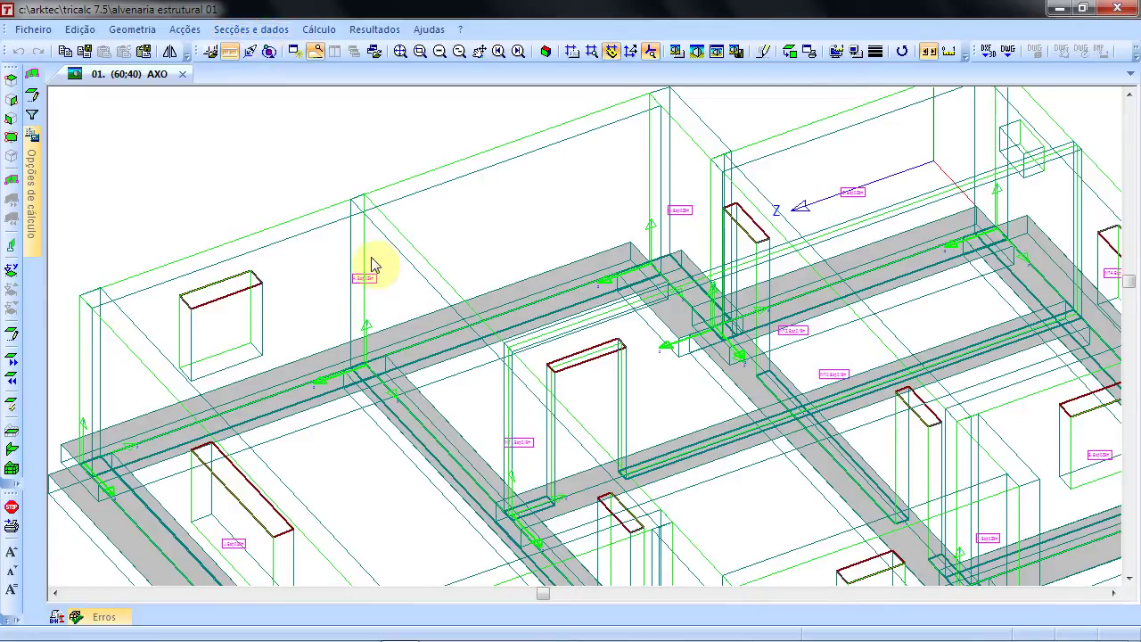
# - Open the database of pieces (Peças) for masonry walls
pyautogui.scroll(-2, 394, 276)
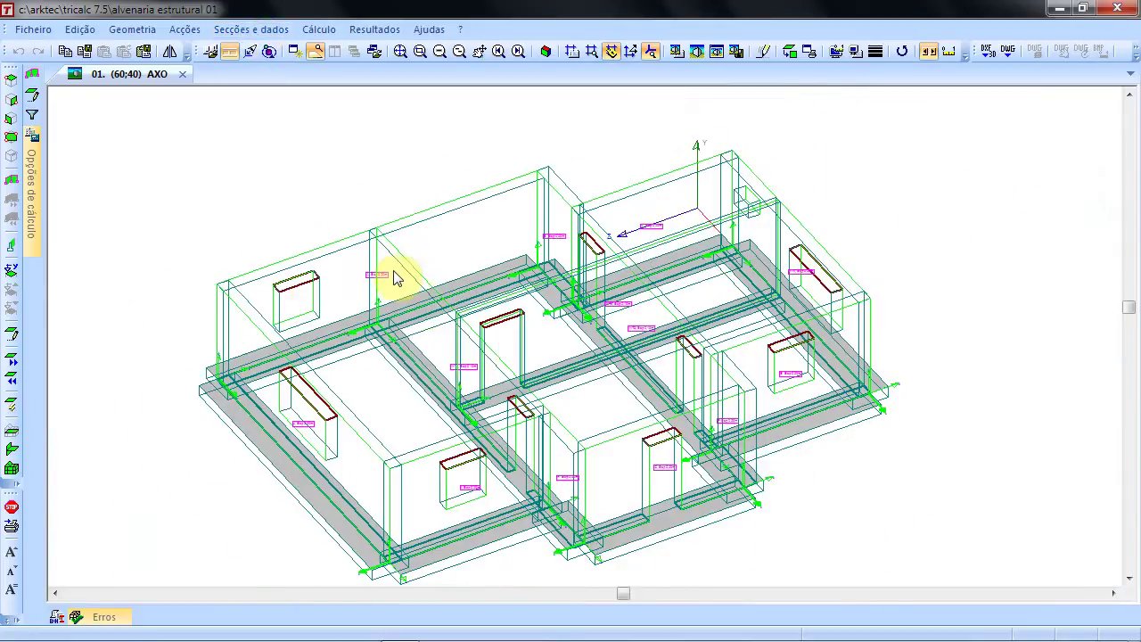
pyautogui.moveTo(549, 361); pyautogui.dragTo(426, 266)
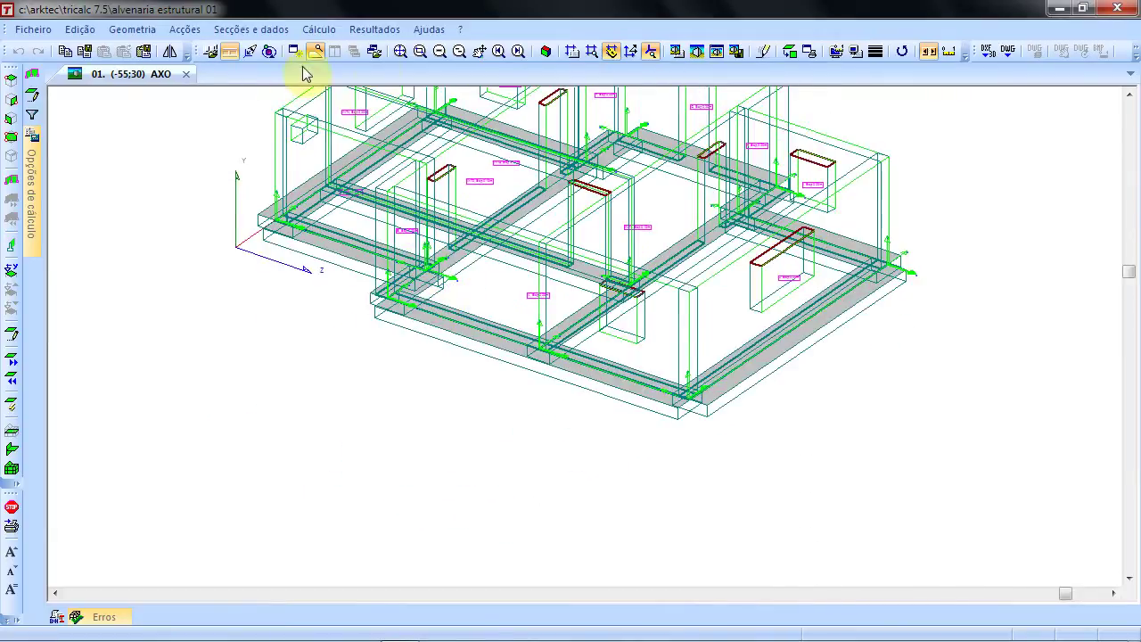
pyautogui.click(399, 53)
pyautogui.click(283, 29)
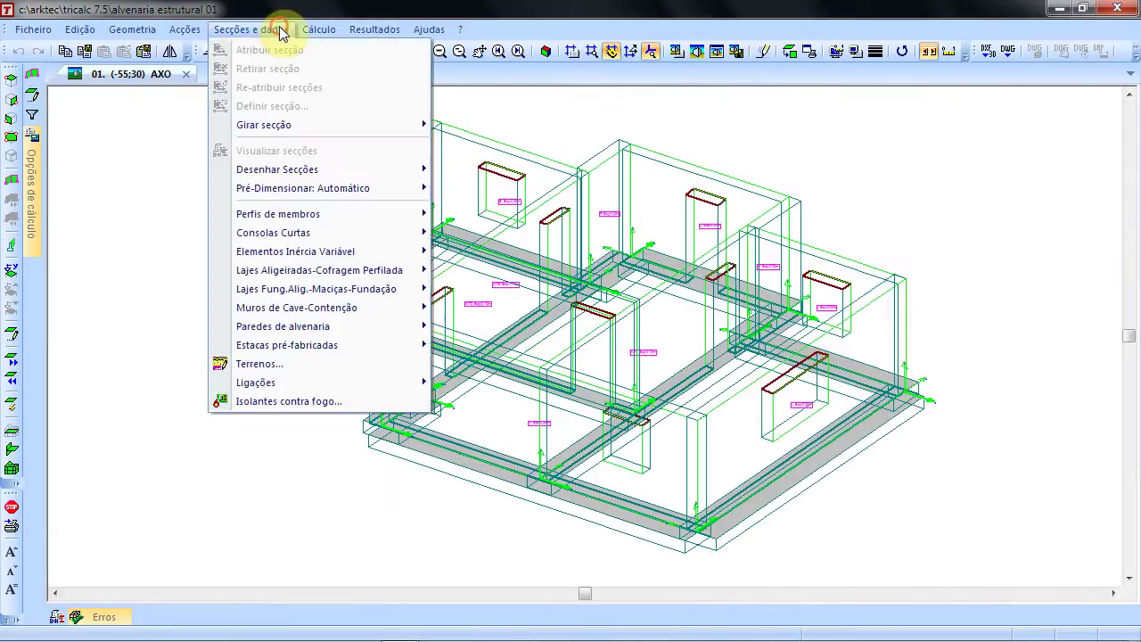
pyautogui.moveTo(353, 332)
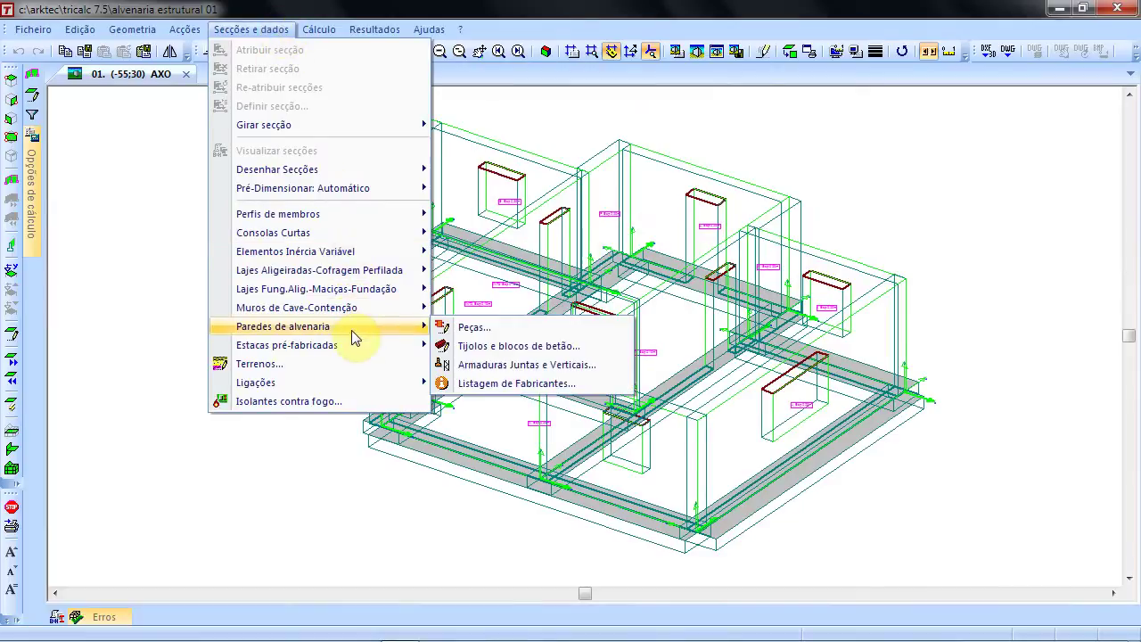
pyautogui.click(481, 333)
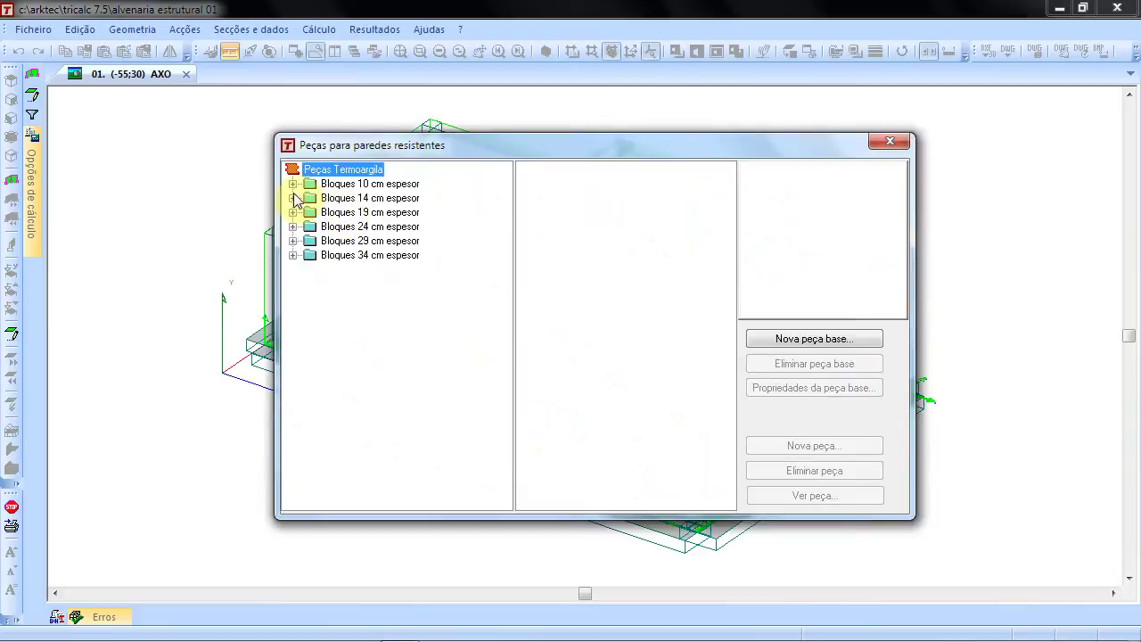
# - Examine blocks B 14 and B 14_14 in the Bloco group of the 14 cm thick Termoargila blocks
pyautogui.click(293, 198)
pyautogui.click(343, 226)
pyautogui.click(344, 213)
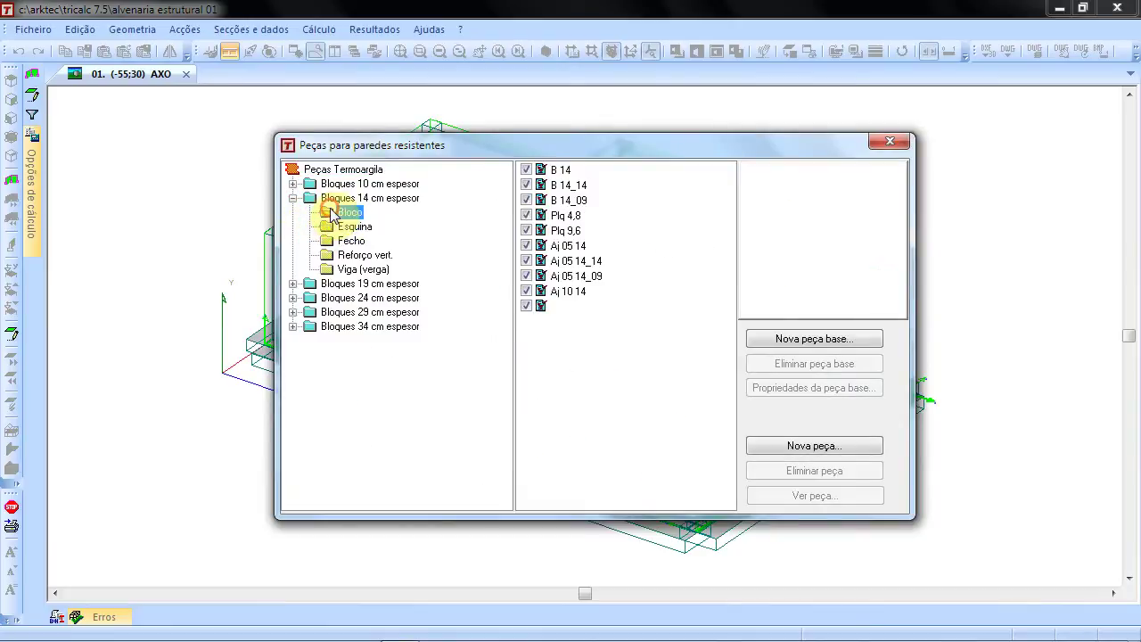
pyautogui.click(559, 170)
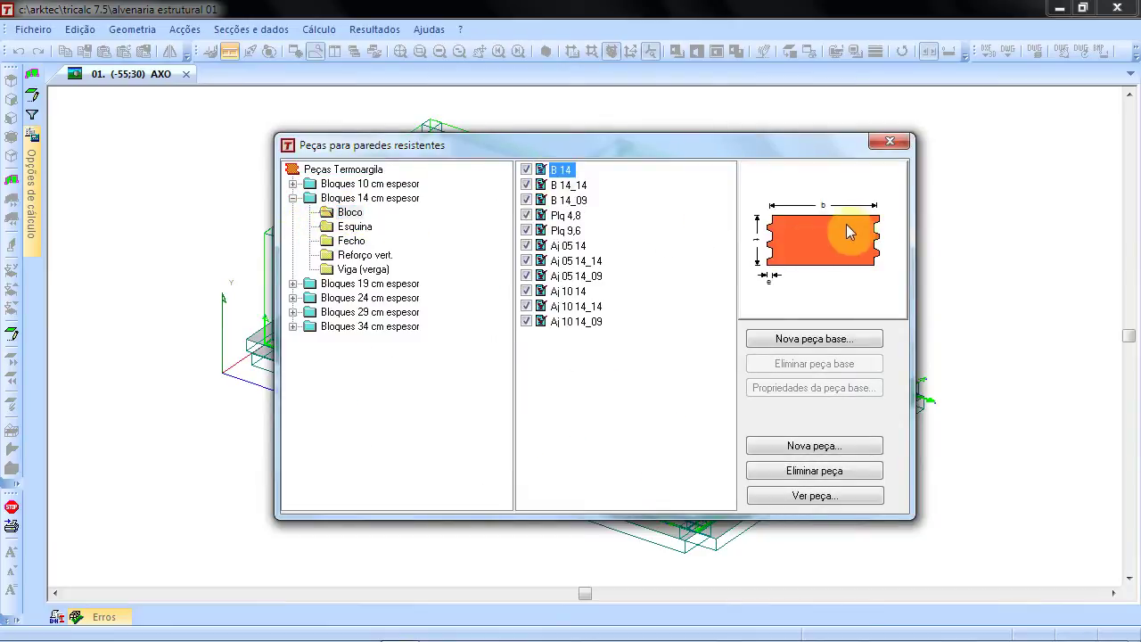
pyautogui.click(569, 186)
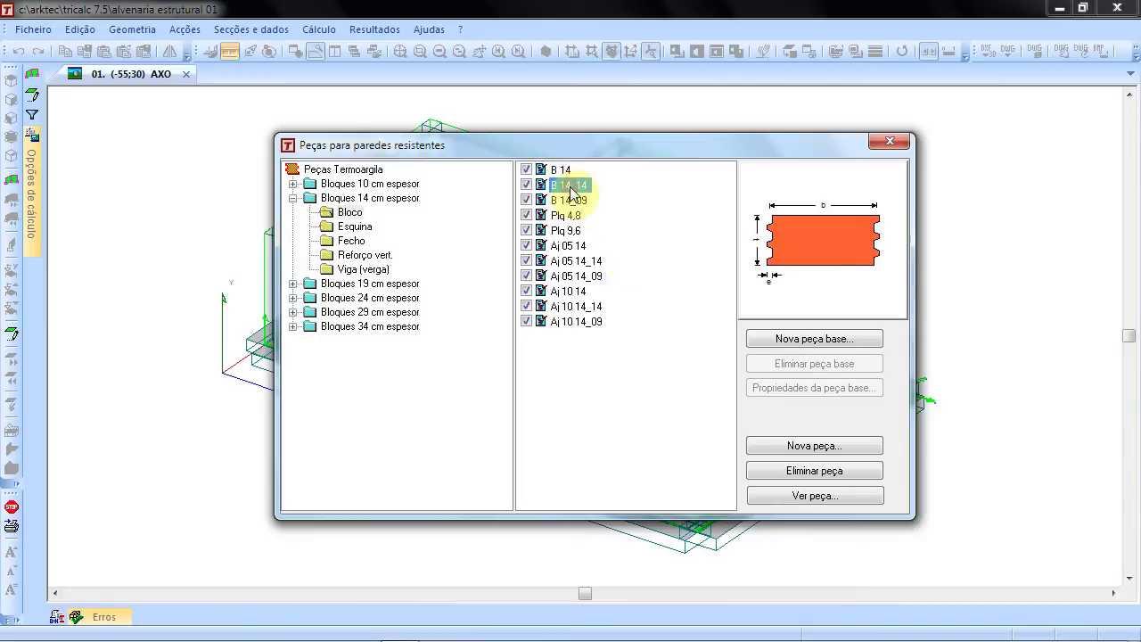
# - Examine the 14 cm corner piece E 14, end piece T 14, a vertical reinforcement piece and lintel piece Z 14
pyautogui.click(355, 227)
pyautogui.click(560, 170)
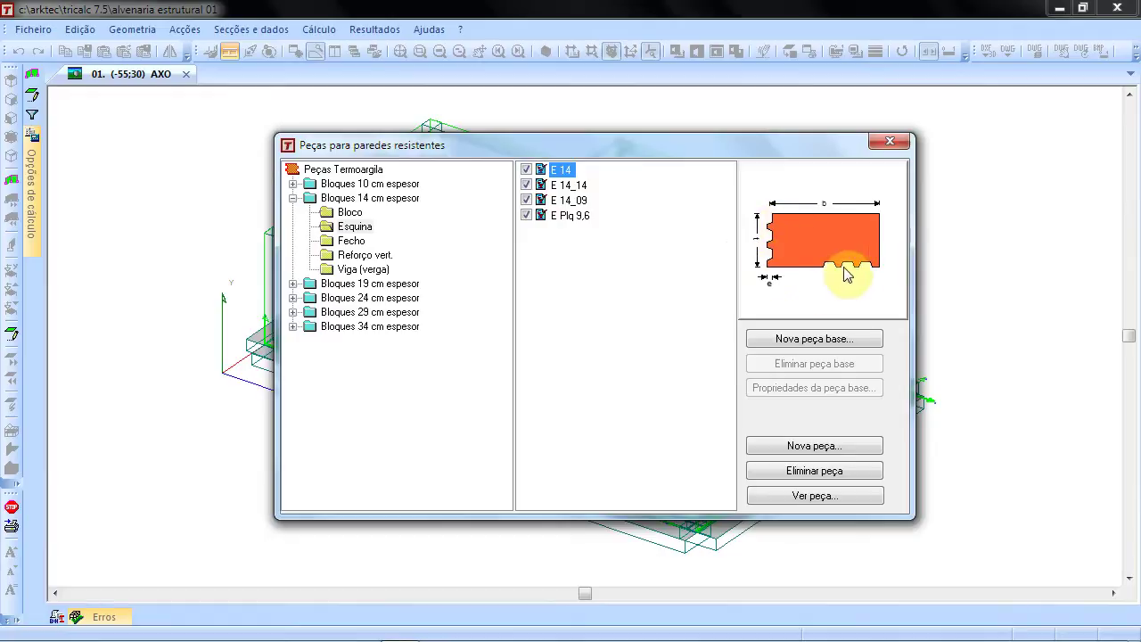
pyautogui.click(346, 243)
pyautogui.click(562, 170)
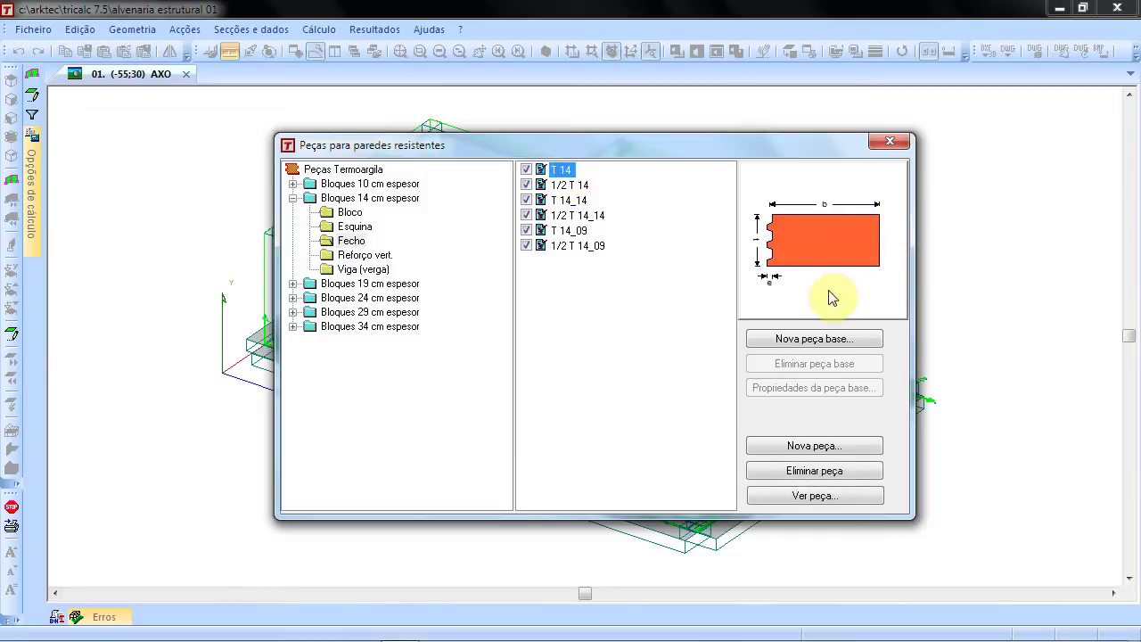
pyautogui.click(366, 256)
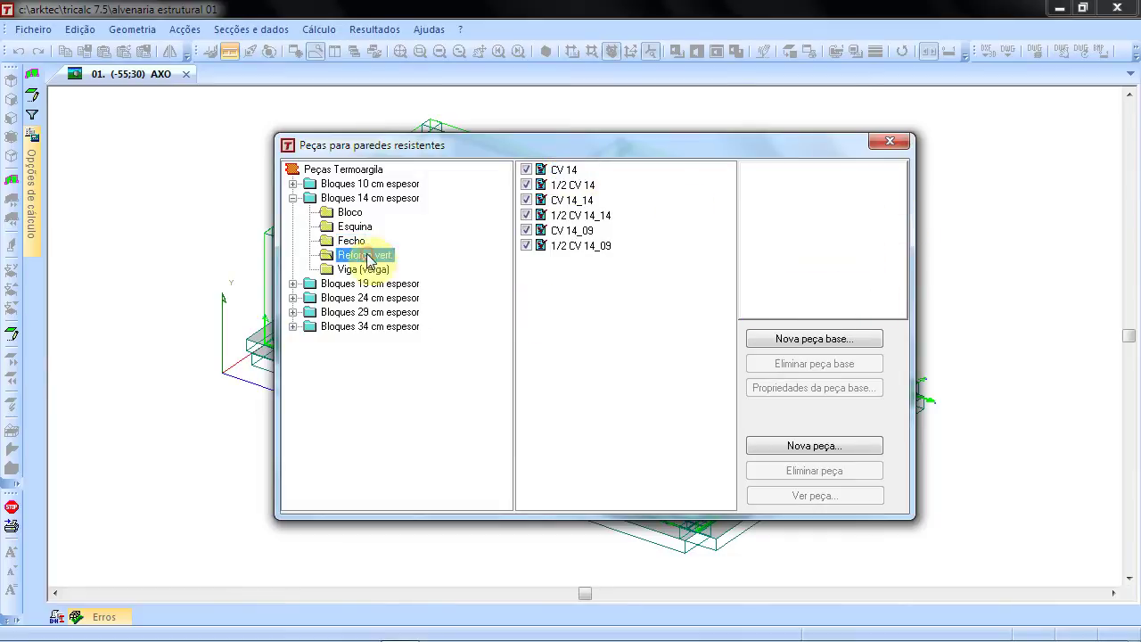
pyautogui.click(565, 185)
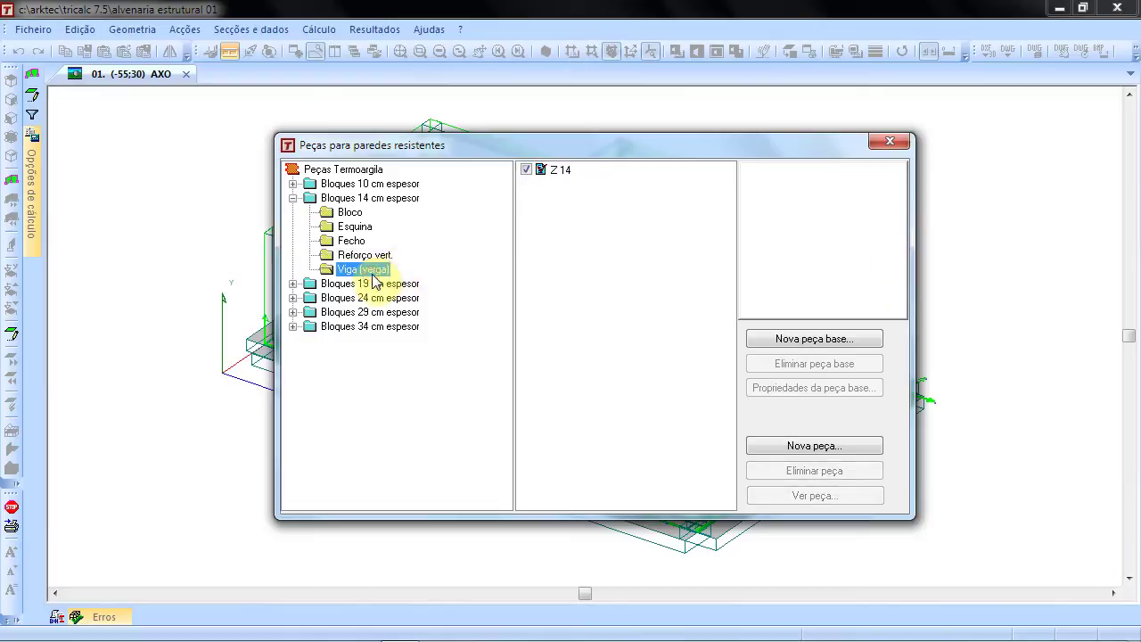
pyautogui.click(561, 174)
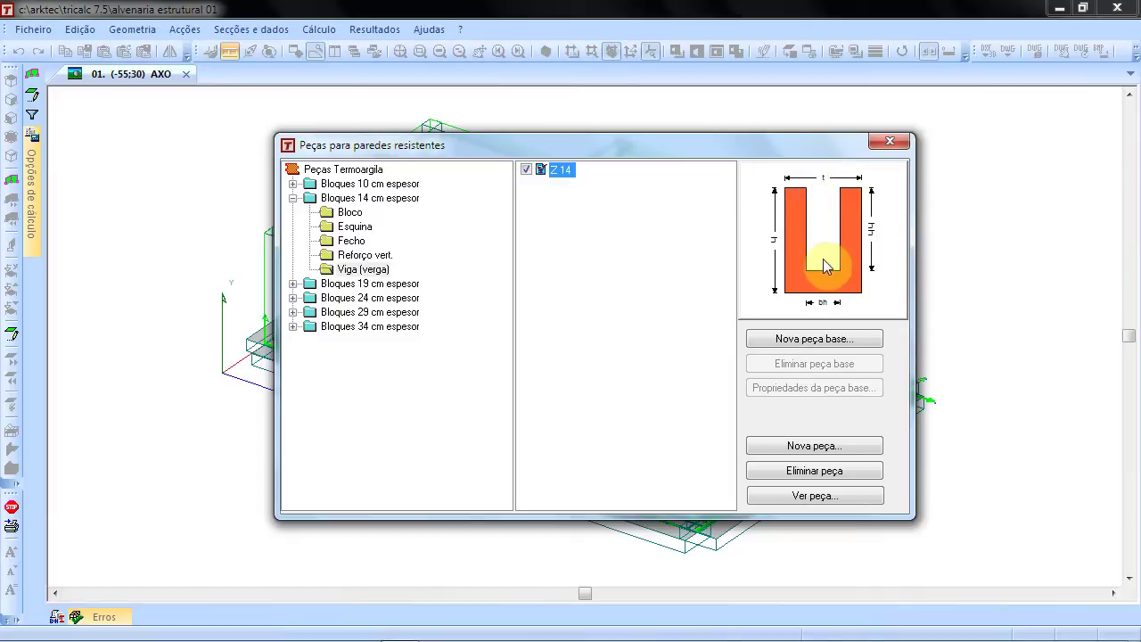
# - Examine the 19 cm block groups, including the shapes of block B 19 and lintel piece Z 19
pyautogui.click(294, 285)
pyautogui.click(349, 297)
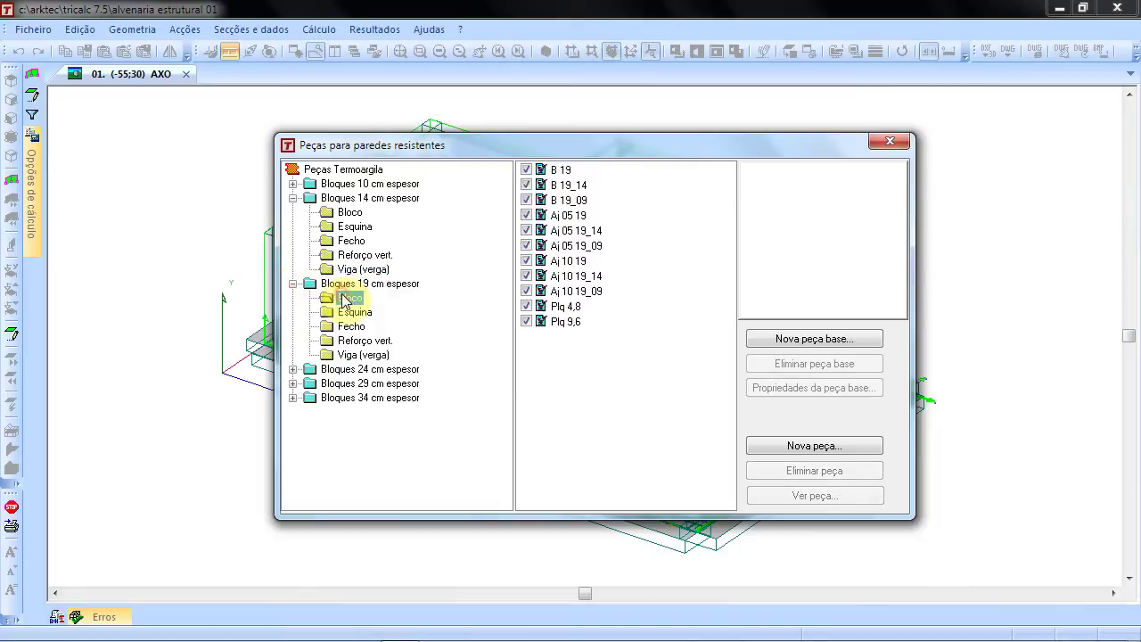
pyautogui.click(559, 169)
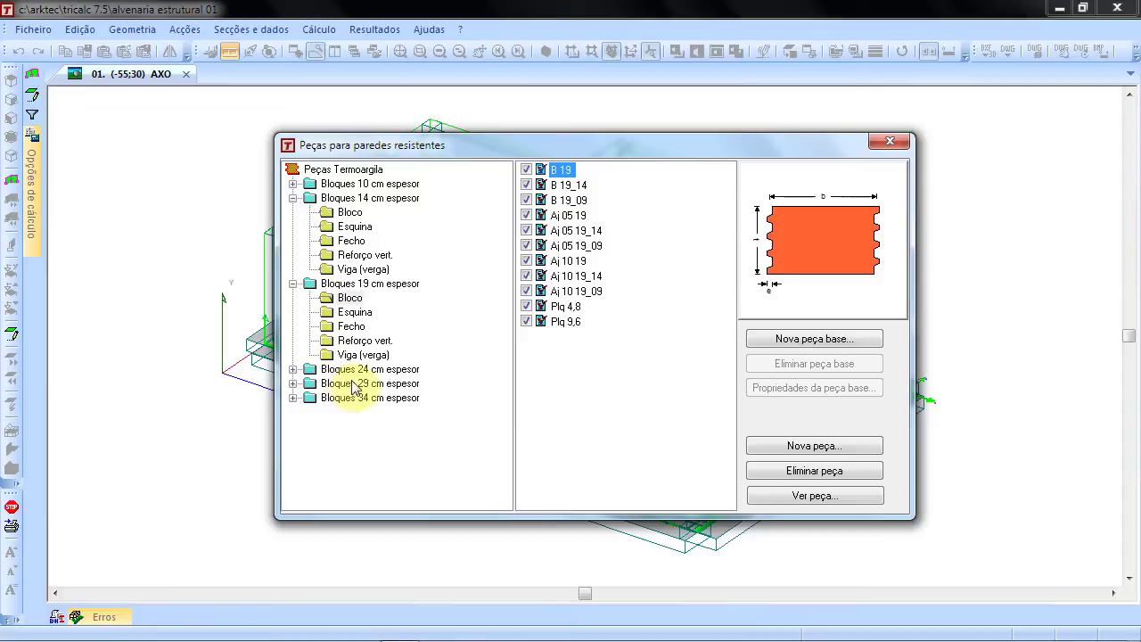
pyautogui.click(355, 312)
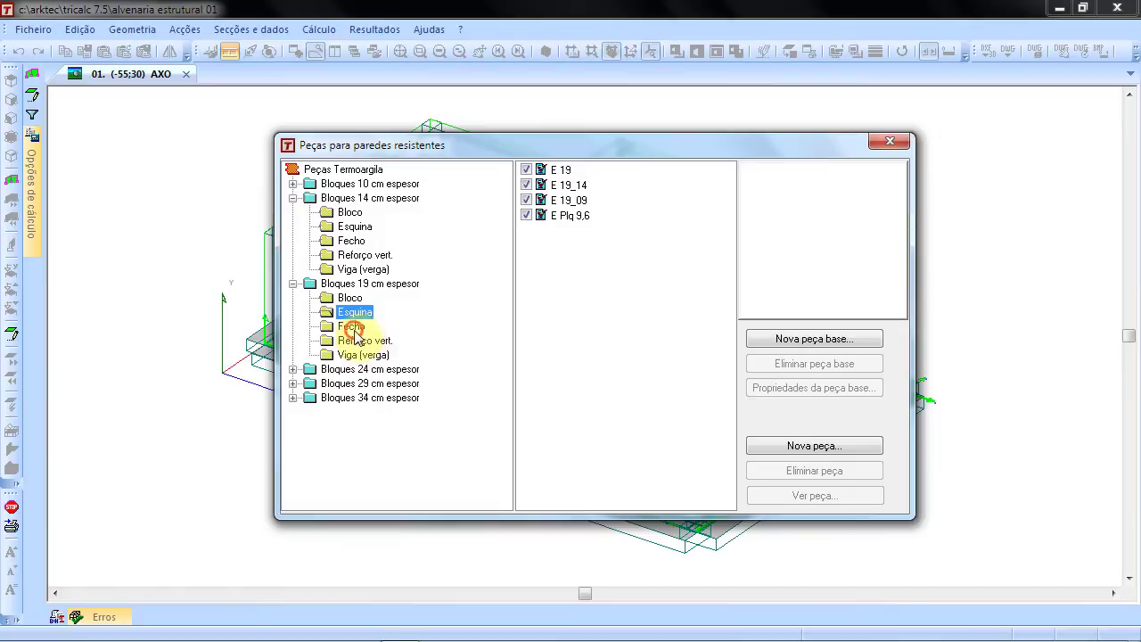
pyautogui.click(355, 328)
pyautogui.click(360, 343)
pyautogui.click(361, 355)
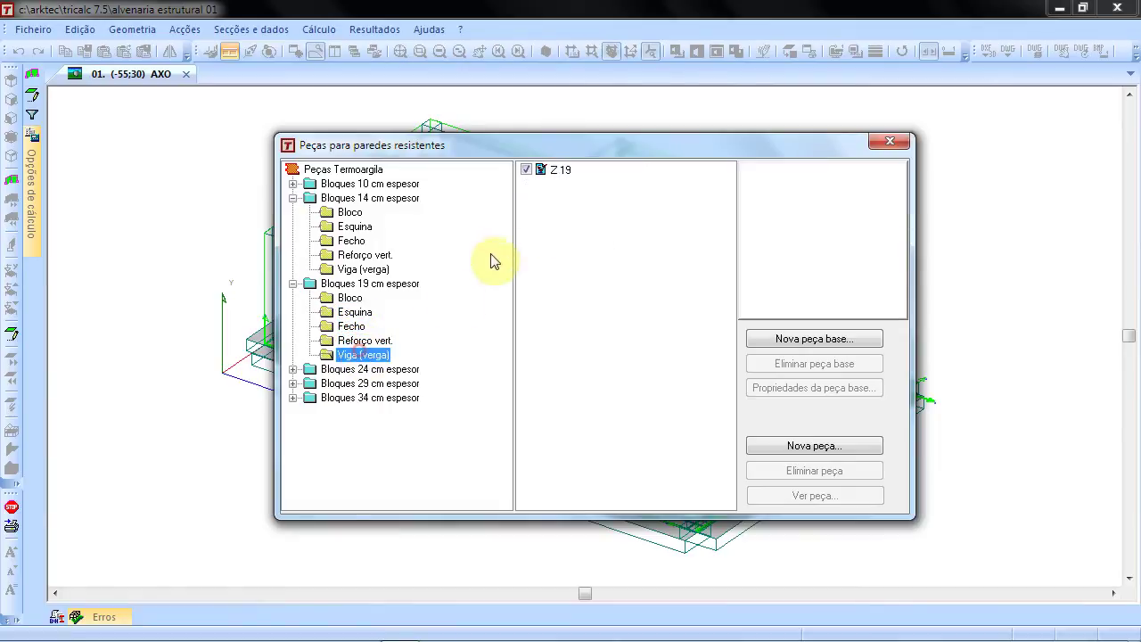
pyautogui.click(548, 176)
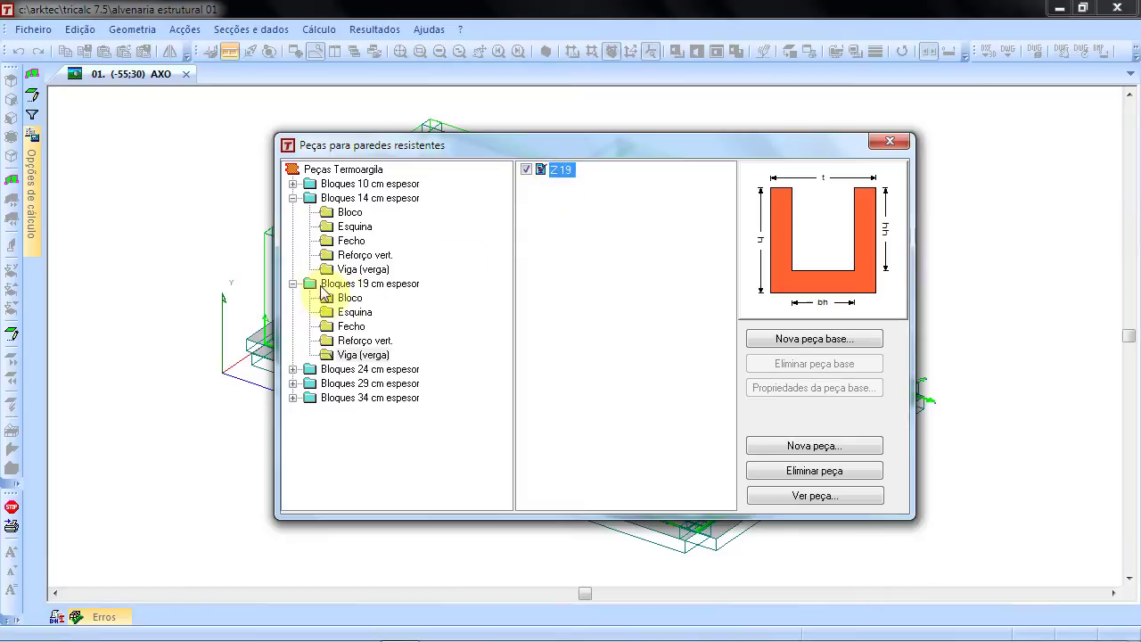
# - Review the Bloco, Esquina and Fecho groups of the 14 cm blocks and close the pieces database
pyautogui.click(339, 215)
pyautogui.click(339, 227)
pyautogui.click(346, 239)
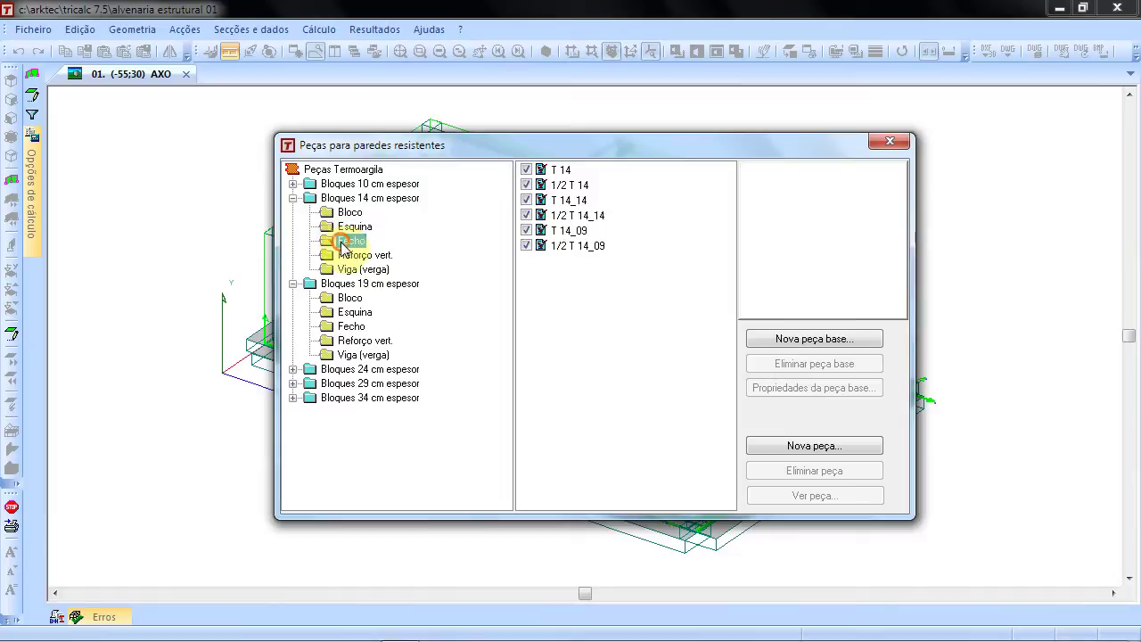
pyautogui.click(348, 215)
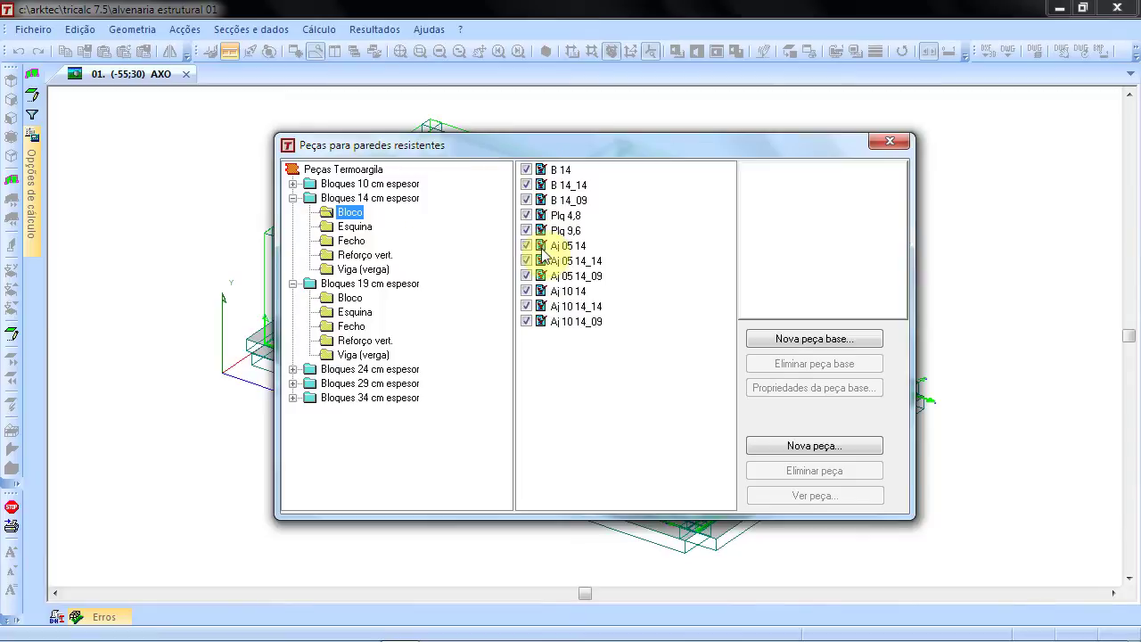
pyautogui.click(897, 143)
# - Open the database of bricks and concrete blocks for masonry walls and list the concrete block manufacturers
pyautogui.click(262, 31)
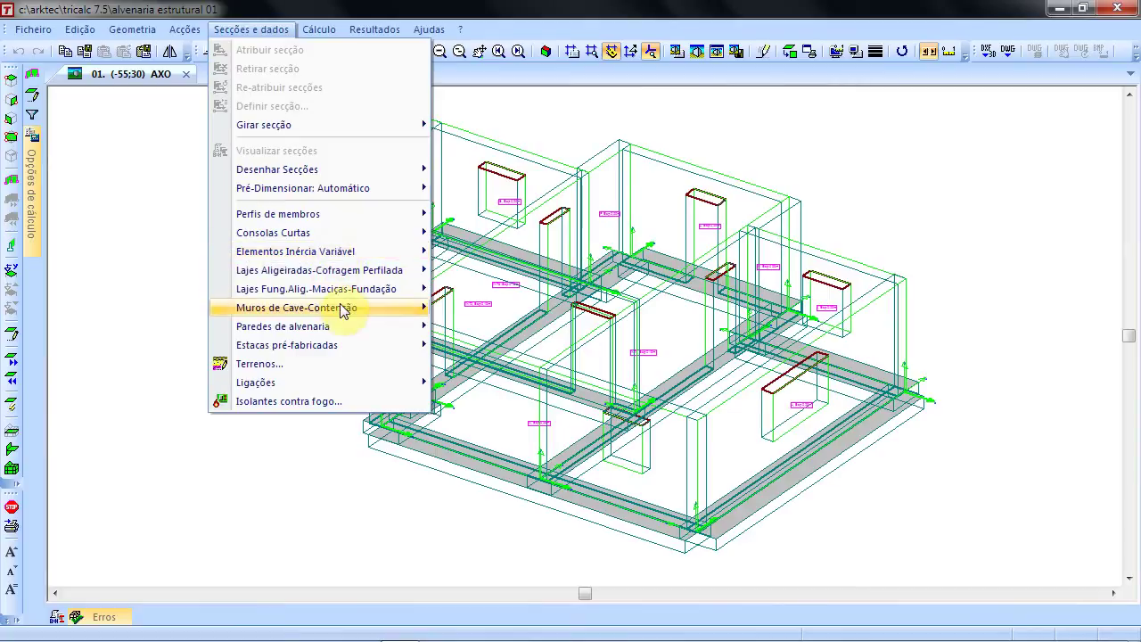
pyautogui.moveTo(344, 312)
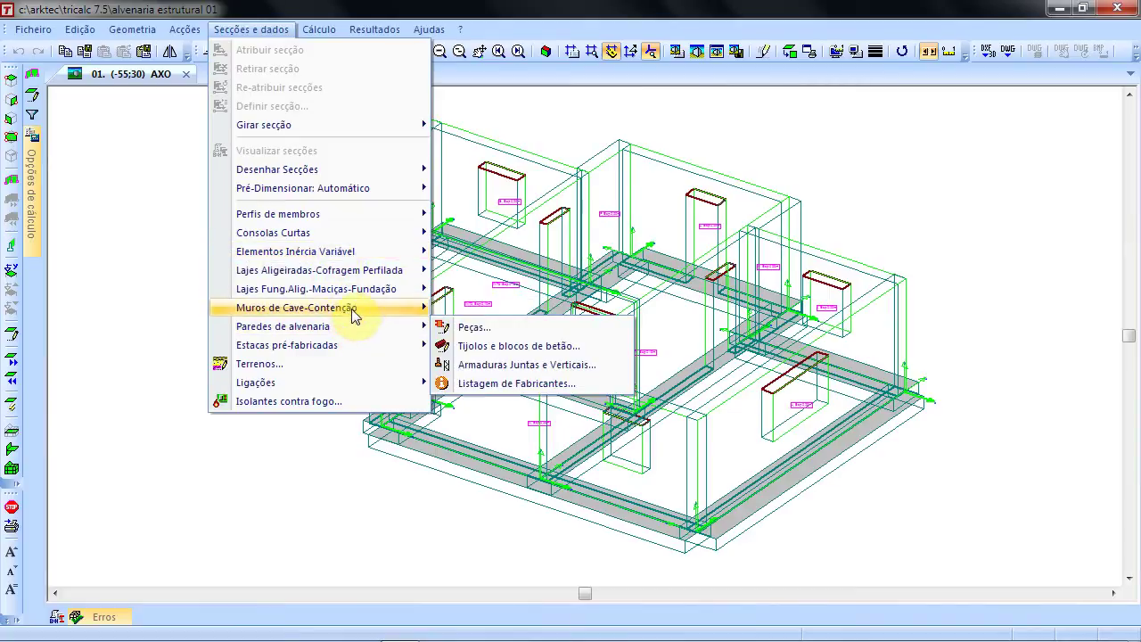
pyautogui.click(521, 346)
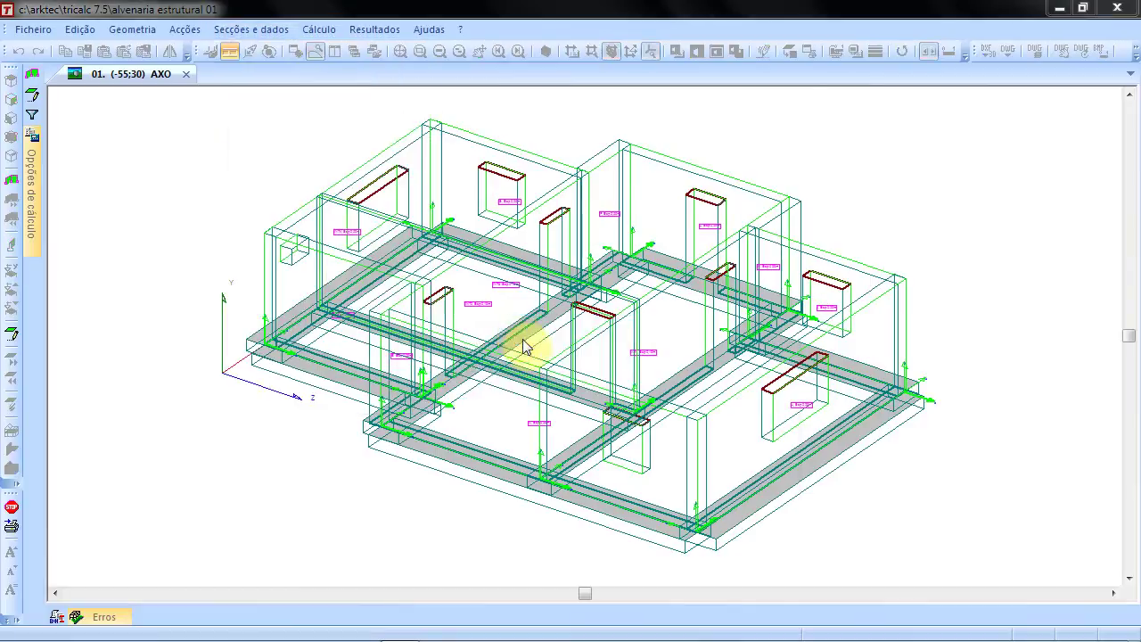
pyautogui.click(414, 183)
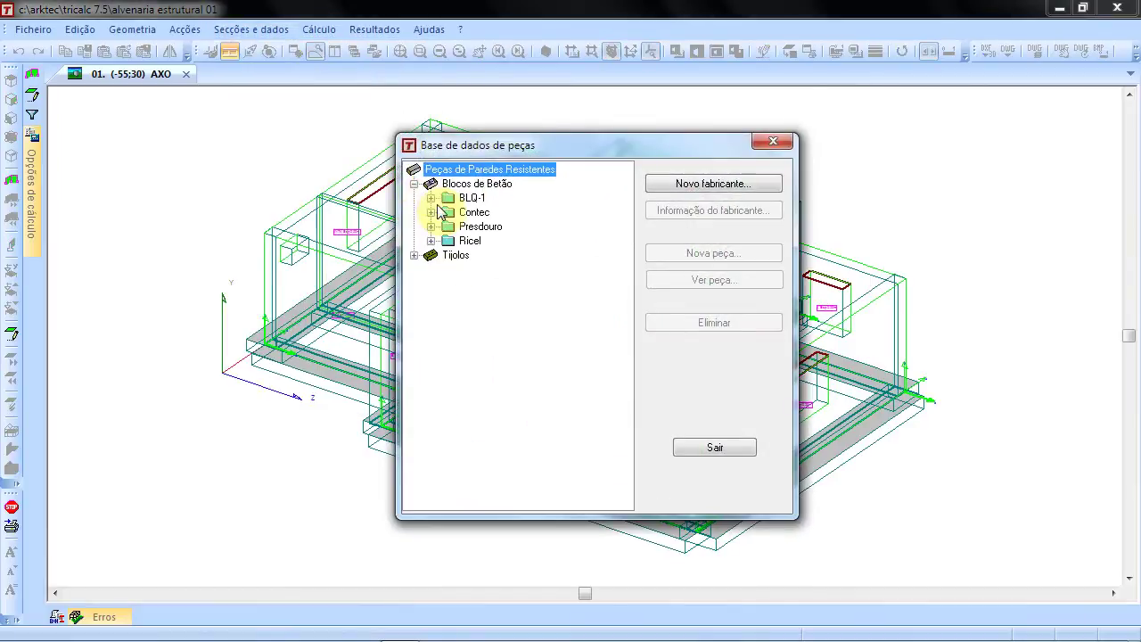
# - View the block categories and manufacturer information of BLQ-1, leaving the information without changes
pyautogui.click(430, 198)
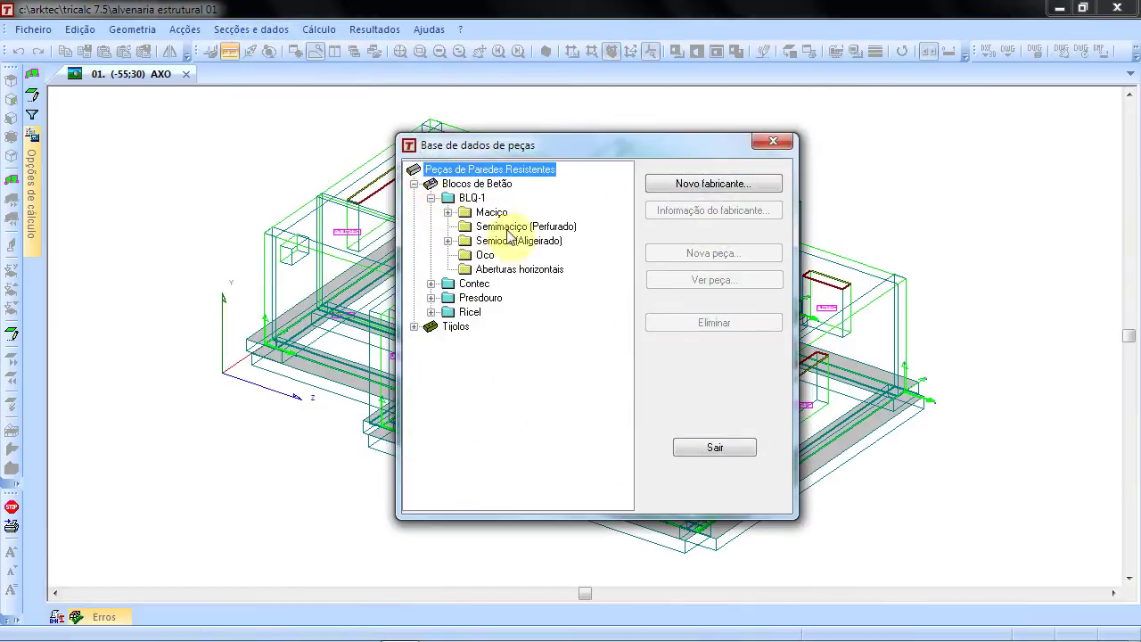
pyautogui.click(473, 200)
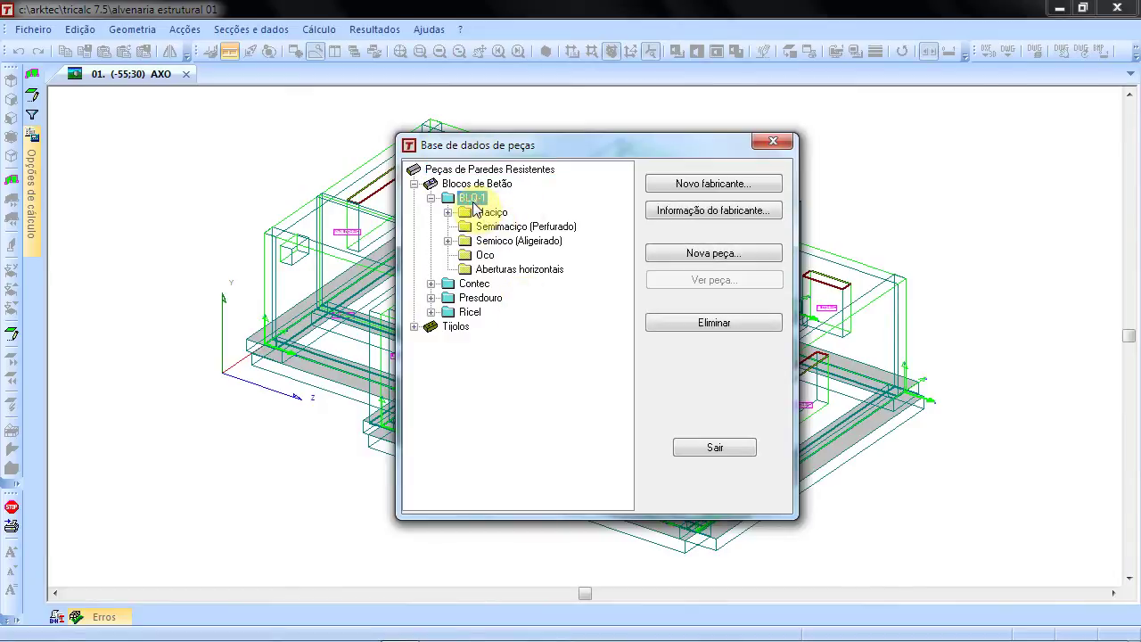
pyautogui.click(685, 213)
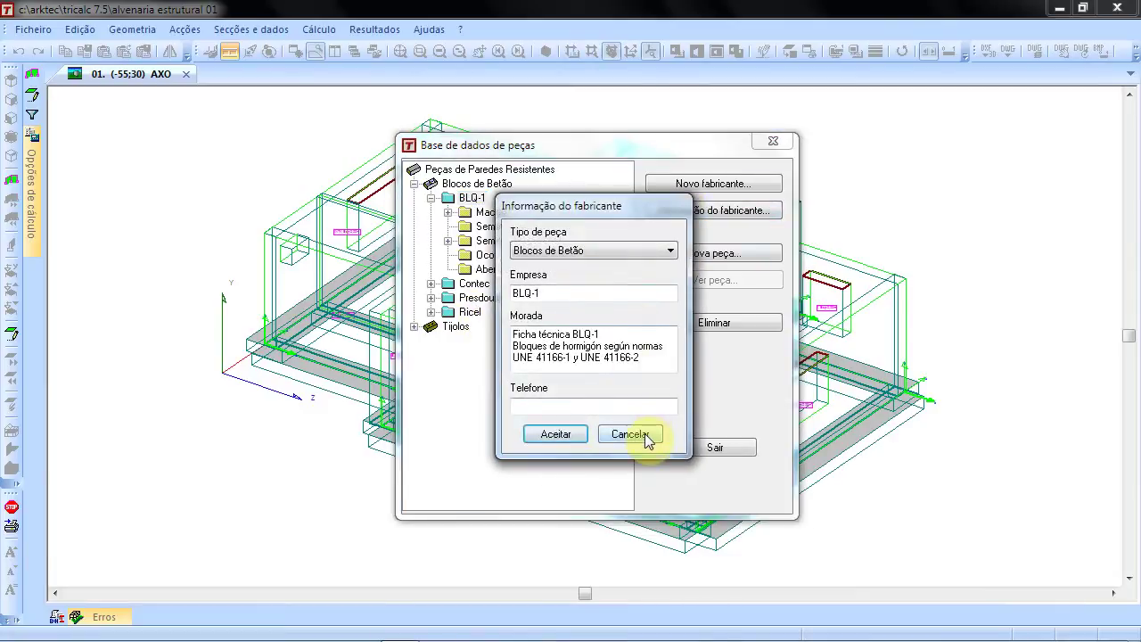
pyautogui.click(648, 432)
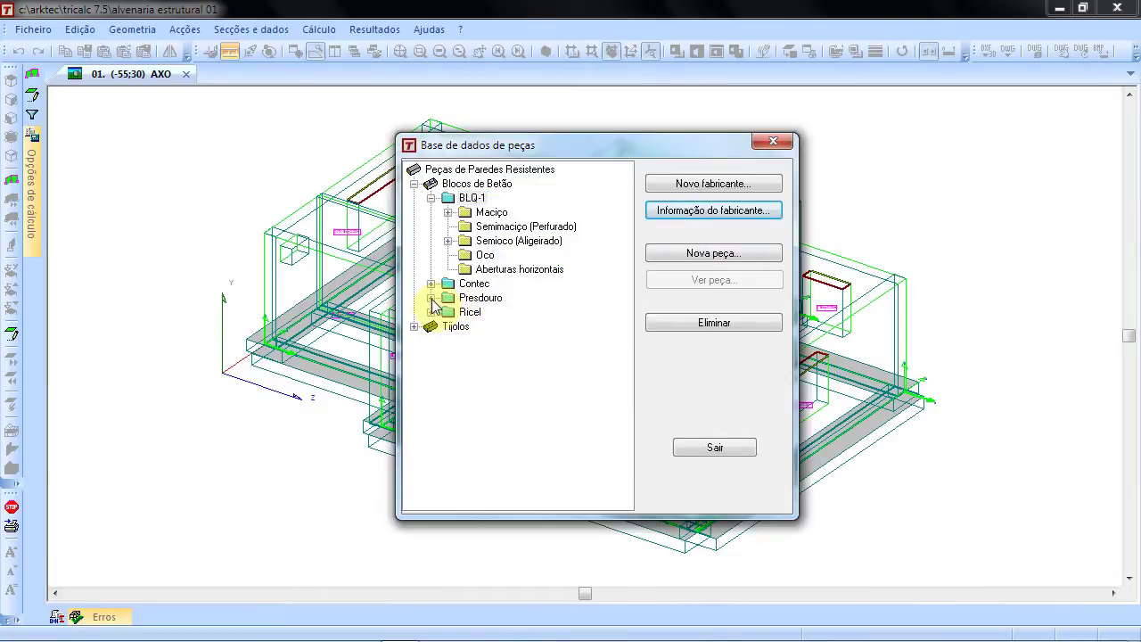
# - View the block categories and manufacturer information of Presdouro, leaving the information without changes
pyautogui.click(431, 299)
pyautogui.click(481, 298)
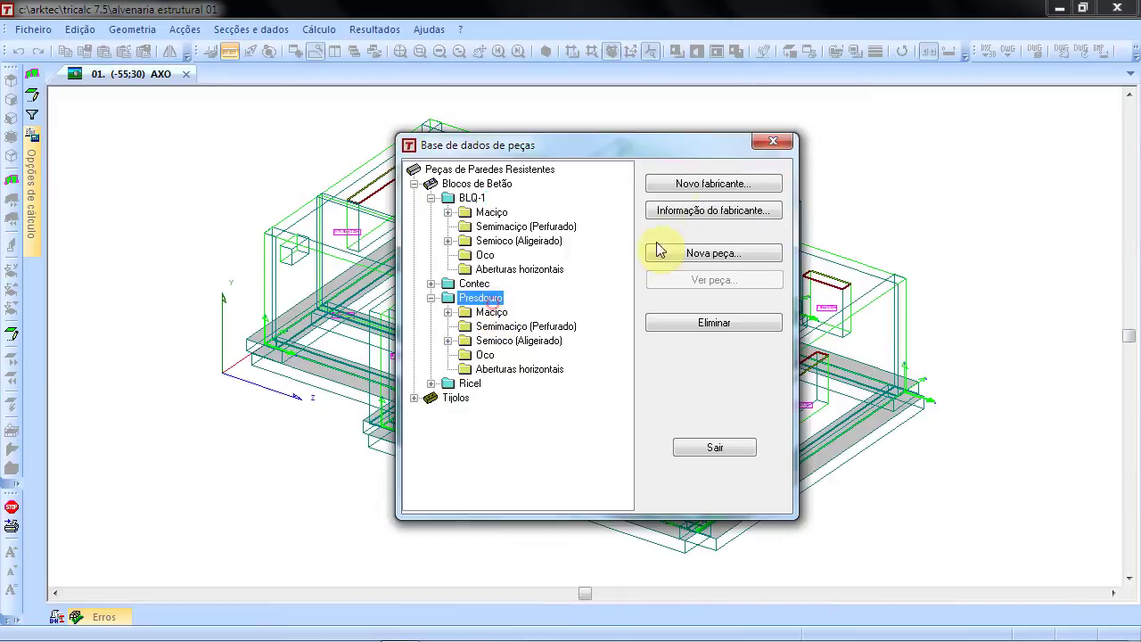
pyautogui.click(713, 211)
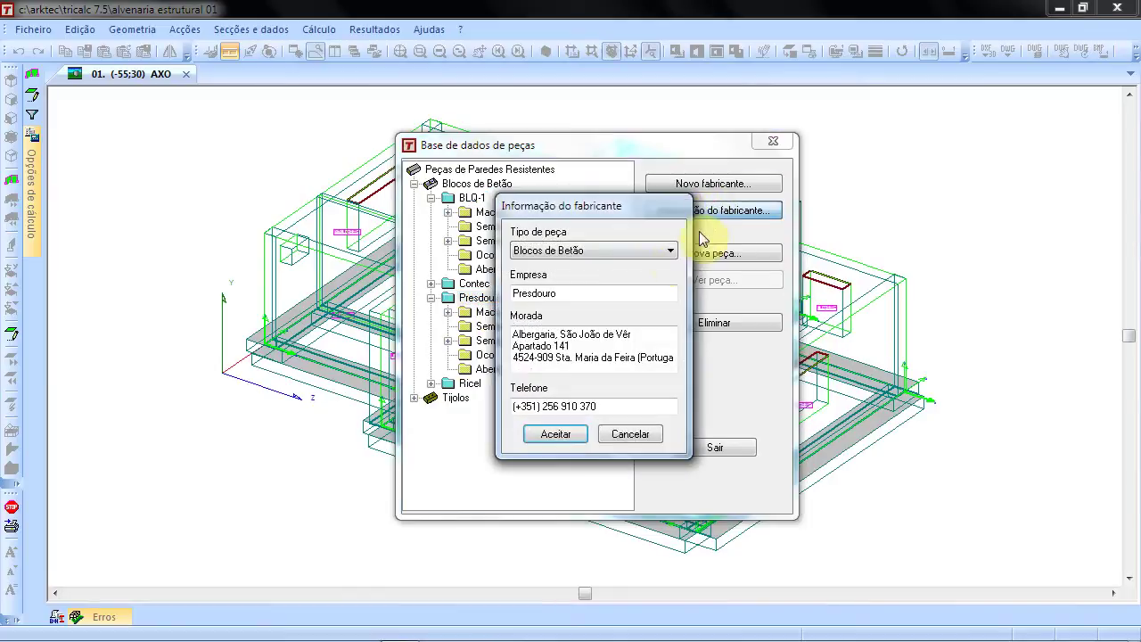
pyautogui.click(630, 434)
# - Inspect the dimensions and properties of the solid concrete block BHN A-10 from BLQ-1 without editing them
pyautogui.click(495, 214)
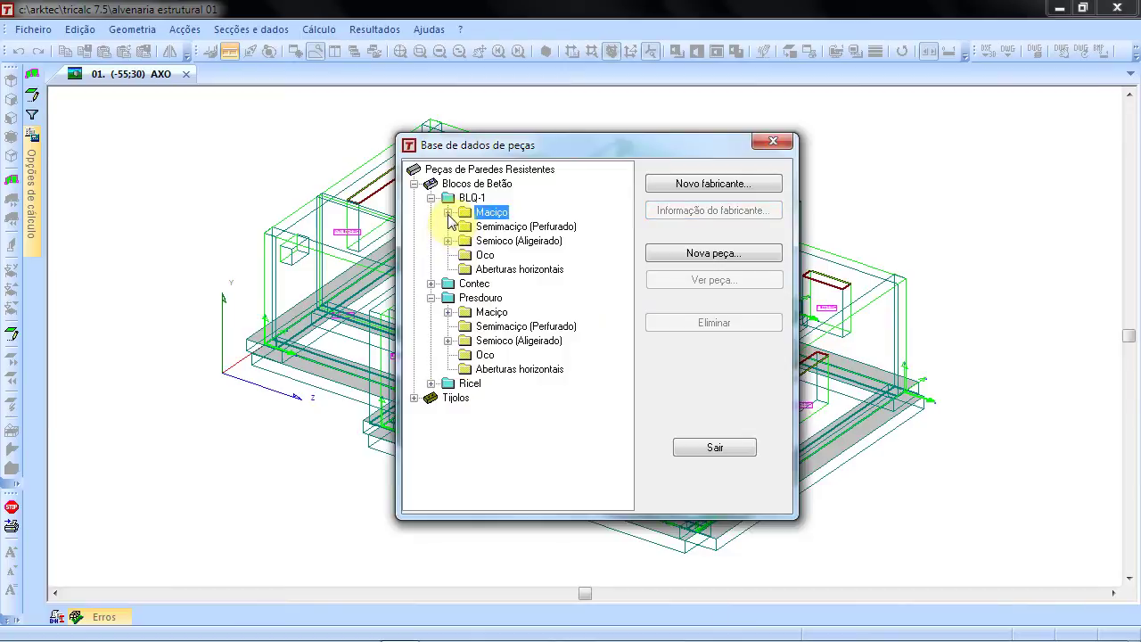
pyautogui.click(448, 212)
pyautogui.click(512, 226)
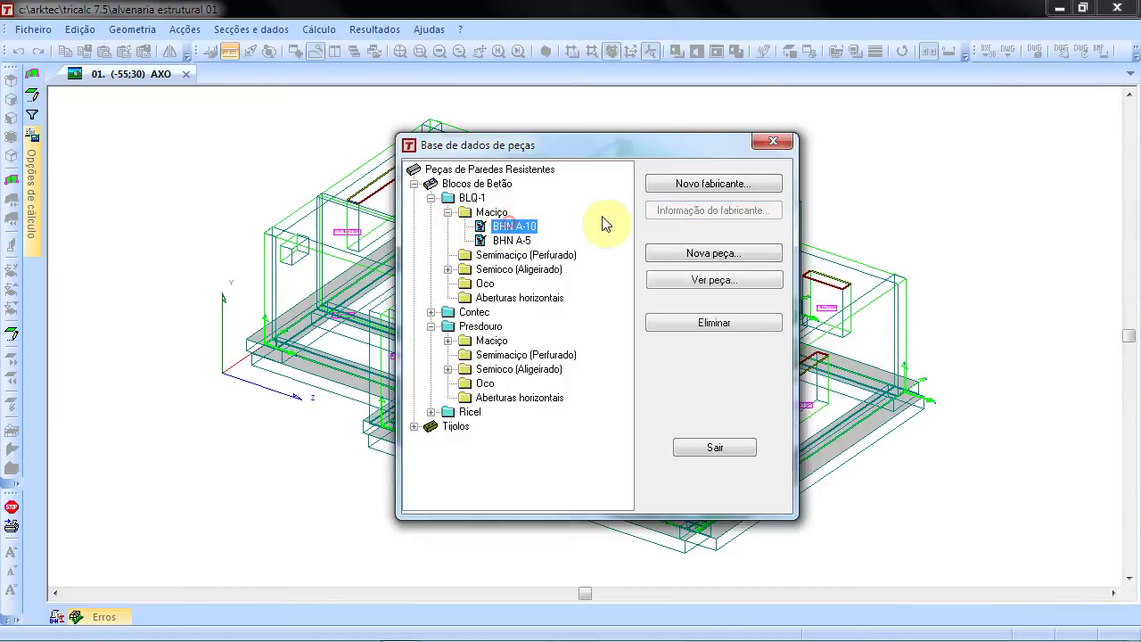
pyautogui.click(684, 281)
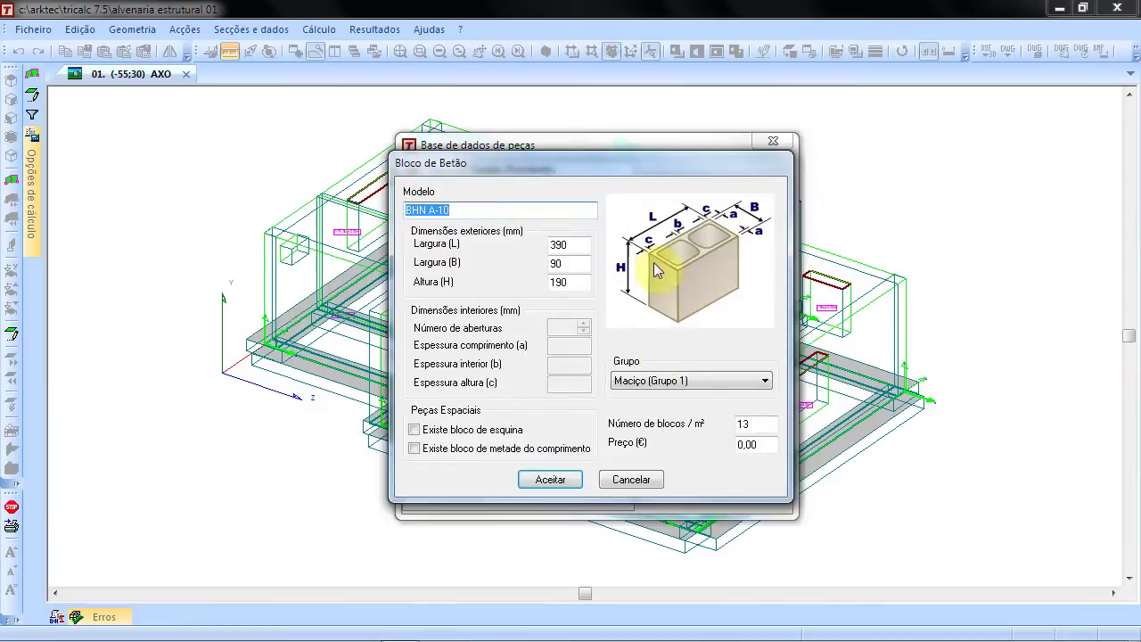
pyautogui.click(652, 477)
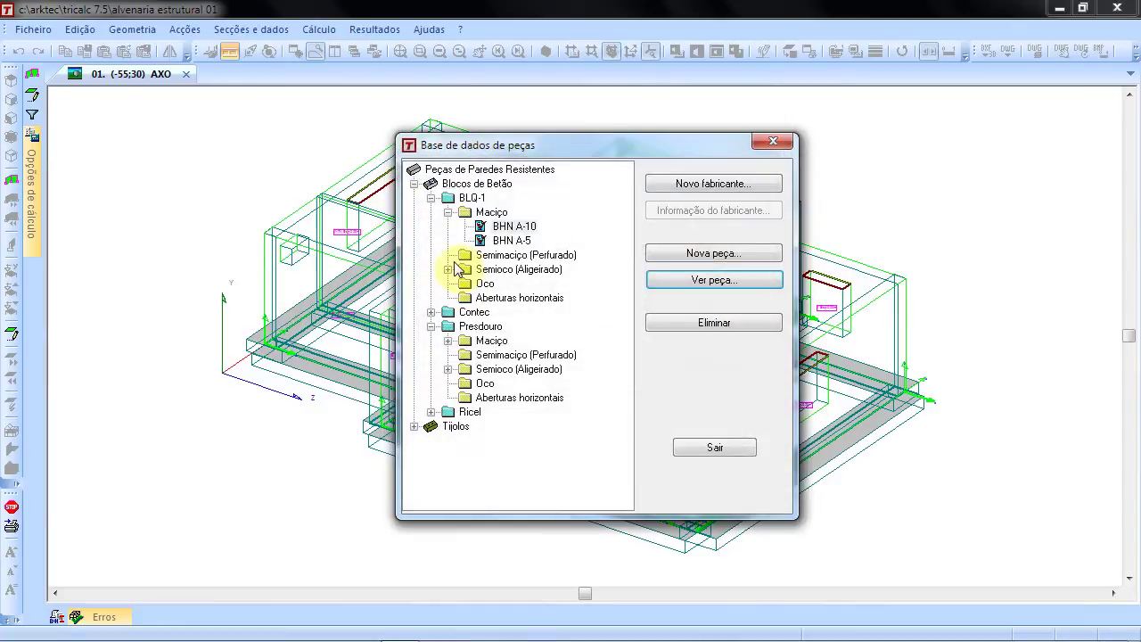
# - Look through the block categories of BLQ-1, from Semimaciço to Aberturas horizontais, and its solid blocks BHN A-10 and BHN A-5
pyautogui.click(475, 257)
pyautogui.click(473, 269)
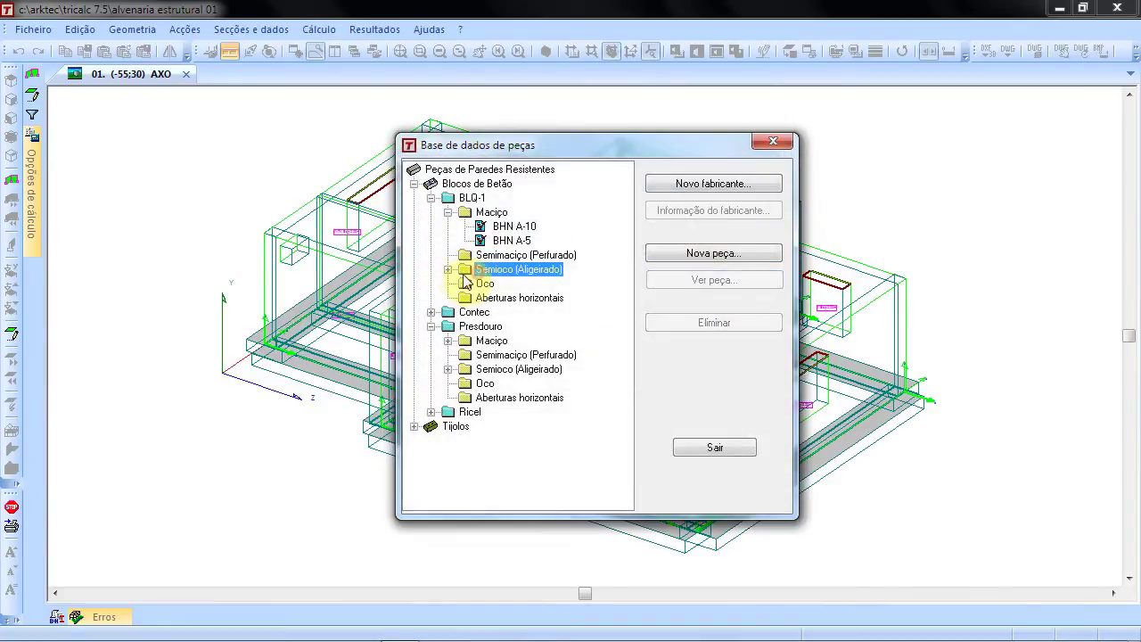
pyautogui.click(473, 284)
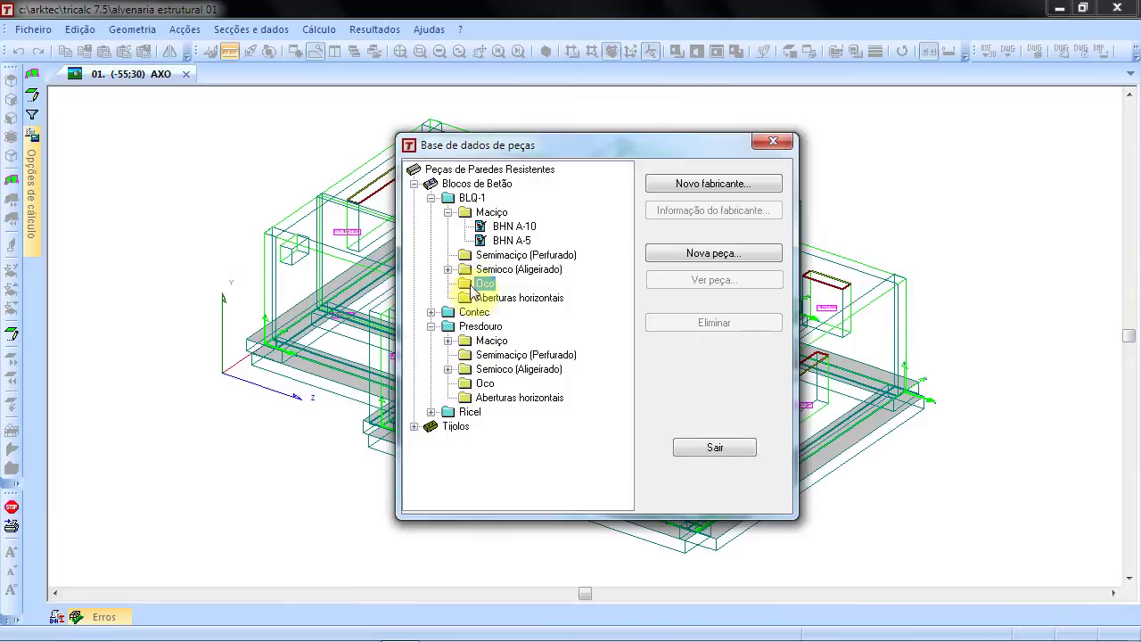
pyautogui.click(482, 303)
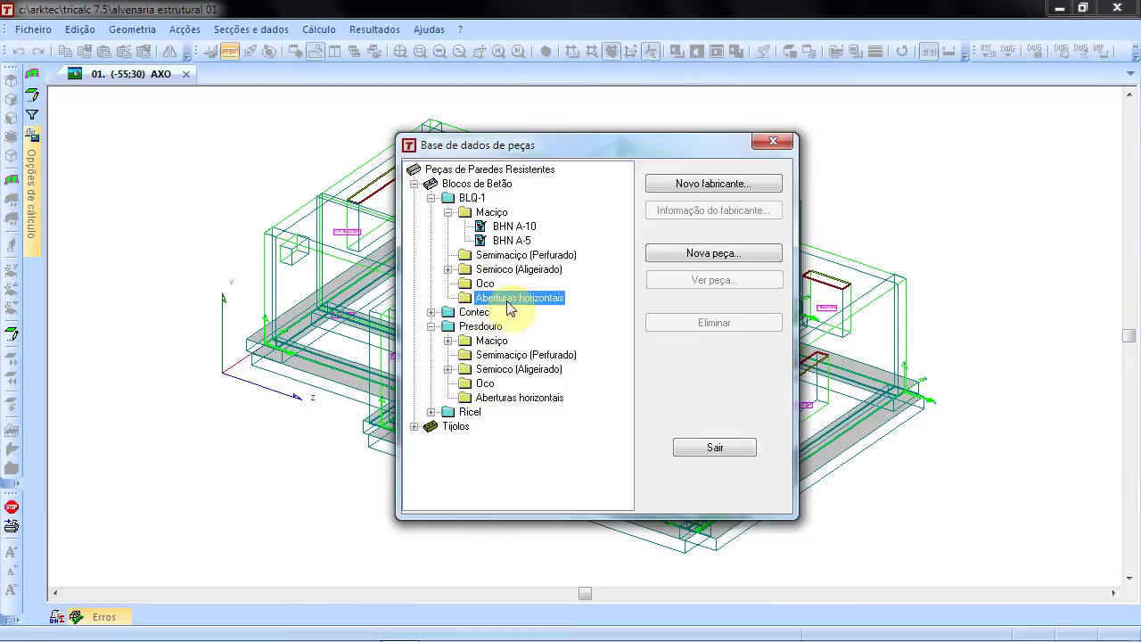
pyautogui.click(501, 228)
pyautogui.click(507, 241)
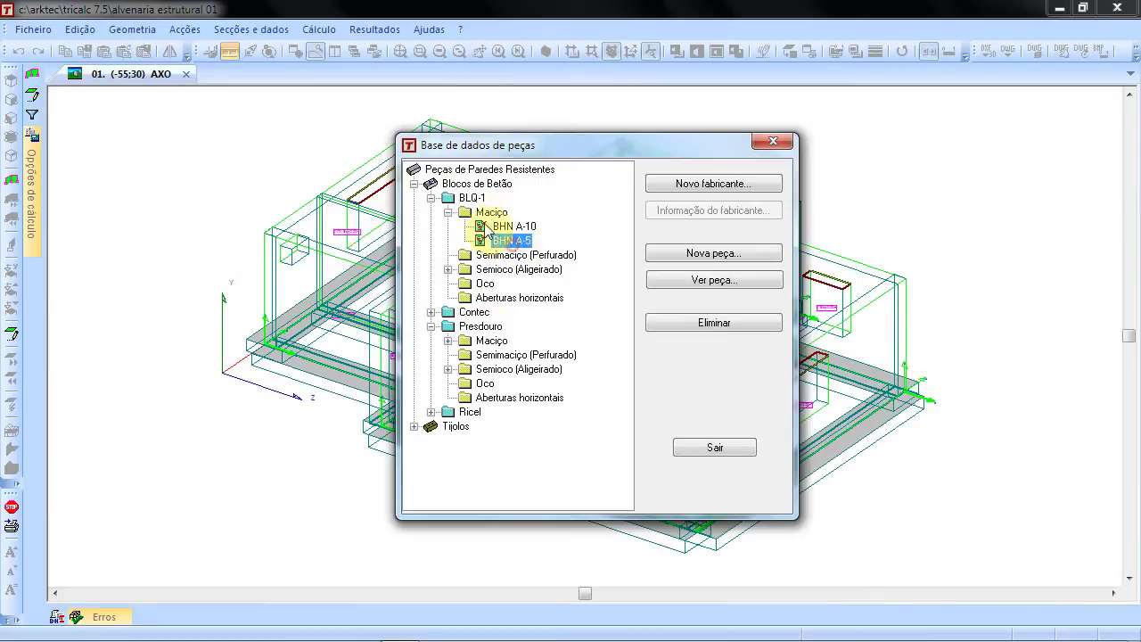
# - Collapse the BLQ-1 and Presdouro manufacturers and select the Blocos de Betão group to review its manufacturer options
pyautogui.click(448, 212)
pyautogui.click(432, 198)
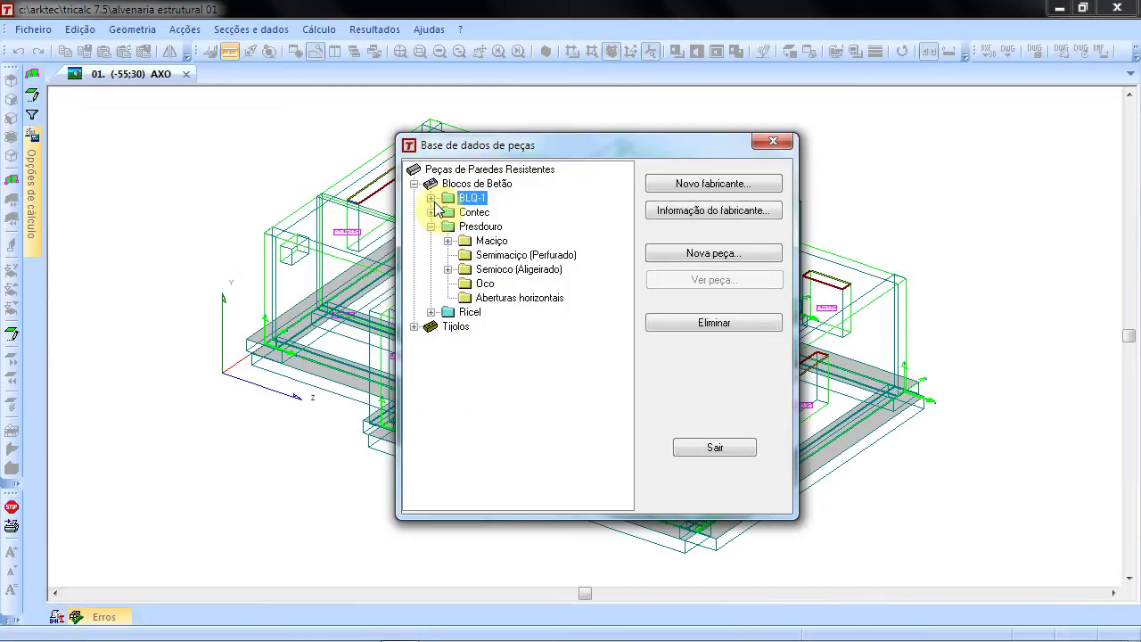
pyautogui.click(430, 226)
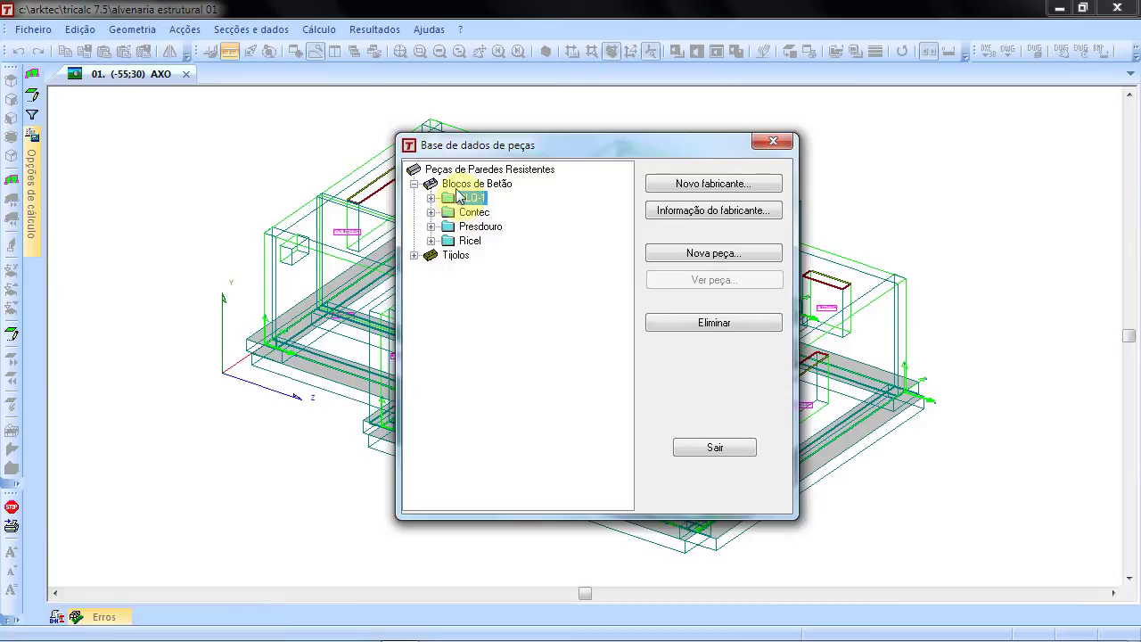
pyautogui.click(464, 184)
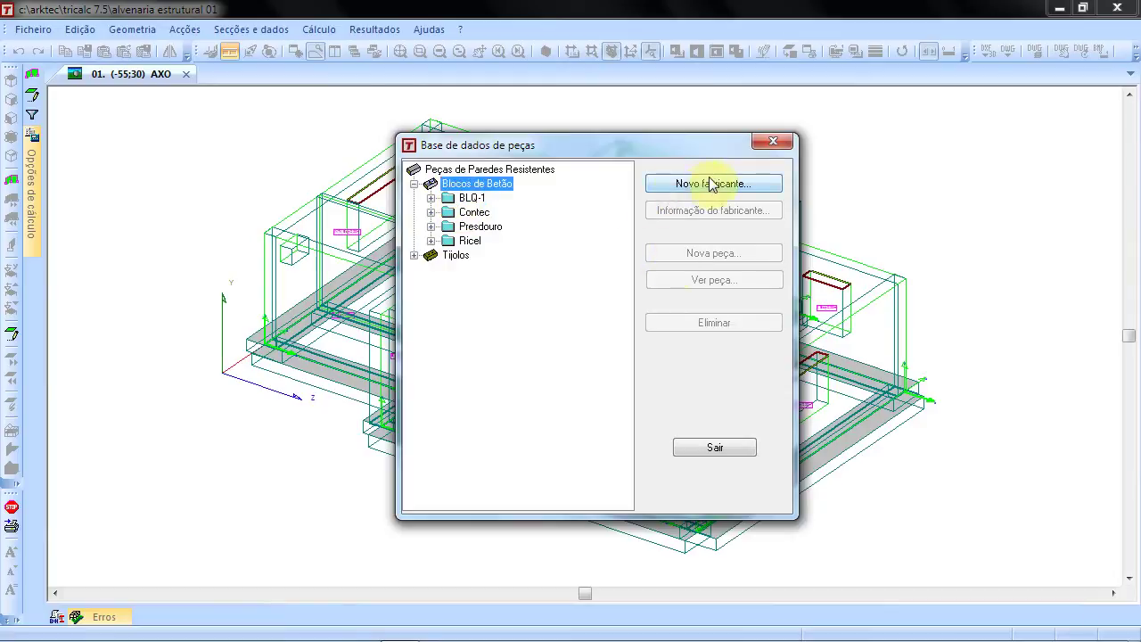
# - Review the piece options for the Maciço category of BLQ-1, and leave the piece database
pyautogui.click(445, 198)
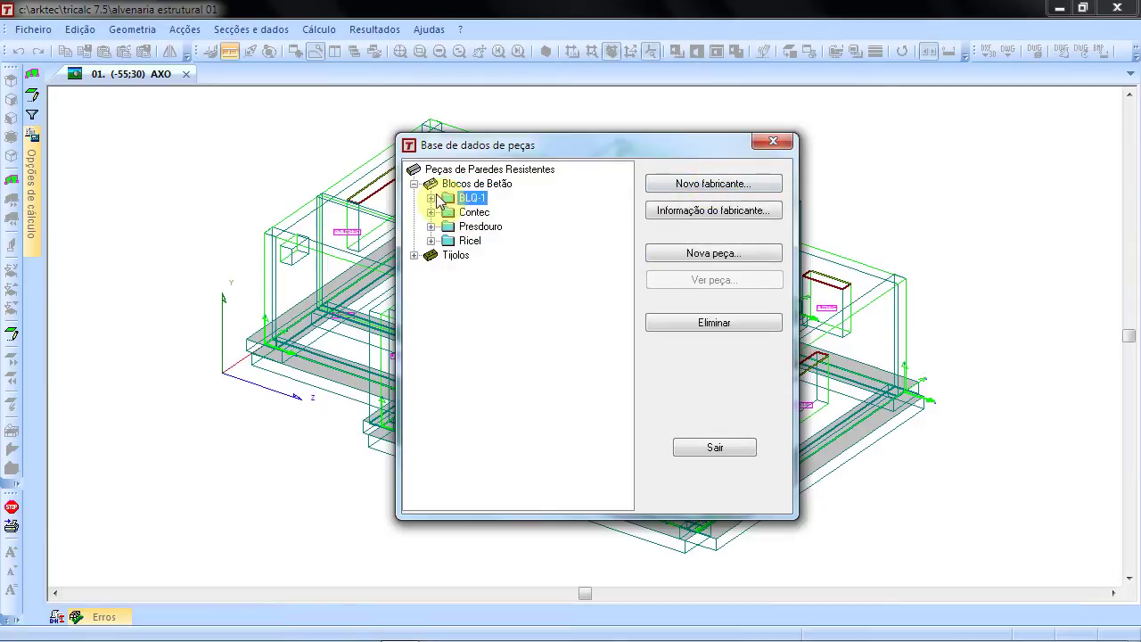
pyautogui.click(431, 198)
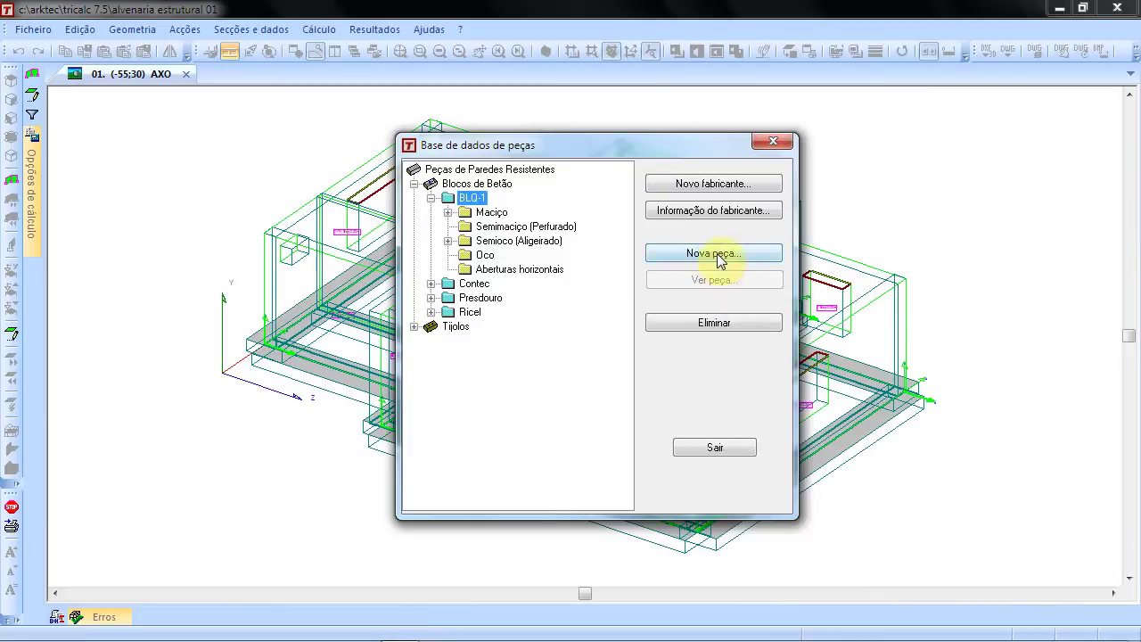
pyautogui.click(448, 212)
pyautogui.click(492, 213)
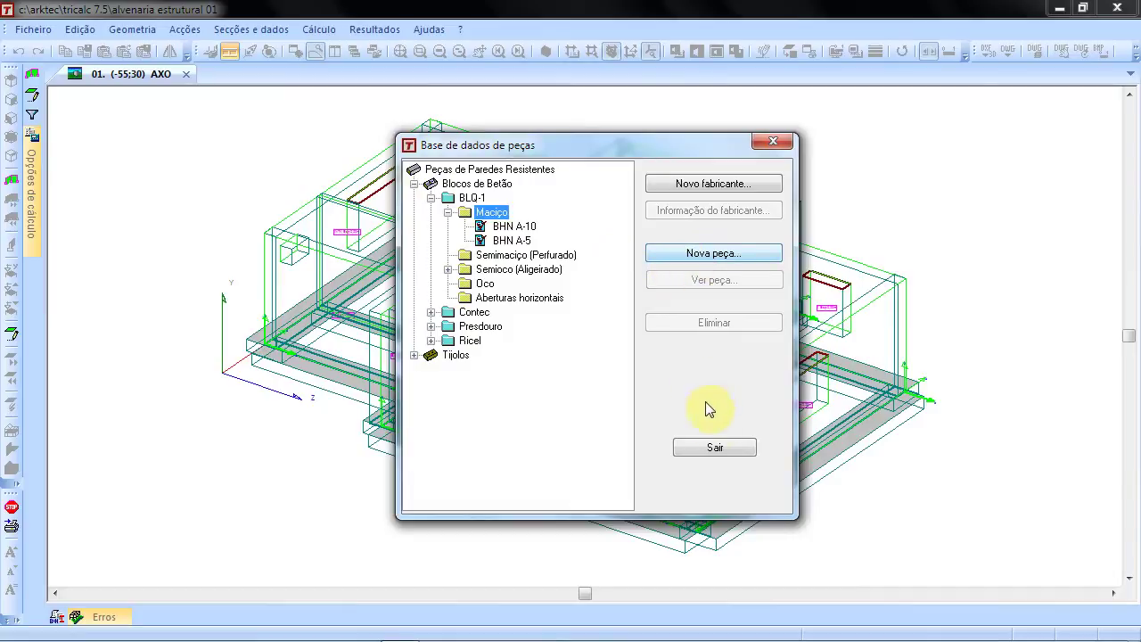
pyautogui.click(716, 446)
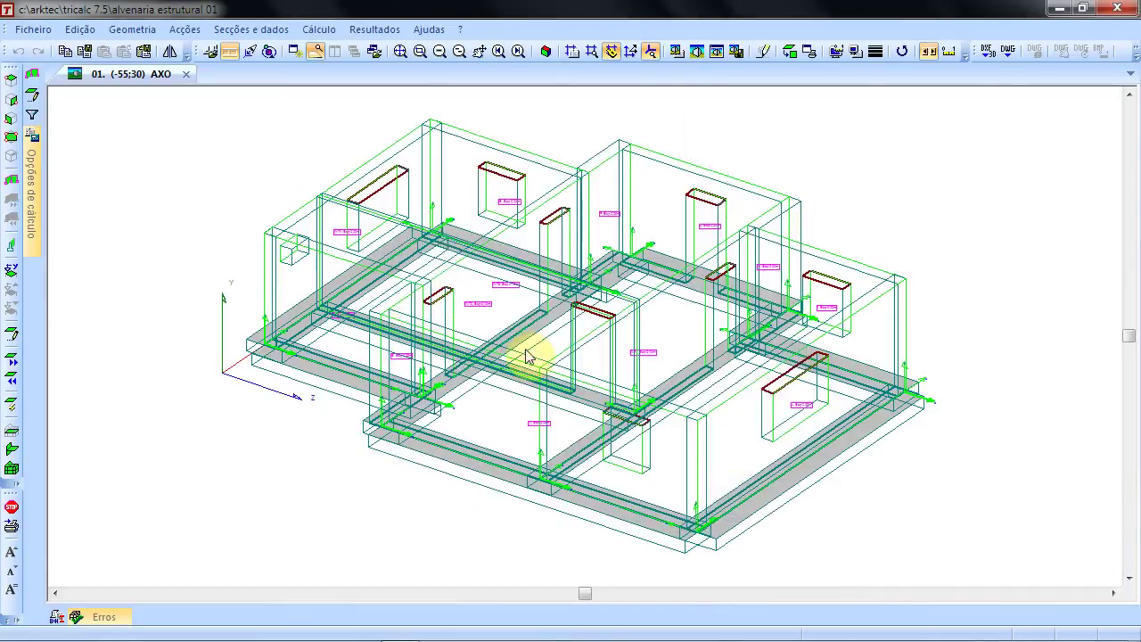
# - Render the masonry model and view its walls and foundations from several sides and heights
pyautogui.click(716, 50)
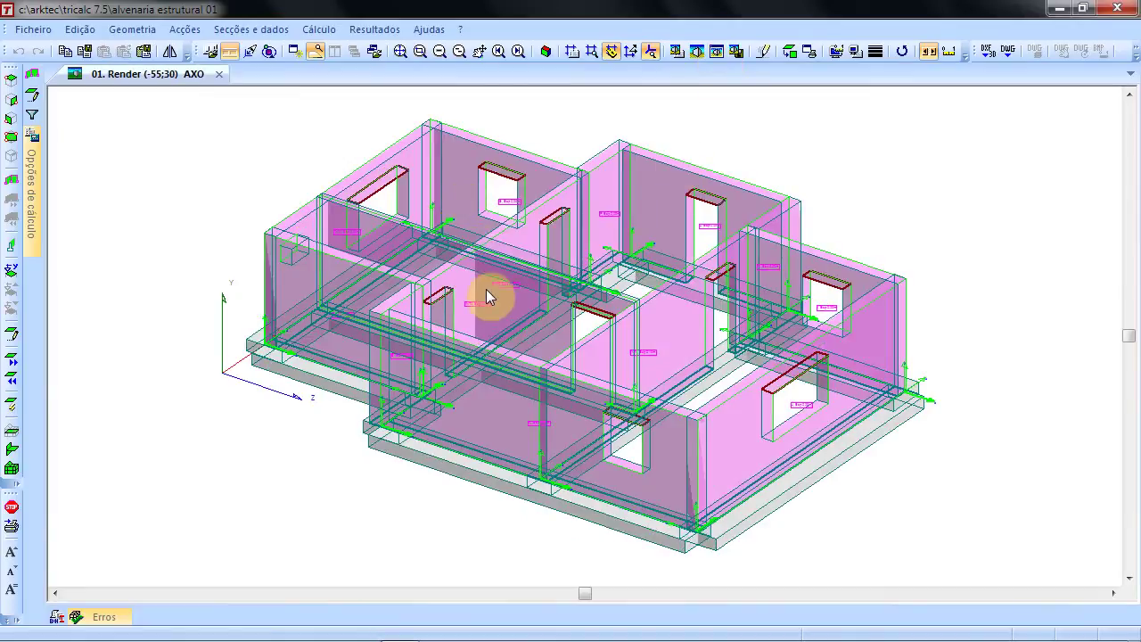
pyautogui.scroll(-5, 488, 305)
pyautogui.scroll(8, 489, 305)
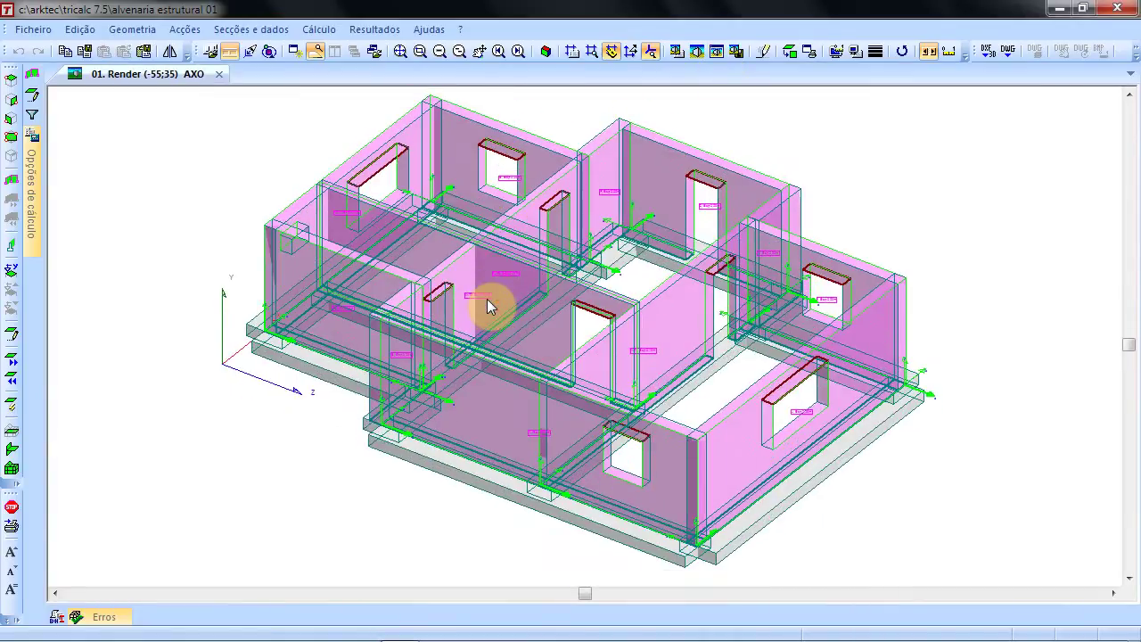
pyautogui.scroll(10, 488, 305)
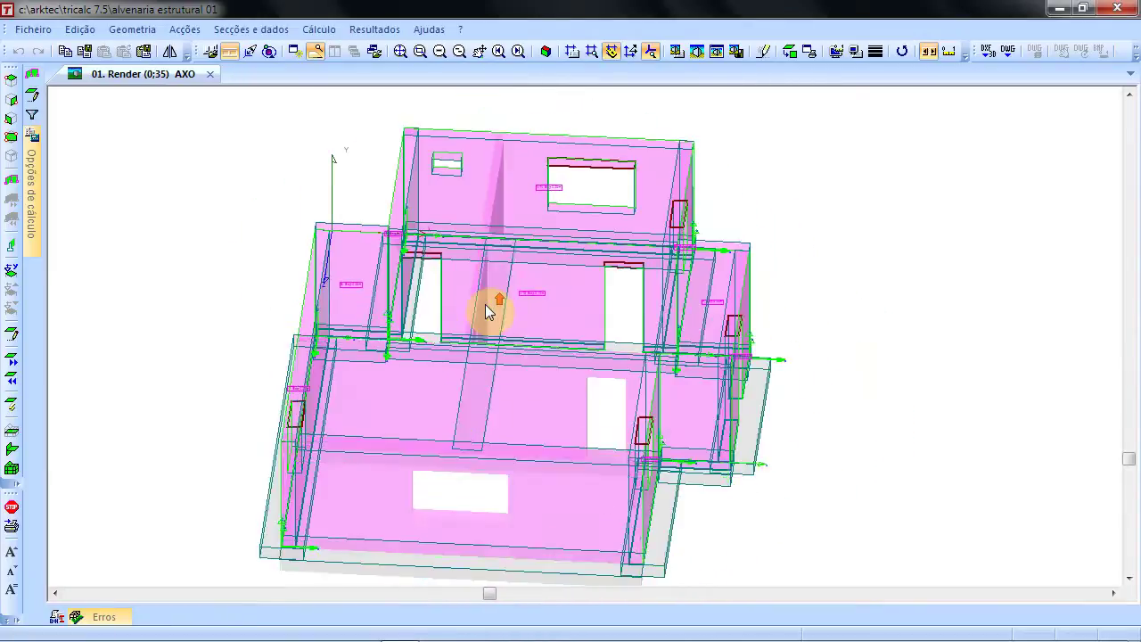
pyautogui.moveTo(434, 293); pyautogui.dragTo(596, 274, button='middle')
pyautogui.scroll(6, 605, 310)
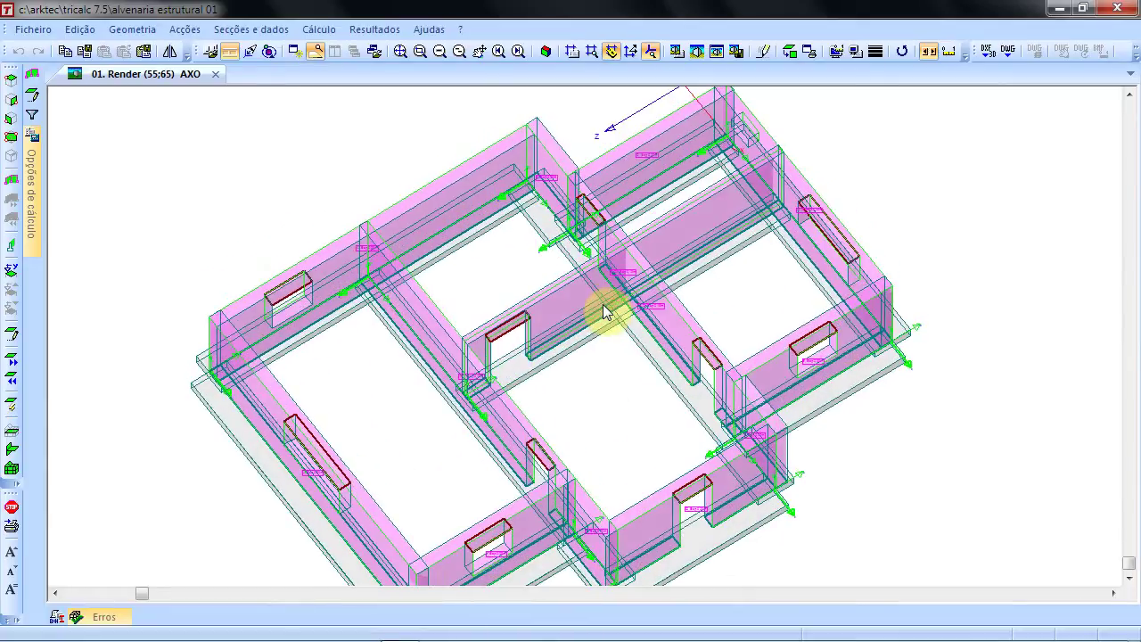
pyautogui.scroll(-2, 604, 311)
pyautogui.scroll(-2, 606, 306)
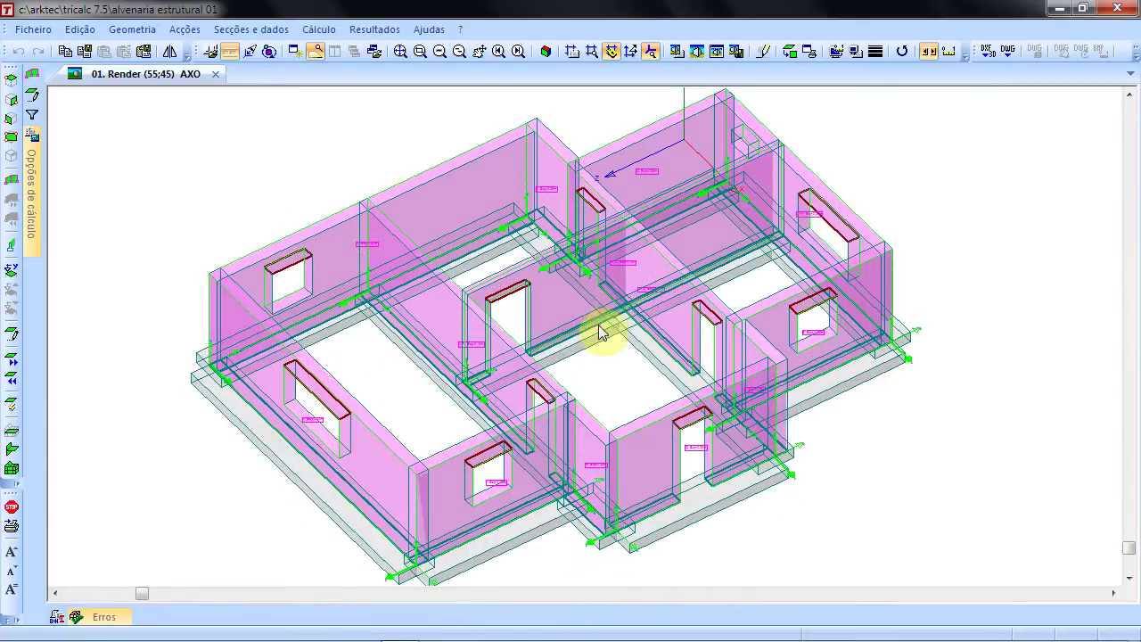
pyautogui.keyDown('shift'); pyautogui.scroll(9, 587, 363); pyautogui.keyUp('shift')
pyautogui.keyDown('shift'); pyautogui.scroll(5, 589, 366); pyautogui.keyUp('shift')
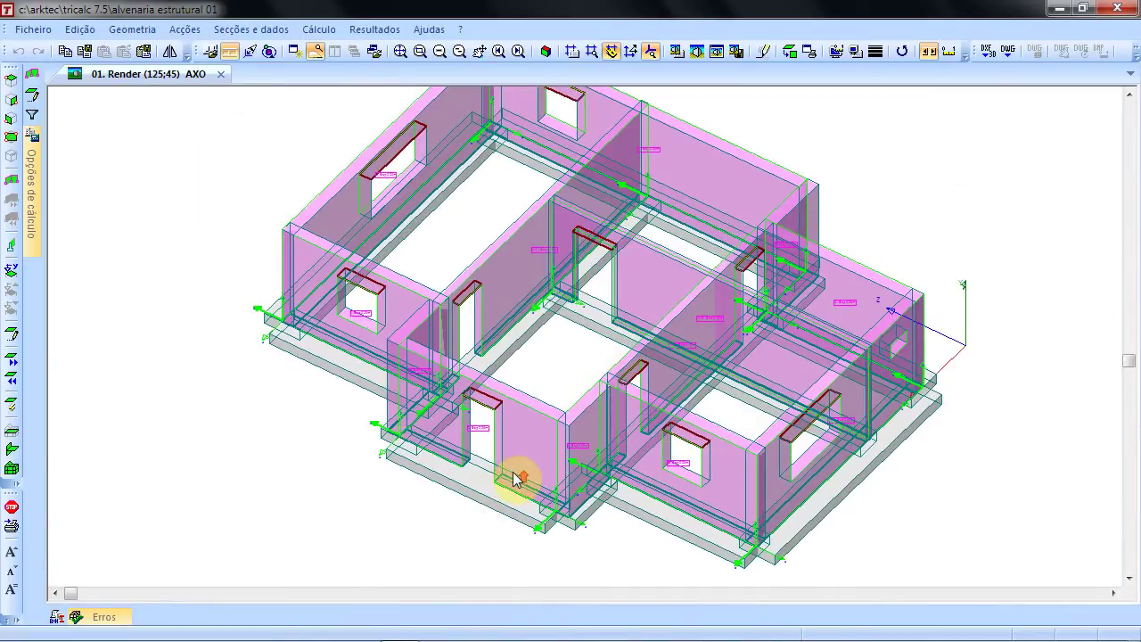
# - Examine the rendered walls around the exterior doorway and interior rooms, including their openings, lintels and thickness labels
pyautogui.scroll(3, 512, 479)
pyautogui.scroll(-5, 516, 478)
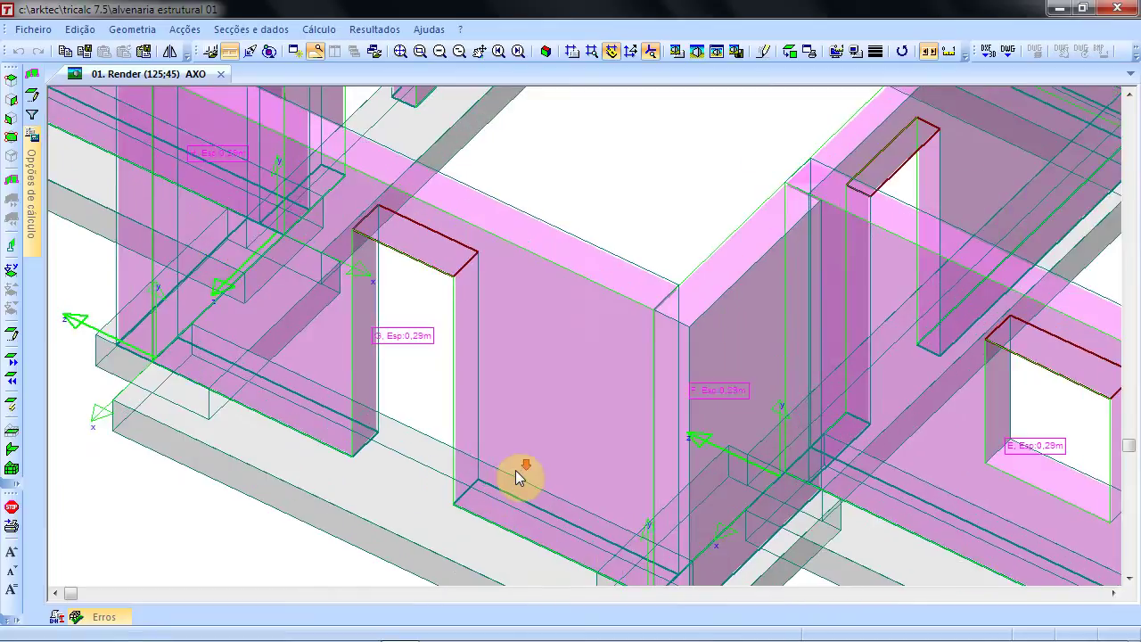
pyautogui.scroll(2, 515, 477)
pyautogui.scroll(-2, 517, 477)
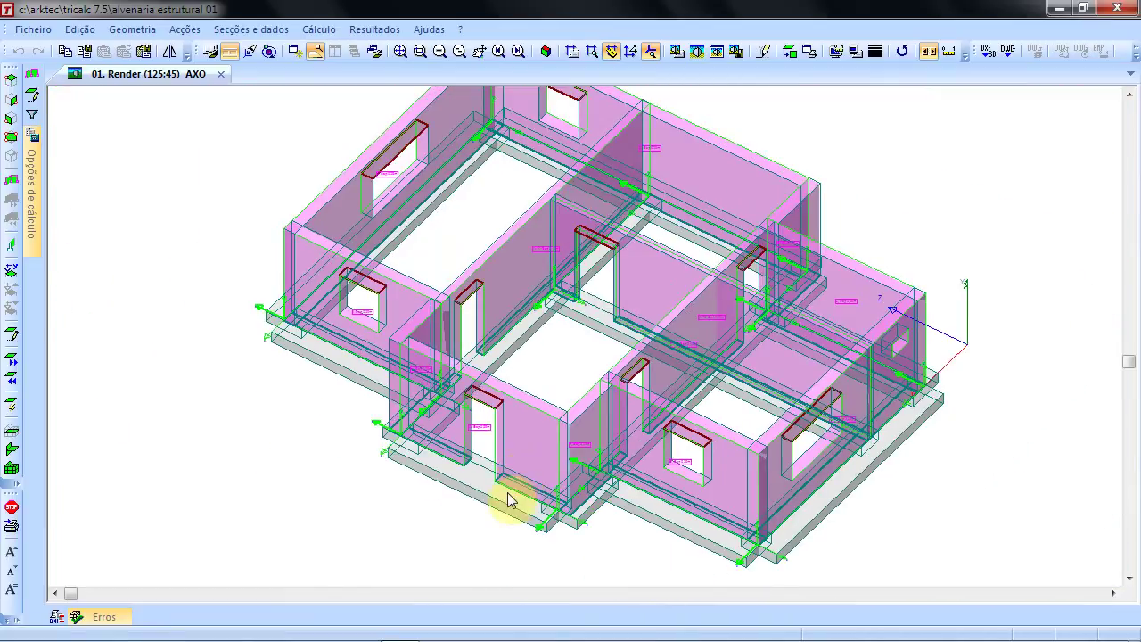
pyautogui.scroll(2, 511, 499)
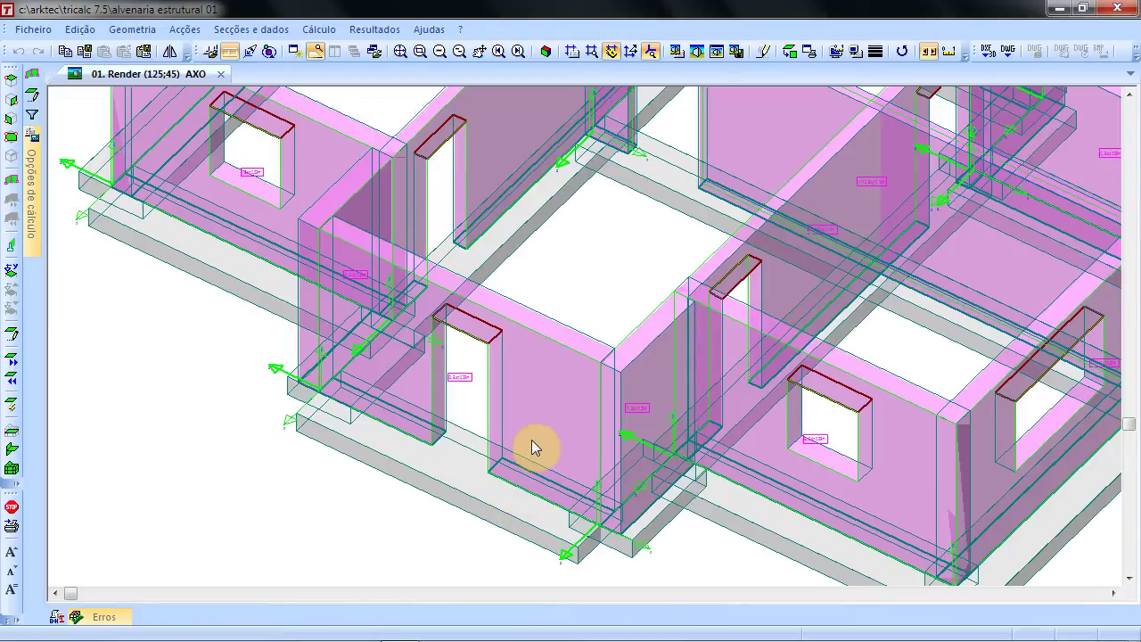
pyautogui.scroll(-3, 531, 417)
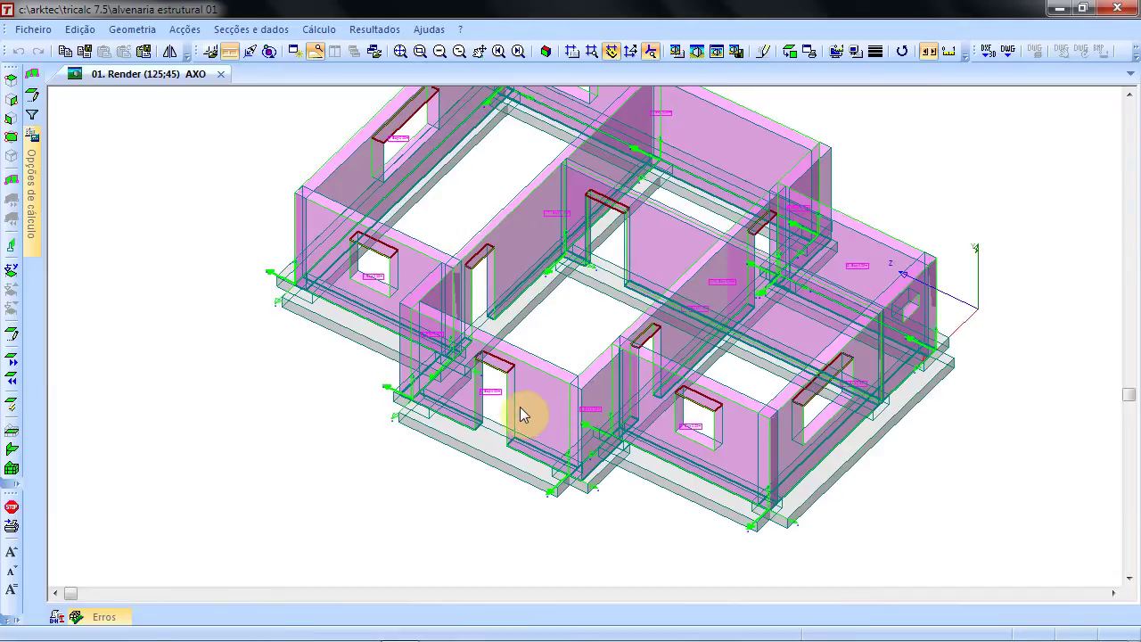
pyautogui.scroll(1, 513, 415)
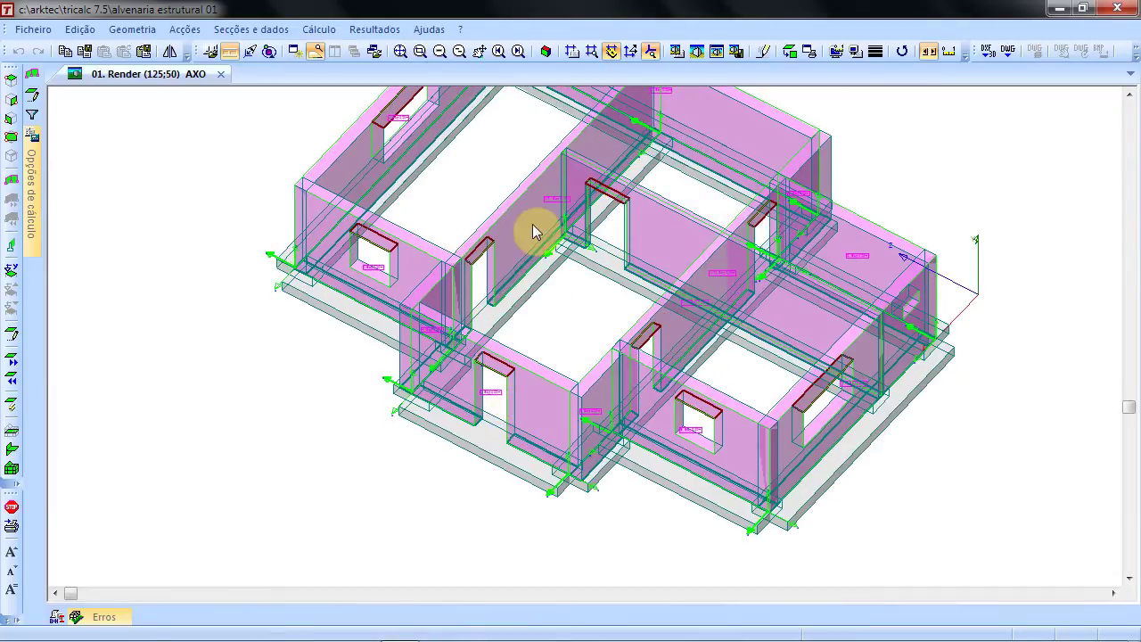
pyautogui.scroll(-1, 526, 237)
pyautogui.scroll(-2, 562, 248)
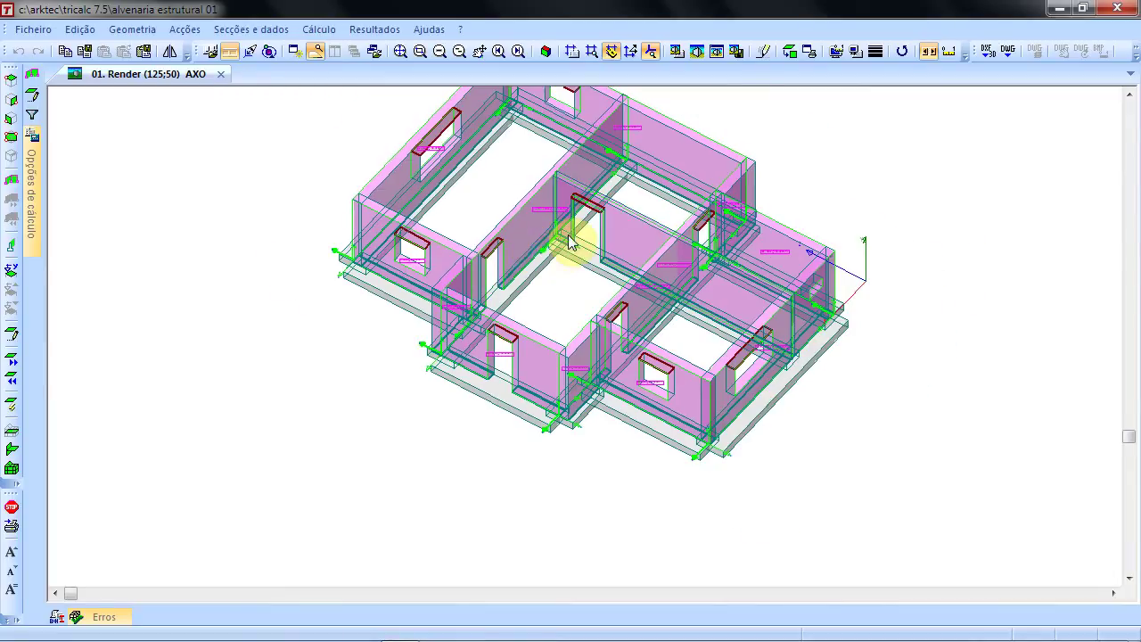
pyautogui.scroll(3, 588, 277)
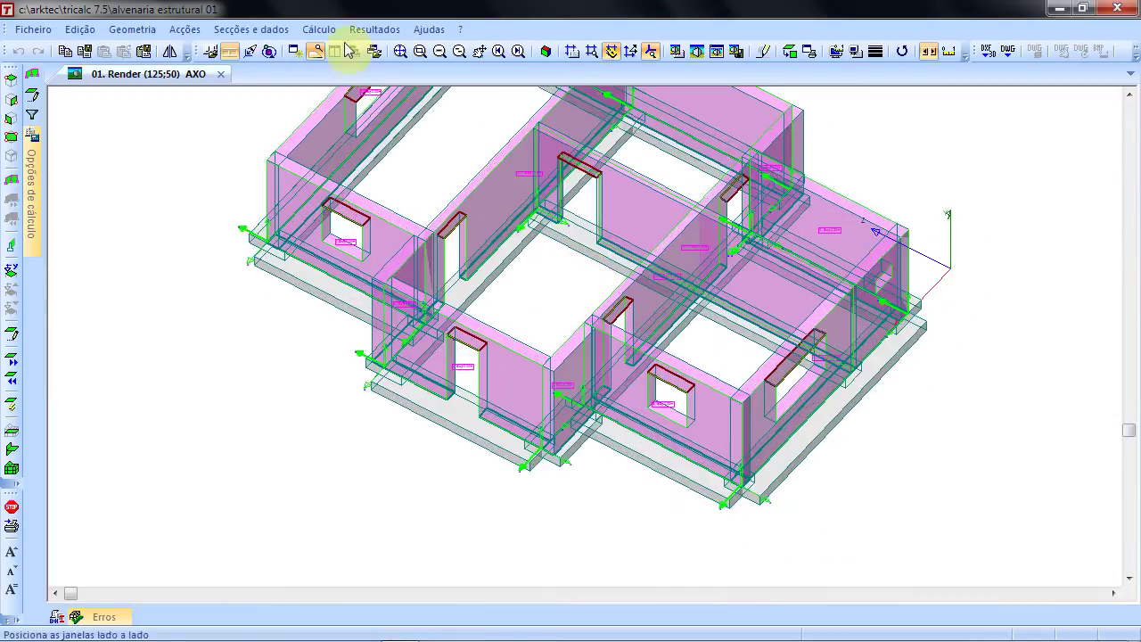
# - Fit the whole model in view and examine the corner wall with the window from a lower angle
pyautogui.click(399, 51)
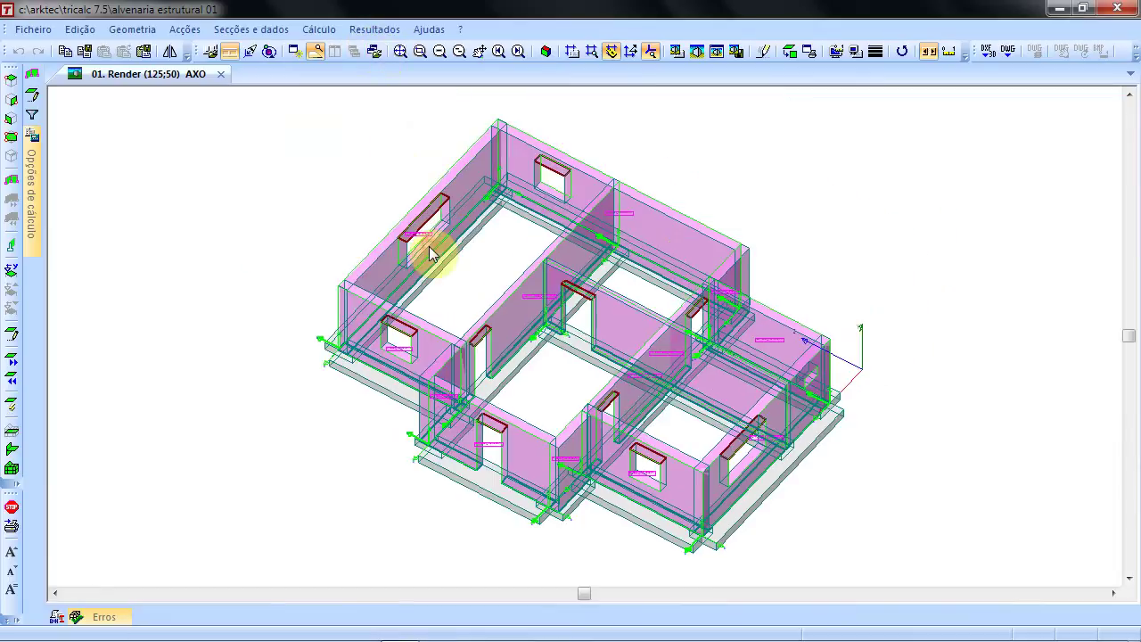
pyautogui.keyDown('ctrl'); pyautogui.scroll(-4, 428, 256); pyautogui.keyUp('ctrl')
pyautogui.keyDown('shift'); pyautogui.scroll(2, 387, 275); pyautogui.keyUp('shift')
pyautogui.keyDown('shift'); pyautogui.scroll(-2, 387, 275); pyautogui.keyUp('shift')
pyautogui.scroll(2, 386, 271)
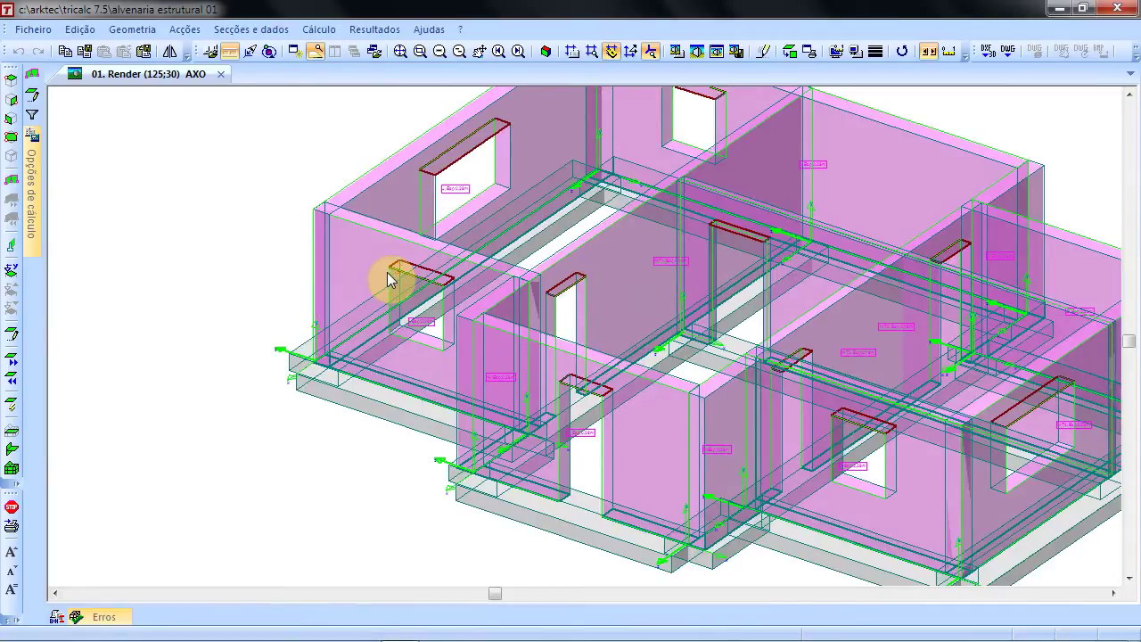
pyautogui.scroll(1, 387, 272)
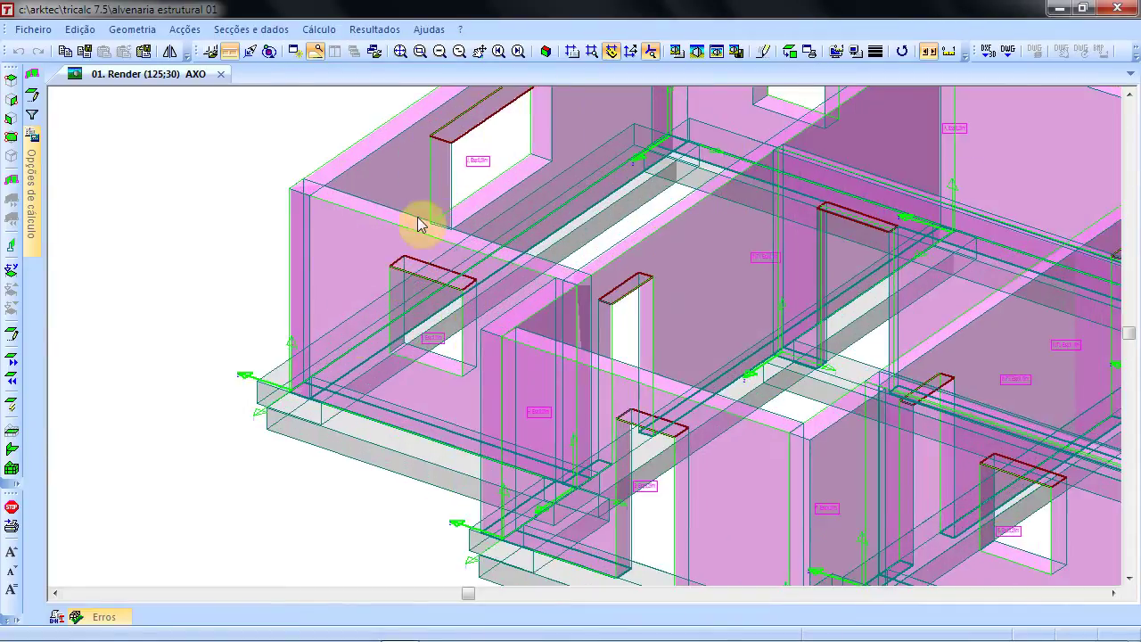
# - Display the modelling mesh of the resistant walls and examine its nodes and divisions around the openings
pyautogui.click(140, 30)
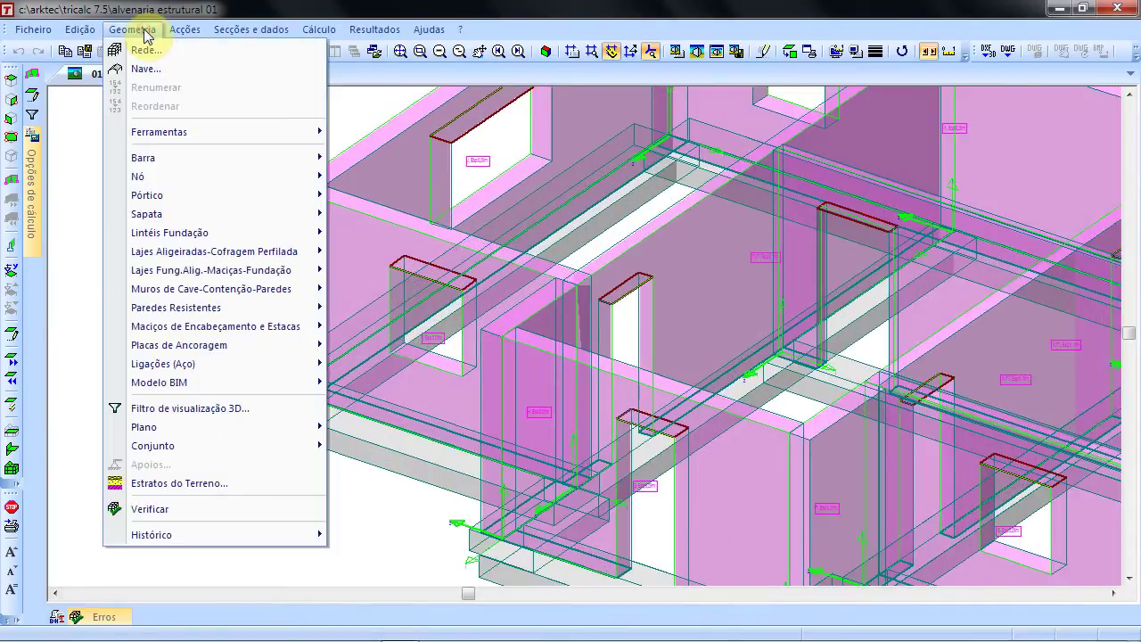
pyautogui.moveTo(270, 316)
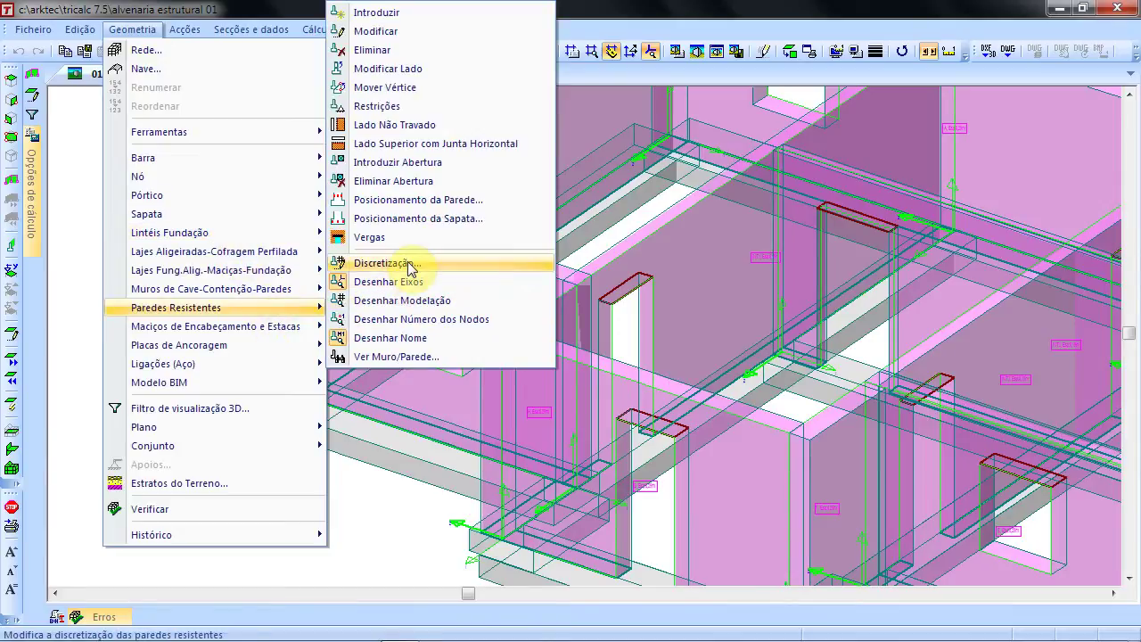
pyautogui.click(413, 309)
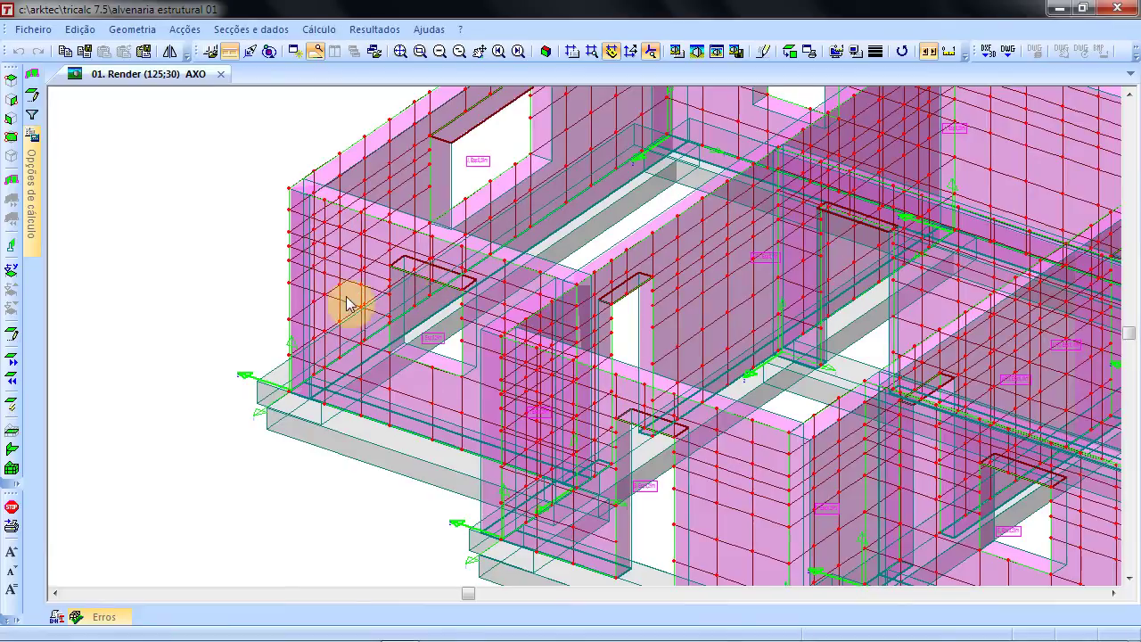
pyautogui.scroll(-1, 499, 325)
pyautogui.scroll(-1, 678, 433)
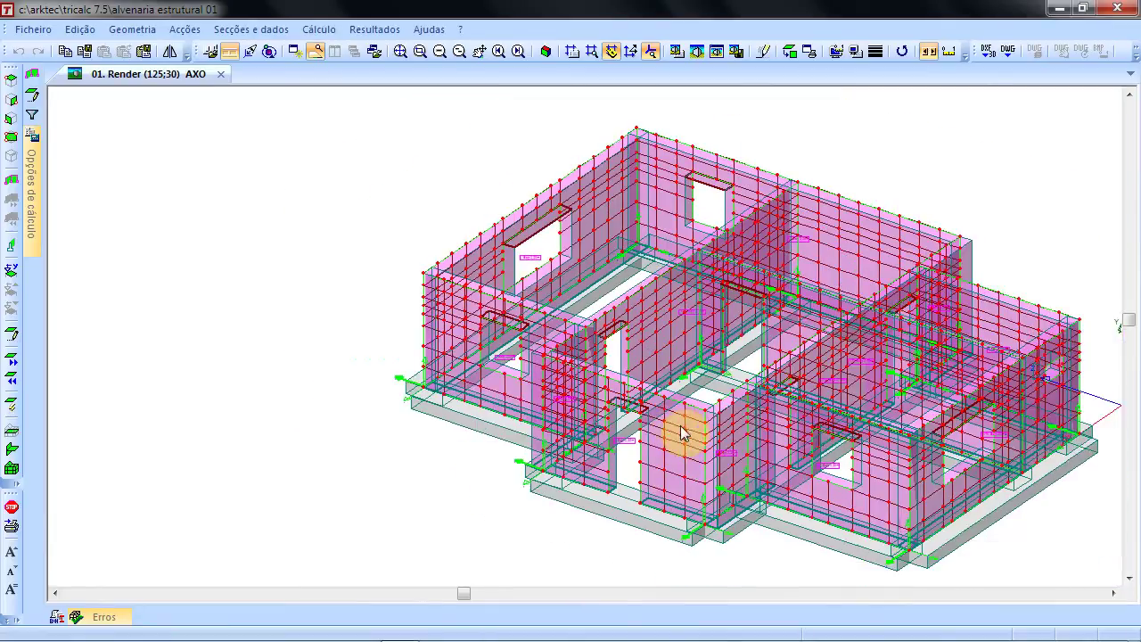
pyautogui.scroll(1, 726, 429)
pyautogui.scroll(1, 727, 430)
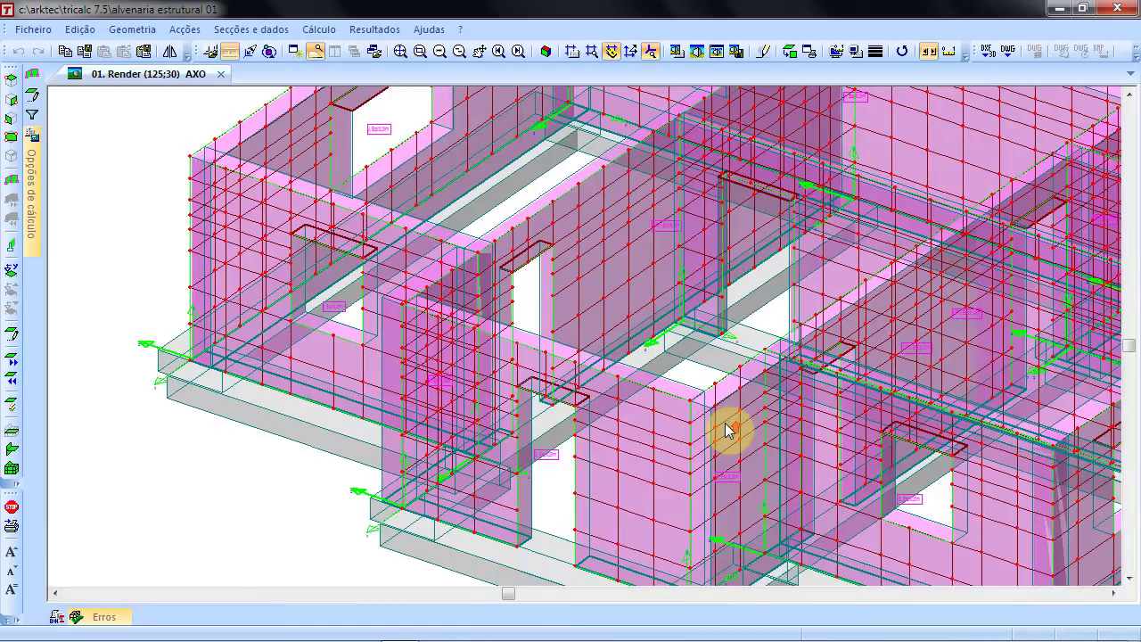
pyautogui.scroll(1, 727, 430)
pyautogui.scroll(-2, 729, 426)
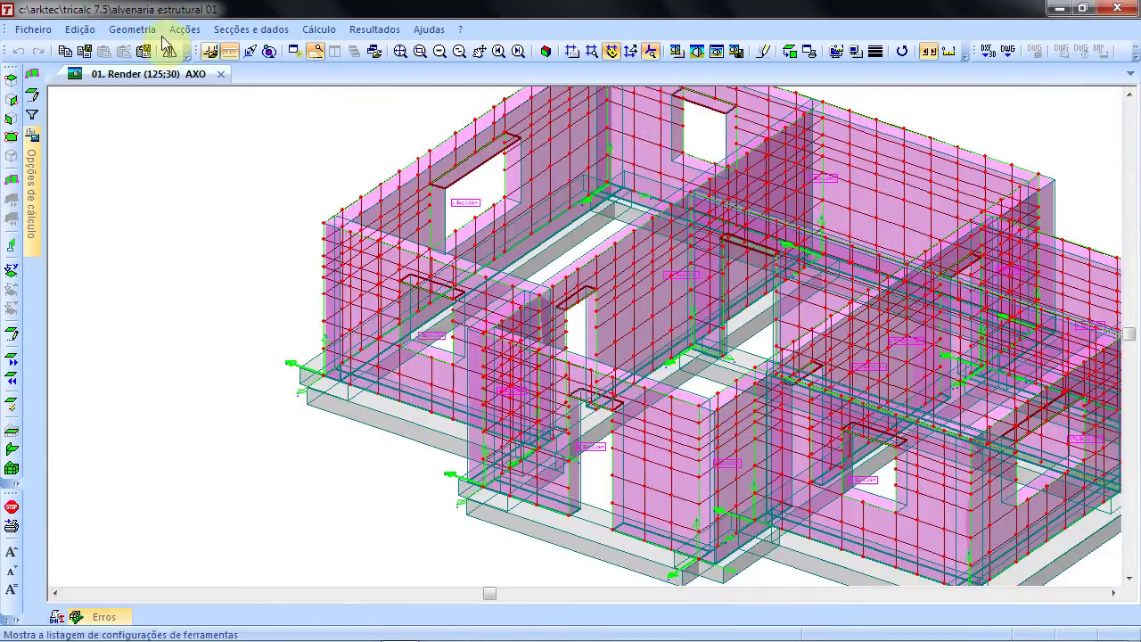
# - Turn off the modelling mesh of the resistant walls and examine the lintel above the corner wall's window
pyautogui.click(127, 36)
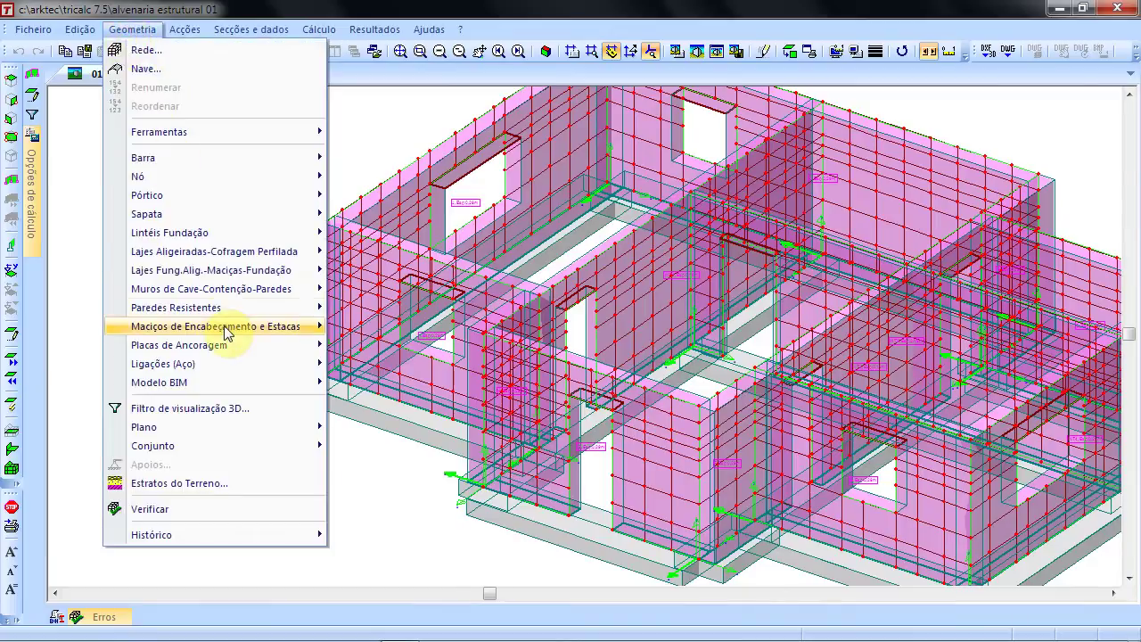
pyautogui.moveTo(234, 312)
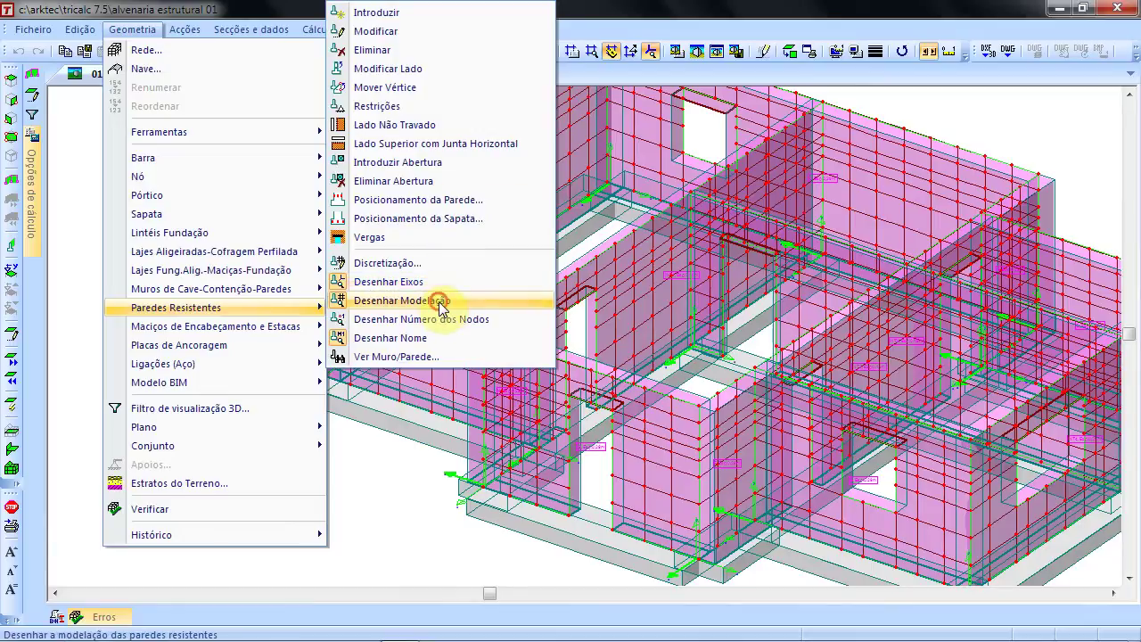
pyautogui.click(441, 305)
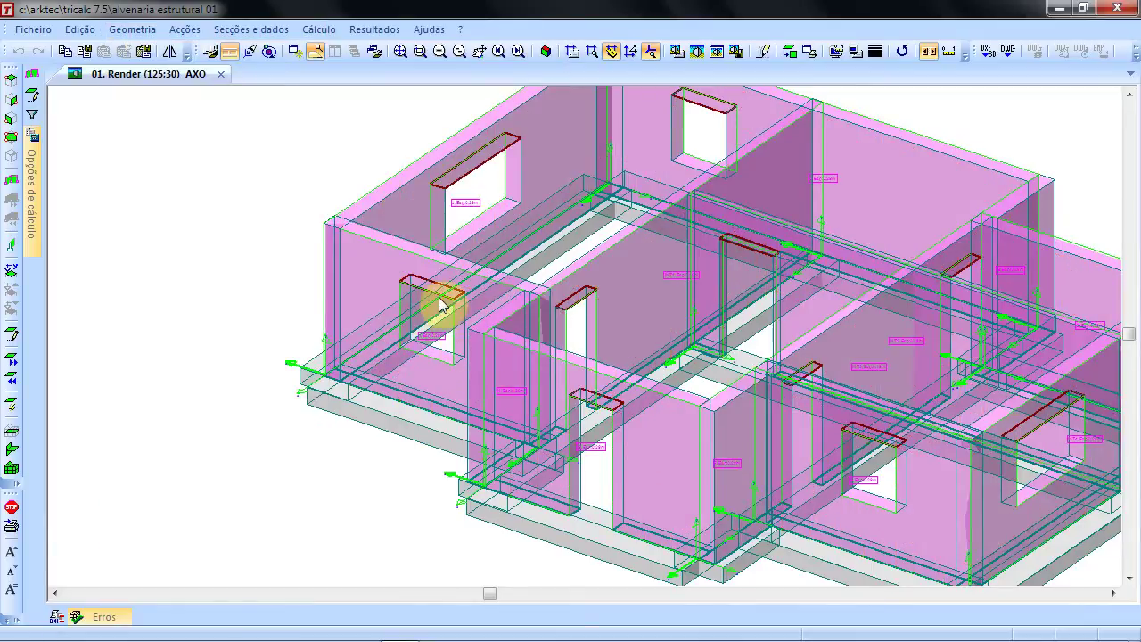
pyautogui.scroll(3, 449, 296)
pyautogui.scroll(3, 298, 278)
pyautogui.scroll(-2, 468, 286)
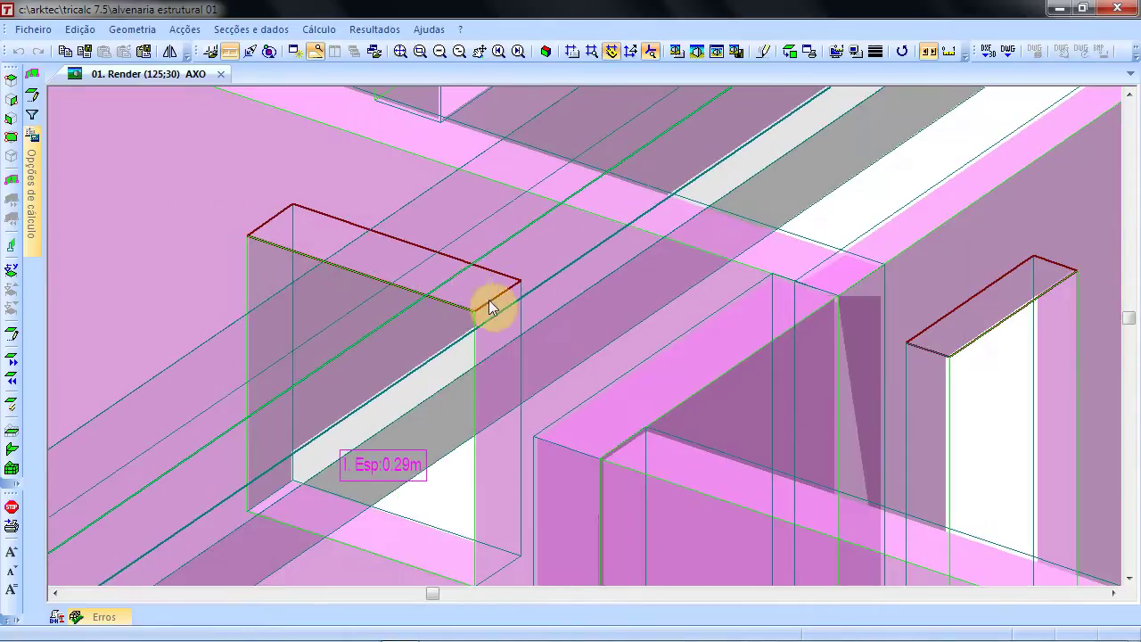
pyautogui.scroll(-3, 265, 255)
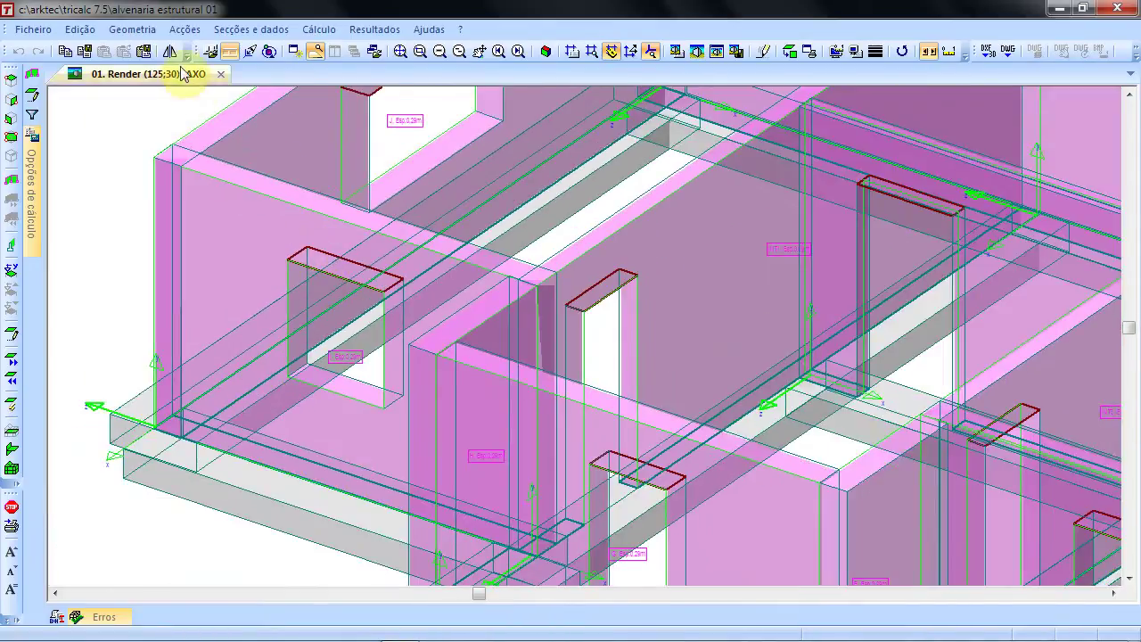
# - Open the lintel definition for the window in the corner wall, accepting the possible loss of the resistant wall results
pyautogui.click(132, 29)
pyautogui.moveTo(249, 307)
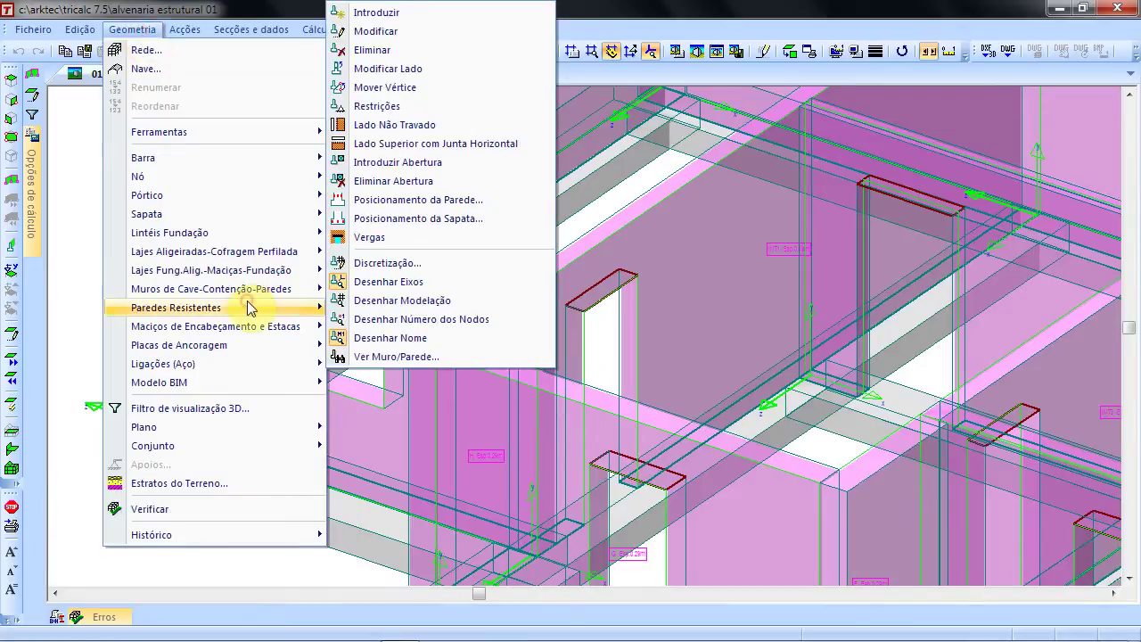
pyautogui.click(446, 237)
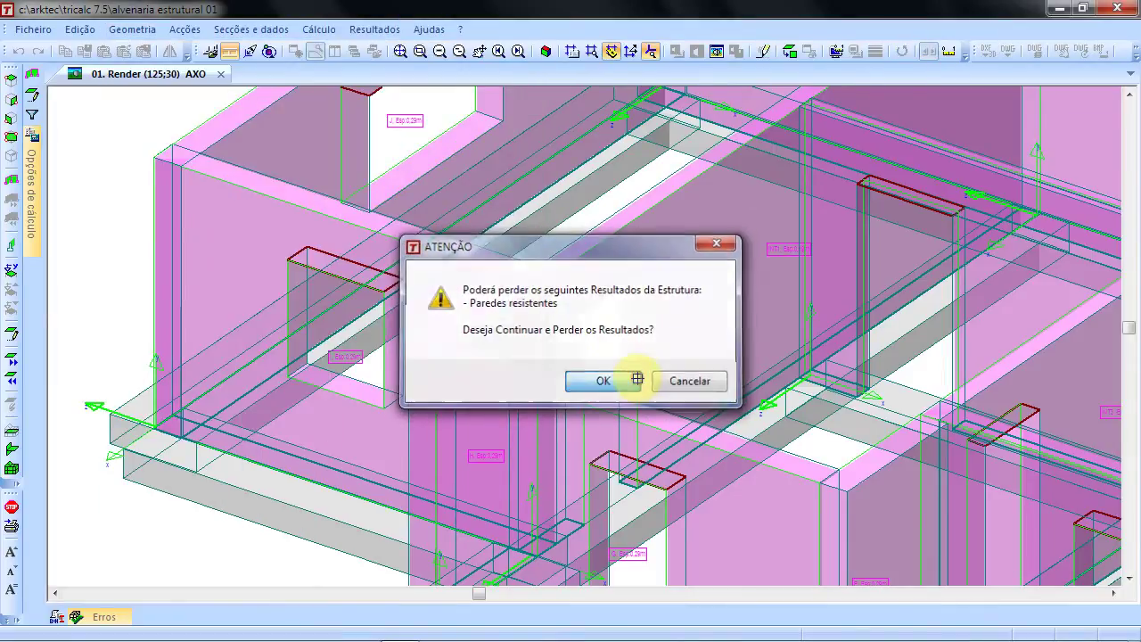
pyautogui.click(635, 380)
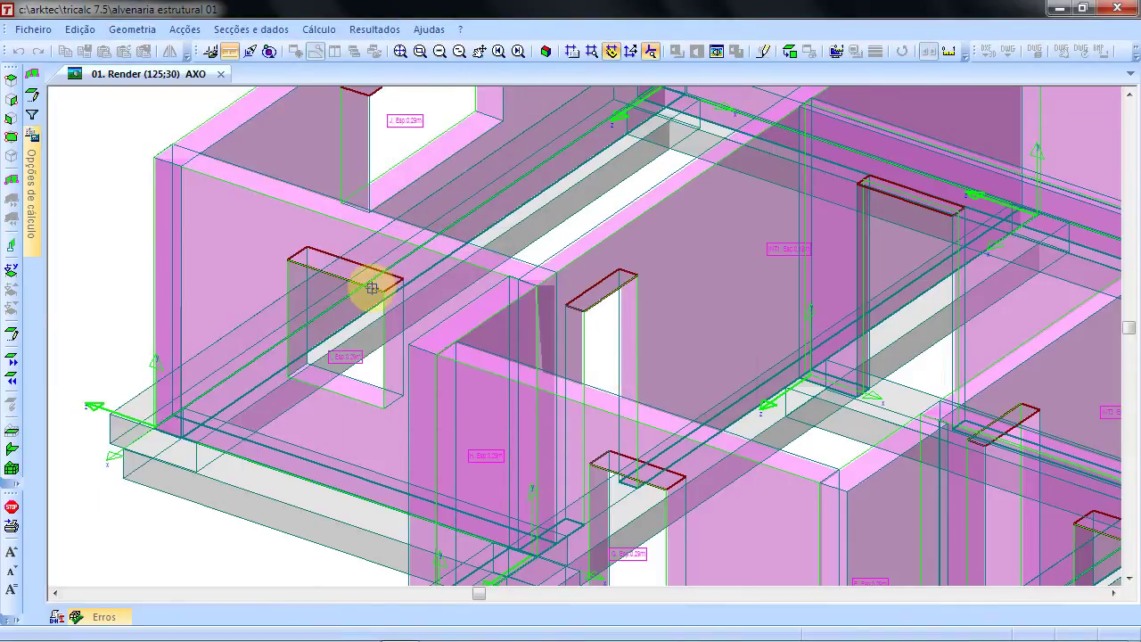
pyautogui.click(345, 274)
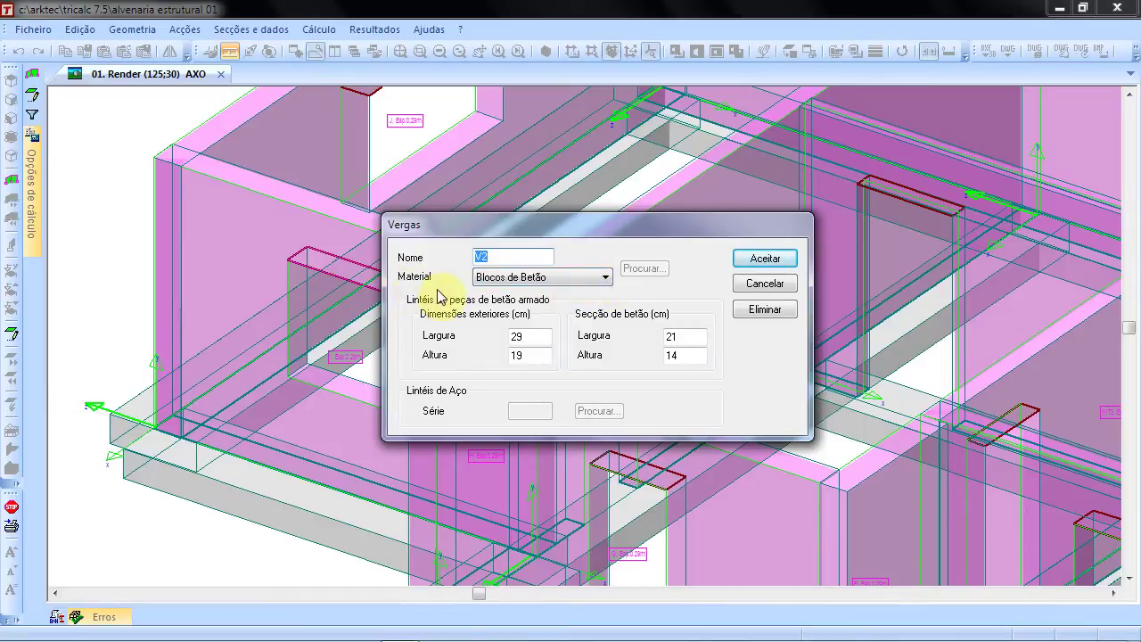
# - Examine the lintel's material options, Aço and Blocos de Betão, and close the definition without saving changes
pyautogui.click(553, 280)
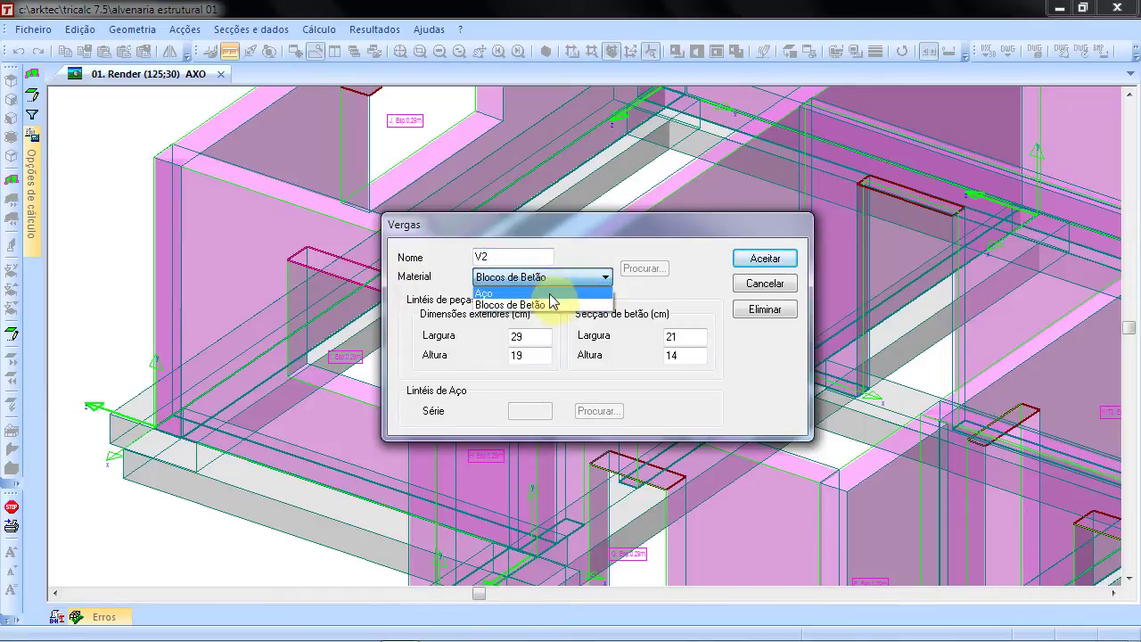
pyautogui.click(550, 298)
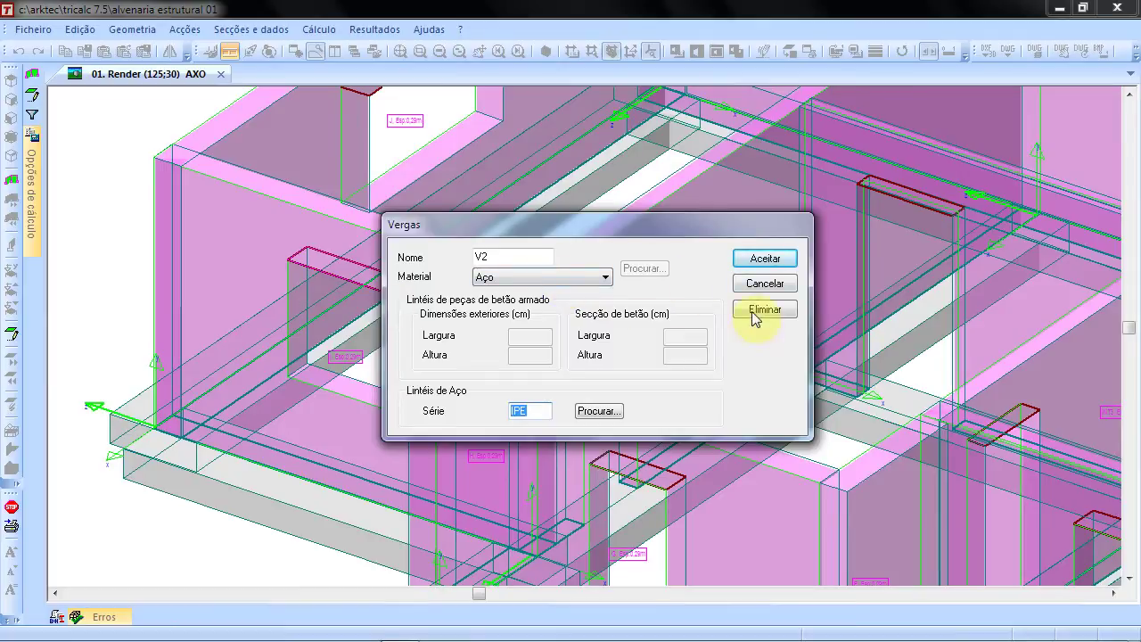
pyautogui.click(595, 280)
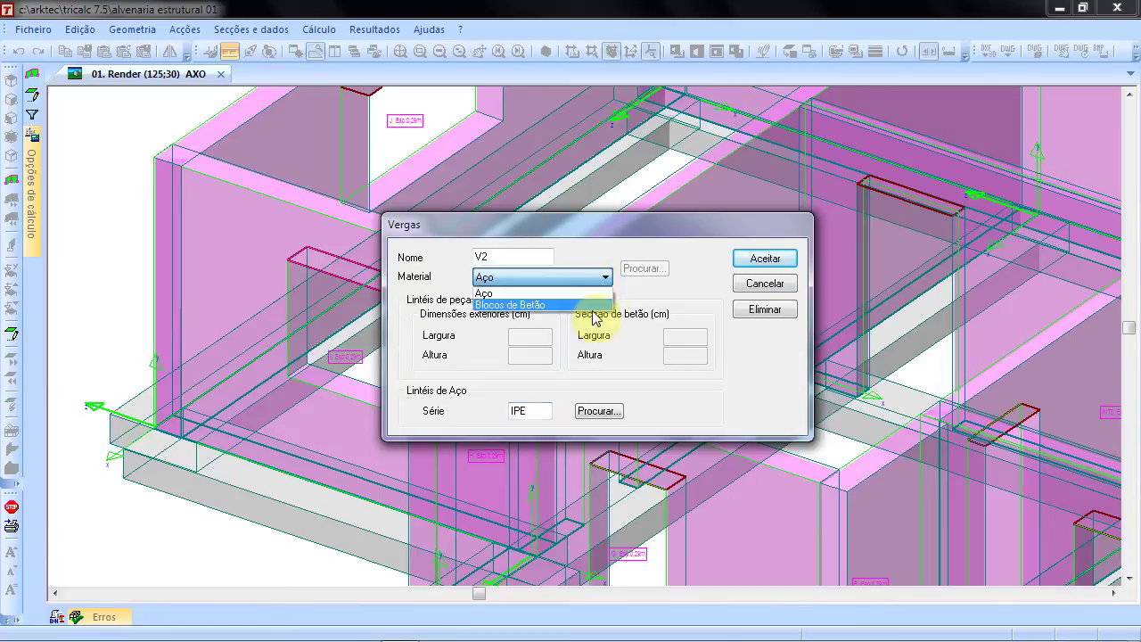
pyautogui.click(675, 294)
pyautogui.click(739, 284)
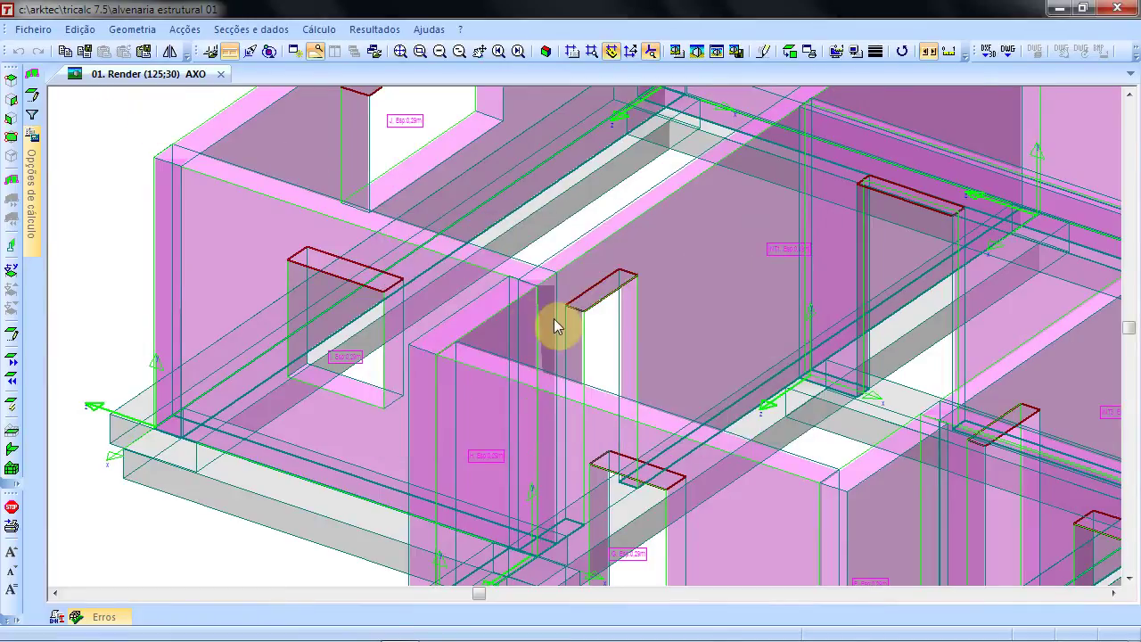
# - Examine the walls, openings and foundations around the exterior doorway, and fit the whole model in view
pyautogui.scroll(-2, 554, 319)
pyautogui.scroll(-2, 619, 322)
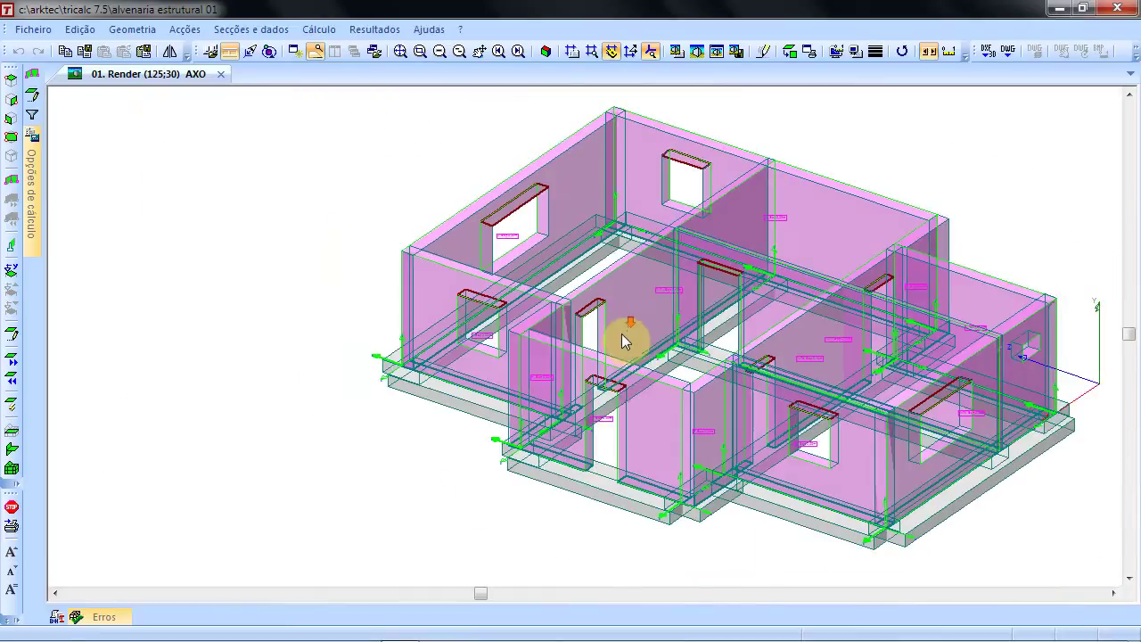
pyautogui.scroll(2, 619, 395)
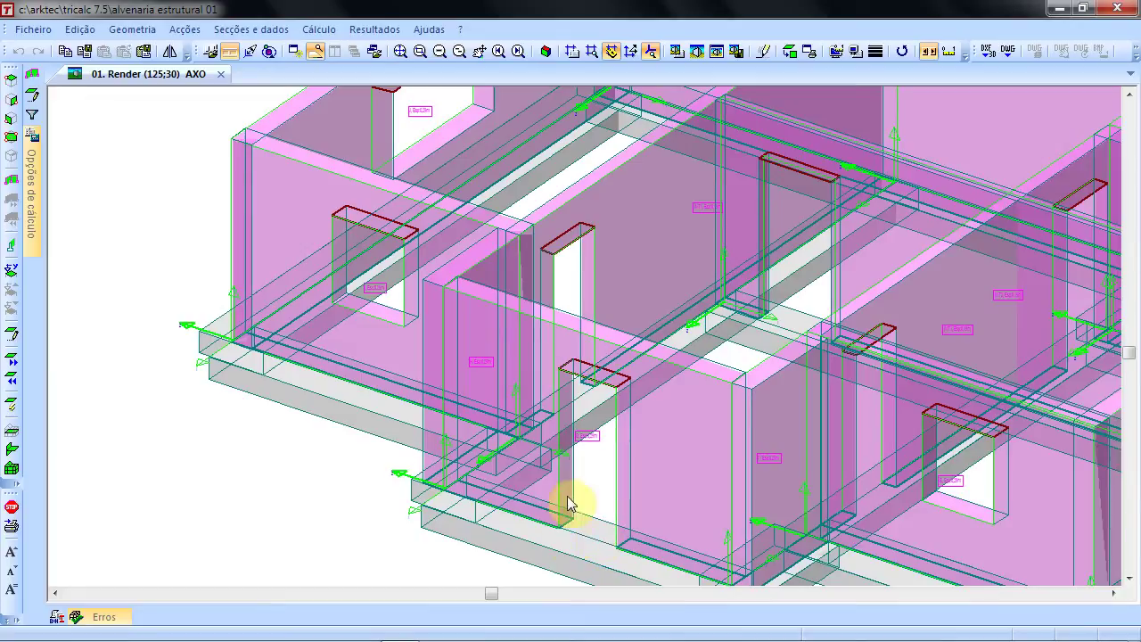
pyautogui.scroll(-3, 609, 552)
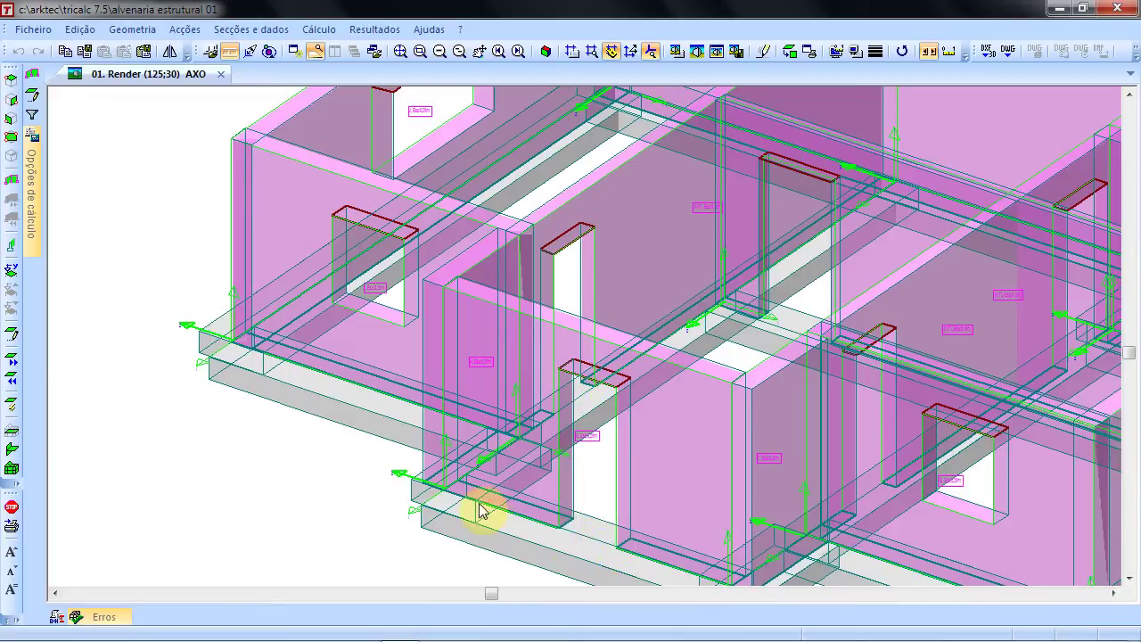
pyautogui.scroll(2, 467, 257)
pyautogui.scroll(-1, 465, 253)
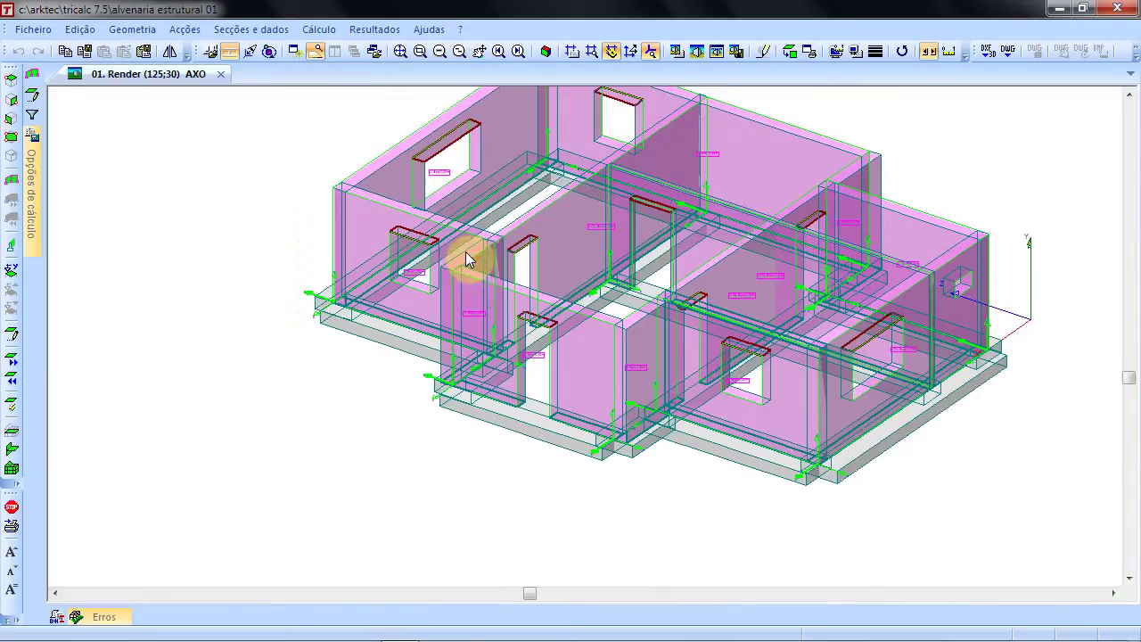
pyautogui.moveTo(603, 269); pyautogui.dragTo(580, 310, button='middle')
pyautogui.scroll(2, 586, 173)
pyautogui.scroll(-2, 585, 173)
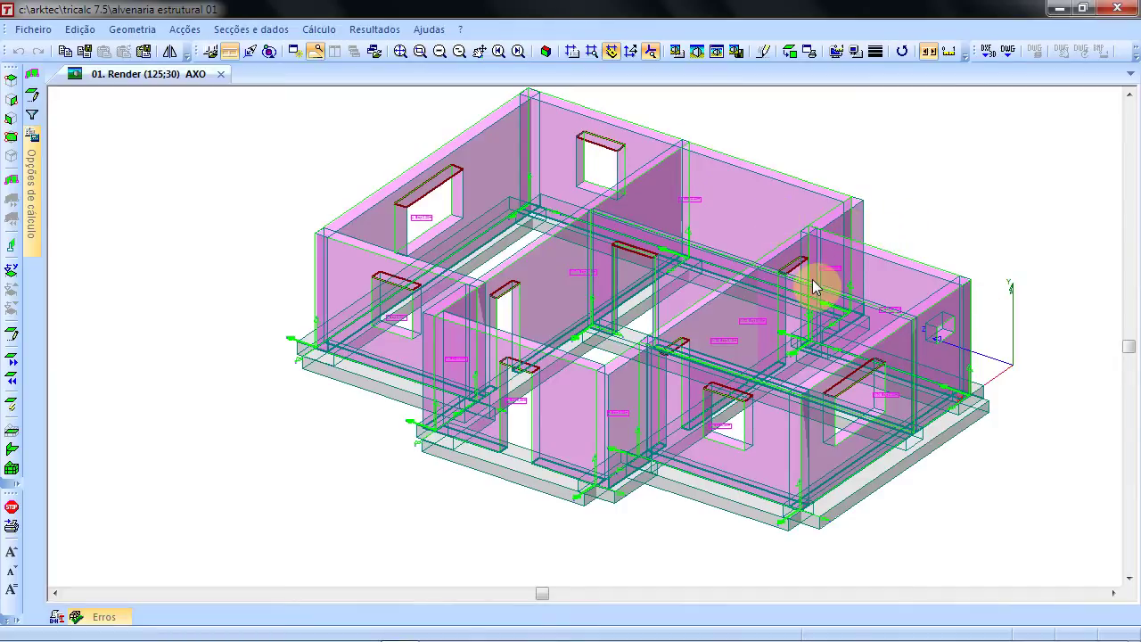
pyautogui.click(400, 52)
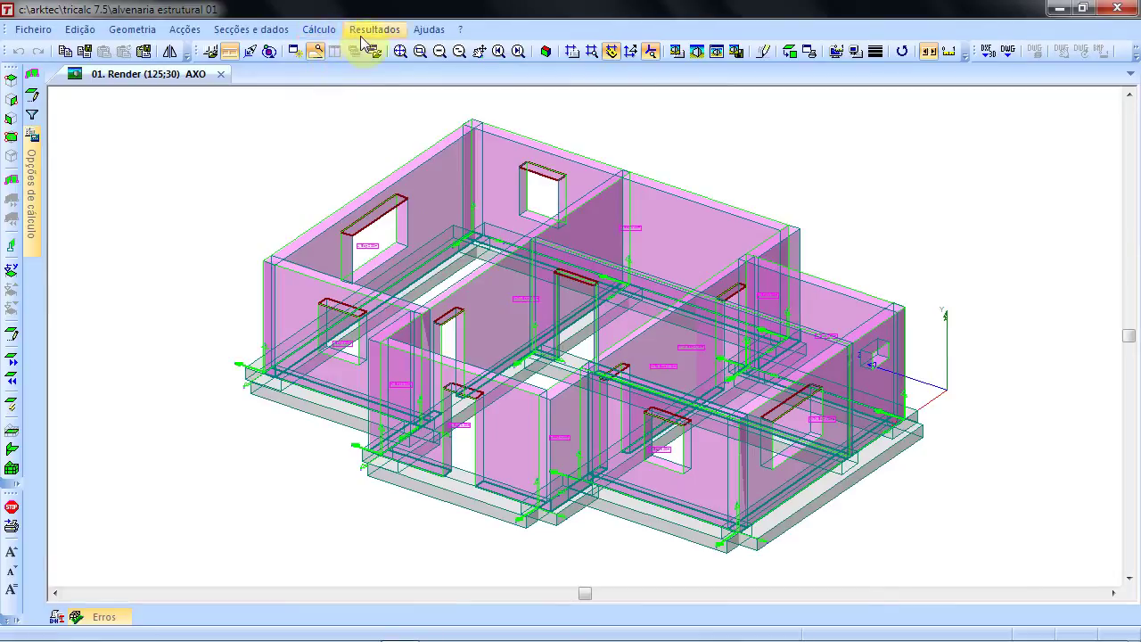
# - Isolate plane ZY000000 so only its wall is shown, and view that wall in east elevation
pyautogui.click(32, 94)
pyautogui.click(69, 109)
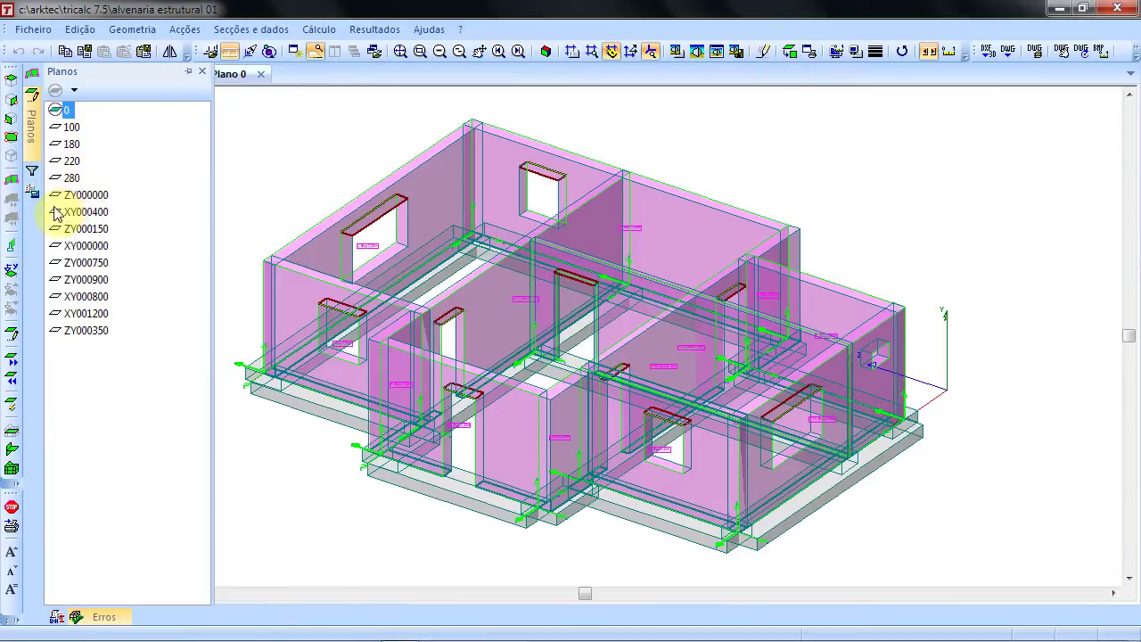
pyautogui.click(80, 195)
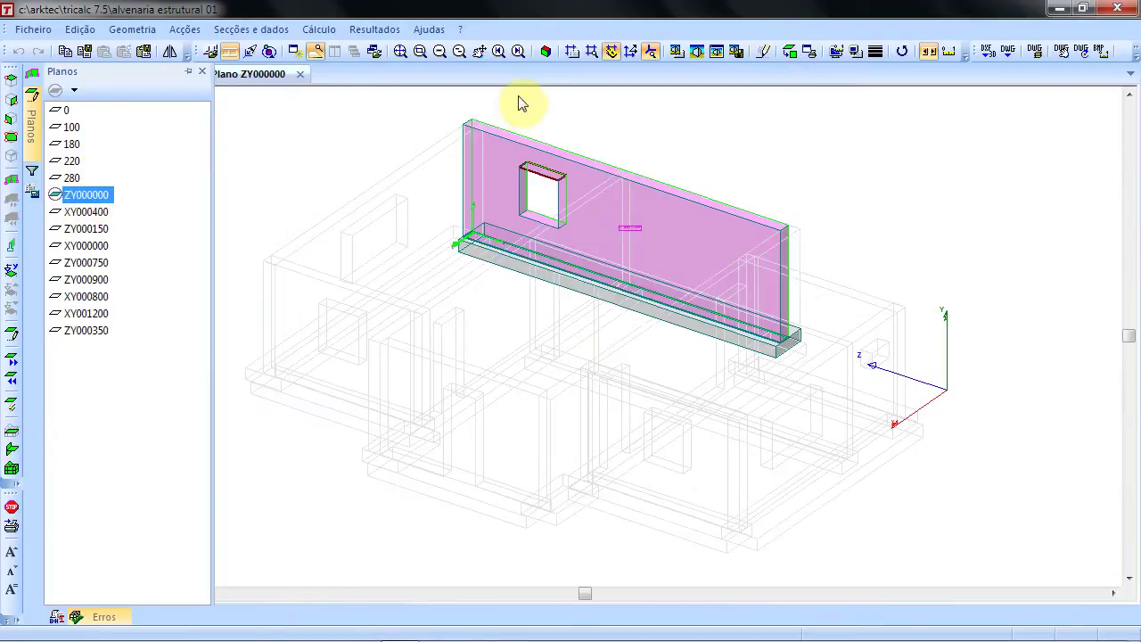
pyautogui.click(12, 430)
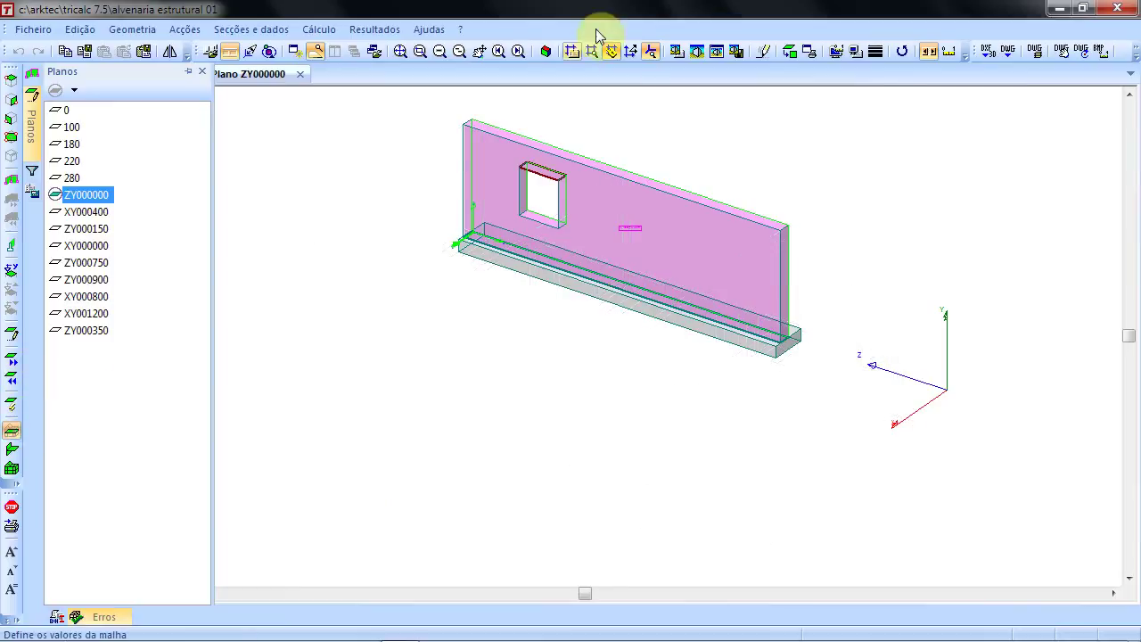
pyautogui.click(793, 51)
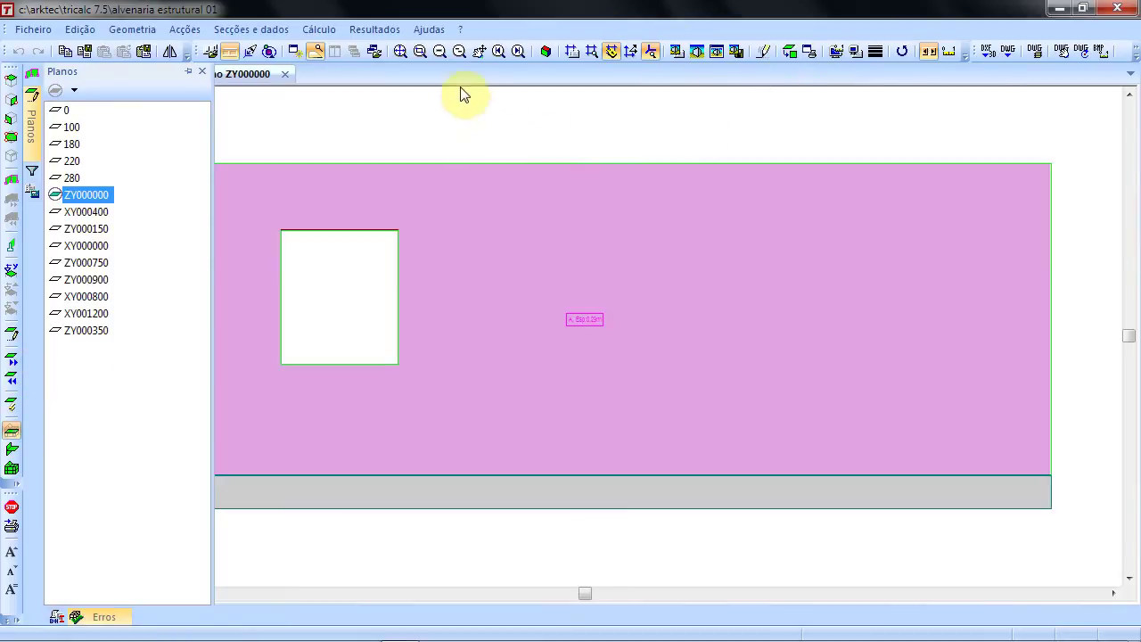
# - Display the displacement graph for the isolated wall with material Outros / EC and factored ultimate limit state loads
pyautogui.click(374, 29)
pyautogui.moveTo(403, 98)
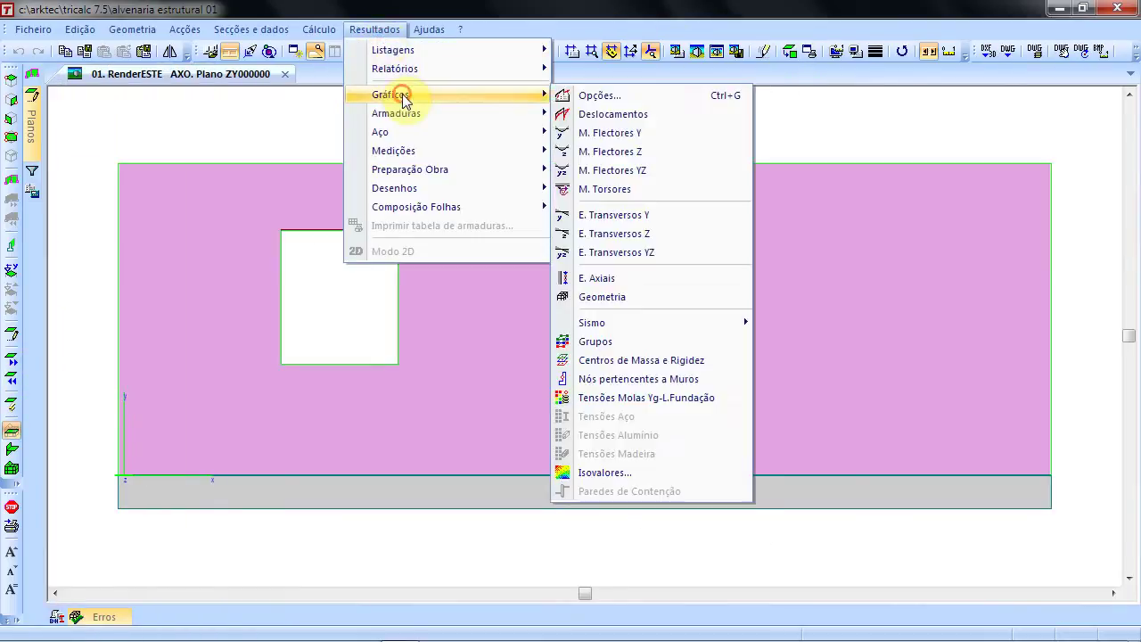
pyautogui.click(635, 113)
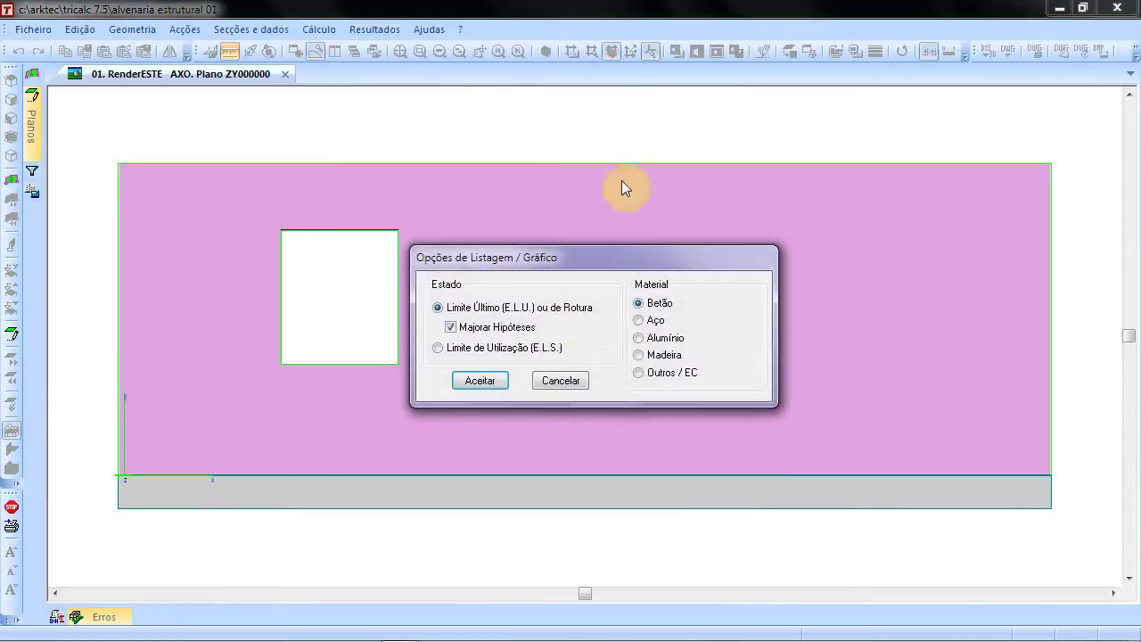
pyautogui.click(481, 380)
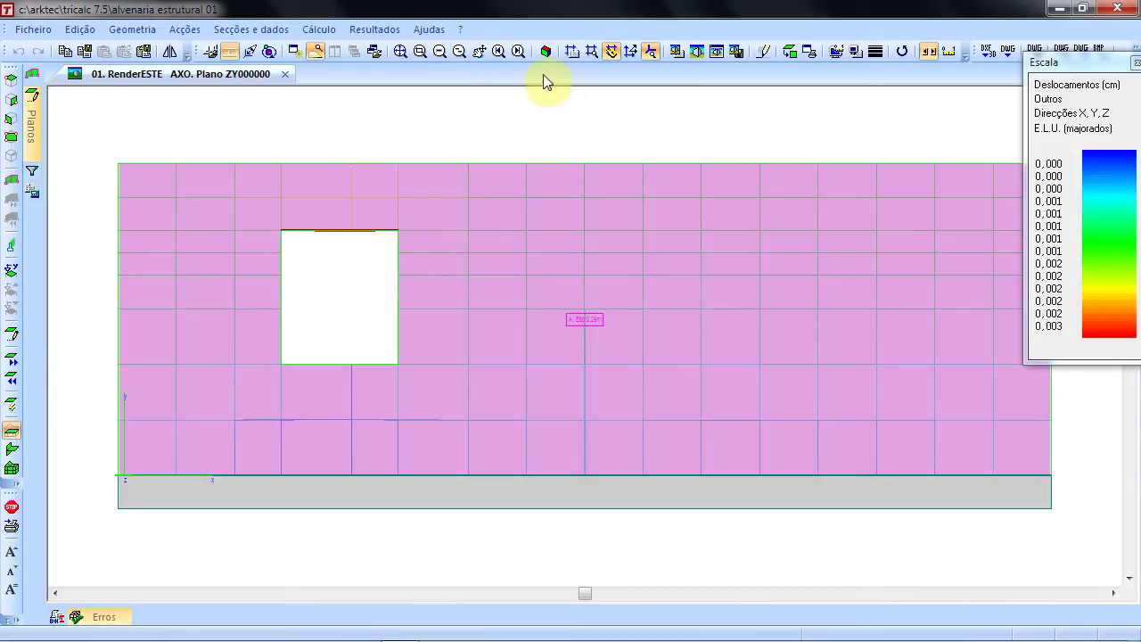
# - Set the displacement graph scale to 3000 m/m
pyautogui.click(952, 52)
pyautogui.doubleClick(660, 209)
pyautogui.write('3000')
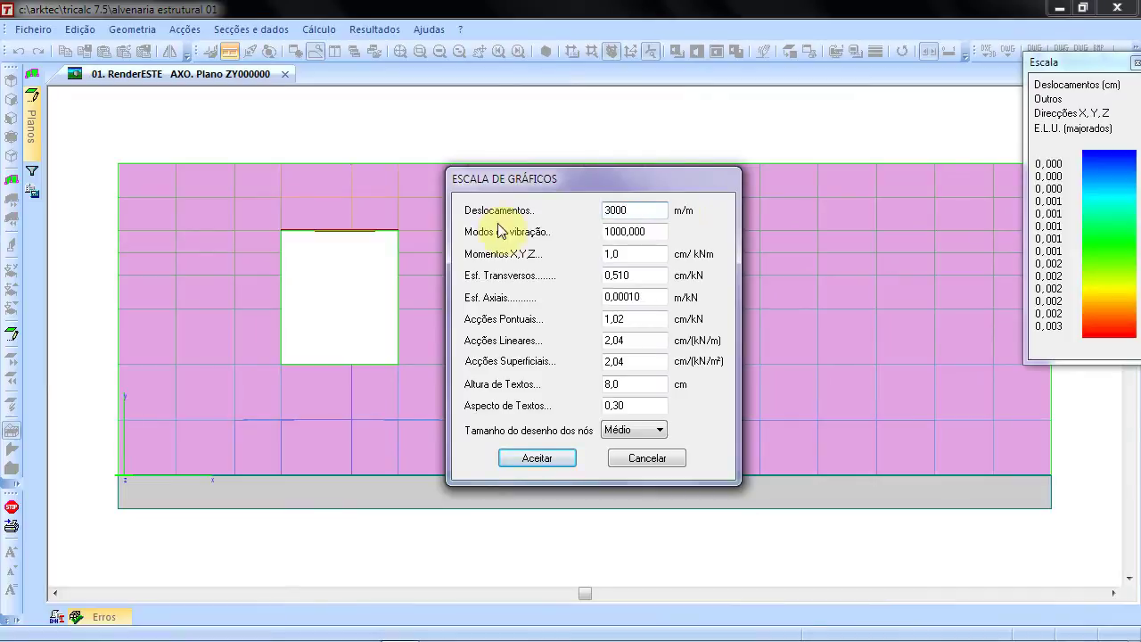
pyautogui.click(527, 456)
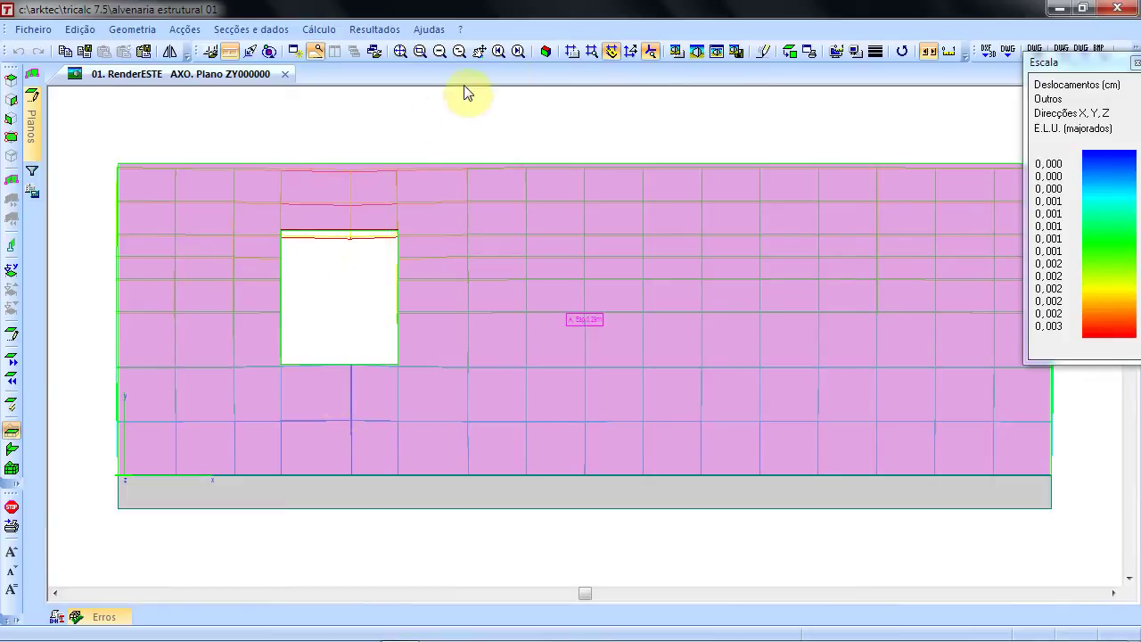
# - Render the isolated wall in axonometric view and examine its displacements from both sides
pyautogui.click(406, 53)
pyautogui.click(547, 51)
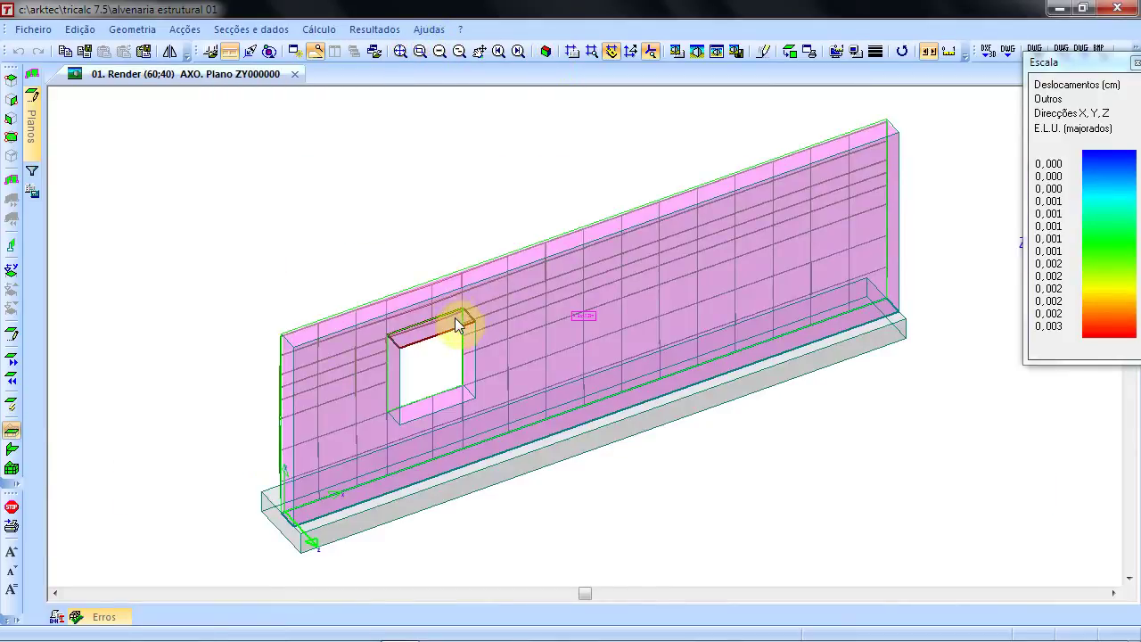
pyautogui.keyDown('ctrl'); pyautogui.scroll(3, 431, 364); pyautogui.keyUp('ctrl')
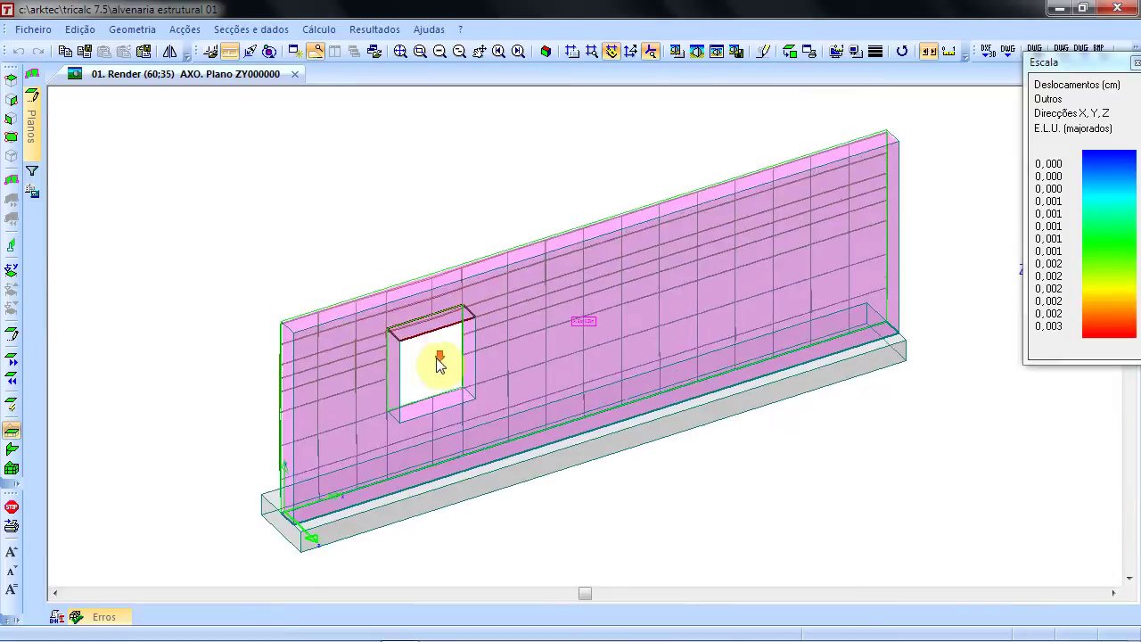
pyautogui.keyDown('shift'); pyautogui.scroll(14, 440, 366); pyautogui.keyUp('shift')
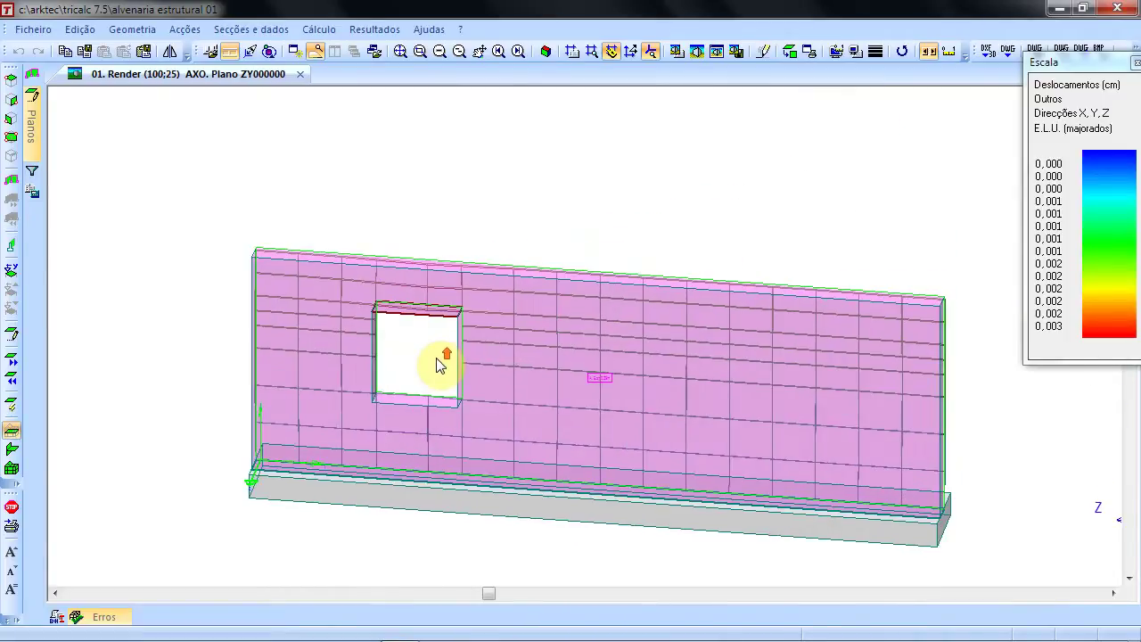
pyautogui.keyDown('shift'); pyautogui.scroll(13, 439, 365); pyautogui.keyUp('shift')
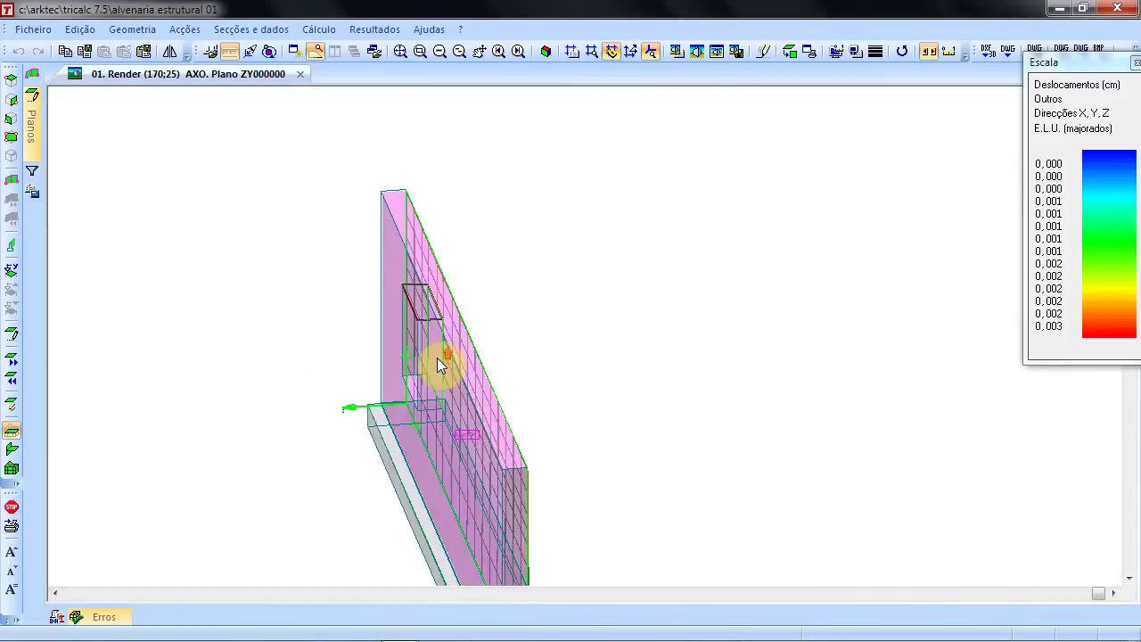
pyautogui.keyDown('shift'); pyautogui.scroll(4, 440, 364); pyautogui.keyUp('shift')
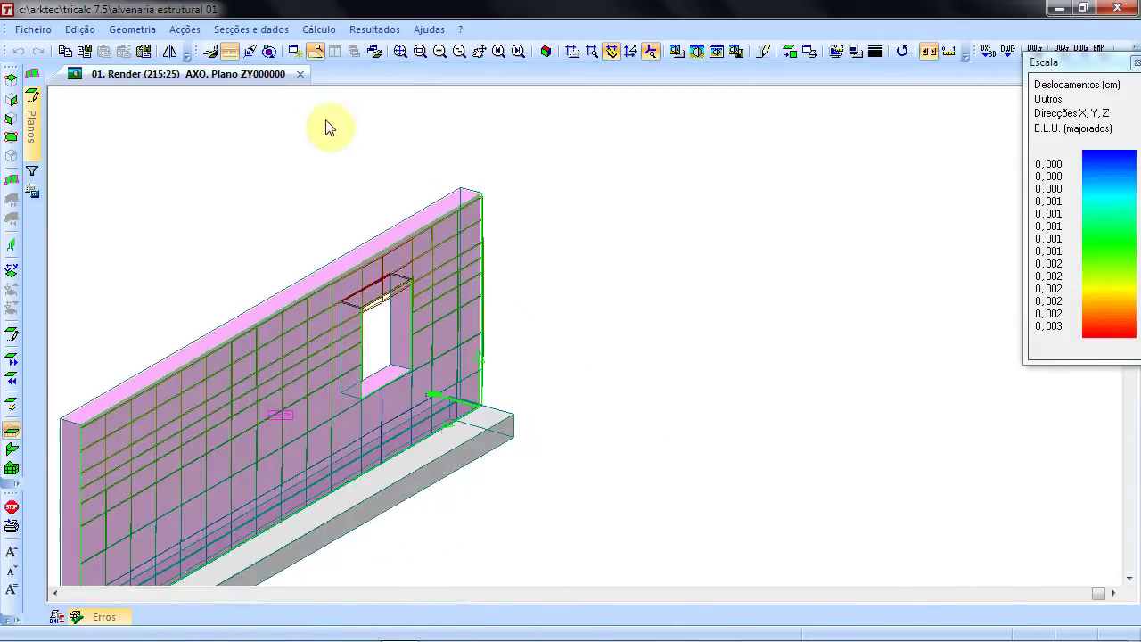
pyautogui.click(399, 52)
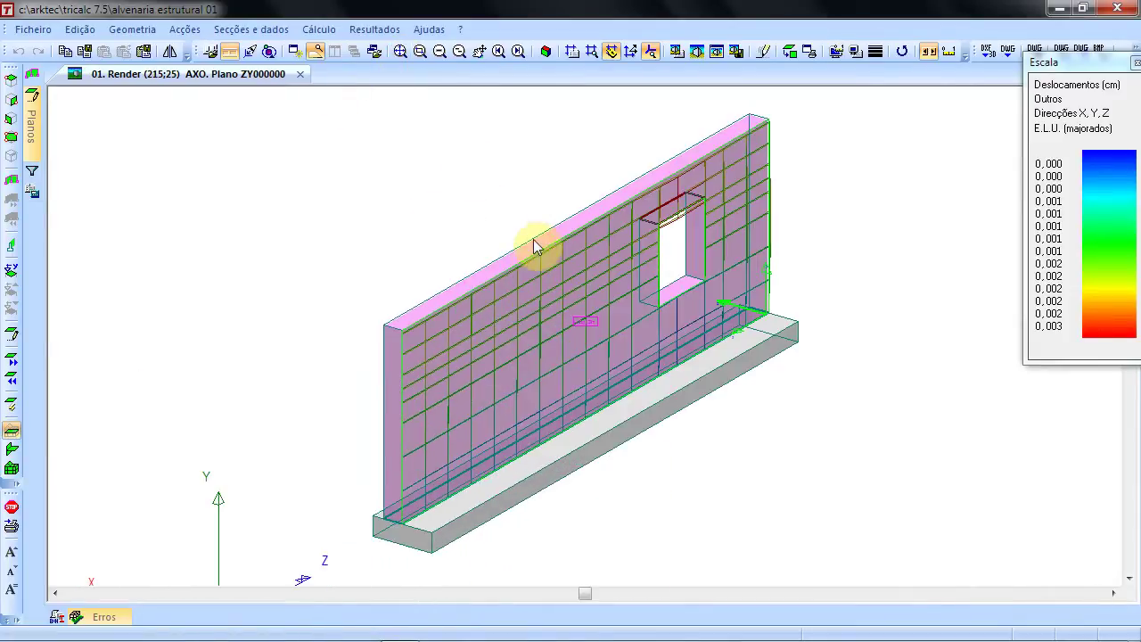
# - Show the whole structure again, examine the displacements of all its walls, and close the scale legend
pyautogui.click(12, 470)
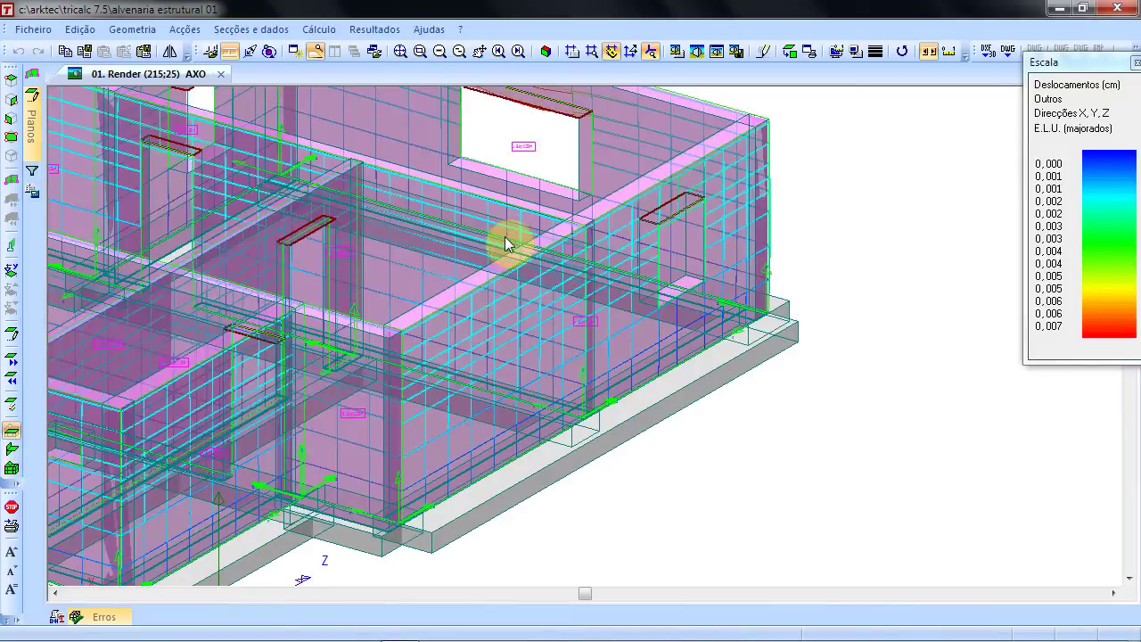
pyautogui.scroll(-3, 518, 245)
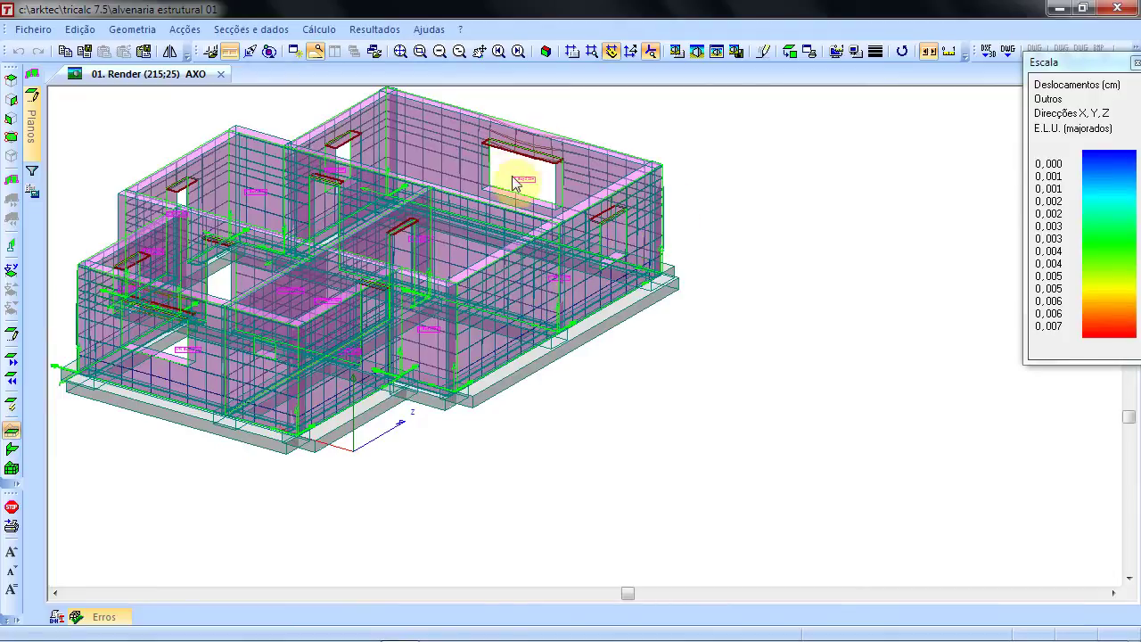
pyautogui.scroll(2, 562, 147)
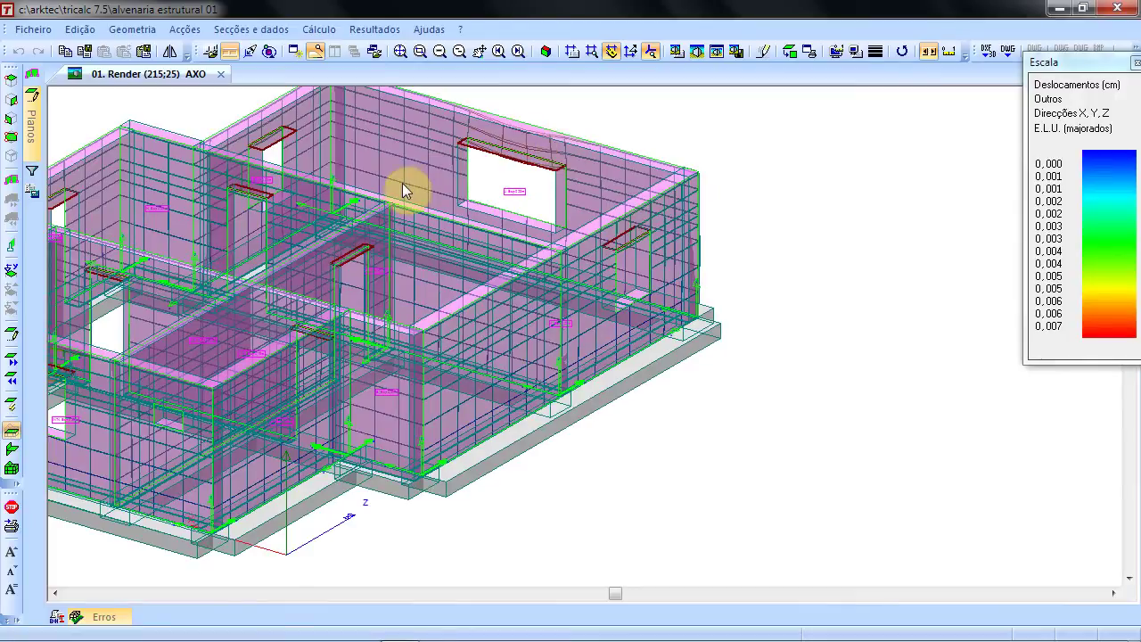
pyautogui.scroll(1, 490, 230)
pyautogui.moveTo(407, 185); pyautogui.dragTo(632, 242, button='middle')
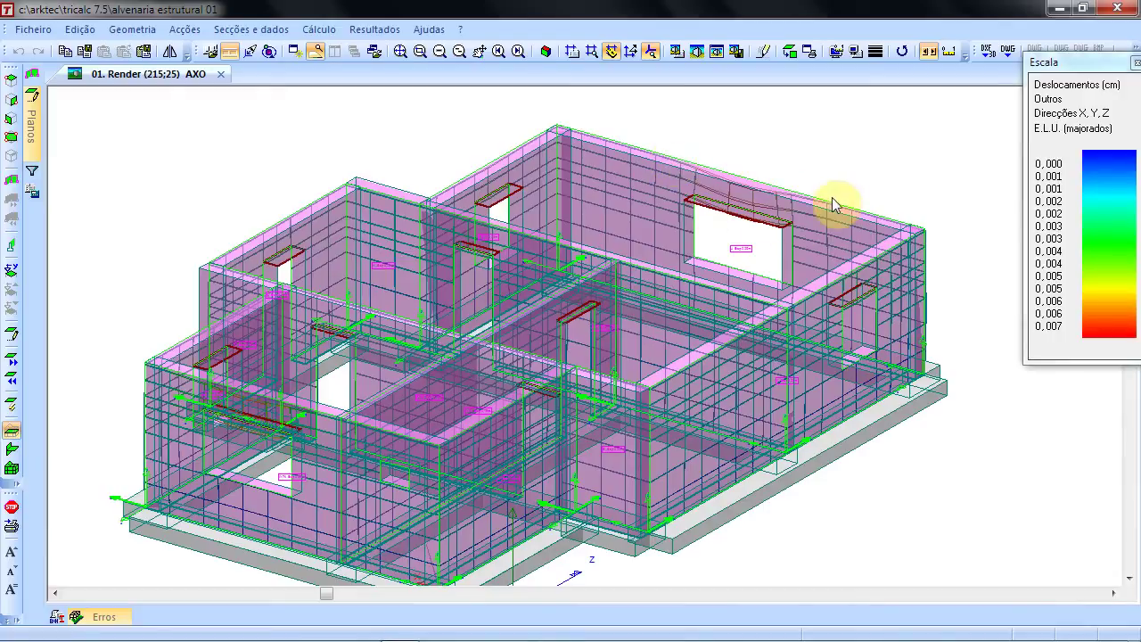
pyautogui.click(1137, 64)
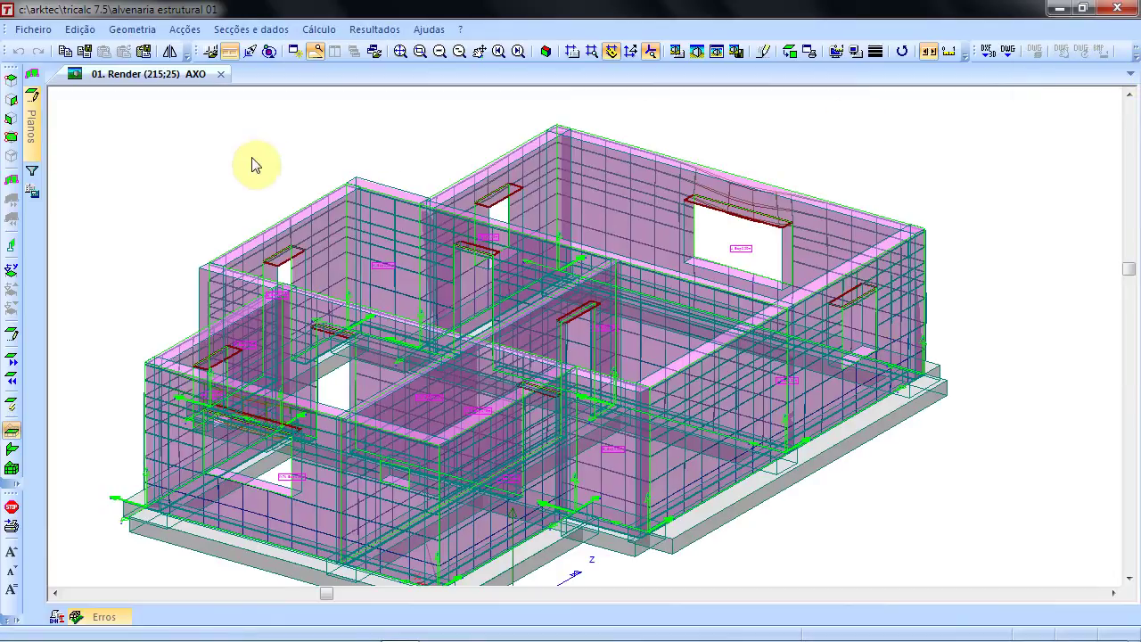
# - Isolate plane XY000000 so only its wall is shown, and view that wall in south elevation
pyautogui.moveTo(34, 129)
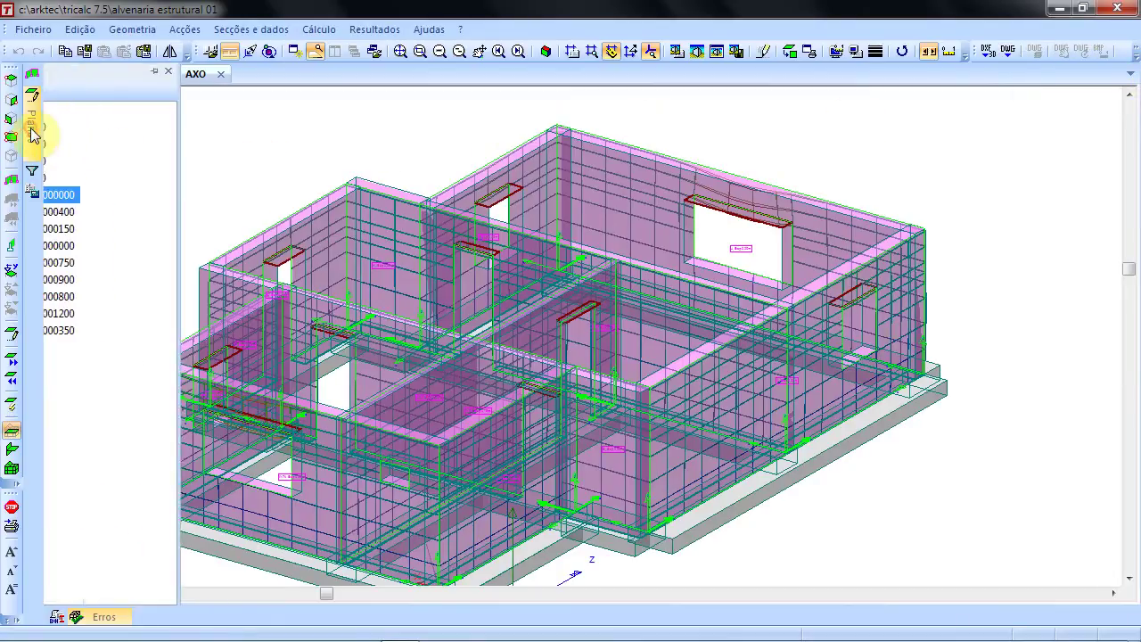
pyautogui.doubleClick(87, 246)
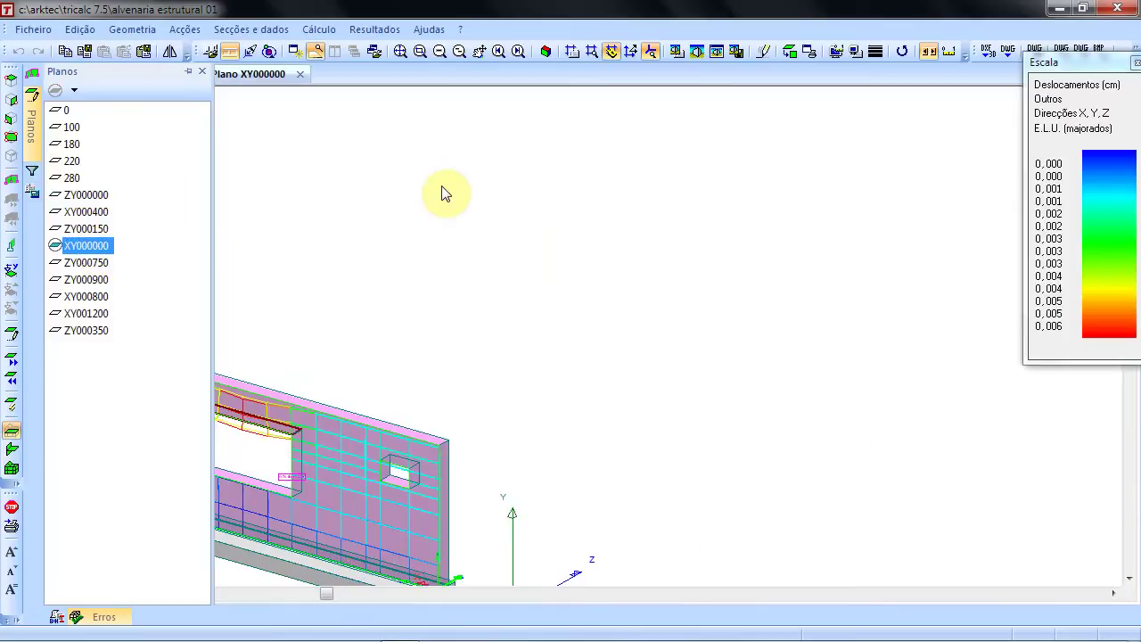
pyautogui.click(789, 51)
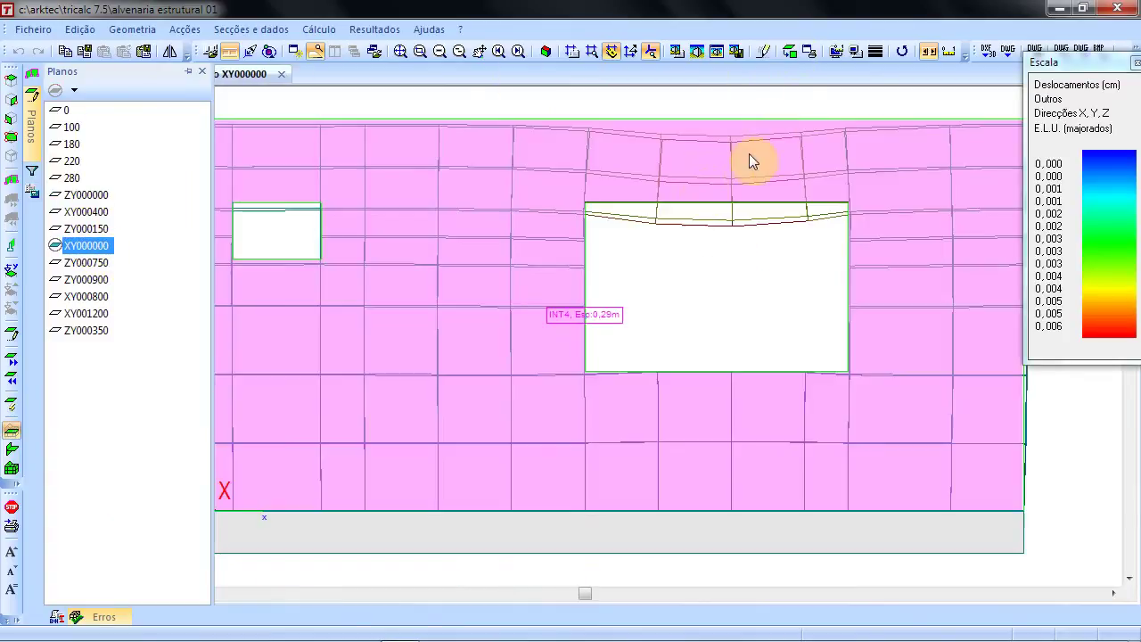
pyautogui.scroll(-1, 565, 183)
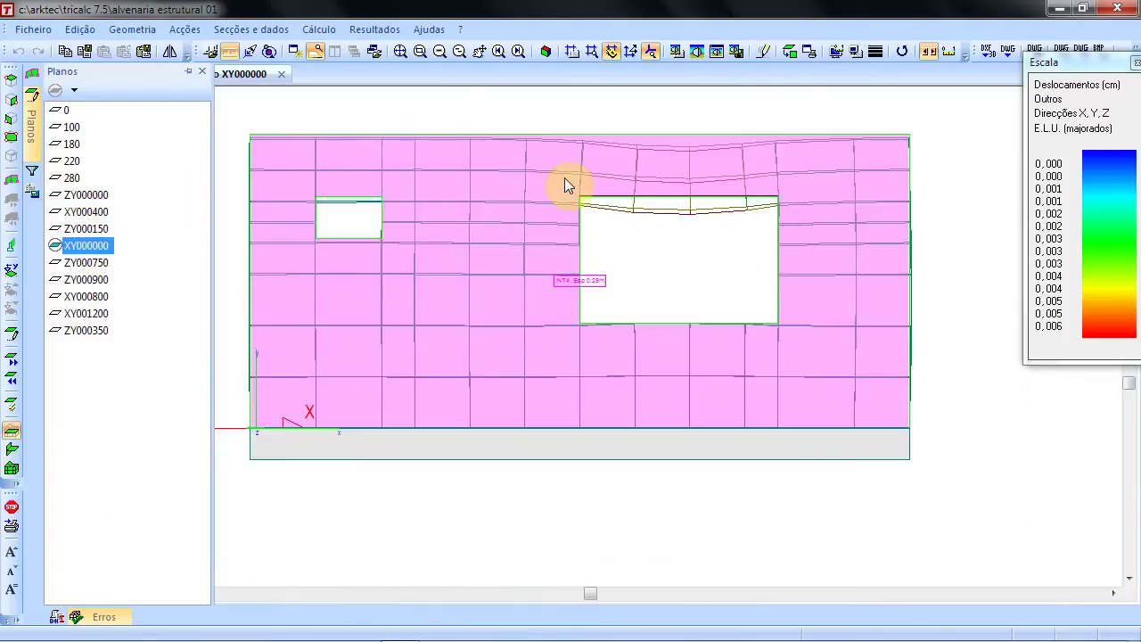
# - Draw the isovalue graph of finite element stresses Normal X on the isolated wall as isoareas, using the maximum factored ultimate limit state envelope
pyautogui.click(375, 29)
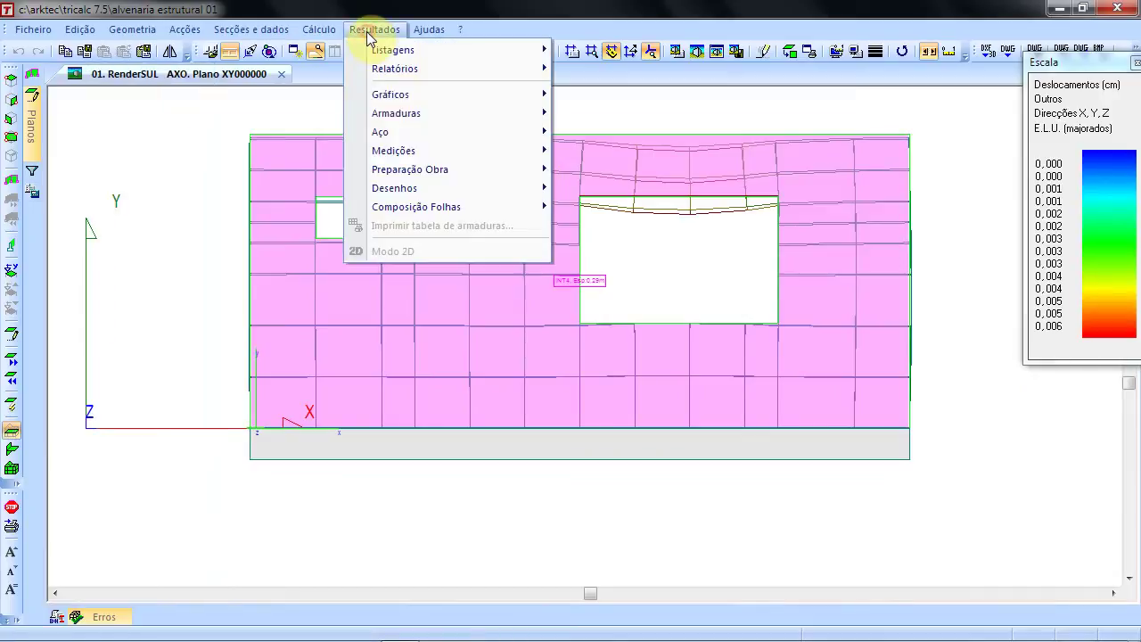
pyautogui.moveTo(394, 93)
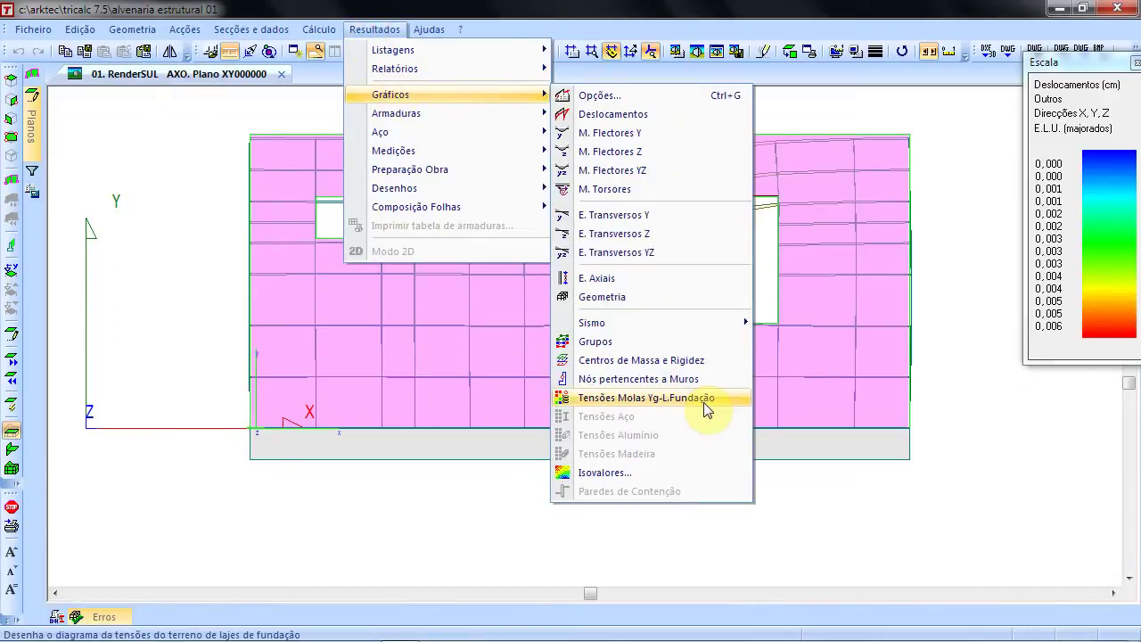
pyautogui.click(683, 474)
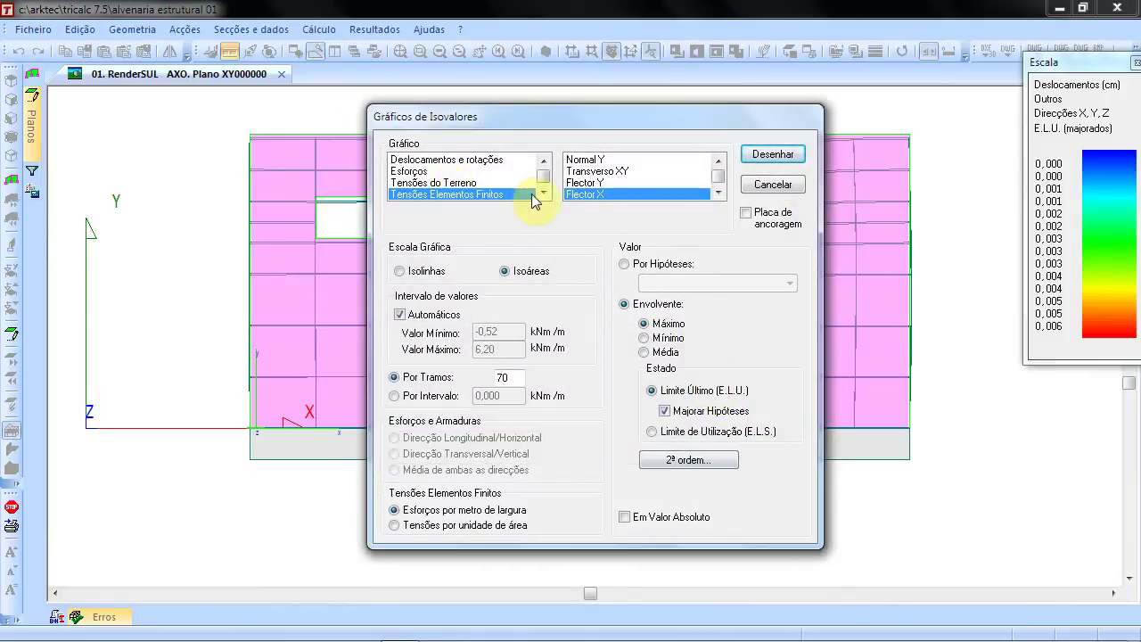
pyautogui.click(629, 158)
pyautogui.click(648, 159)
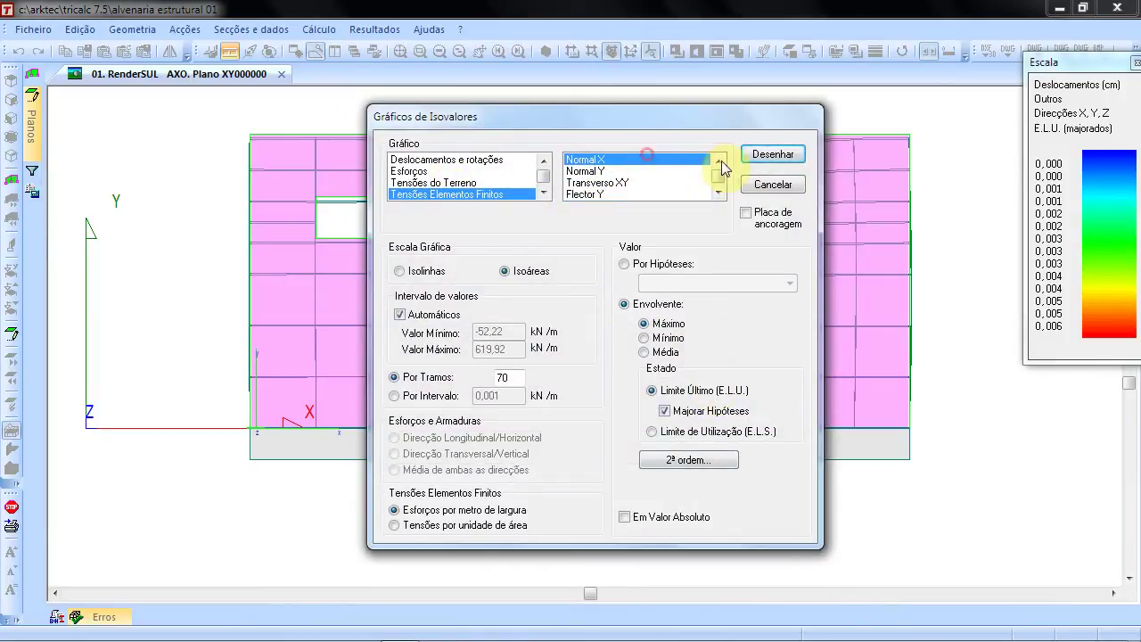
pyautogui.click(769, 154)
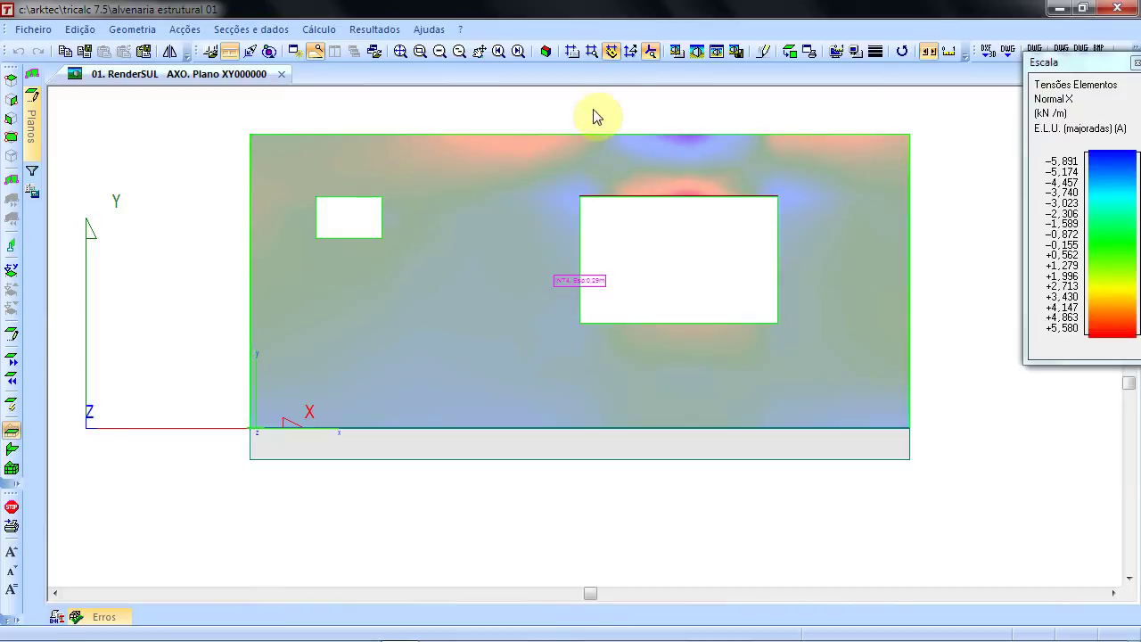
# - Draw the isovalue graph of displacements DY Geral on the isolated wall, using the maximum factored ultimate limit state envelope
pyautogui.click(389, 30)
pyautogui.moveTo(417, 103)
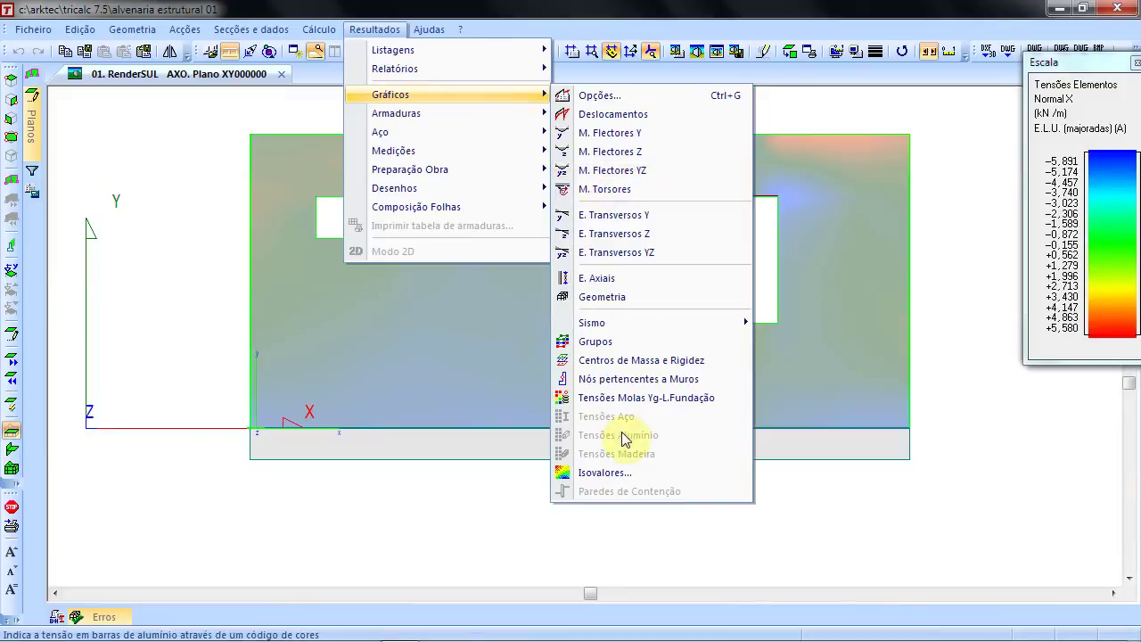
pyautogui.click(629, 472)
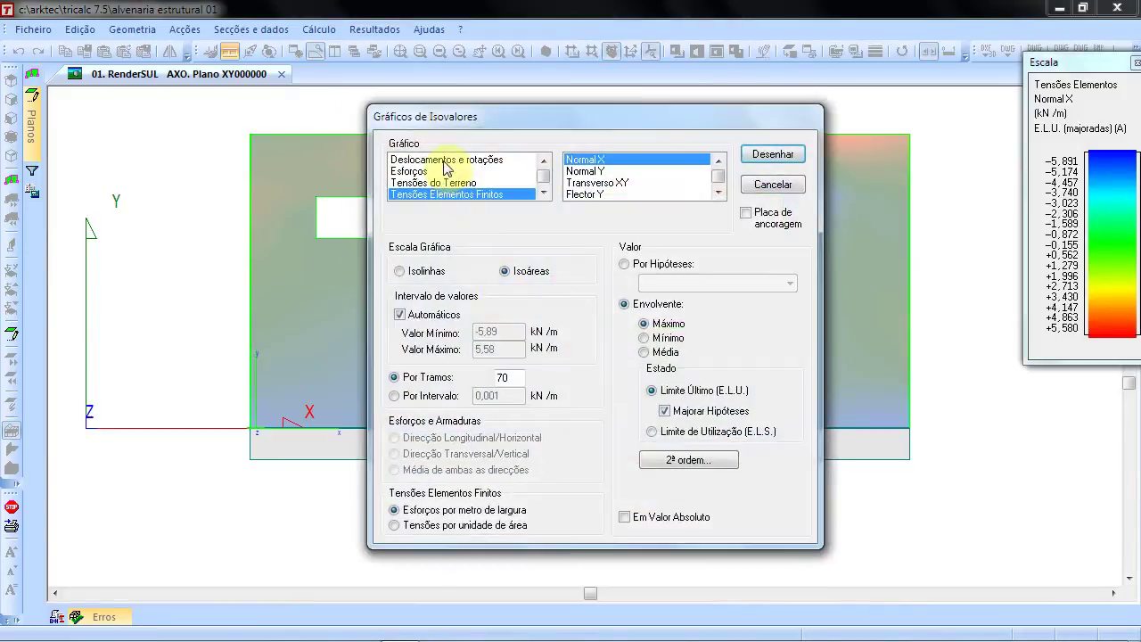
pyautogui.click(439, 160)
pyautogui.click(622, 170)
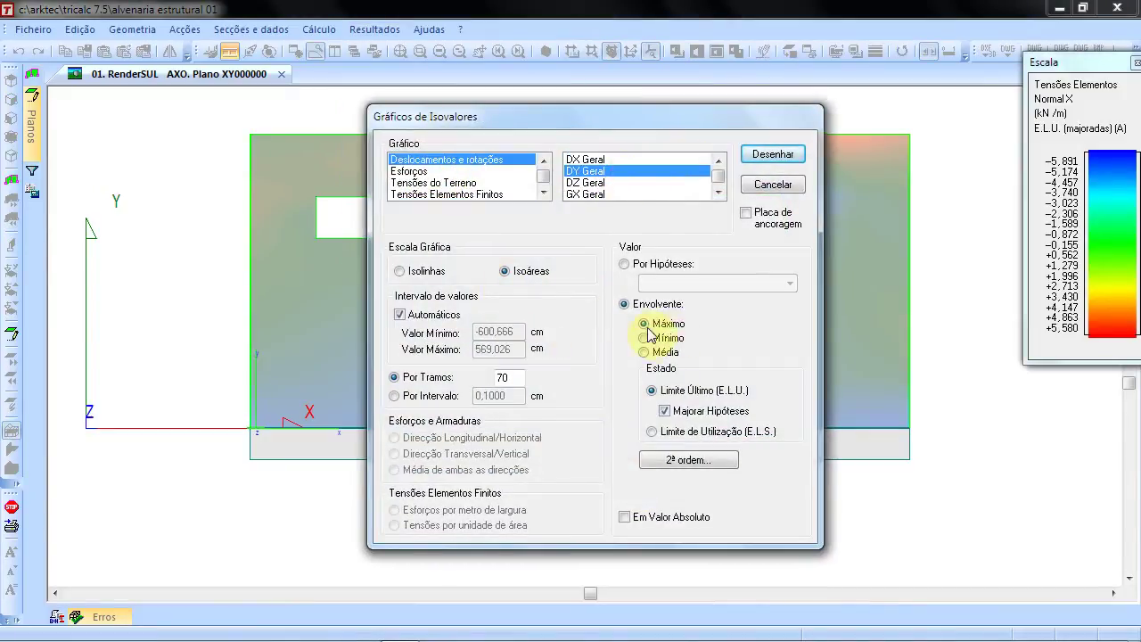
pyautogui.click(760, 155)
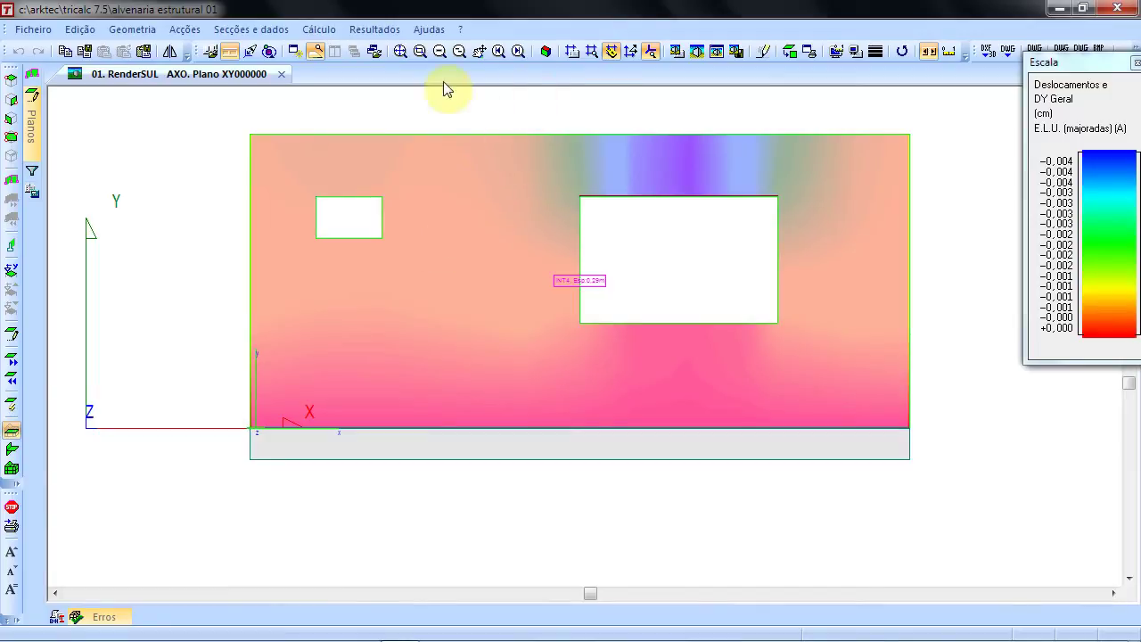
# - Request the axial force graph for factored ultimate limit state loads and inspect the wall in axonometric view and south elevation
pyautogui.click(375, 30)
pyautogui.moveTo(392, 94)
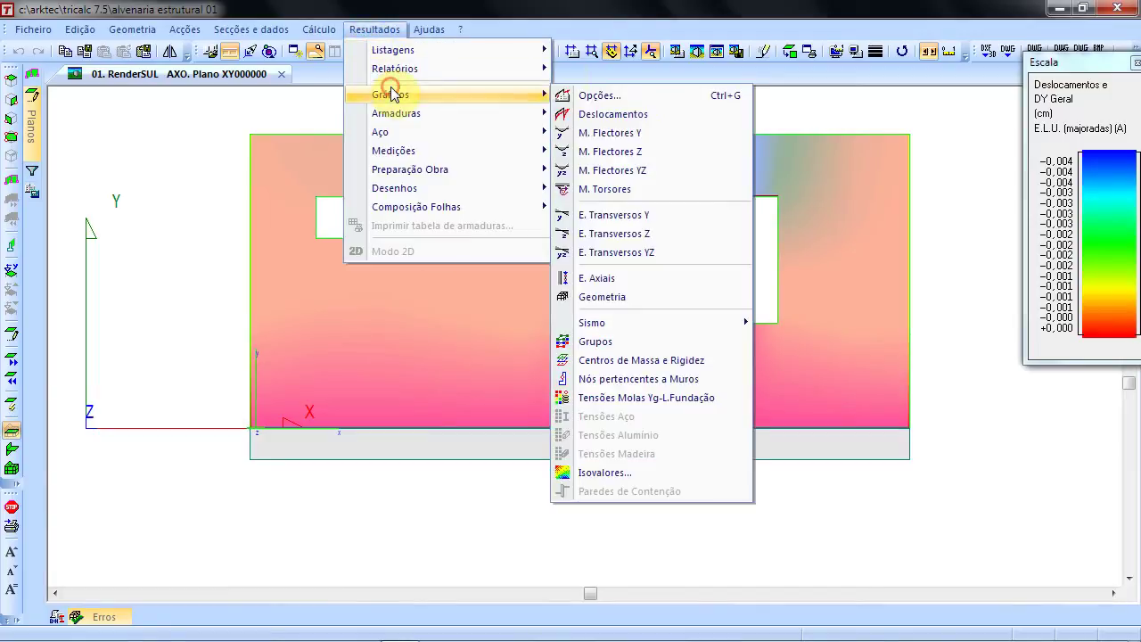
pyautogui.click(635, 283)
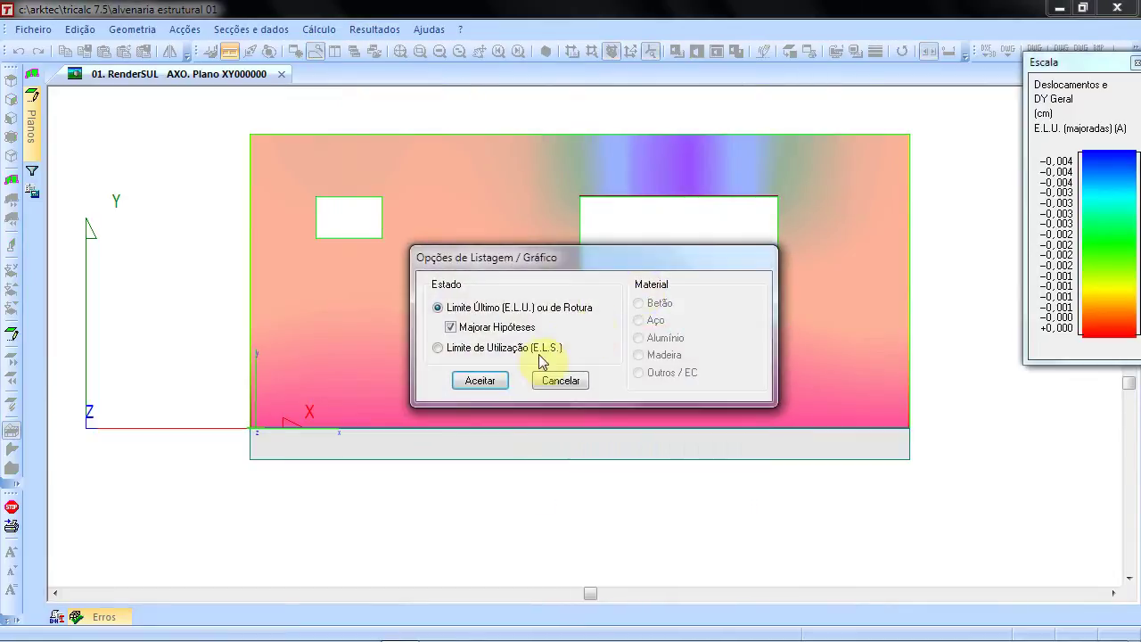
pyautogui.click(481, 380)
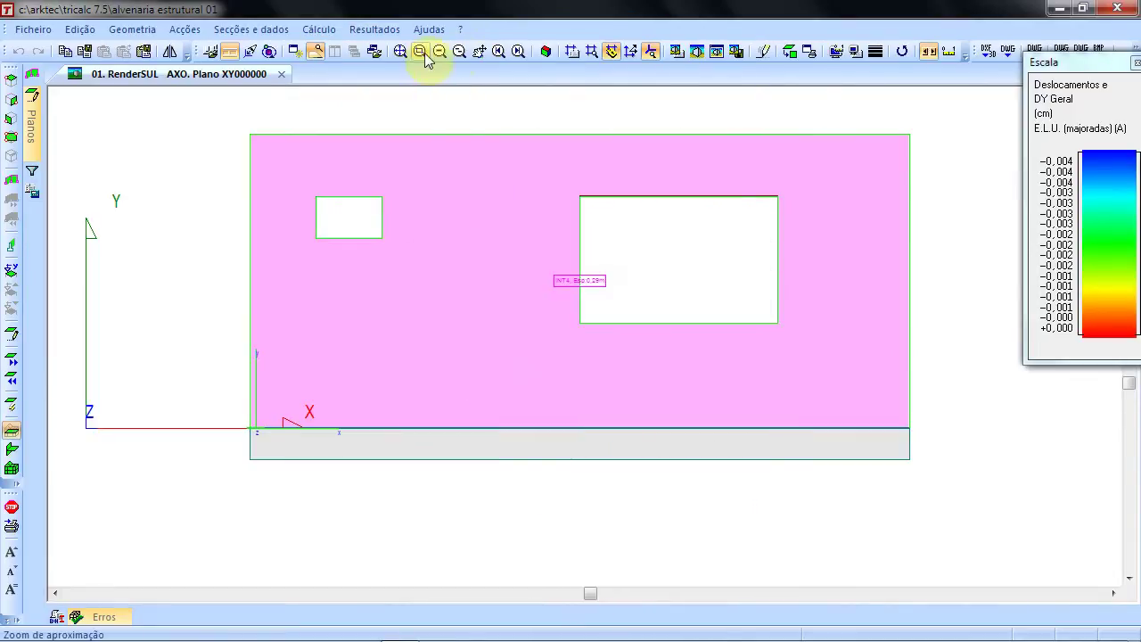
pyautogui.click(544, 52)
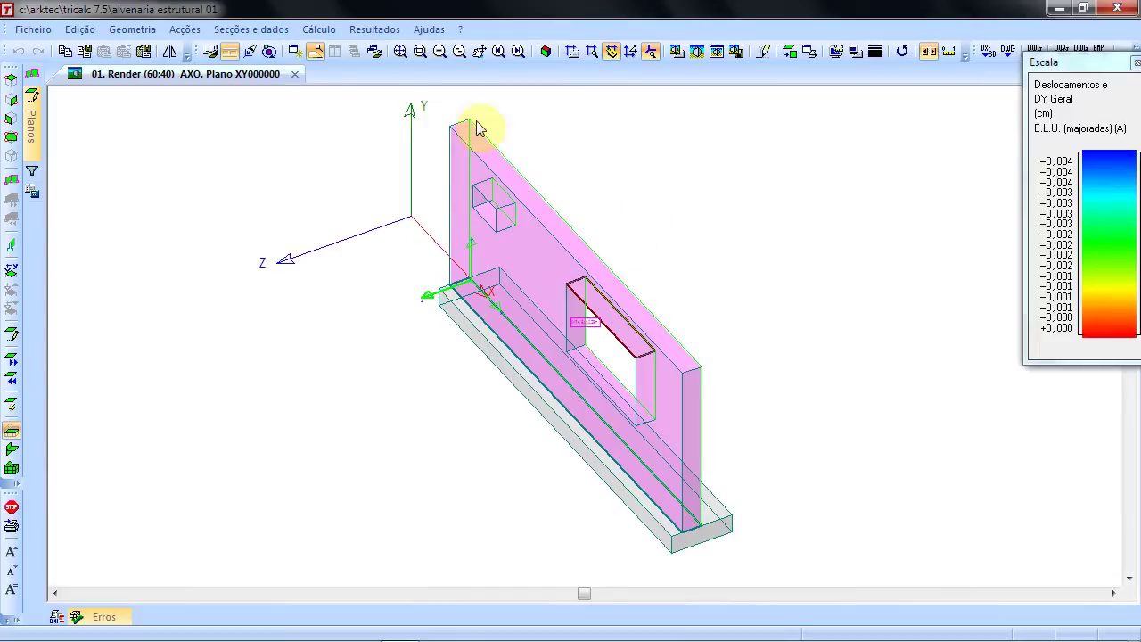
pyautogui.click(795, 49)
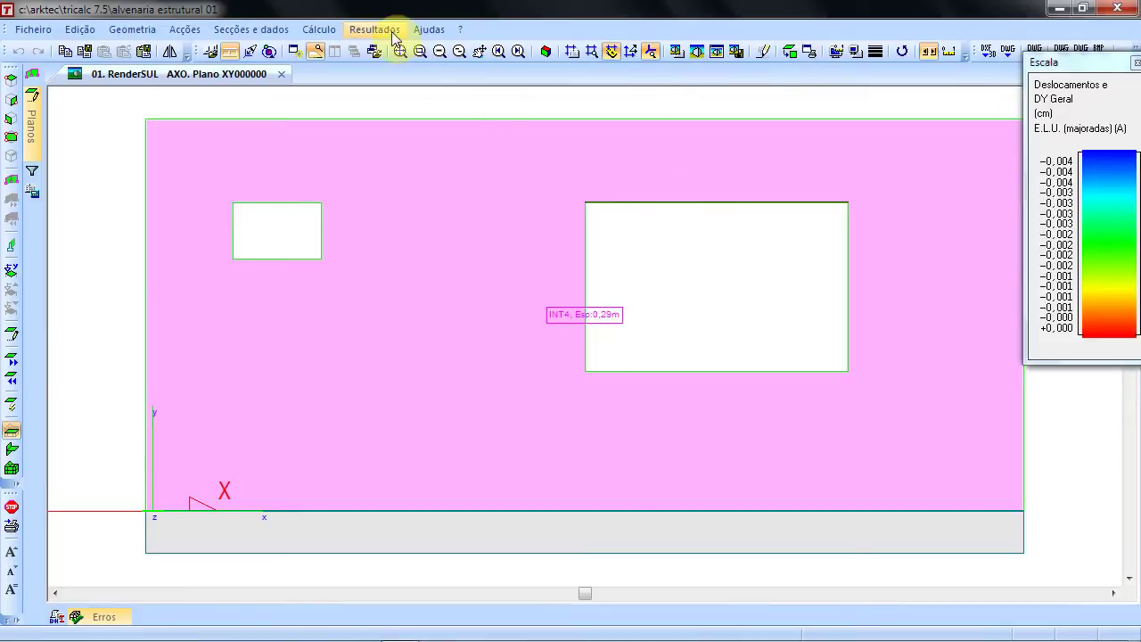
# - Draw the isovalue graph of finite element stresses Flector Y on the south elevation of the wall
pyautogui.click(376, 29)
pyautogui.moveTo(404, 98)
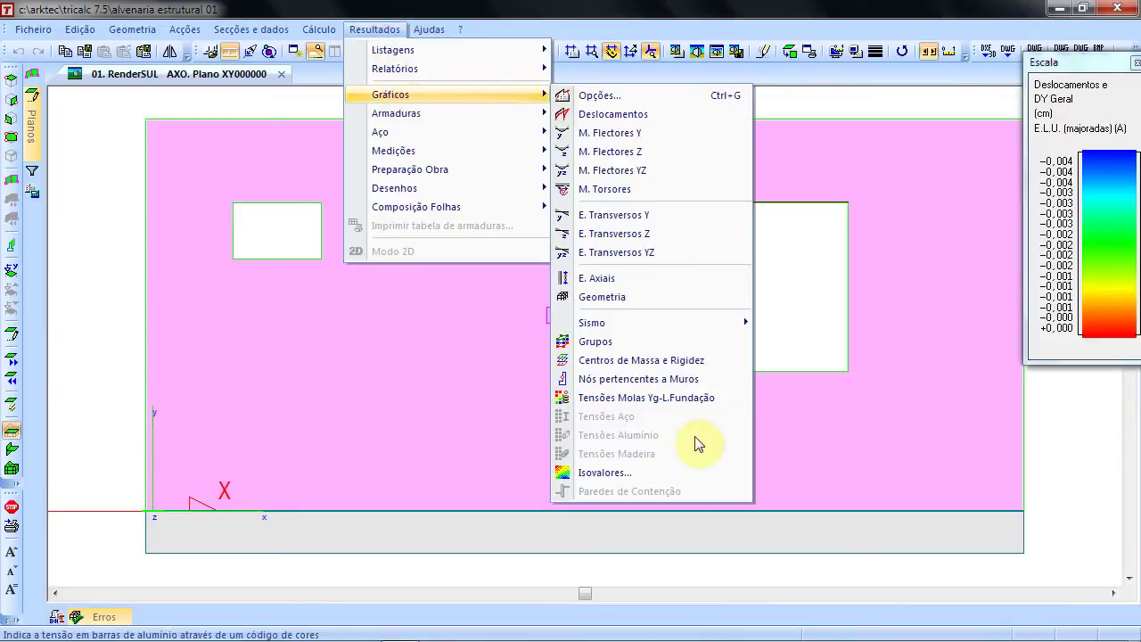
pyautogui.click(666, 473)
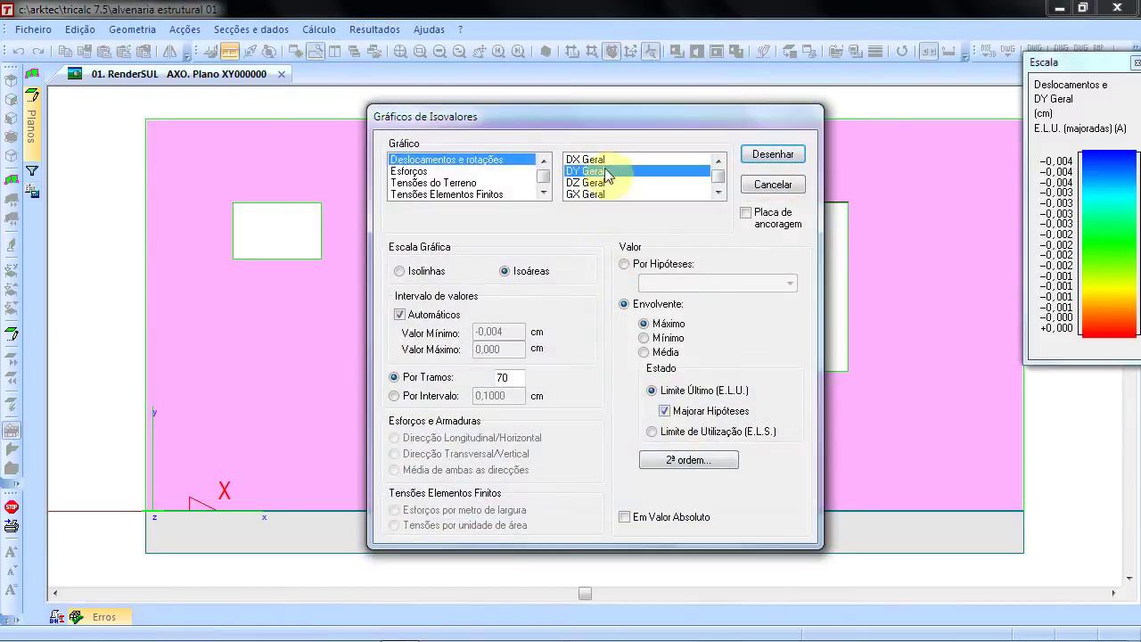
pyautogui.click(485, 195)
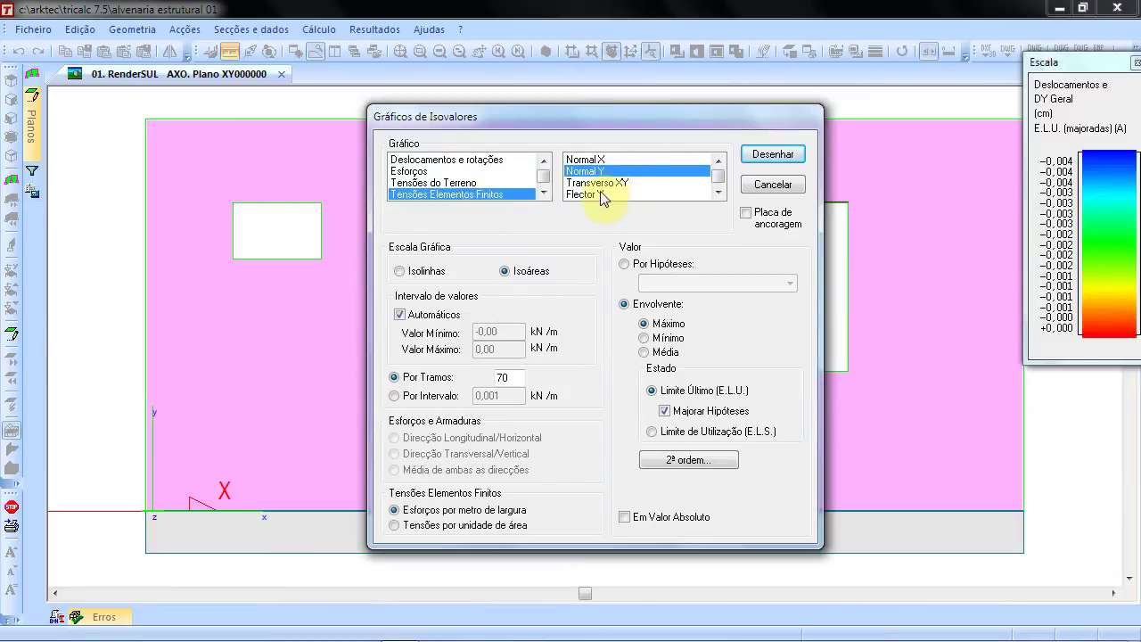
pyautogui.click(604, 195)
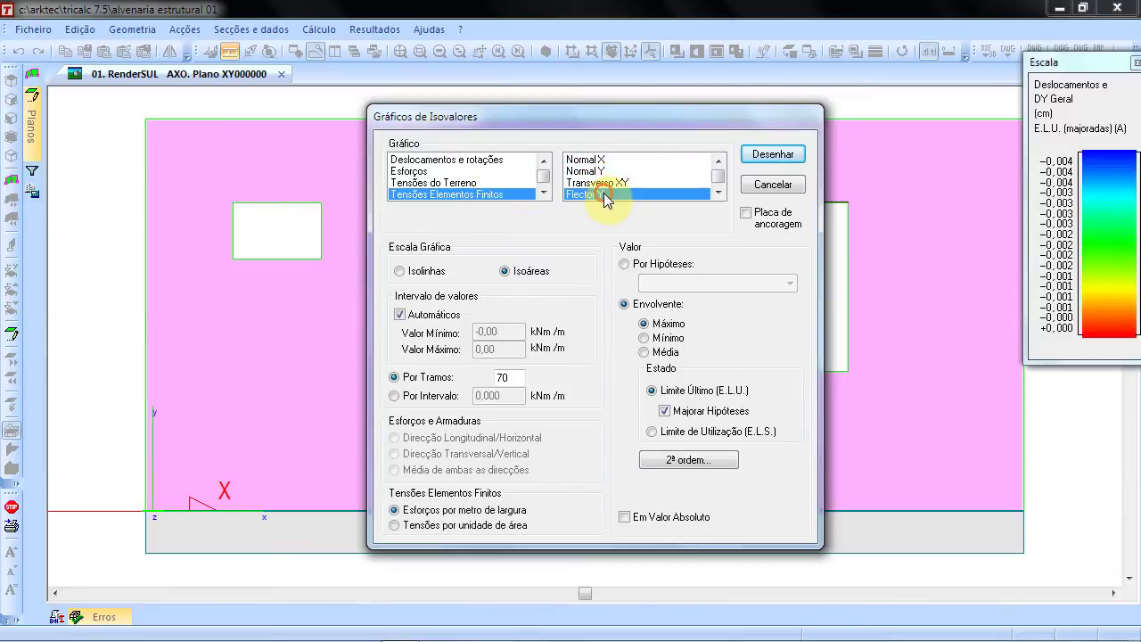
pyautogui.click(763, 156)
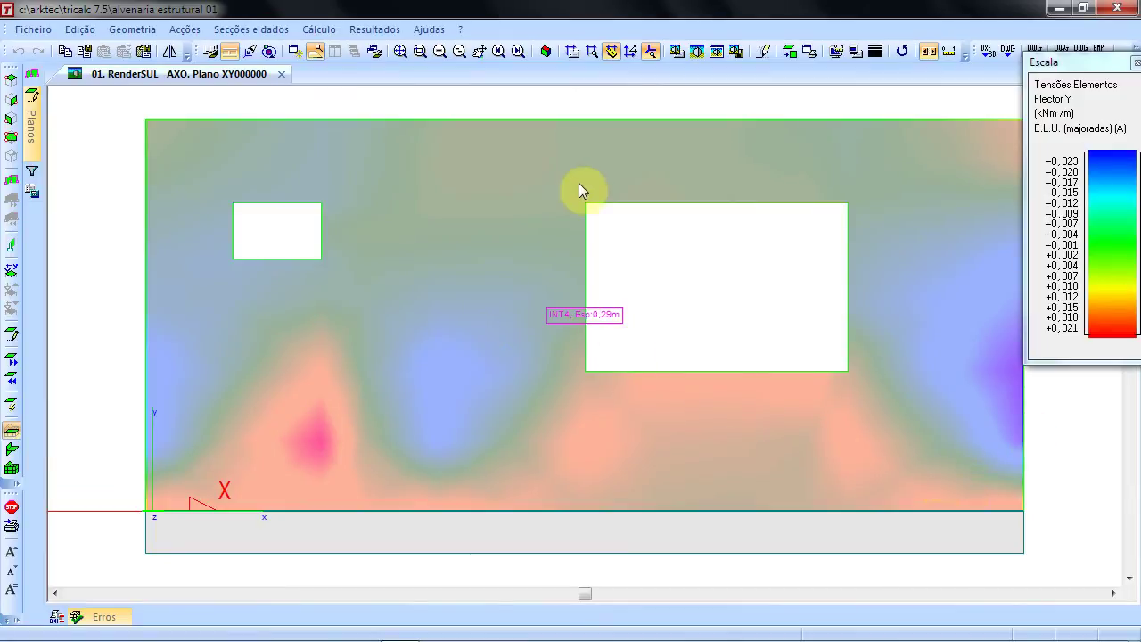
# - Switch the finite element stress isovalue graph of the wall to Flector X
pyautogui.click(374, 29)
pyautogui.click(397, 93)
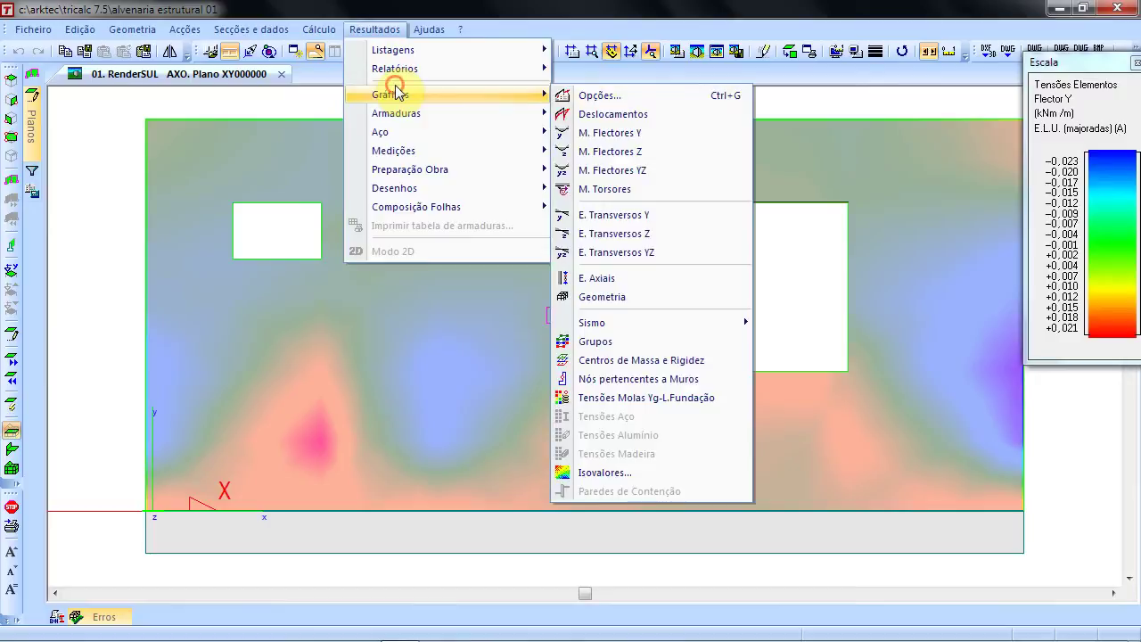
pyautogui.click(661, 471)
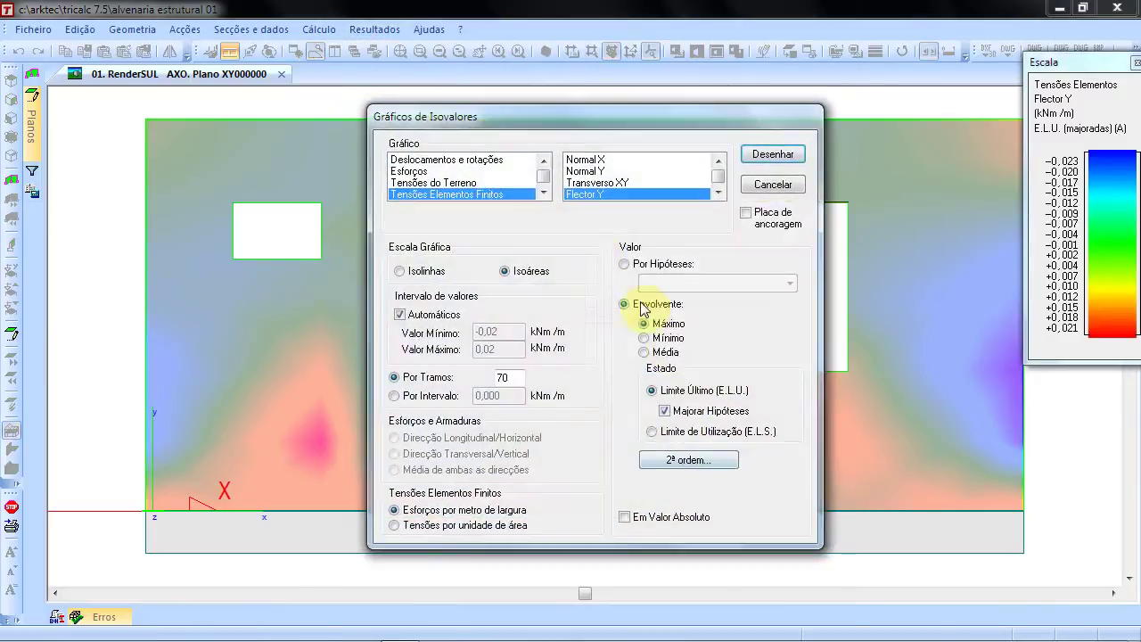
pyautogui.click(718, 192)
pyautogui.click(673, 194)
pyautogui.click(753, 157)
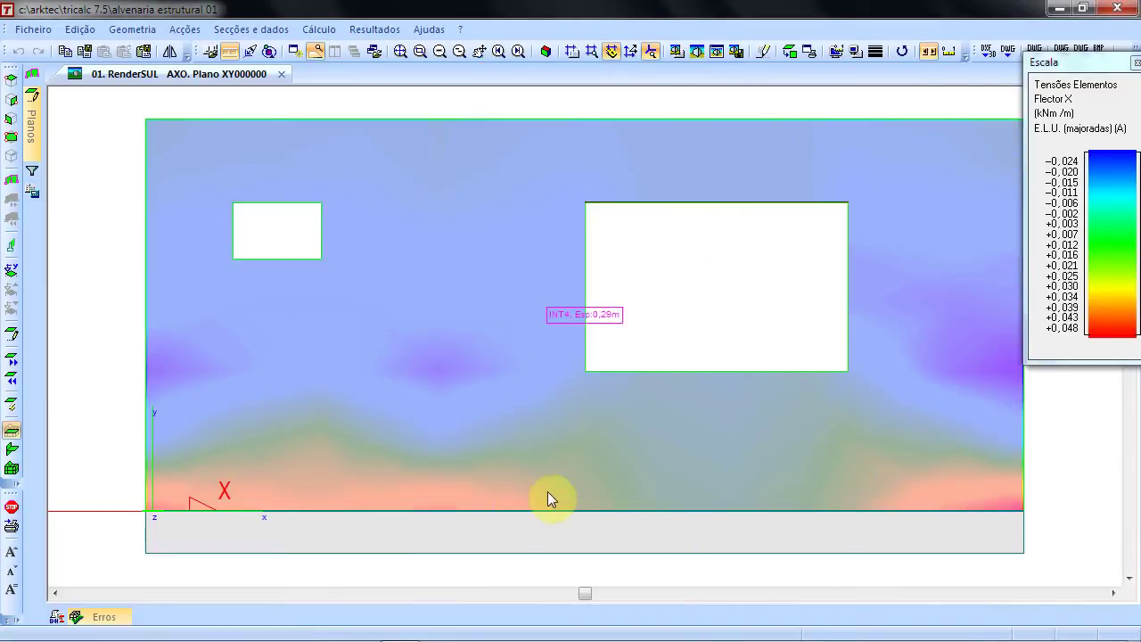
# - Render the wall in axonometric view, rotate it to (50;20), and examine the Flector X stress distribution
pyautogui.click(545, 50)
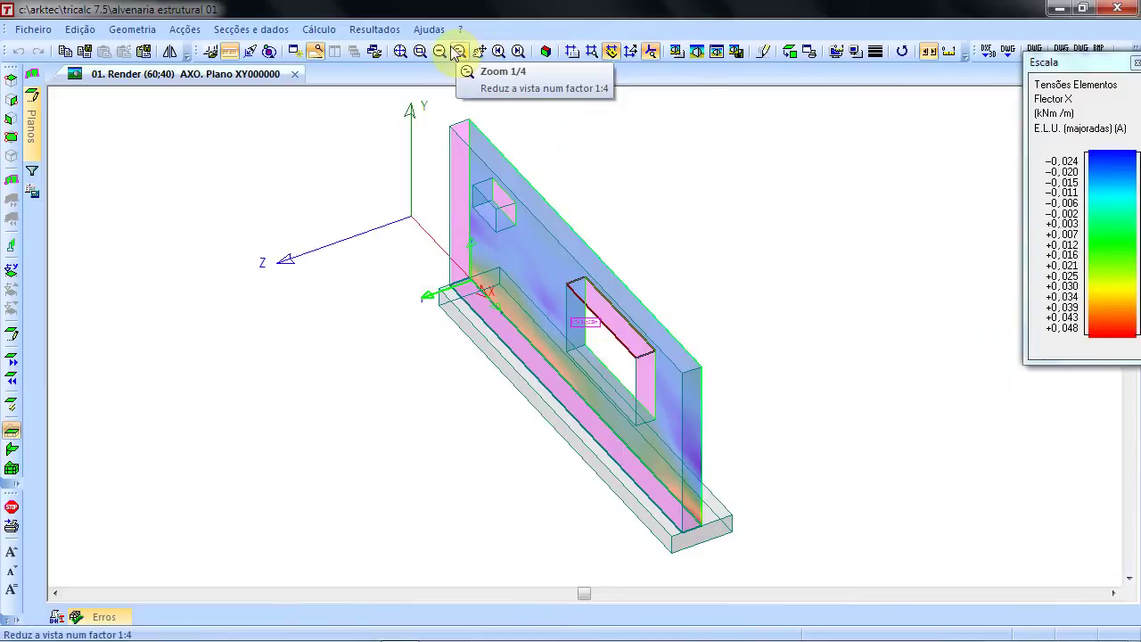
pyautogui.press('Down')
pyautogui.press('Down')
pyautogui.press('Down')
pyautogui.press('Down')
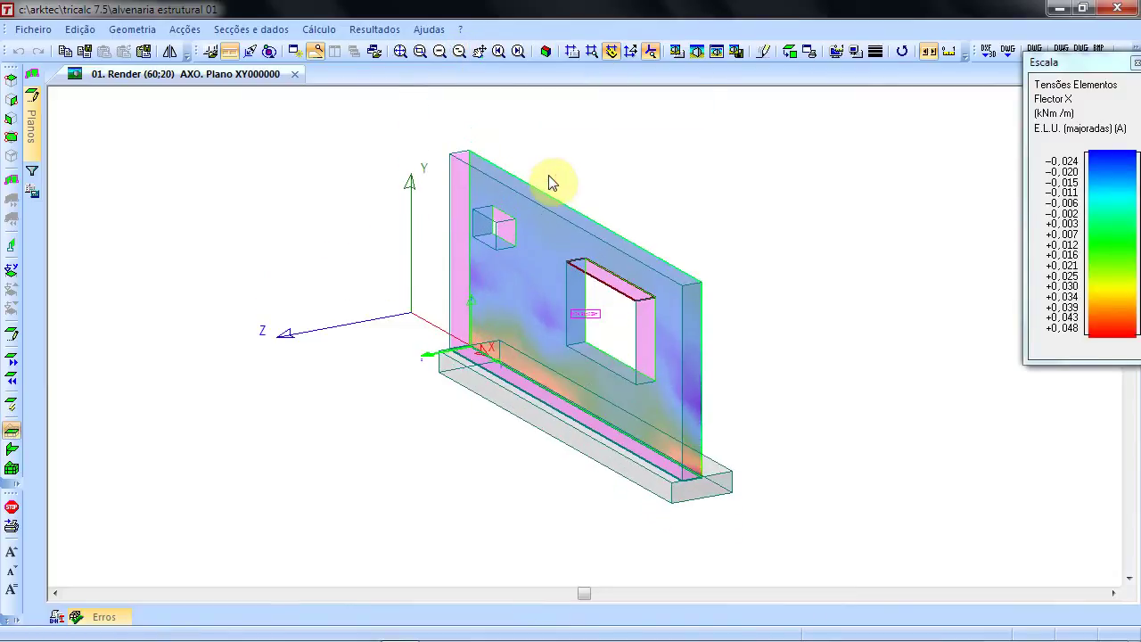
pyautogui.press('Right')
pyautogui.press('Right')
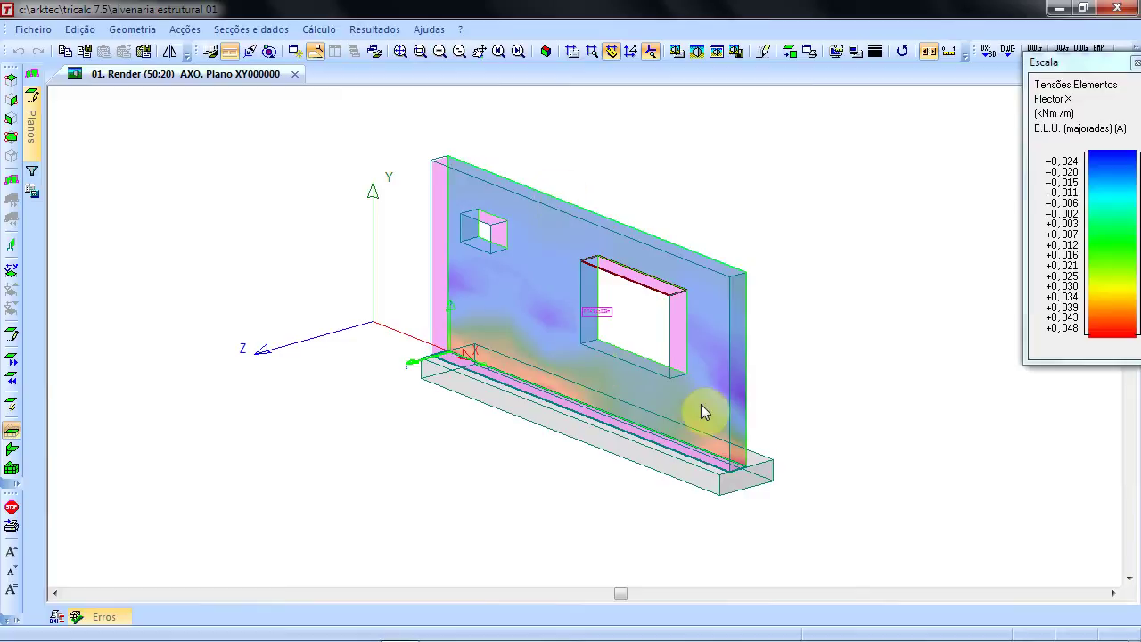
pyautogui.scroll(2, 705, 409)
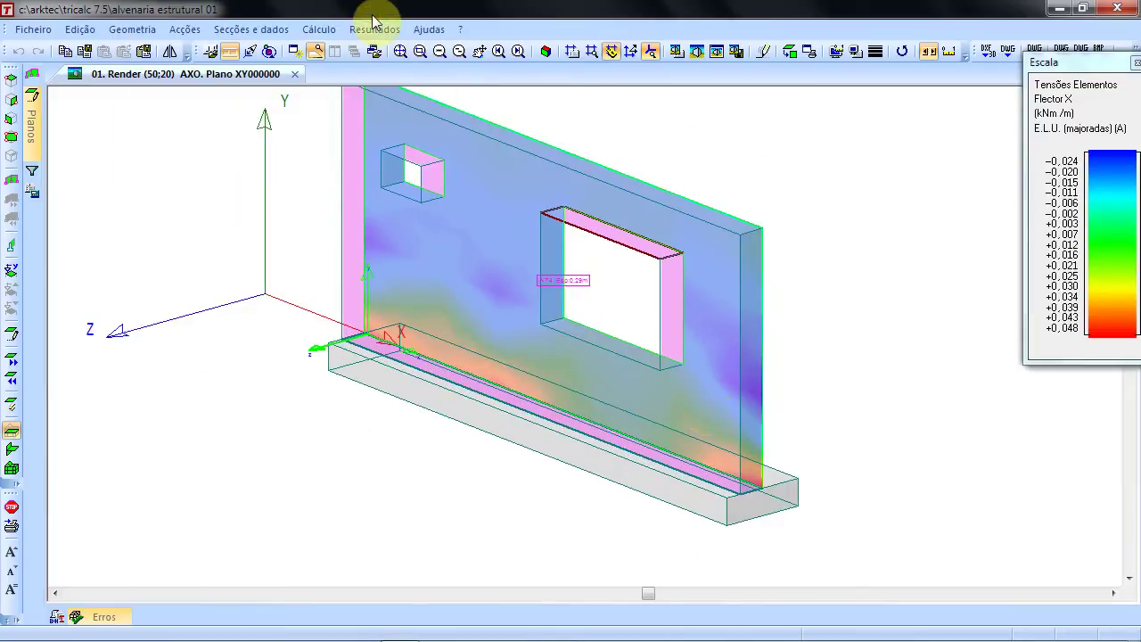
# - Draw the displacement graph of the wall for factored ultimate limit state loads with the material Outros / EC
pyautogui.click(374, 30)
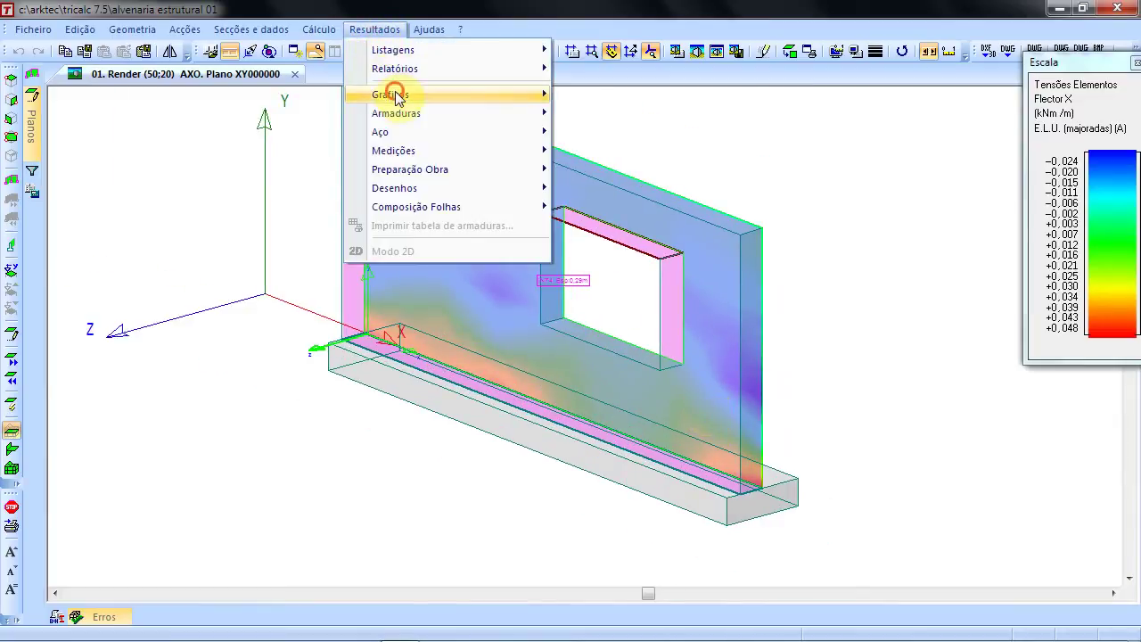
pyautogui.moveTo(400, 94)
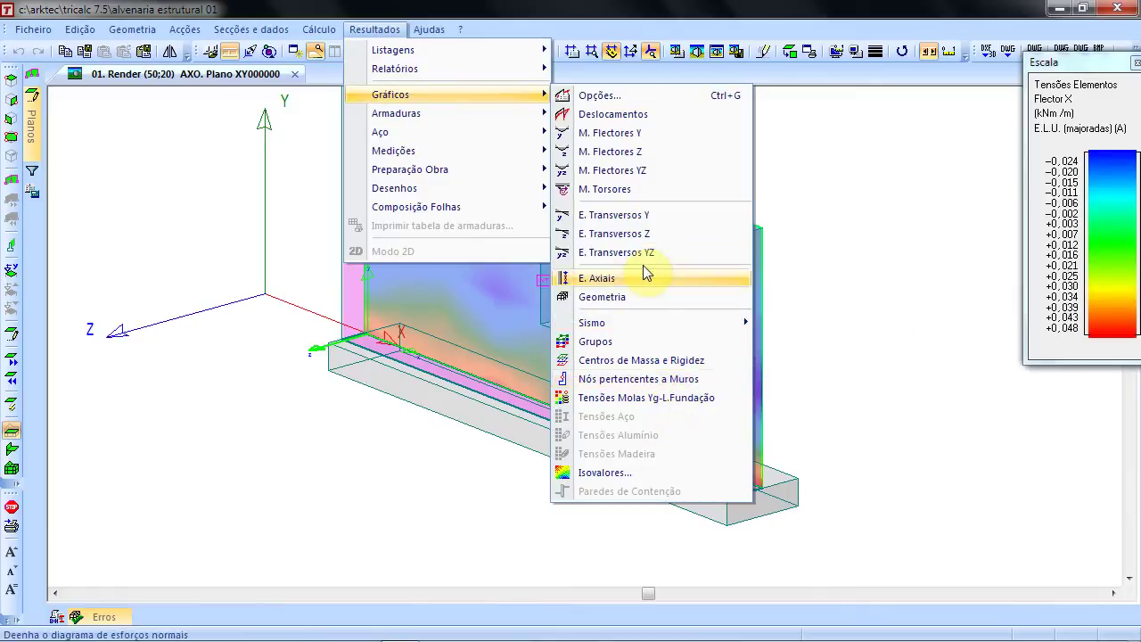
pyautogui.click(645, 113)
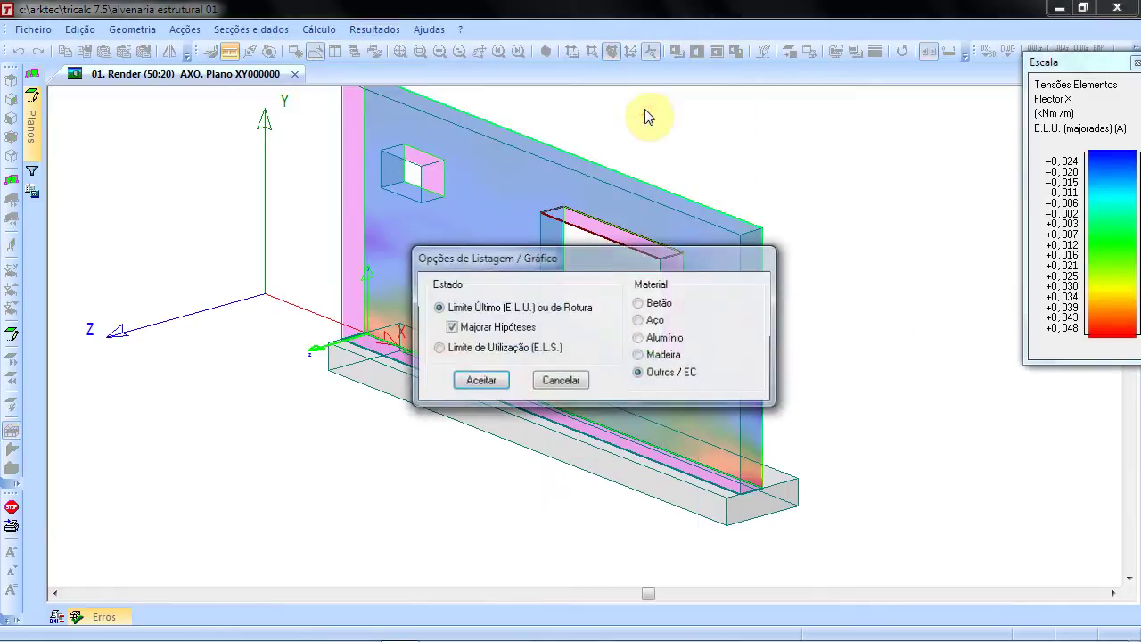
pyautogui.click(495, 383)
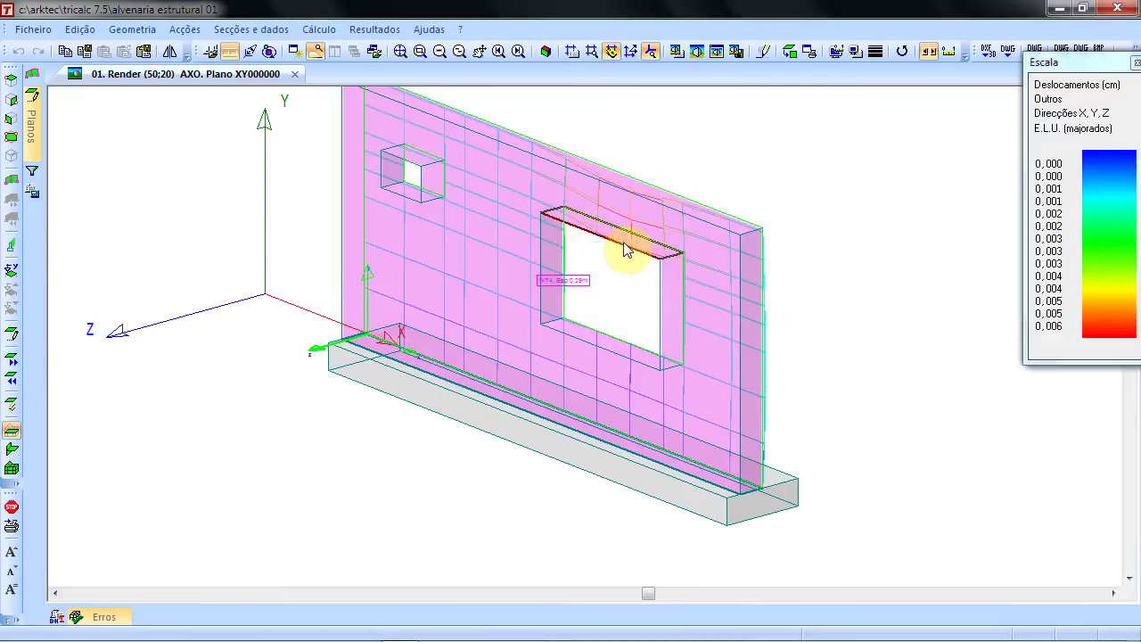
# - Rotate the rendered wall to (5;5) and then (60;40), examining the displaced shape above the large opening
pyautogui.scroll(-3, 688, 219)
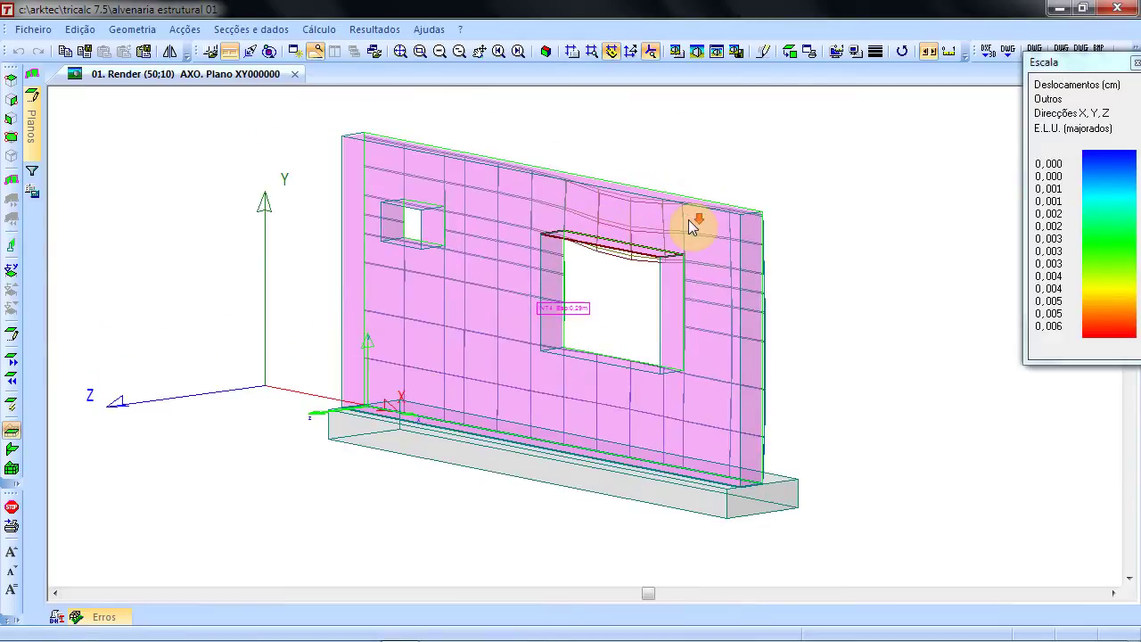
pyautogui.keyDown('shift'); pyautogui.scroll(-2, 688, 219); pyautogui.keyUp('shift')
pyautogui.keyDown('shift'); pyautogui.scroll(-7, 688, 220); pyautogui.keyUp('shift')
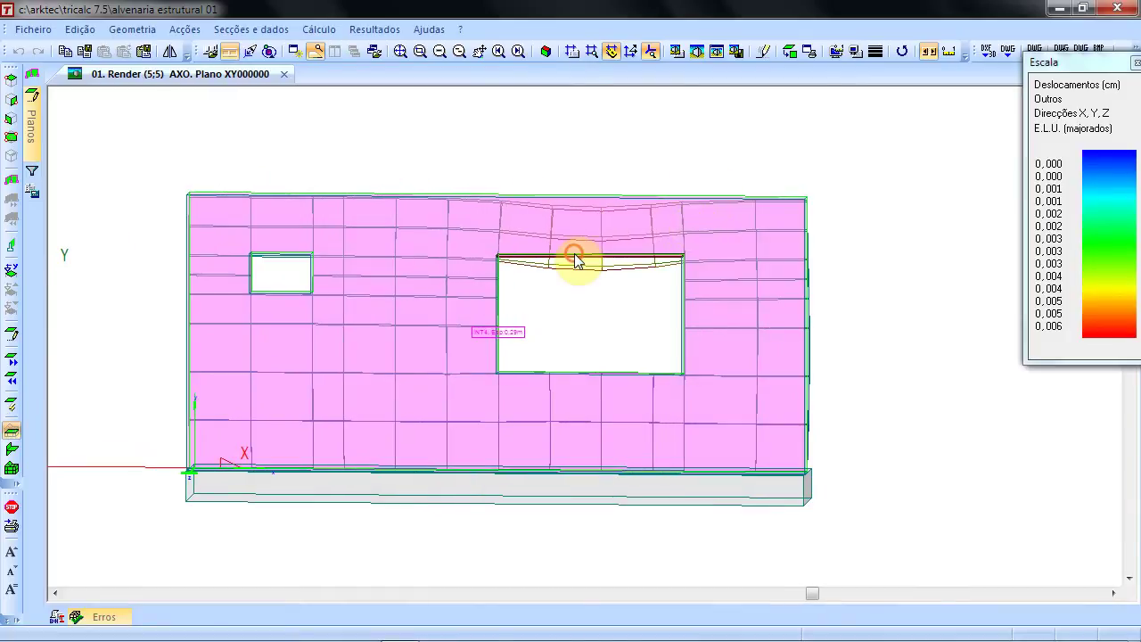
pyautogui.scroll(3, 578, 255)
pyautogui.scroll(-3, 578, 253)
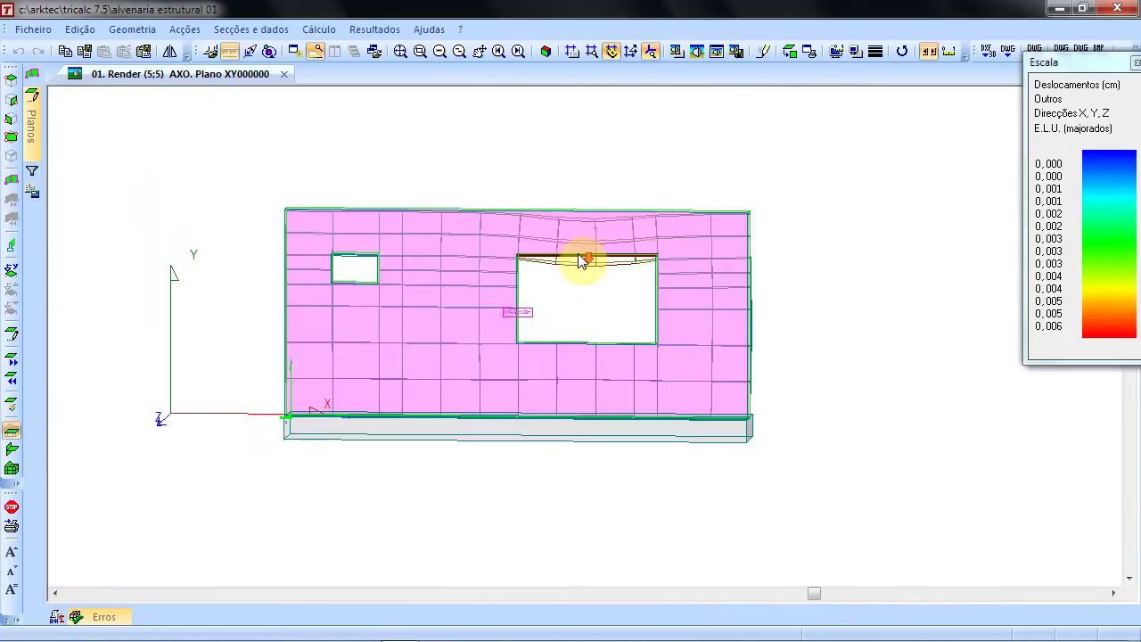
pyautogui.click(547, 52)
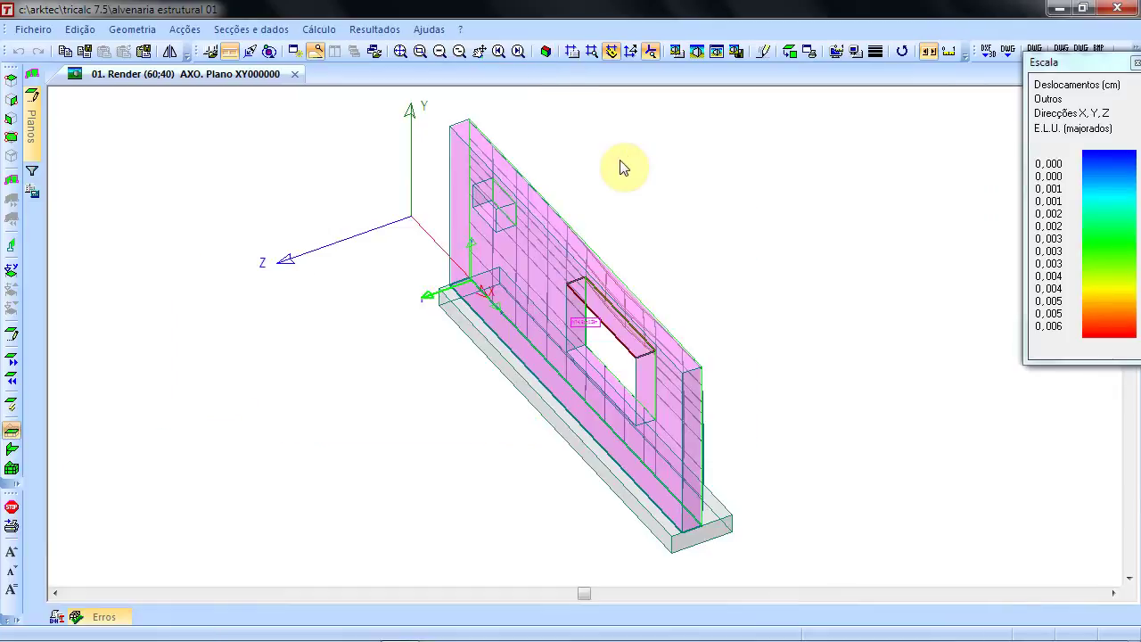
# - Display the calculated 2D drawing of plane XY000000
pyautogui.click(374, 30)
pyautogui.moveTo(379, 100)
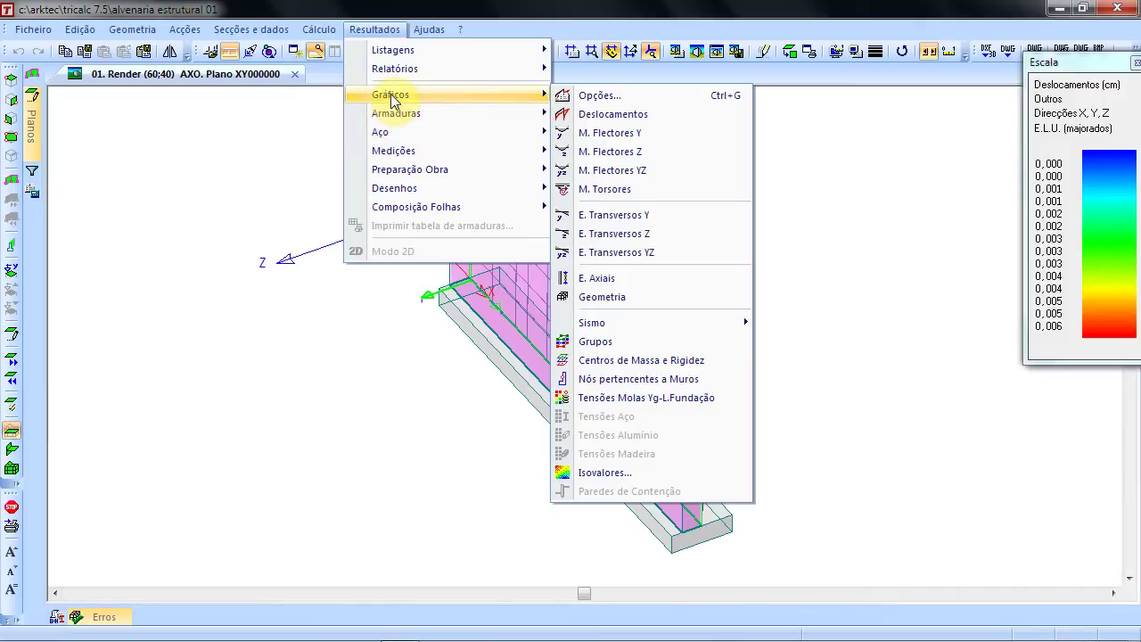
pyautogui.moveTo(415, 188)
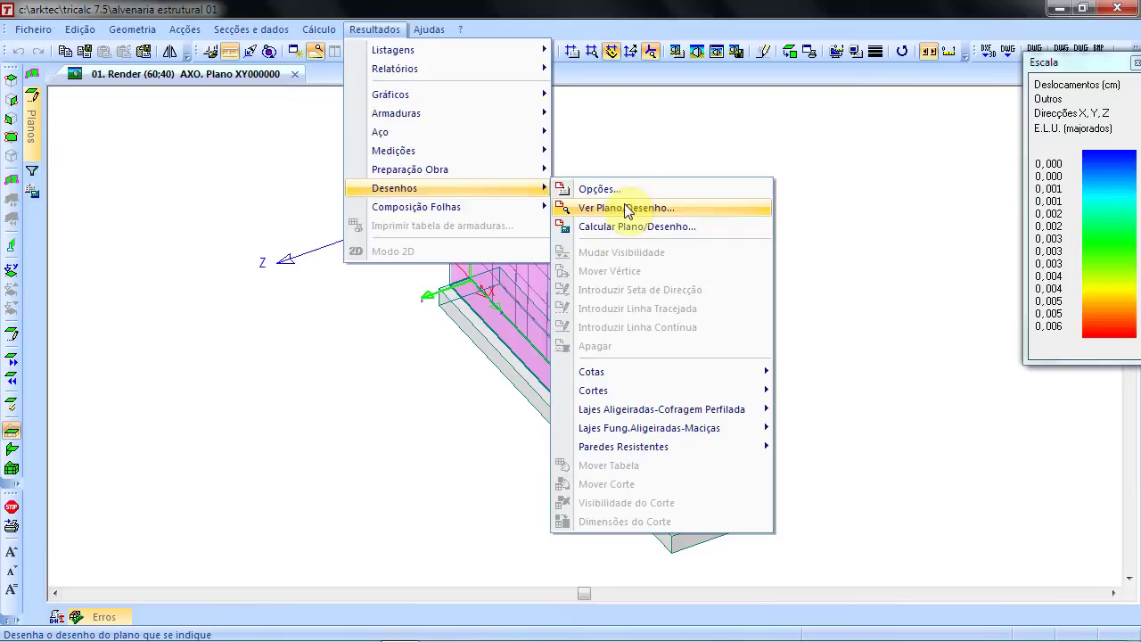
pyautogui.click(627, 209)
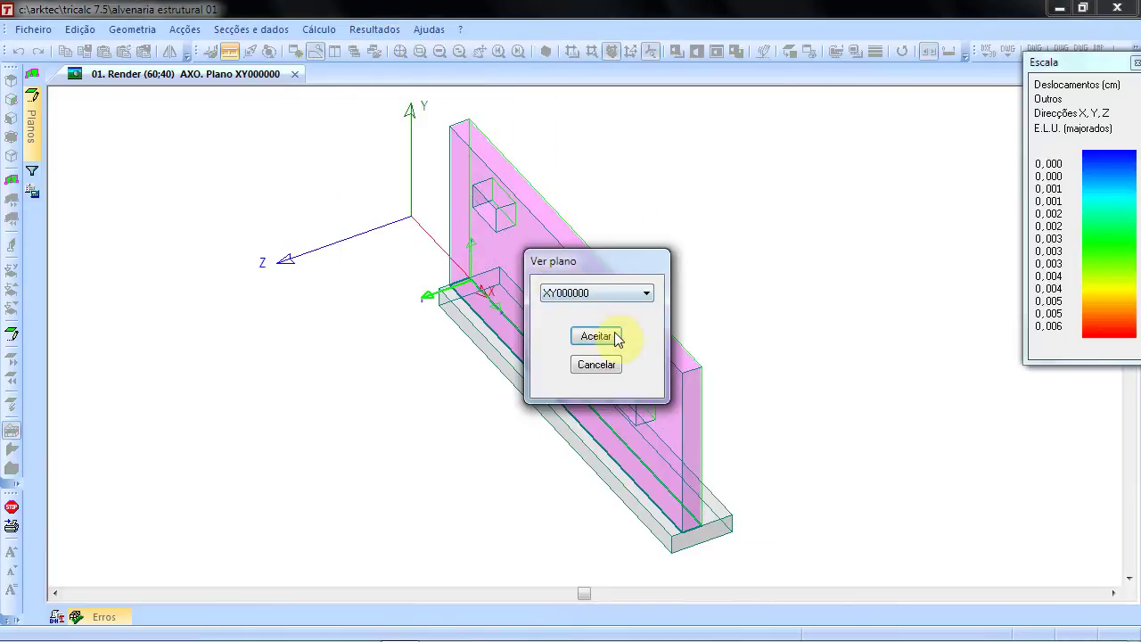
pyautogui.click(611, 341)
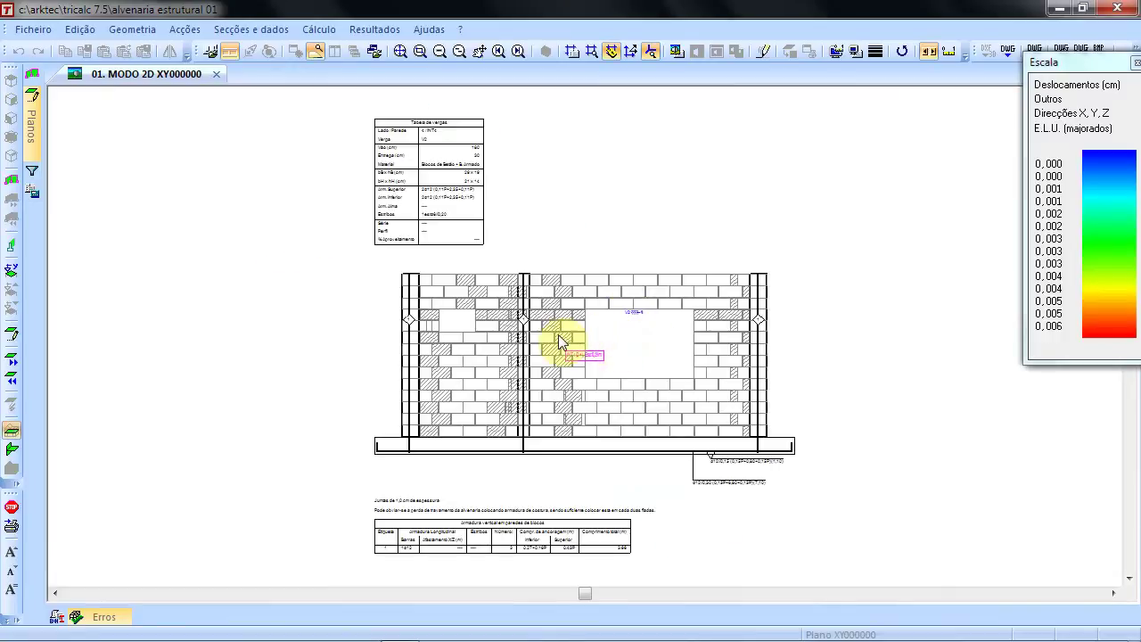
# - Examine the block layout of the wall drawing and the vertical reinforcement marked 1 beside the small opening
pyautogui.scroll(5, 561, 348)
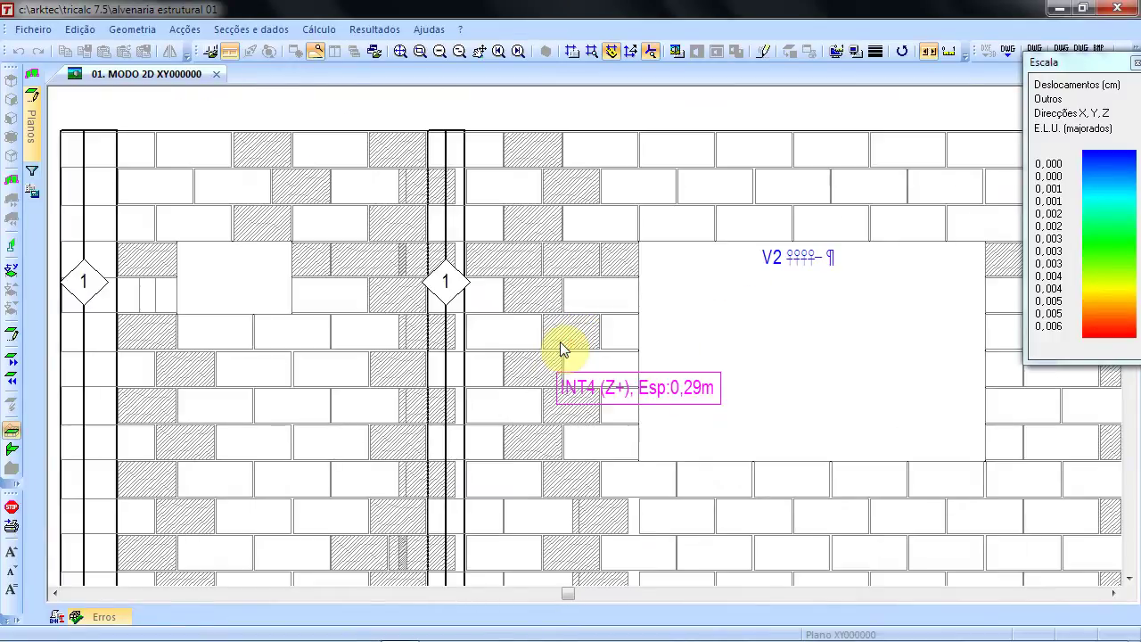
pyautogui.scroll(2, 561, 348)
pyautogui.scroll(-4, 562, 348)
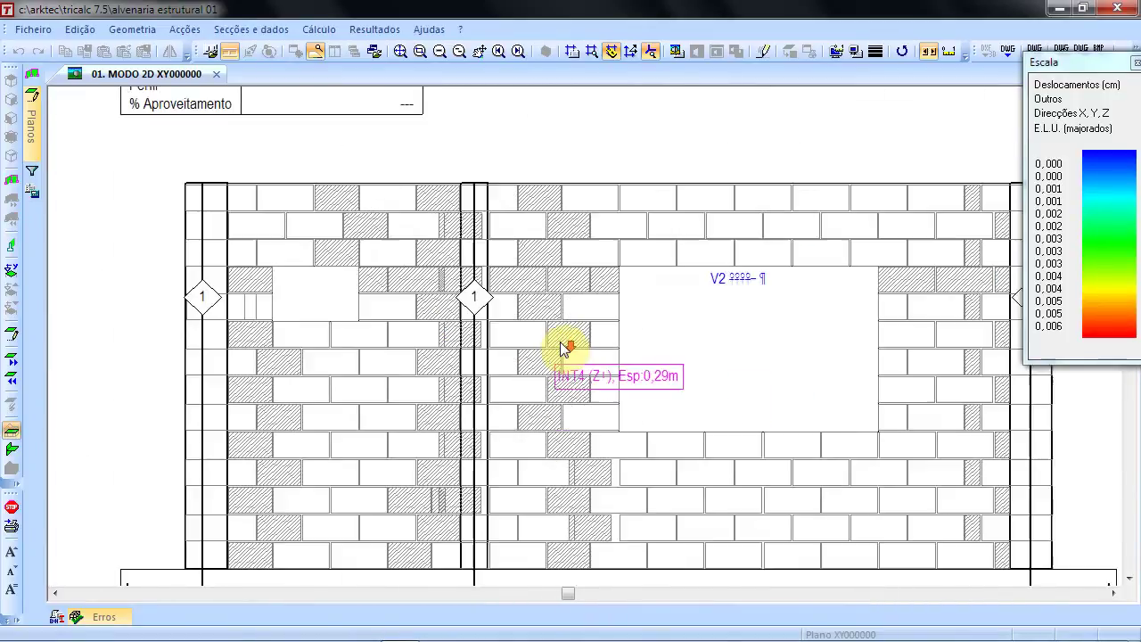
pyautogui.scroll(3, 560, 341)
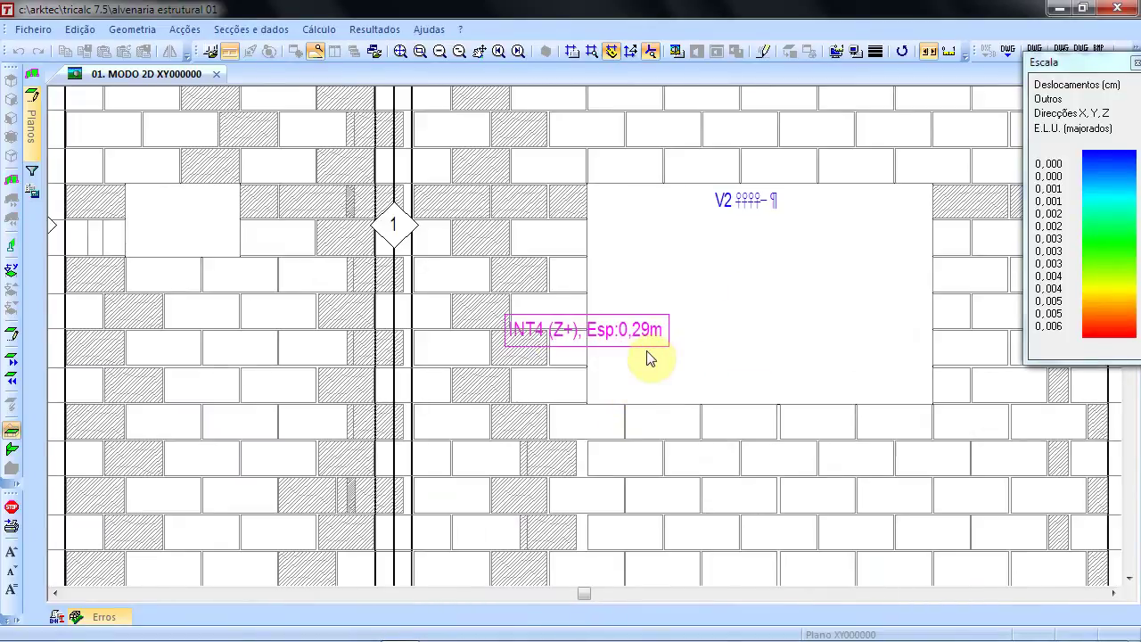
pyautogui.scroll(-2, 642, 356)
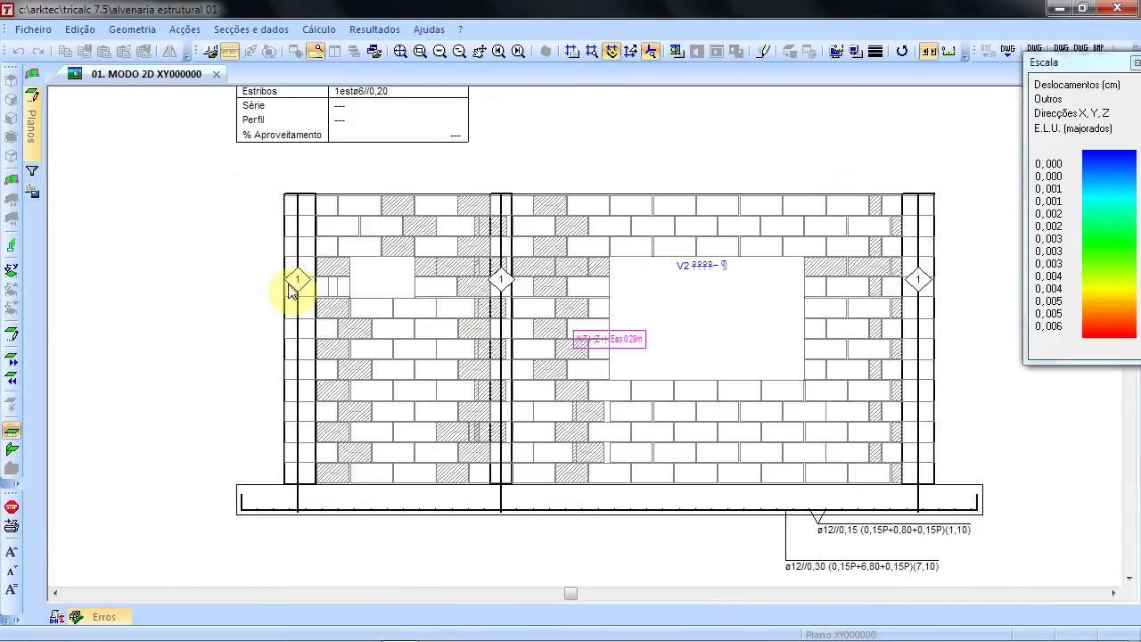
pyautogui.scroll(2, 298, 282)
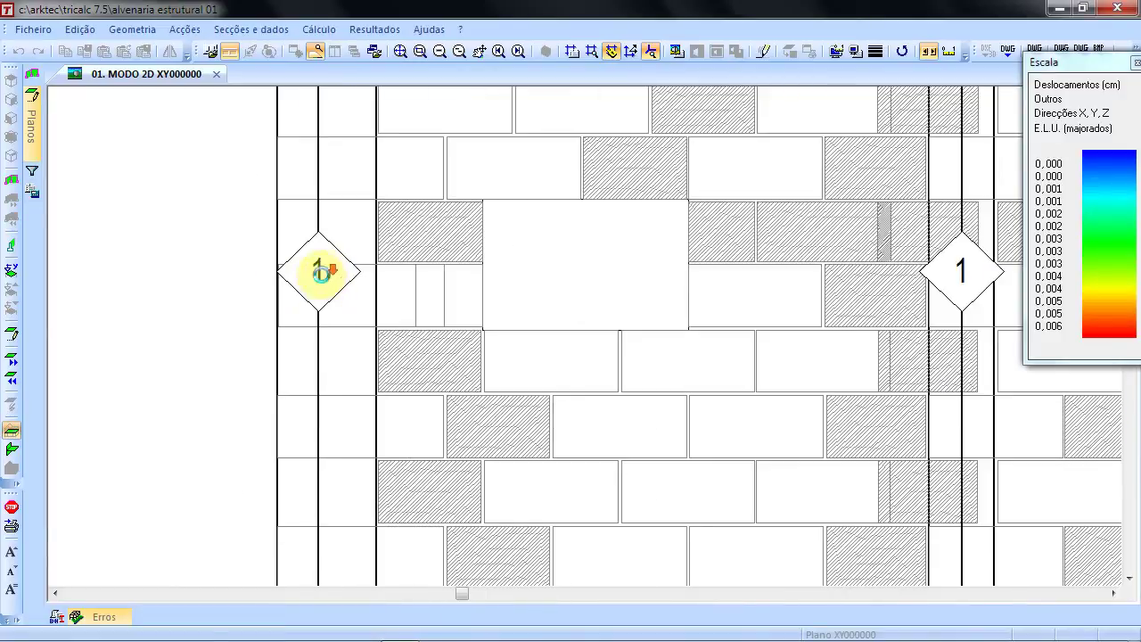
pyautogui.scroll(-3, 321, 267)
pyautogui.scroll(1, 658, 305)
pyautogui.scroll(1, 535, 280)
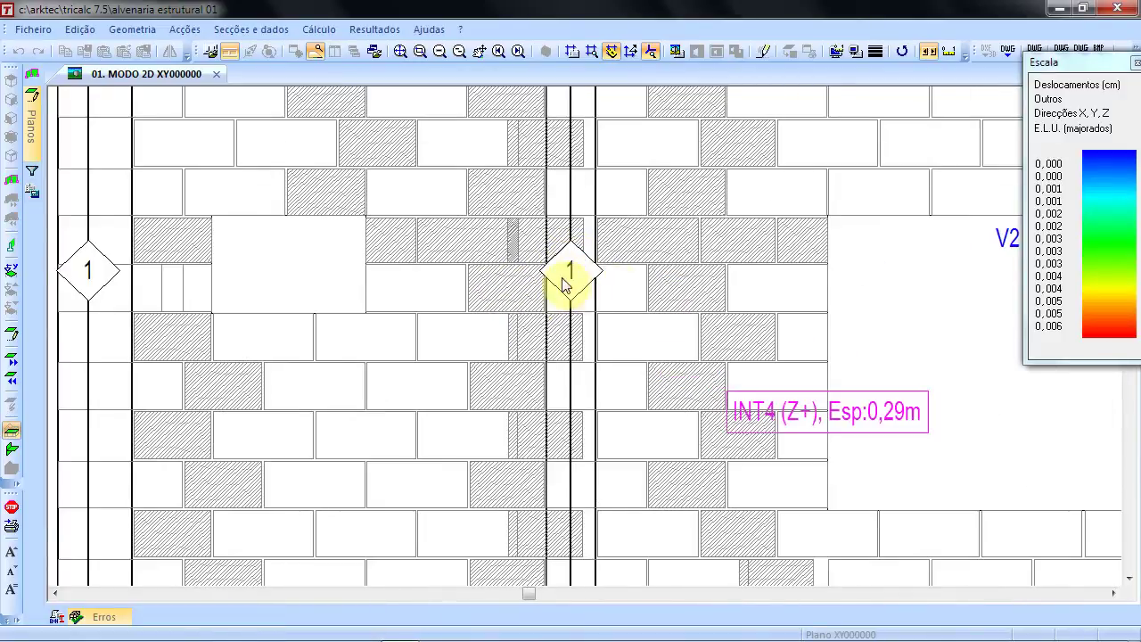
# - Read the vertical reinforcement table for block walls beneath the wall drawing and locate its bars in the footing
pyautogui.scroll(-3, 641, 282)
pyautogui.moveTo(784, 297); pyautogui.dragTo(554, 318, button='middle')
pyautogui.scroll(1, 810, 301)
pyautogui.scroll(-2, 809, 300)
pyautogui.moveTo(543, 395)
pyautogui.mouseDown(button='middle')
pyautogui.moveTo(523, 311)
pyautogui.moveTo(553, 297)
pyautogui.mouseUp(button='middle')
pyautogui.scroll(3, 508, 439)
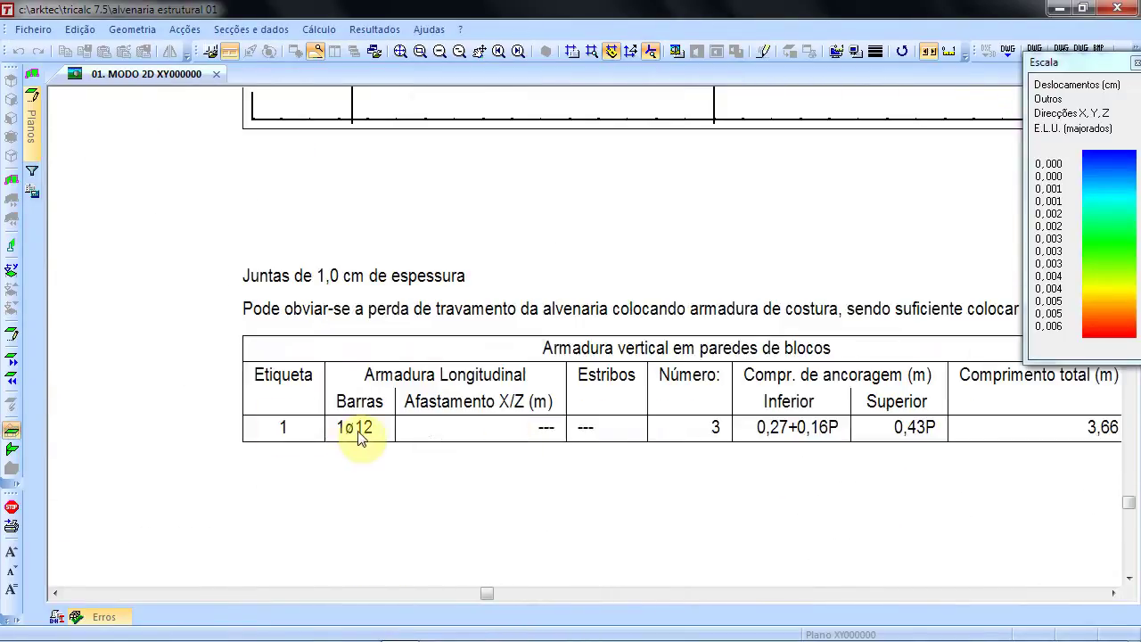
pyautogui.scroll(-1, 466, 420)
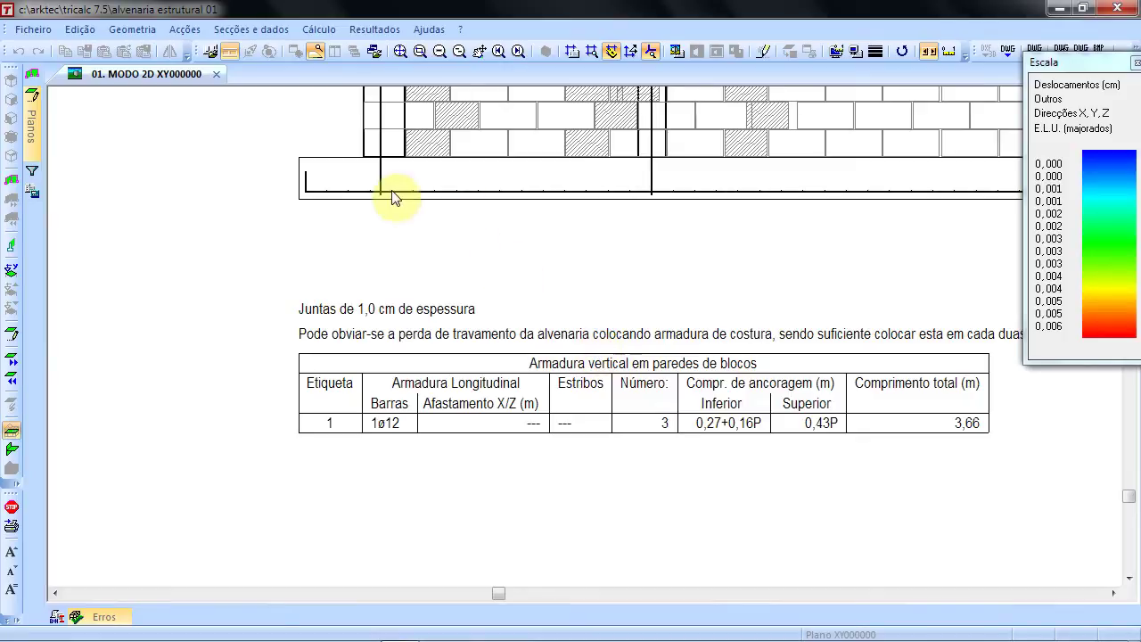
# - Compare the vertical bars in the wall elevation with the anchorage lengths and bar count in the reinforcement table
pyautogui.scroll(-3, 594, 321)
pyautogui.scroll(1, 596, 321)
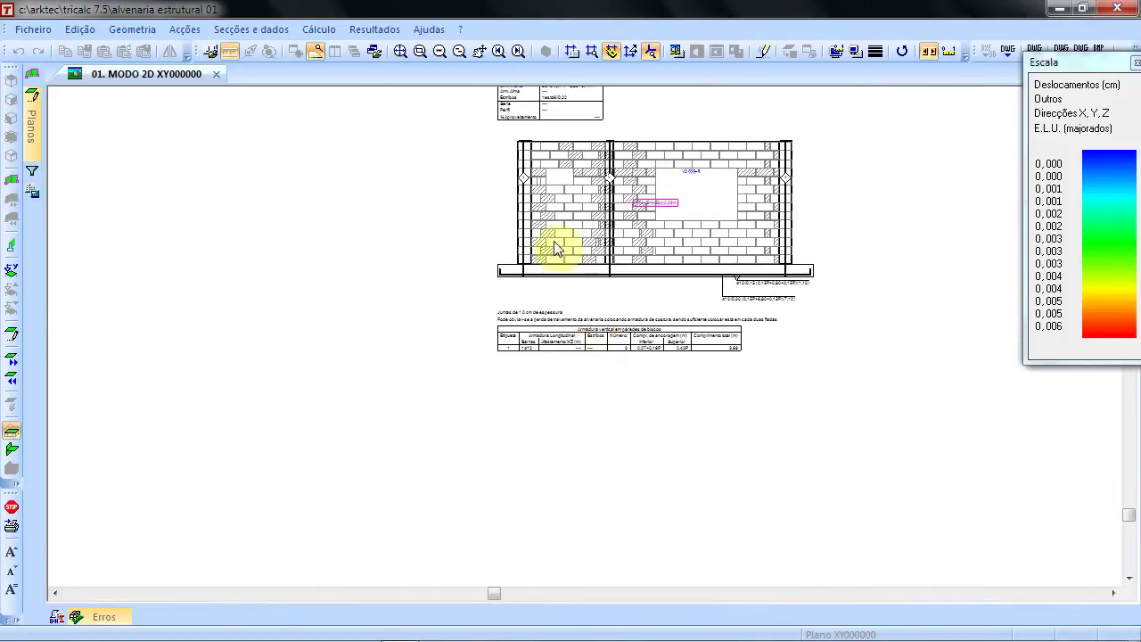
pyautogui.scroll(1, 514, 156)
pyautogui.scroll(1, 526, 165)
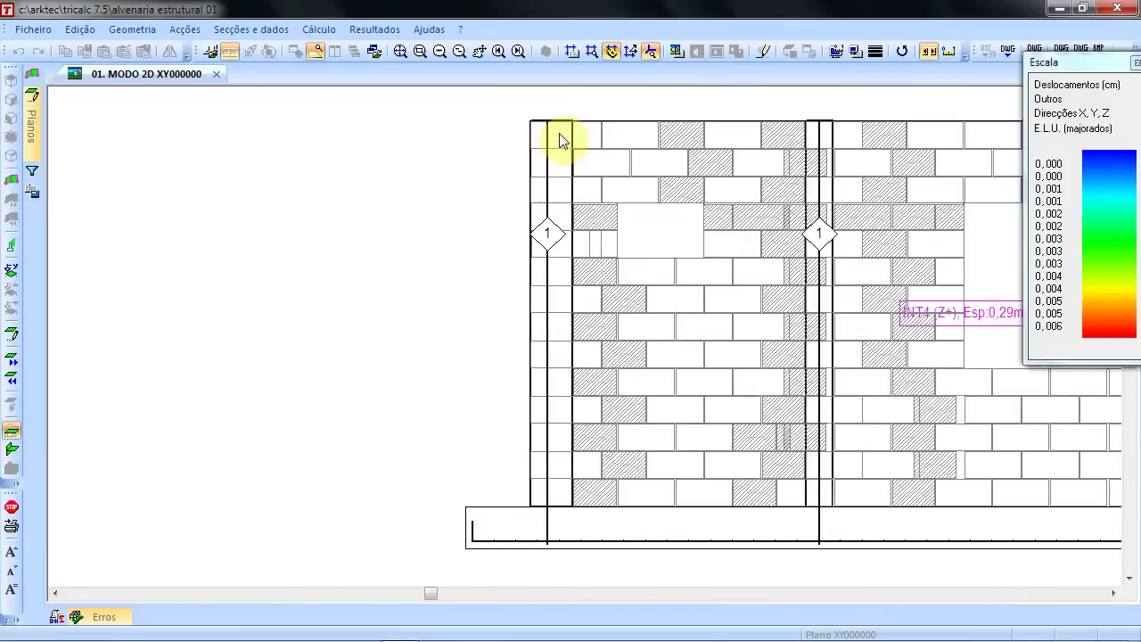
pyautogui.scroll(-2, 564, 156)
pyautogui.scroll(1, 767, 437)
pyautogui.scroll(2, 660, 387)
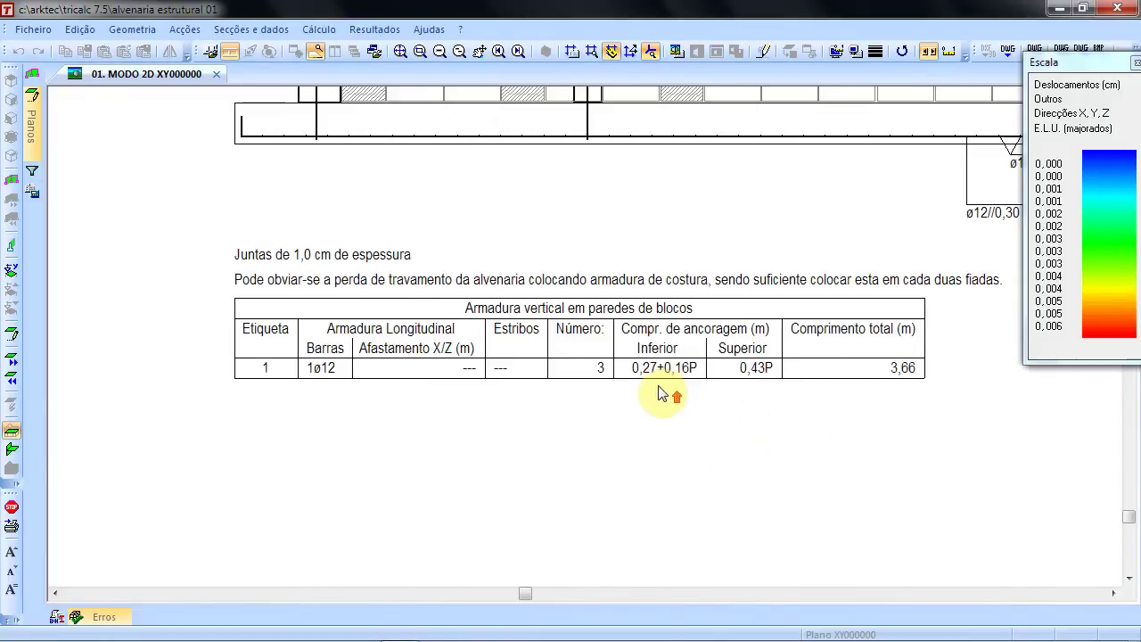
pyautogui.scroll(1, 718, 381)
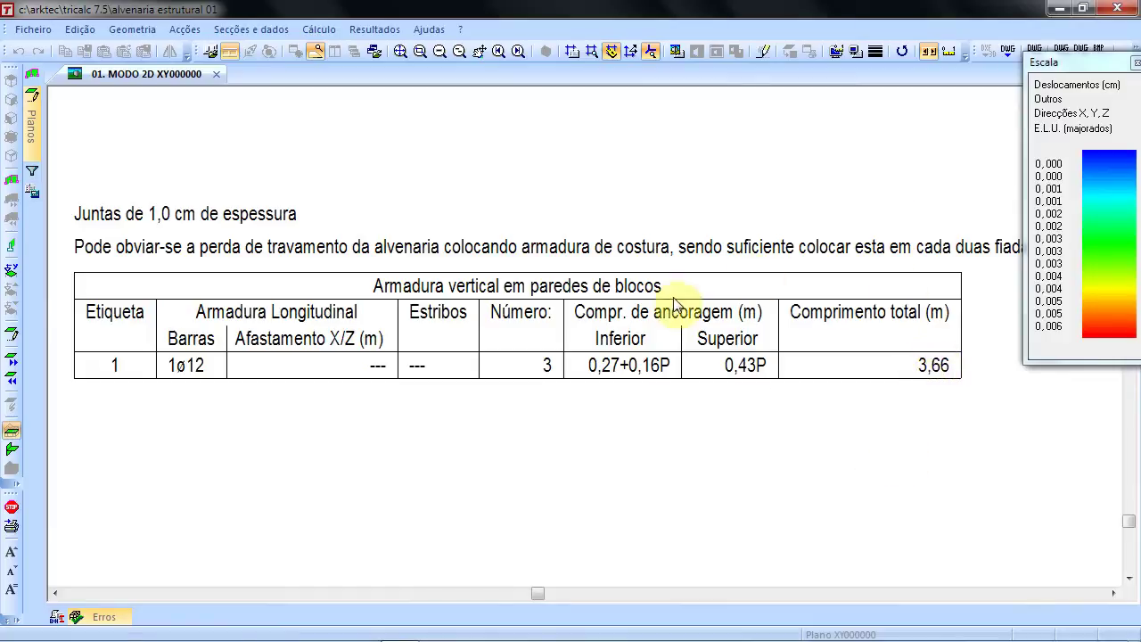
pyautogui.scroll(-1, 675, 306)
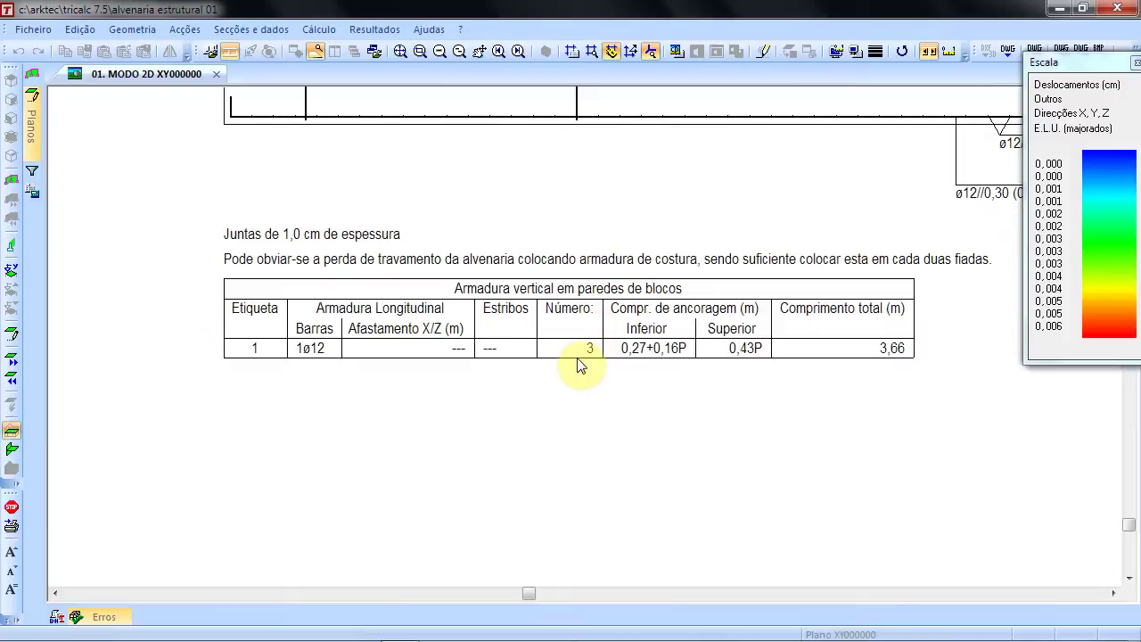
pyautogui.scroll(1, 584, 356)
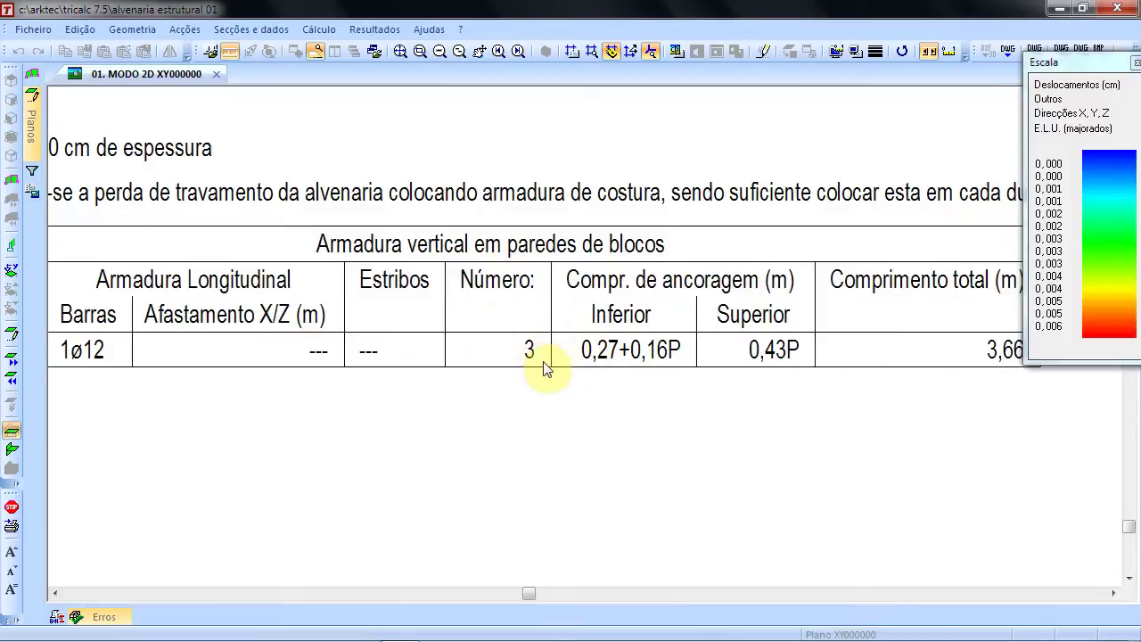
pyautogui.scroll(-1, 535, 361)
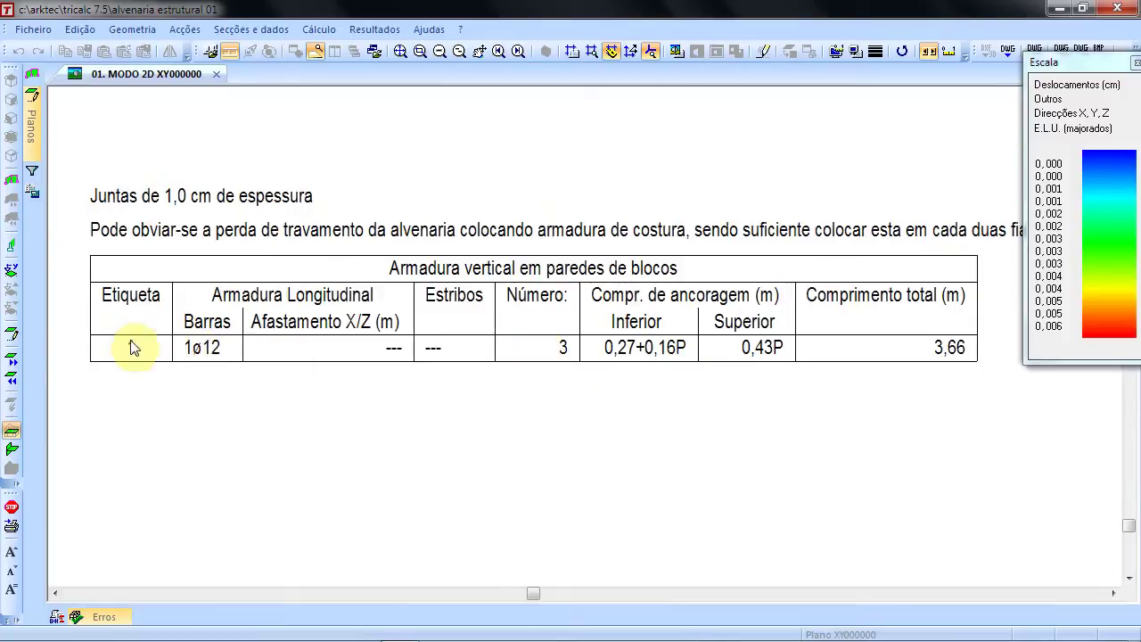
# - Examine the positions of the vertical bars labelled 1 along the wall and the surrounding hatched blocks
pyautogui.scroll(-5, 217, 306)
pyautogui.moveTo(294, 187); pyautogui.dragTo(298, 288, button='middle')
pyautogui.scroll(2, 229, 209)
pyautogui.scroll(2, 229, 208)
pyautogui.scroll(-2, 683, 183)
pyautogui.moveTo(894, 221); pyautogui.dragTo(517, 257, button='middle')
pyautogui.scroll(3, 745, 222)
pyautogui.scroll(-2, 713, 230)
pyautogui.scroll(-3, 484, 247)
pyautogui.scroll(3, 507, 241)
pyautogui.scroll(2, 520, 230)
pyautogui.scroll(2, 568, 198)
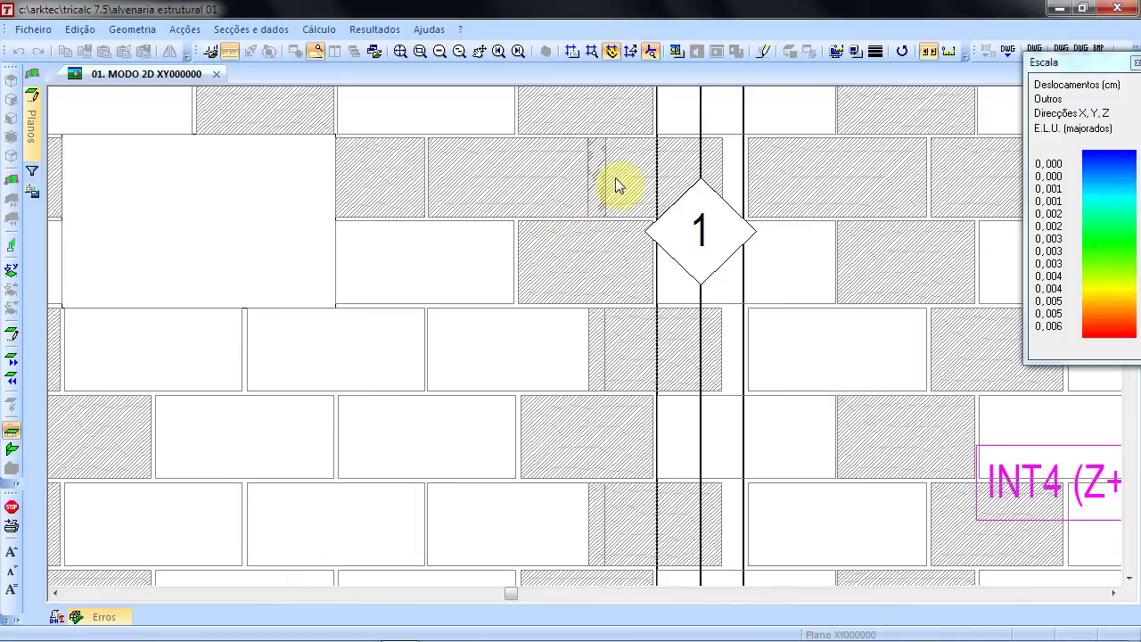
pyautogui.scroll(-4, 611, 200)
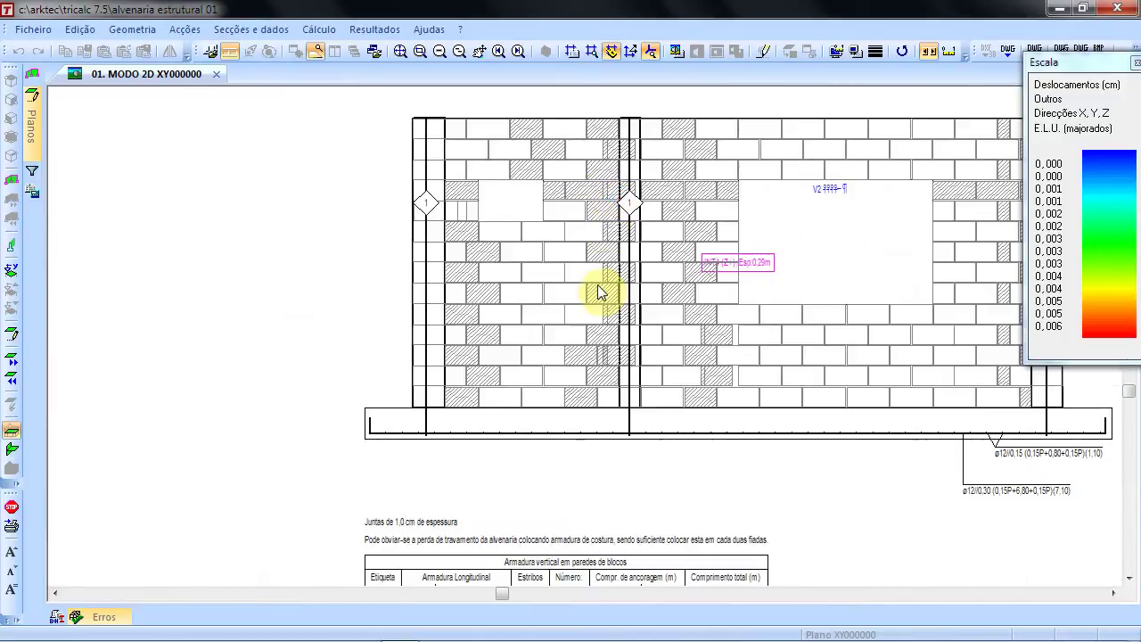
pyautogui.moveTo(599, 292)
pyautogui.mouseDown(button='middle')
pyautogui.moveTo(594, 214)
pyautogui.moveTo(527, 212)
pyautogui.moveTo(511, 222)
pyautogui.mouseUp(button='middle')
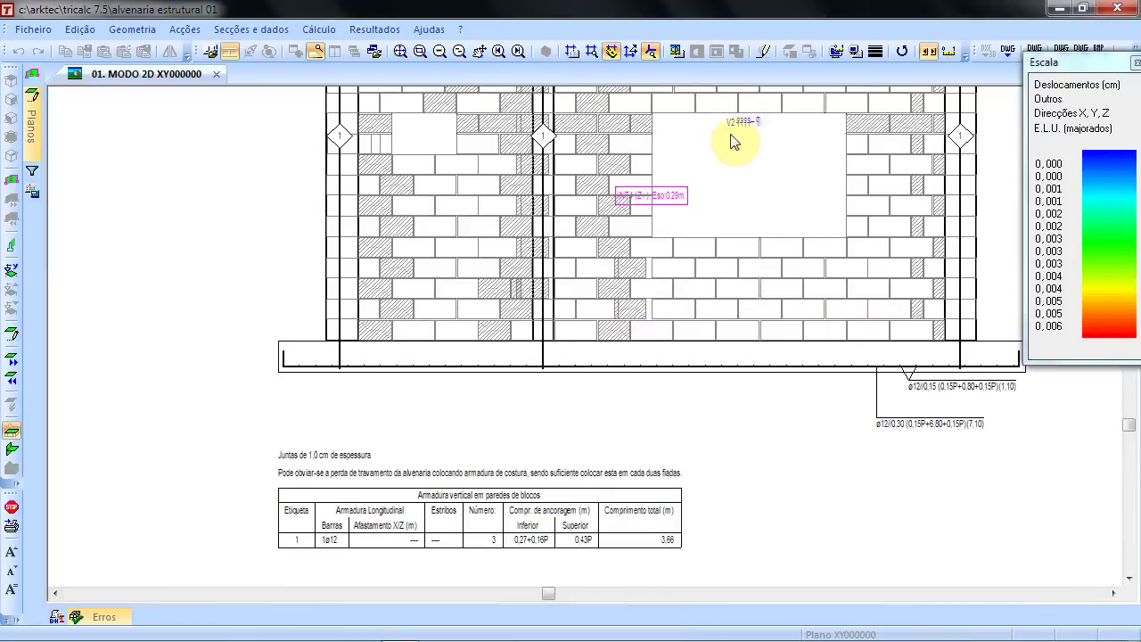
# - Examine the footing's bottom reinforcement and read the callouts for its transverse and longitudinal bars
pyautogui.scroll(-1, 743, 162)
pyautogui.scroll(3, 415, 330)
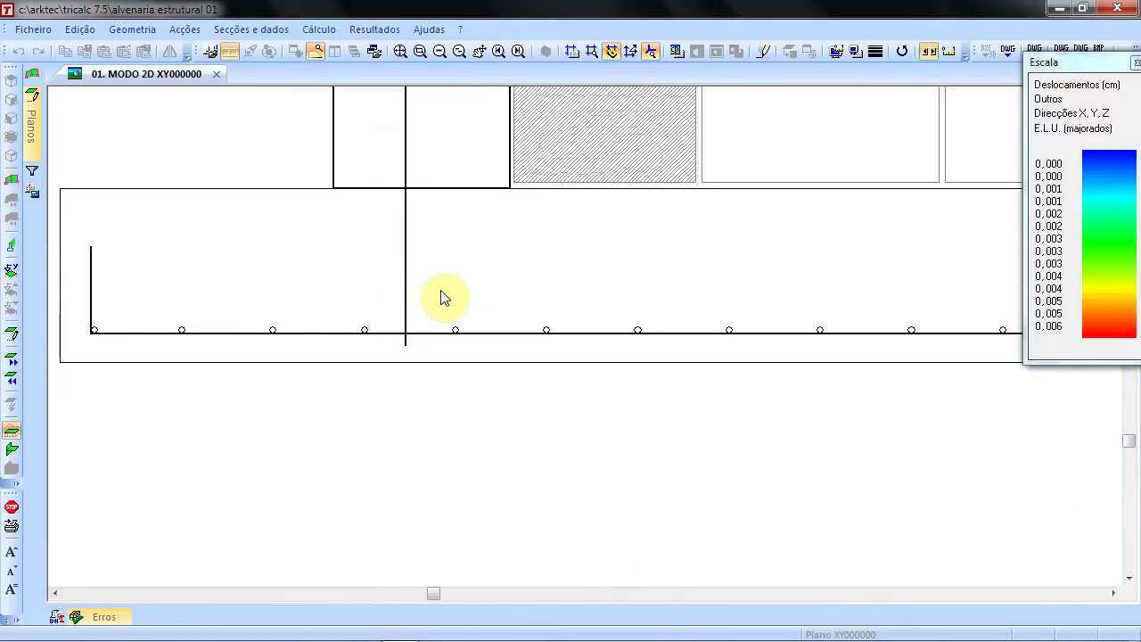
pyautogui.scroll(-3, 443, 296)
pyautogui.scroll(-1, 805, 234)
pyautogui.moveTo(805, 233); pyautogui.dragTo(196, 282, button='middle')
pyautogui.scroll(2, 740, 444)
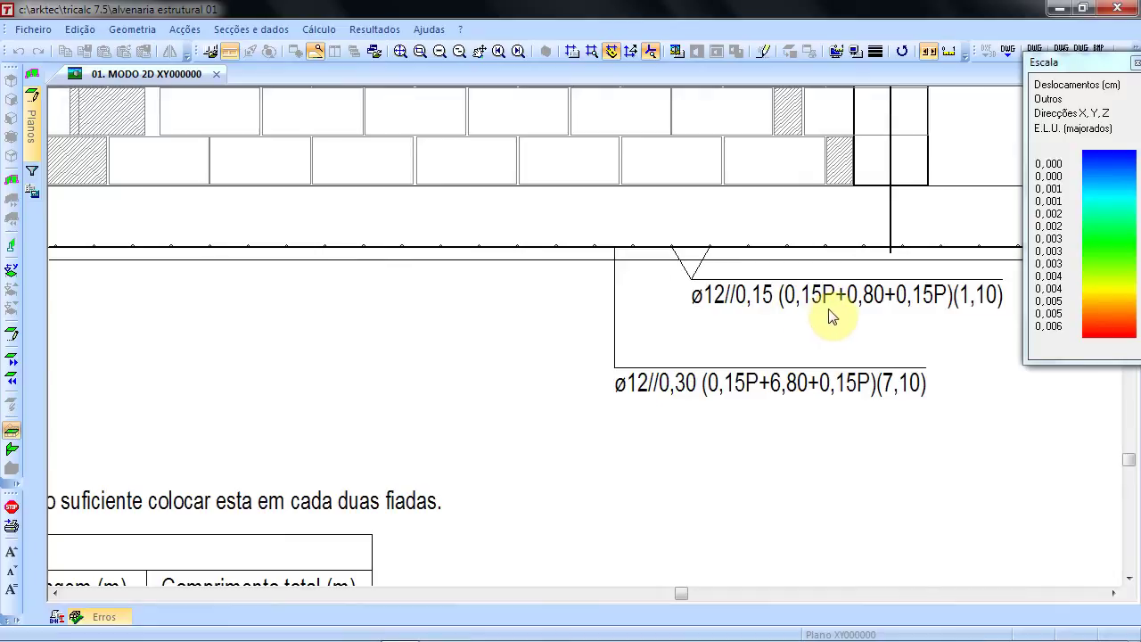
pyautogui.scroll(-1, 834, 316)
pyautogui.scroll(2, 925, 272)
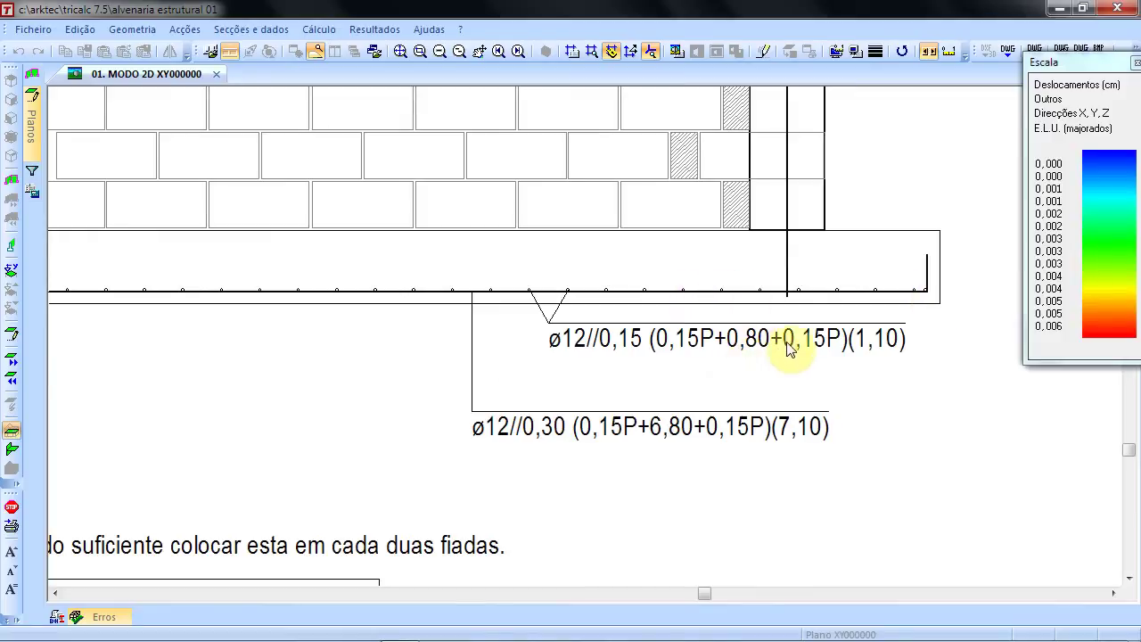
pyautogui.scroll(2, 811, 263)
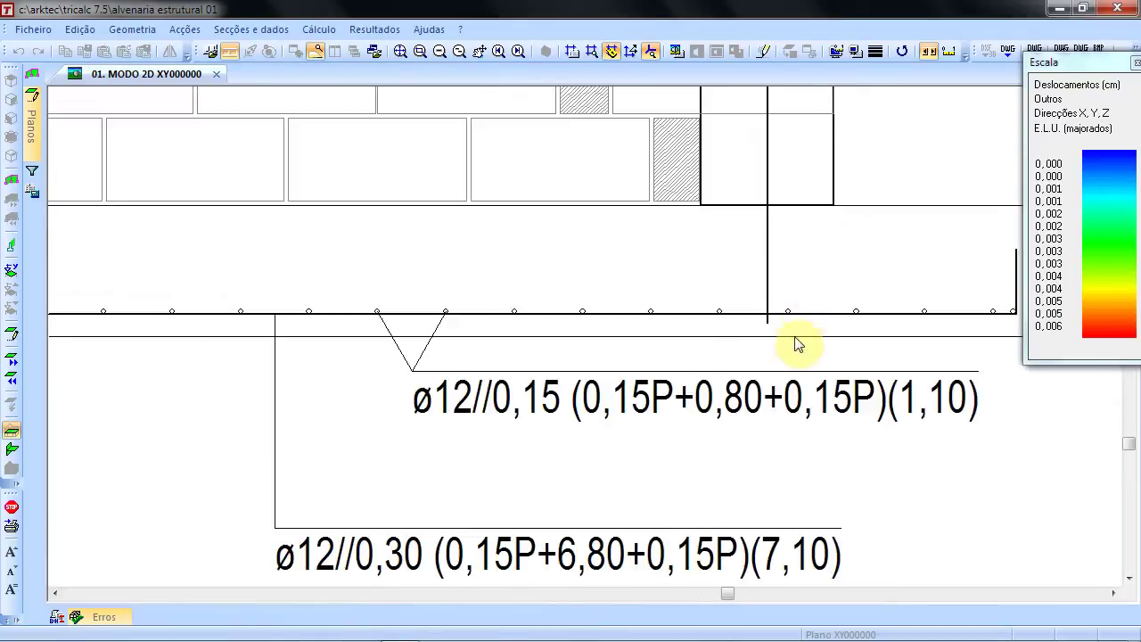
pyautogui.scroll(-2, 803, 247)
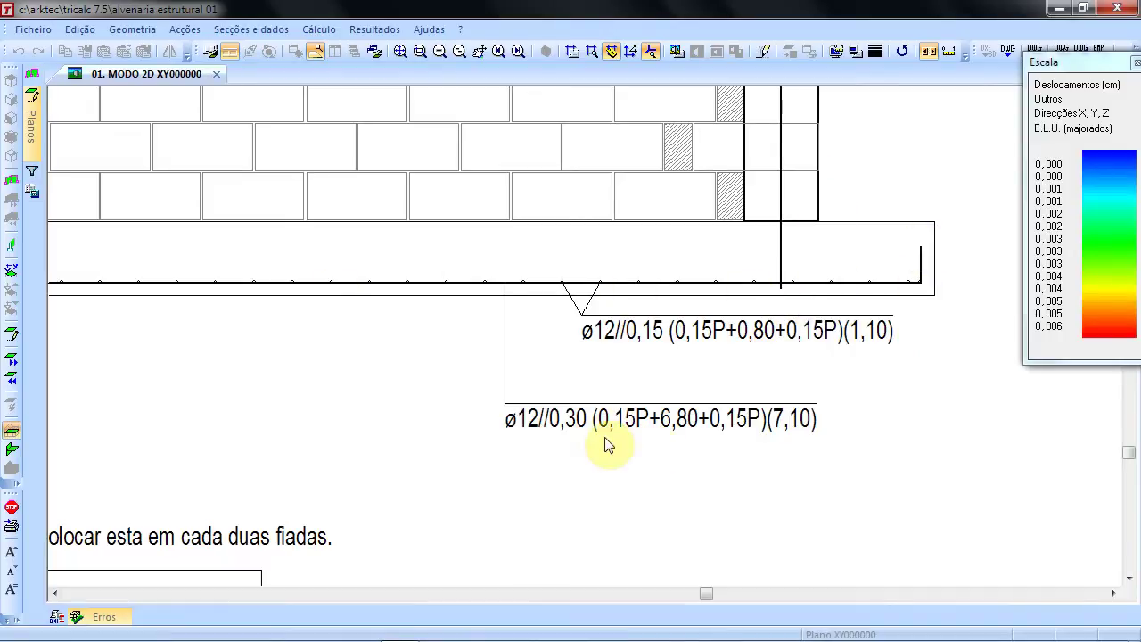
# - Read the lower callout for the longitudinal bars beneath the footing's end, including bar diameter, spacing and lengths
pyautogui.scroll(1, 655, 437)
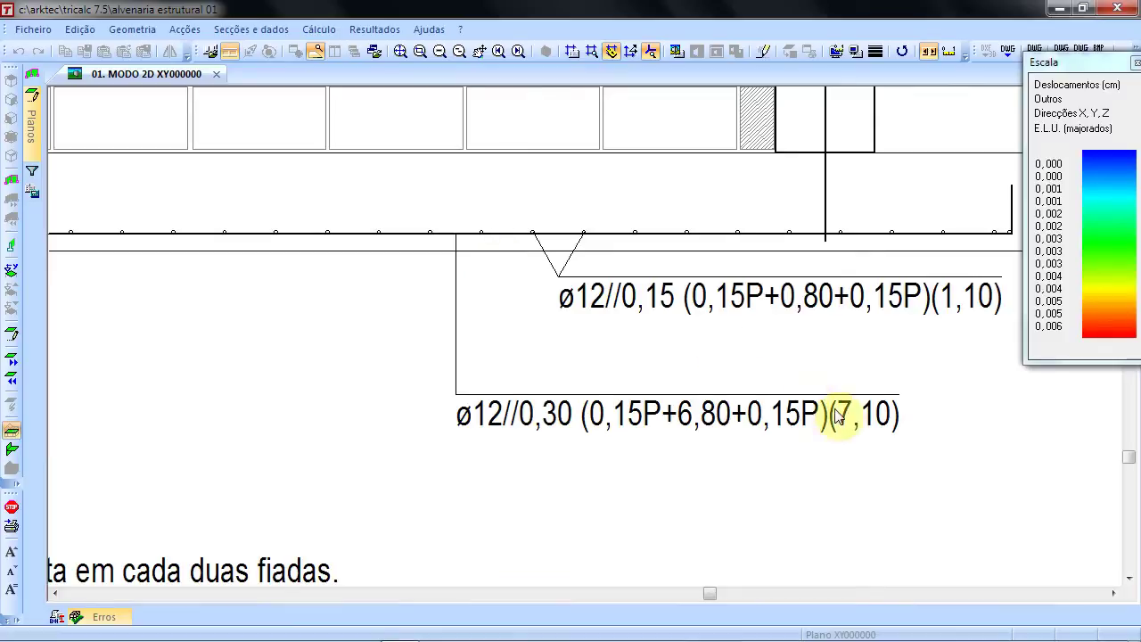
pyautogui.scroll(-1, 853, 414)
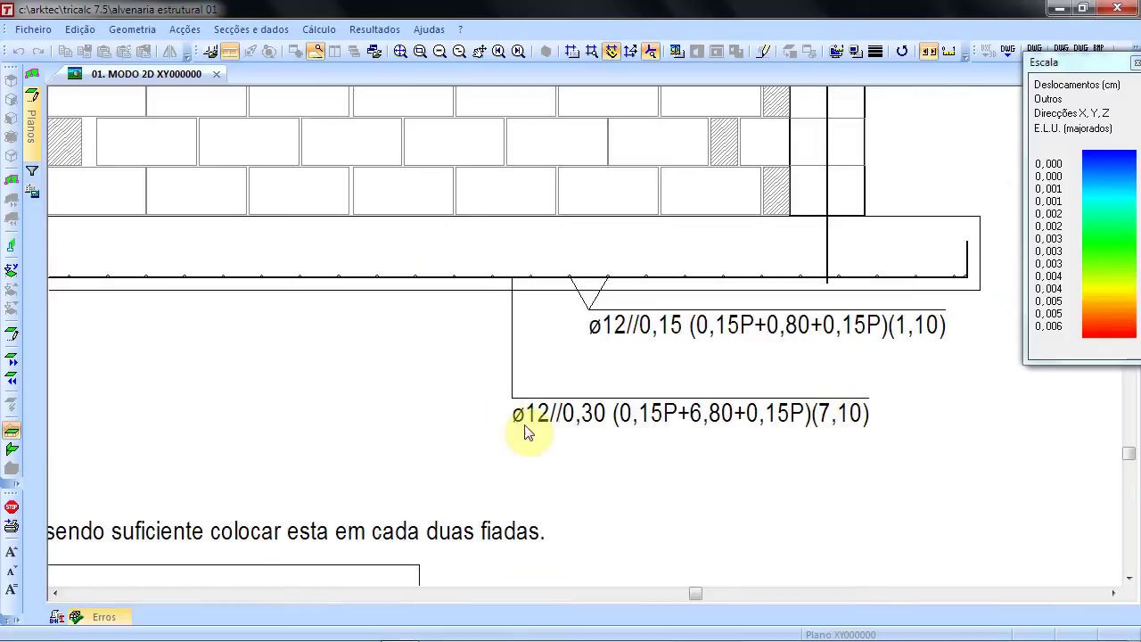
pyautogui.scroll(-4, 593, 406)
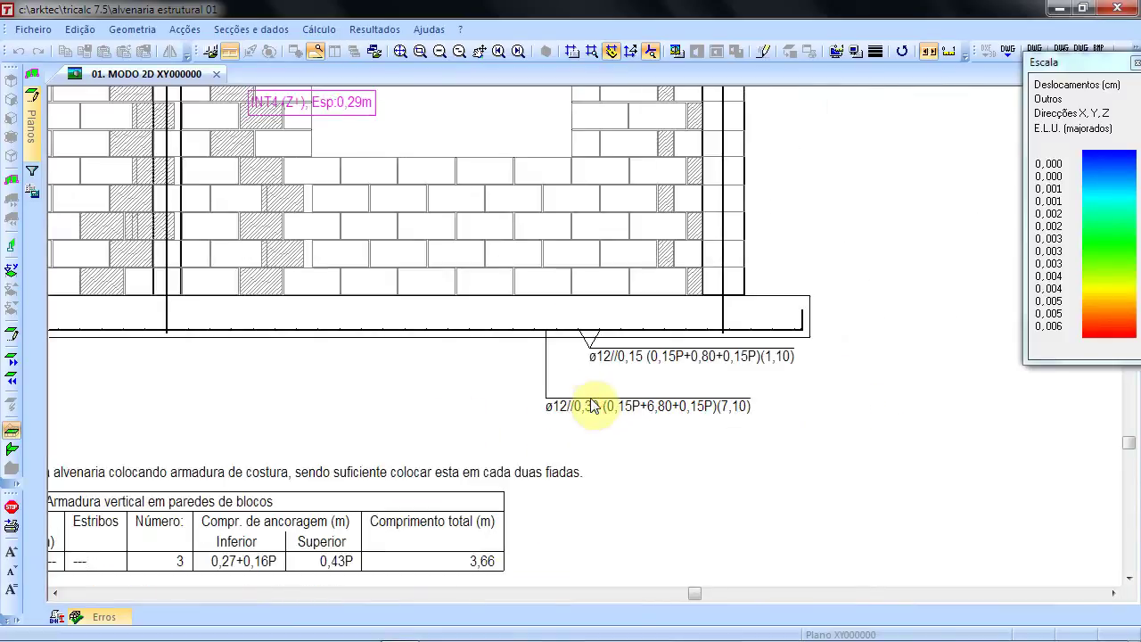
# - Read the lintel table above the wall for the span, bearing, material, dimensions and reinforcement of lintel V2
pyautogui.moveTo(351, 204)
pyautogui.mouseDown(button='middle')
pyautogui.moveTo(454, 229)
pyautogui.moveTo(505, 259)
pyautogui.moveTo(518, 368)
pyautogui.mouseUp(button='middle')
pyautogui.scroll(3, 432, 123)
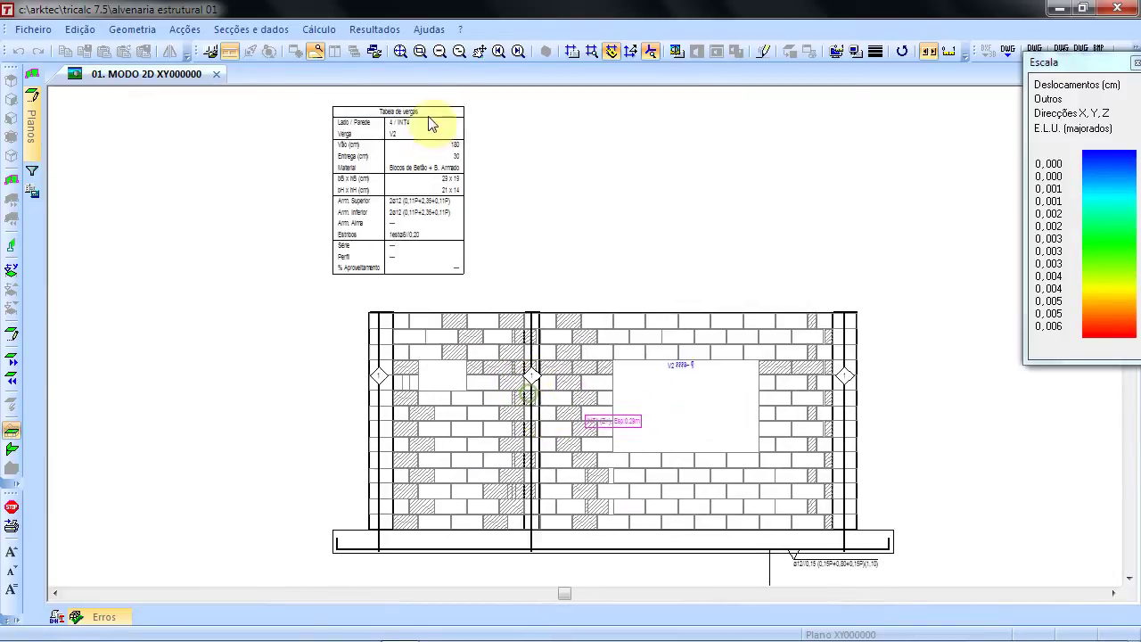
pyautogui.scroll(1, 430, 131)
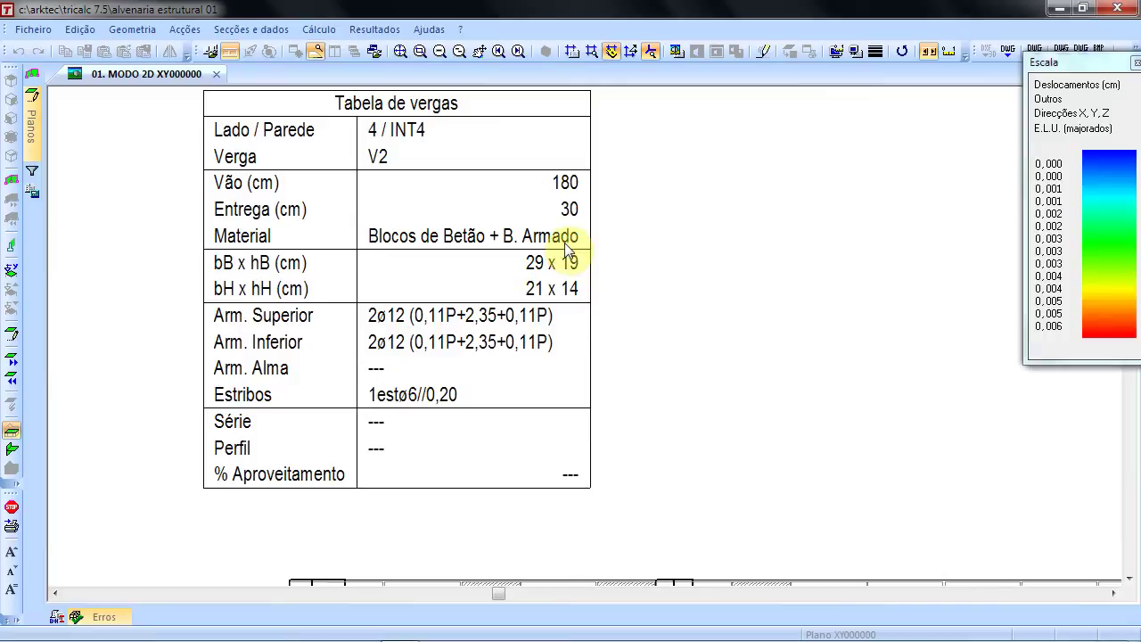
pyautogui.scroll(-1, 567, 248)
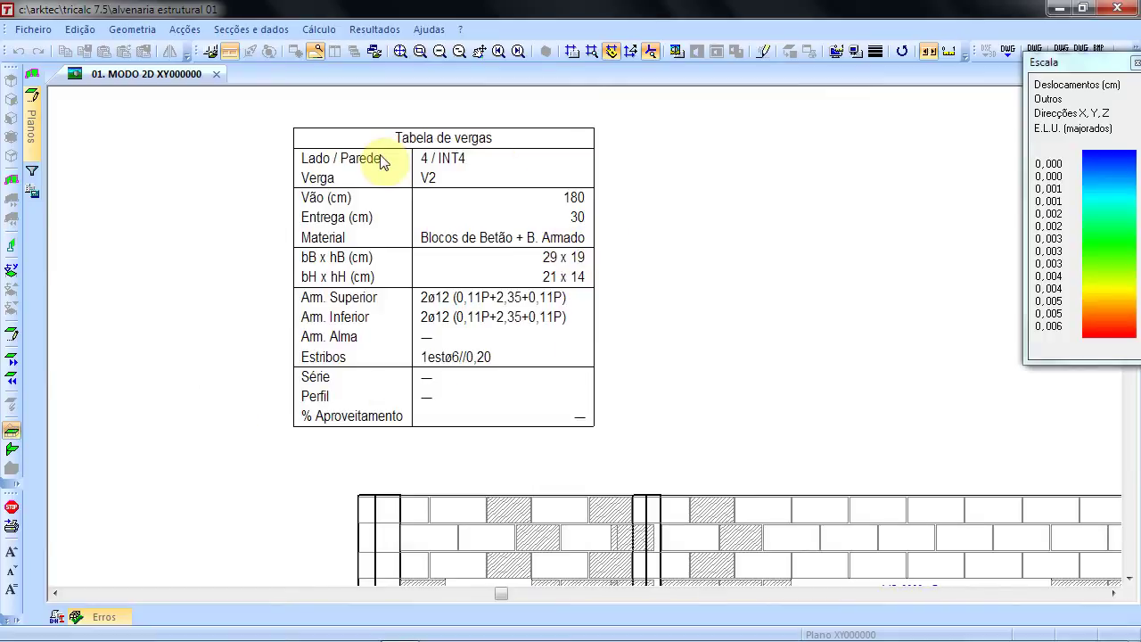
# - Step forward through the following wall drawings to plane XY000800 and examine the blocks and vertical bars around its door opening
pyautogui.press('pagedown')
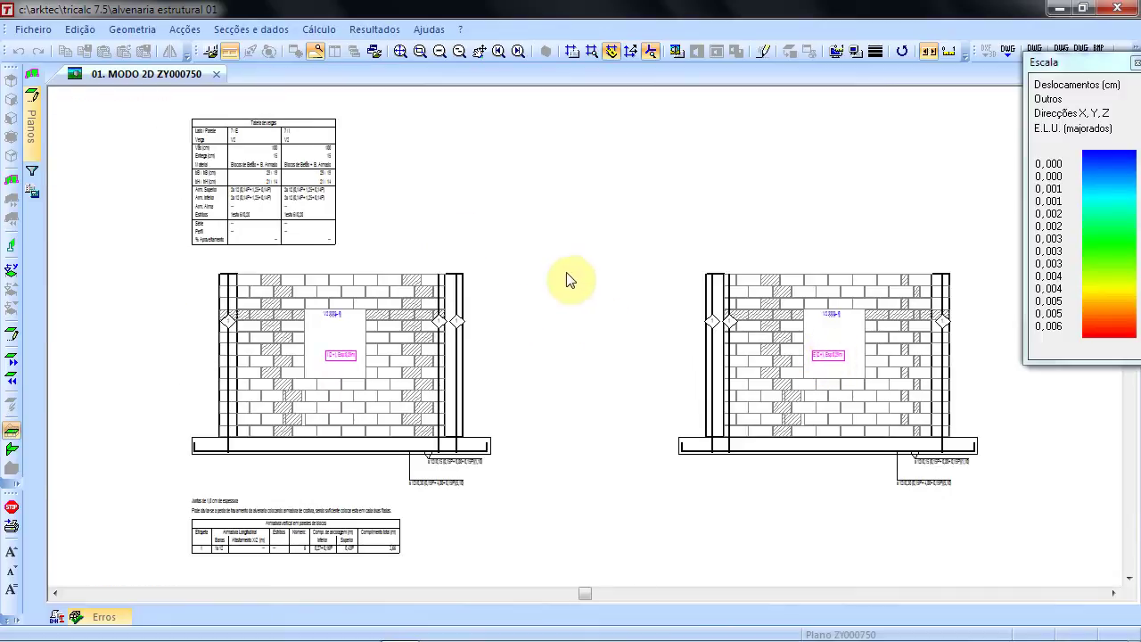
pyautogui.scroll(2, 293, 324)
pyautogui.scroll(-3, 375, 323)
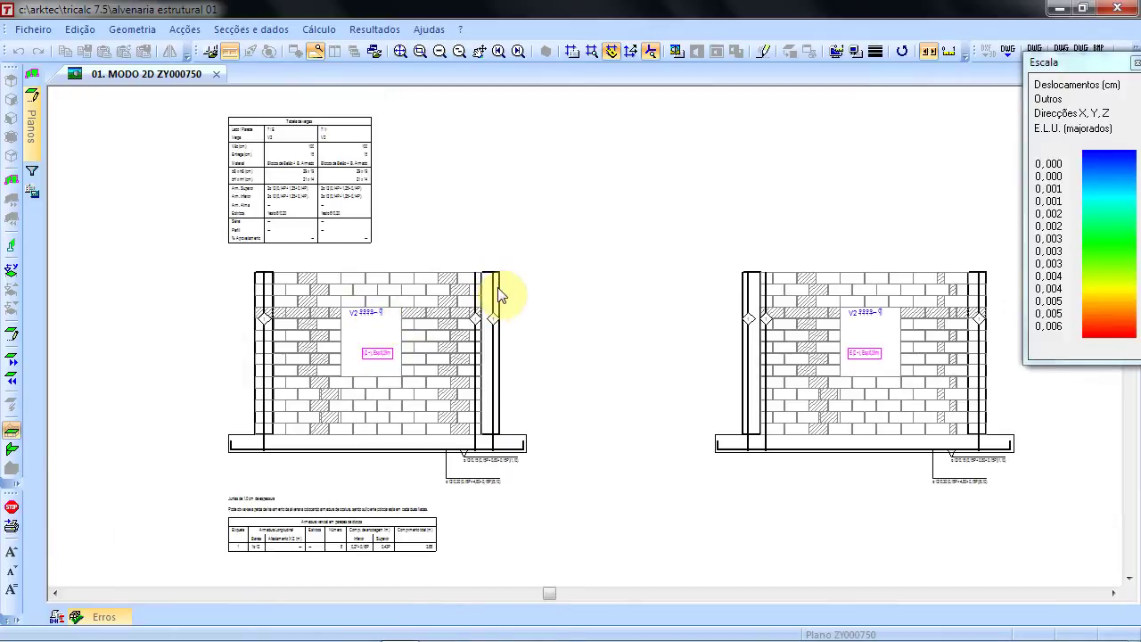
pyautogui.press('pagedown')
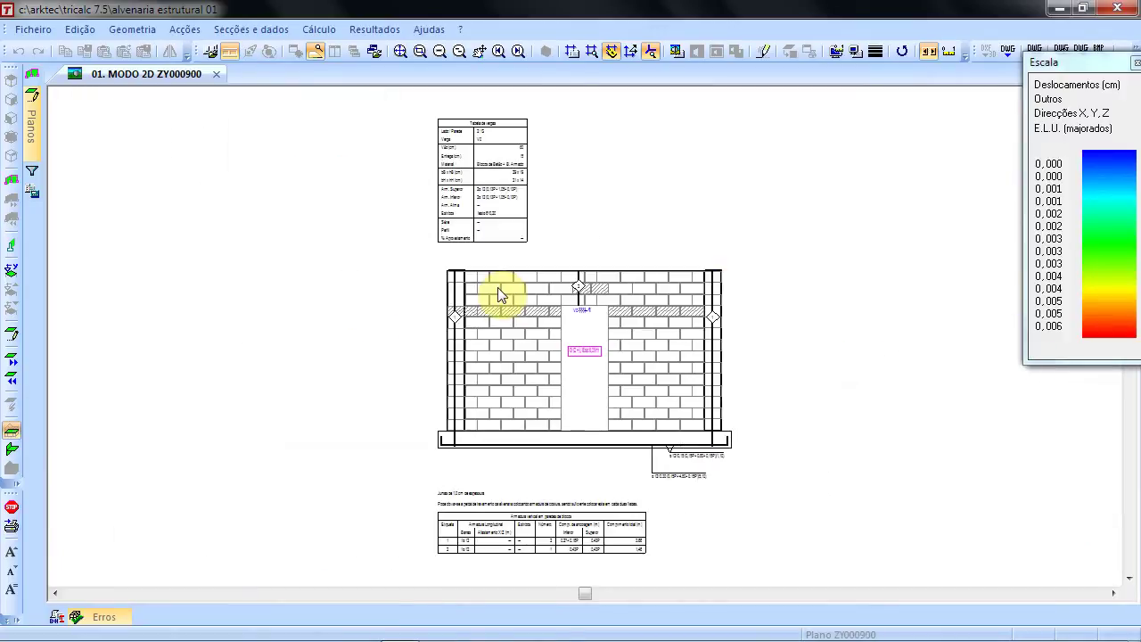
pyautogui.press('pagedown')
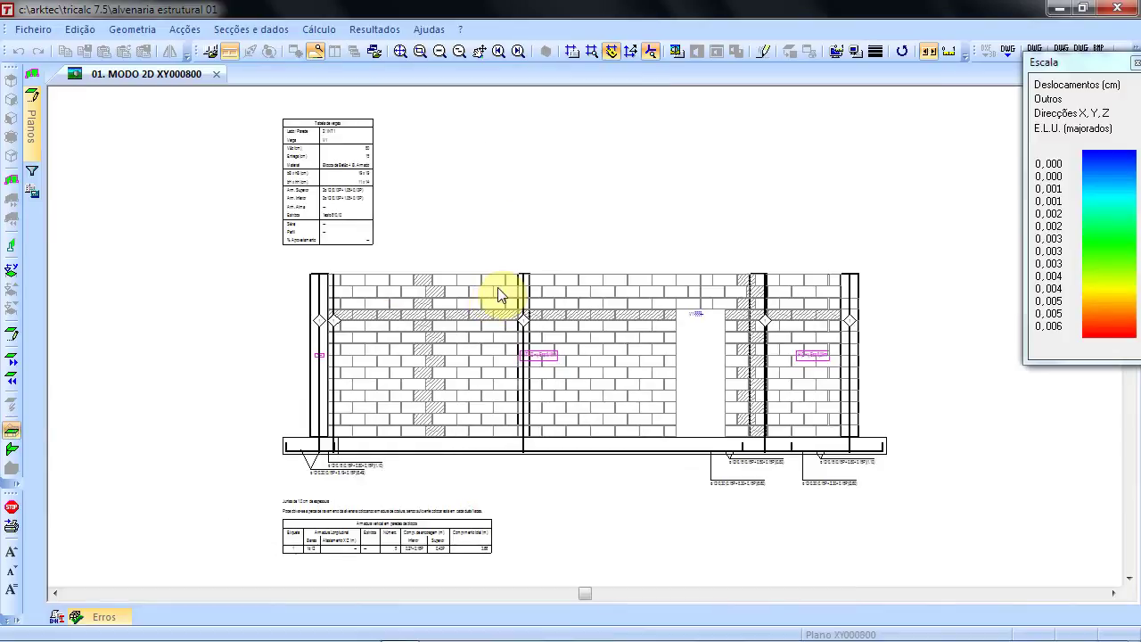
pyautogui.click(745, 351)
pyautogui.scroll(4, 746, 354)
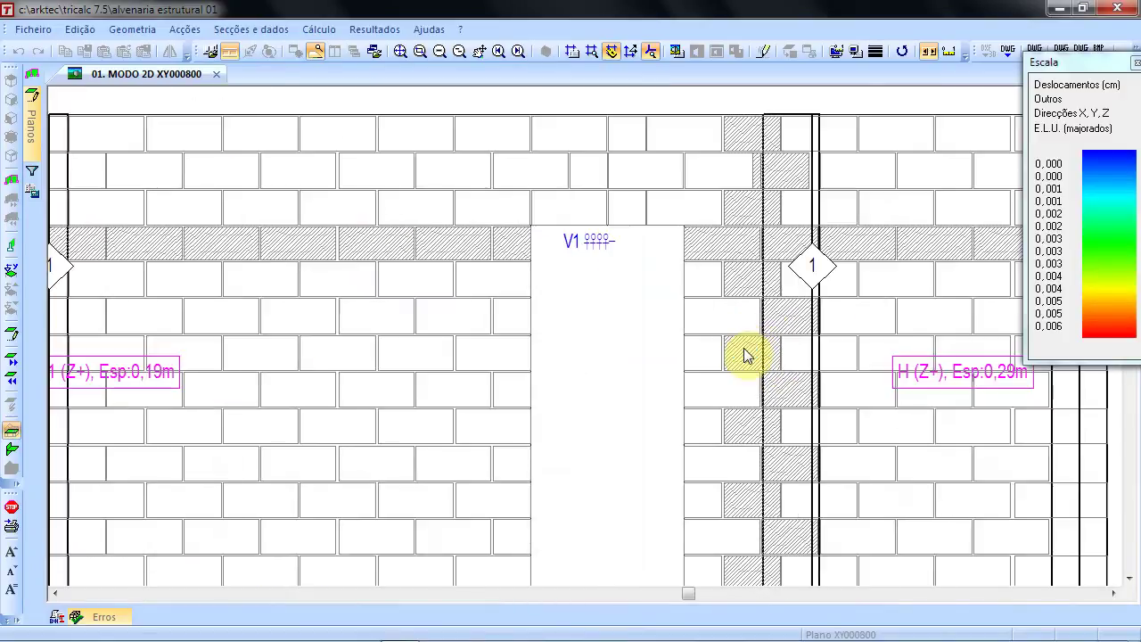
pyautogui.scroll(-5, 747, 354)
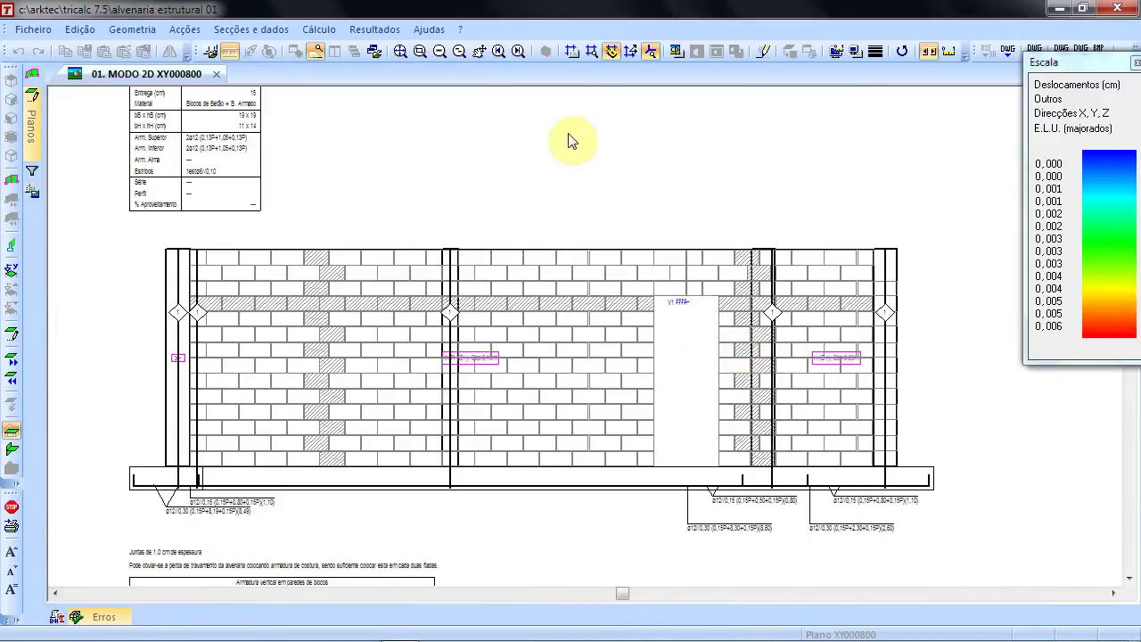
# - Display the drawing of plane 0
pyautogui.rightClick(569, 138)
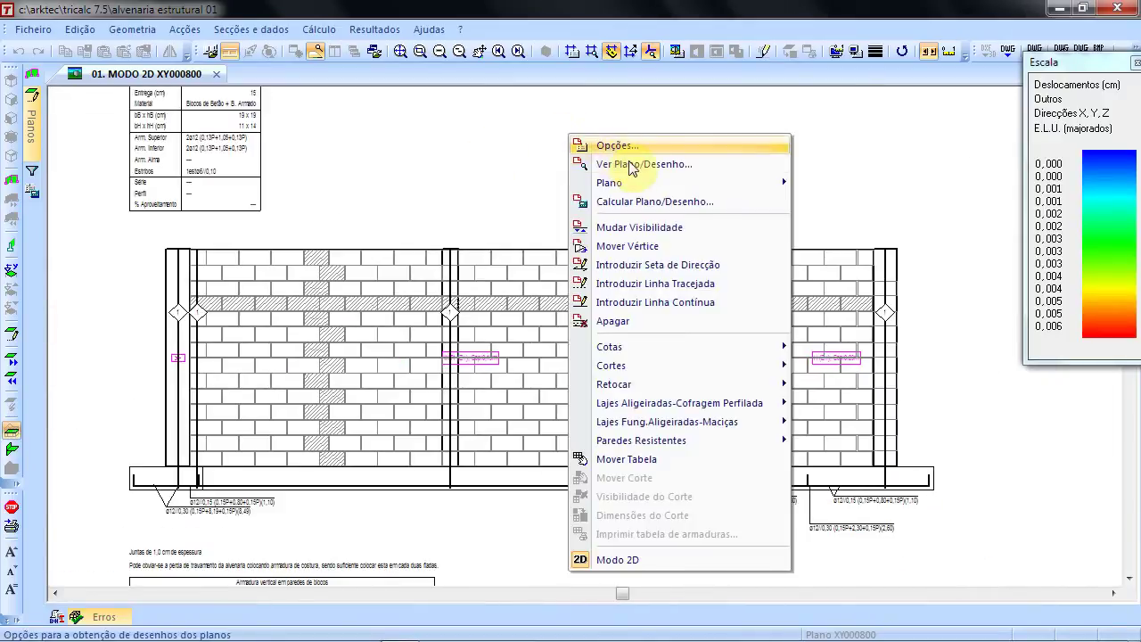
pyautogui.moveTo(635, 184)
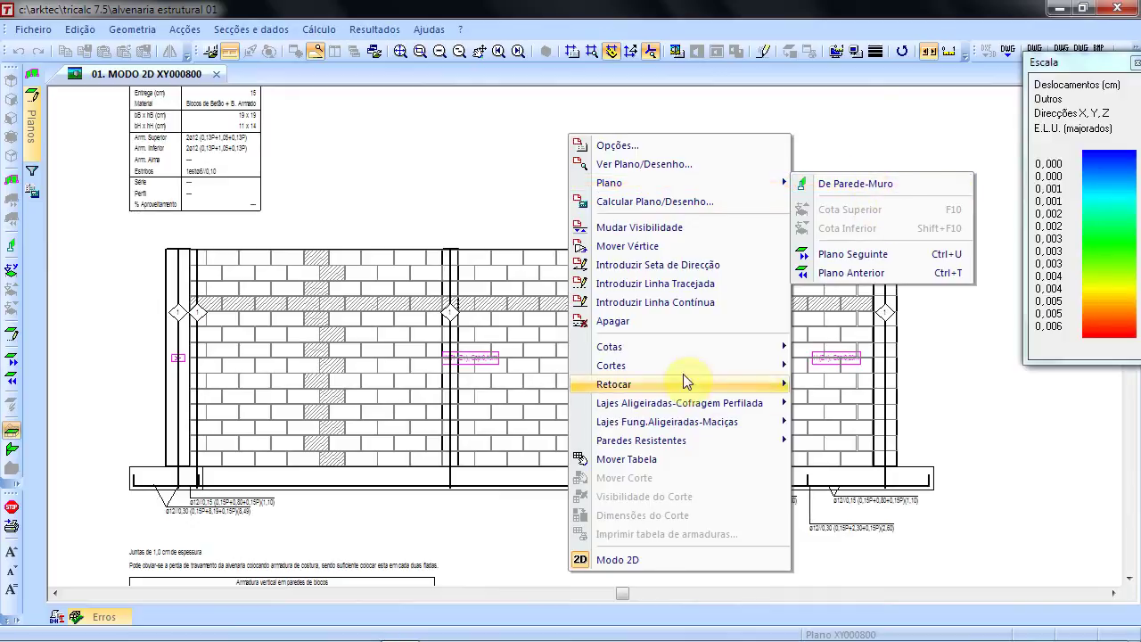
pyautogui.click(674, 167)
pyautogui.click(646, 293)
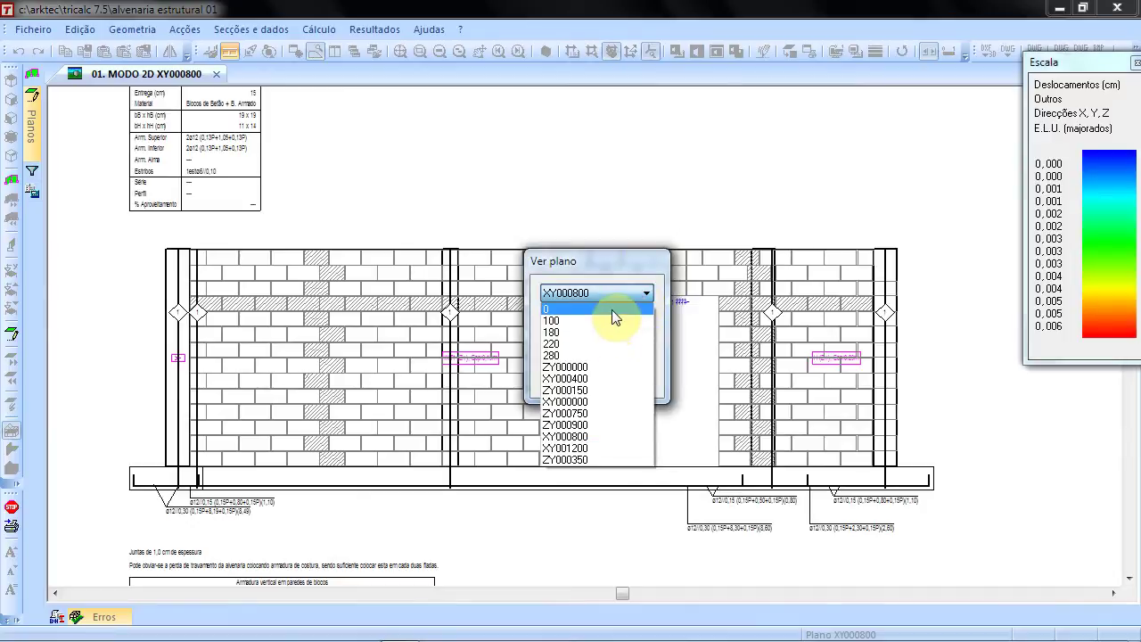
pyautogui.click(612, 309)
pyautogui.click(604, 332)
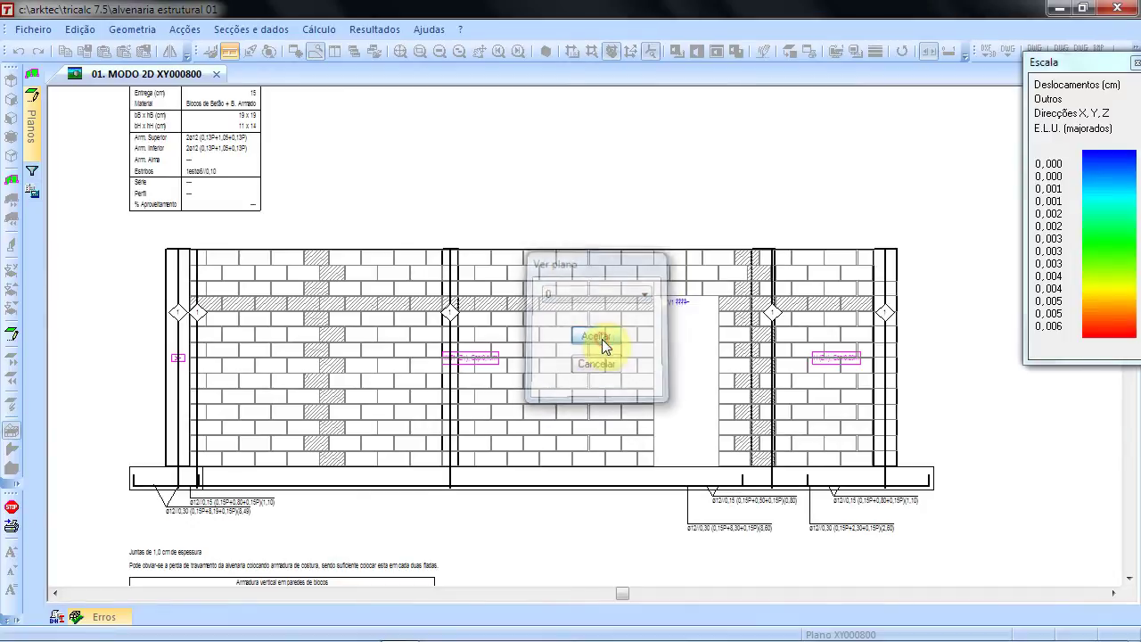
# - Examine the outer wall's blocks, corner and footing reinforcement in the foundation plan, along with its longitudinal and transverse bar labels
pyautogui.scroll(3, 486, 148)
pyautogui.scroll(2, 490, 152)
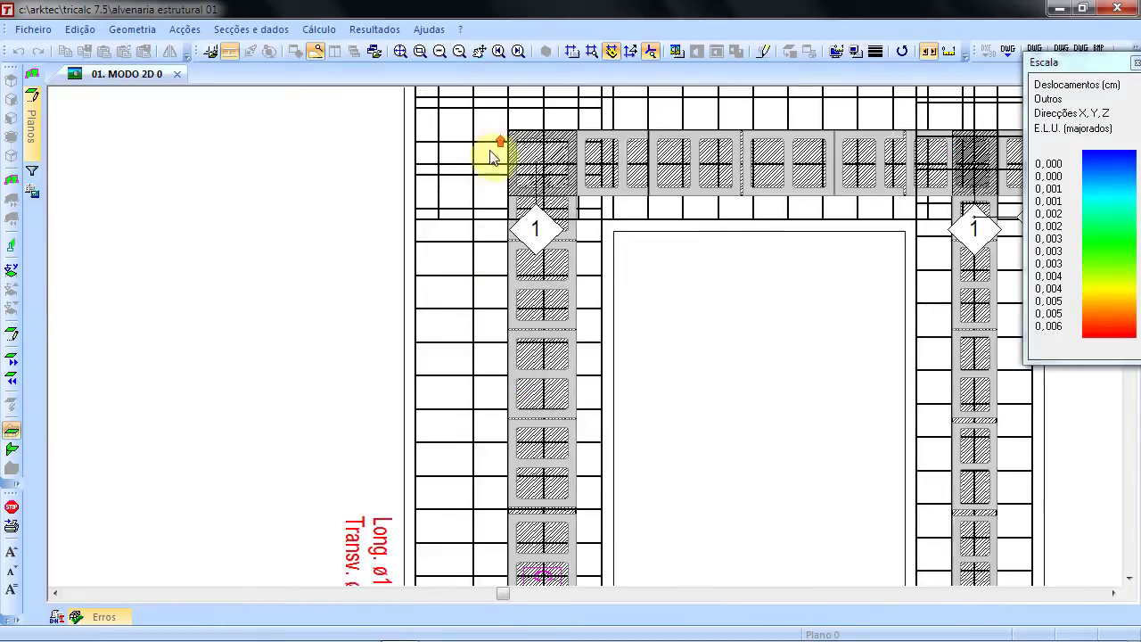
pyautogui.moveTo(491, 313)
pyautogui.mouseDown(button='middle')
pyautogui.moveTo(484, 214)
pyautogui.moveTo(497, 152)
pyautogui.mouseUp(button='middle')
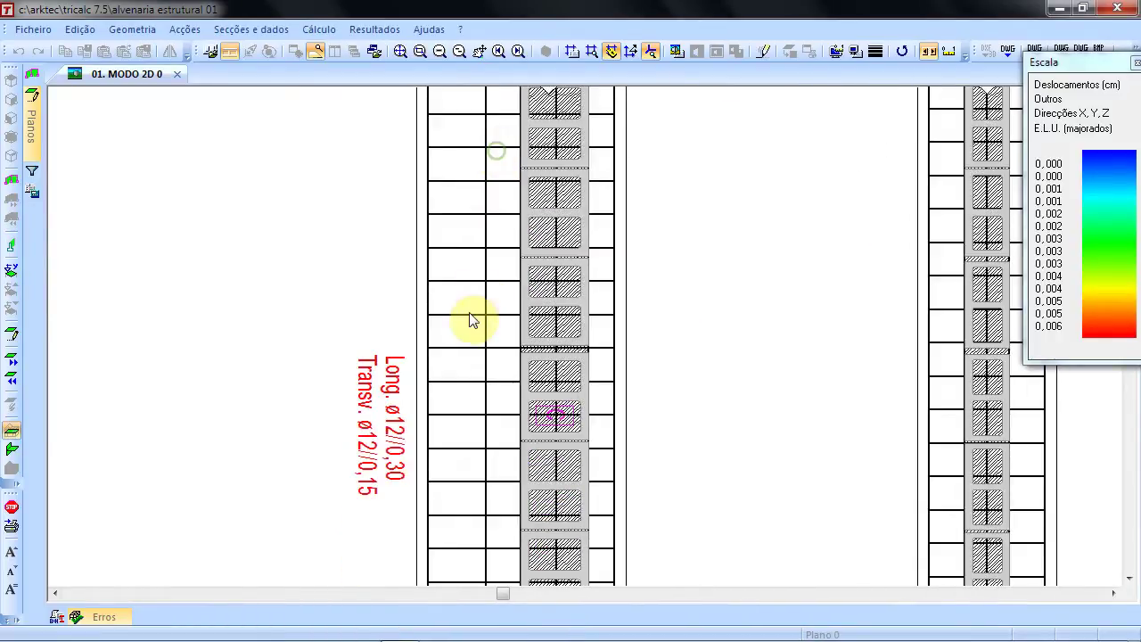
pyautogui.scroll(1, 473, 318)
pyautogui.scroll(-4, 588, 383)
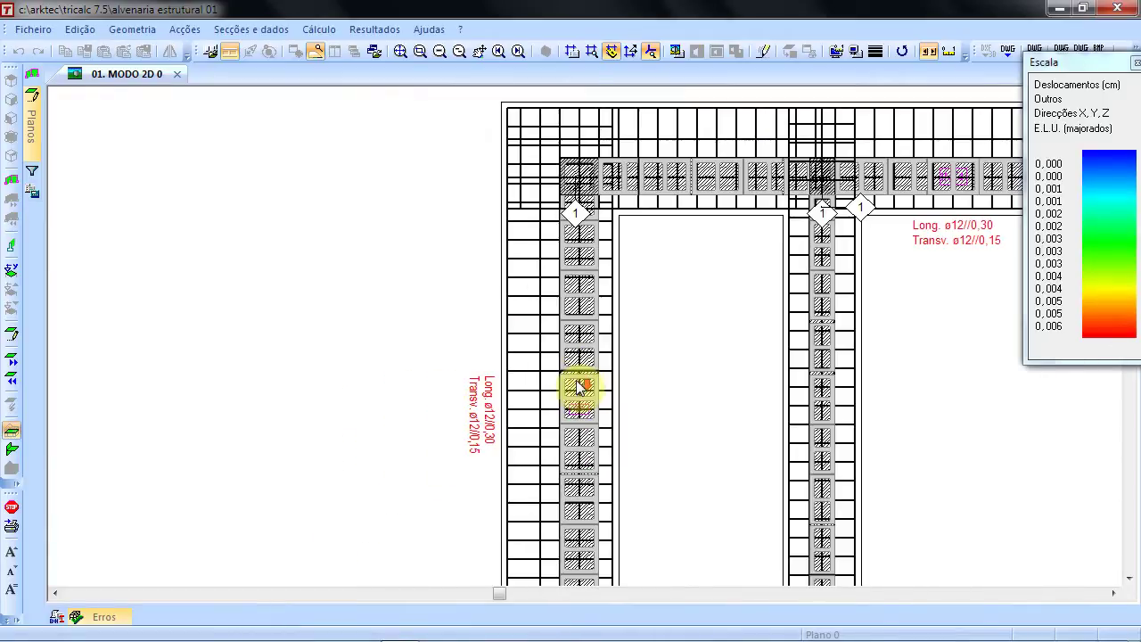
pyautogui.scroll(-1, 528, 403)
pyautogui.scroll(3, 563, 419)
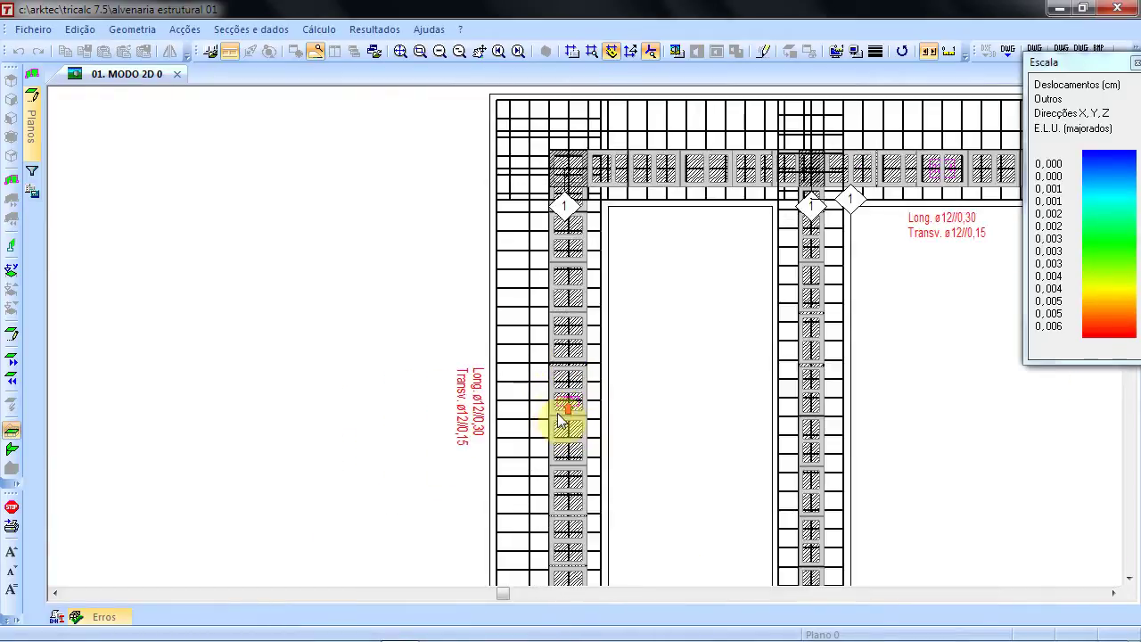
pyautogui.scroll(4, 617, 399)
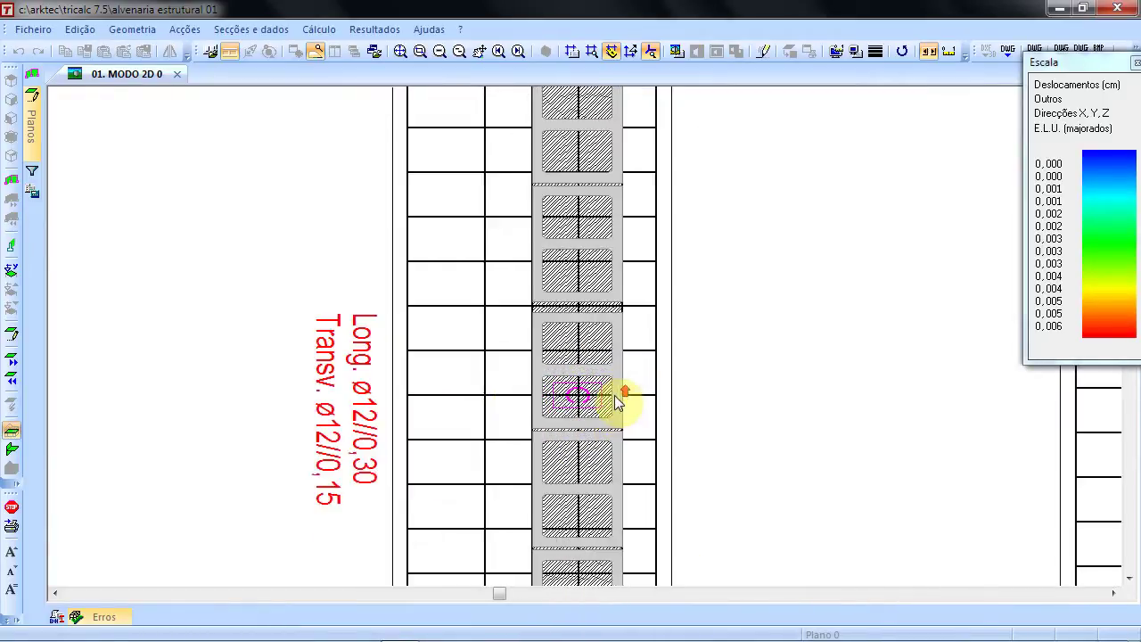
pyautogui.scroll(-2, 541, 266)
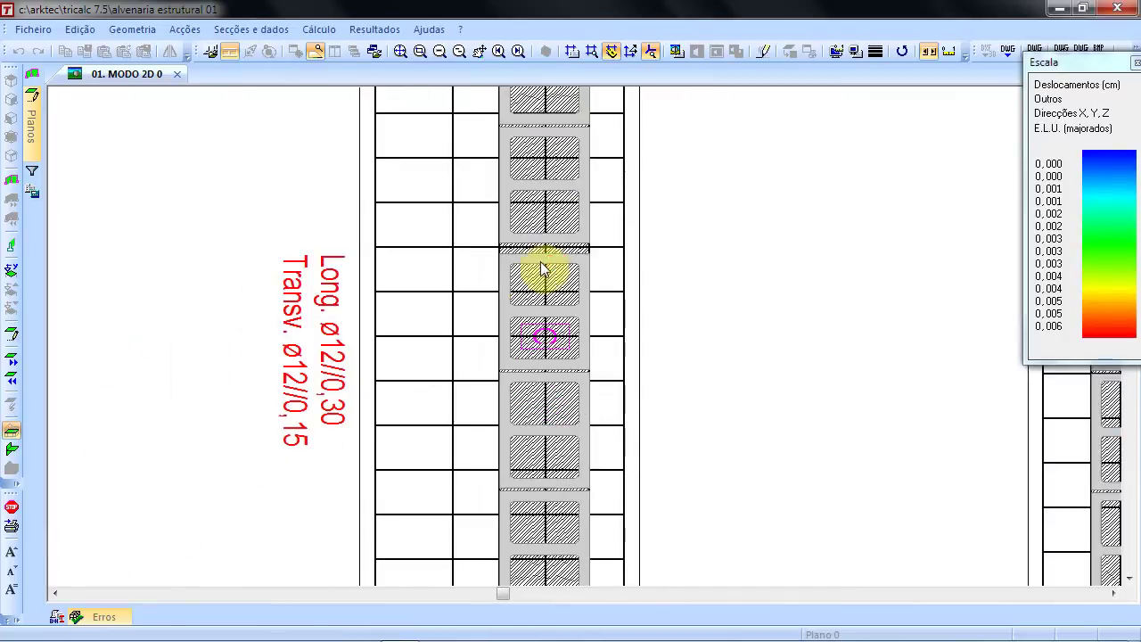
# - Inspect the hollow block cells and mortar joints along the outer wall in the plan of plane 0
pyautogui.scroll(1, 568, 217)
pyautogui.scroll(1, 568, 218)
pyautogui.scroll(1, 566, 221)
pyautogui.scroll(-2, 563, 222)
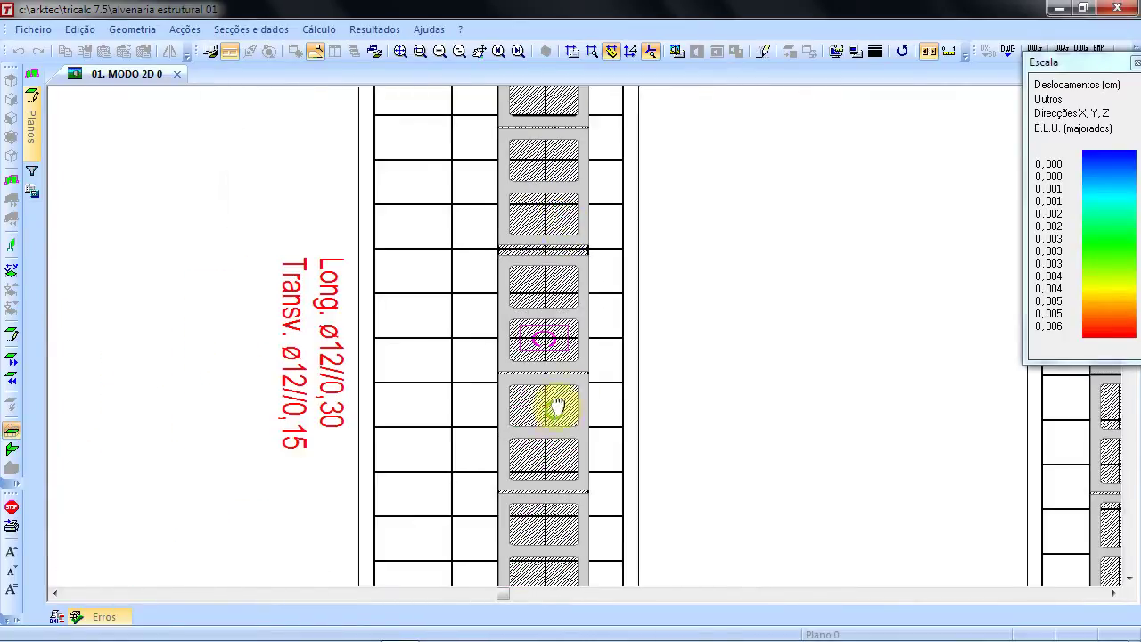
pyautogui.moveTo(555, 417); pyautogui.dragTo(585, 313, button='middle')
pyautogui.scroll(3, 590, 357)
pyautogui.scroll(-3, 573, 366)
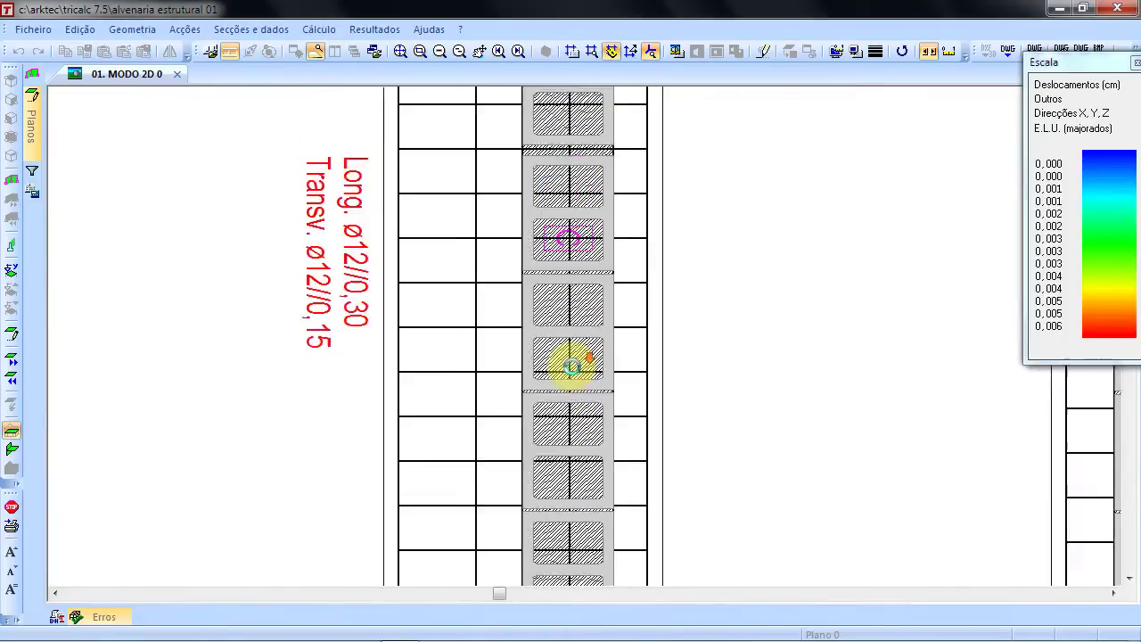
pyautogui.scroll(3, 573, 189)
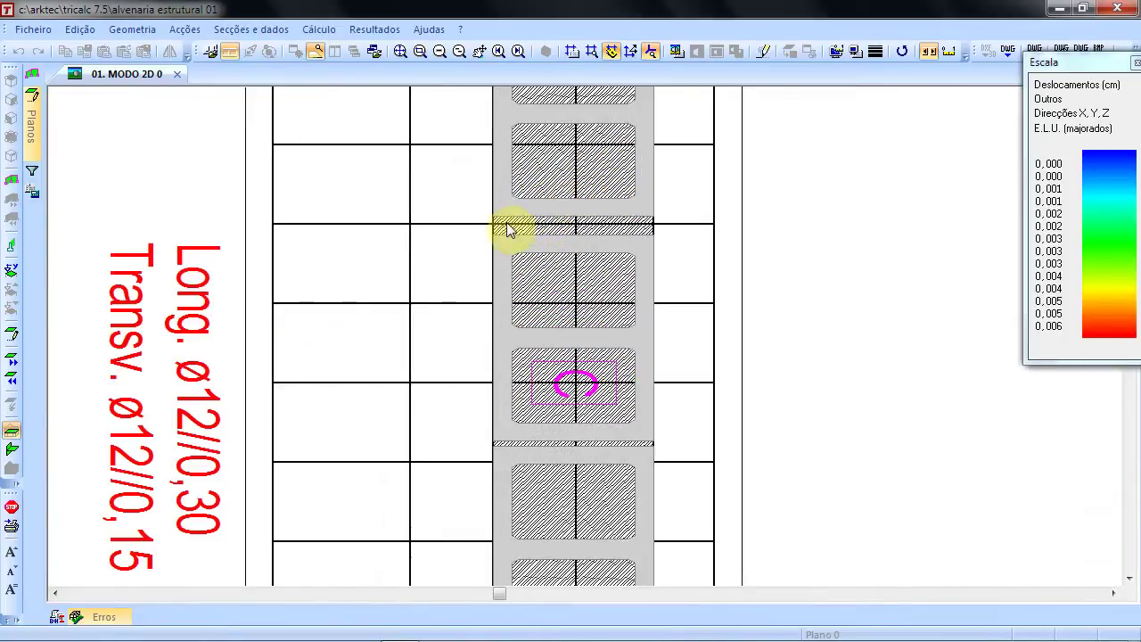
pyautogui.scroll(-4, 634, 179)
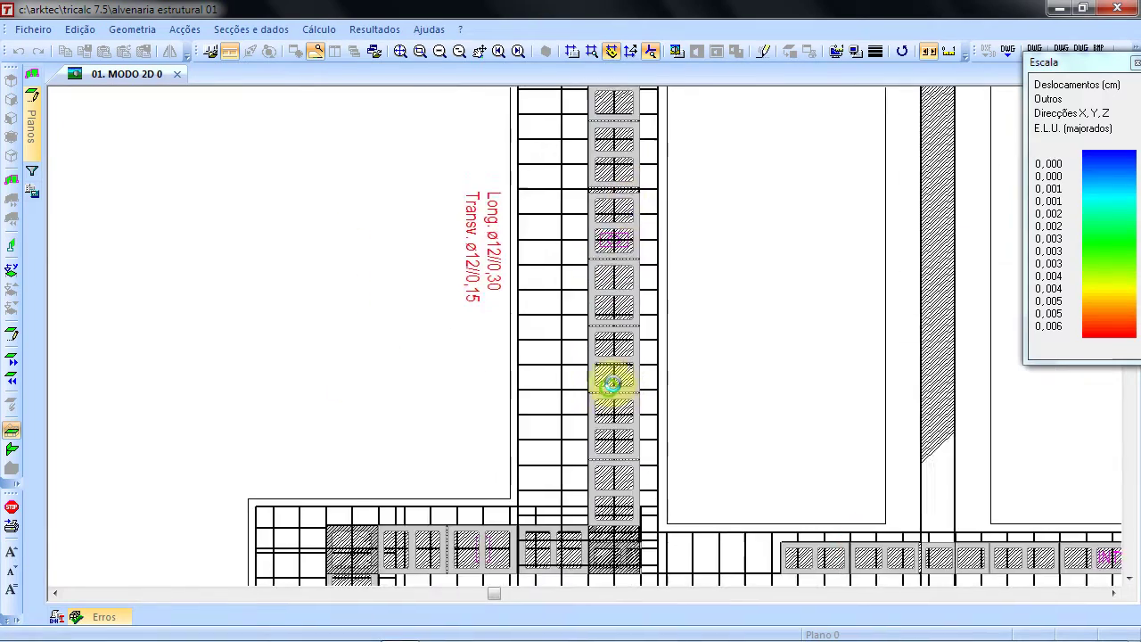
# - Examine the block cells near the outer wall's lower junction and the overall footing and wall layout
pyautogui.moveTo(611, 395); pyautogui.dragTo(624, 262, button='middle')
pyautogui.scroll(4, 637, 321)
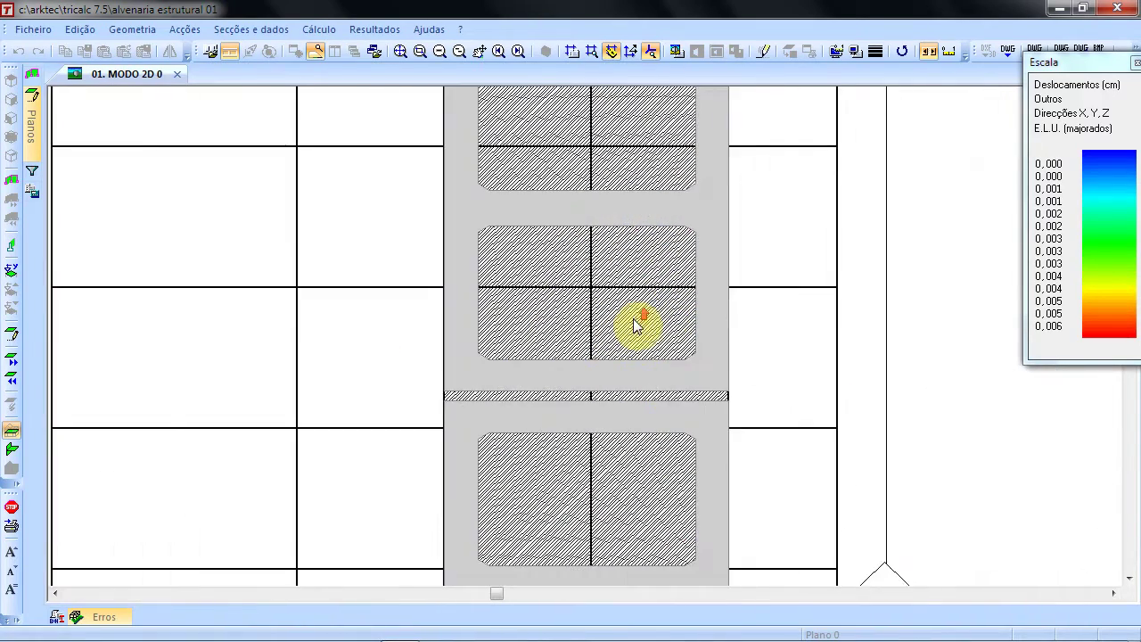
pyautogui.scroll(-4, 638, 325)
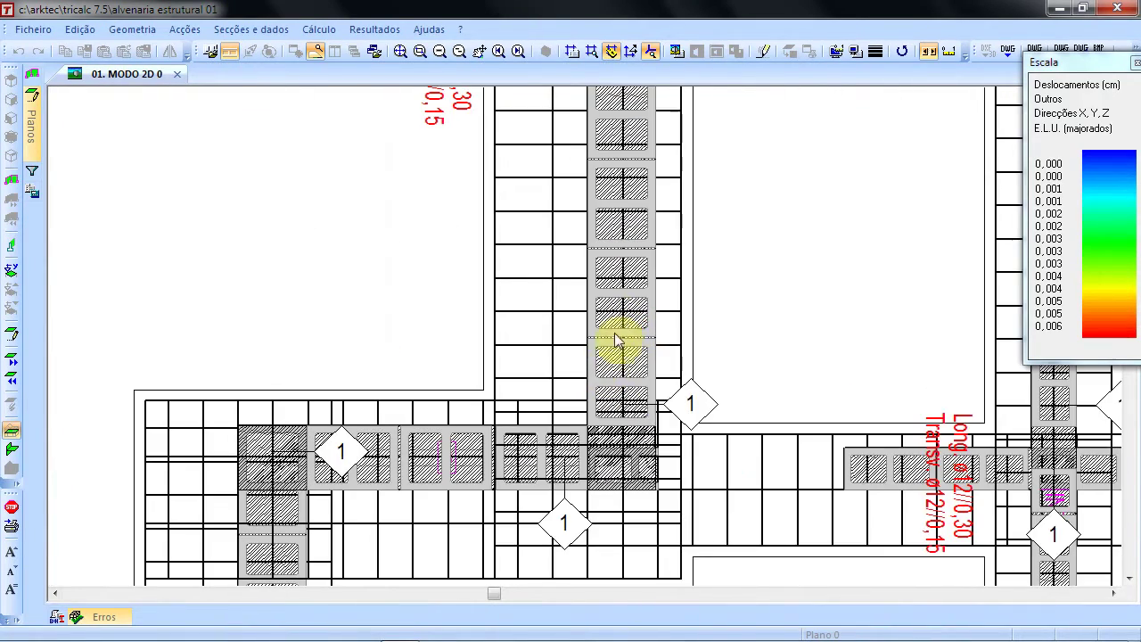
pyautogui.scroll(-3, 610, 354)
pyautogui.scroll(-3, 473, 377)
pyautogui.scroll(-5, 599, 369)
# - Set the masonry walls' plan detailing to draw the even course (Desenhar fiada par) in the drawing options
pyautogui.rightClick(398, 153)
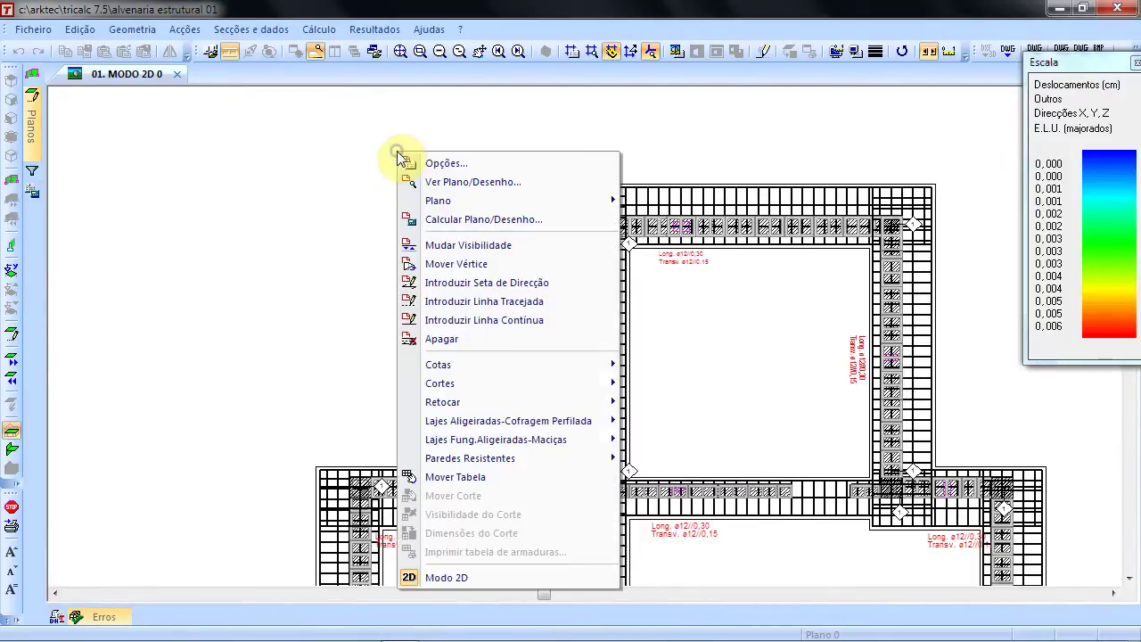
pyautogui.click(450, 164)
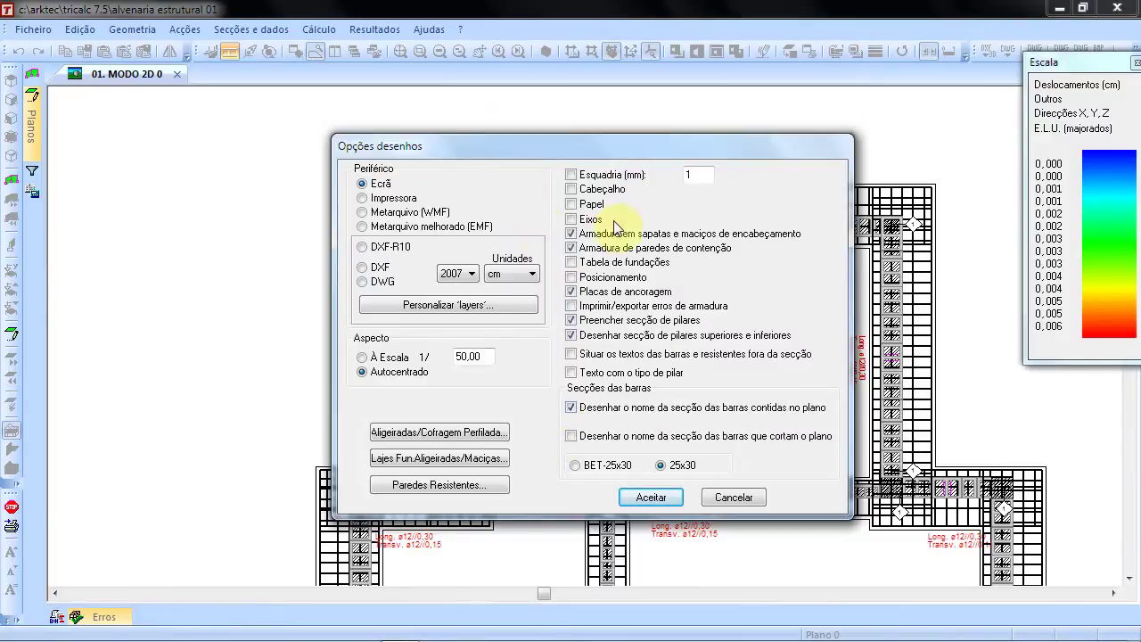
pyautogui.click(493, 484)
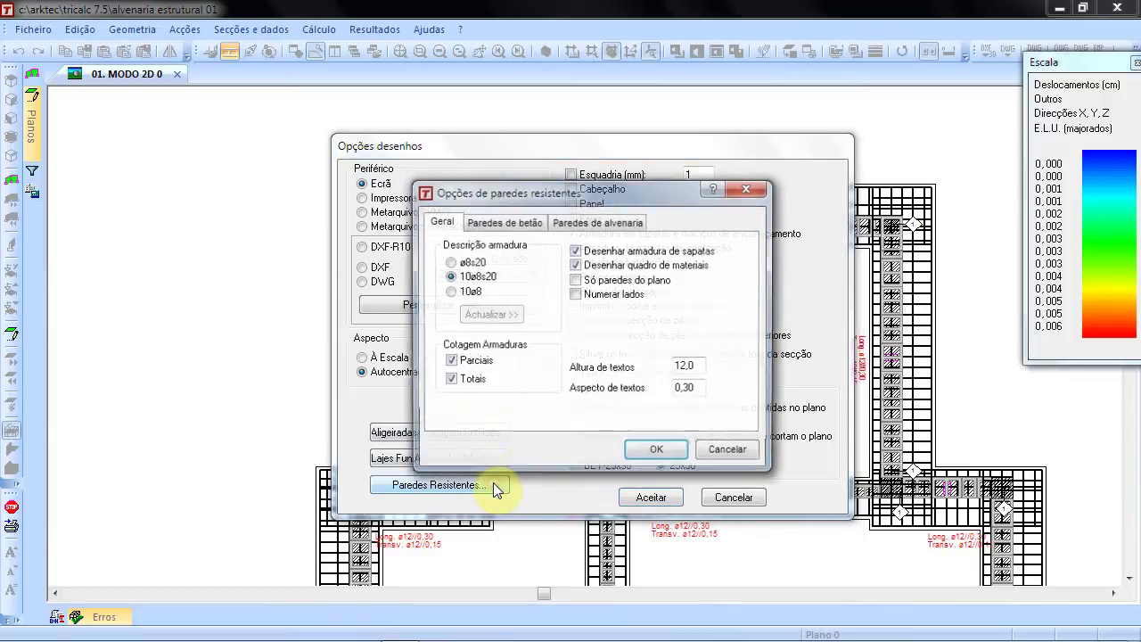
pyautogui.click(565, 224)
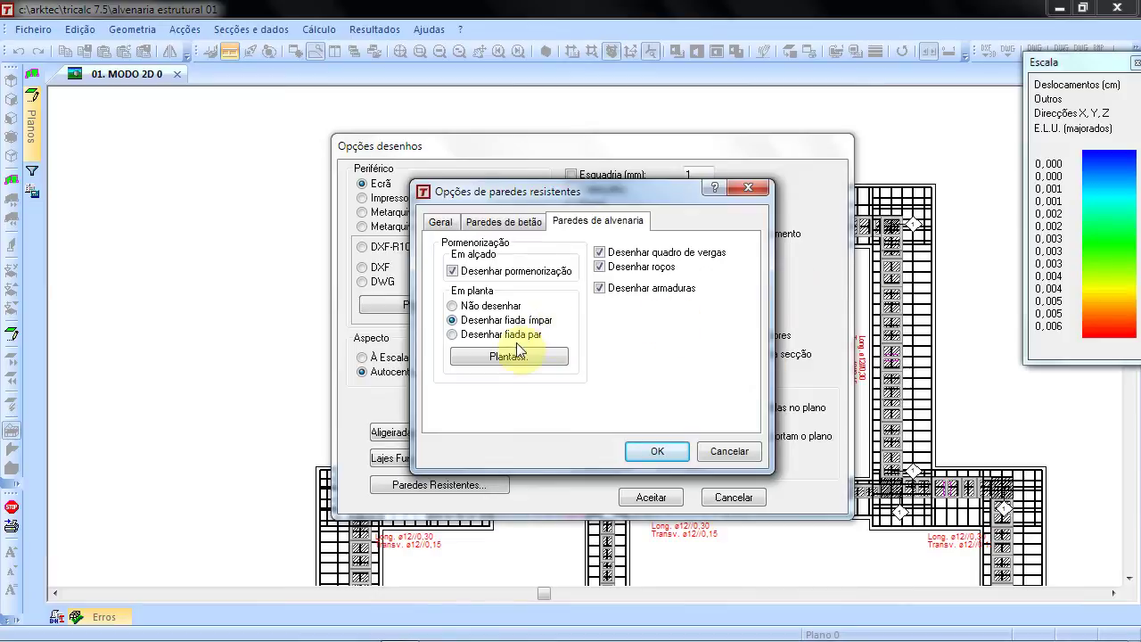
pyautogui.click(670, 453)
pyautogui.click(660, 497)
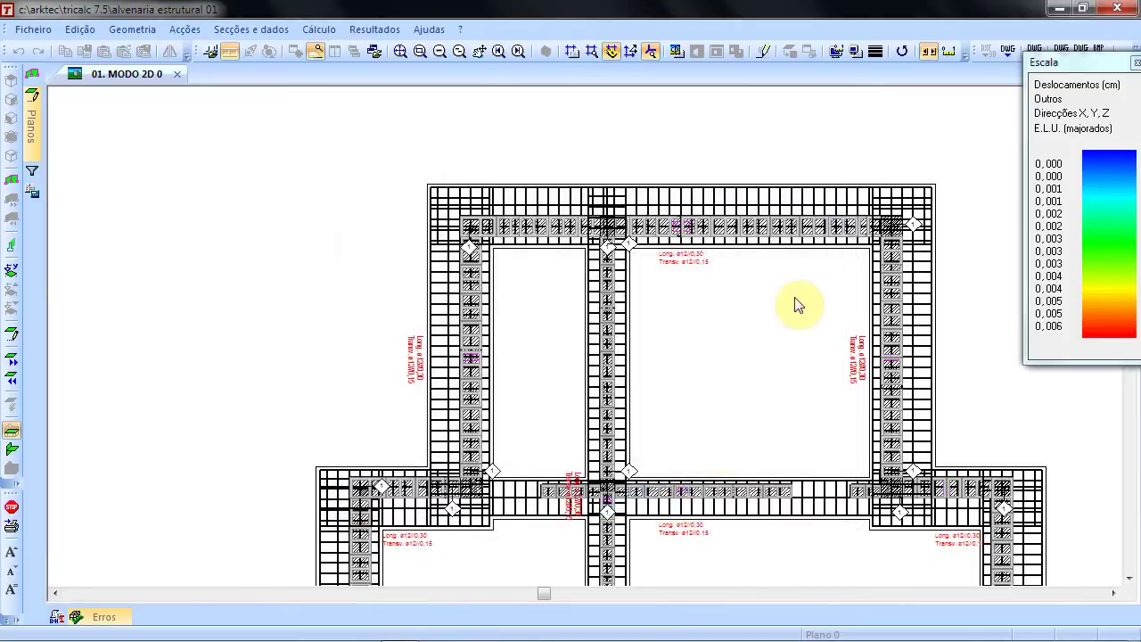
# - Examine the even-course block layout at the corners and wall intersections in the plan of plane 0
pyautogui.click(609, 393)
pyautogui.click(610, 399)
pyautogui.scroll(-3, 609, 400)
pyautogui.scroll(3, 611, 395)
pyautogui.scroll(-3, 612, 395)
pyautogui.scroll(3, 471, 224)
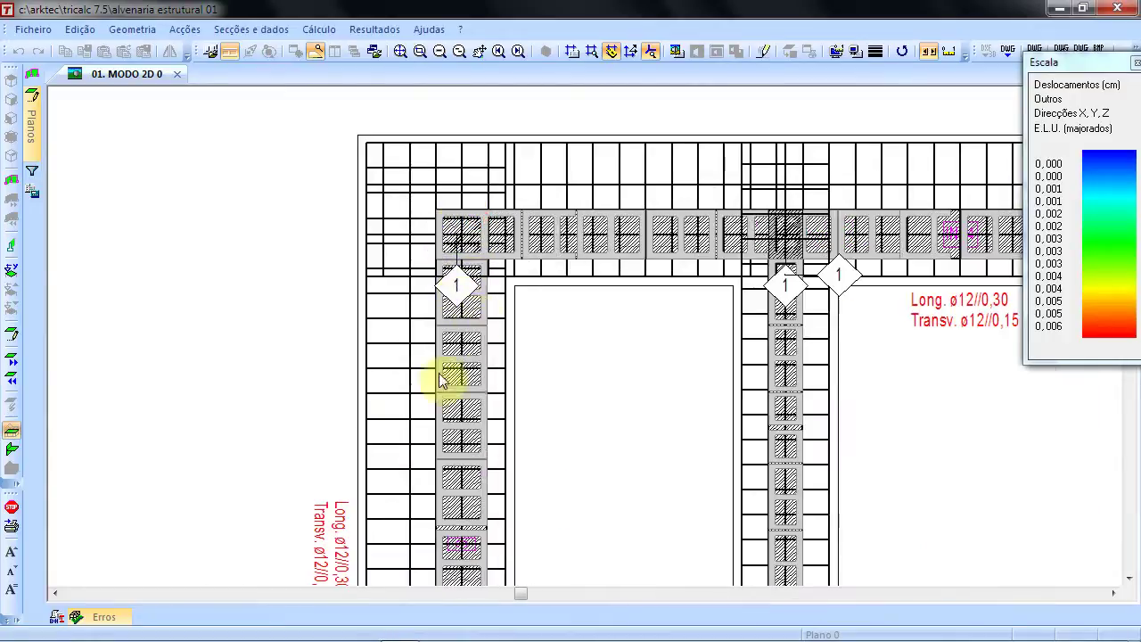
pyautogui.scroll(-2, 481, 403)
pyautogui.moveTo(508, 426); pyautogui.dragTo(531, 260, button='middle')
pyautogui.scroll(-2, 530, 259)
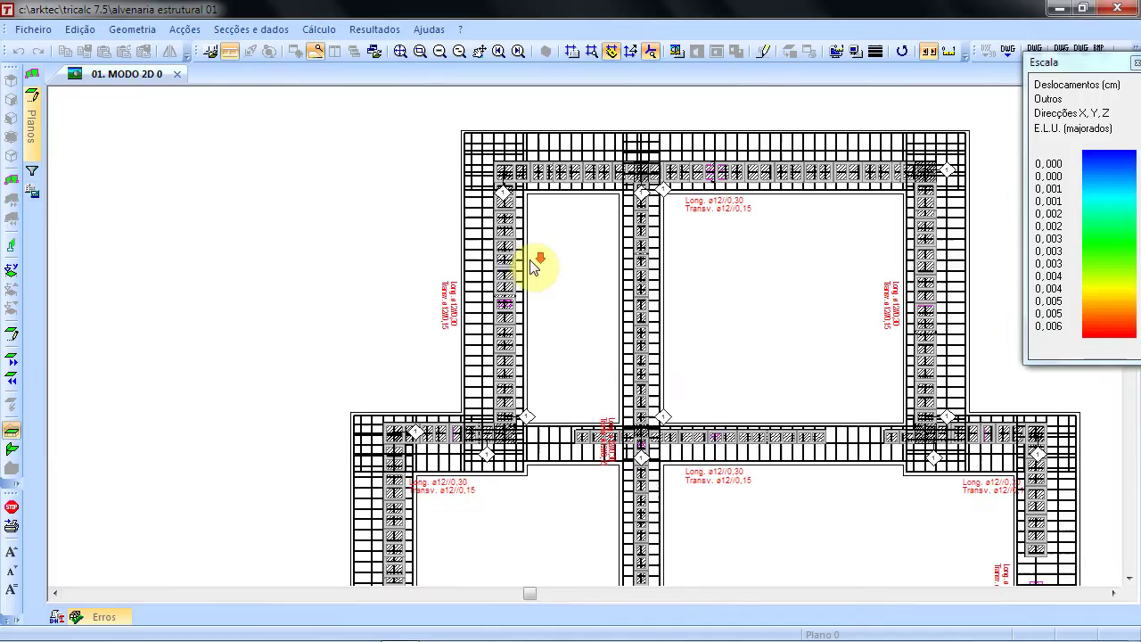
# - Display the plan drawing of plane 180
pyautogui.moveTo(507, 250); pyautogui.dragTo(377, 191, button='middle')
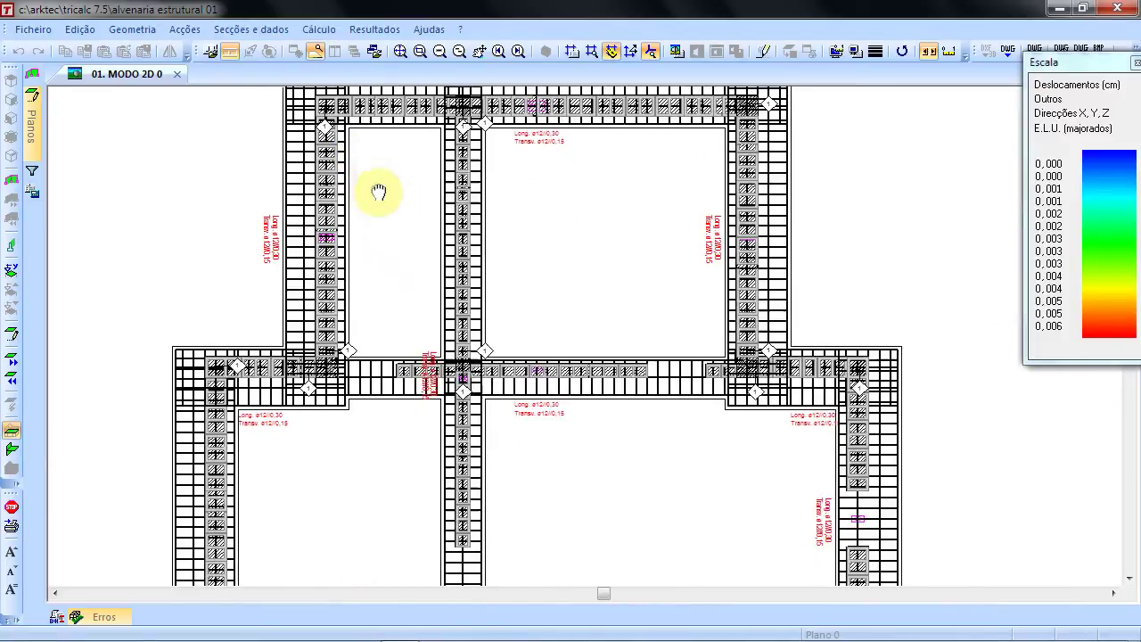
pyautogui.scroll(-2, 390, 199)
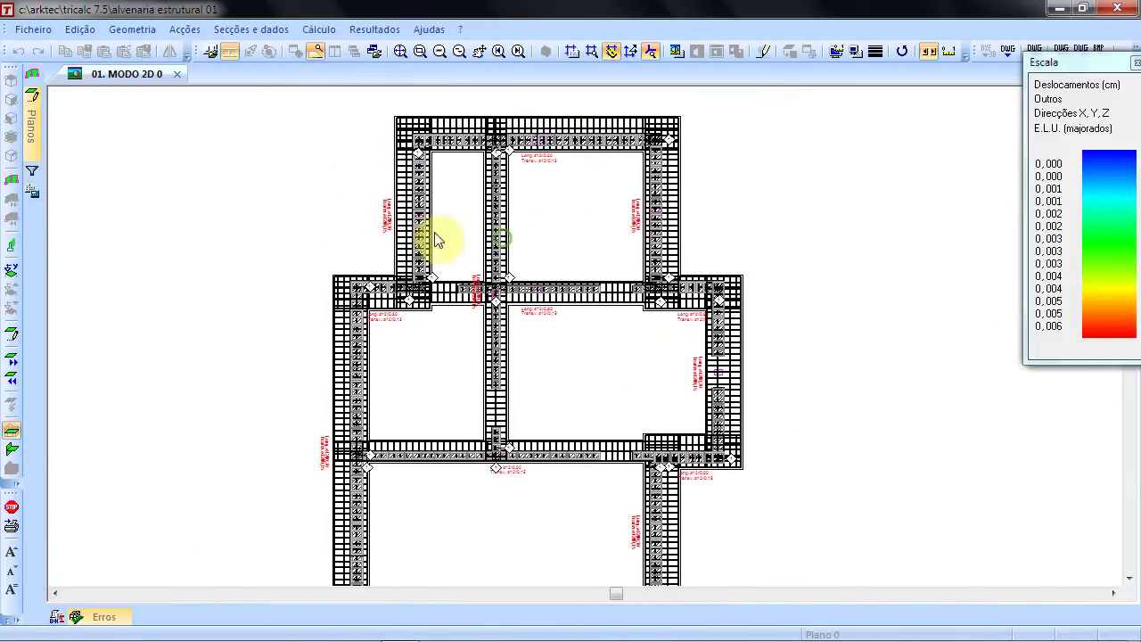
pyautogui.rightClick(285, 170)
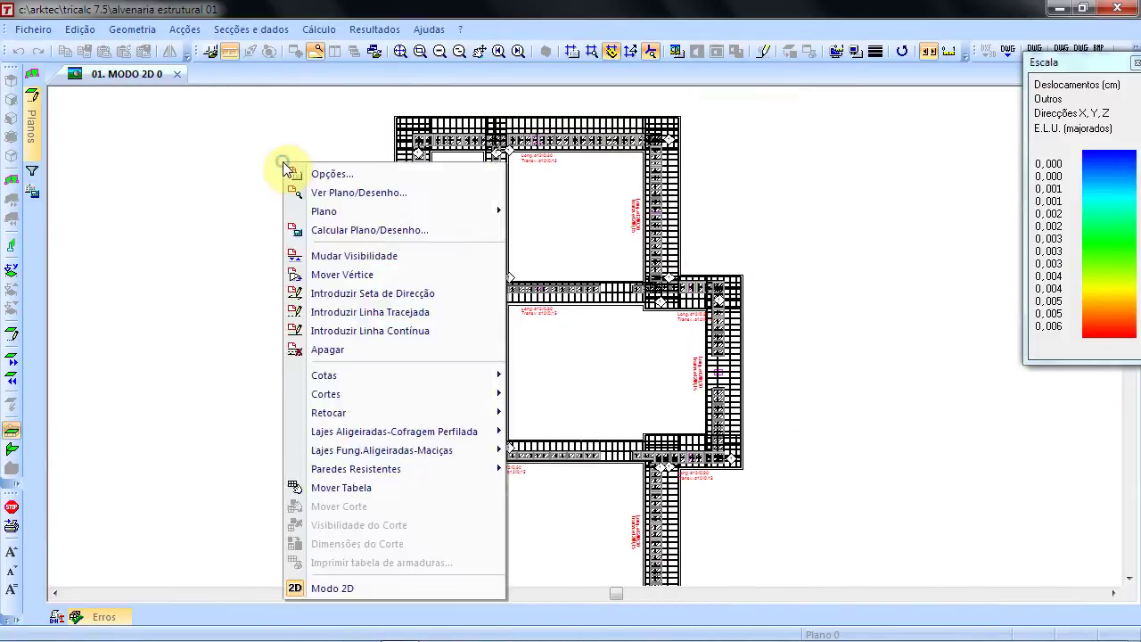
pyautogui.click(312, 188)
pyautogui.click(630, 292)
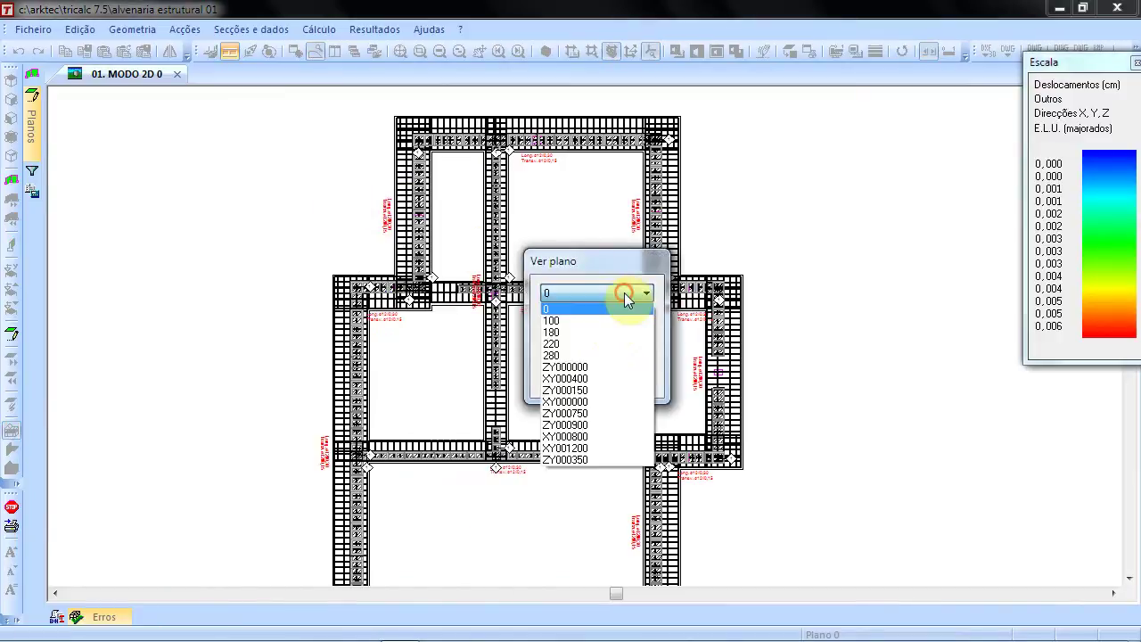
pyautogui.click(607, 333)
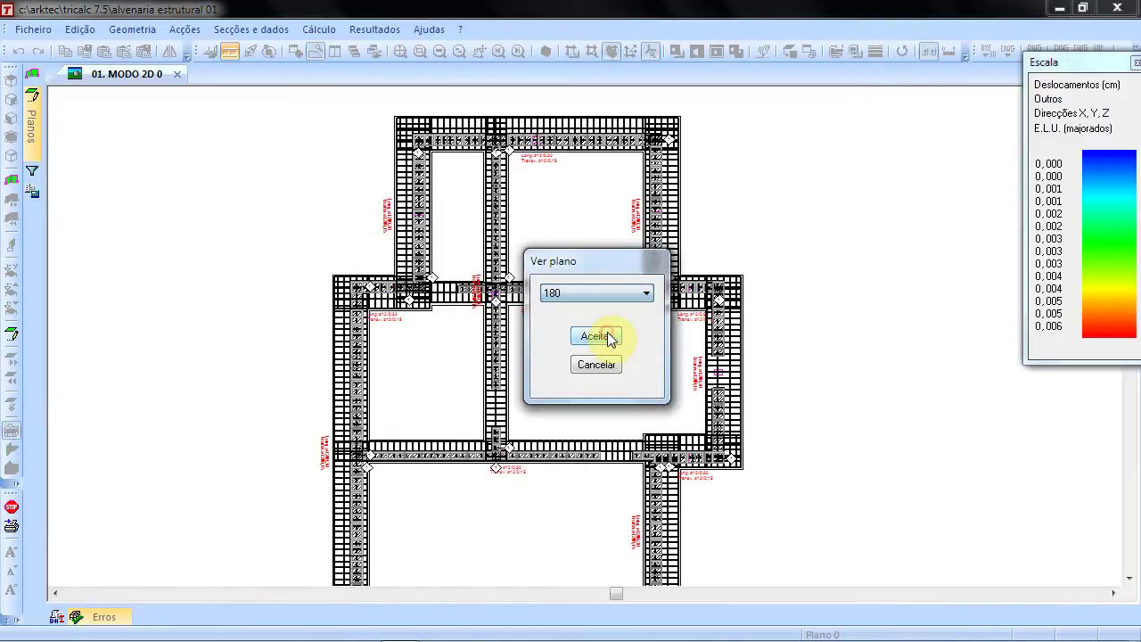
pyautogui.click(610, 334)
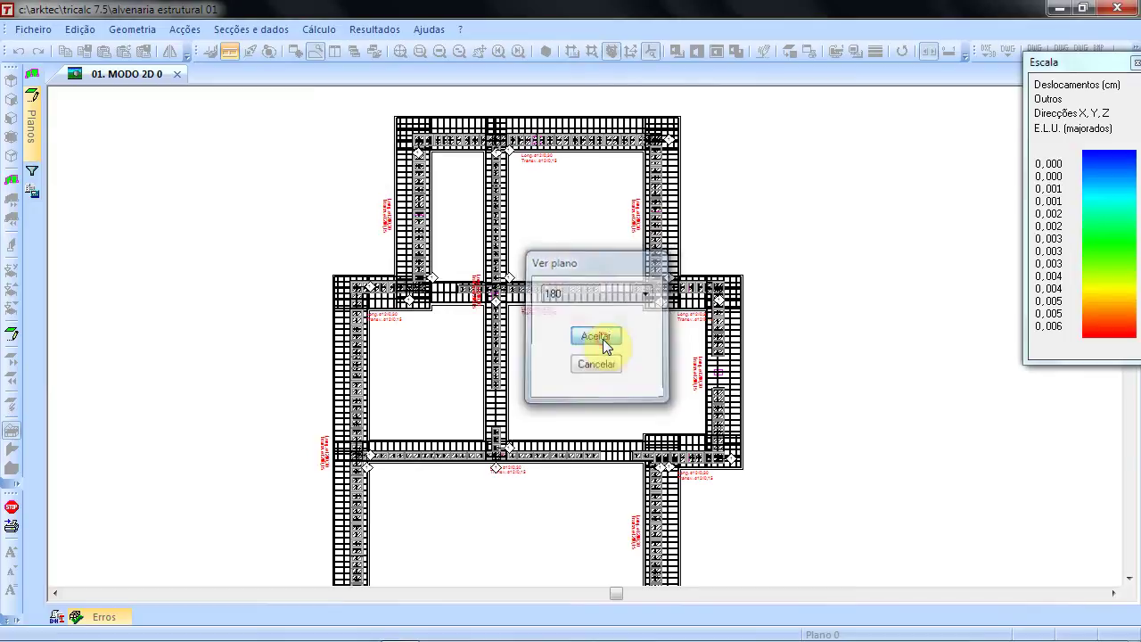
# - Examine the wall layout at plane 180 and display the plan drawing of plane 100
pyautogui.scroll(2, 563, 152)
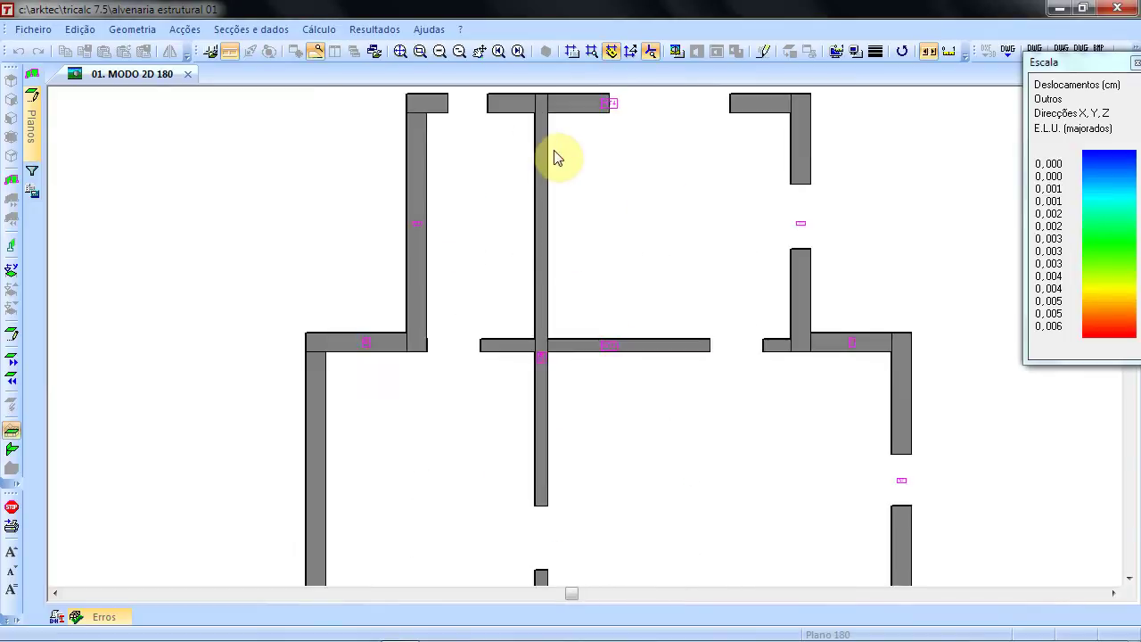
pyautogui.scroll(-1, 556, 158)
pyautogui.rightClick(575, 162)
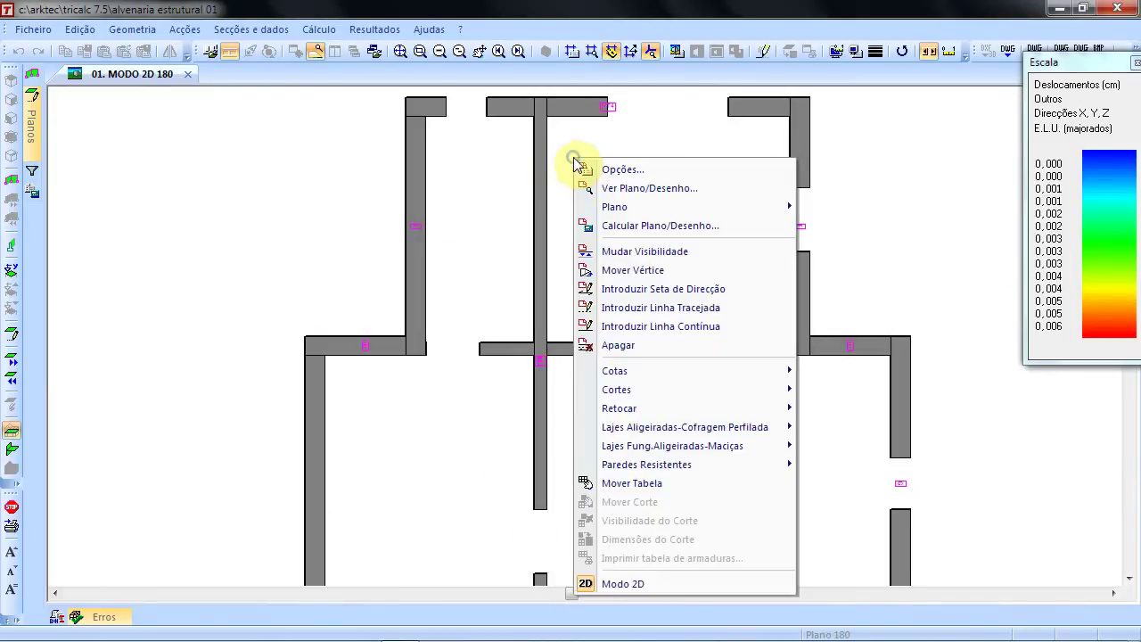
pyautogui.click(611, 188)
pyautogui.click(595, 296)
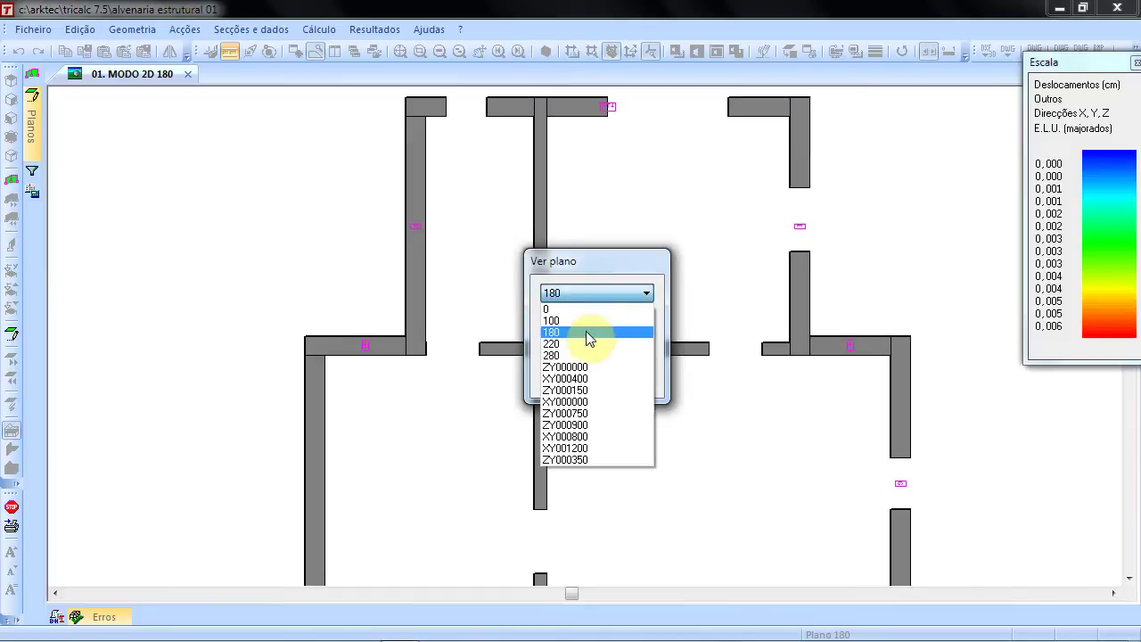
pyautogui.click(591, 322)
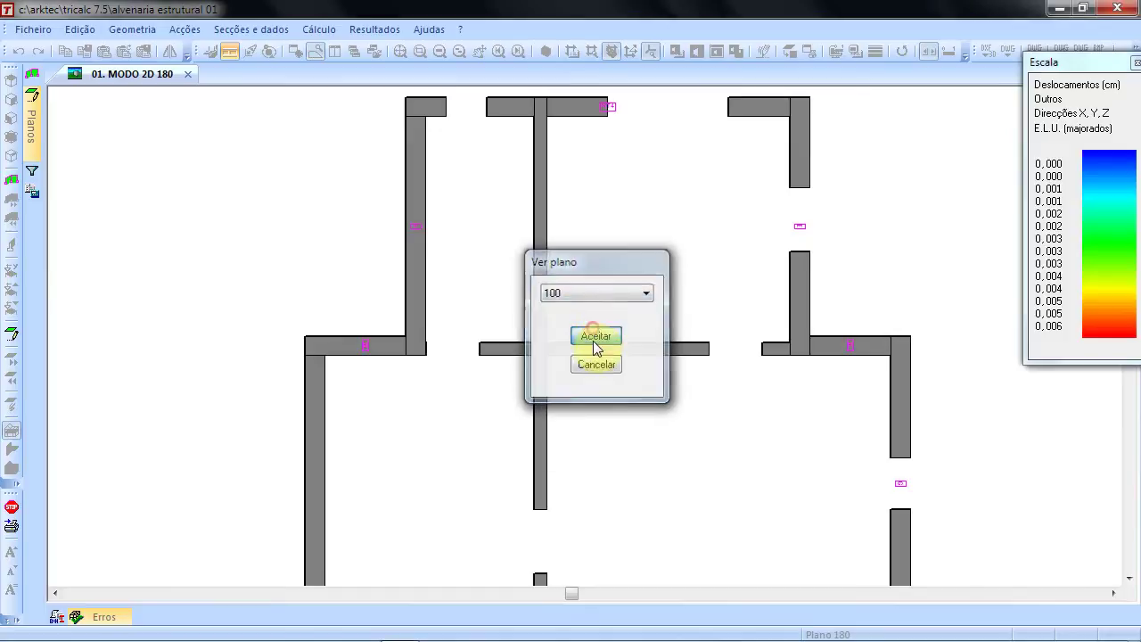
pyautogui.click(591, 334)
# - Leave the 2D drawing mode (Modo 2D) and return to the 3D view of the model
pyautogui.rightClick(603, 170)
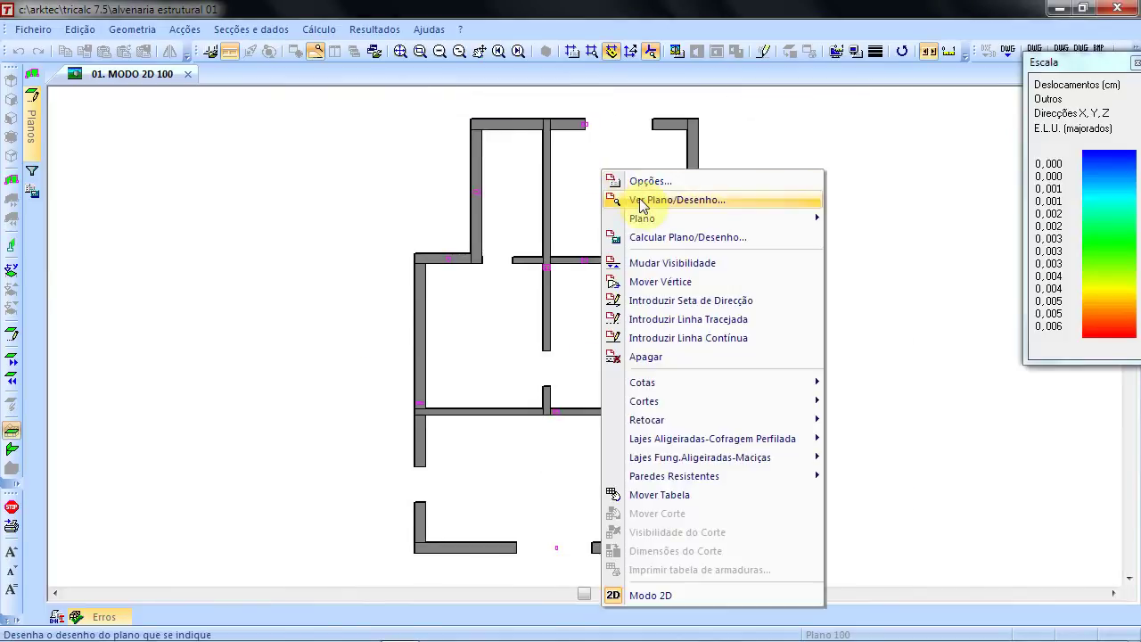
pyautogui.moveTo(643, 219)
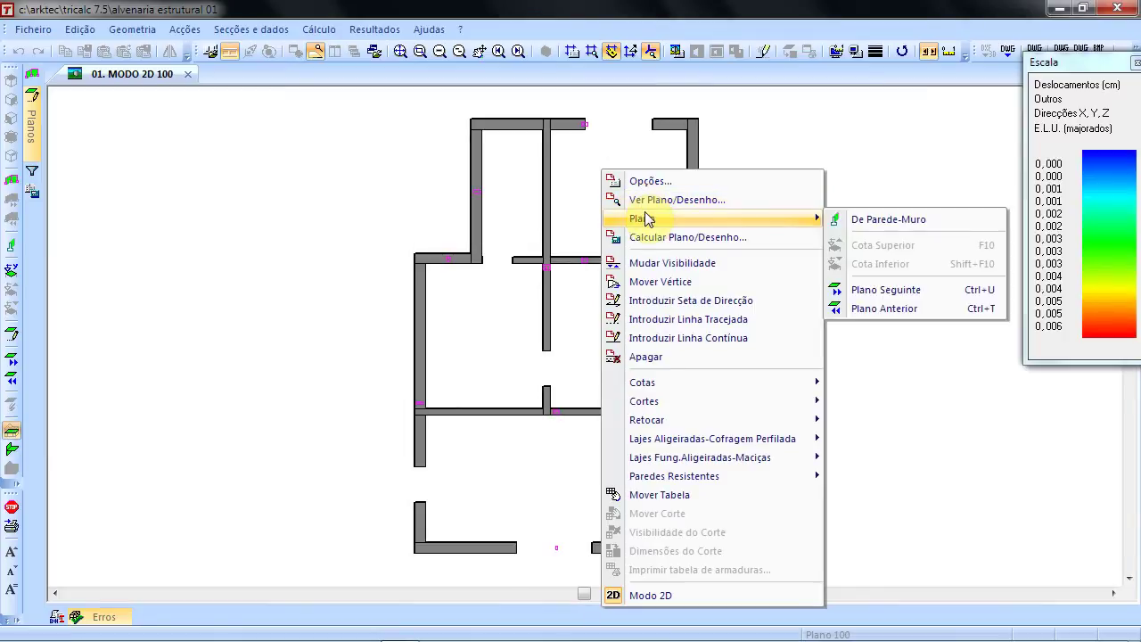
pyautogui.rightClick(520, 205)
pyautogui.rightClick(520, 205)
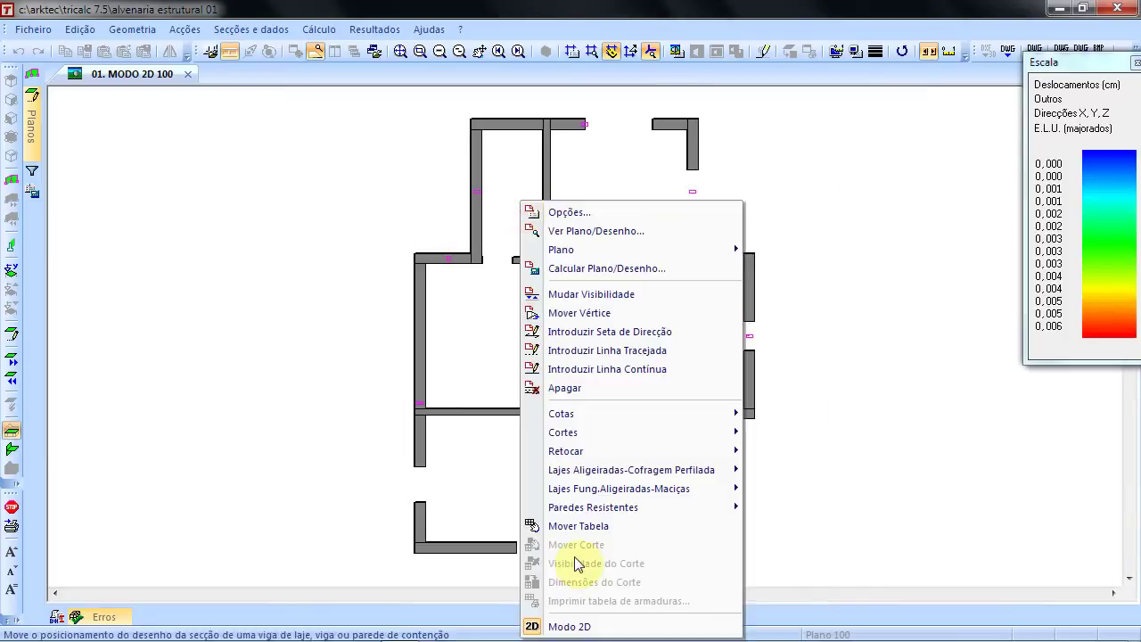
pyautogui.click(455, 430)
pyautogui.rightClick(513, 441)
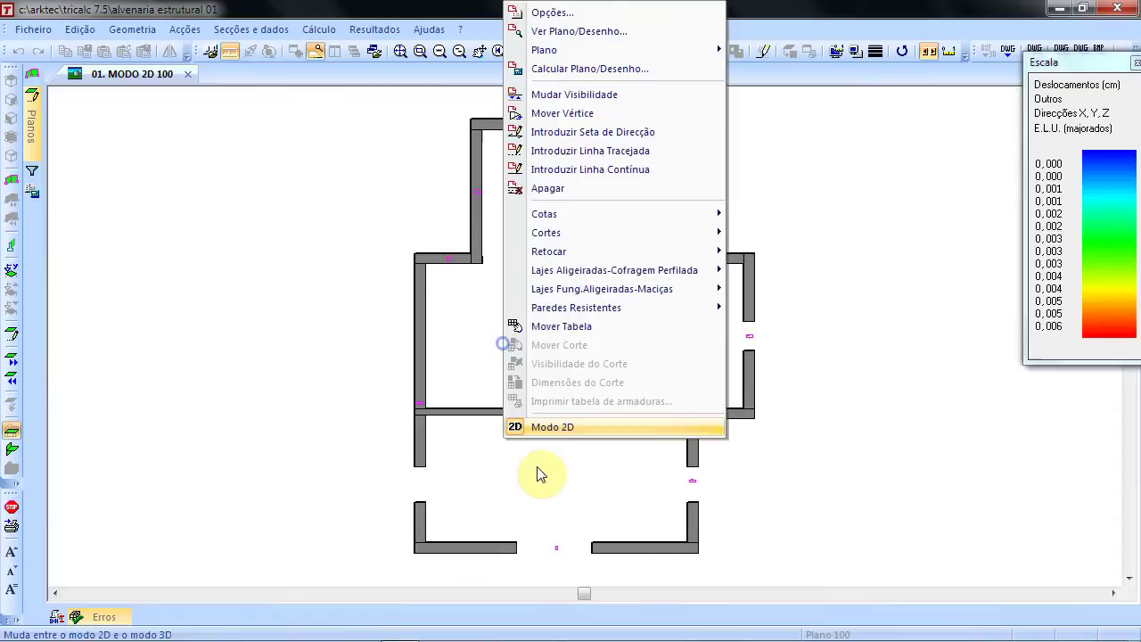
pyautogui.click(574, 431)
pyautogui.click(544, 53)
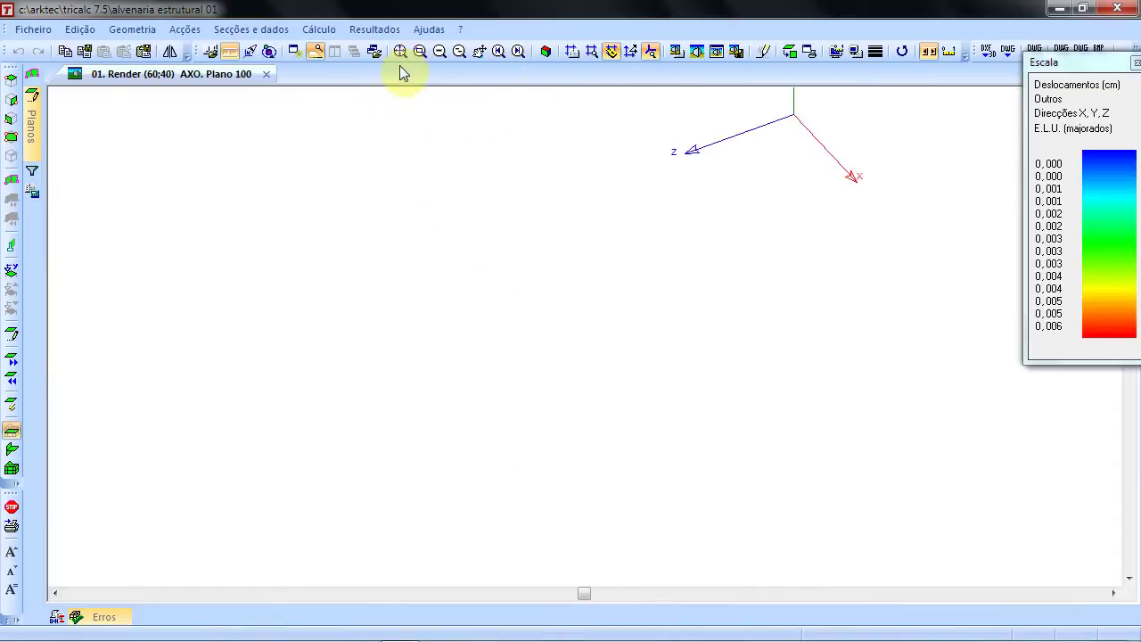
# - Open the recent project alvenaria estrutural 02
pyautogui.rightClick(351, 170)
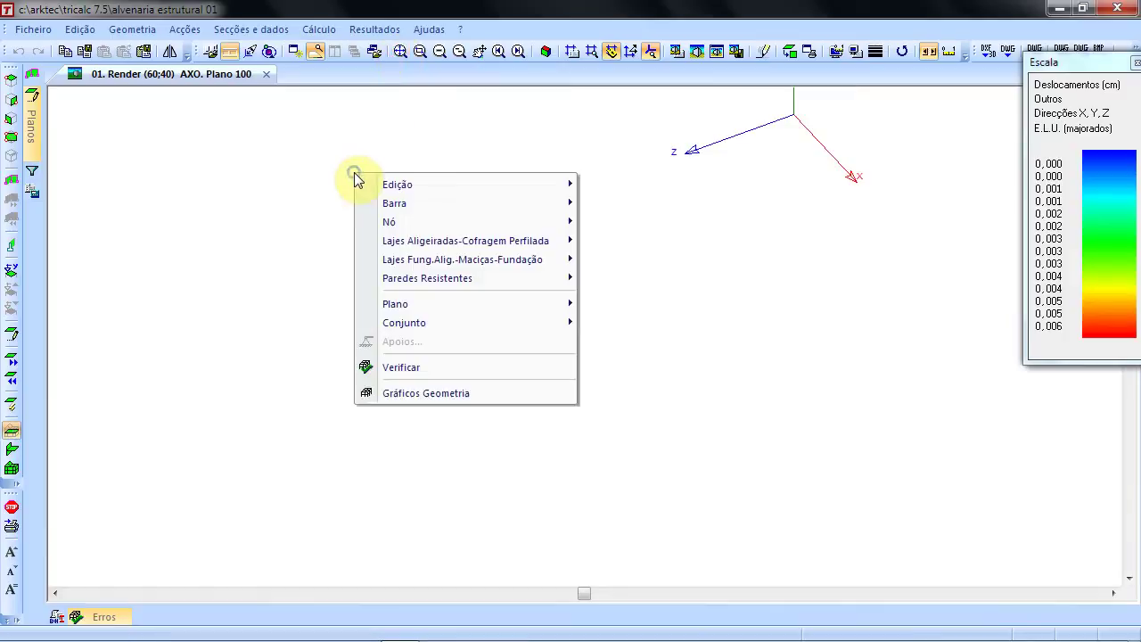
pyautogui.click(308, 169)
pyautogui.click(33, 30)
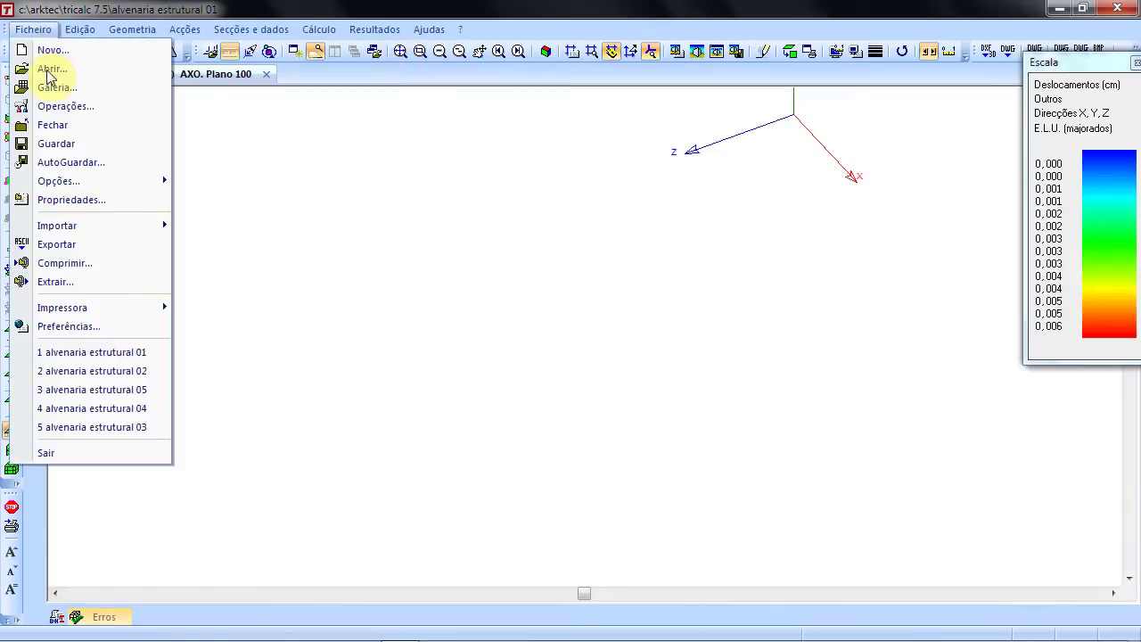
pyautogui.click(107, 372)
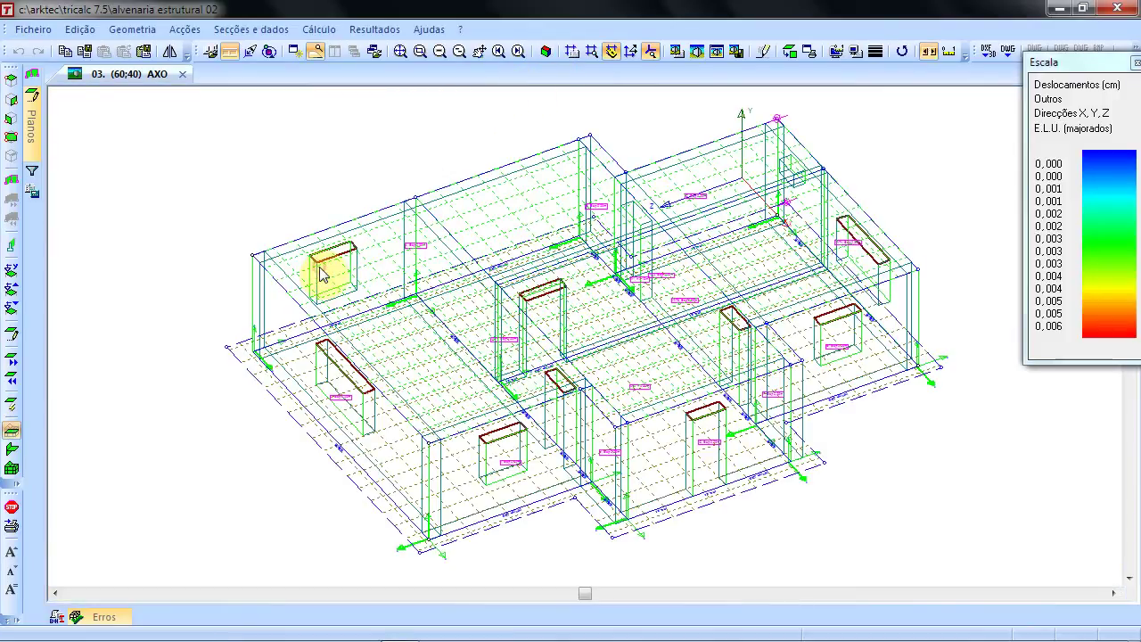
# - Inspect the window opening in the outer wall and display the whole model as a solid render
pyautogui.scroll(5, 321, 272)
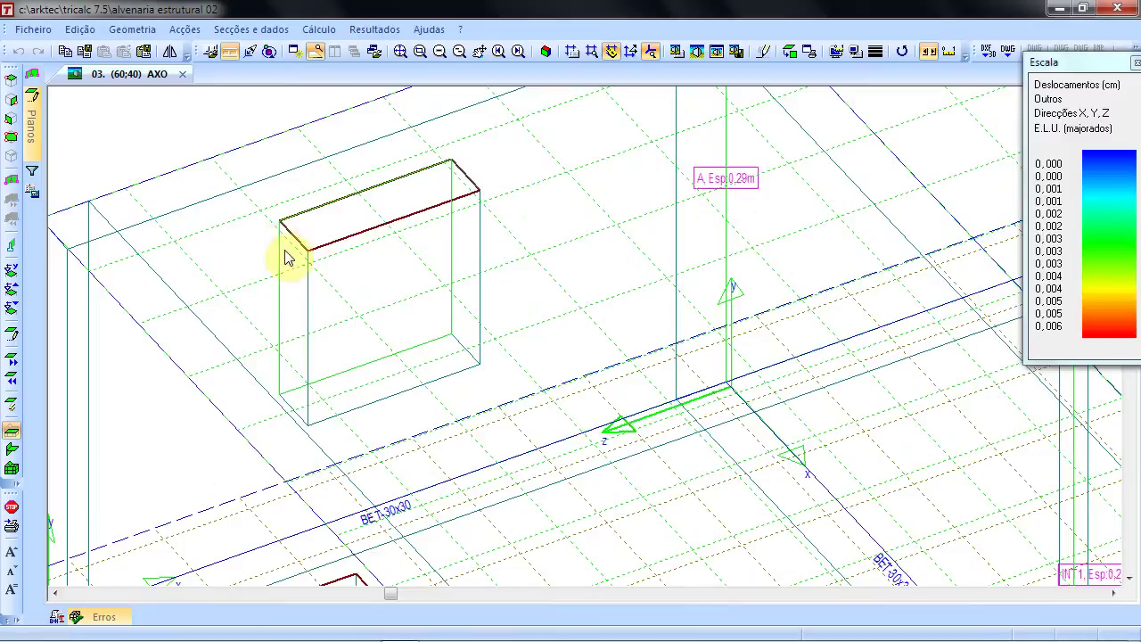
pyautogui.scroll(-6, 294, 247)
pyautogui.click(715, 51)
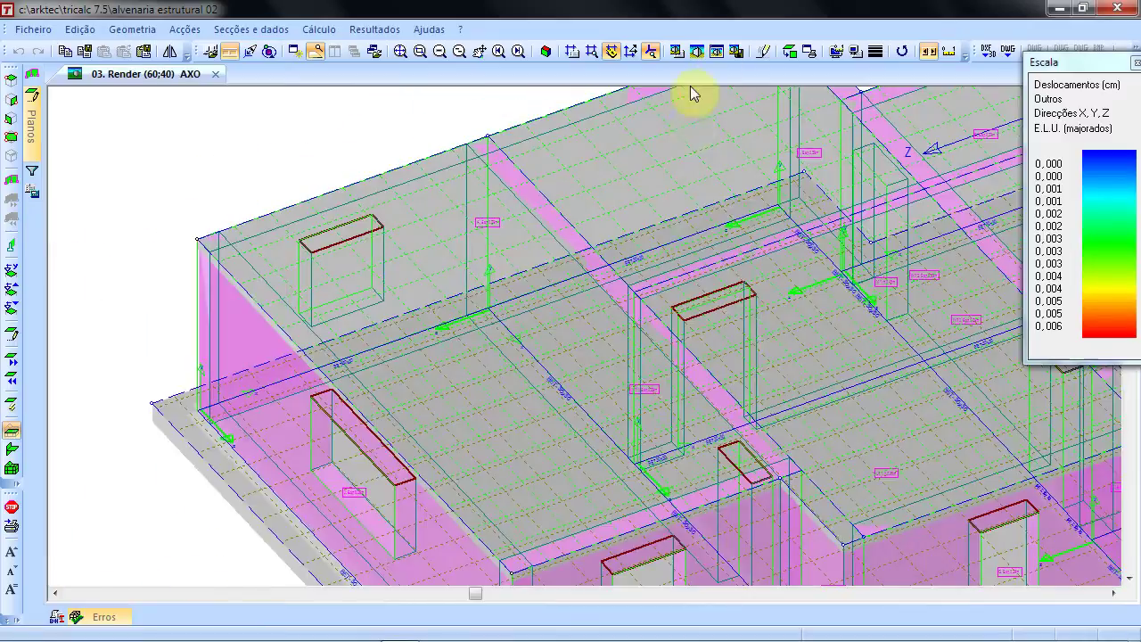
# - Examine the rendered building's walls, openings, lintels and foundation slab from several zooms and angles, ending with the whole model in view
pyautogui.scroll(3, 263, 259)
pyautogui.scroll(-5, 369, 254)
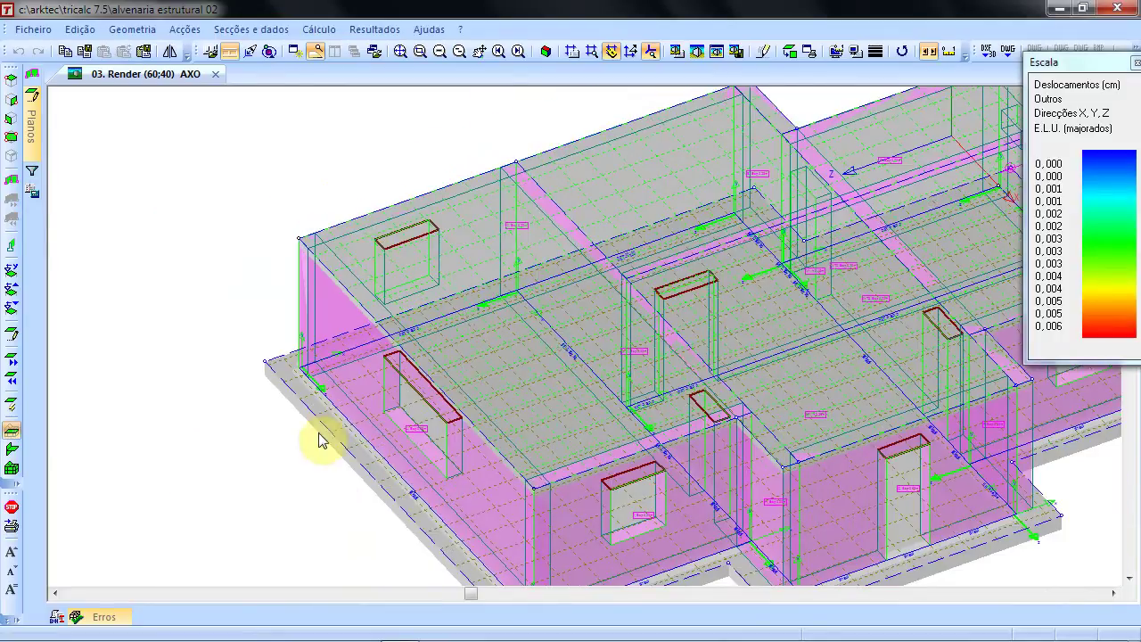
pyautogui.scroll(-2, 363, 452)
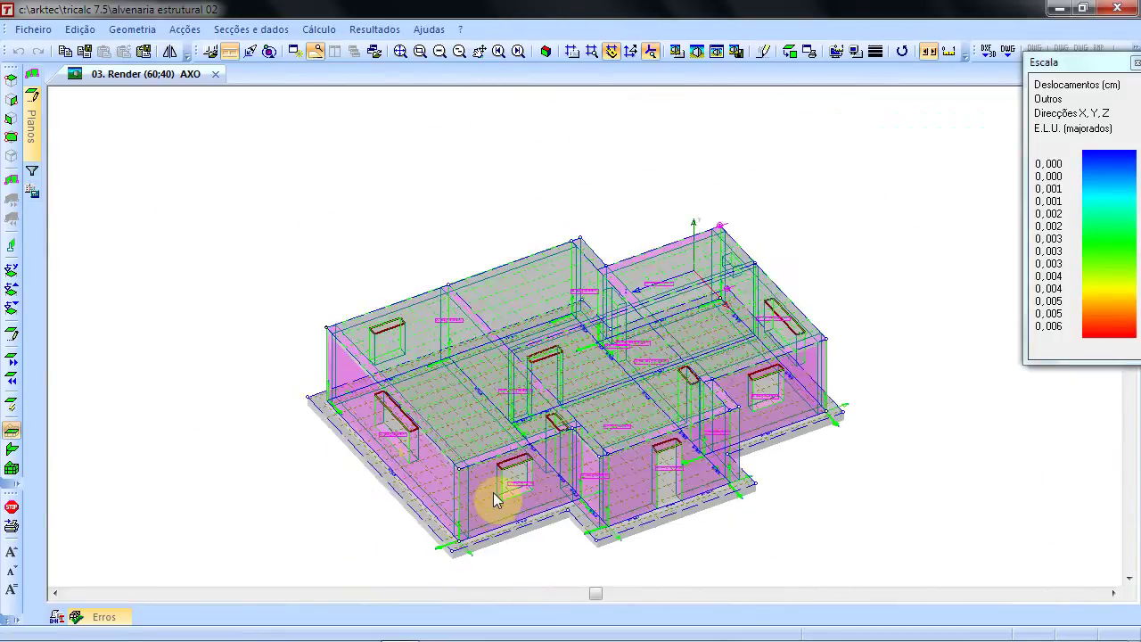
pyautogui.keyDown('ctrl'); pyautogui.scroll(3, 495, 498); pyautogui.keyUp('ctrl')
pyautogui.keyDown('ctrl'); pyautogui.scroll(-4, 395, 507); pyautogui.keyUp('ctrl')
pyautogui.scroll(5, 401, 505)
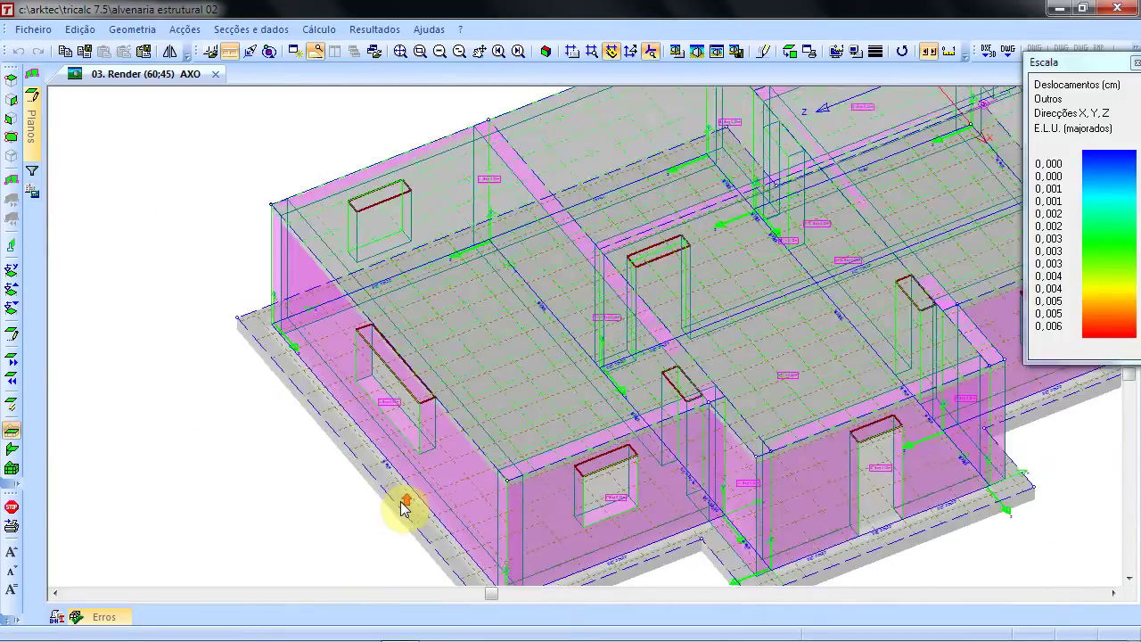
pyautogui.scroll(-5, 410, 502)
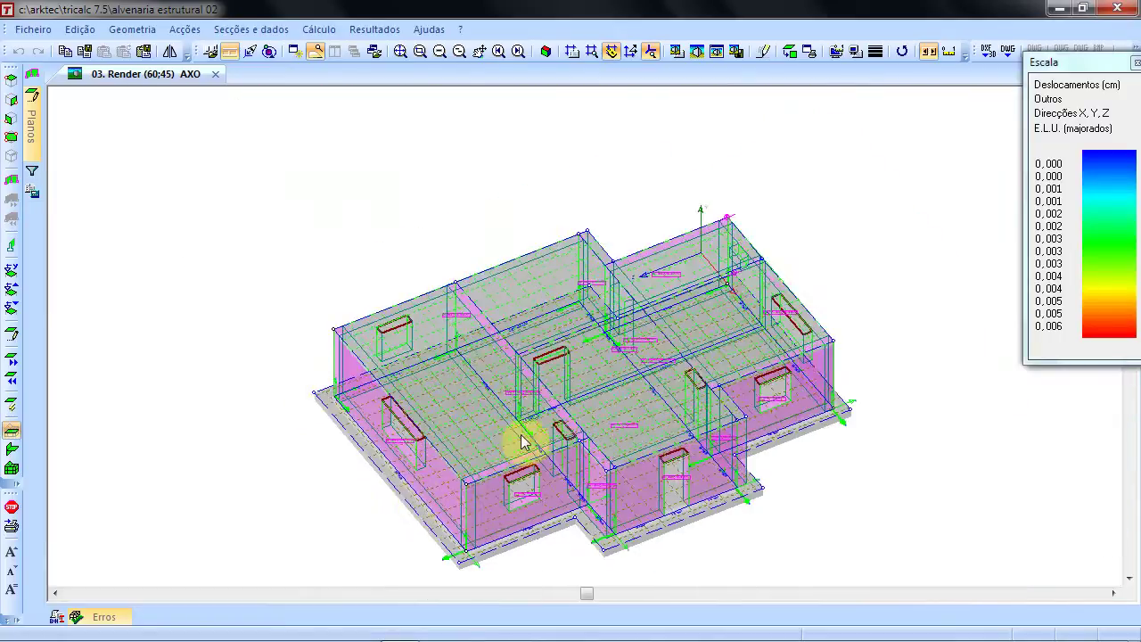
pyautogui.keyDown('ctrl'); pyautogui.scroll(2, 527, 437); pyautogui.keyUp('ctrl')
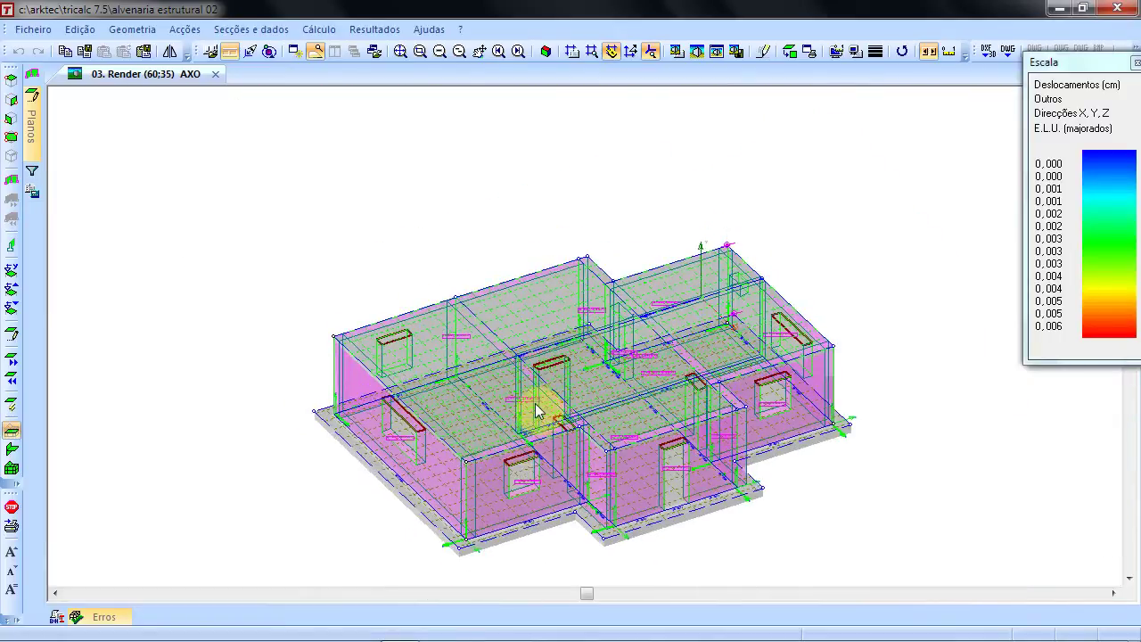
pyautogui.click(401, 50)
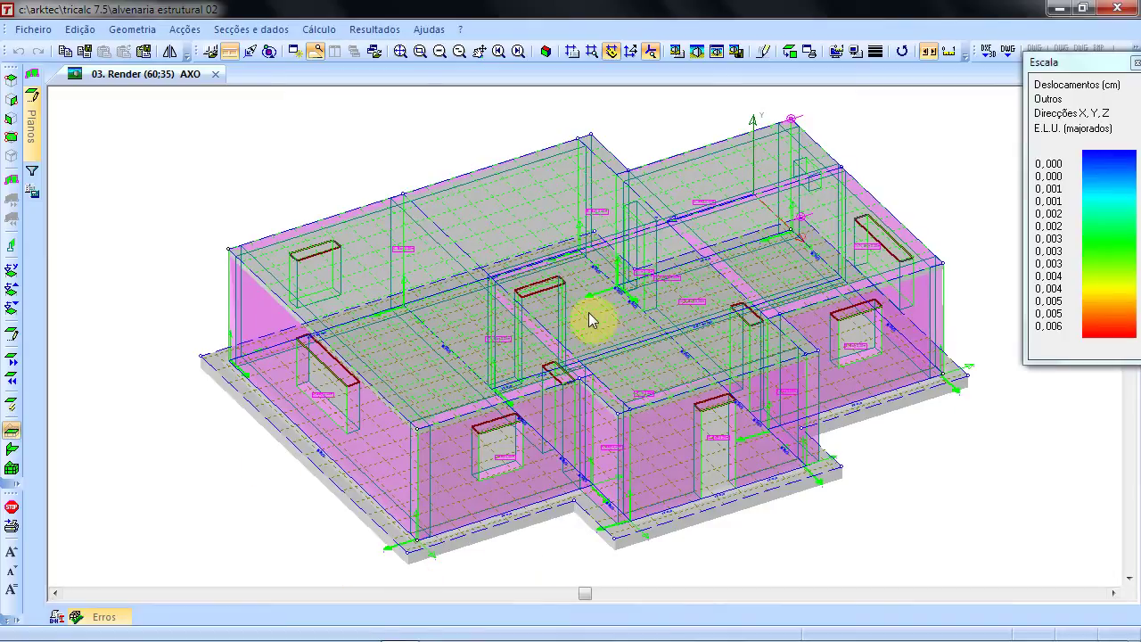
# - Show plane 0 of the building in plan view with solid rendering
pyautogui.moveTo(621, 351)
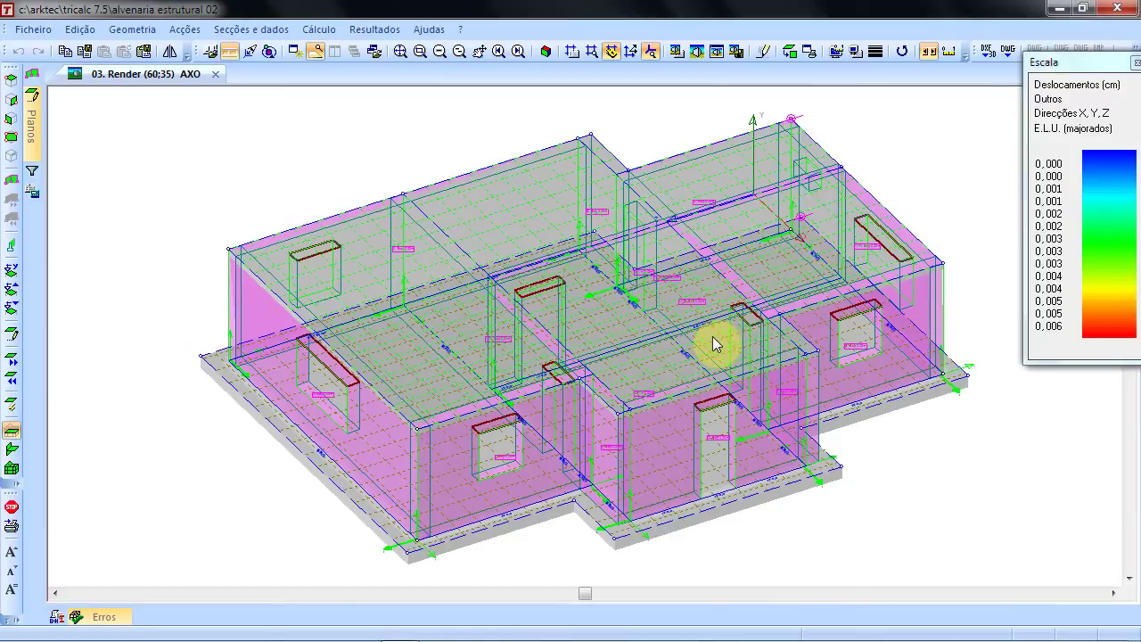
pyautogui.click(671, 244)
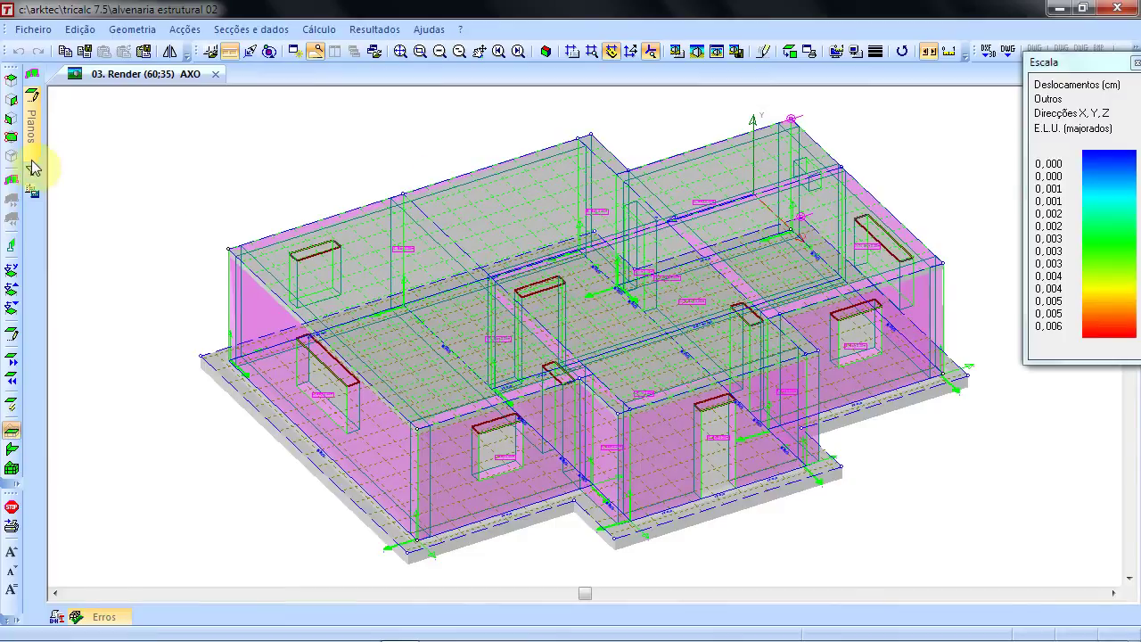
pyautogui.moveTo(40, 157)
pyautogui.click(57, 110)
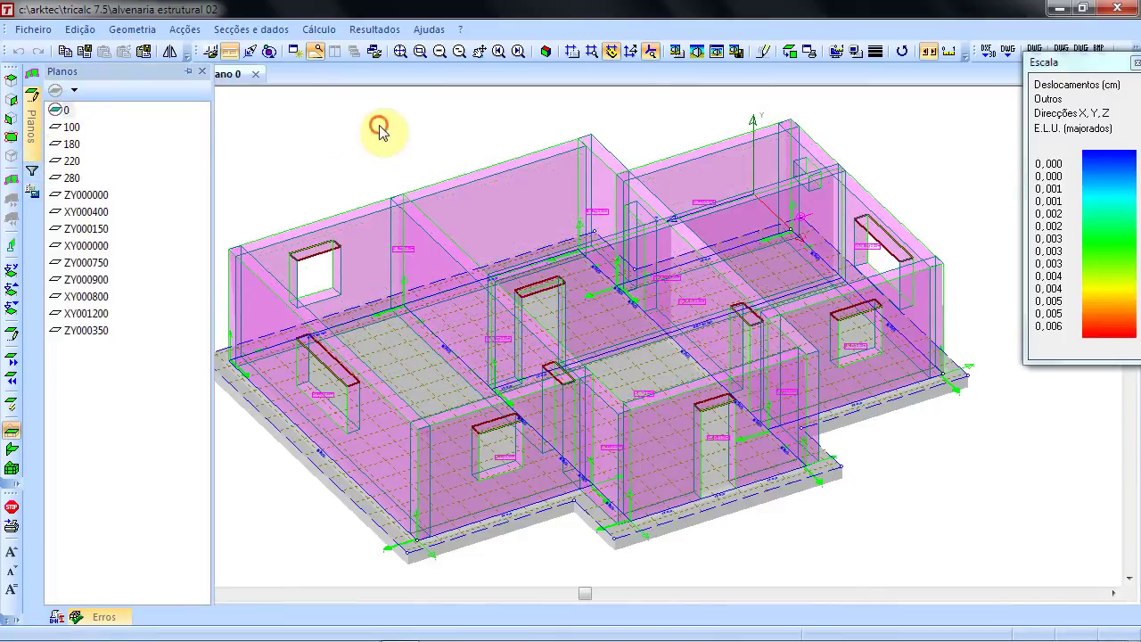
pyautogui.click(719, 52)
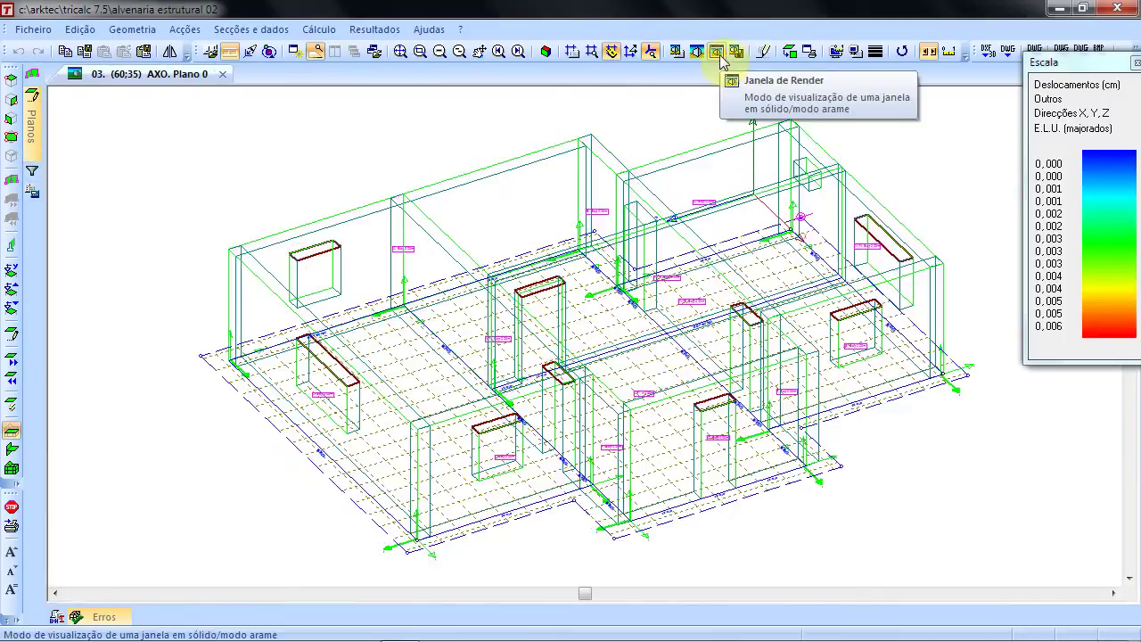
pyautogui.click(720, 55)
pyautogui.click(792, 52)
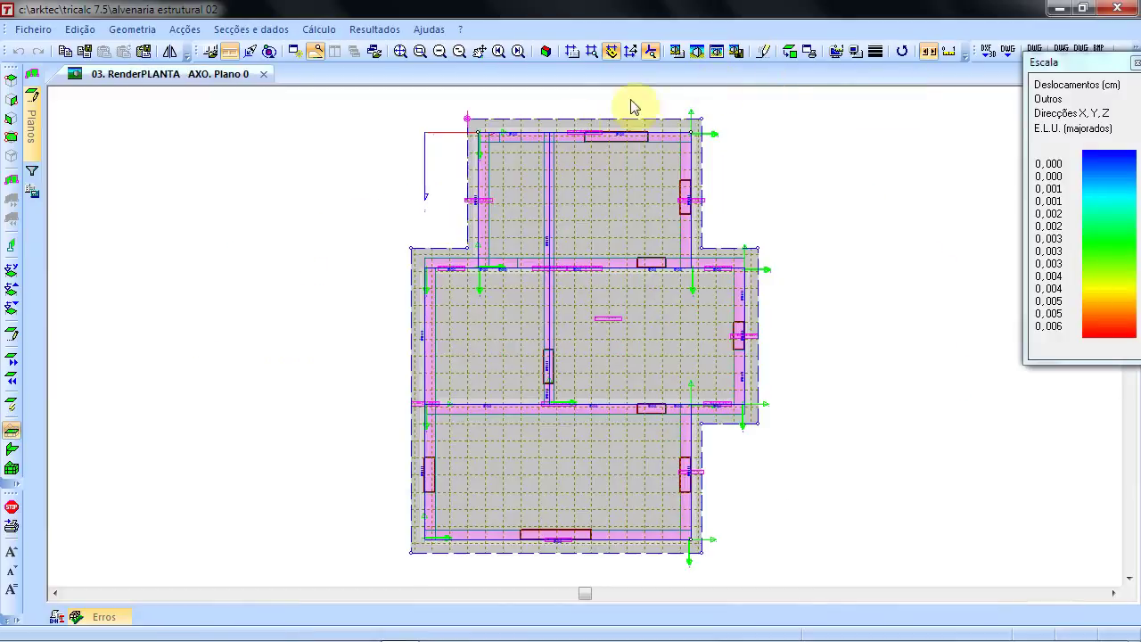
# - Plot the DY Geral displacement isovalues as isoareas, using the minimum envelope at the factored ultimate limit state (E.L.U.)
pyautogui.click(374, 29)
pyautogui.moveTo(401, 96)
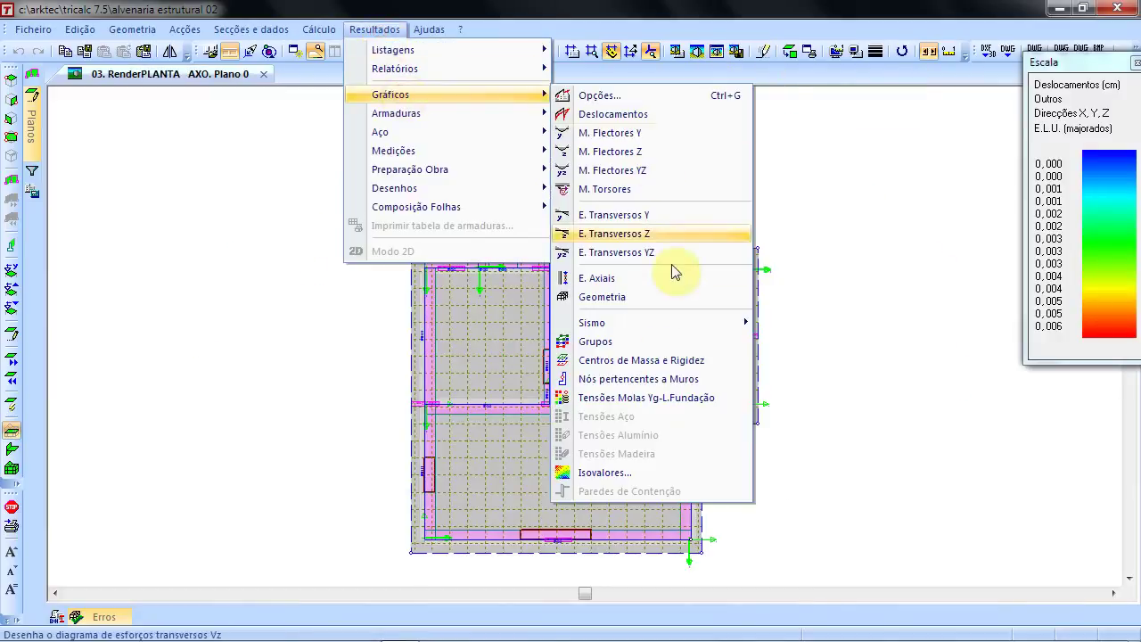
pyautogui.click(642, 470)
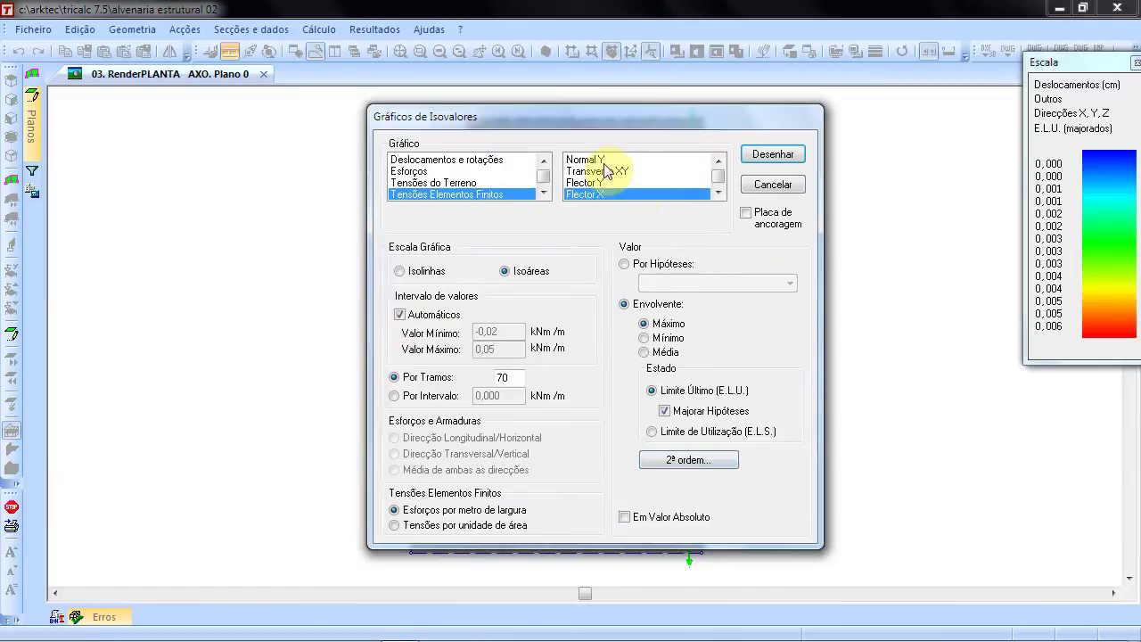
pyautogui.click(502, 159)
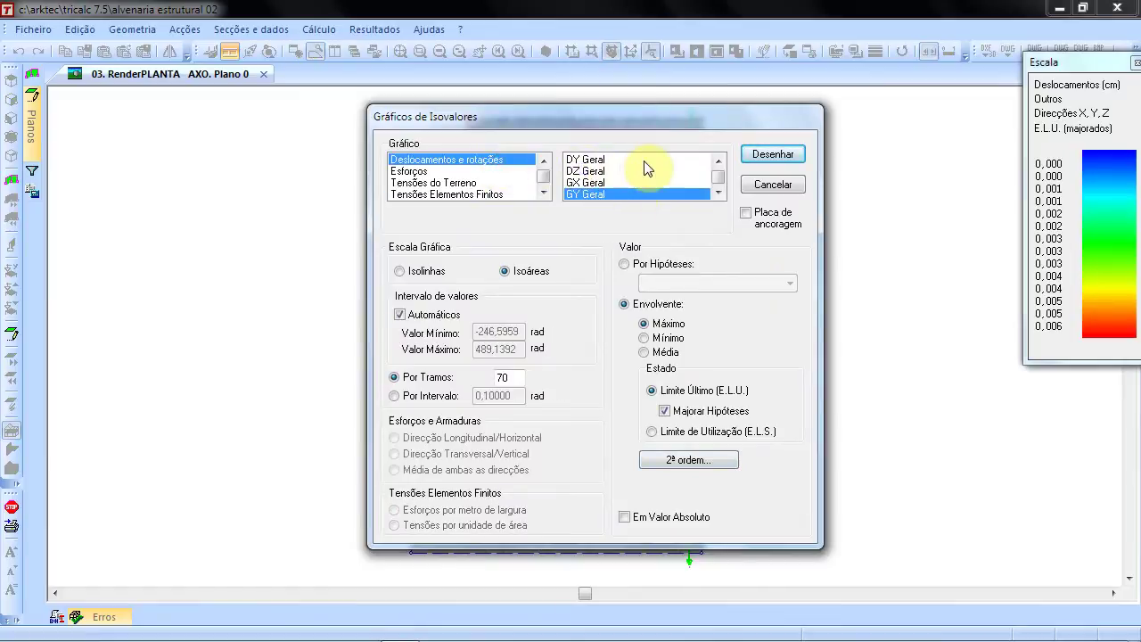
pyautogui.click(593, 160)
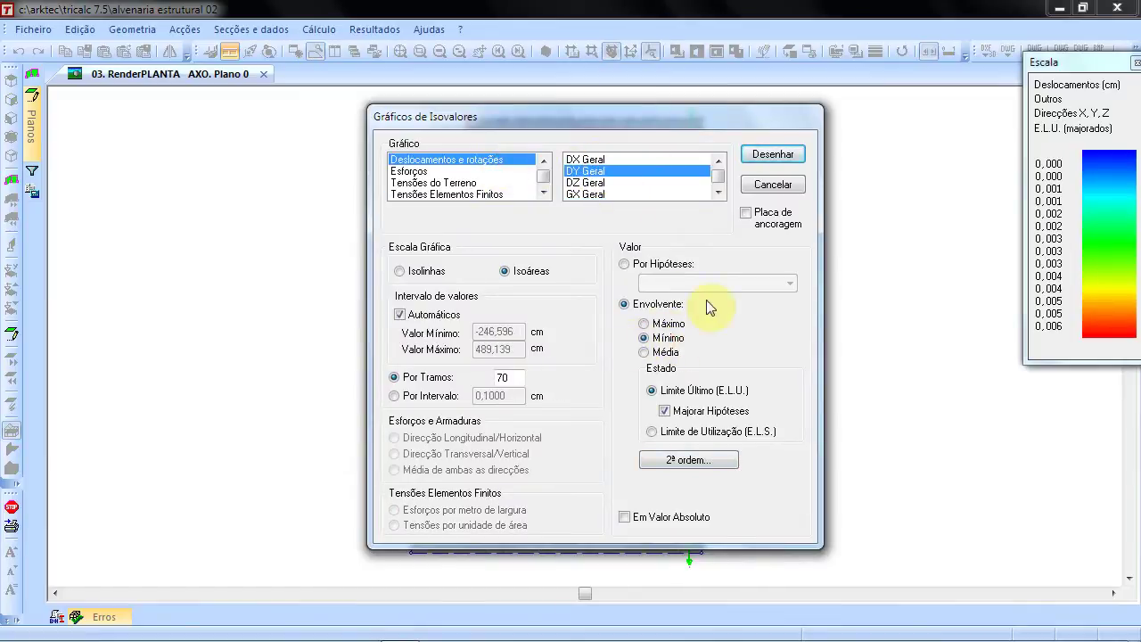
pyautogui.click(758, 156)
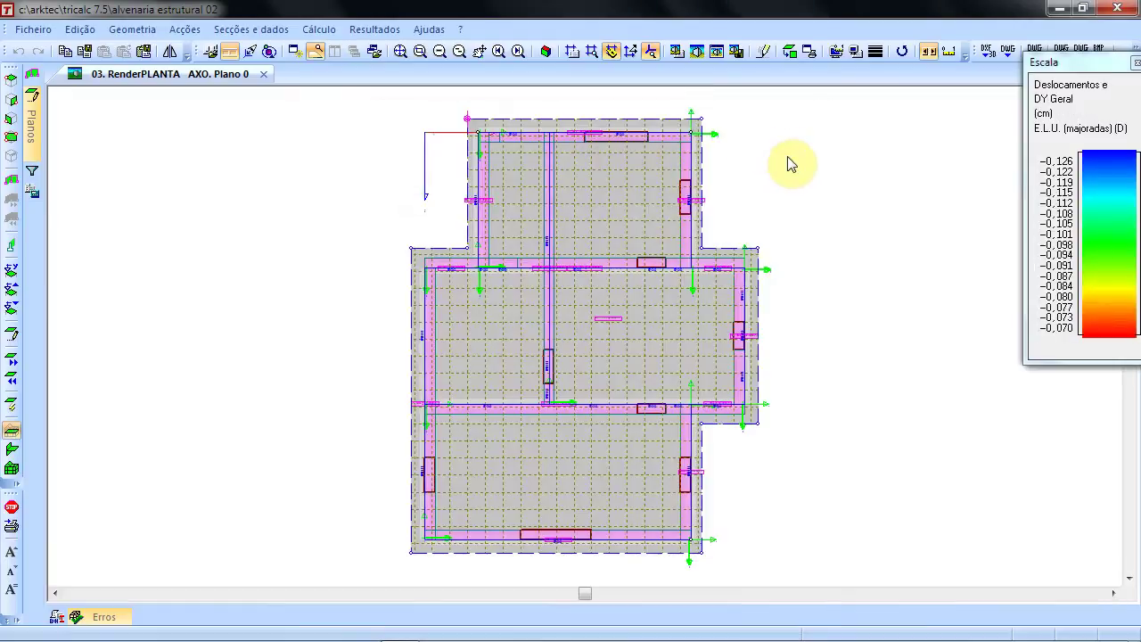
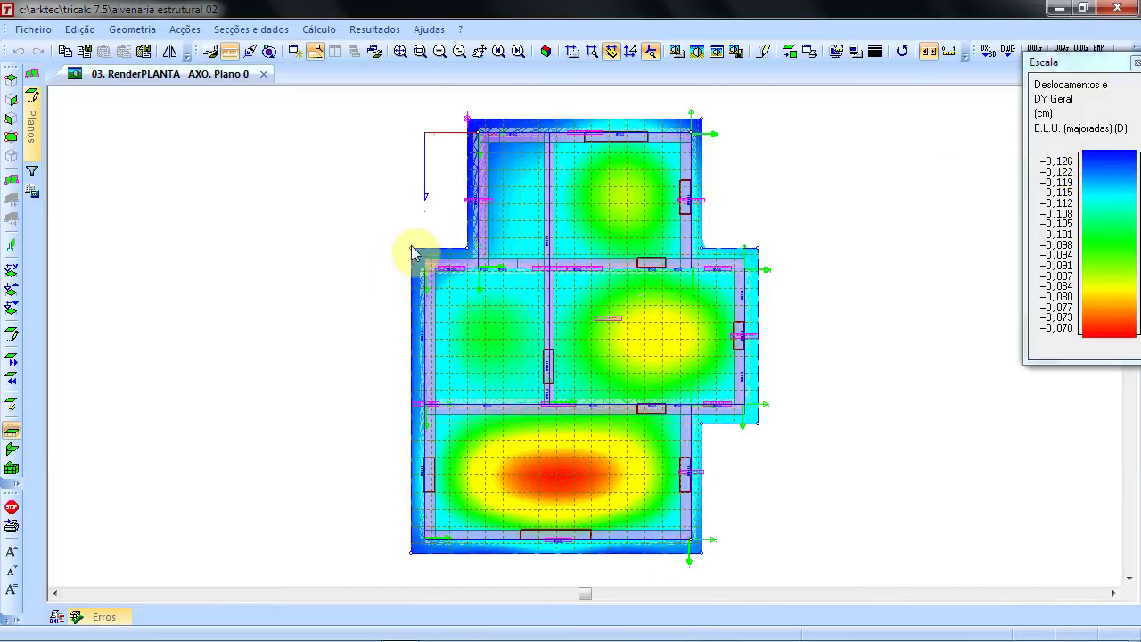
# - Show the building in axonometric view and plot its displacements for Outros / EC at the factored ultimate limit state (E.L.U.)
pyautogui.click(546, 51)
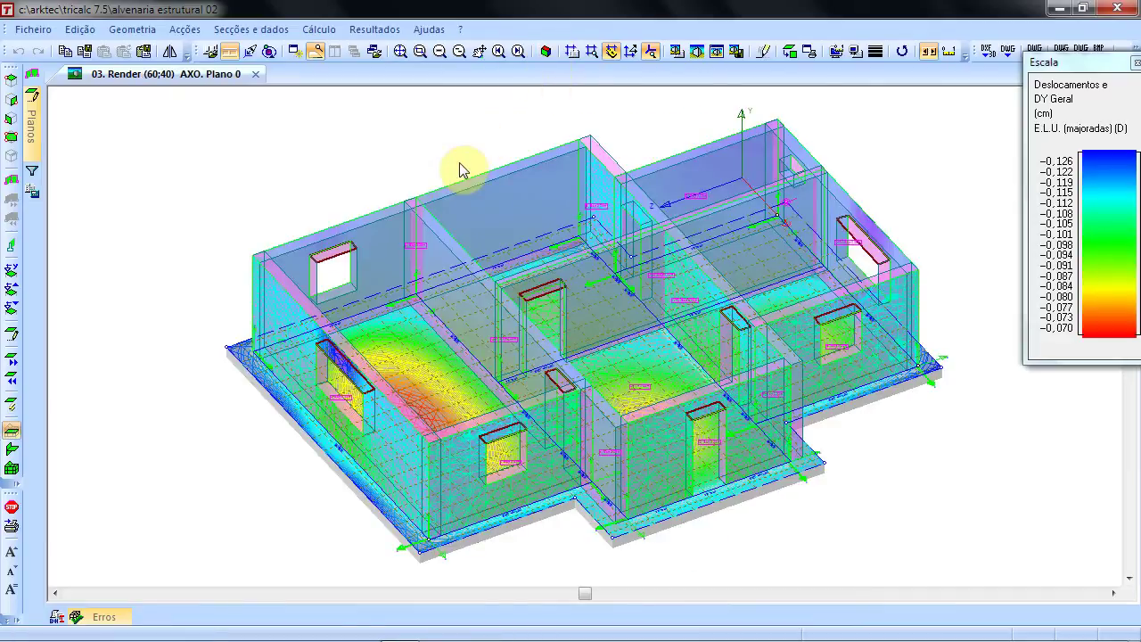
pyautogui.click(375, 29)
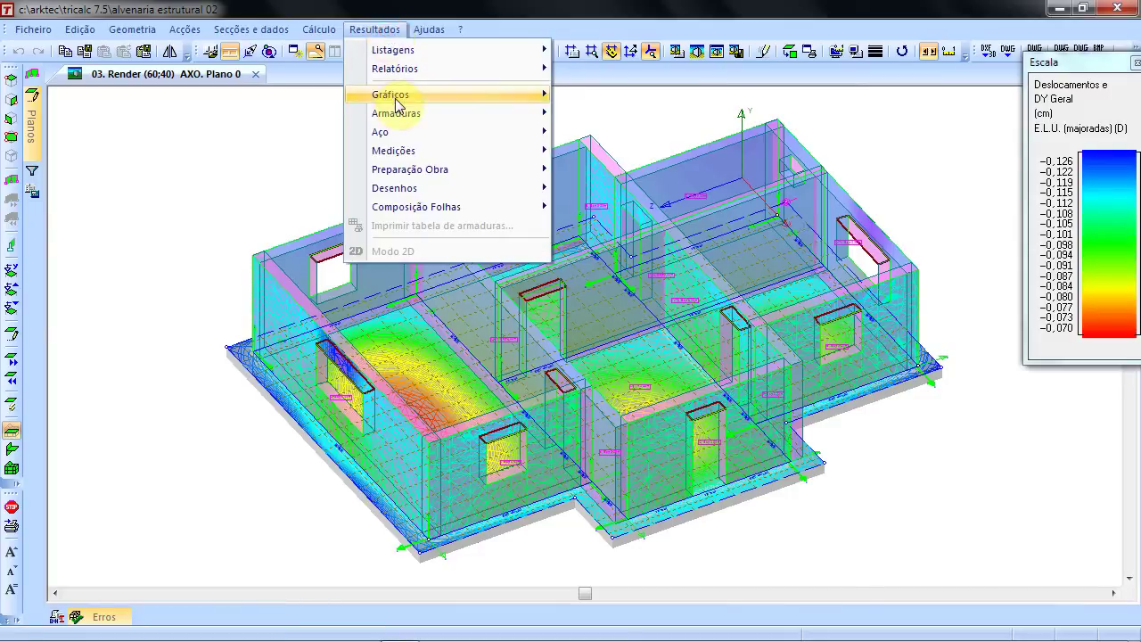
pyautogui.moveTo(395, 96)
pyautogui.click(636, 115)
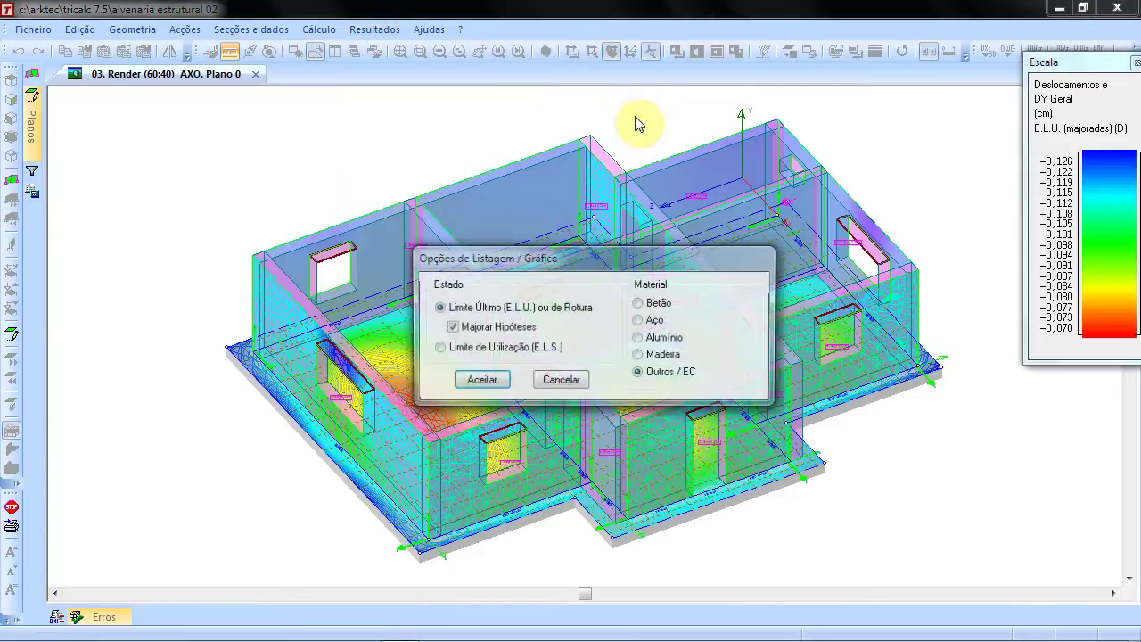
pyautogui.click(480, 381)
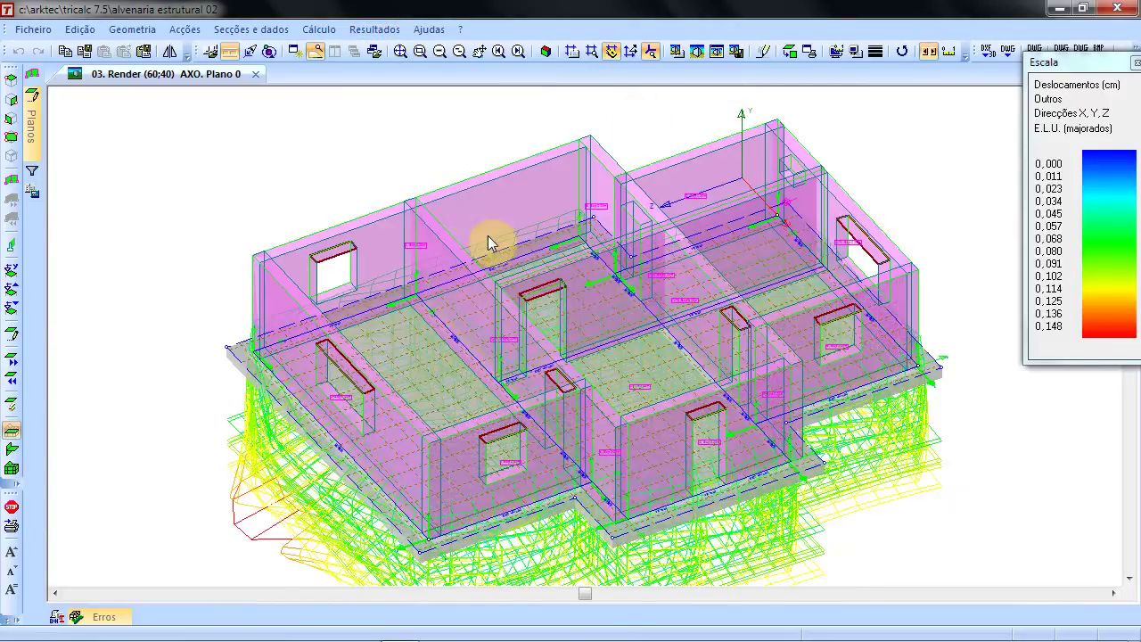
# - Show the building in elevation and set the displacement graph scale to 300 m/m
pyautogui.moveTo(456, 182); pyautogui.dragTo(466, 204, button='middle')
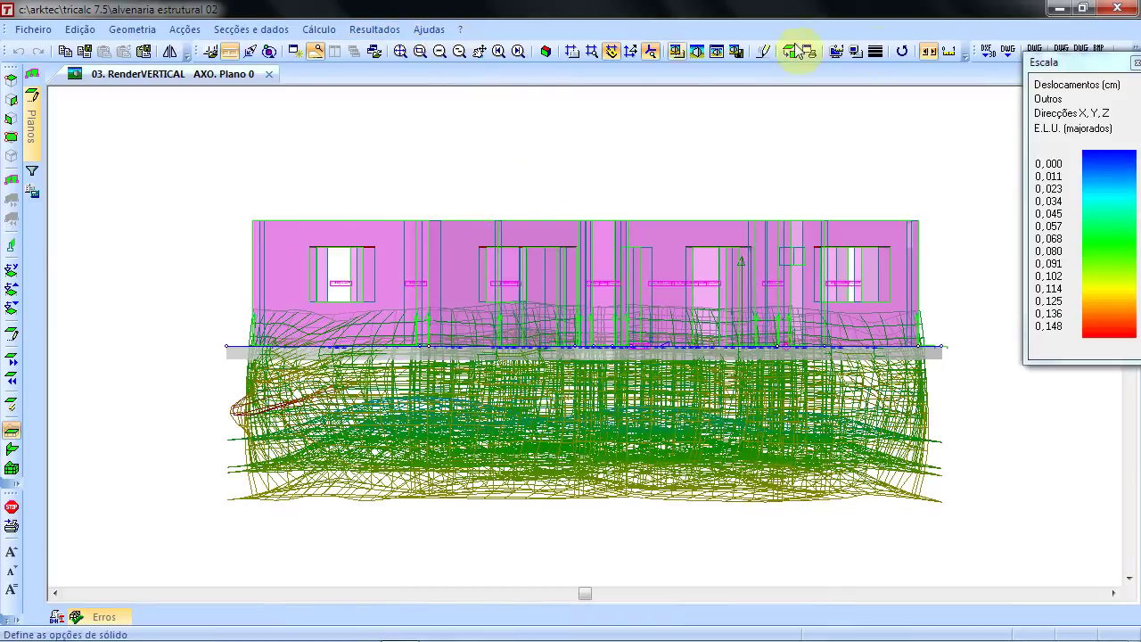
pyautogui.click(948, 51)
pyautogui.moveTo(655, 209); pyautogui.dragTo(476, 203)
pyautogui.write('300')
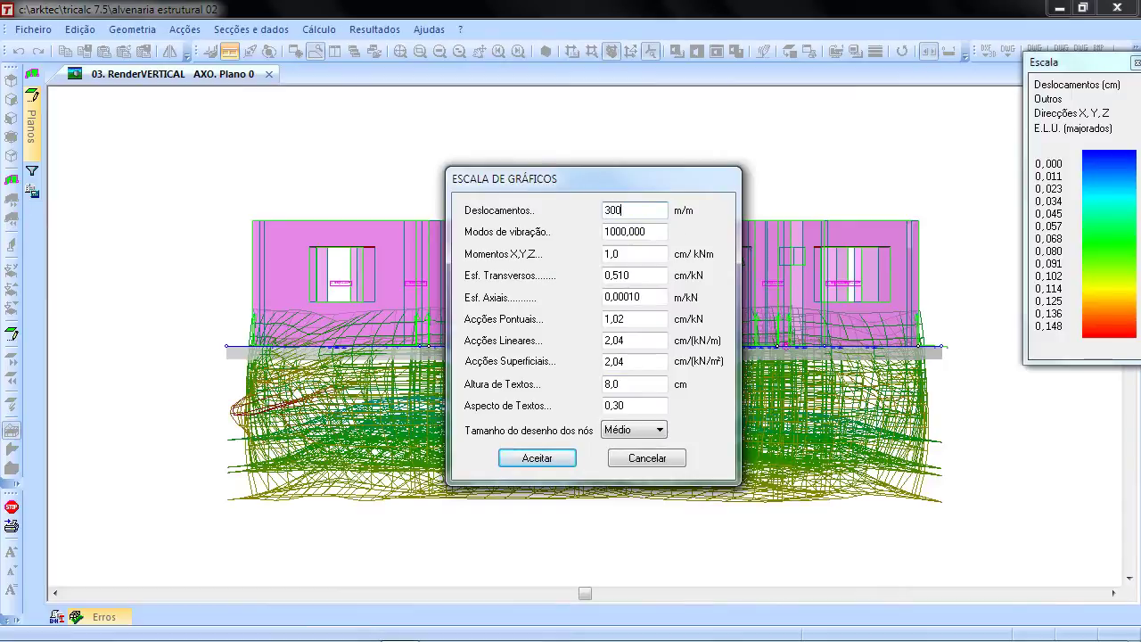
pyautogui.press('Return')
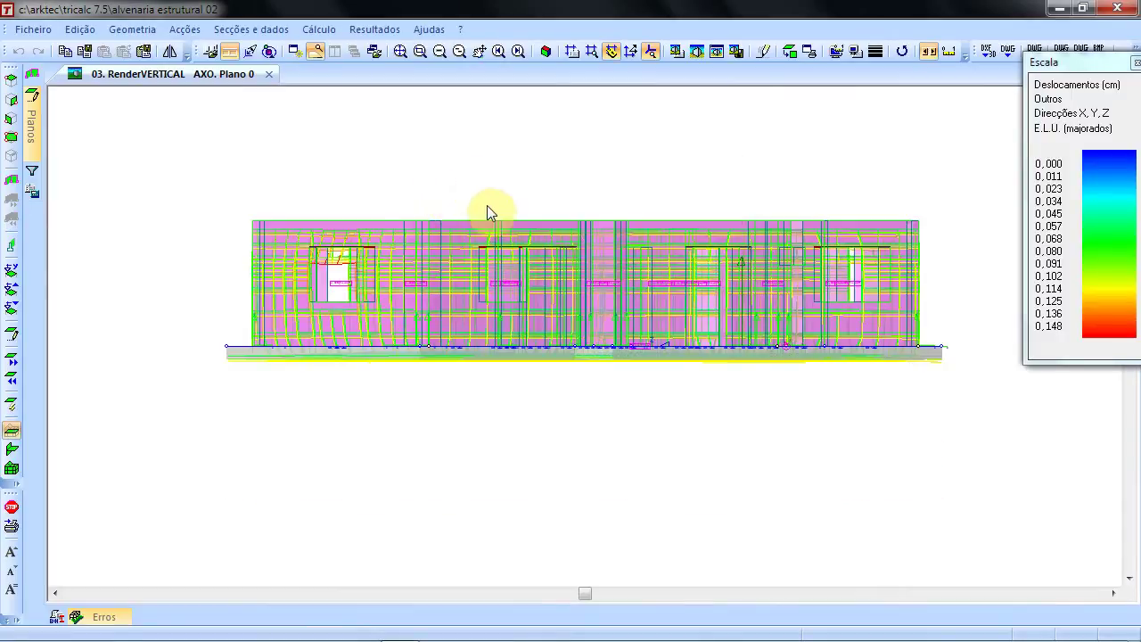
# - Increase the displacement graph scale again and return the building to the axonometric view
pyautogui.click(947, 53)
pyautogui.doubleClick(642, 208)
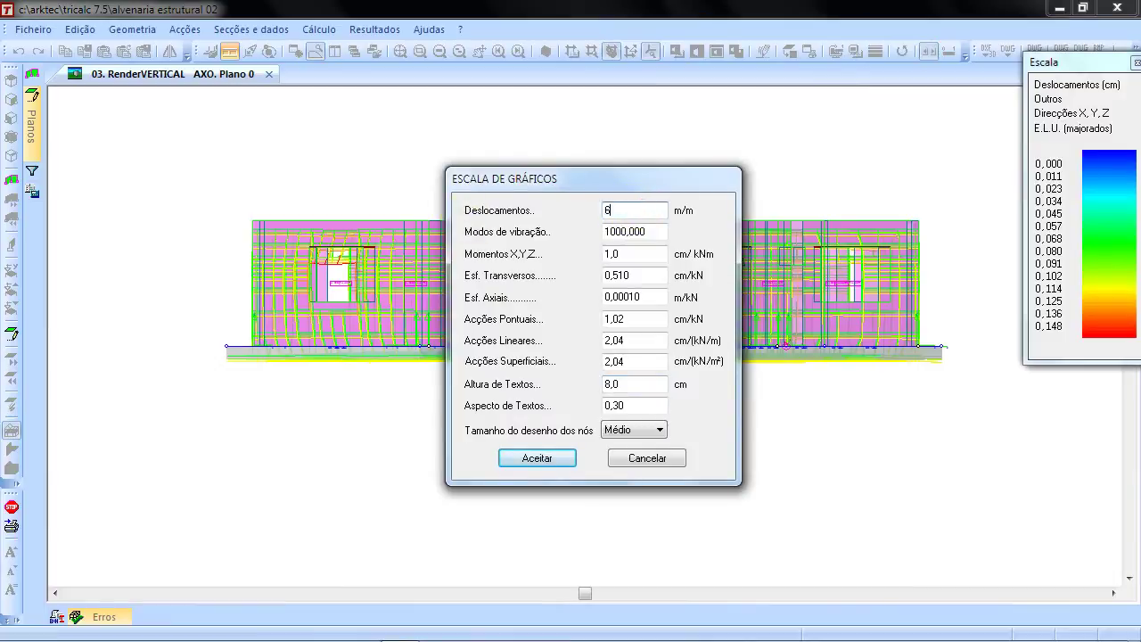
pyautogui.press('Return')
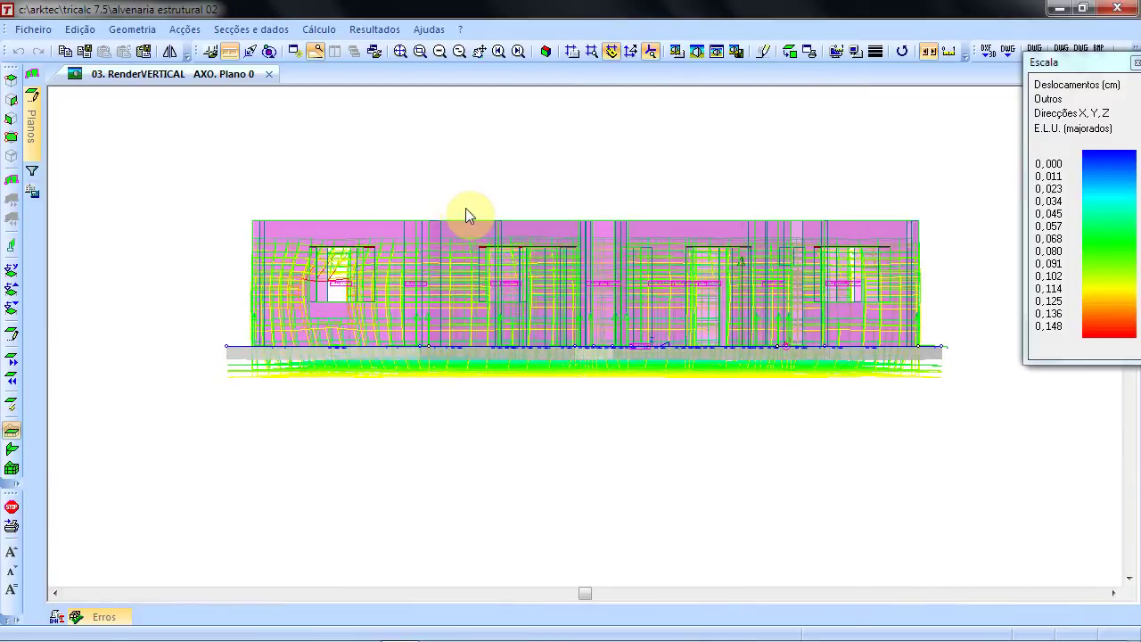
pyautogui.click(544, 51)
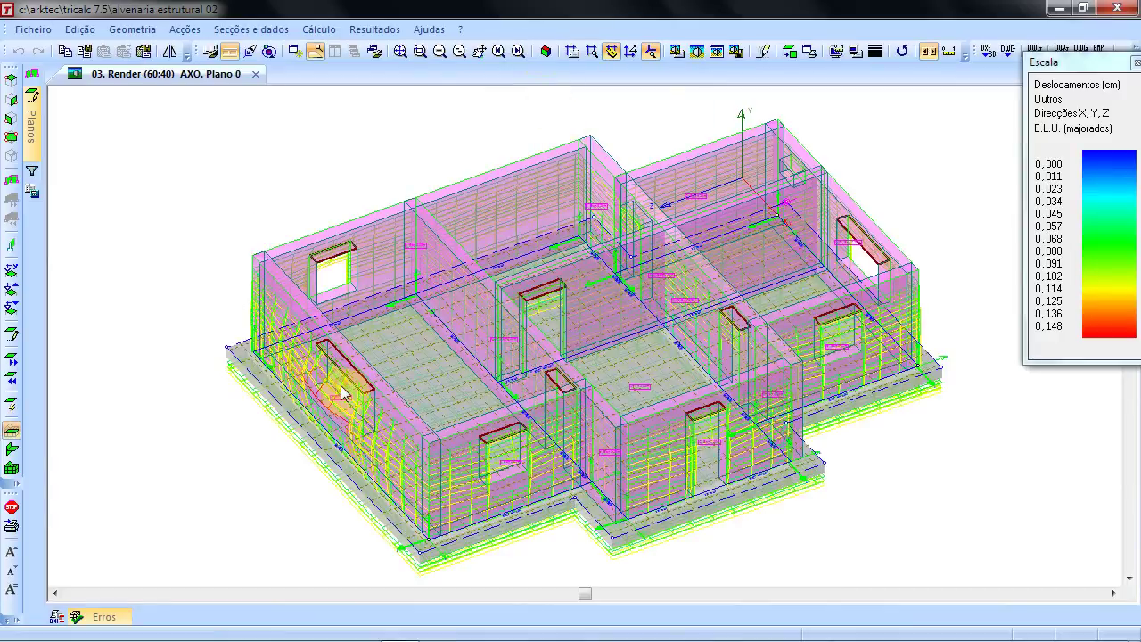
# - Examine the deformed mesh around the outer walls' window and door openings, comparing close-ups with the wider building
pyautogui.scroll(4, 342, 392)
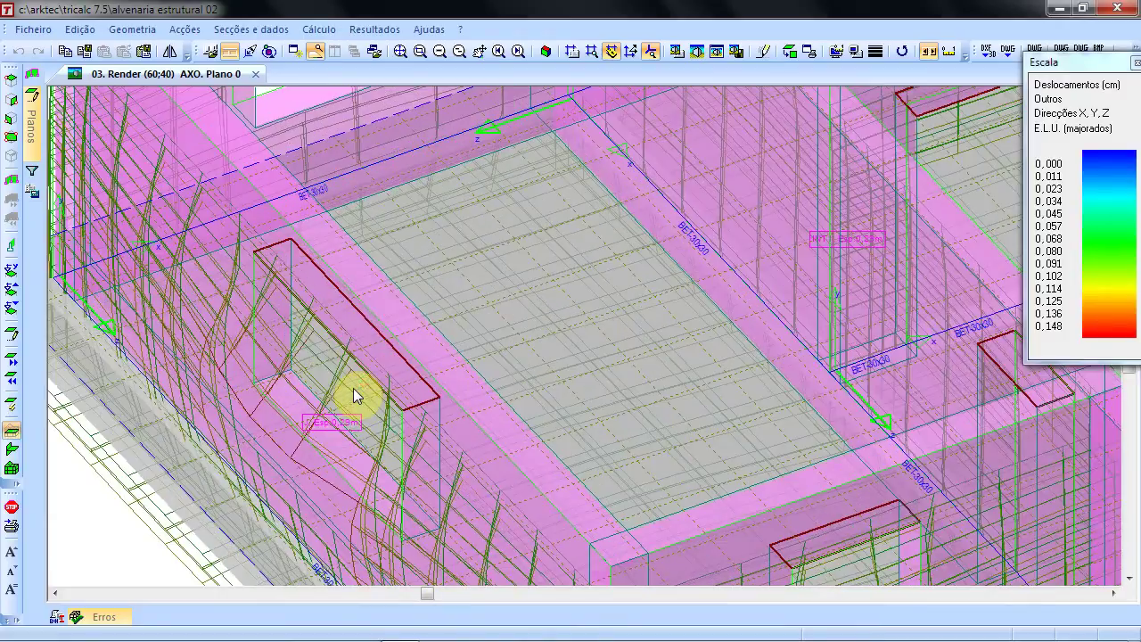
pyautogui.scroll(-2, 354, 397)
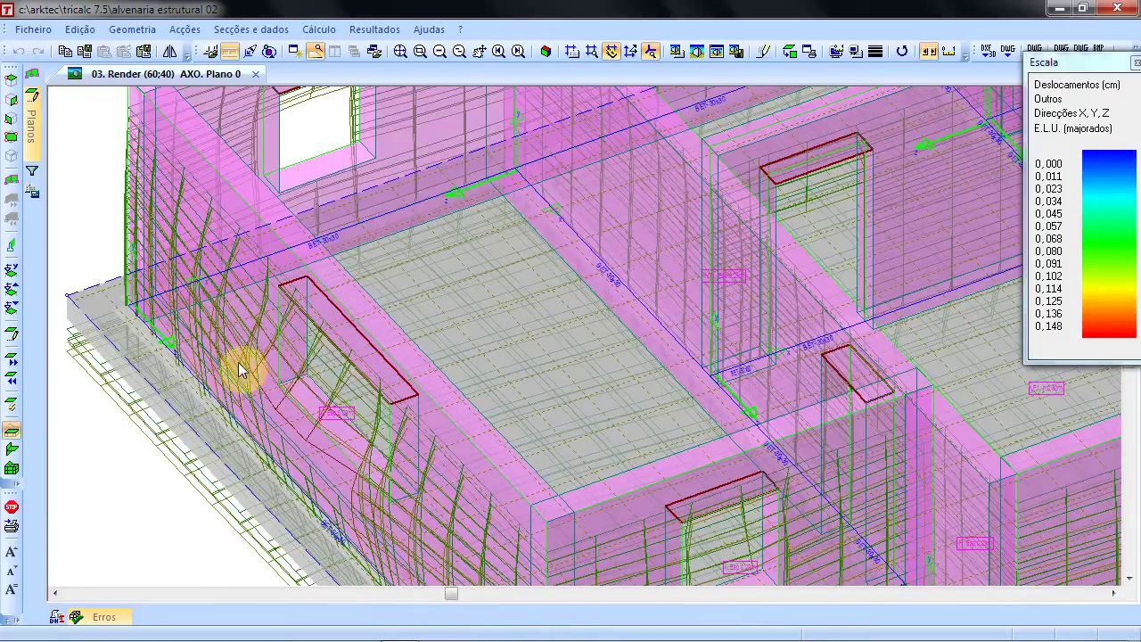
pyautogui.scroll(-2, 465, 475)
pyautogui.moveTo(463, 475); pyautogui.dragTo(428, 331, button='middle')
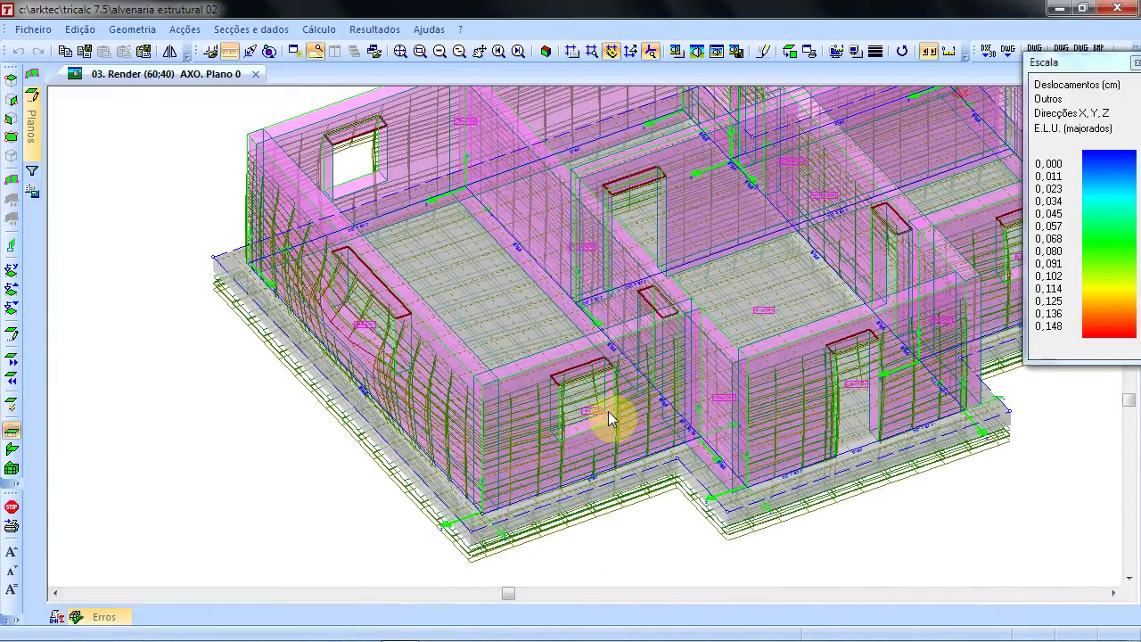
pyautogui.scroll(3, 608, 411)
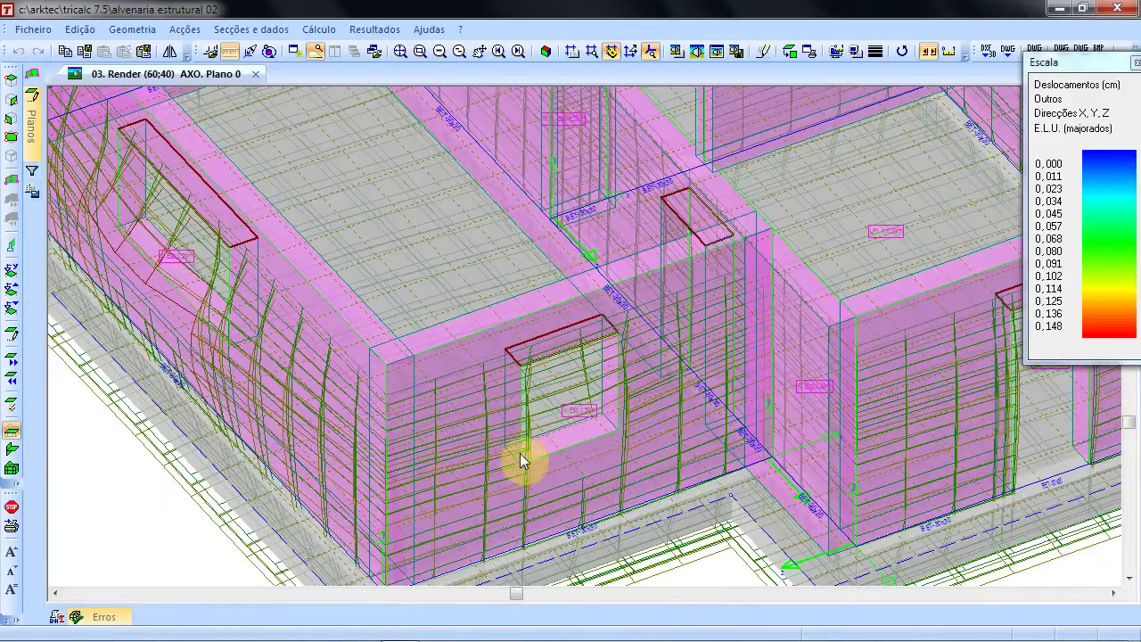
pyautogui.scroll(-2, 641, 416)
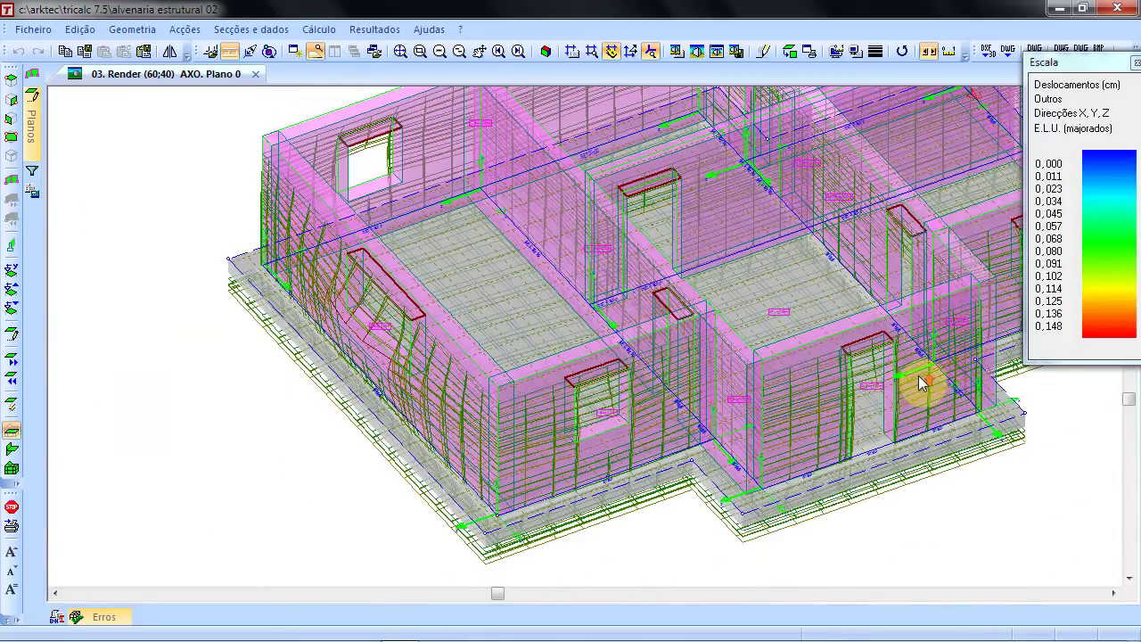
pyautogui.scroll(2, 922, 383)
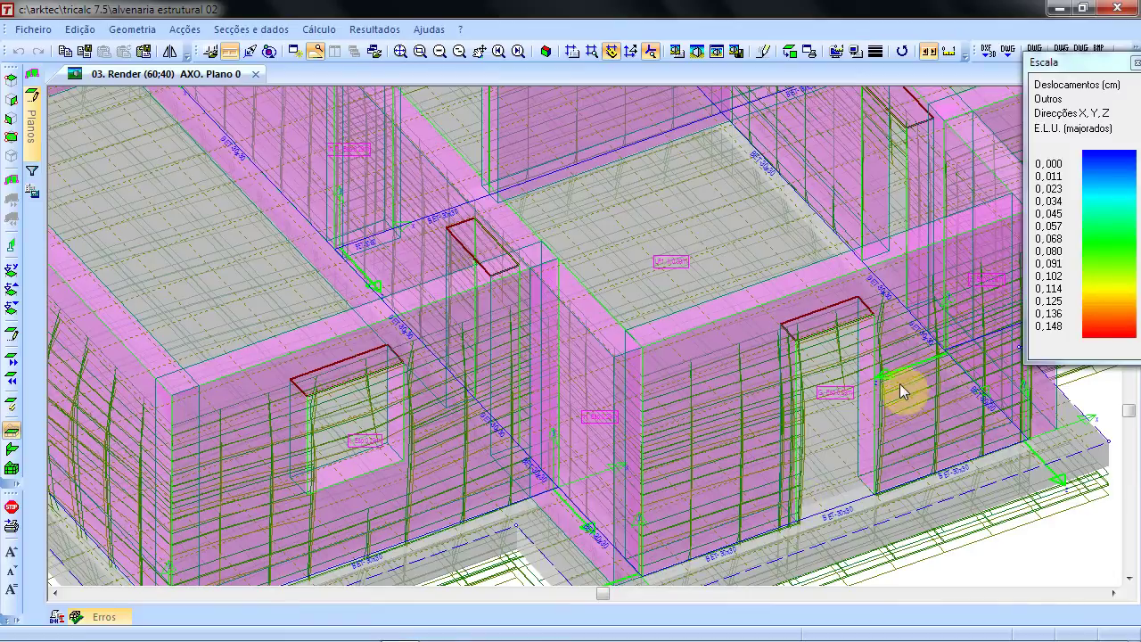
pyautogui.scroll(-3, 861, 383)
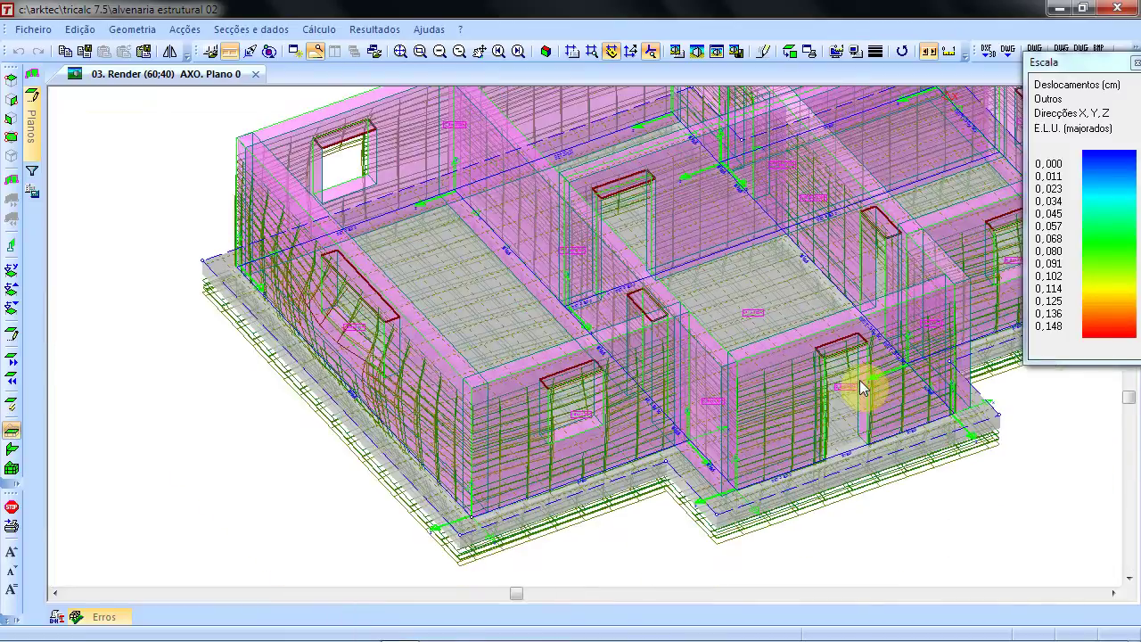
pyautogui.scroll(-1, 322, 293)
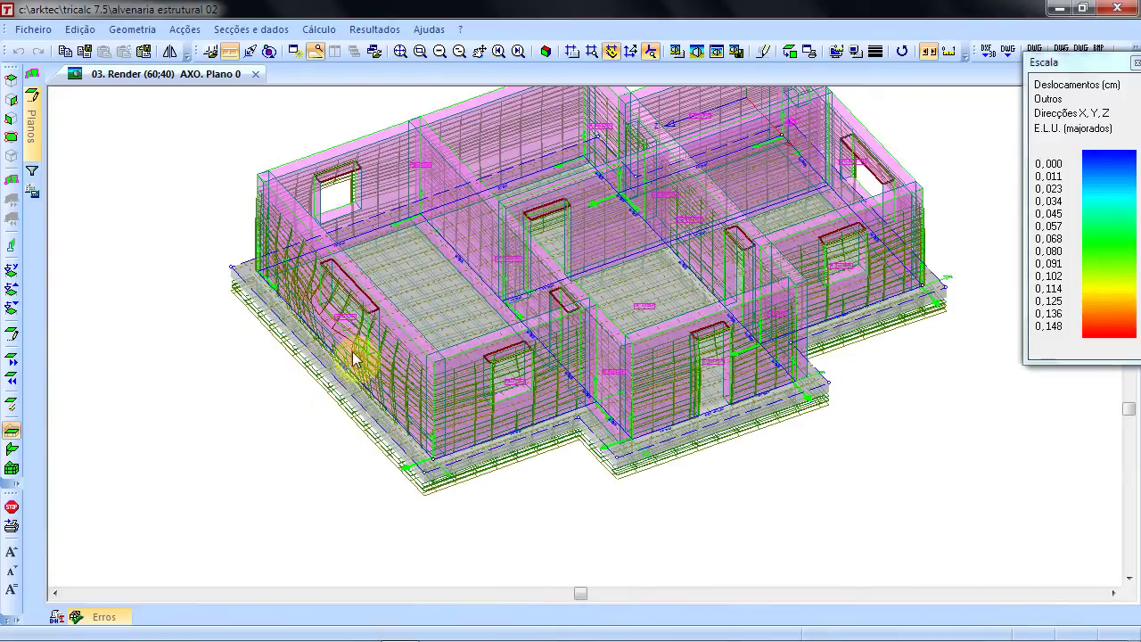
pyautogui.scroll(1, 339, 361)
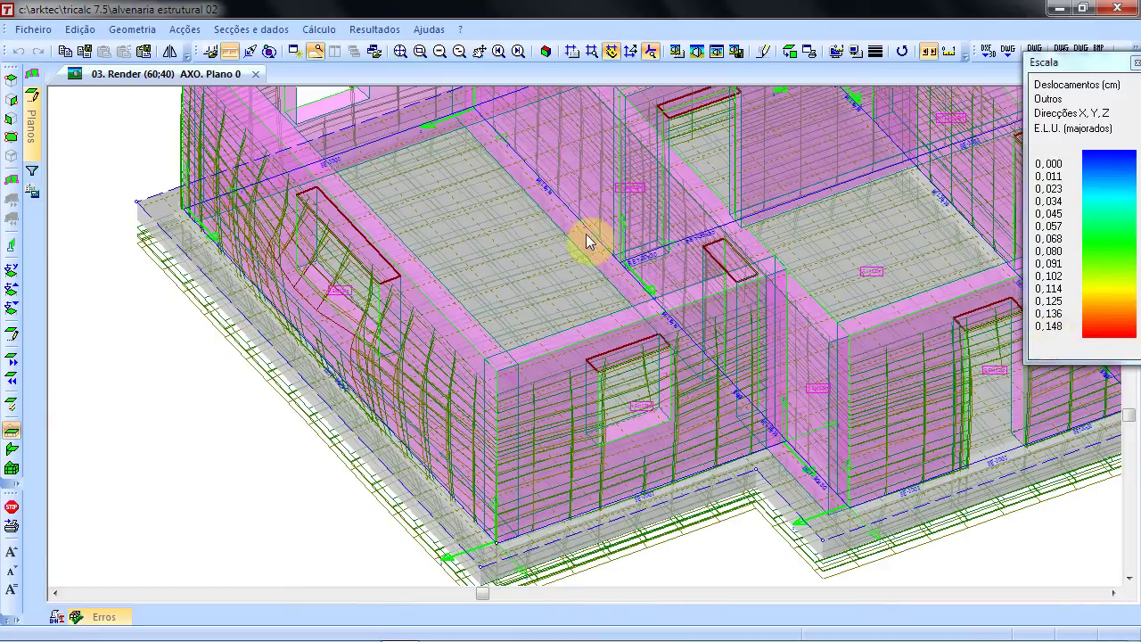
# - Examine the deformation of the walls and openings at the building's far end from several rotated and tilted angles
pyautogui.scroll(-4, 586, 233)
pyautogui.moveTo(604, 184); pyautogui.dragTo(484, 295, button='middle')
pyautogui.scroll(2, 535, 284)
pyautogui.scroll(4, 861, 249)
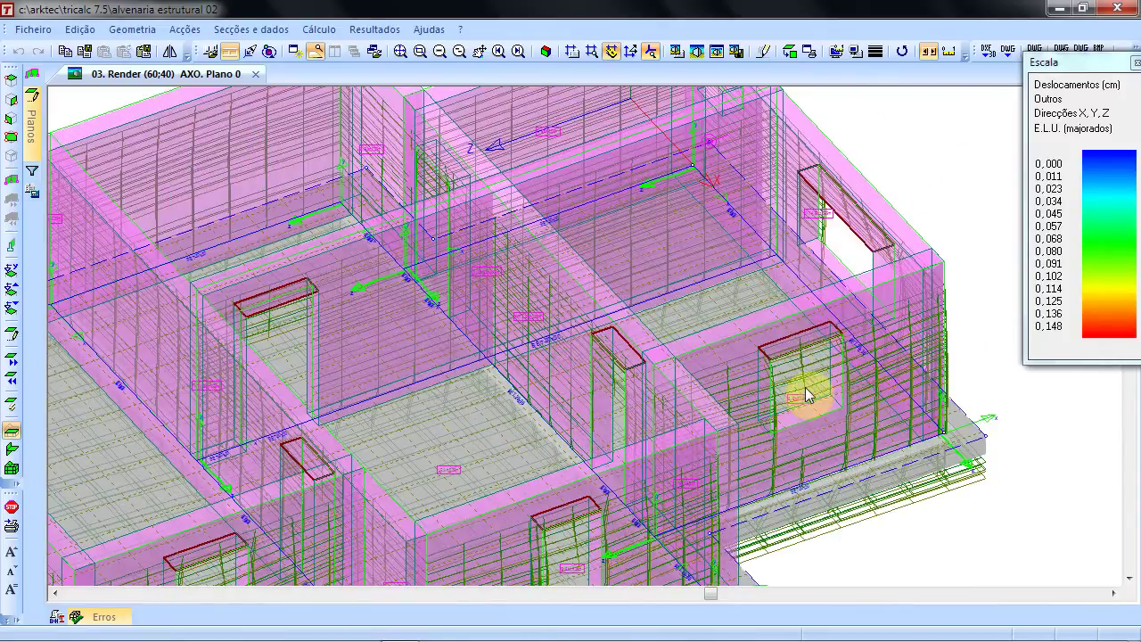
pyautogui.keyDown('shift'); pyautogui.scroll(-2, 795, 380); pyautogui.keyUp('shift')
pyautogui.keyDown('shift'); pyautogui.scroll(1, 797, 380); pyautogui.keyUp('shift')
pyautogui.keyDown('shift'); pyautogui.scroll(11, 796, 380); pyautogui.keyUp('shift')
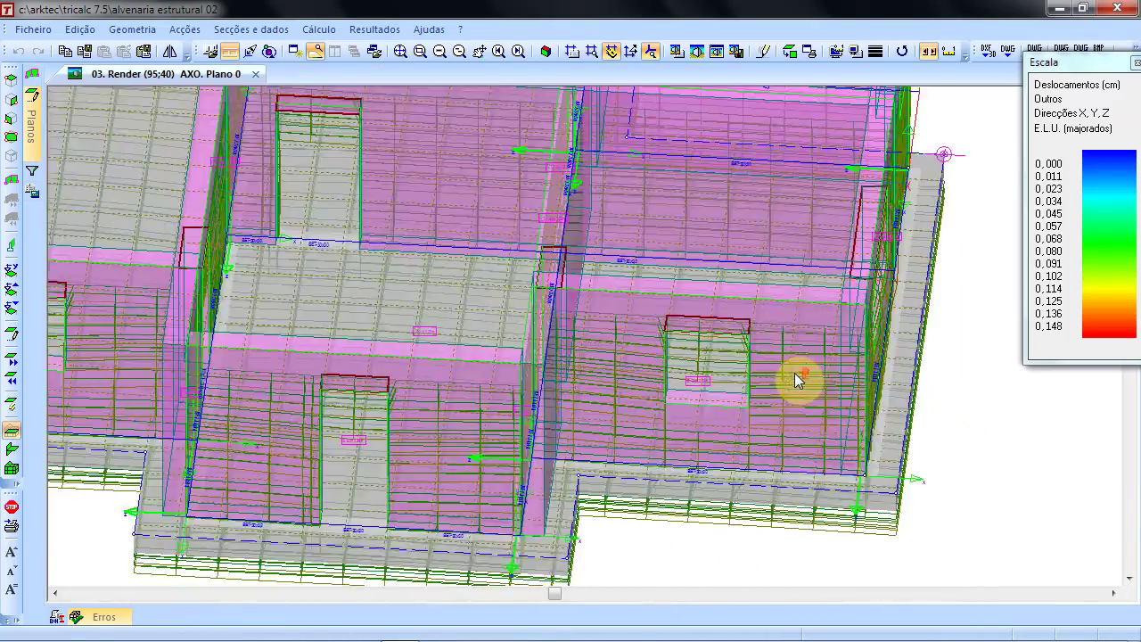
pyautogui.keyDown('shift'); pyautogui.scroll(7, 797, 378); pyautogui.keyUp('shift')
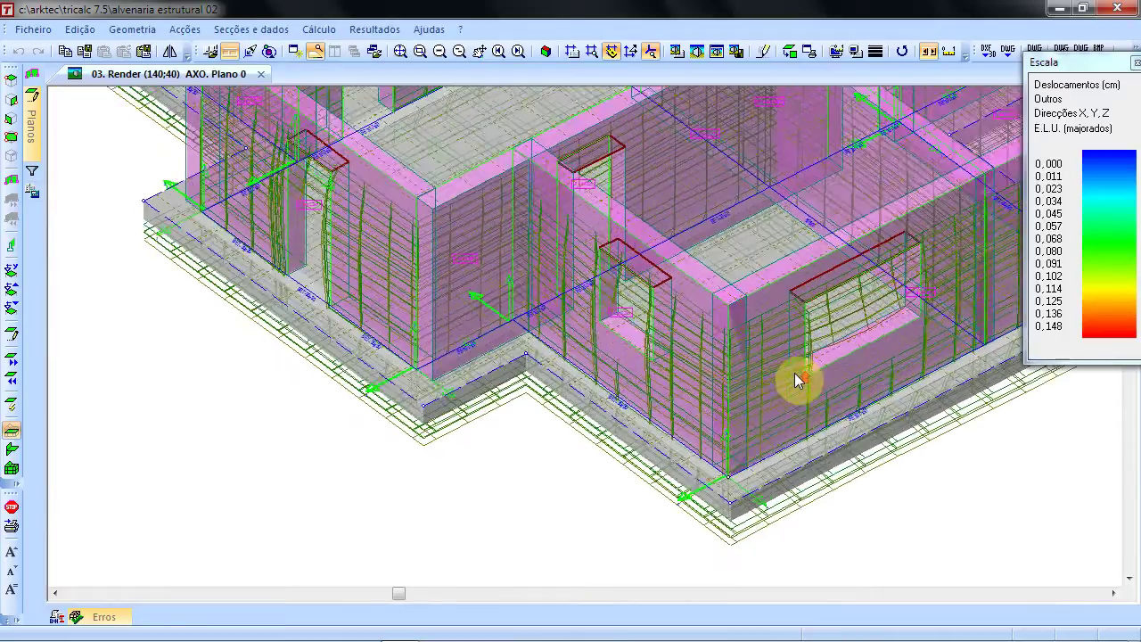
pyautogui.keyDown('shift'); pyautogui.scroll(2, 795, 373); pyautogui.keyUp('shift')
pyautogui.keyDown('ctrl'); pyautogui.scroll(-3, 796, 373); pyautogui.keyUp('ctrl')
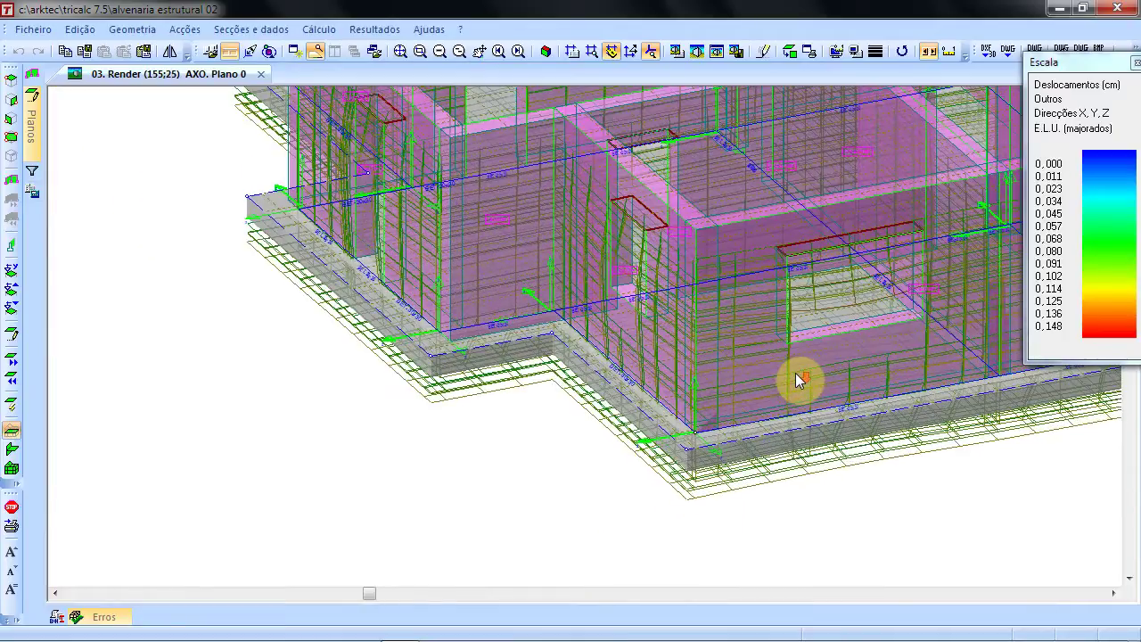
pyautogui.keyDown('ctrl'); pyautogui.scroll(6, 796, 379); pyautogui.keyUp('ctrl')
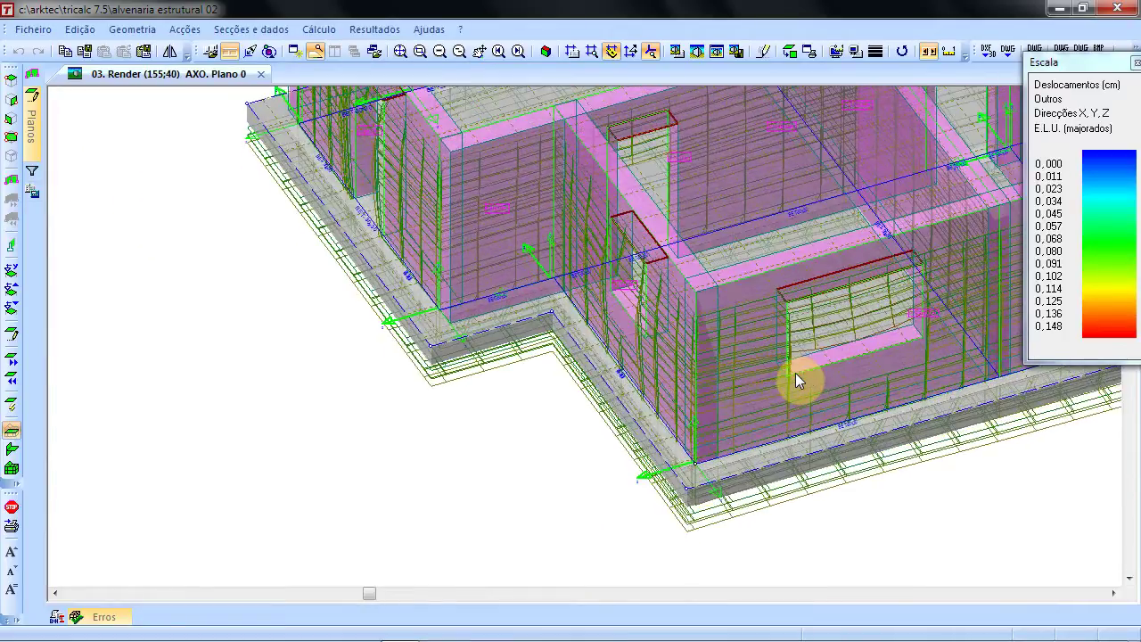
# - Fit the whole model in view and inspect the displacements of wall planes ZY000150, ZY000000 and ZY000900 one after another
pyautogui.click(401, 51)
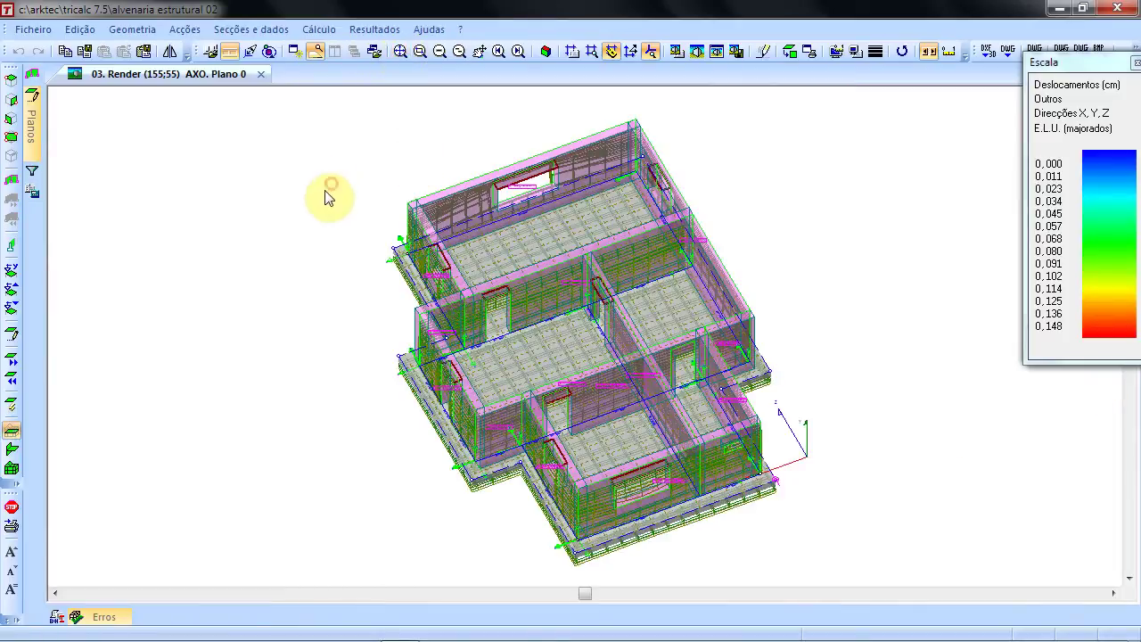
pyautogui.moveTo(38, 123)
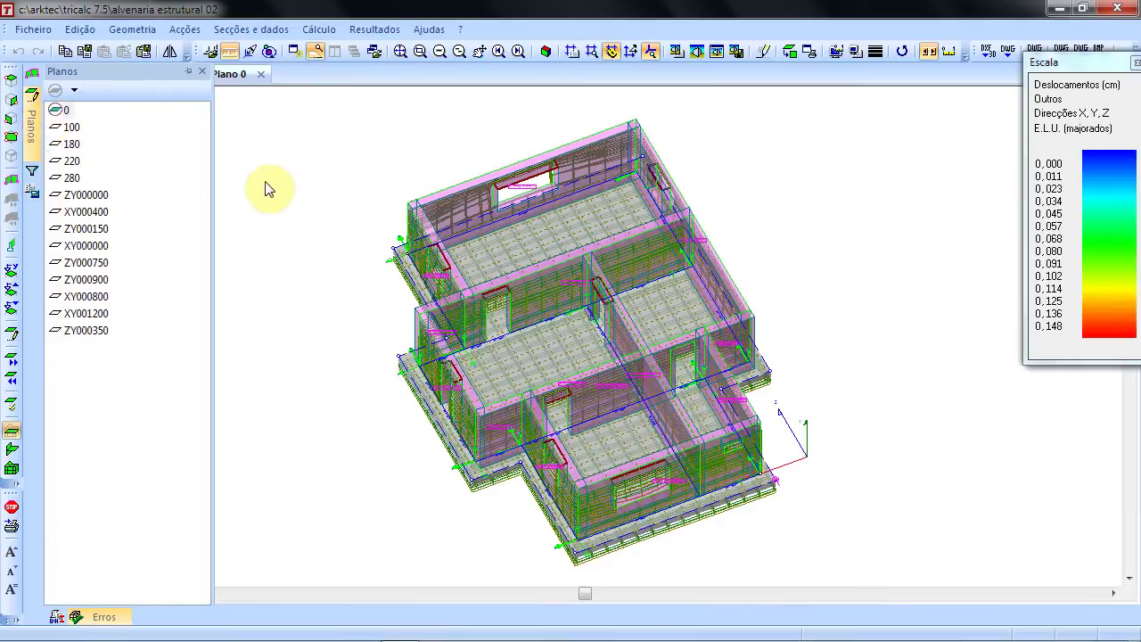
pyautogui.click(33, 139)
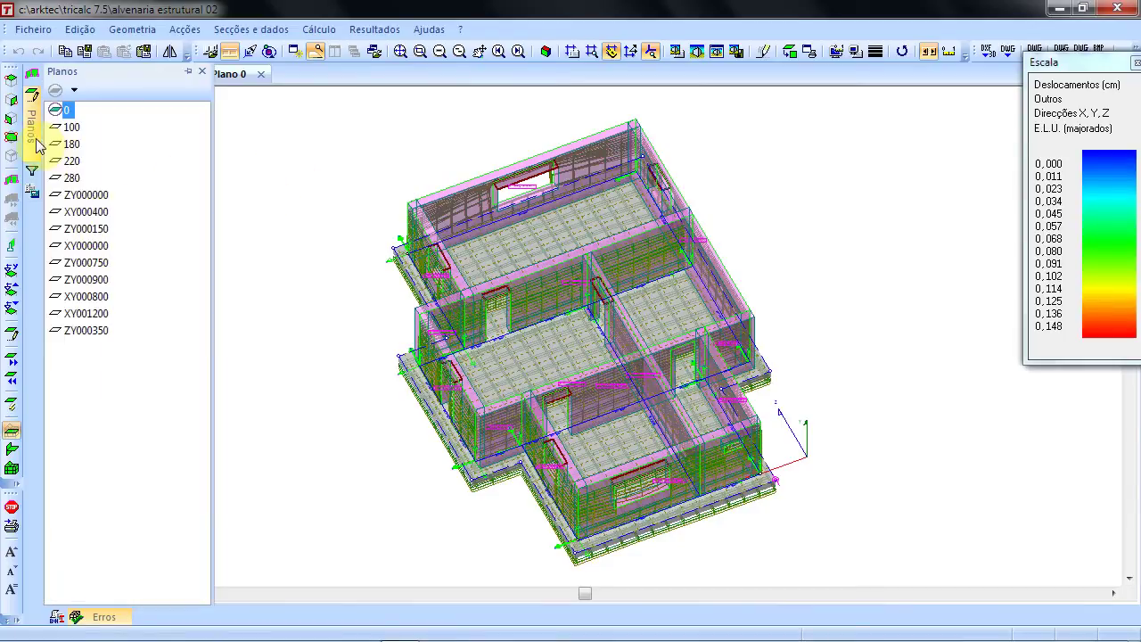
pyautogui.click(89, 263)
pyautogui.doubleClick(99, 229)
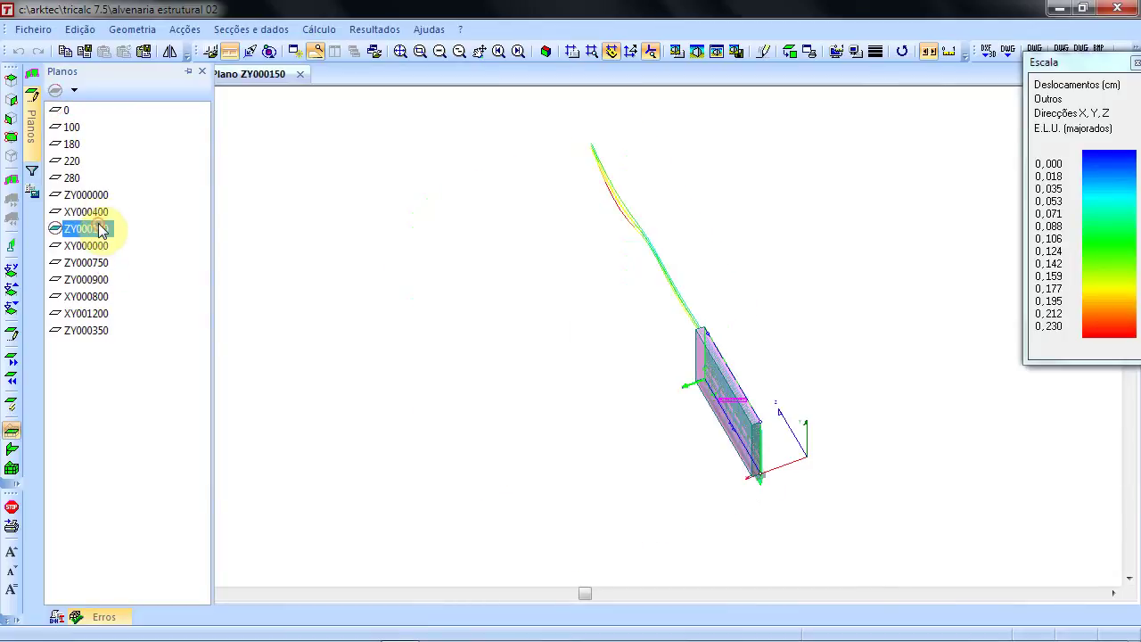
pyautogui.doubleClick(107, 198)
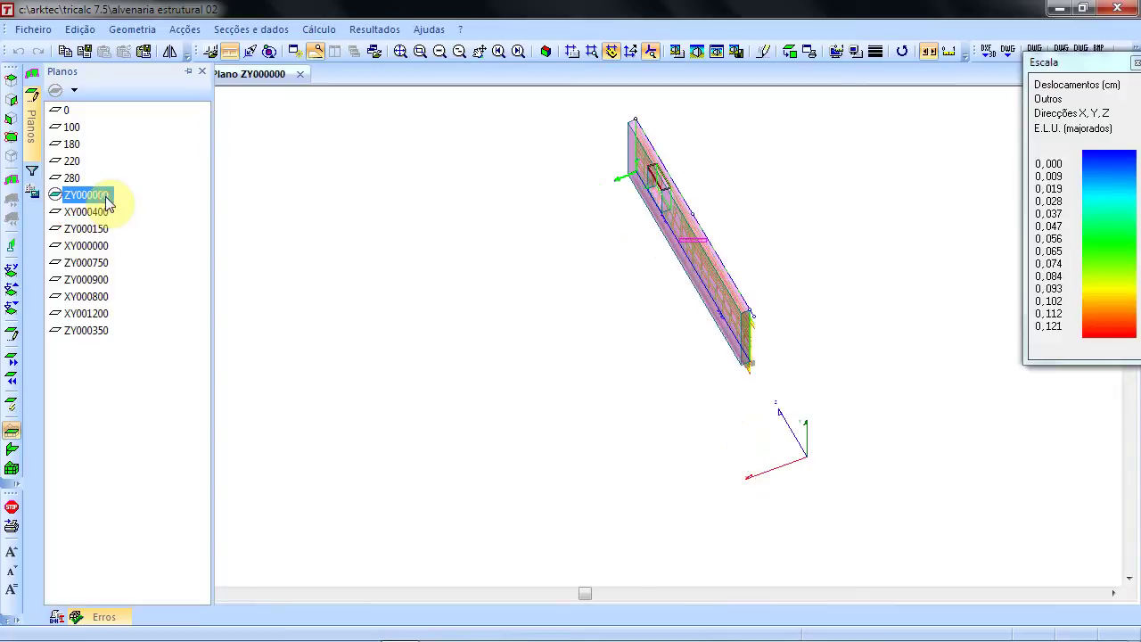
pyautogui.doubleClick(98, 280)
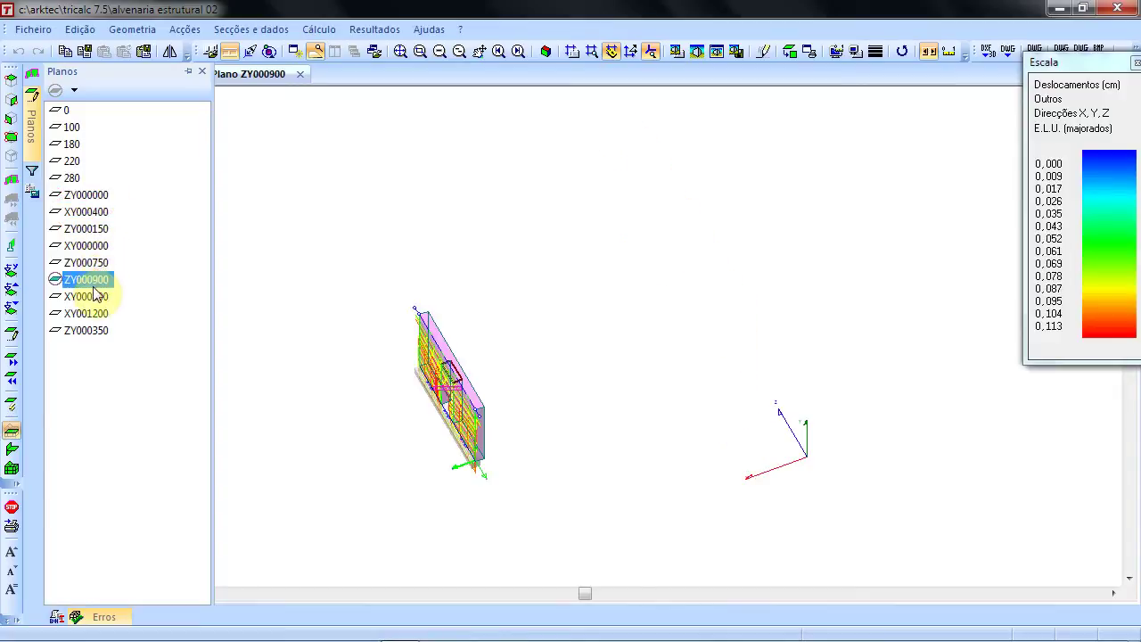
# - Isolate wall plane XY000400 in the south elevation and draw its finite-element stress isovalues for Normal X
pyautogui.doubleClick(95, 214)
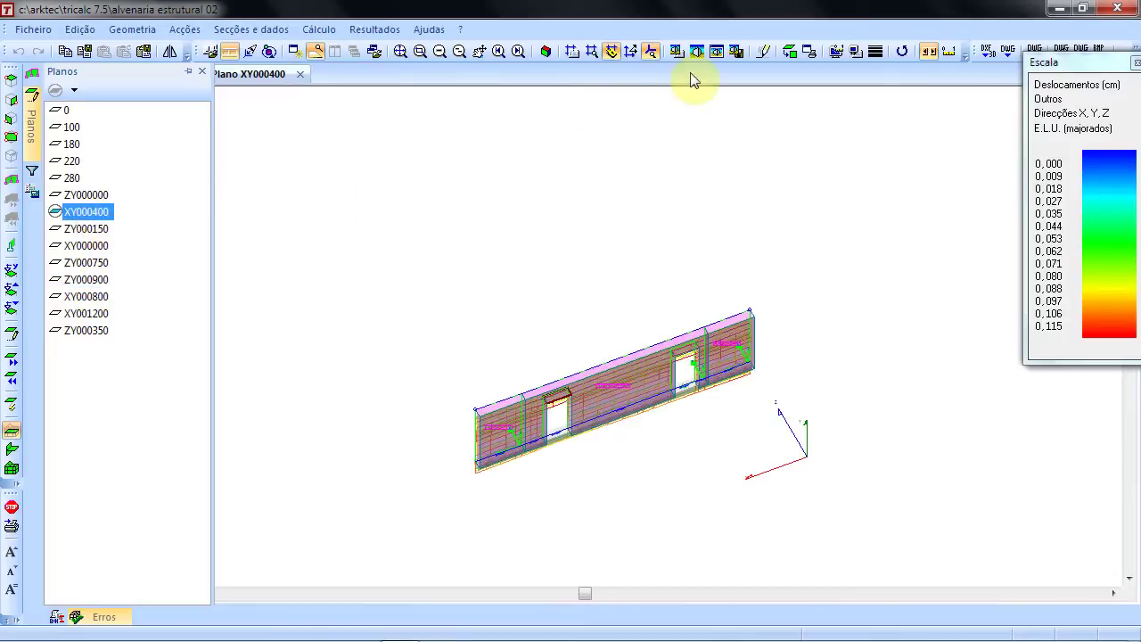
pyautogui.click(790, 54)
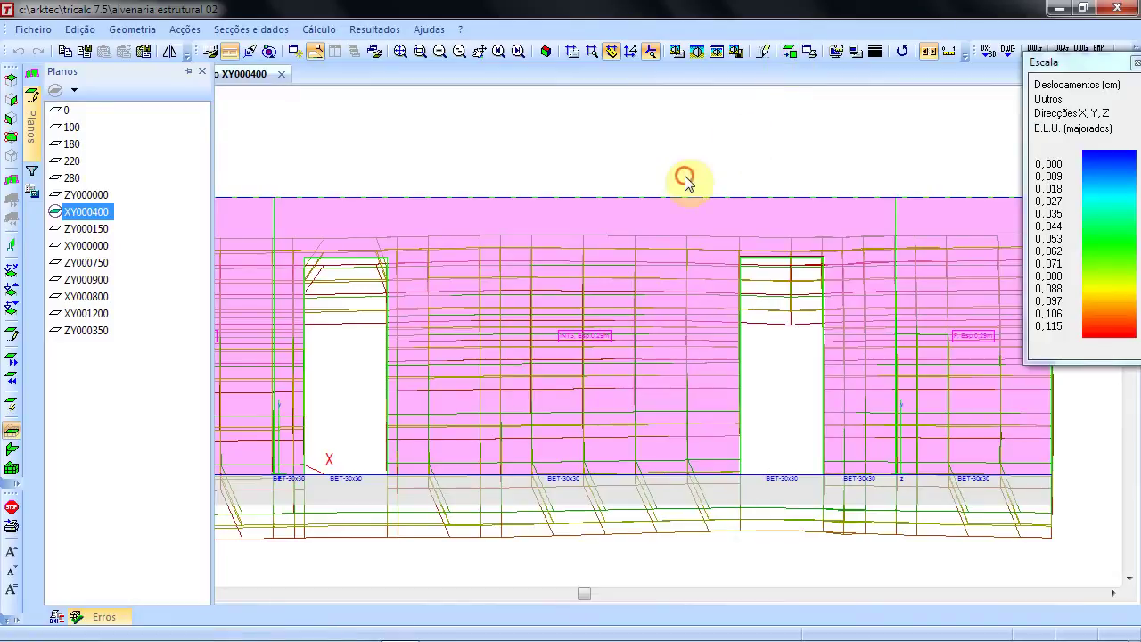
pyautogui.click(385, 29)
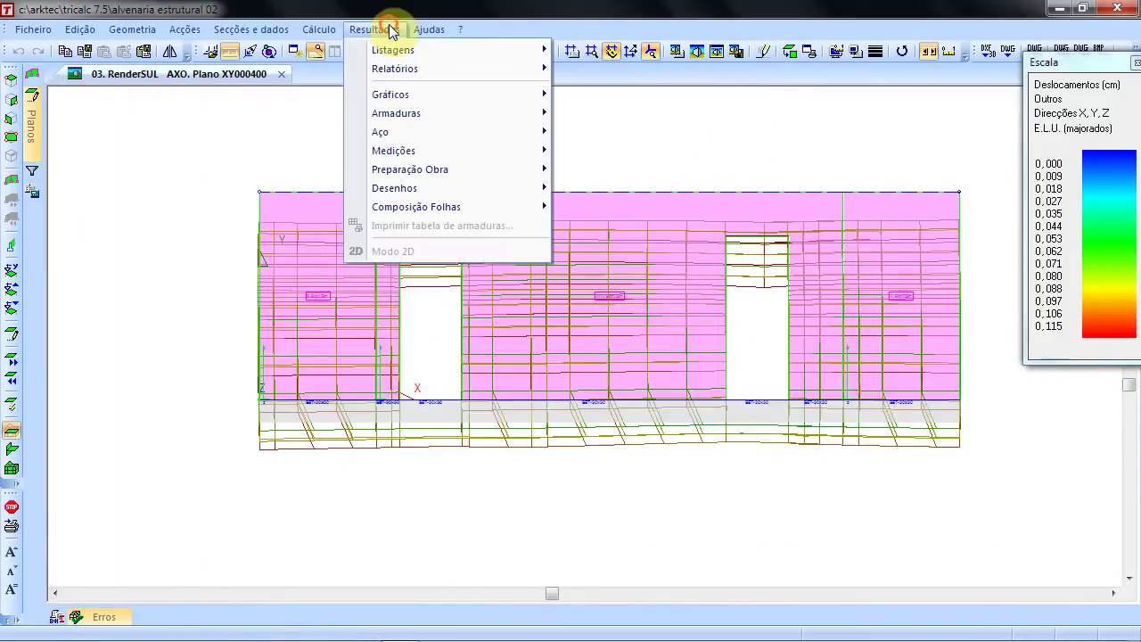
pyautogui.click(413, 94)
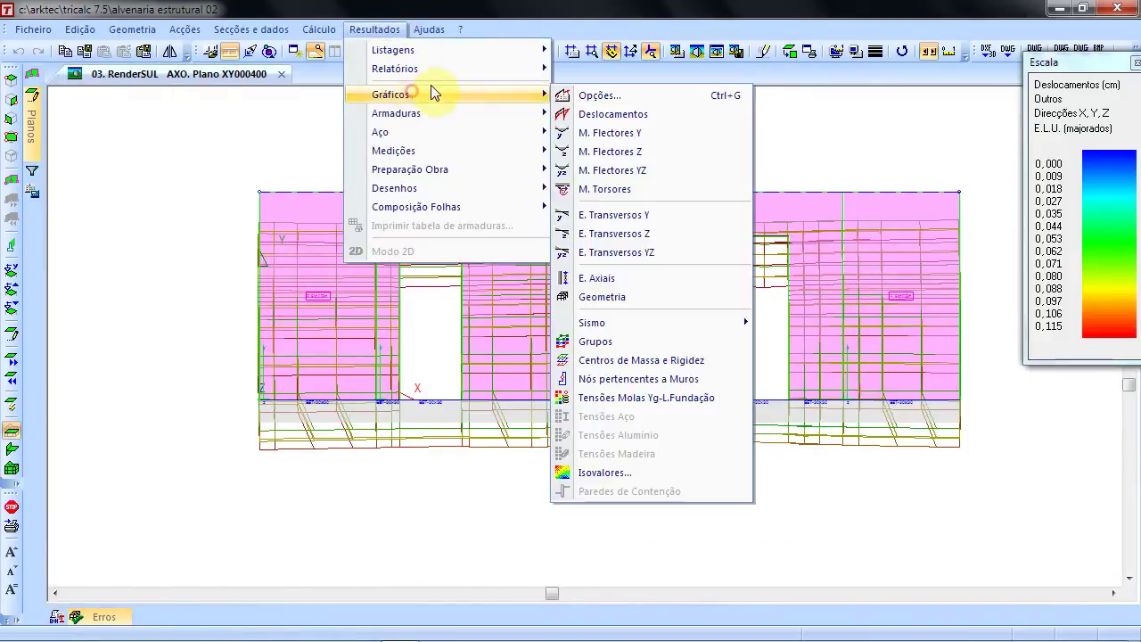
pyautogui.click(665, 472)
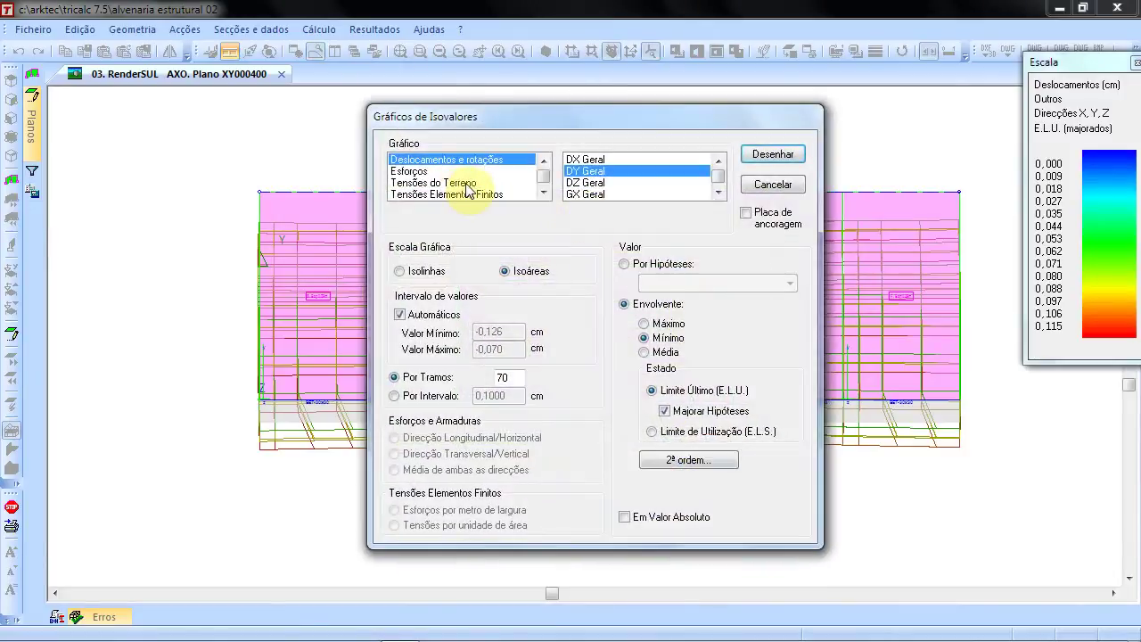
pyautogui.click(468, 183)
pyautogui.click(468, 194)
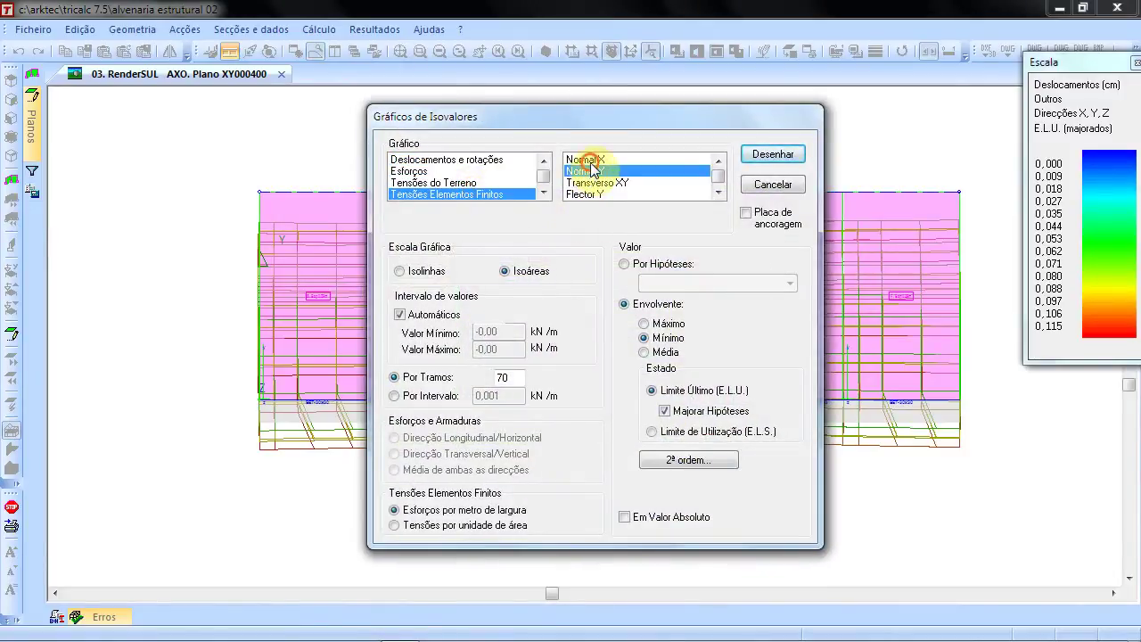
pyautogui.click(586, 160)
pyautogui.click(773, 153)
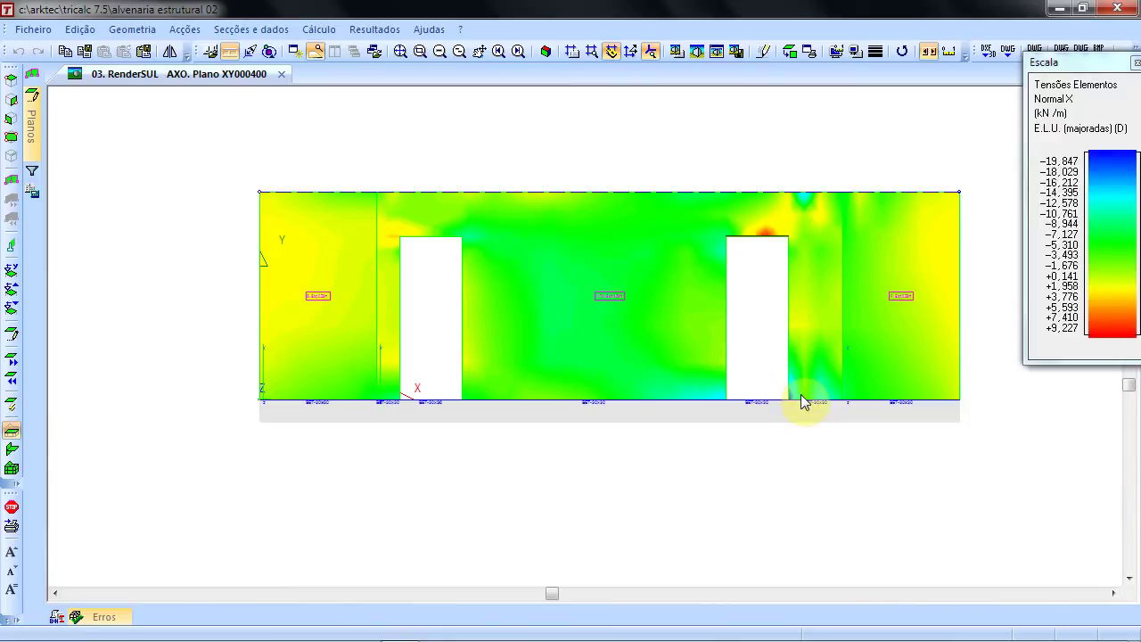
# - Draw the wall's finite-element stress isovalues for Normal Y using the maximum envelope
pyautogui.click(382, 28)
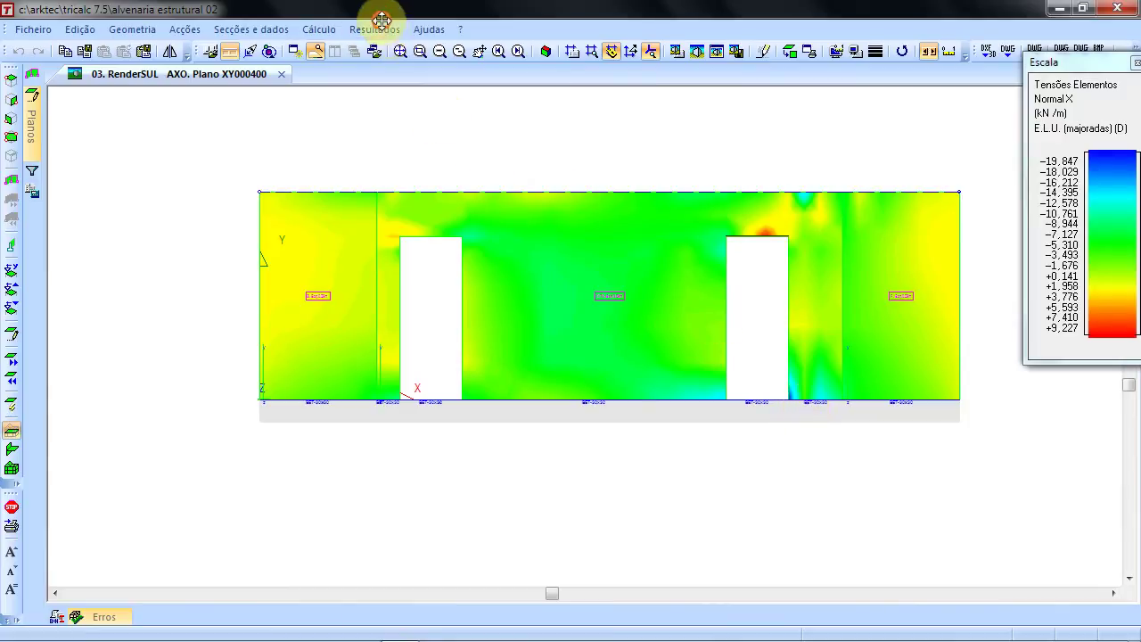
pyautogui.moveTo(400, 98)
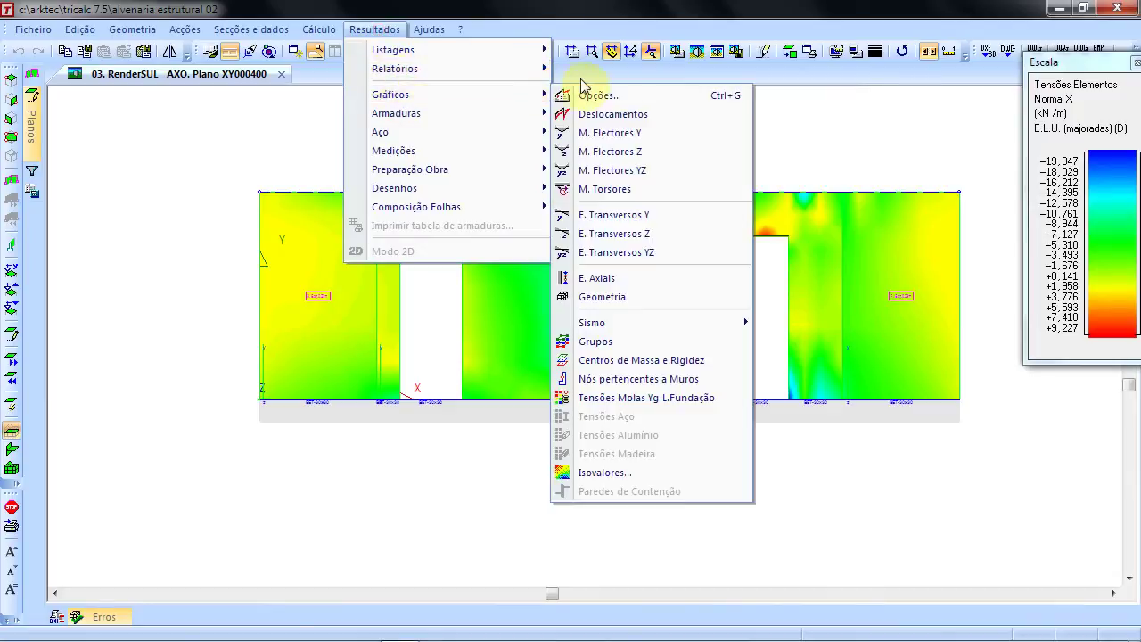
pyautogui.click(624, 472)
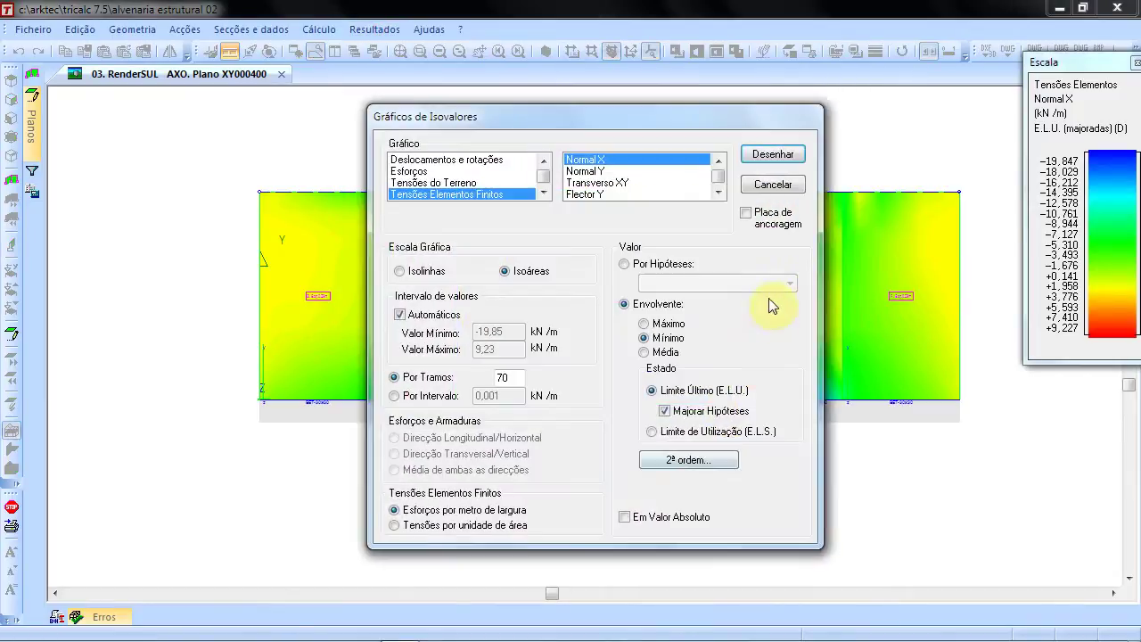
pyautogui.click(603, 171)
pyautogui.click(764, 155)
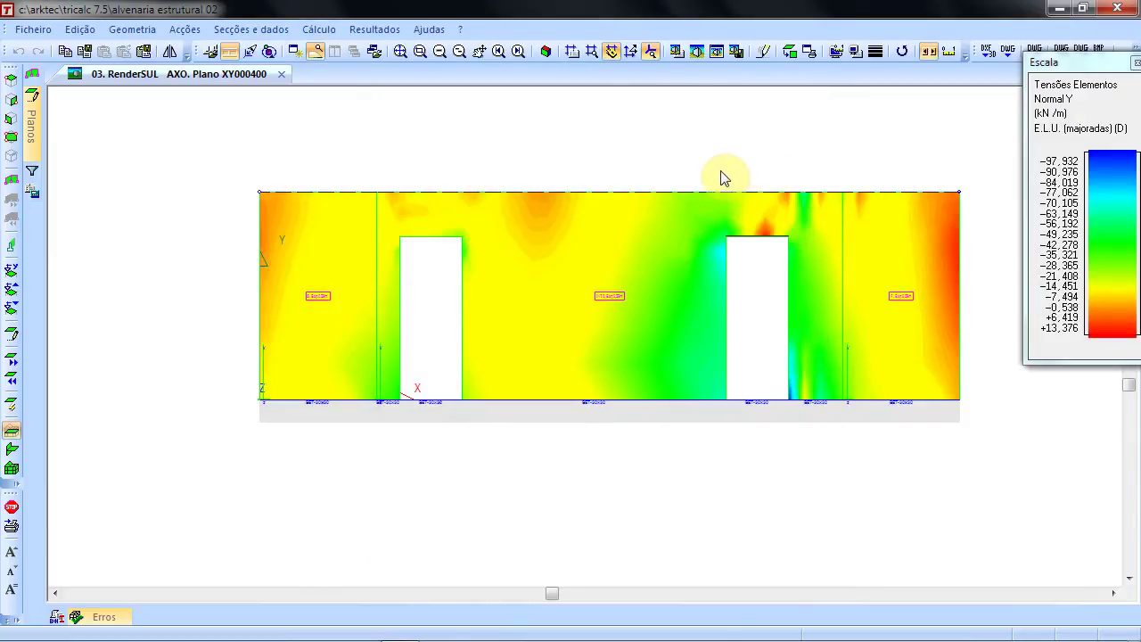
# - Draw the wall's finite-element bending isovalues for Flector X
pyautogui.click(374, 30)
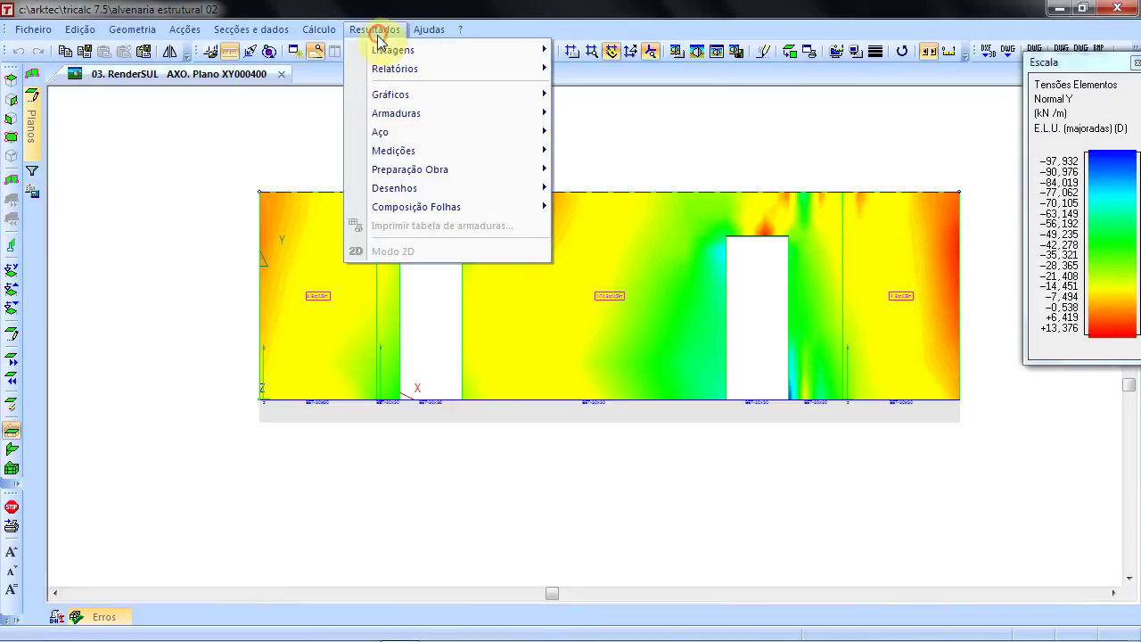
pyautogui.moveTo(466, 95)
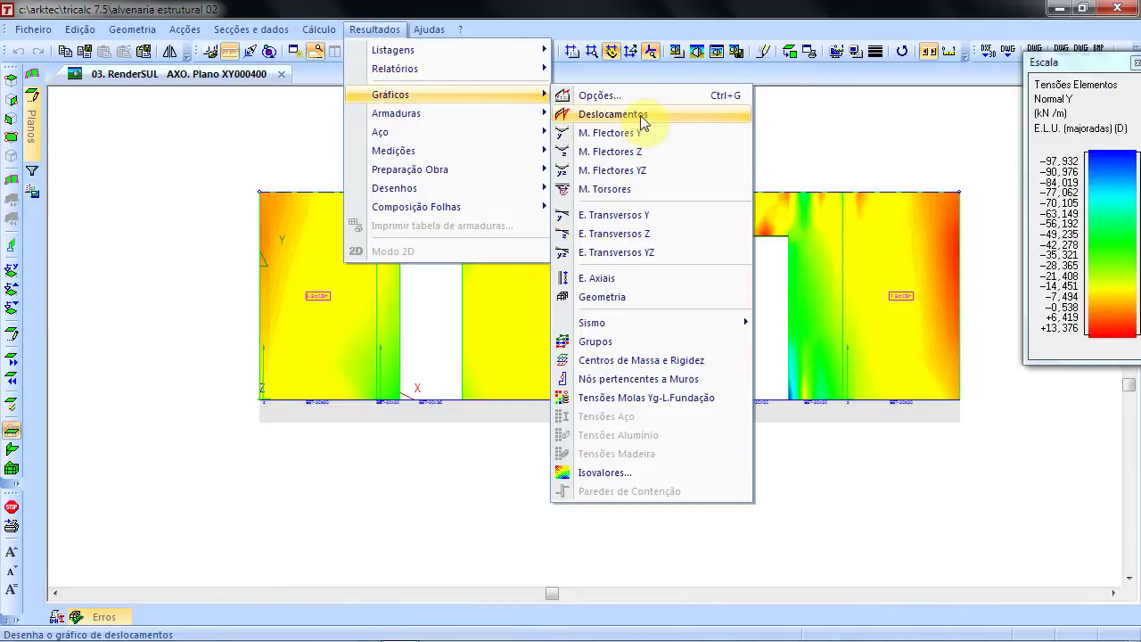
pyautogui.click(654, 472)
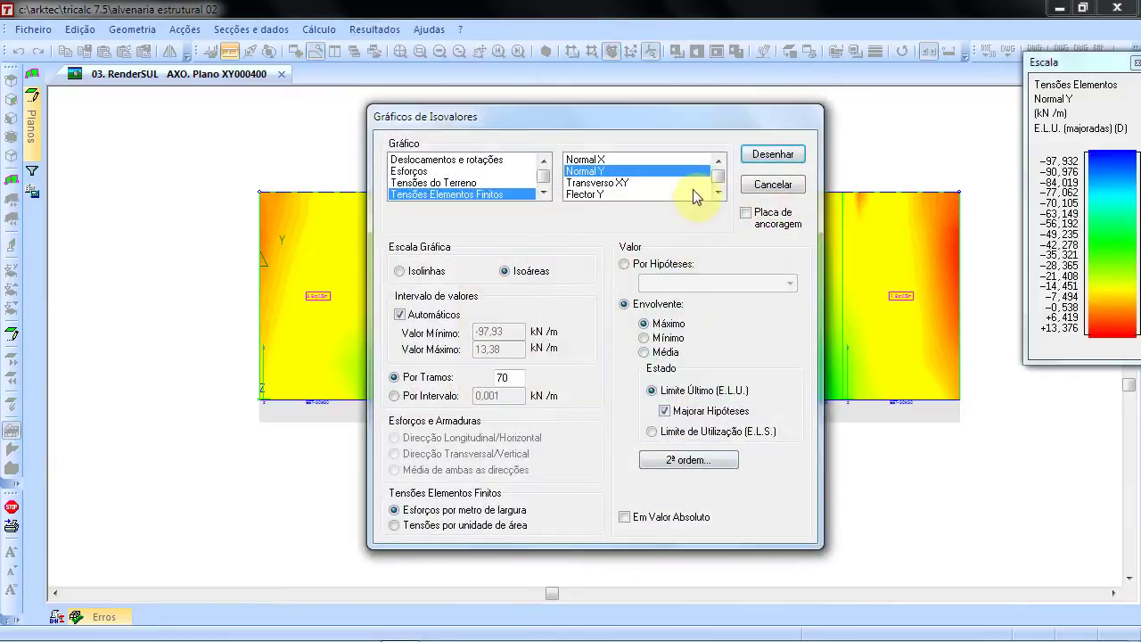
pyautogui.click(721, 183)
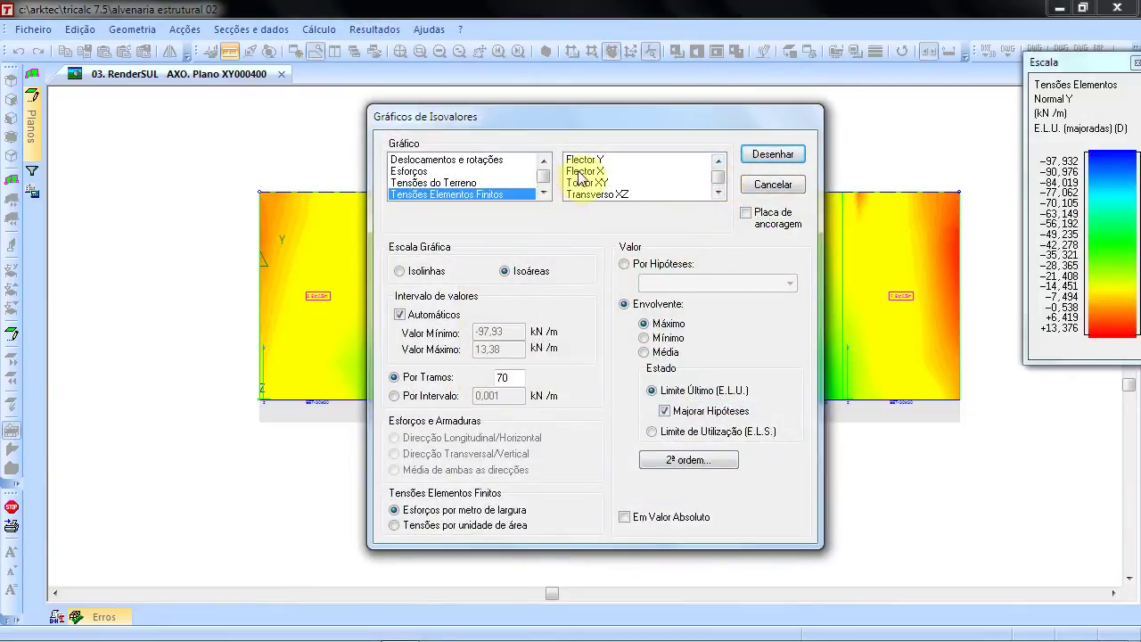
pyautogui.click(585, 172)
pyautogui.click(772, 154)
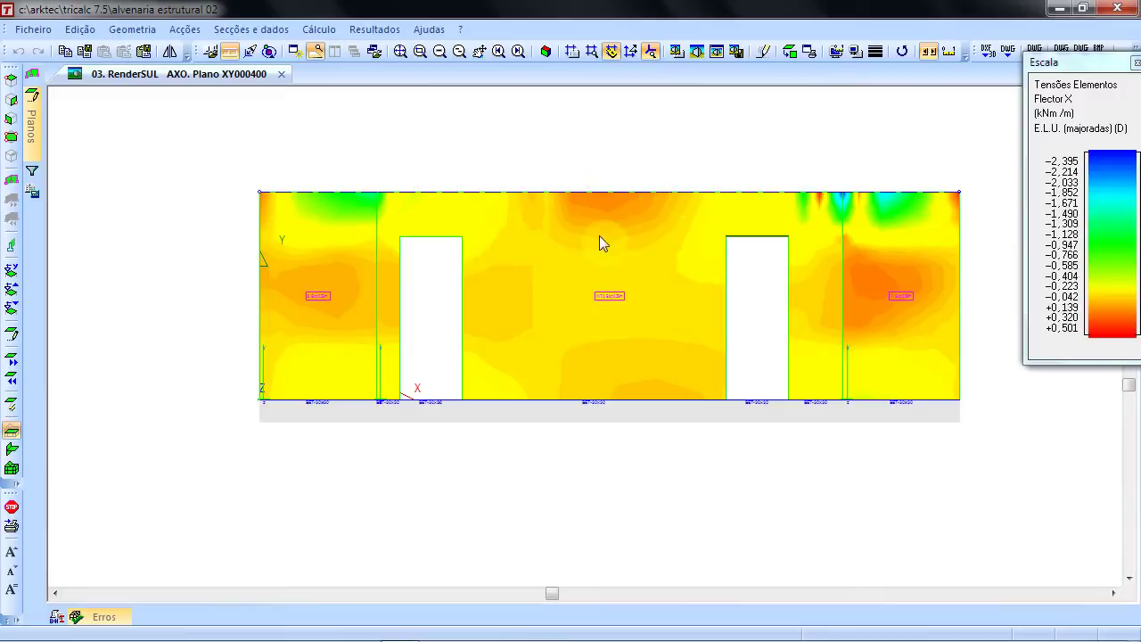
pyautogui.click(526, 108)
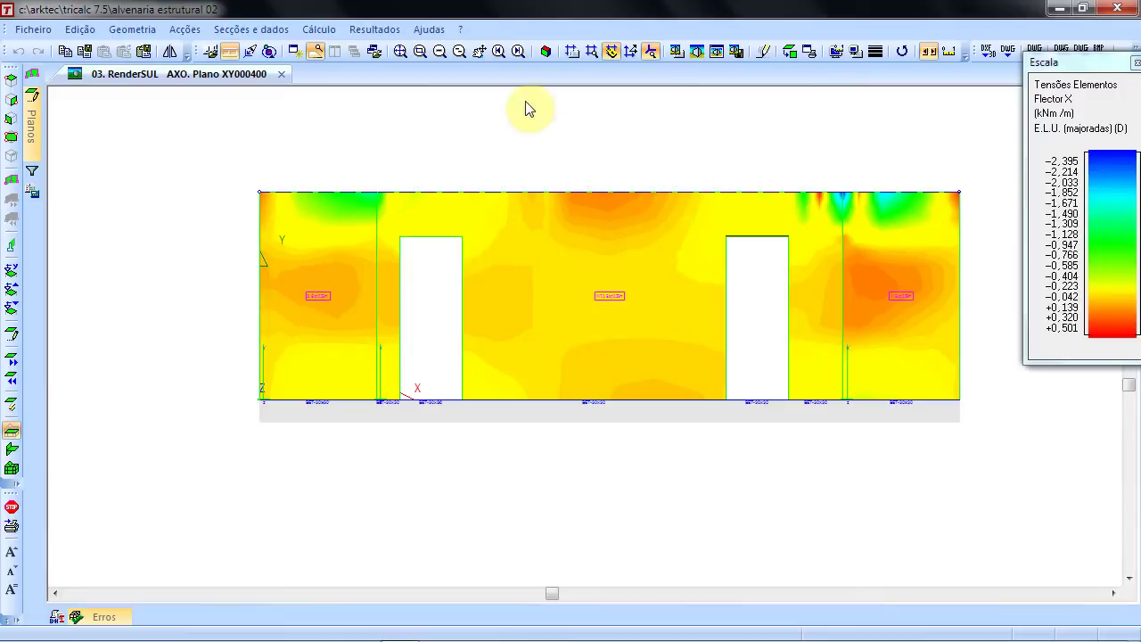
# - Show the wall in axonometric view and plot its displacements for the factored ultimate limit state with material Outros / EC
pyautogui.click(543, 50)
pyautogui.click(374, 29)
pyautogui.click(414, 94)
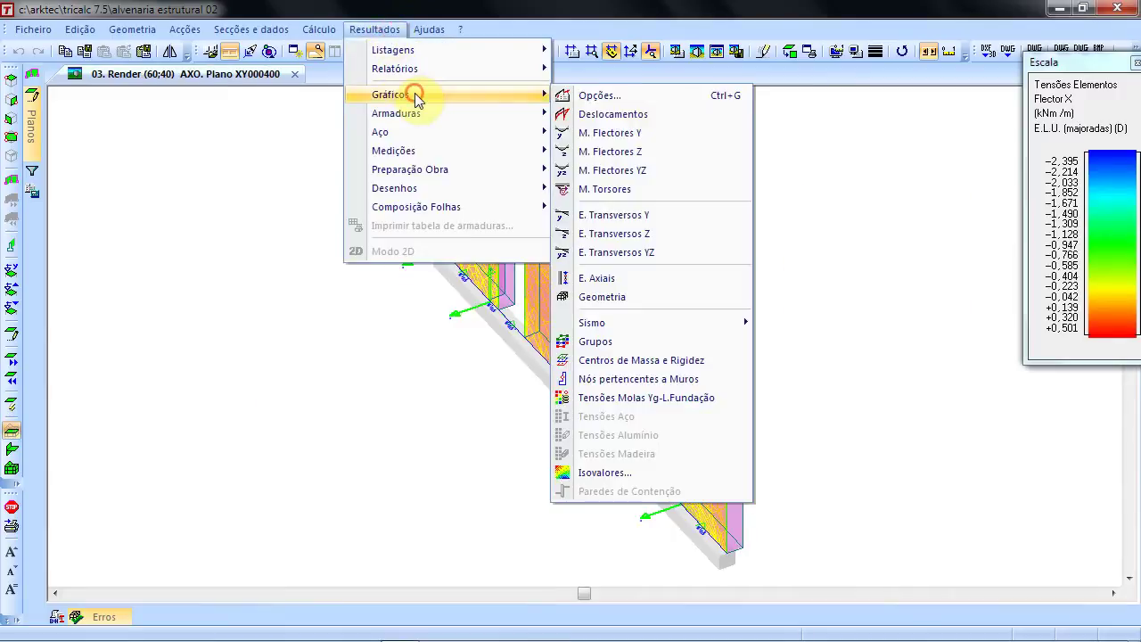
pyautogui.click(614, 114)
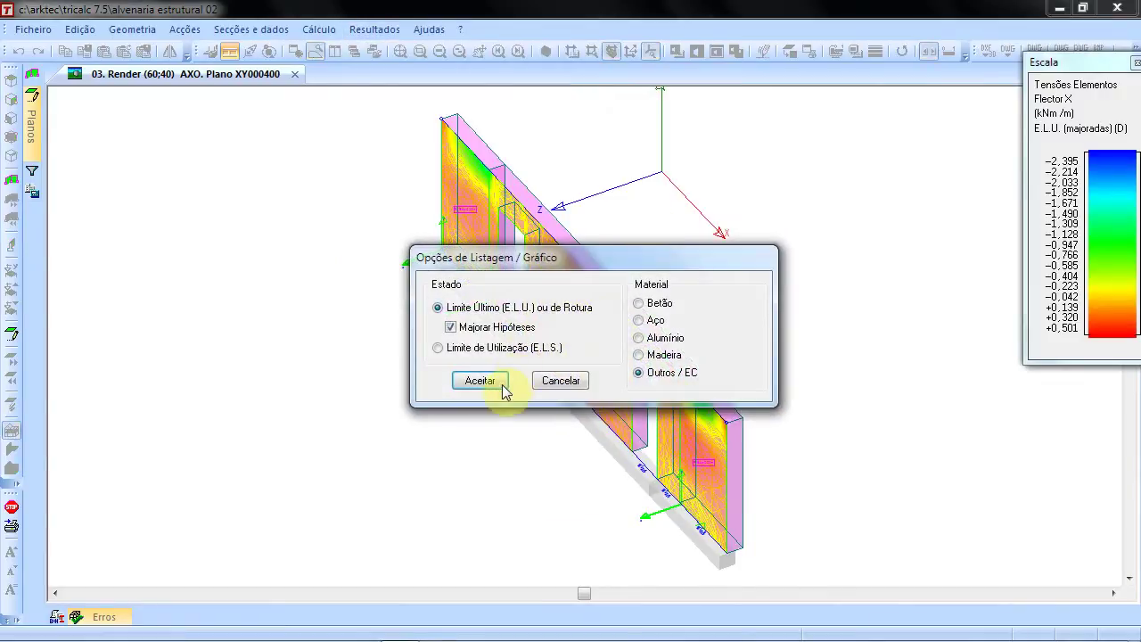
pyautogui.click(504, 382)
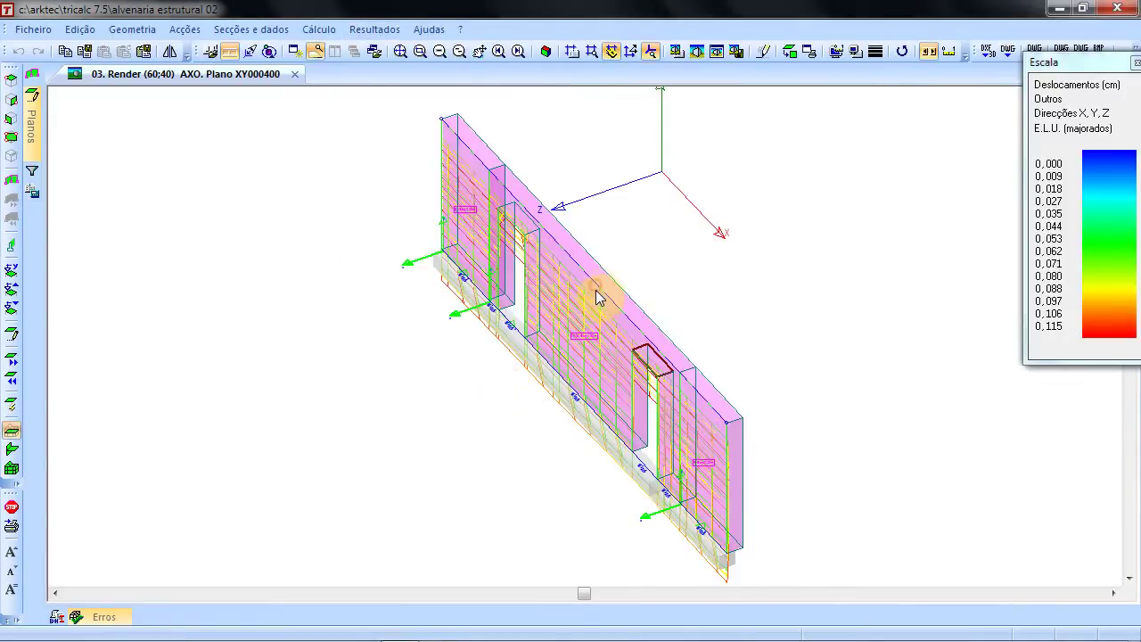
pyautogui.scroll(1, 597, 294)
pyautogui.scroll(1, 598, 297)
pyautogui.scroll(-2, 593, 298)
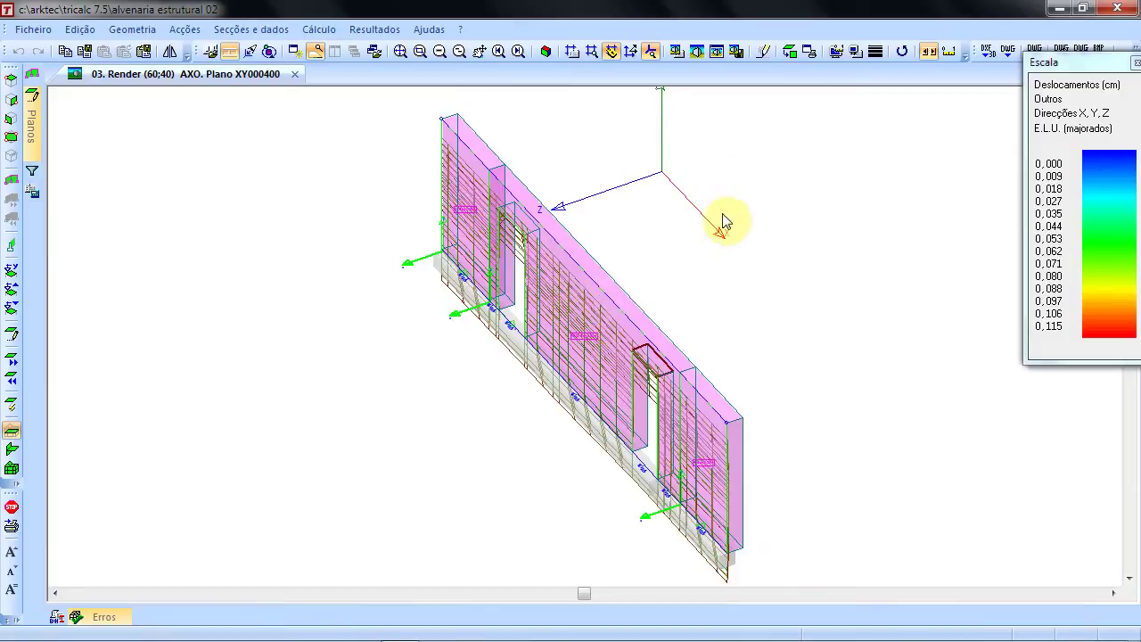
# - Return to the south elevation and draw the wall's finite-element bending isovalues for Flector Y
pyautogui.click(789, 53)
pyautogui.click(375, 29)
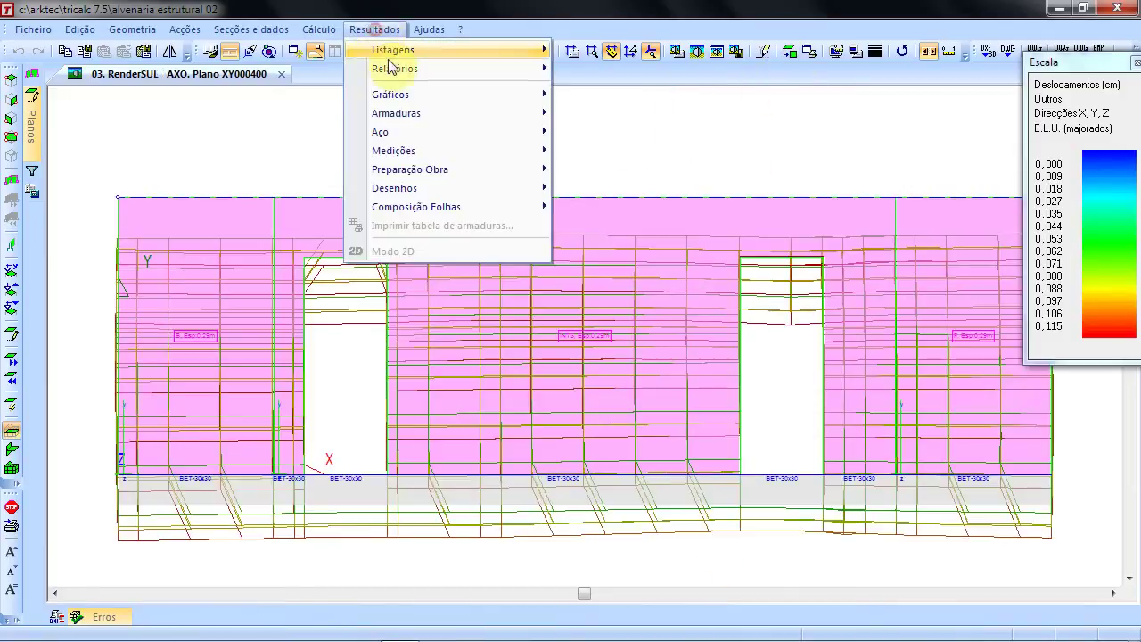
pyautogui.click(401, 93)
pyautogui.click(655, 472)
pyautogui.click(716, 193)
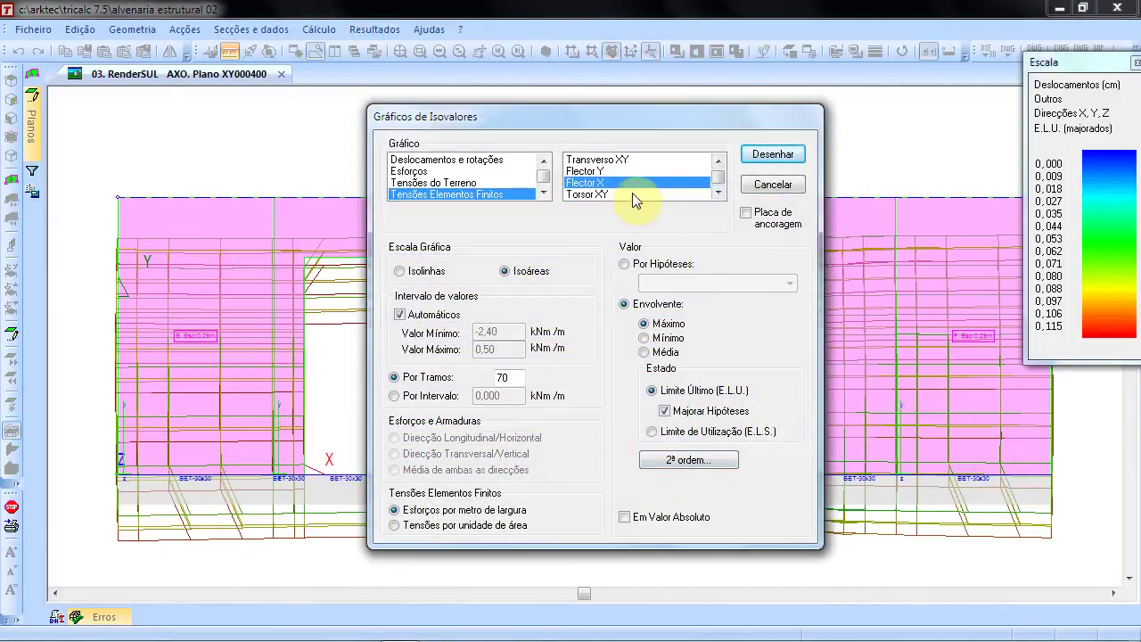
pyautogui.click(658, 161)
pyautogui.scroll(1, 704, 174)
pyautogui.click(676, 195)
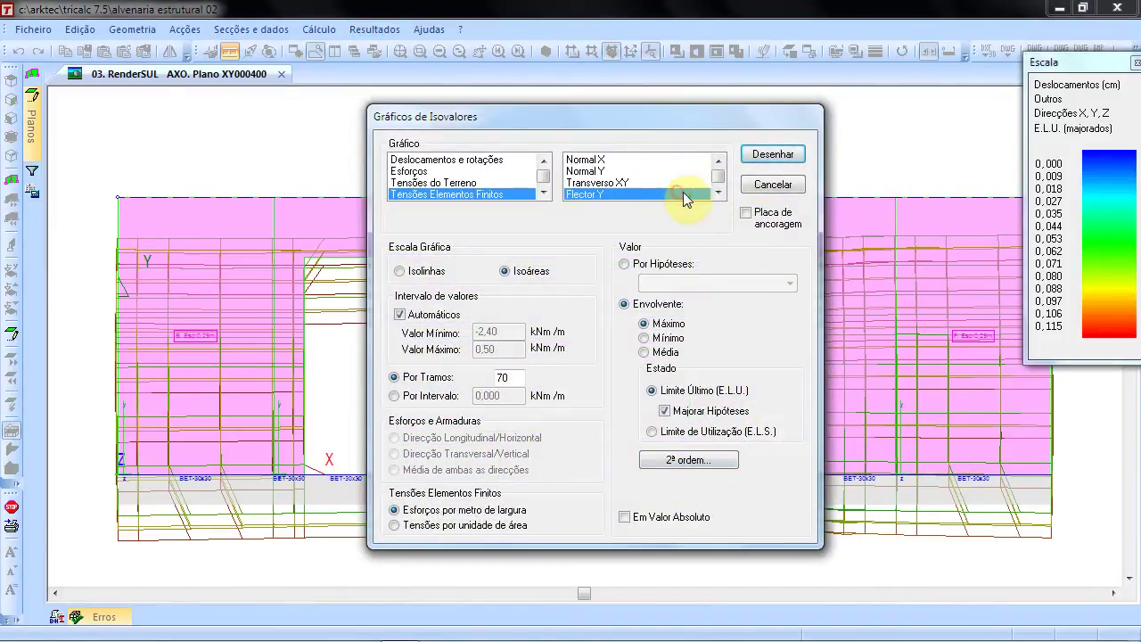
pyautogui.click(772, 154)
pyautogui.click(613, 248)
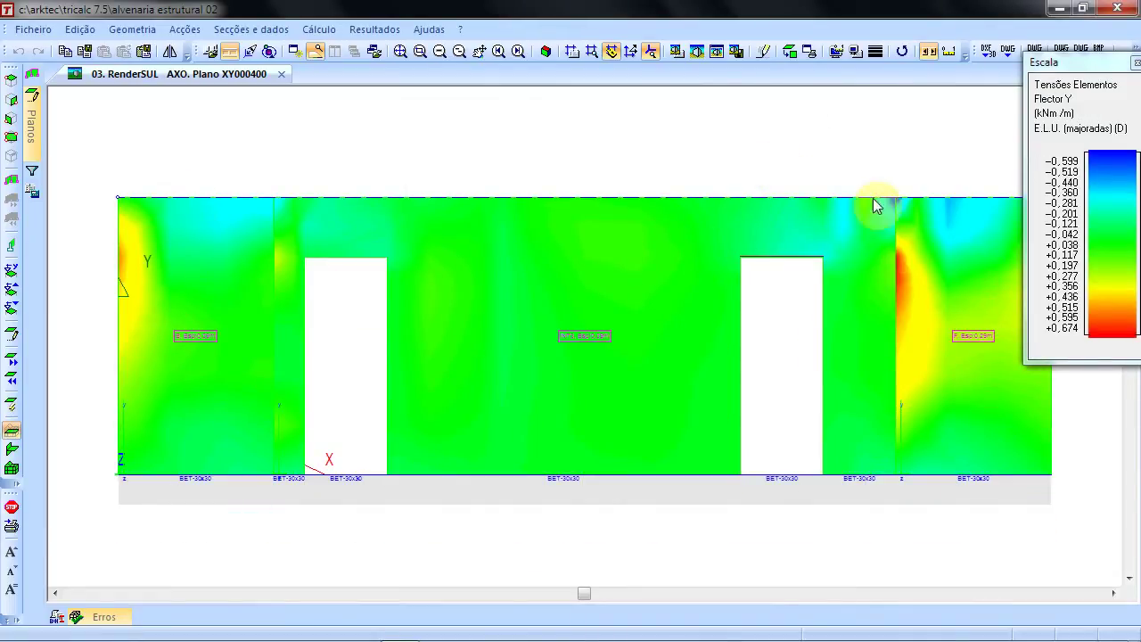
# - Examine the Flector Y distribution near the wall joint in elevation and the local axes along the wall base in axonometric view
pyautogui.scroll(-2, 912, 247)
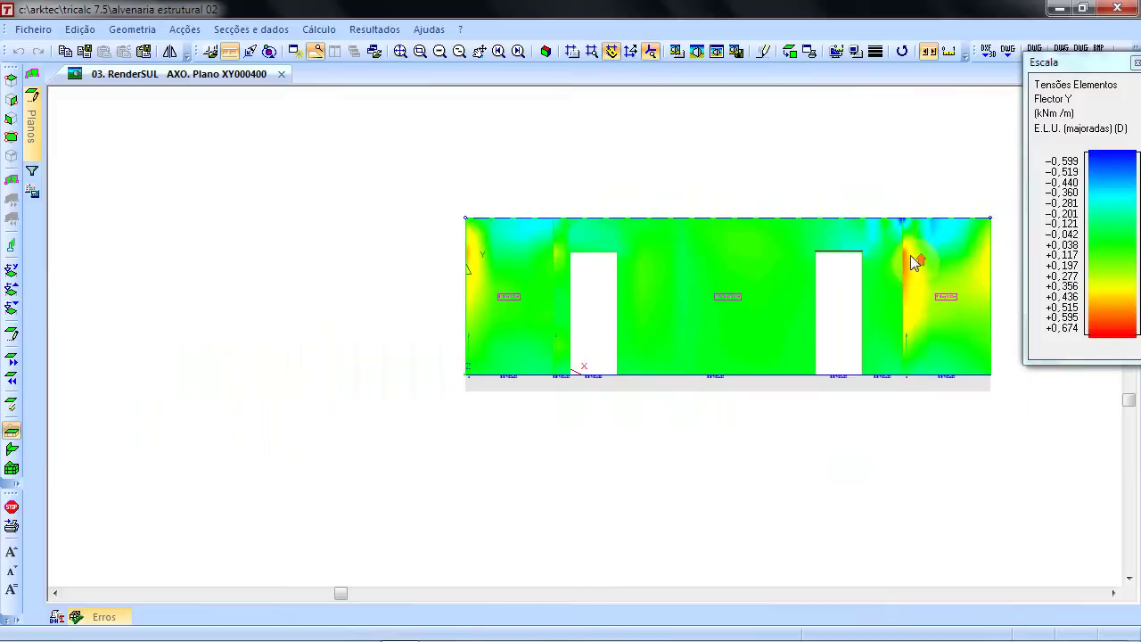
pyautogui.scroll(3, 910, 255)
pyautogui.scroll(-3, 891, 271)
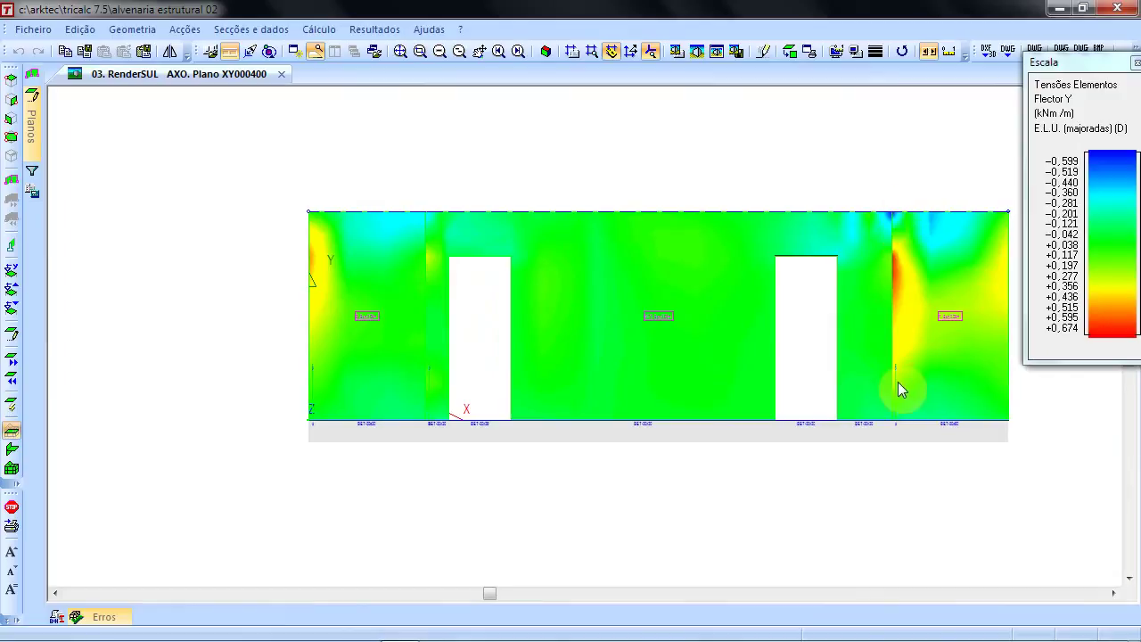
pyautogui.click(548, 53)
pyautogui.scroll(3, 470, 328)
pyautogui.scroll(4, 470, 328)
pyautogui.scroll(-1, 481, 315)
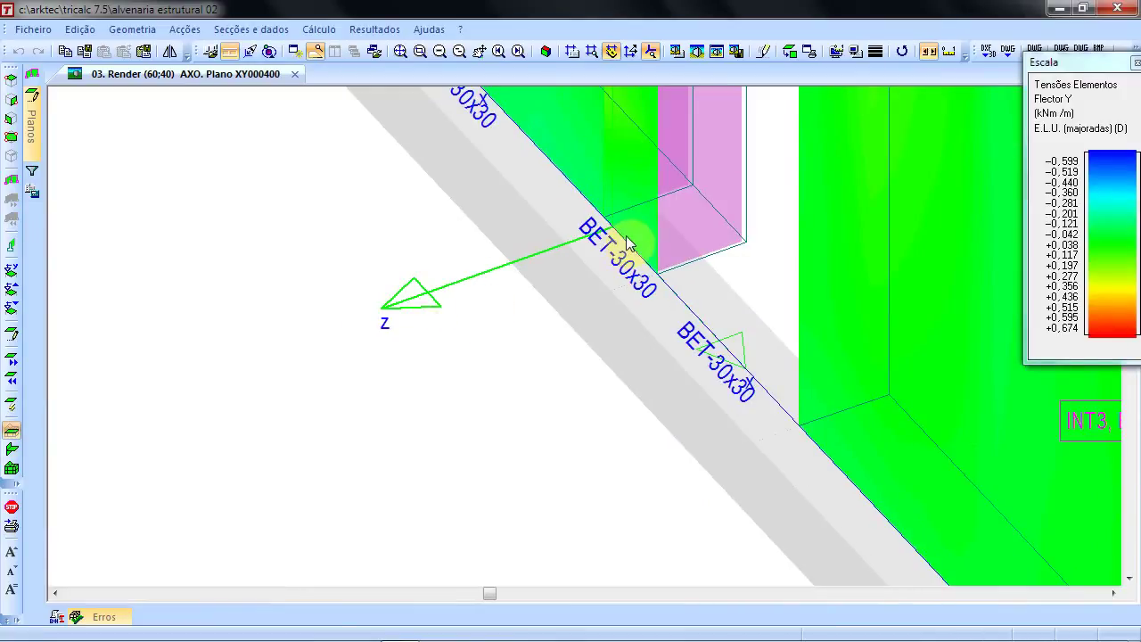
pyautogui.scroll(3, 757, 385)
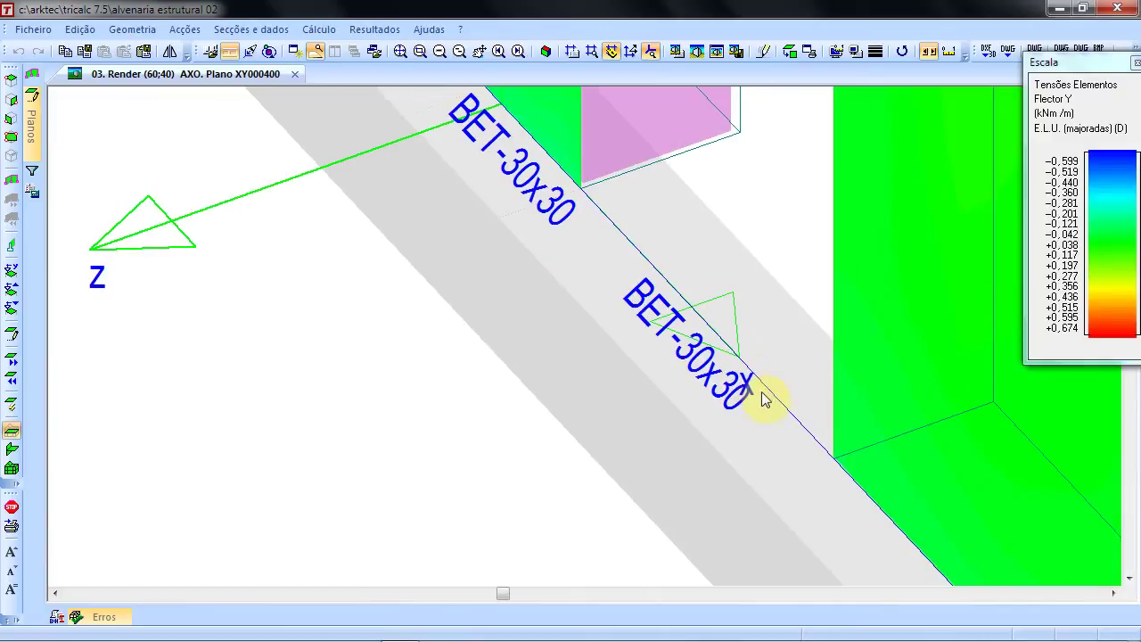
# - Return to the whole wall in south elevation and open the construction drawing of plane XY000400
pyautogui.scroll(-3, 742, 381)
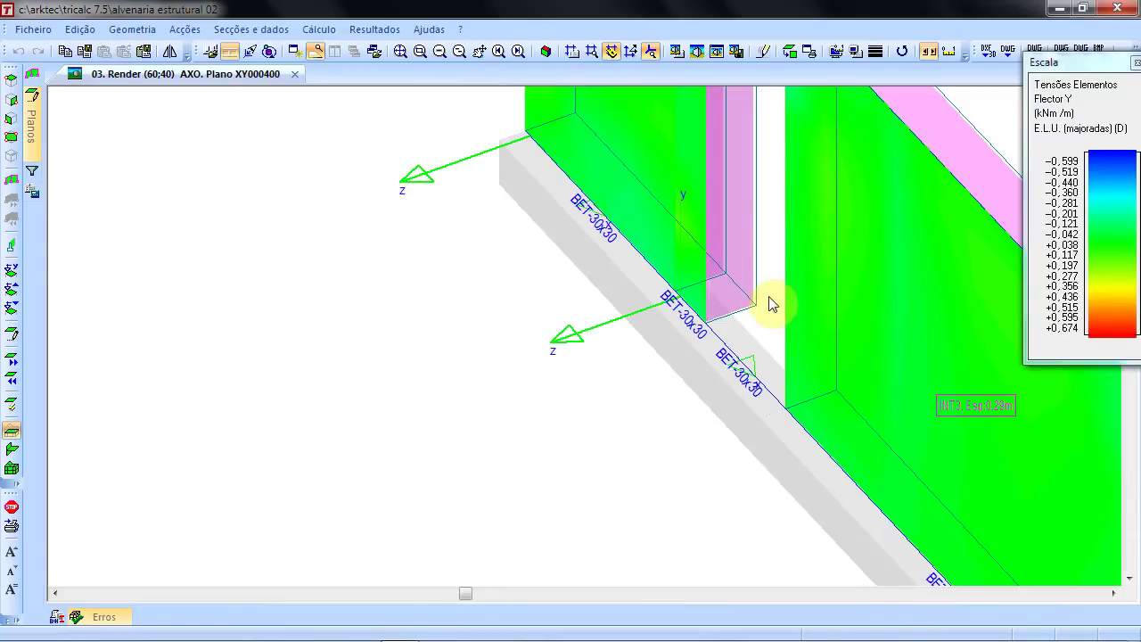
pyautogui.click(401, 51)
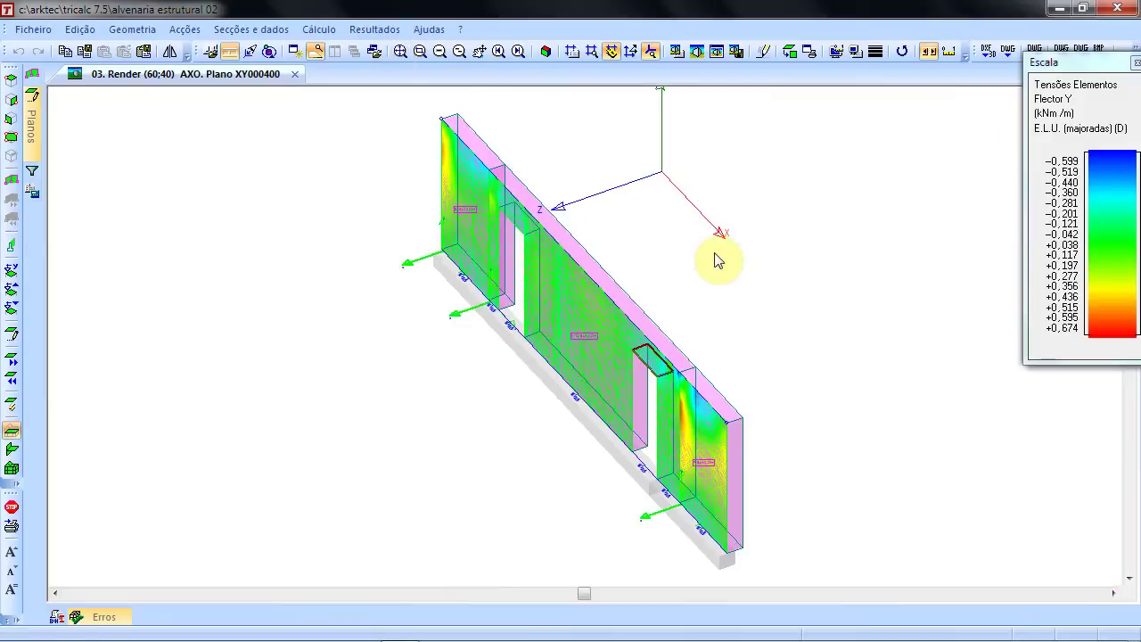
pyautogui.click(796, 54)
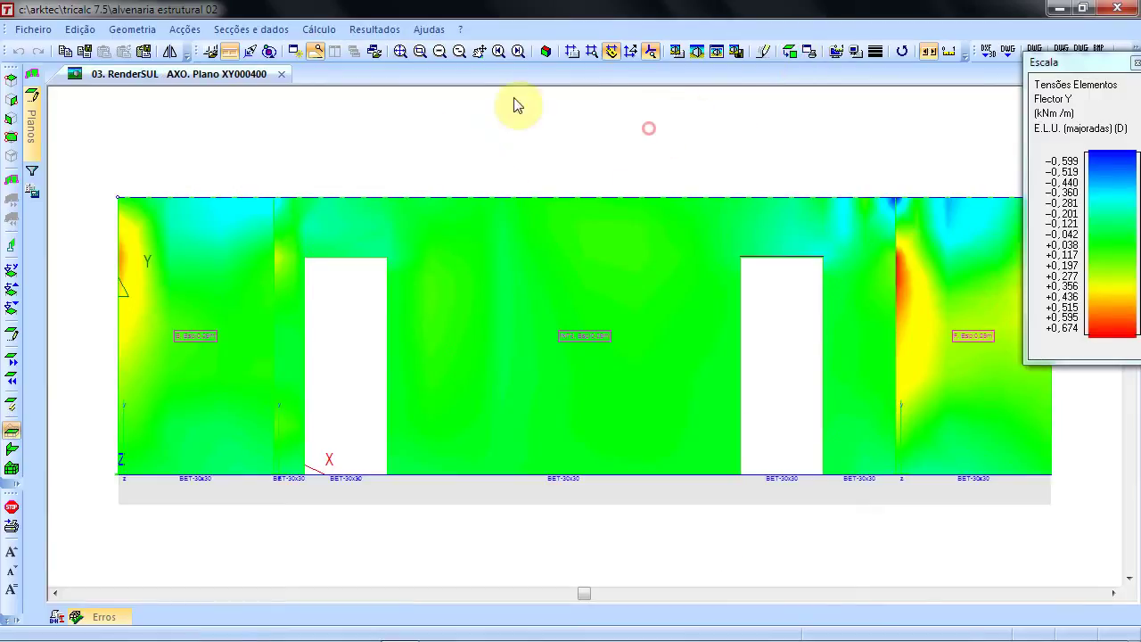
pyautogui.click(398, 33)
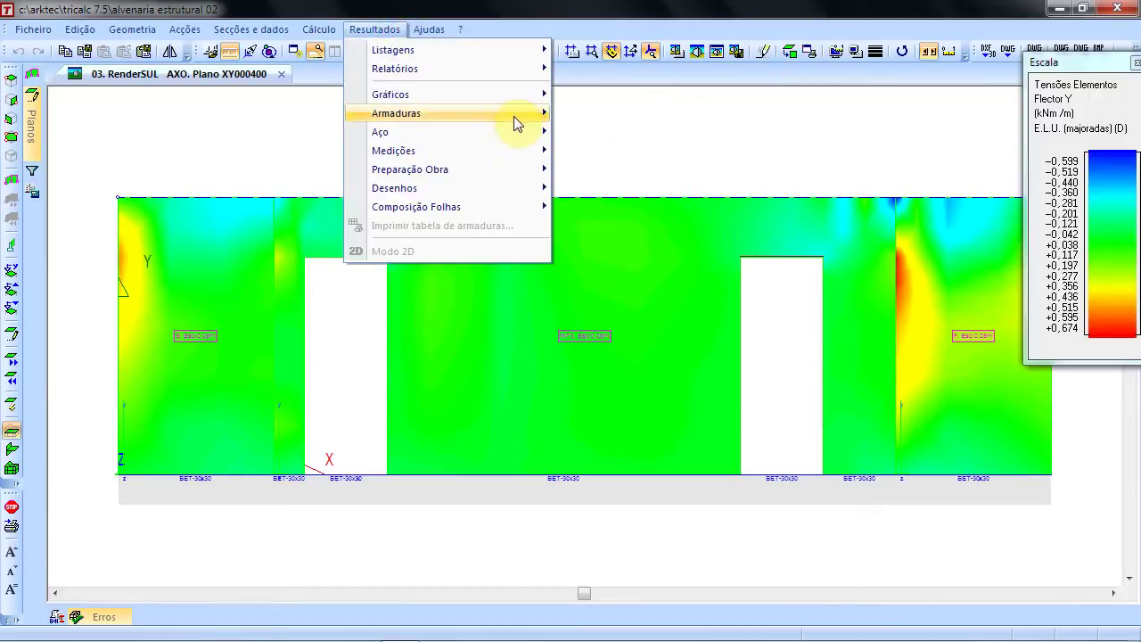
pyautogui.moveTo(495, 122)
pyautogui.moveTo(491, 183)
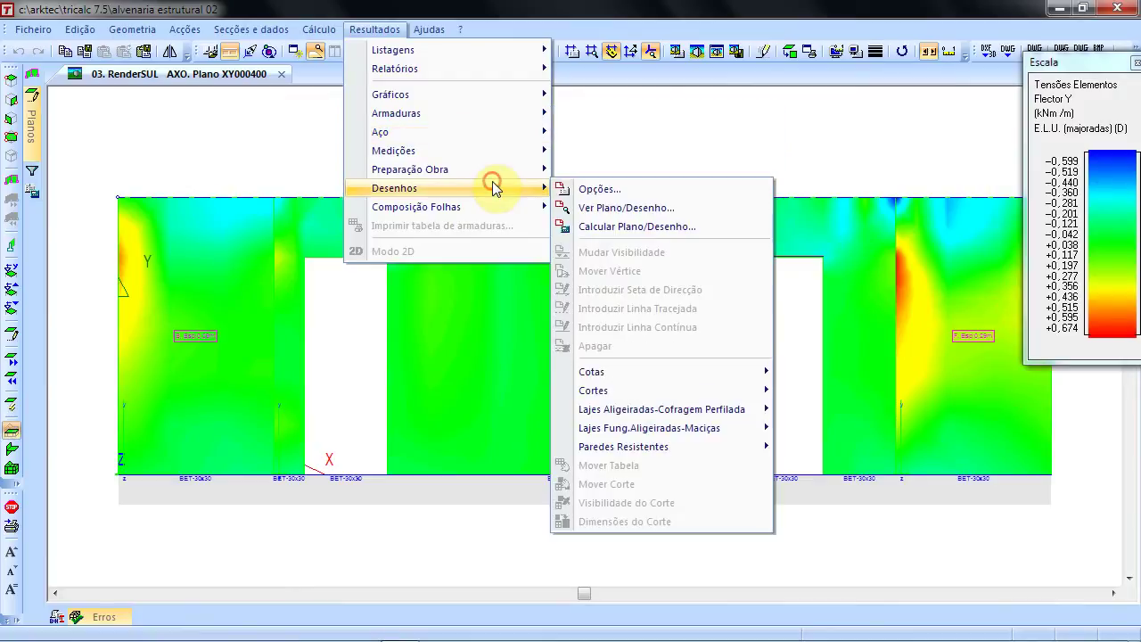
pyautogui.click(616, 203)
pyautogui.click(614, 333)
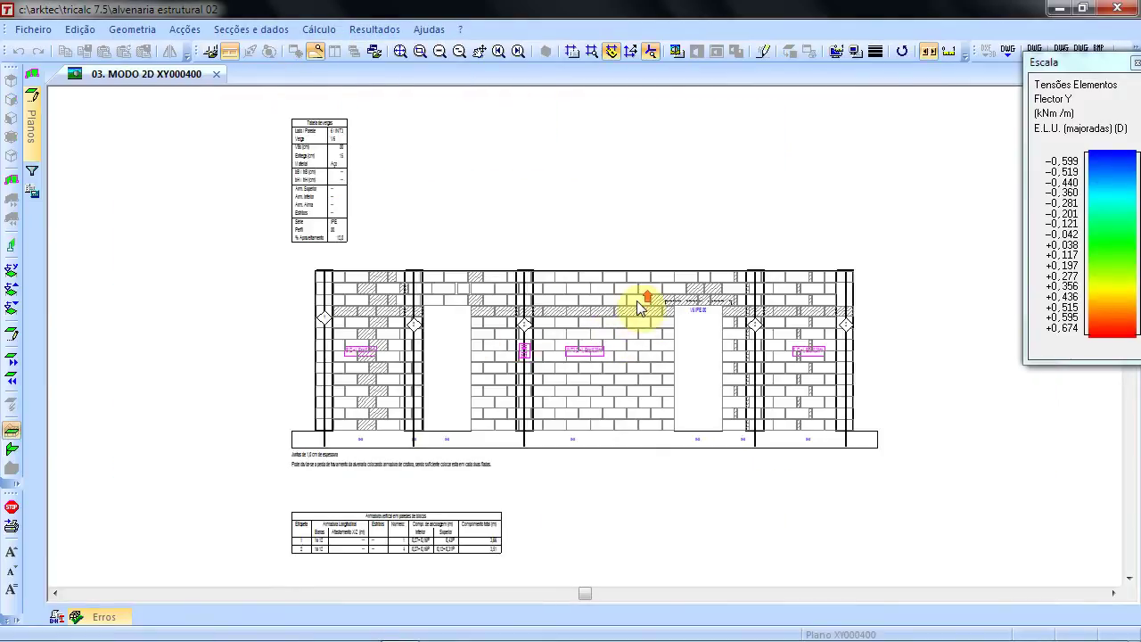
# - Examine the V6 IPE 80 lintel over the door opening, the block layout and the vertical reinforcement in the wall drawing
pyautogui.scroll(5, 727, 306)
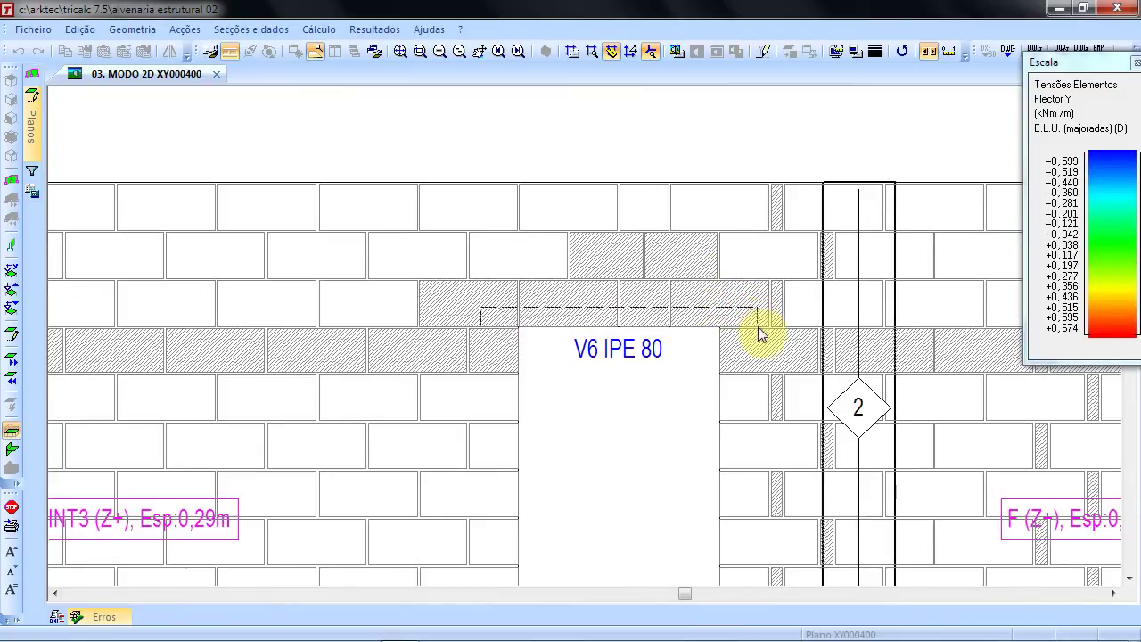
pyautogui.scroll(3, 759, 332)
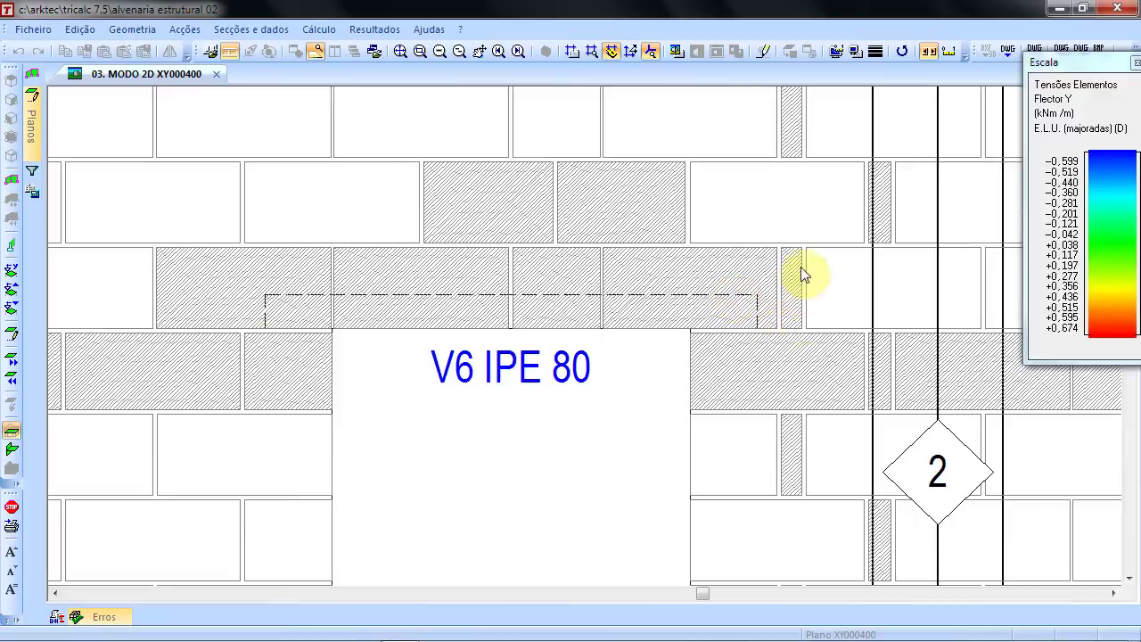
pyautogui.scroll(-4, 886, 235)
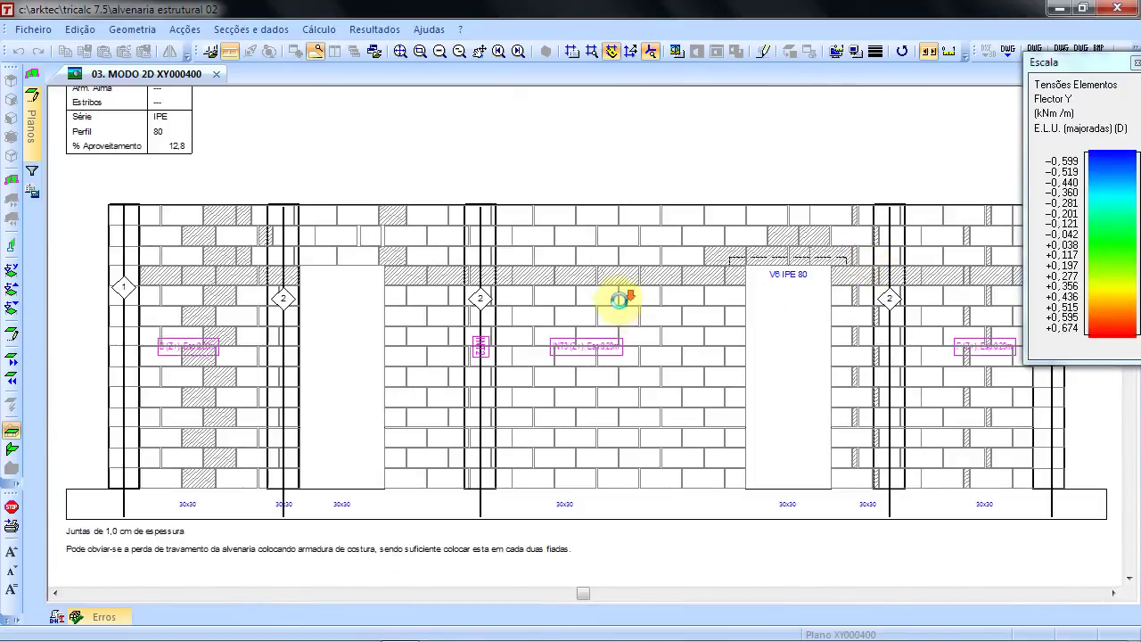
pyautogui.scroll(-1, 623, 307)
pyautogui.scroll(3, 623, 307)
pyautogui.scroll(-3, 608, 243)
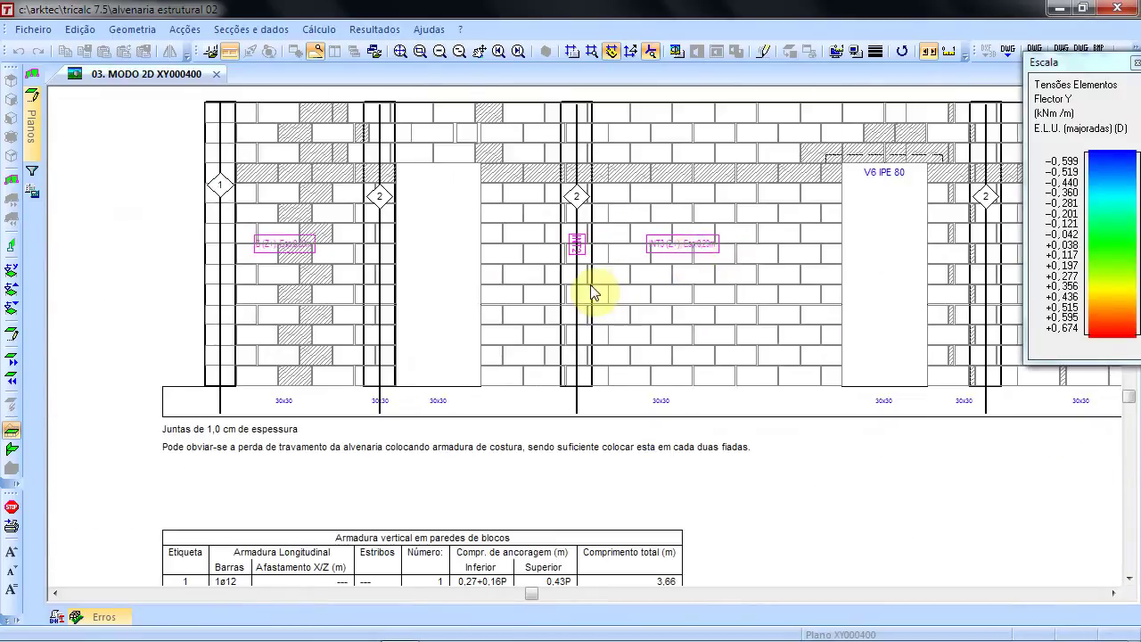
pyautogui.scroll(-1, 593, 294)
# - Leave the 2D drawing mode and show the complete building in axonometric view
pyautogui.rightClick(571, 165)
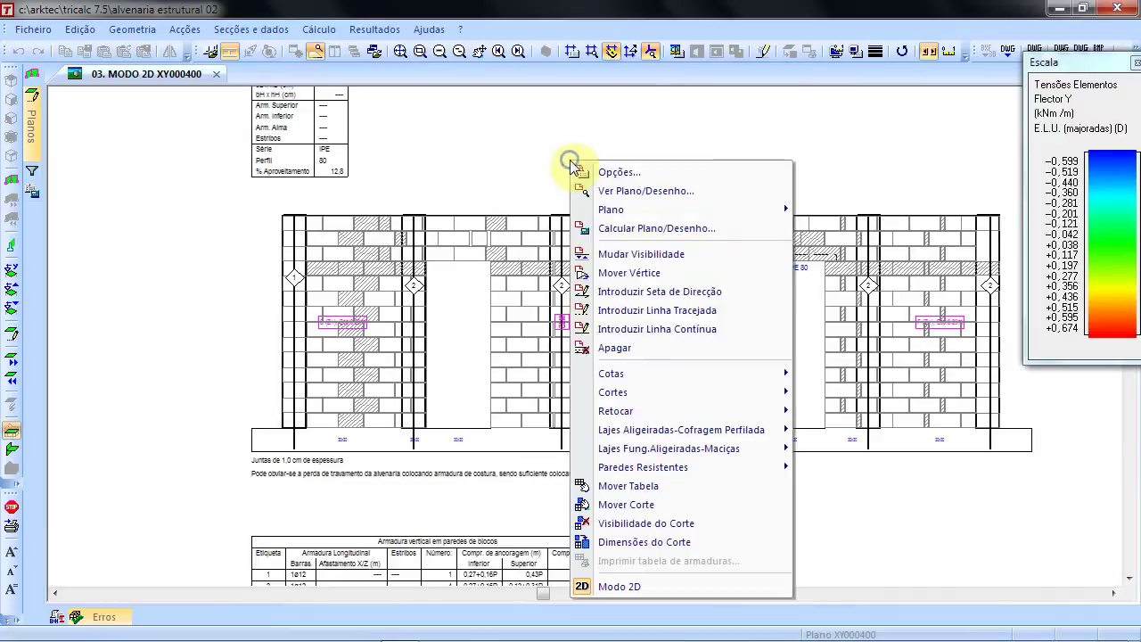
pyautogui.click(648, 581)
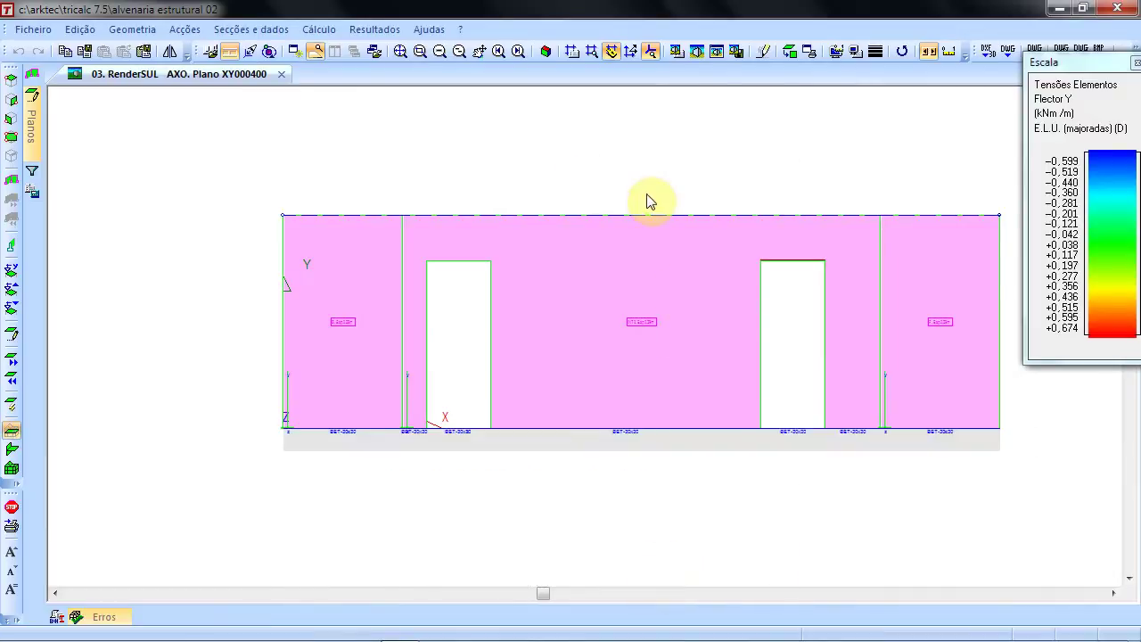
pyautogui.click(545, 51)
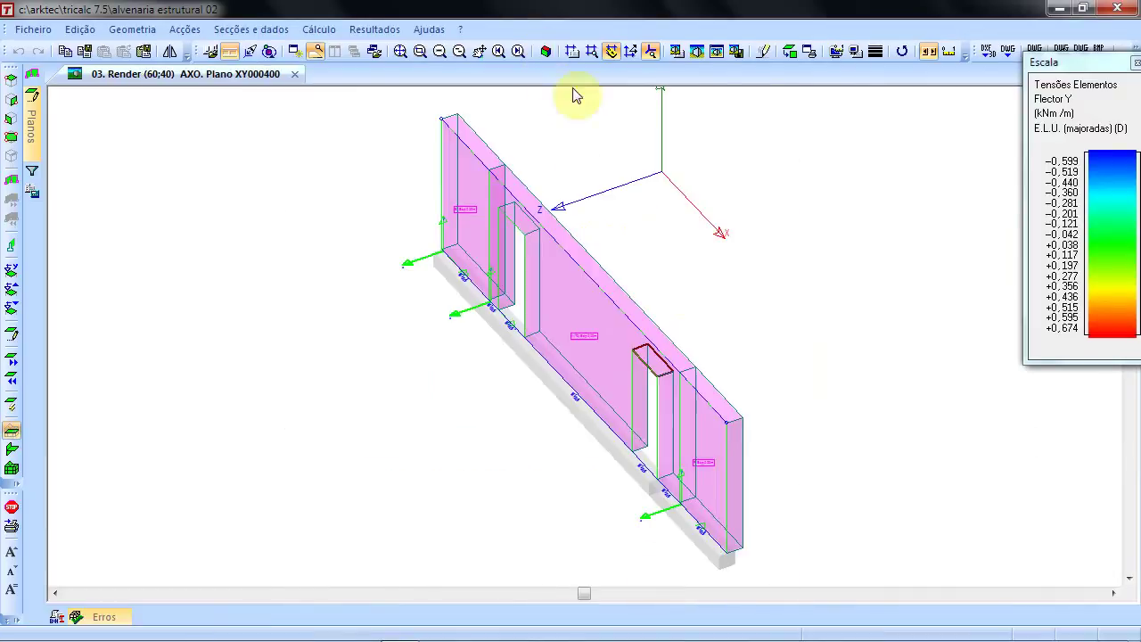
pyautogui.click(11, 469)
pyautogui.scroll(-2, 496, 295)
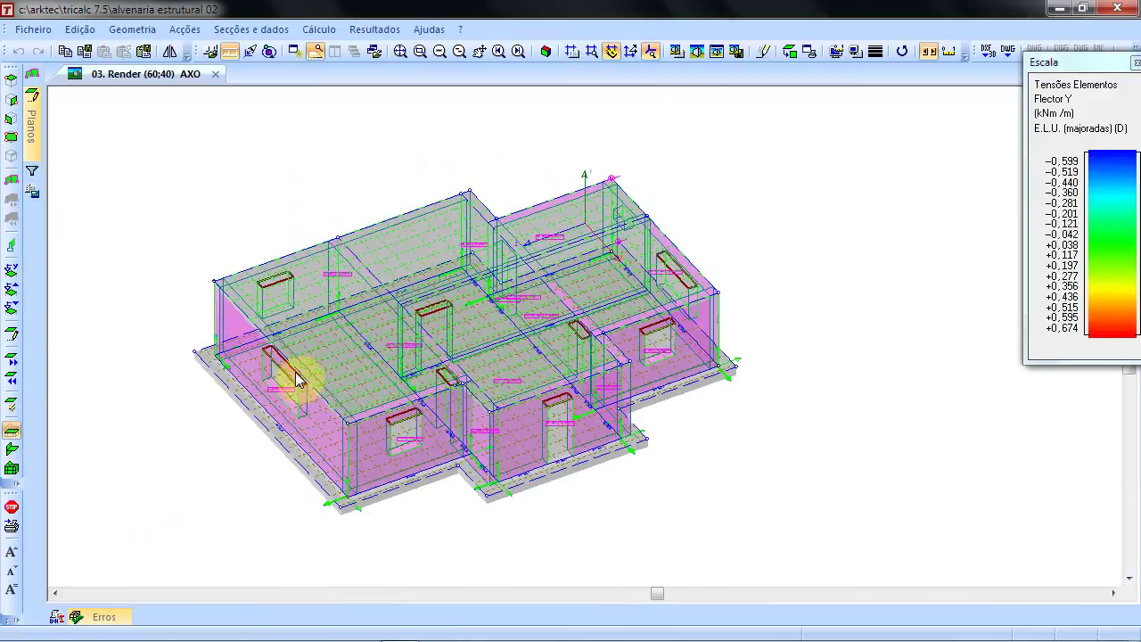
# - Open the structure alvenaria estrutural 04 and render its axonometric view
pyautogui.click(39, 30)
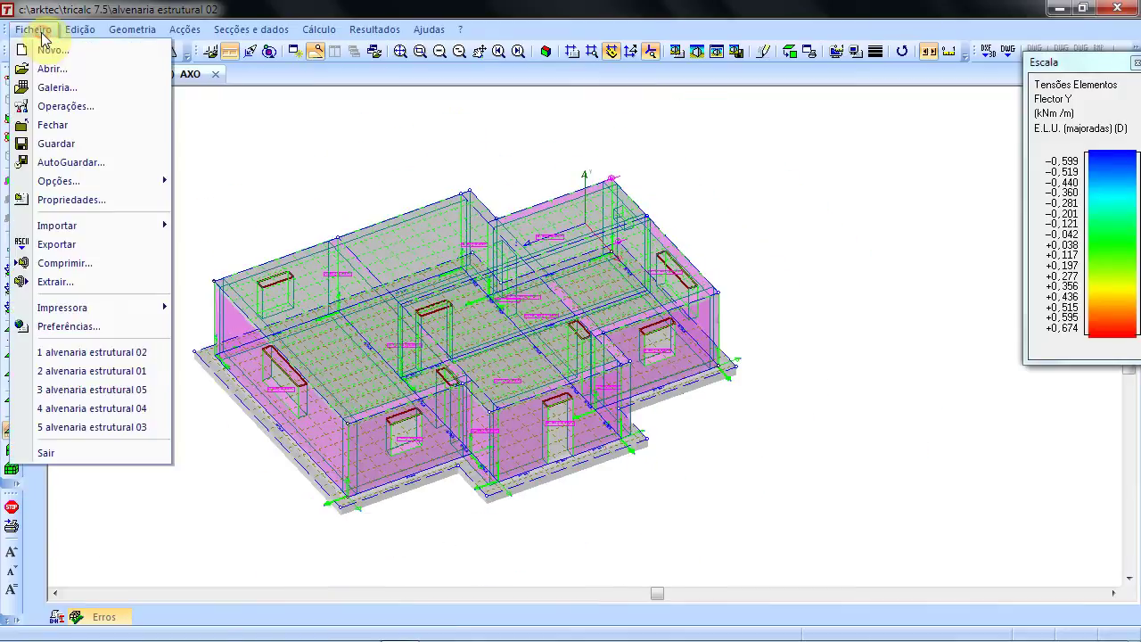
pyautogui.click(145, 405)
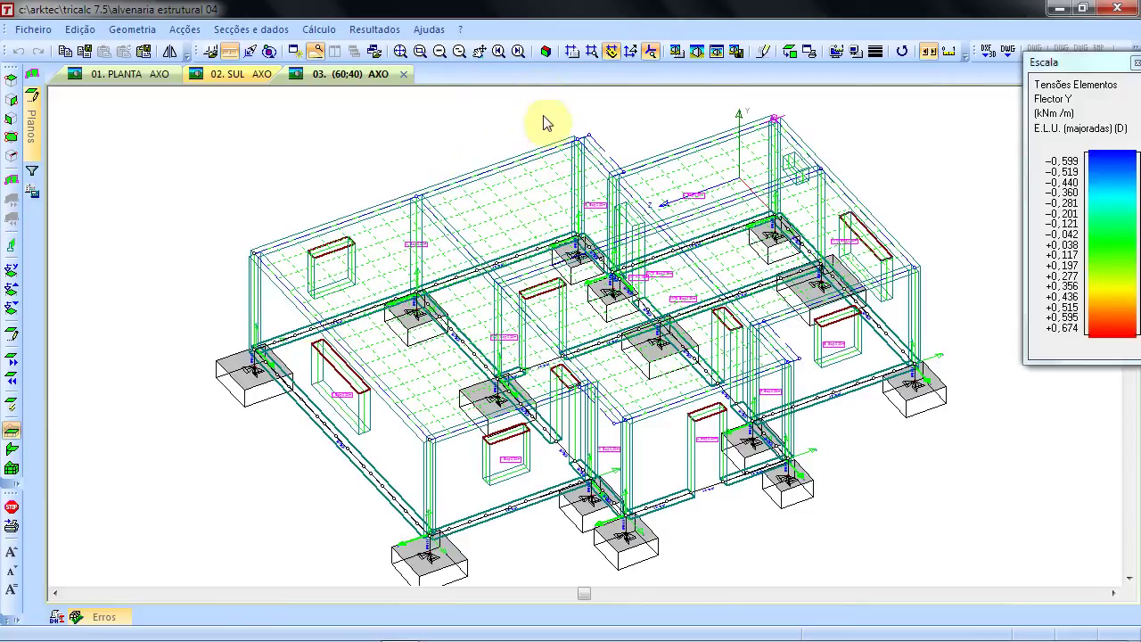
pyautogui.click(715, 52)
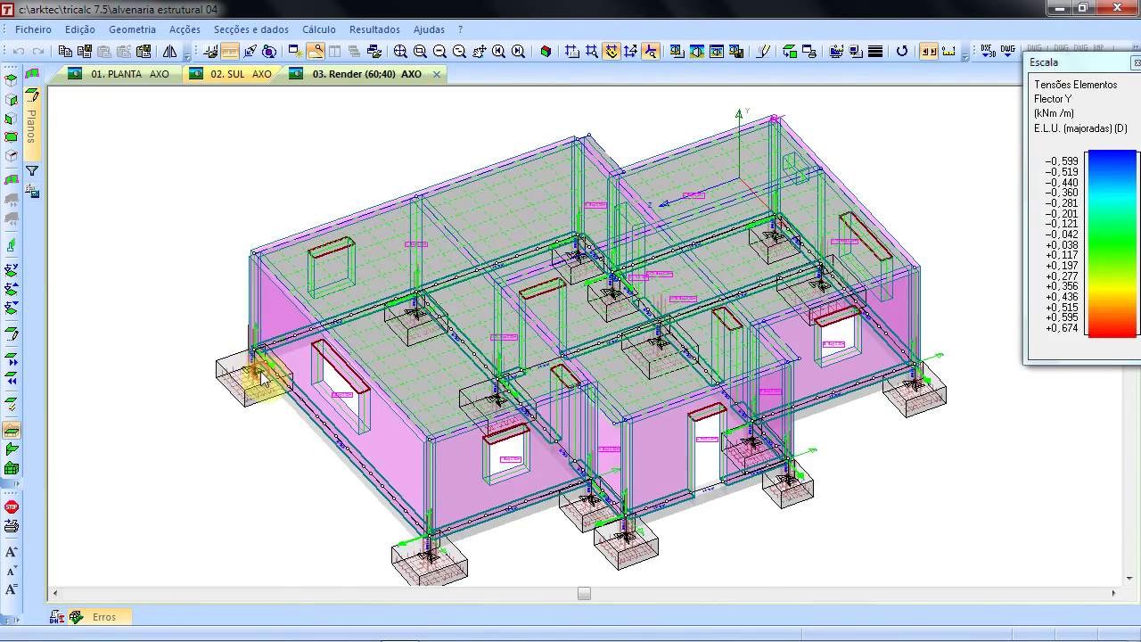
# - Examine the reinforcement of the corner footing and its BET-29x29 starter column below the walls
pyautogui.scroll(10, 254, 372)
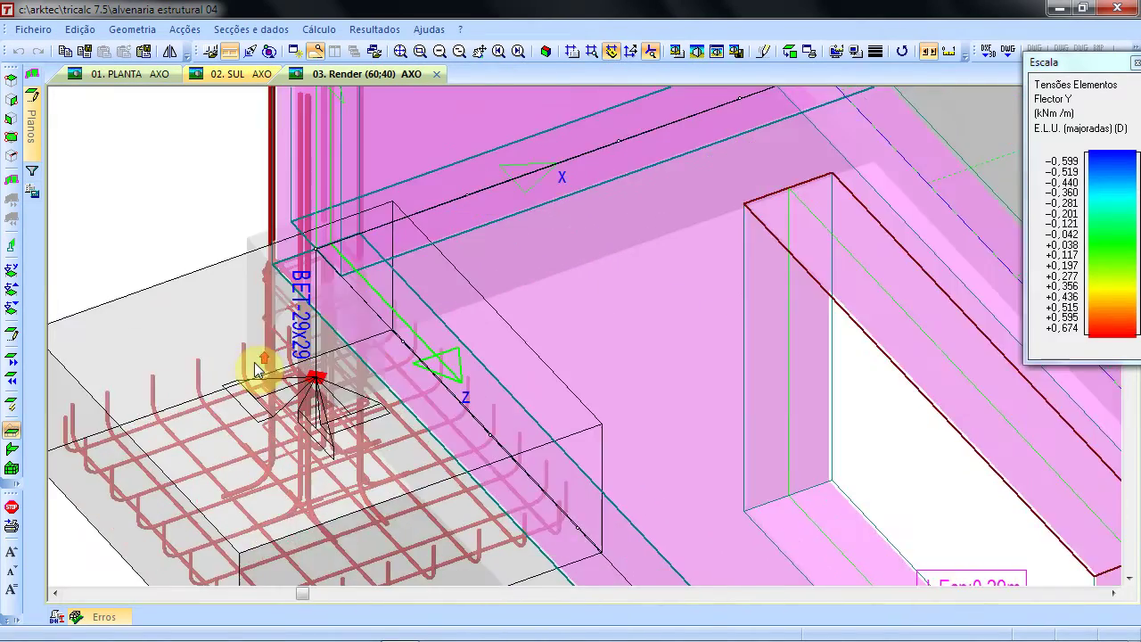
pyautogui.scroll(-4, 256, 369)
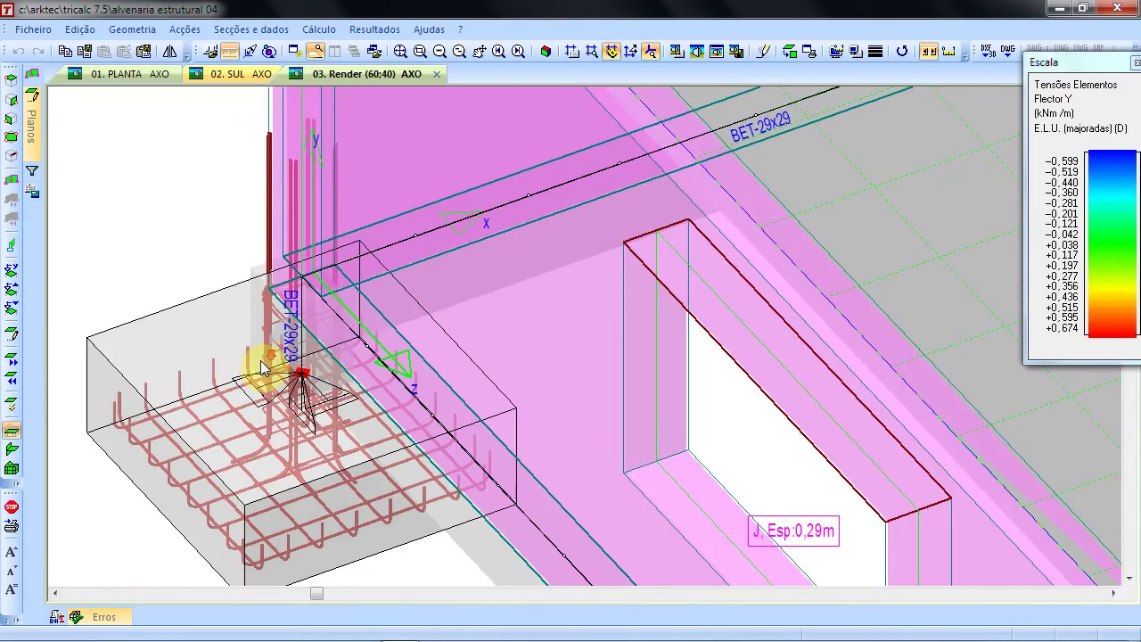
pyautogui.scroll(-2, 262, 367)
pyautogui.scroll(-1, 286, 303)
pyautogui.scroll(-3, 308, 258)
pyautogui.scroll(10, 291, 282)
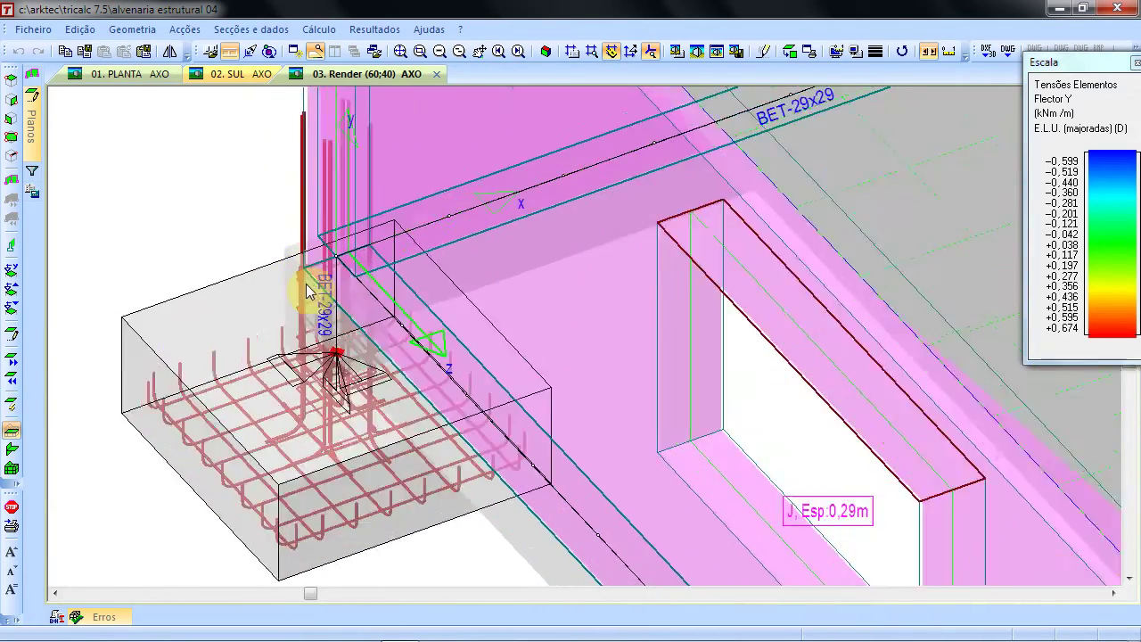
pyautogui.scroll(1, 309, 407)
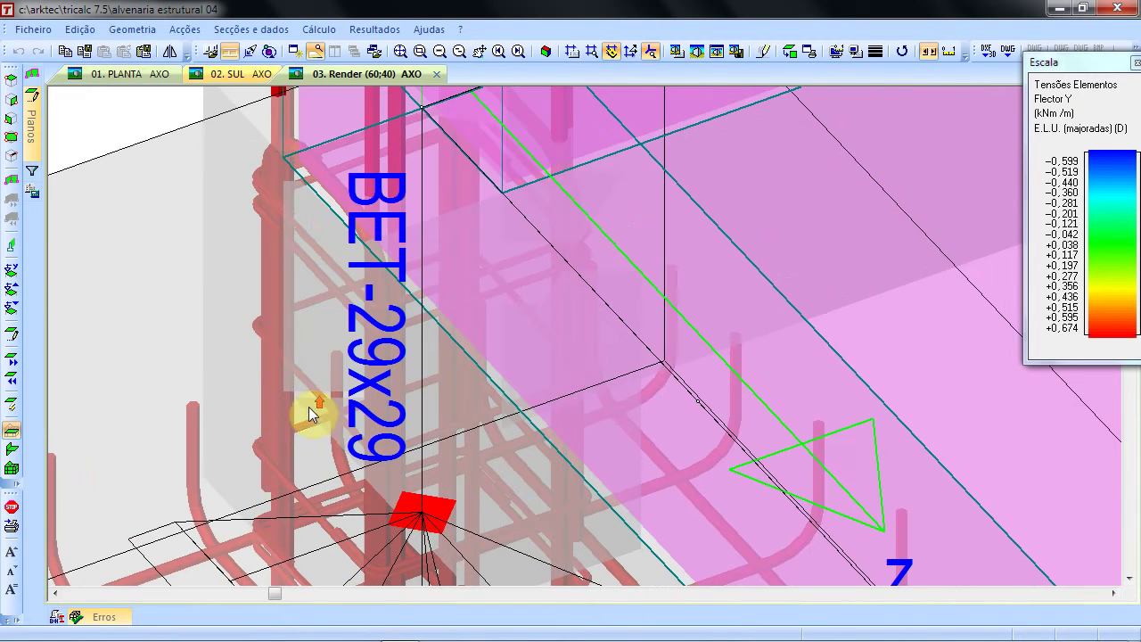
pyautogui.scroll(-4, 301, 245)
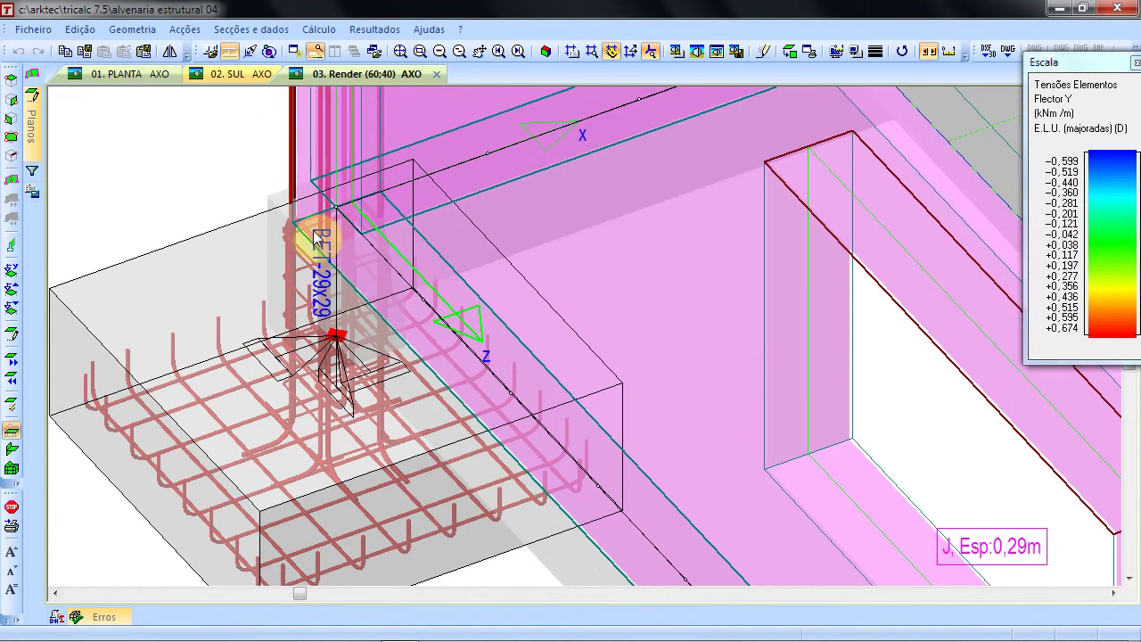
pyautogui.scroll(3, 303, 212)
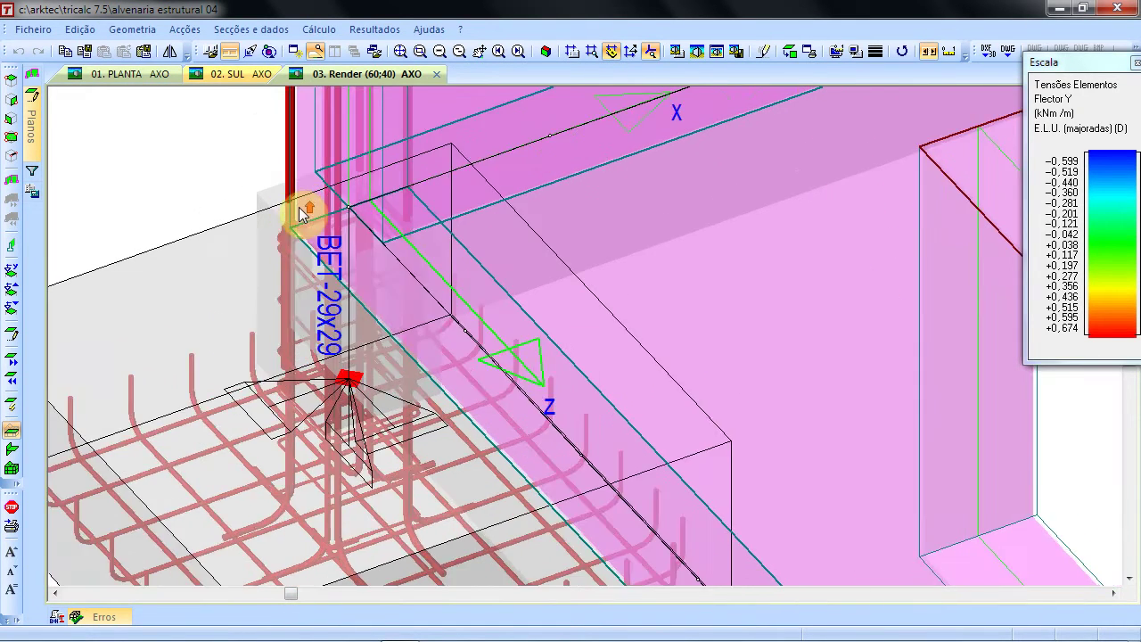
pyautogui.scroll(-6, 304, 213)
pyautogui.scroll(-4, 303, 212)
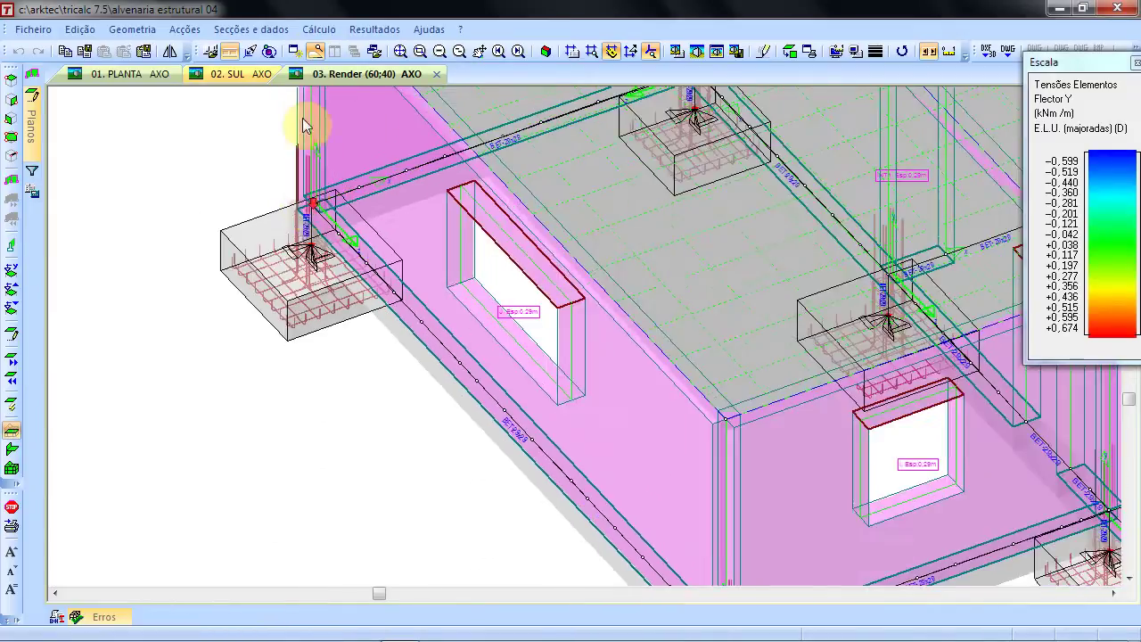
# - Inspect the BET-29x29 ground beam under wall J and the isolated footings around the building
pyautogui.scroll(2, 455, 337)
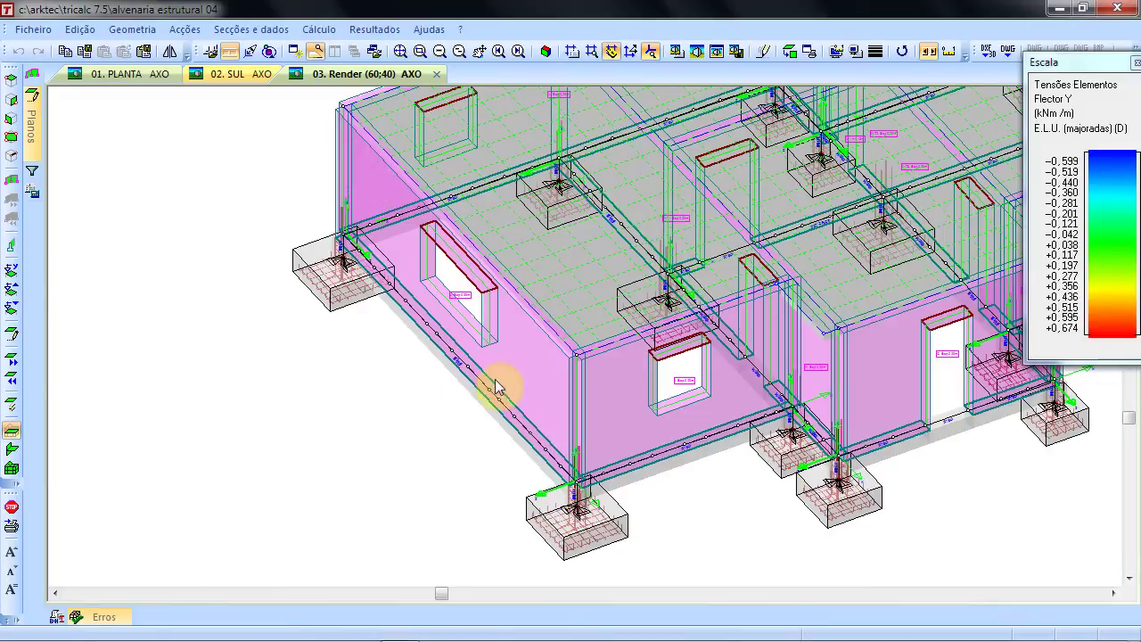
pyautogui.scroll(2, 473, 357)
pyautogui.scroll(5, 473, 356)
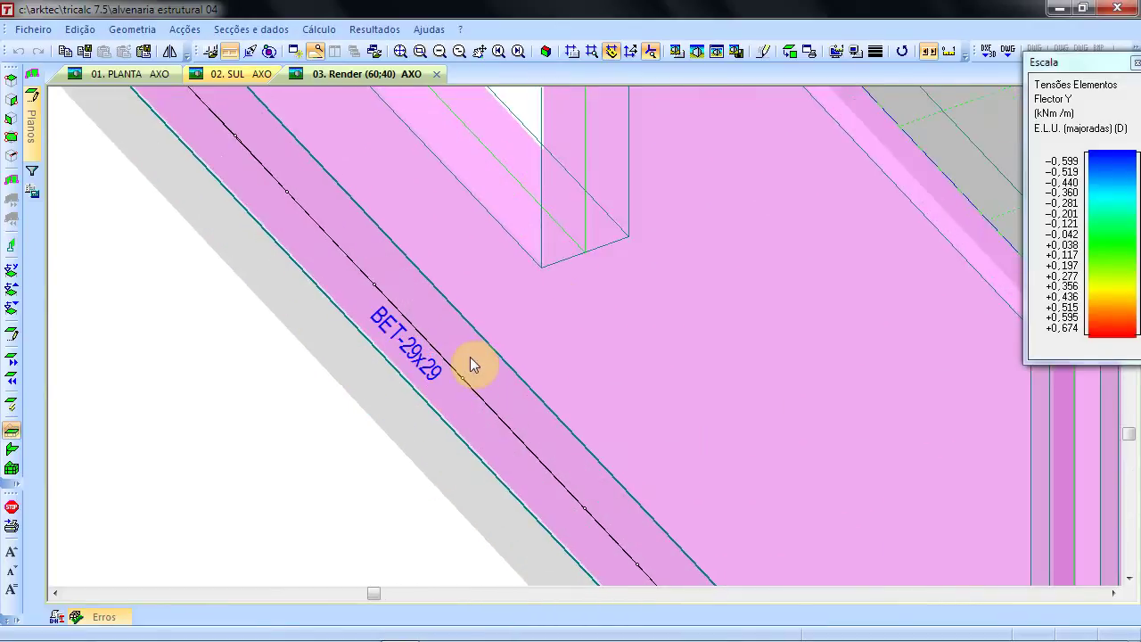
pyautogui.scroll(2, 472, 361)
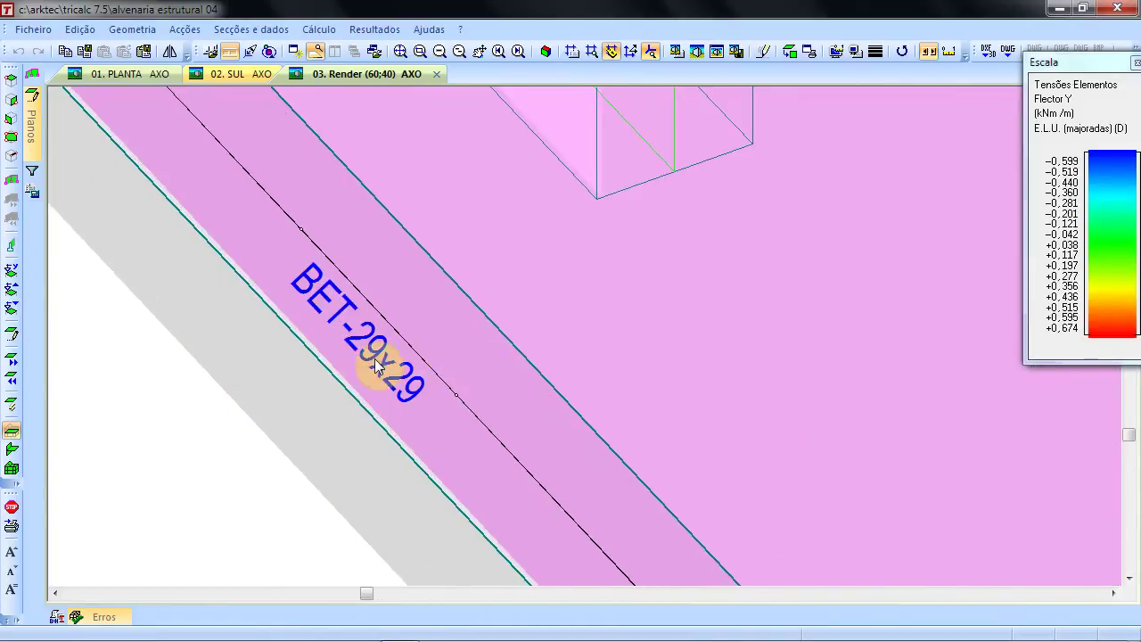
pyautogui.scroll(-8, 388, 375)
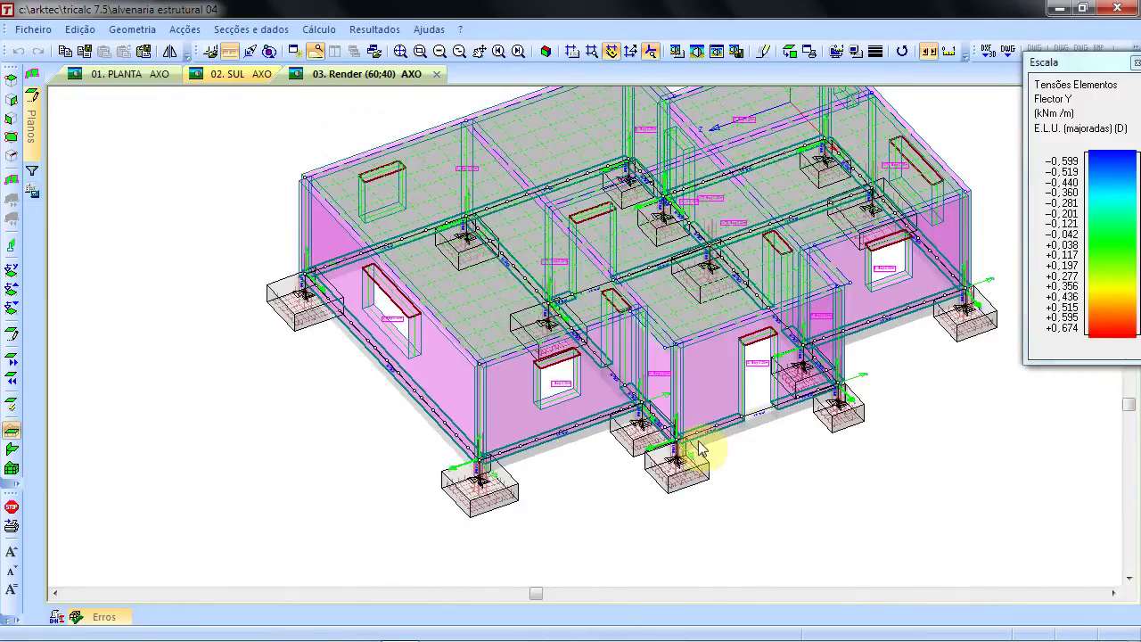
pyautogui.scroll(-1, 701, 224)
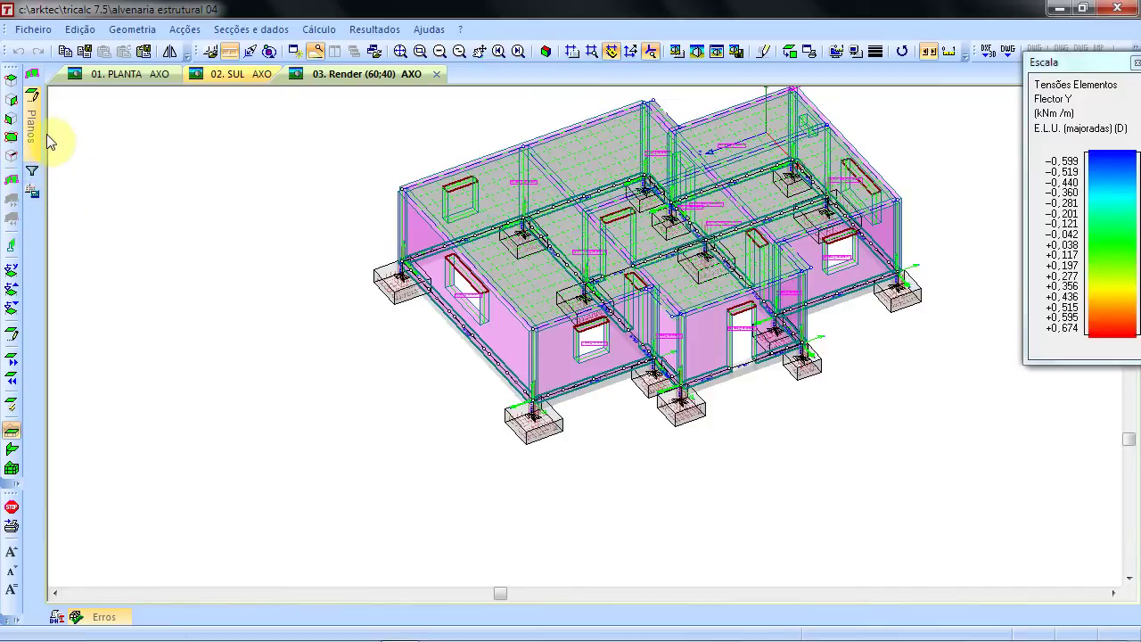
# - Activate the plane of wall J, XY001200, as the work plane and show it in south elevation
pyautogui.click(18, 246)
pyautogui.click(456, 257)
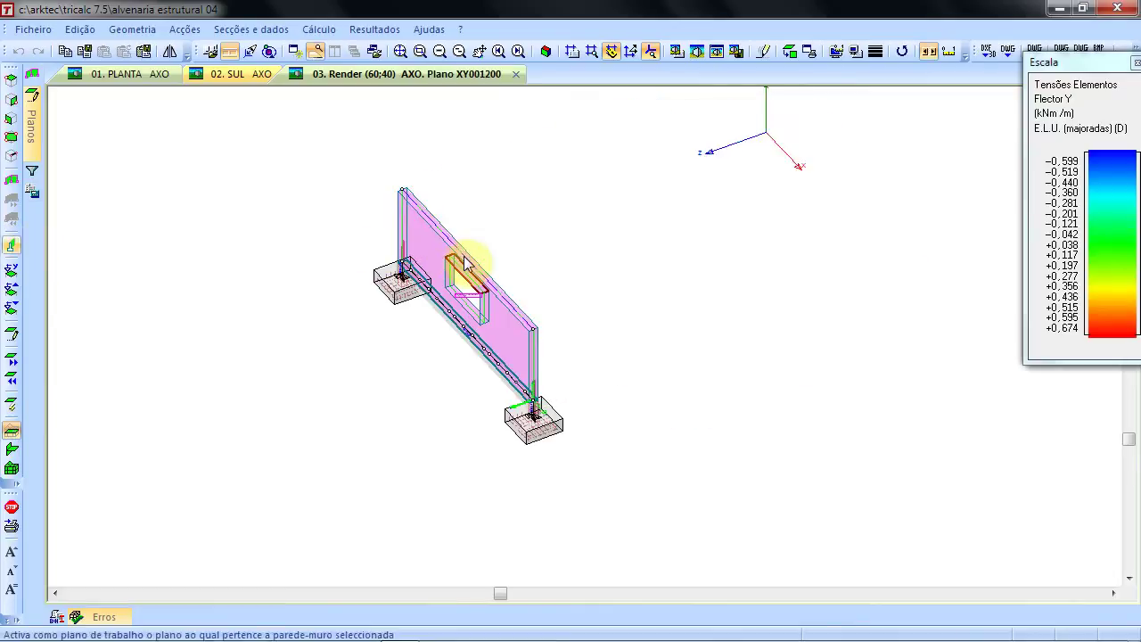
pyautogui.click(788, 52)
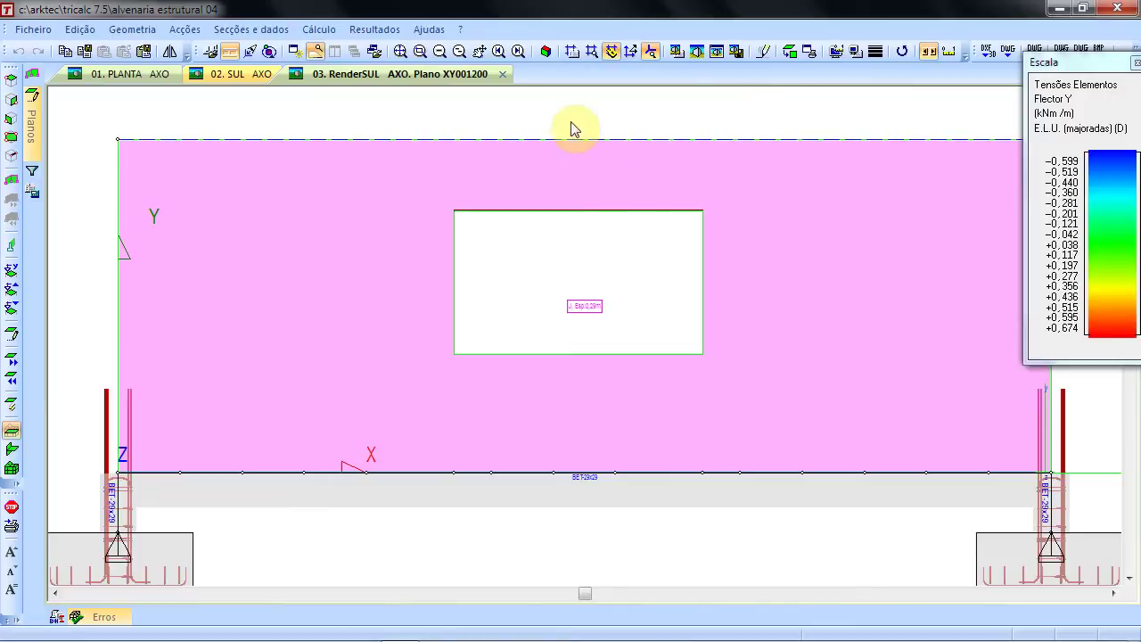
# - Plot the wall's displacements in directions X, Y and Z for the factored ultimate limit state with material Outros
pyautogui.click(374, 30)
pyautogui.moveTo(384, 94)
pyautogui.click(644, 116)
pyautogui.click(482, 381)
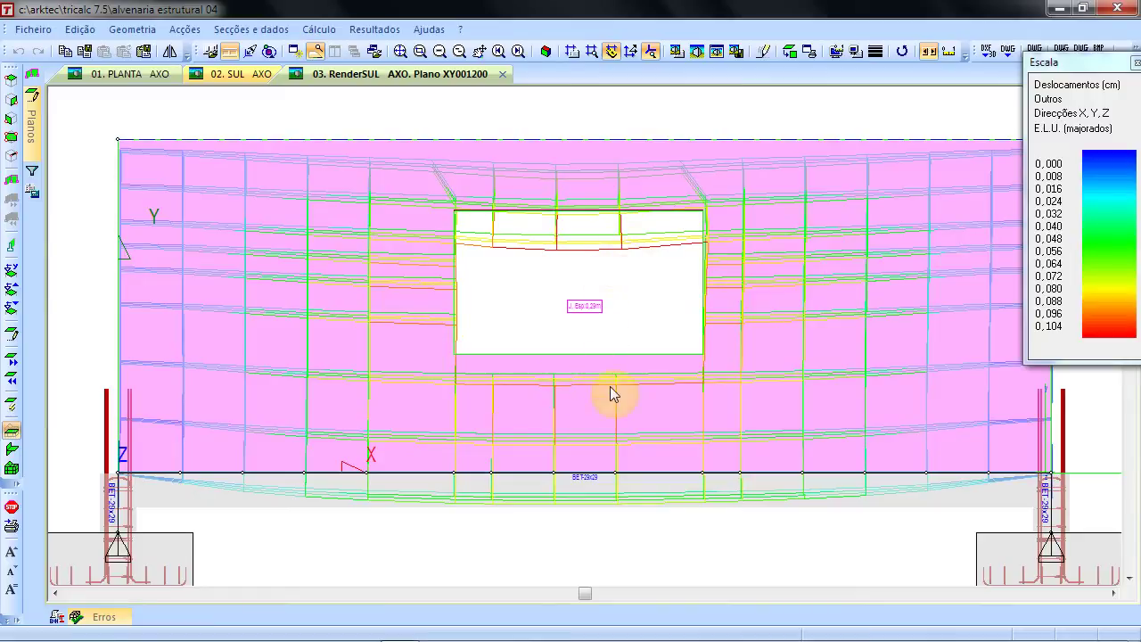
# - Show the displaced wall in axonometric view and rotate the perspective to 75;20 to examine its deformed shape
pyautogui.click(545, 51)
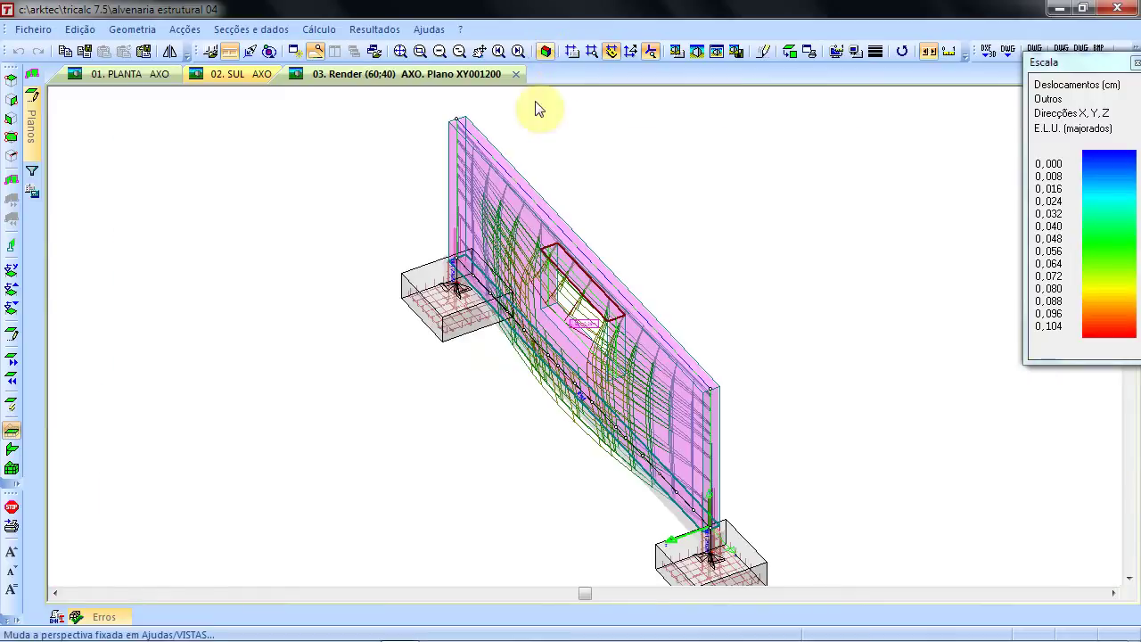
pyautogui.keyDown('ctrl'); pyautogui.scroll(-4, 568, 361); pyautogui.keyUp('ctrl')
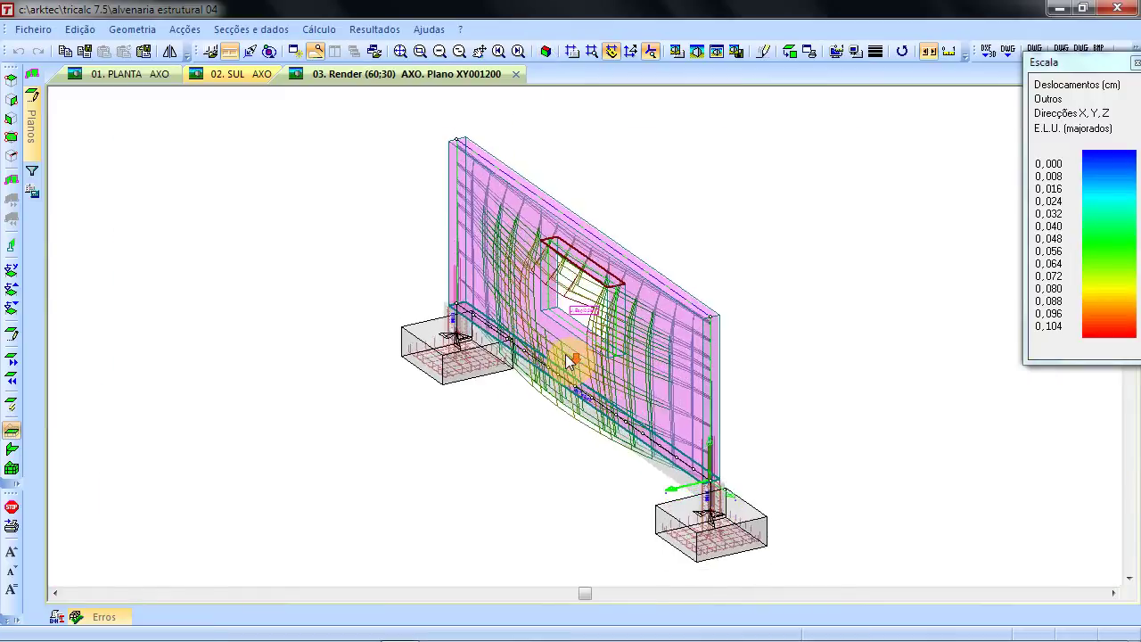
pyautogui.keyDown('shift'); pyautogui.scroll(-2, 570, 361); pyautogui.keyUp('shift')
pyautogui.keyDown('shift'); pyautogui.scroll(5, 571, 361); pyautogui.keyUp('shift')
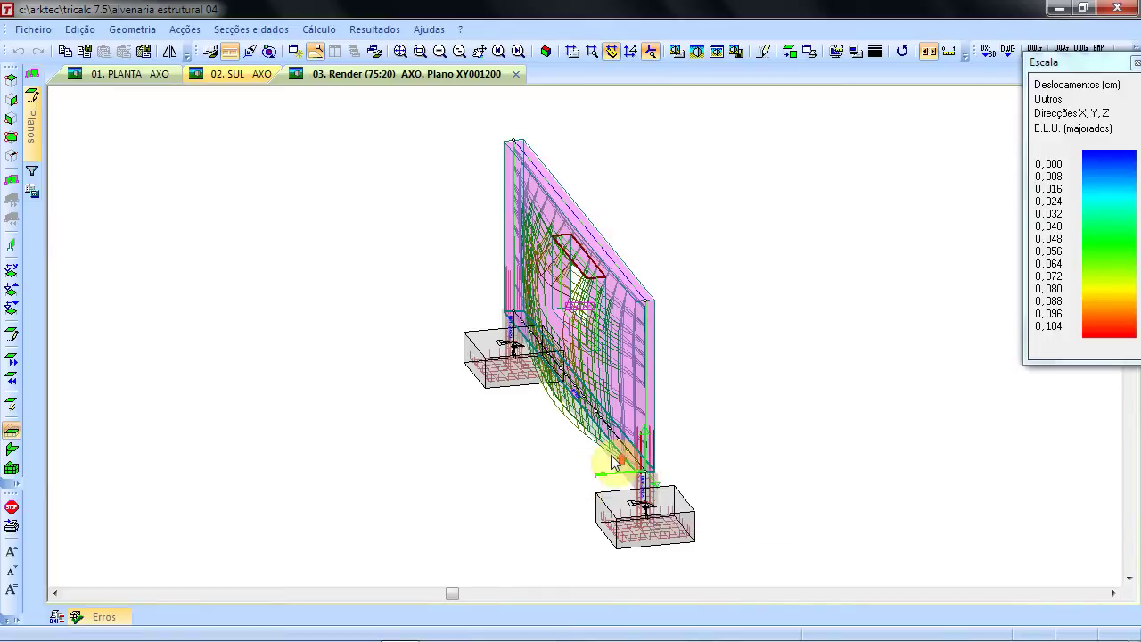
# - Examine the deformed shape of wall J from several angles, ending at perspective 45;20
pyautogui.press('Left')
pyautogui.press('Left')
pyautogui.press('Left')
pyautogui.press('Left')
pyautogui.press('Right')
pyautogui.press('Right')
pyautogui.press('Right')
pyautogui.press('Right')
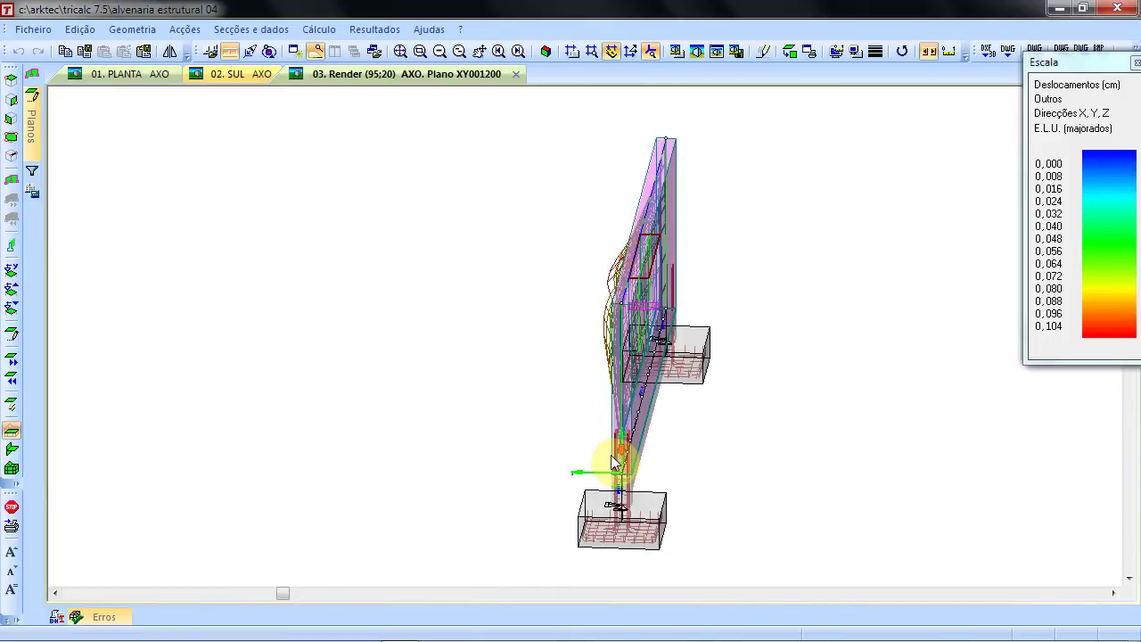
pyautogui.press('Right')
pyautogui.press('Right')
pyautogui.press('Right')
pyautogui.press('Right')
pyautogui.press('Right')
pyautogui.press('Right')
pyautogui.press('Right')
pyautogui.press('Right')
pyautogui.press('Right')
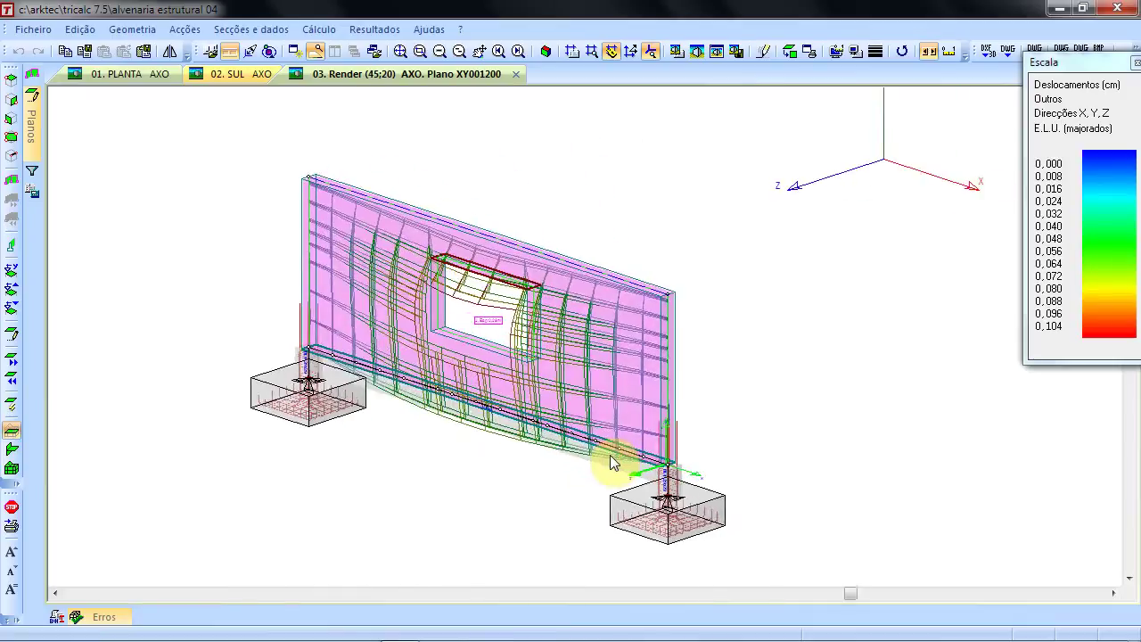
# - Return wall J to south elevation and plot its Flector X finite-element stress isoareas for the maximum envelope of the factored ultimate limit state
pyautogui.click(792, 50)
pyautogui.click(374, 30)
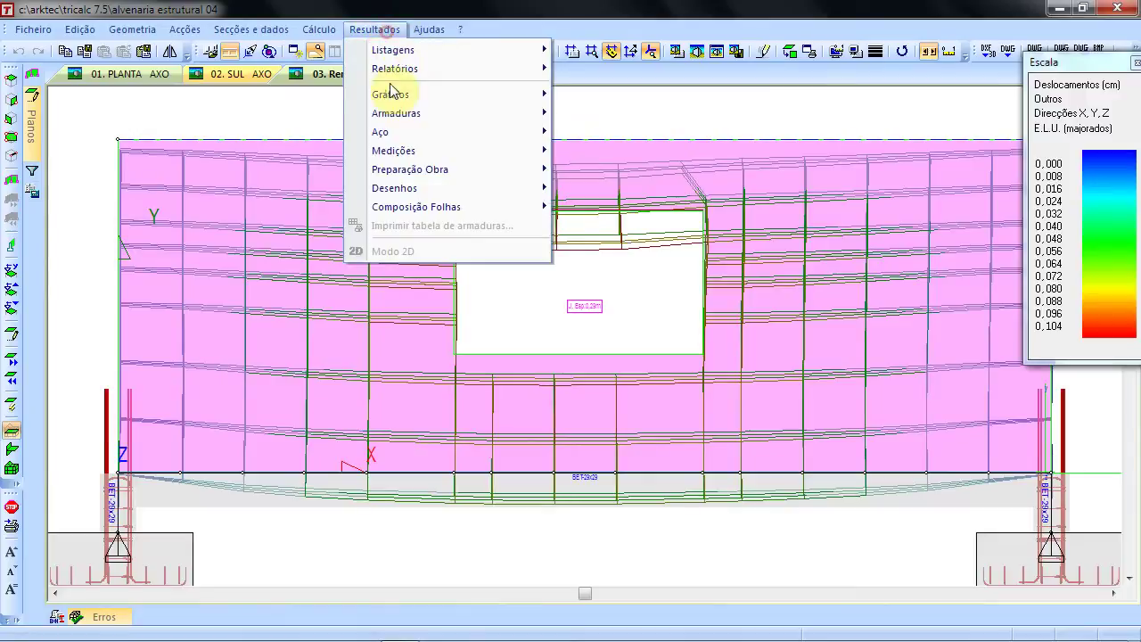
pyautogui.moveTo(385, 96)
pyautogui.click(655, 470)
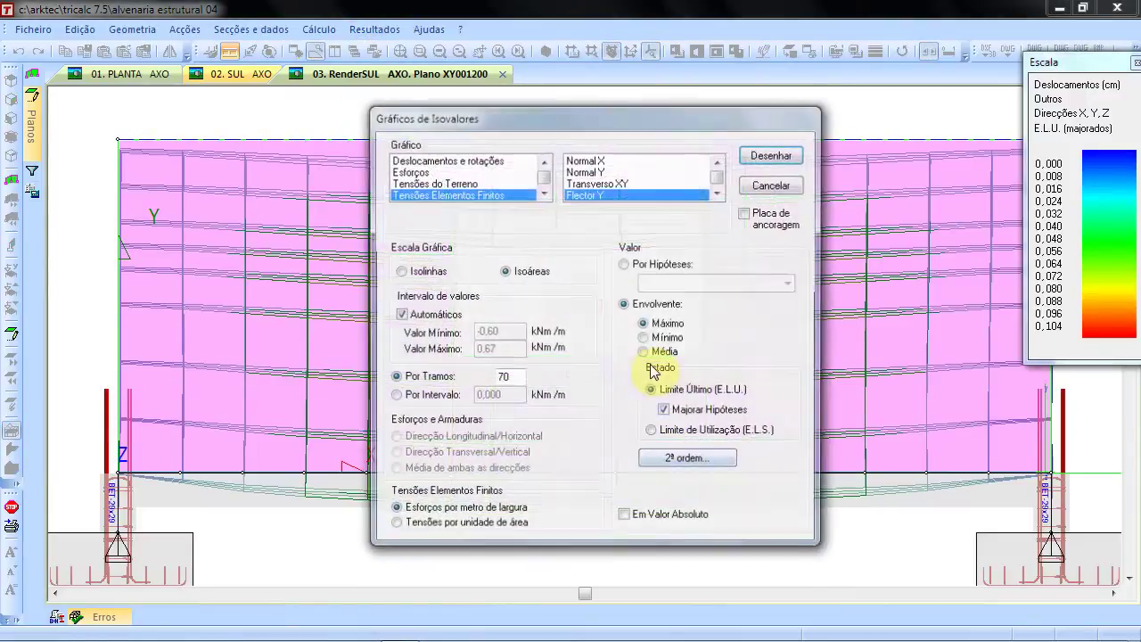
pyautogui.click(717, 193)
pyautogui.click(670, 193)
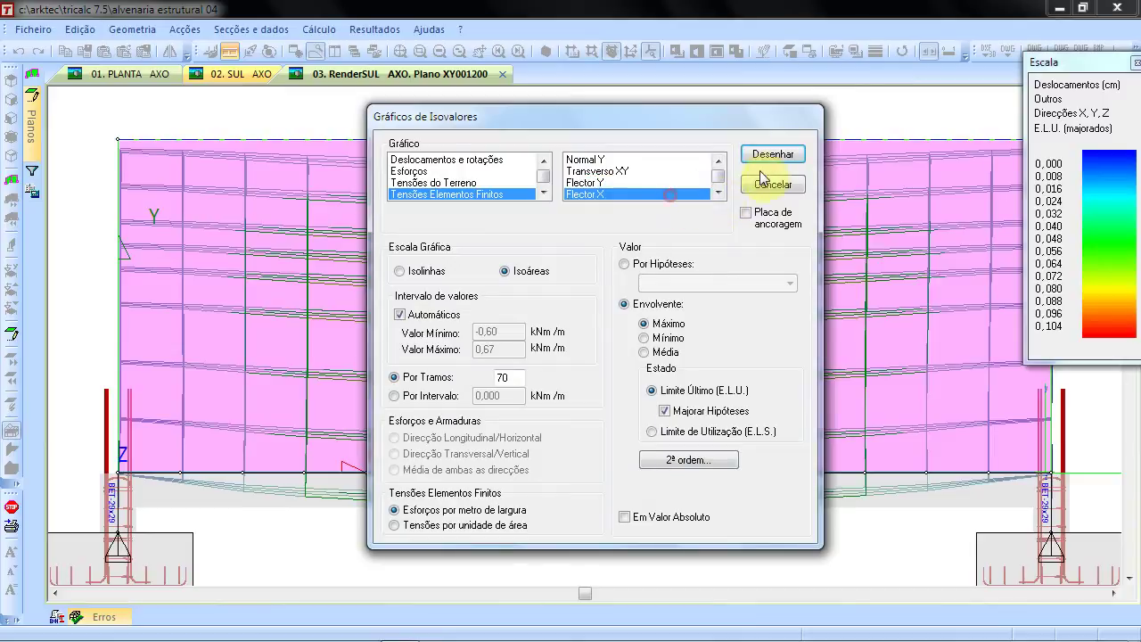
pyautogui.click(772, 155)
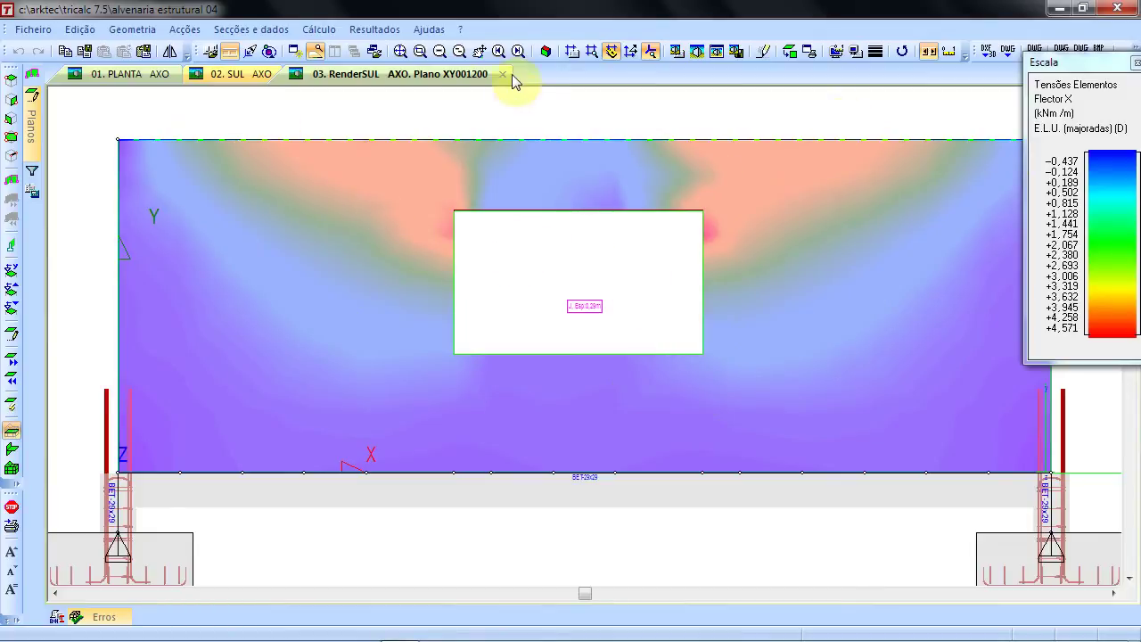
# - Plot the Flector Y finite-element stress isoareas on wall J
pyautogui.click(374, 32)
pyautogui.click(402, 95)
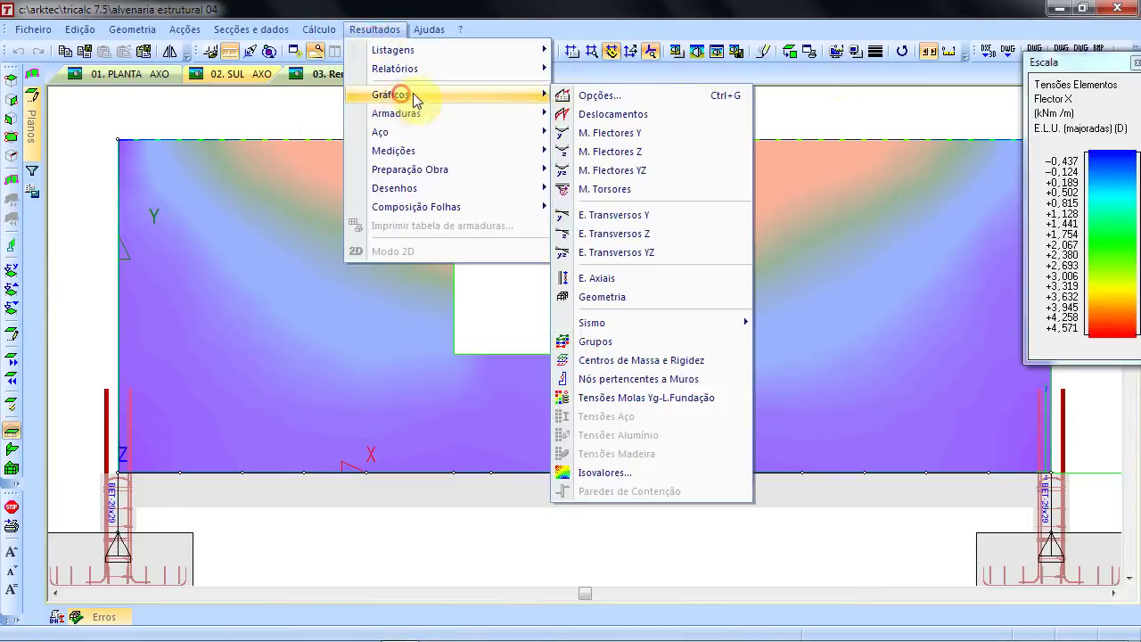
pyautogui.click(670, 474)
pyautogui.click(635, 184)
pyautogui.click(772, 155)
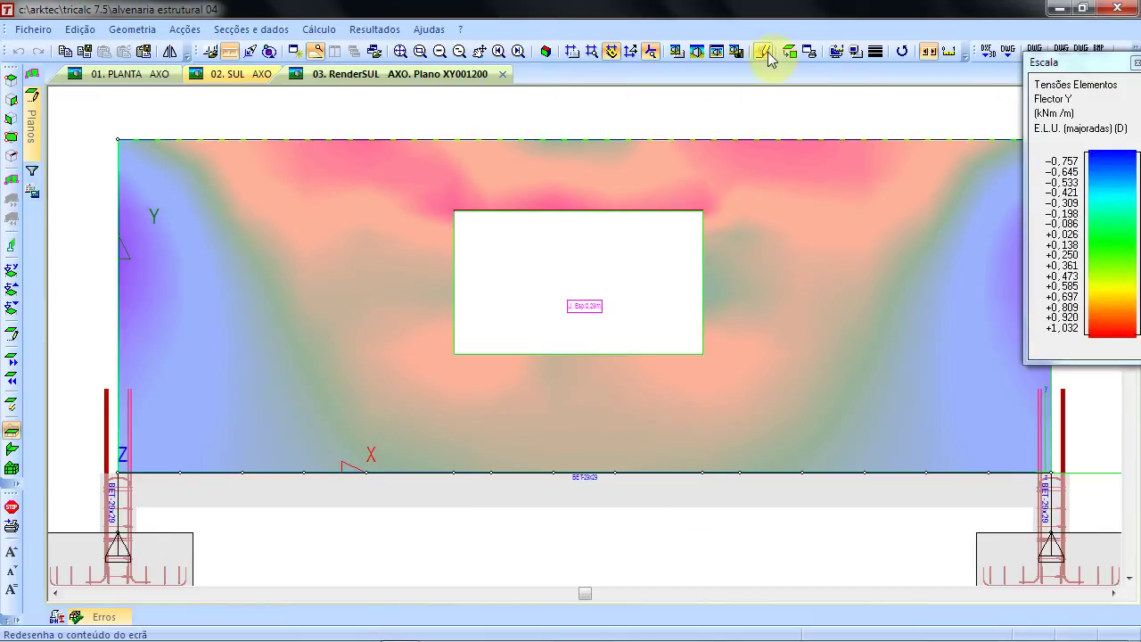
# - Plot the Normal X finite-element stress isoareas on wall J
pyautogui.click(375, 29)
pyautogui.click(404, 93)
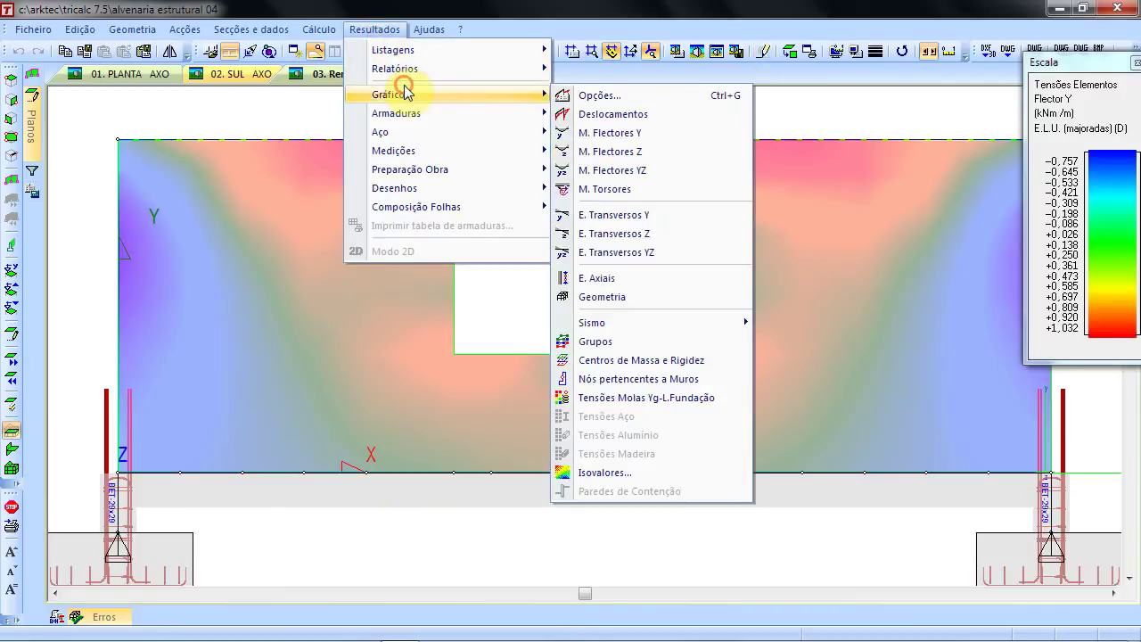
pyautogui.click(646, 472)
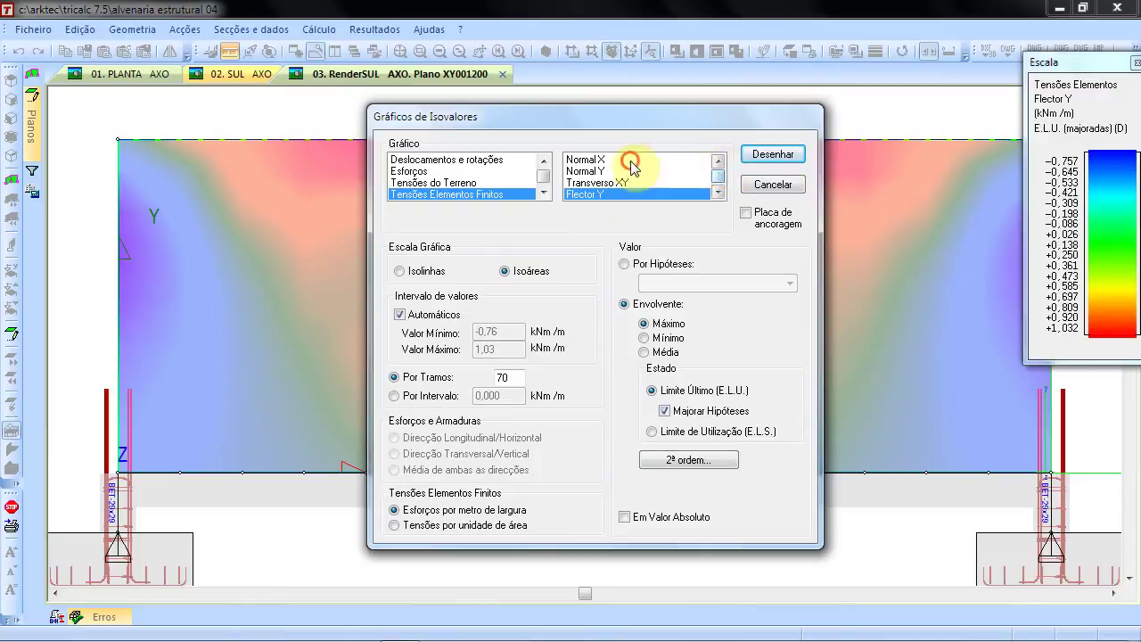
pyautogui.click(632, 159)
pyautogui.click(780, 154)
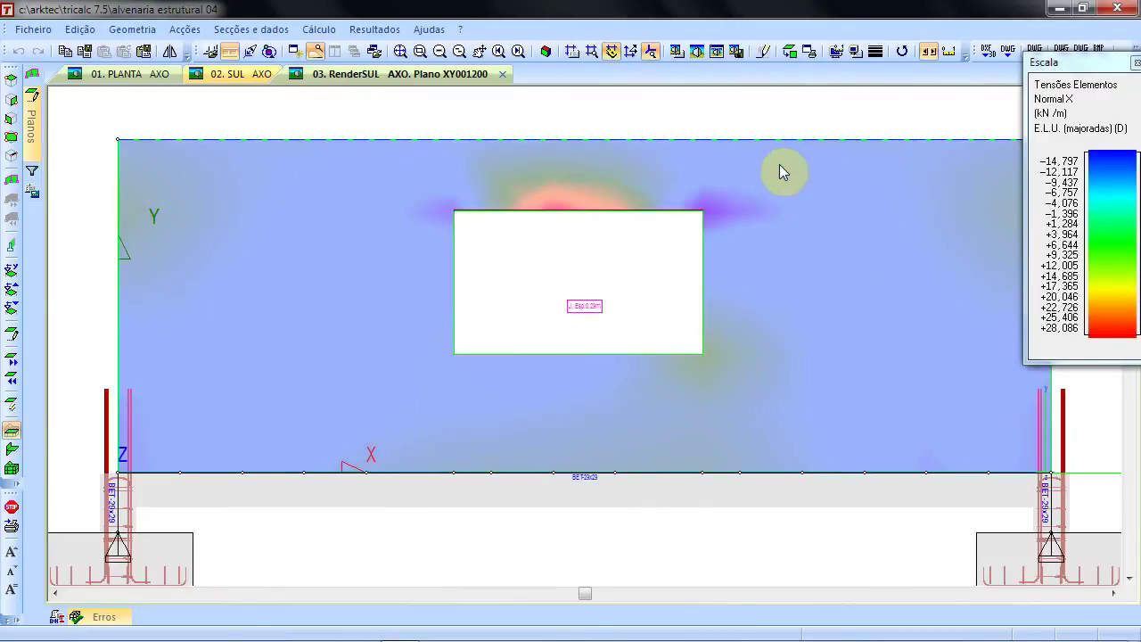
# - Plot the Normal Y finite-element stress isoareas on wall J
pyautogui.click(374, 28)
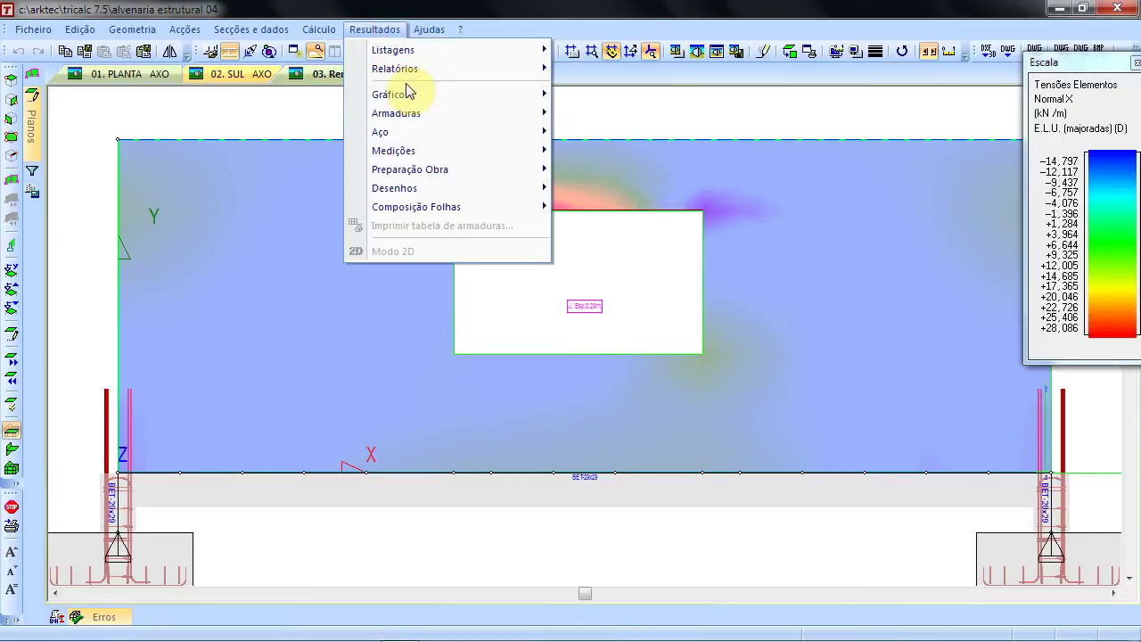
pyautogui.click(410, 94)
pyautogui.click(626, 471)
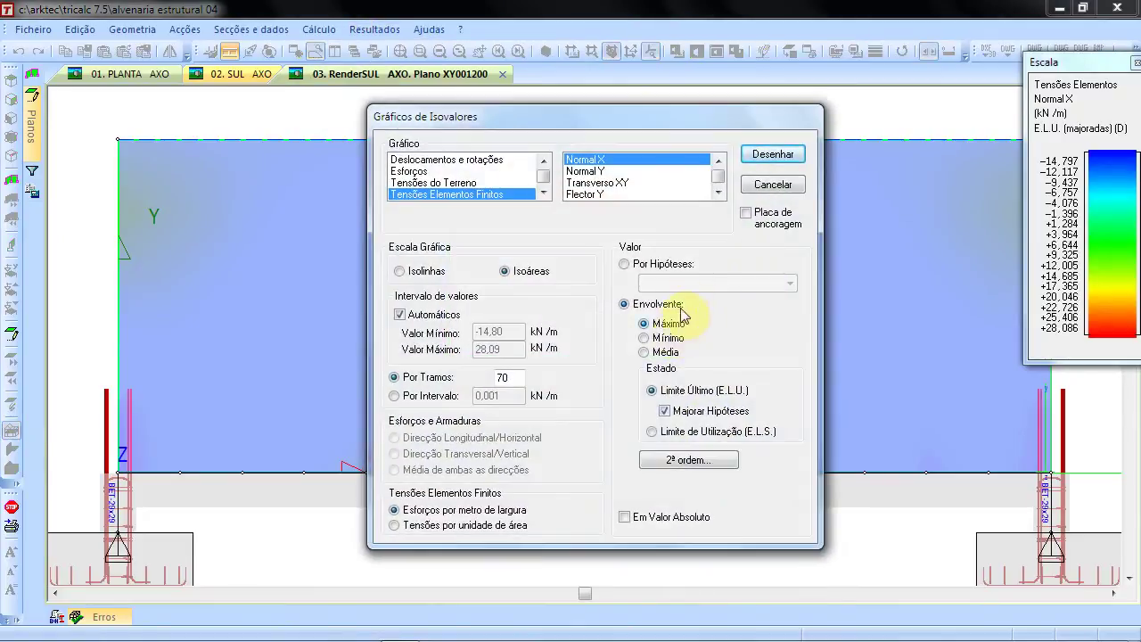
pyautogui.click(611, 170)
pyautogui.click(755, 154)
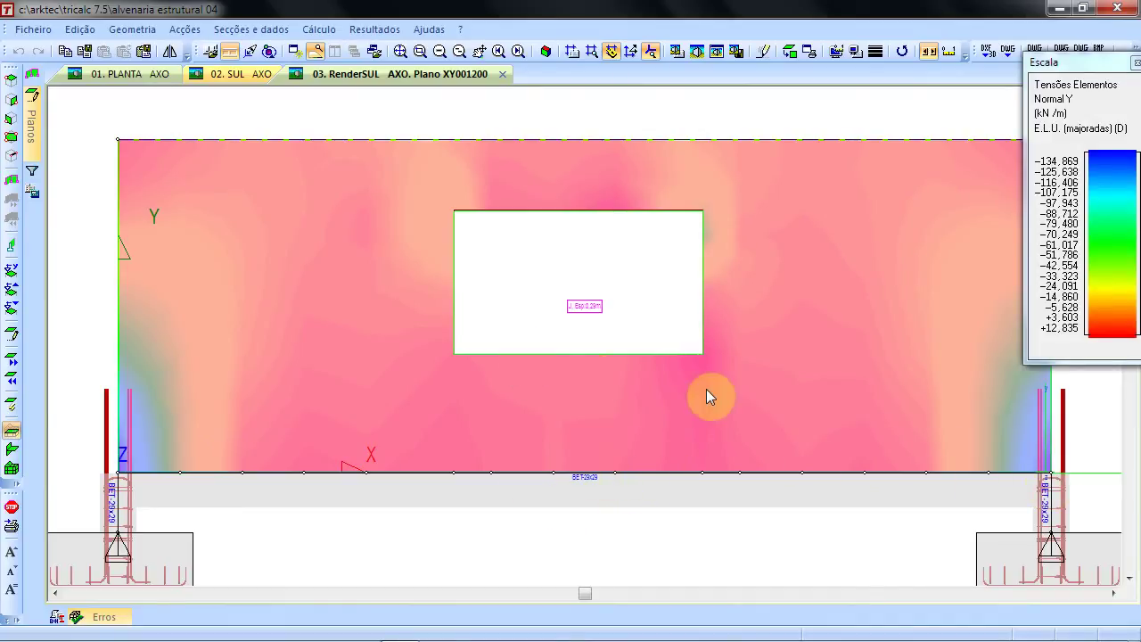
# - Switch to axonometric view, allow several planes to show at once, and display plane ZY000000 together with XY001200
pyautogui.click(546, 51)
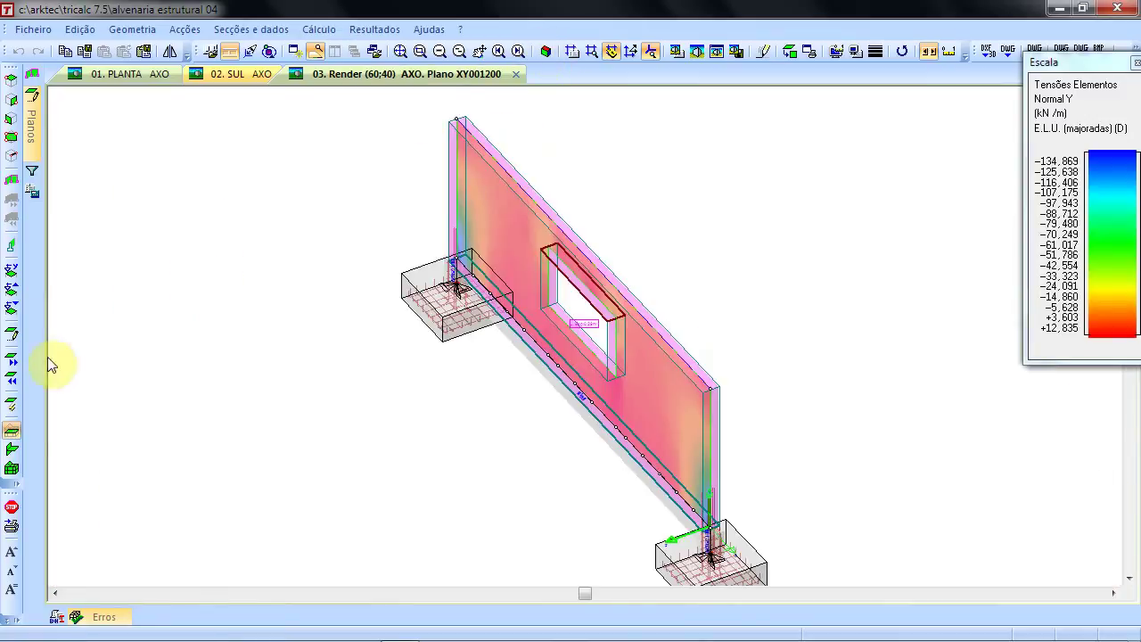
pyautogui.click(15, 450)
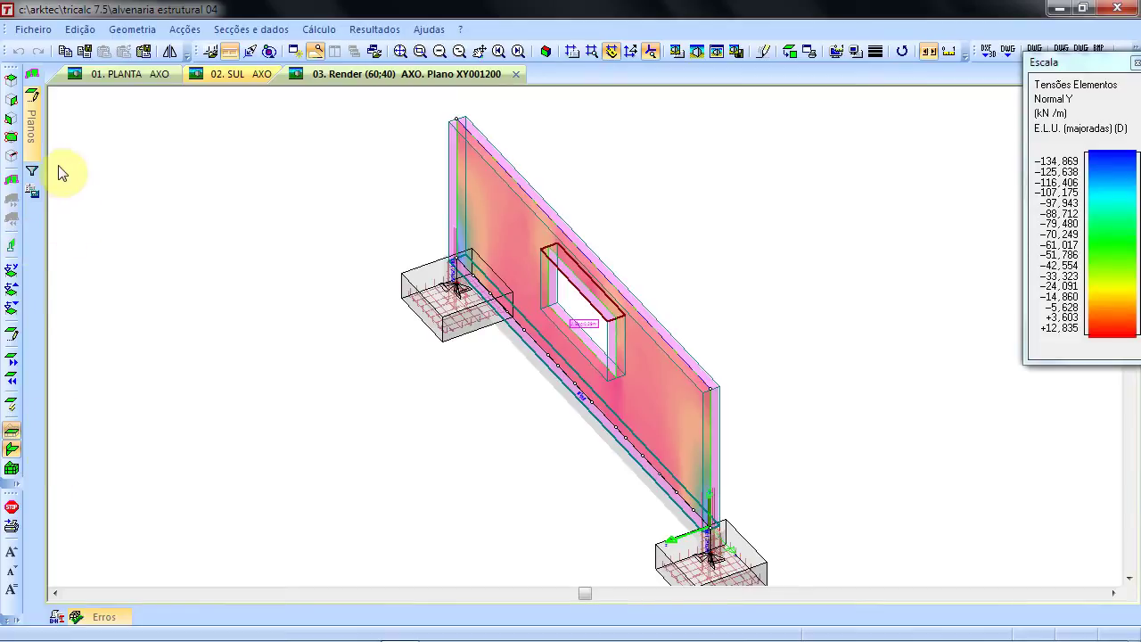
pyautogui.moveTo(38, 140)
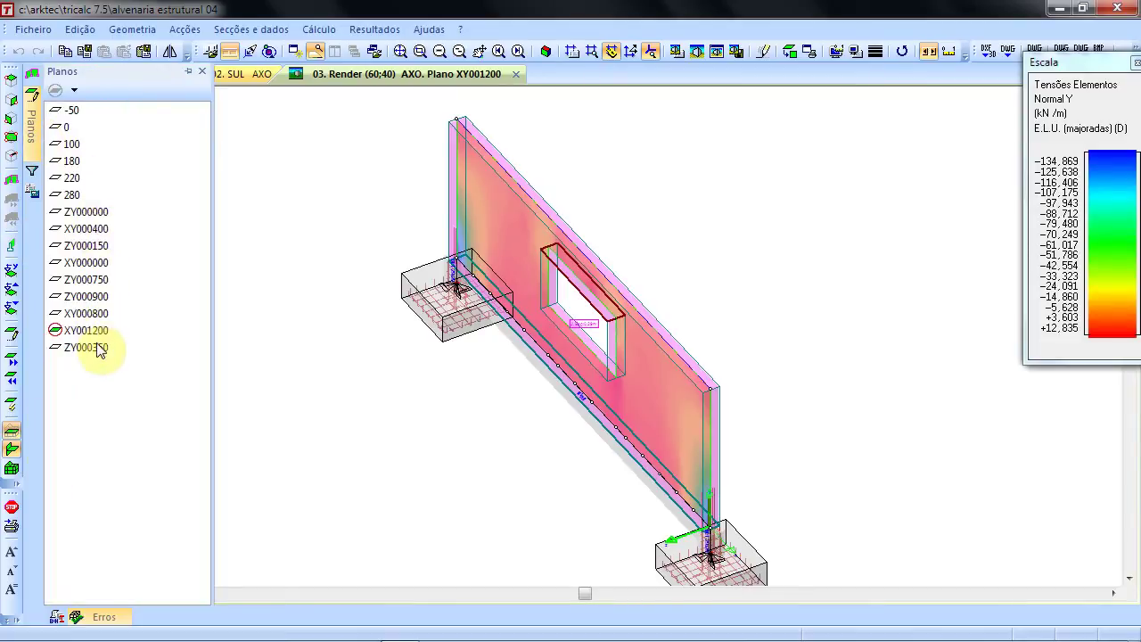
pyautogui.click(89, 297)
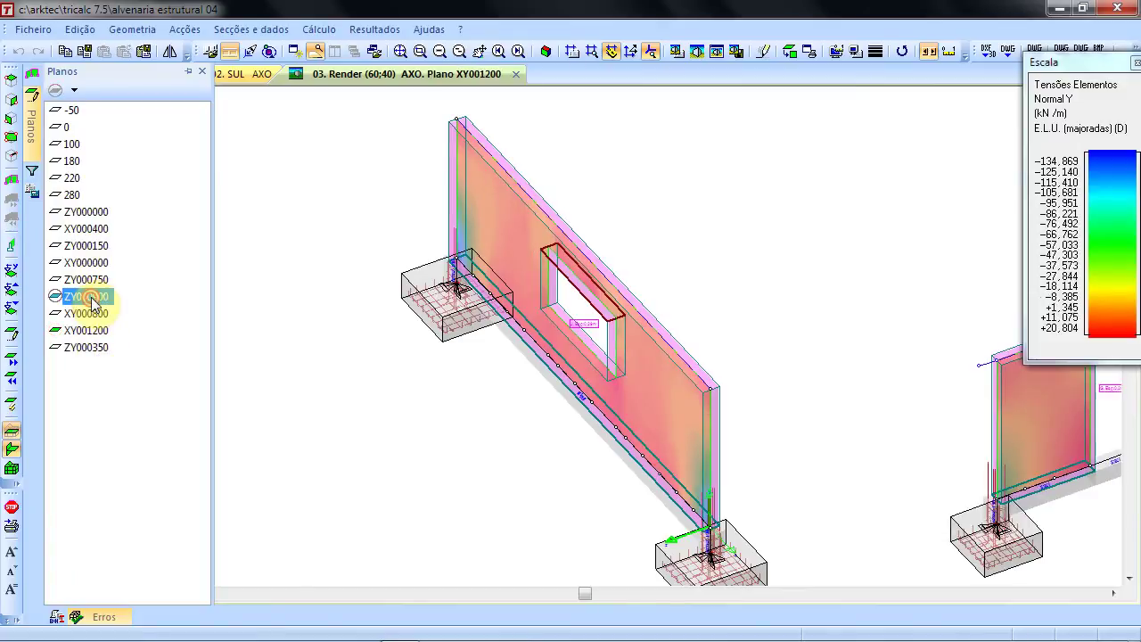
pyautogui.click(92, 248)
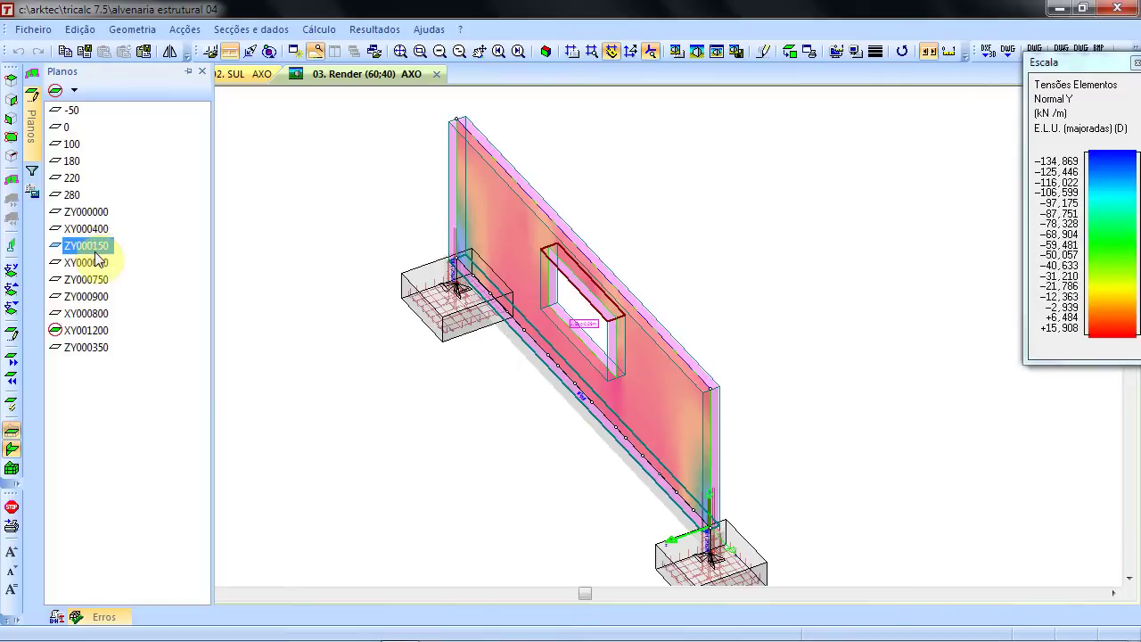
pyautogui.click(100, 213)
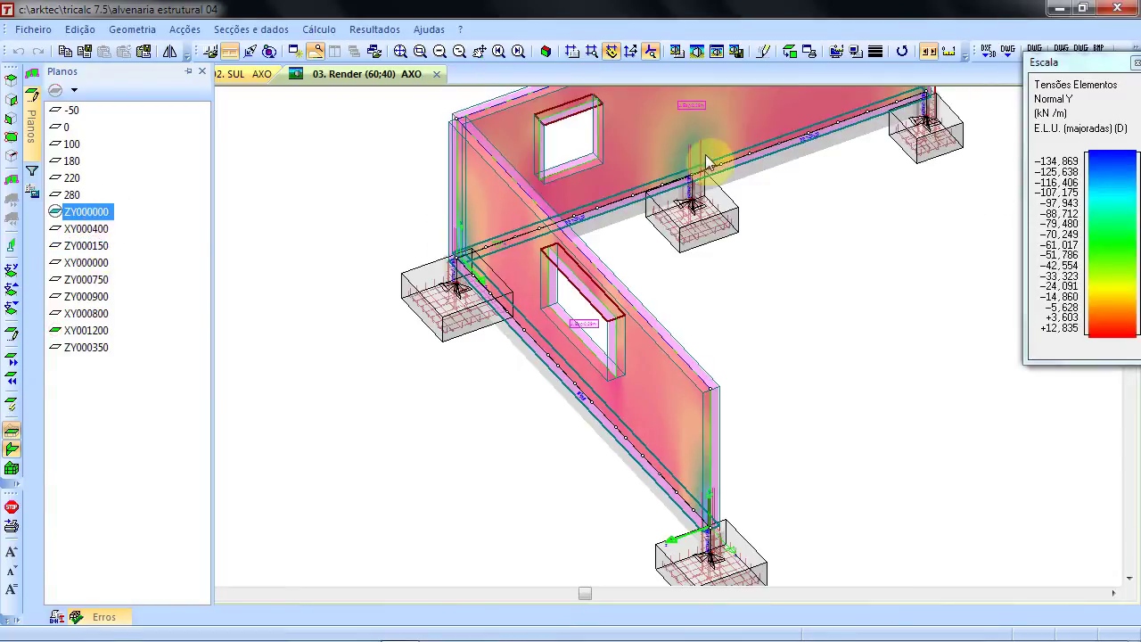
# - Examine the Normal Y stresses on the two adjoining walls from different angles, ending at perspective 130;35
pyautogui.moveTo(700, 164); pyautogui.dragTo(616, 247)
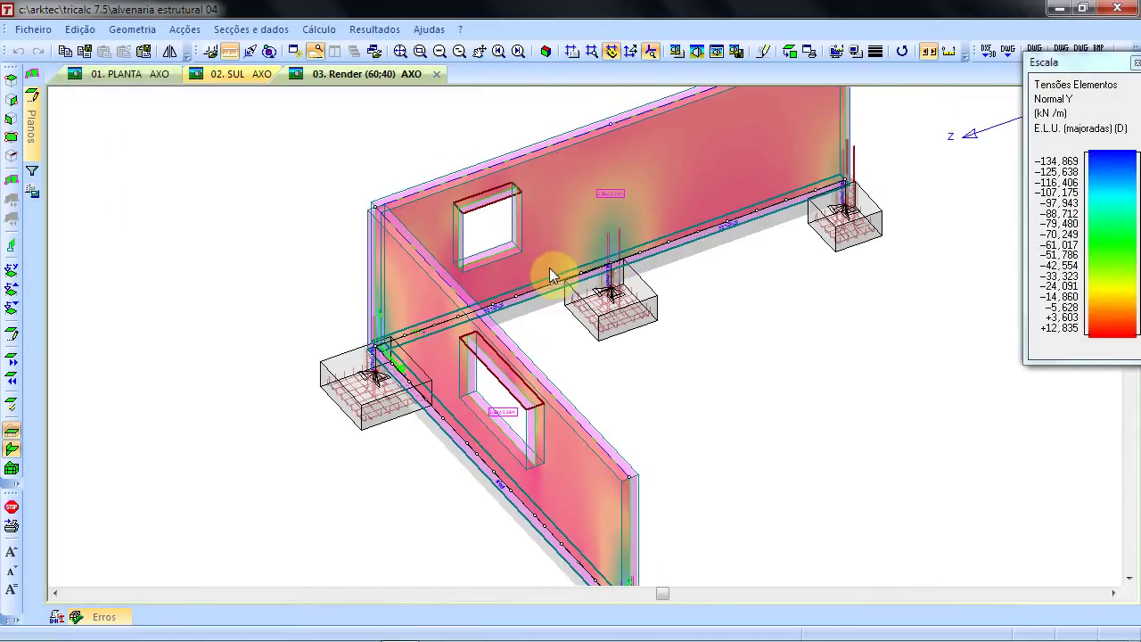
pyautogui.press('Up')
pyautogui.press('Up')
pyautogui.press('Down')
pyautogui.press('Down')
pyautogui.press('Down')
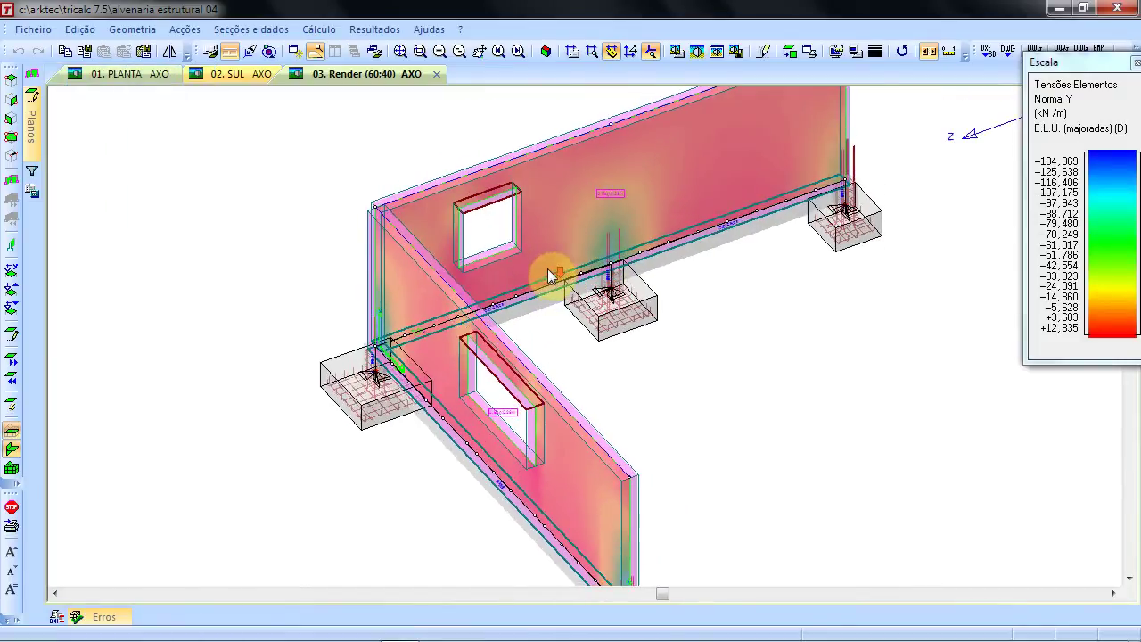
pyautogui.press('Right')
pyautogui.press('Right')
pyautogui.press('Right')
pyautogui.press('Right')
pyautogui.press('Right')
pyautogui.press('Right')
pyautogui.press('Right')
pyautogui.press('Right')
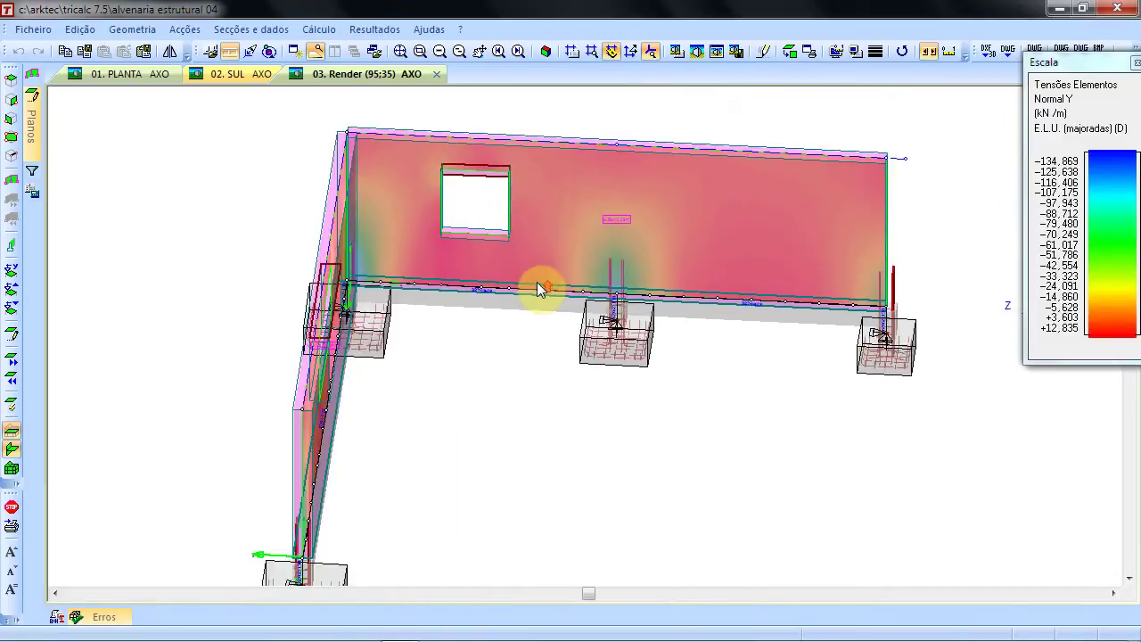
pyautogui.press('Right')
pyautogui.press('Right')
pyautogui.press('Right')
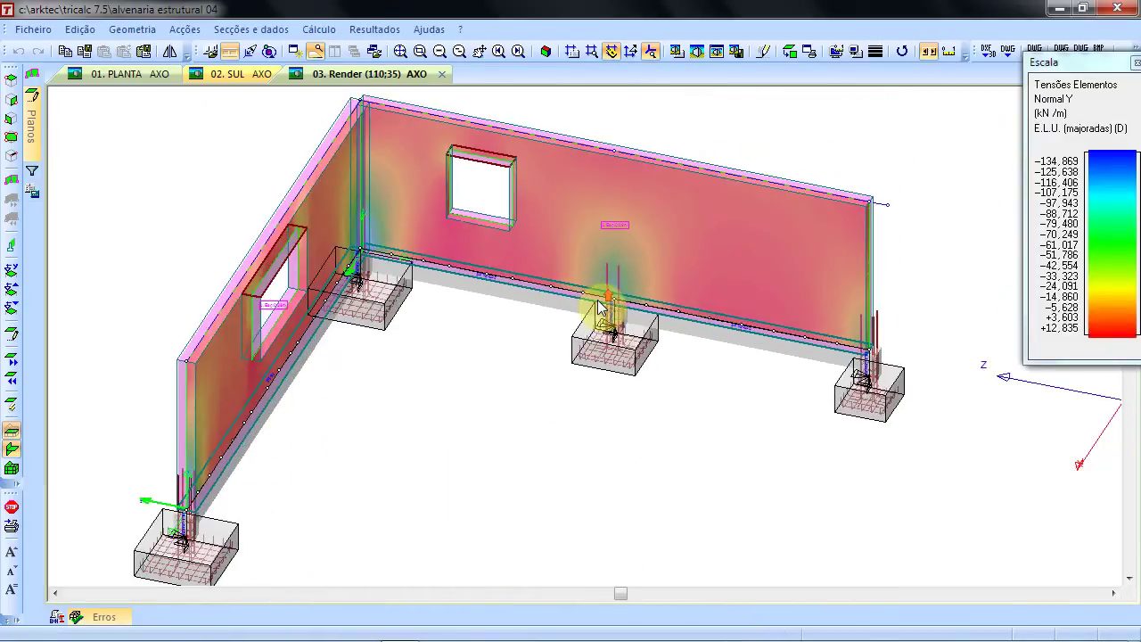
pyautogui.press('Right')
pyautogui.press('Right')
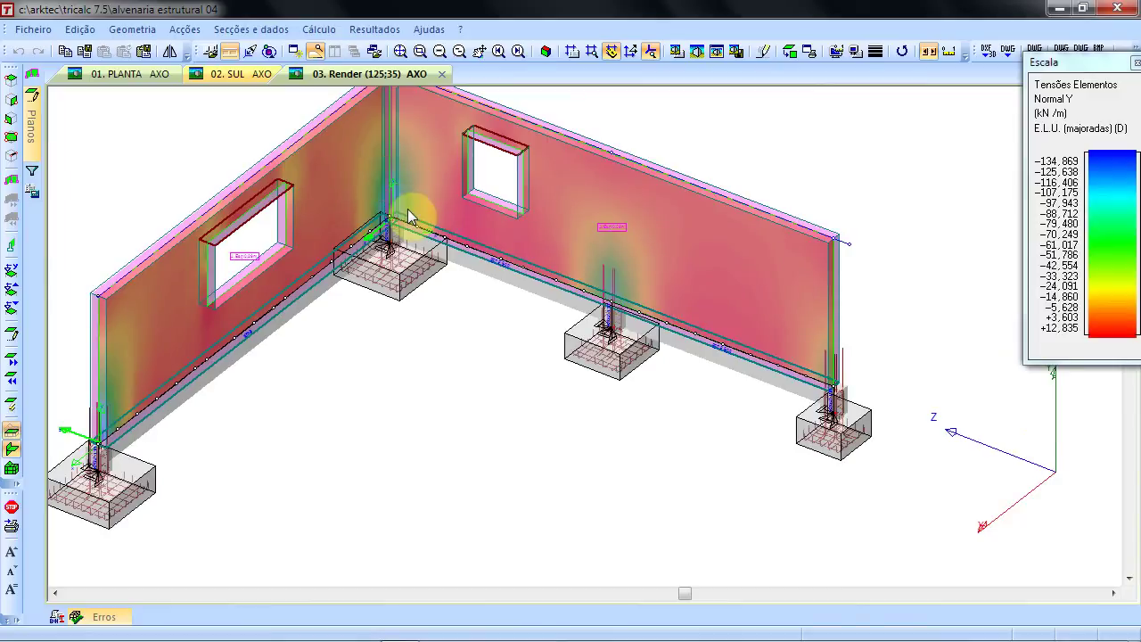
pyautogui.press('Right')
# - Inspect the Normal Y stresses close up where the two walls meet above the corner footing
pyautogui.scroll(2, 393, 191)
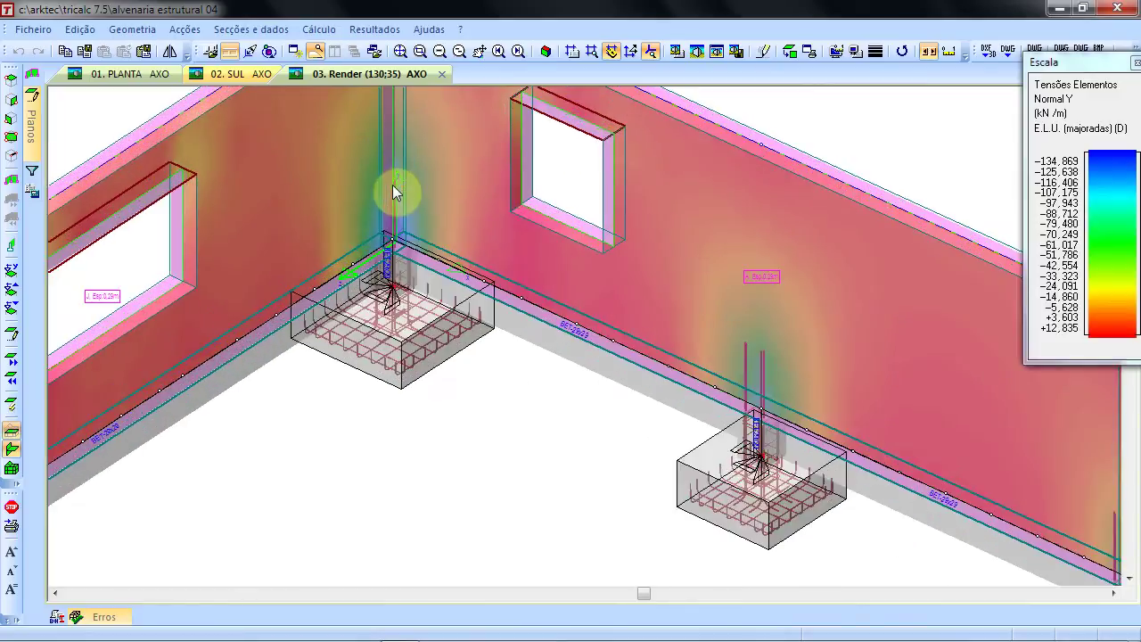
pyautogui.scroll(1, 393, 192)
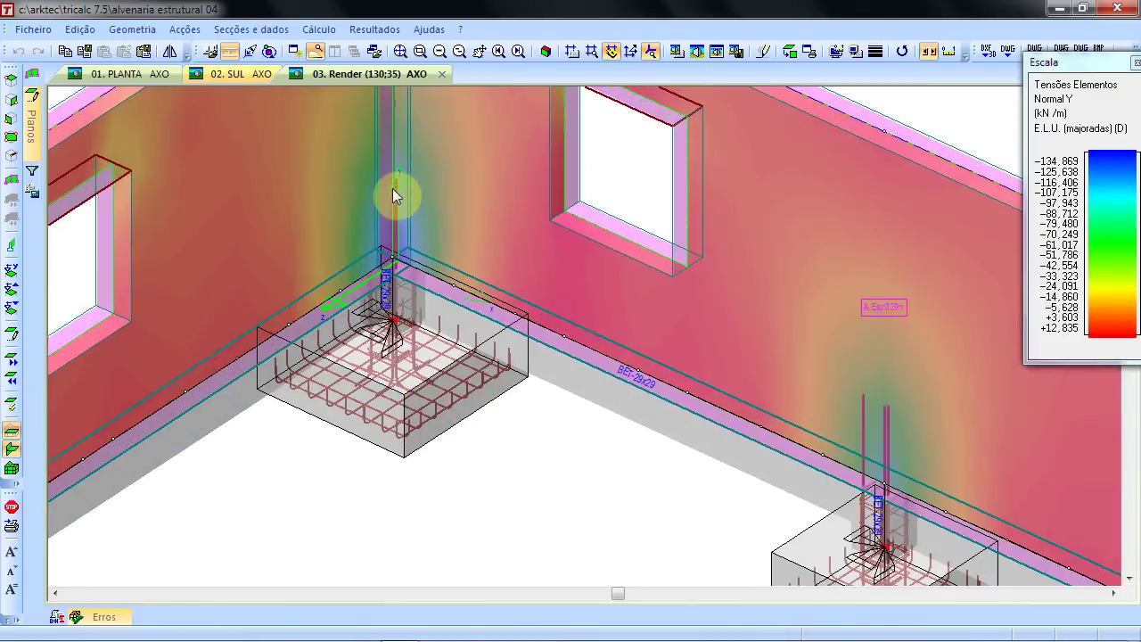
pyautogui.scroll(-5, 393, 195)
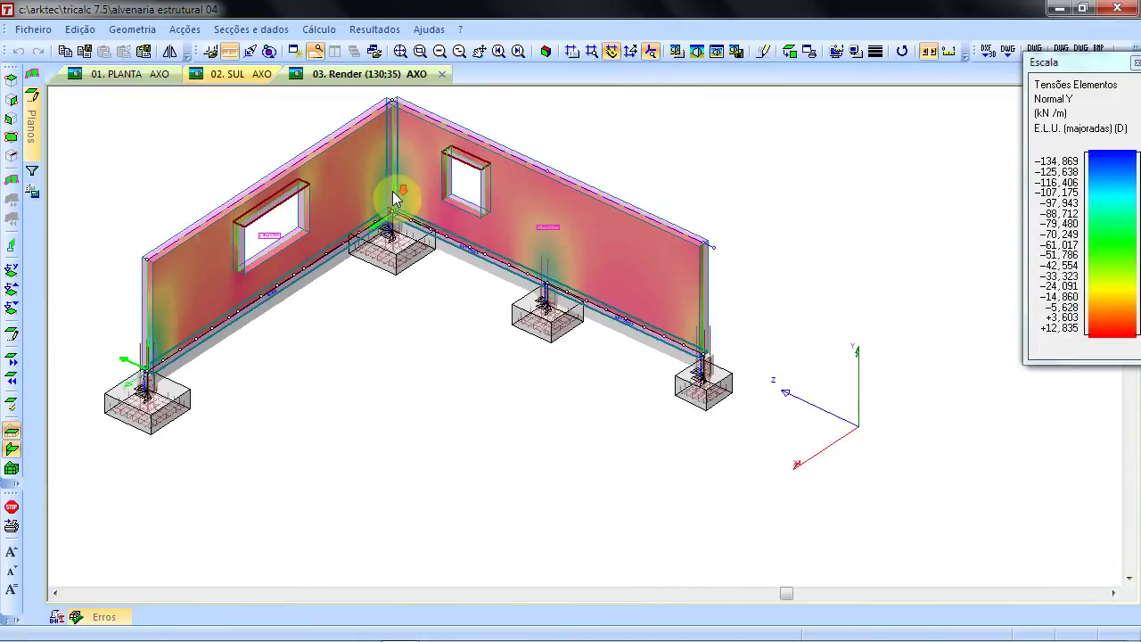
pyautogui.scroll(1, 396, 196)
pyautogui.moveTo(395, 191); pyautogui.dragTo(504, 229, button='middle')
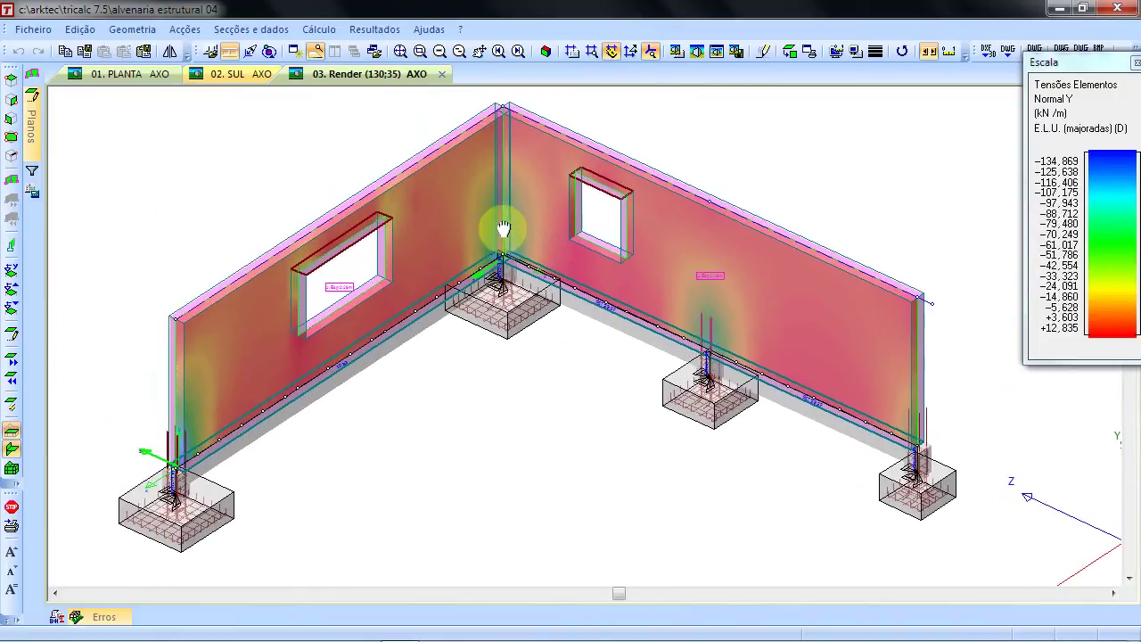
# - Plot the displacements of both walls in directions X, Y and Z for the factored ultimate limit state with material Outros
pyautogui.click(374, 30)
pyautogui.click(396, 94)
pyautogui.click(635, 115)
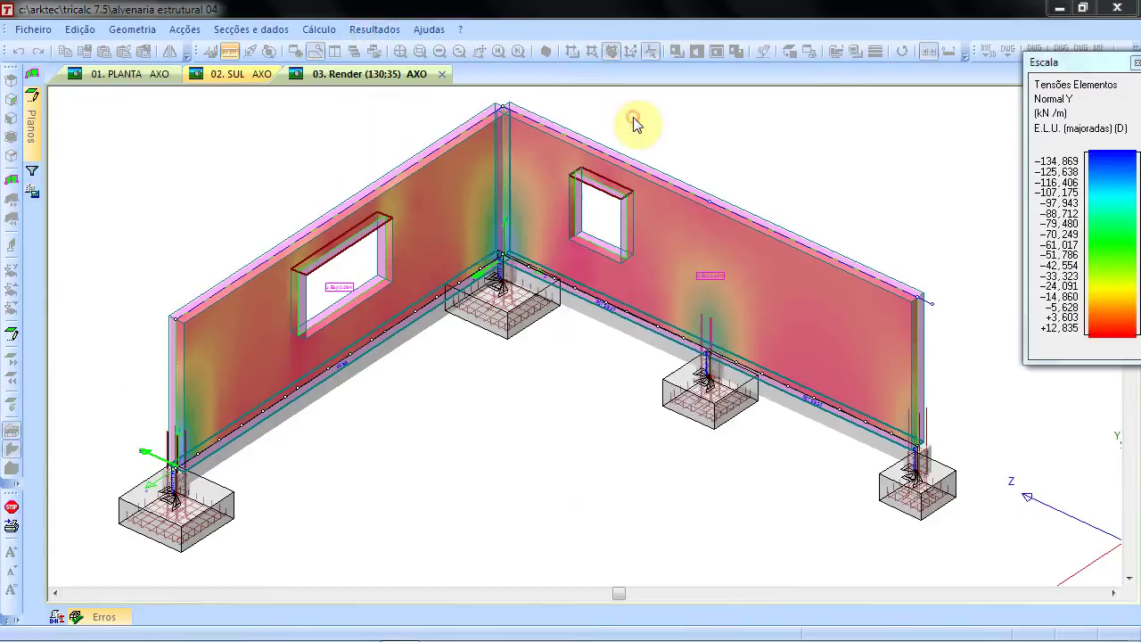
pyautogui.click(482, 379)
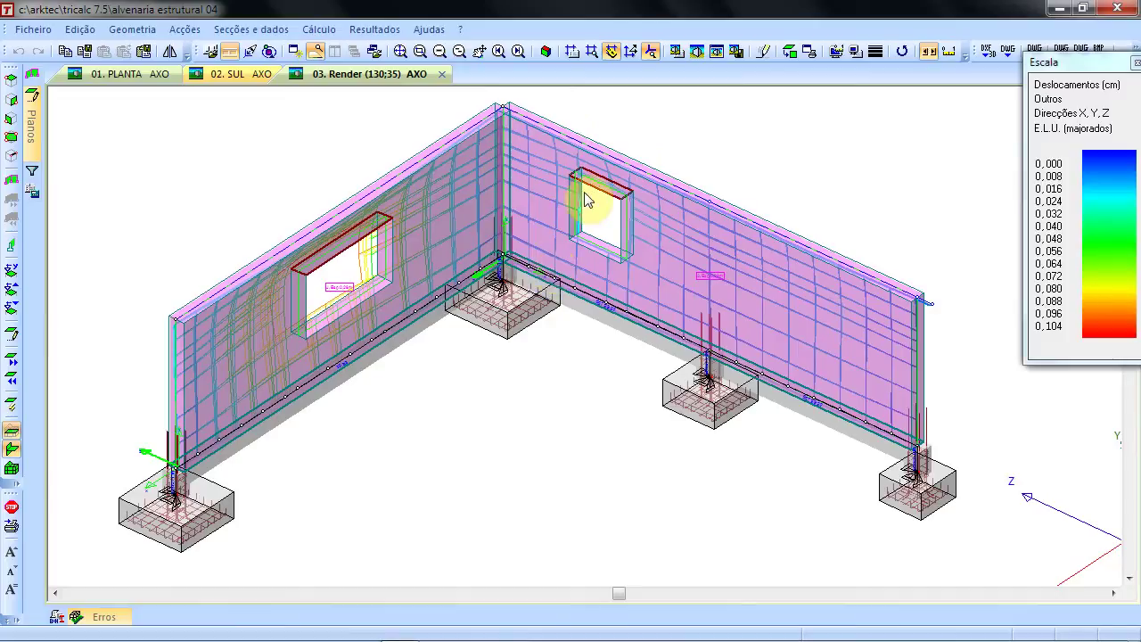
# - Inspect the deformed shape of both walls up close and from different angles, ending at perspective 125;15
pyautogui.scroll(4, 589, 198)
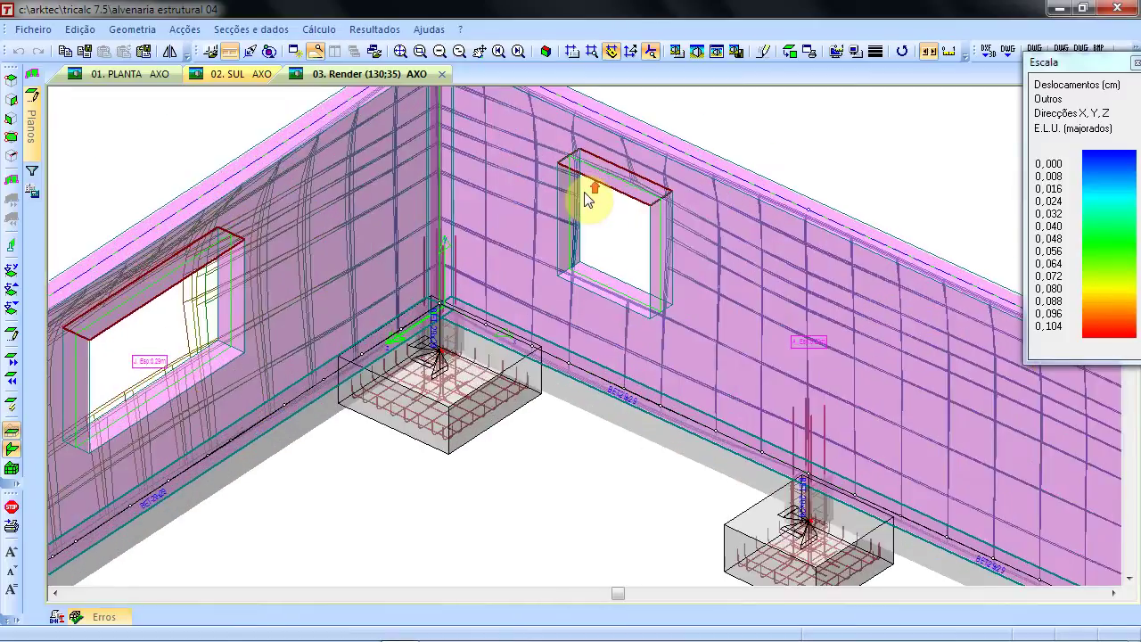
pyautogui.scroll(-4, 588, 197)
pyautogui.scroll(3, 589, 198)
pyautogui.keyDown('shift'); pyautogui.scroll(4, 588, 200); pyautogui.keyUp('shift')
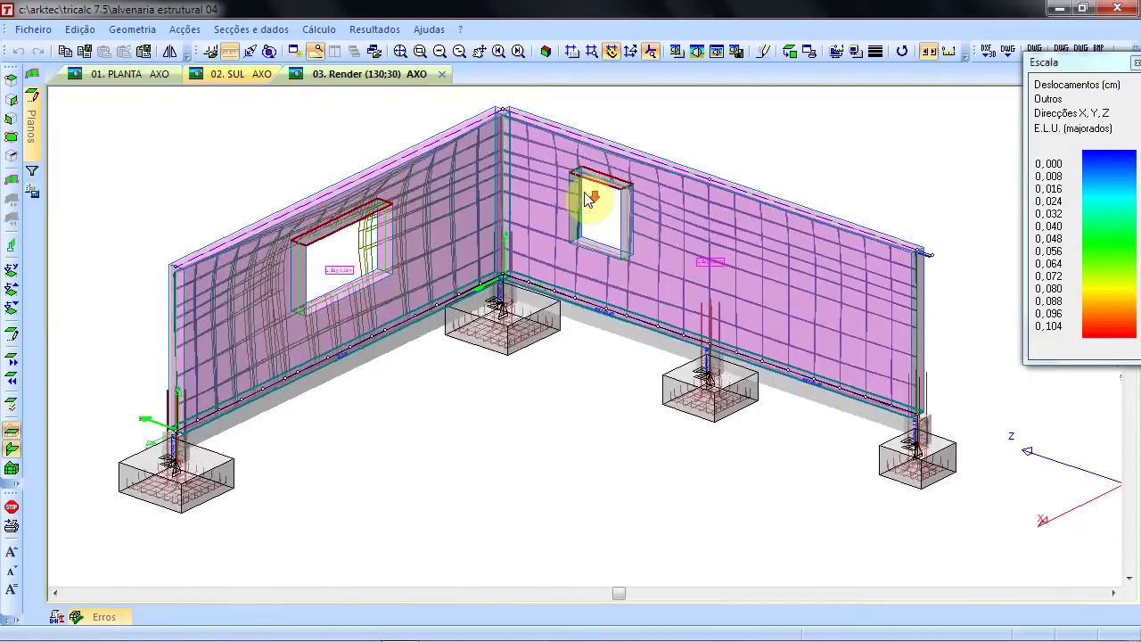
pyautogui.keyDown('ctrl'); pyautogui.scroll(1, 589, 200); pyautogui.keyUp('ctrl')
pyautogui.keyDown('ctrl'); pyautogui.scroll(1, 589, 198); pyautogui.keyUp('ctrl')
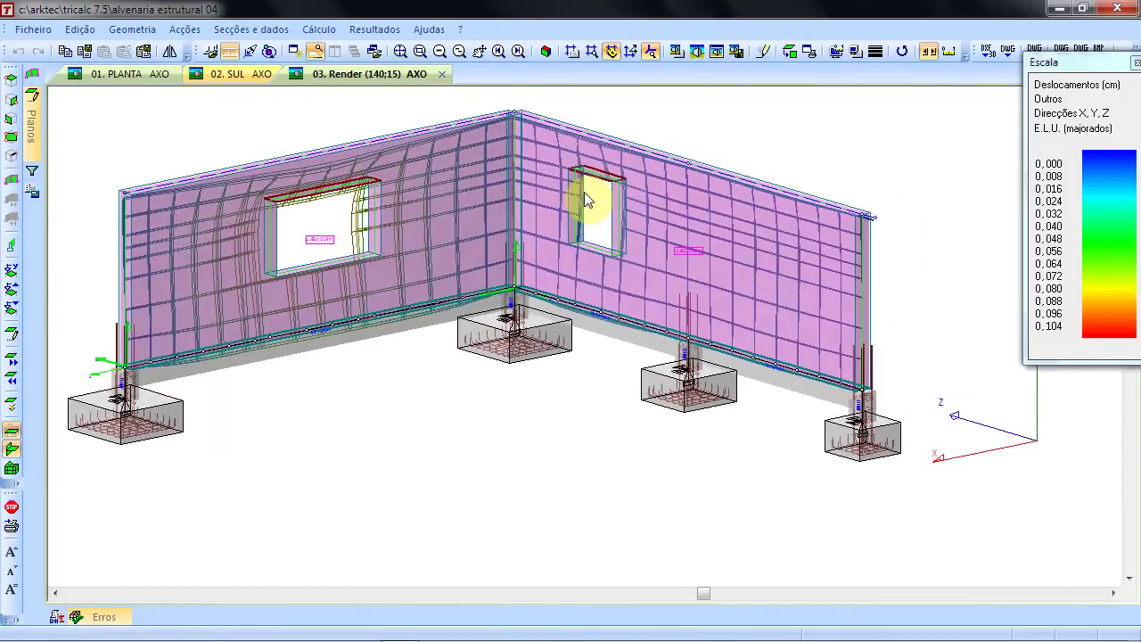
pyautogui.keyDown('ctrl'); pyautogui.scroll(1, 585, 196); pyautogui.keyUp('ctrl')
pyautogui.keyDown('ctrl'); pyautogui.scroll(-4, 585, 196); pyautogui.keyUp('ctrl')
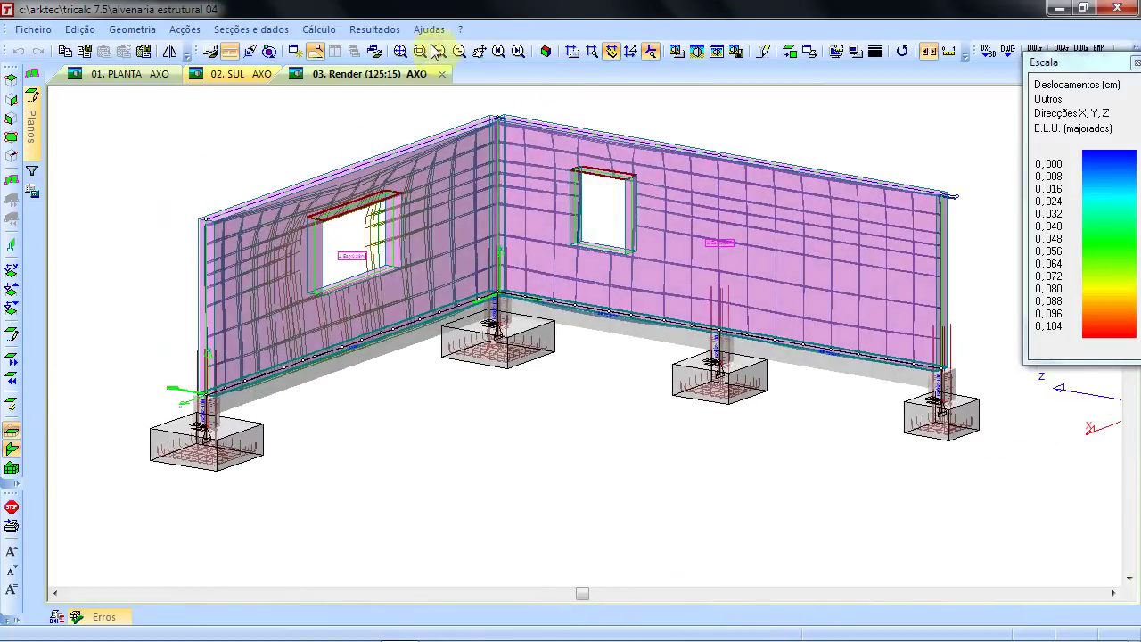
# - View both deformed walls in full, ending in the 60;40 perspective
pyautogui.click(401, 51)
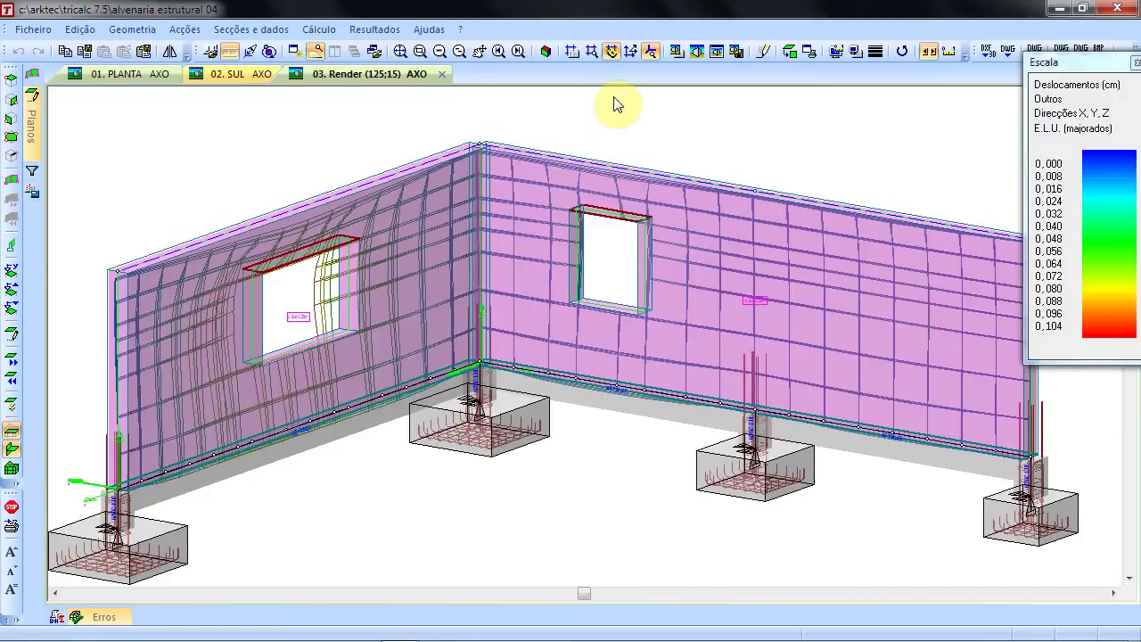
pyautogui.click(545, 50)
pyautogui.click(644, 375)
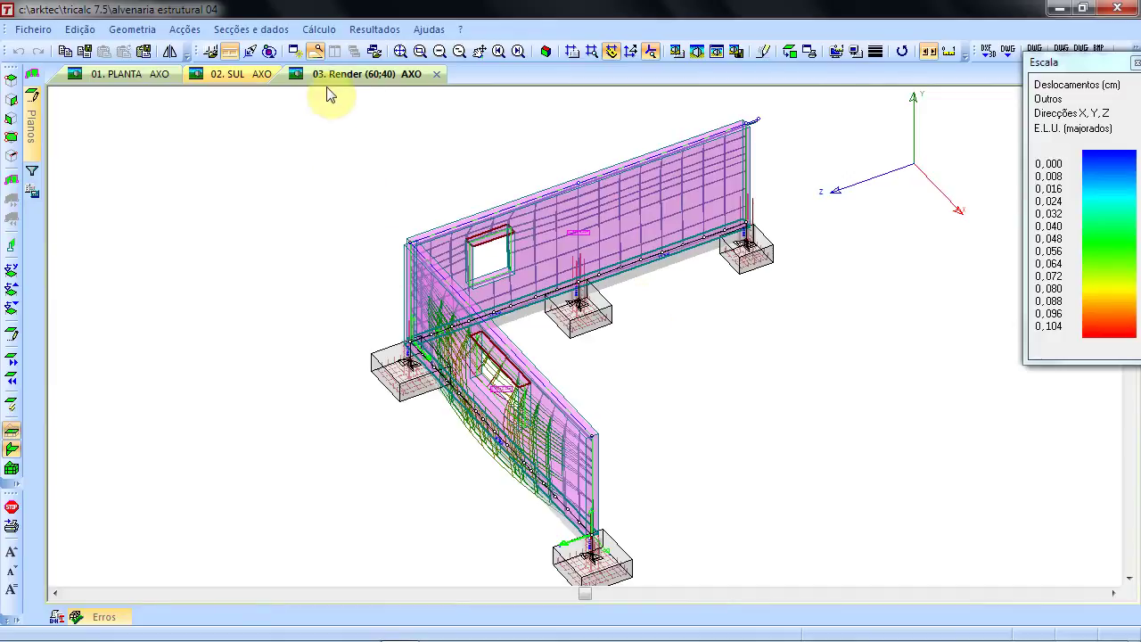
# - Open the recent model alvenaria estrutural 05 and inspect the BET-20x25 beams along the base of the walls up close
pyautogui.click(35, 29)
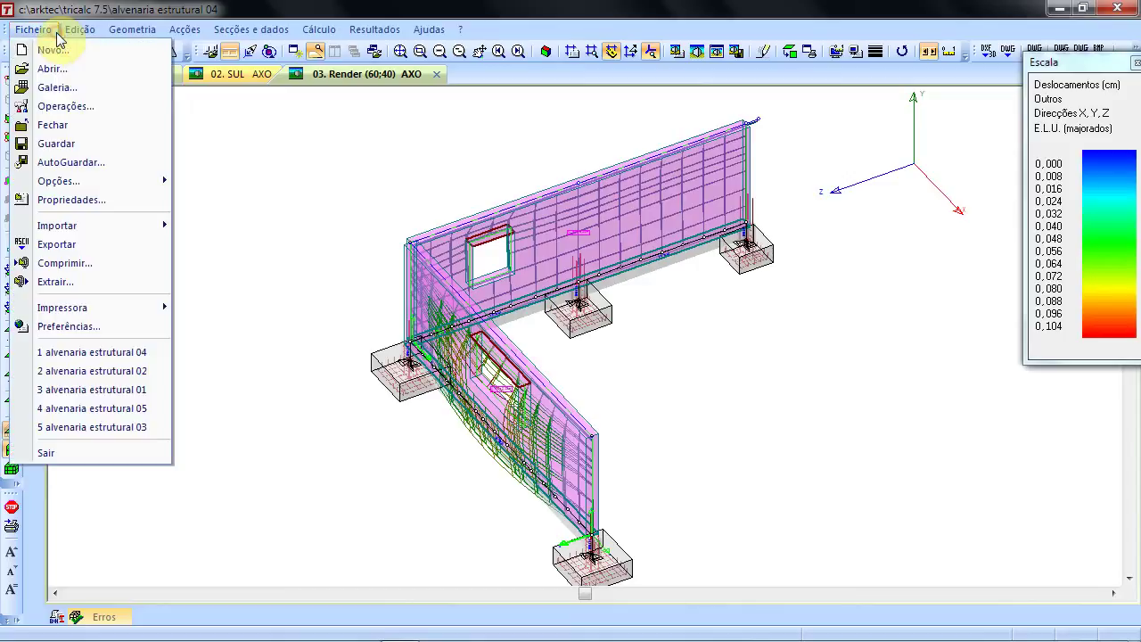
pyautogui.click(159, 413)
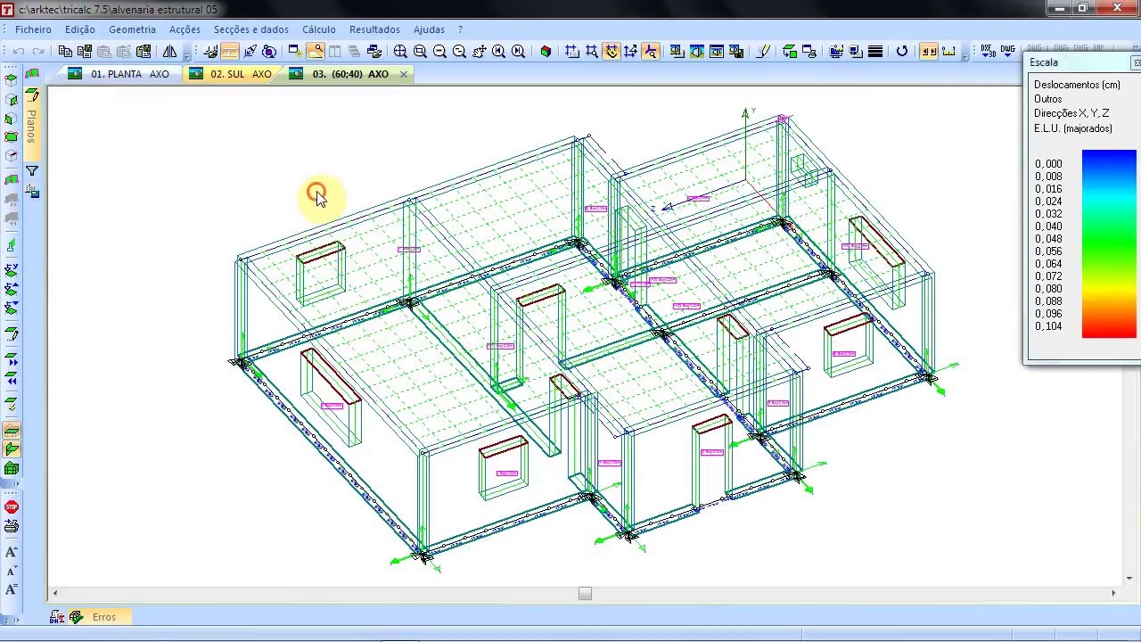
pyautogui.scroll(5, 255, 365)
pyautogui.scroll(3, 252, 379)
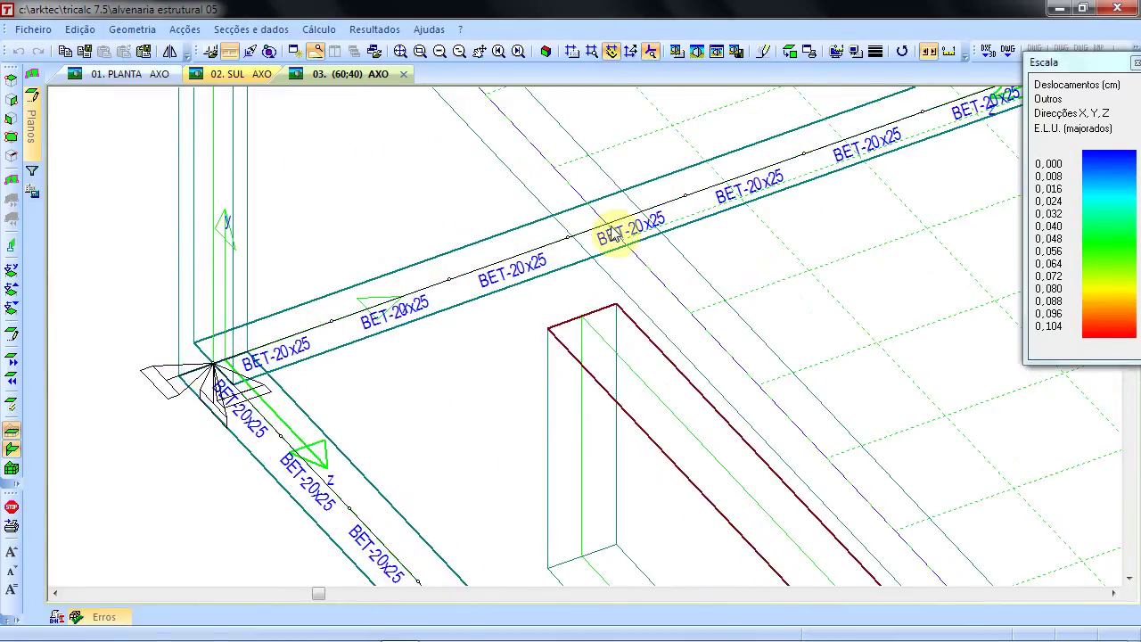
pyautogui.scroll(-1, 265, 356)
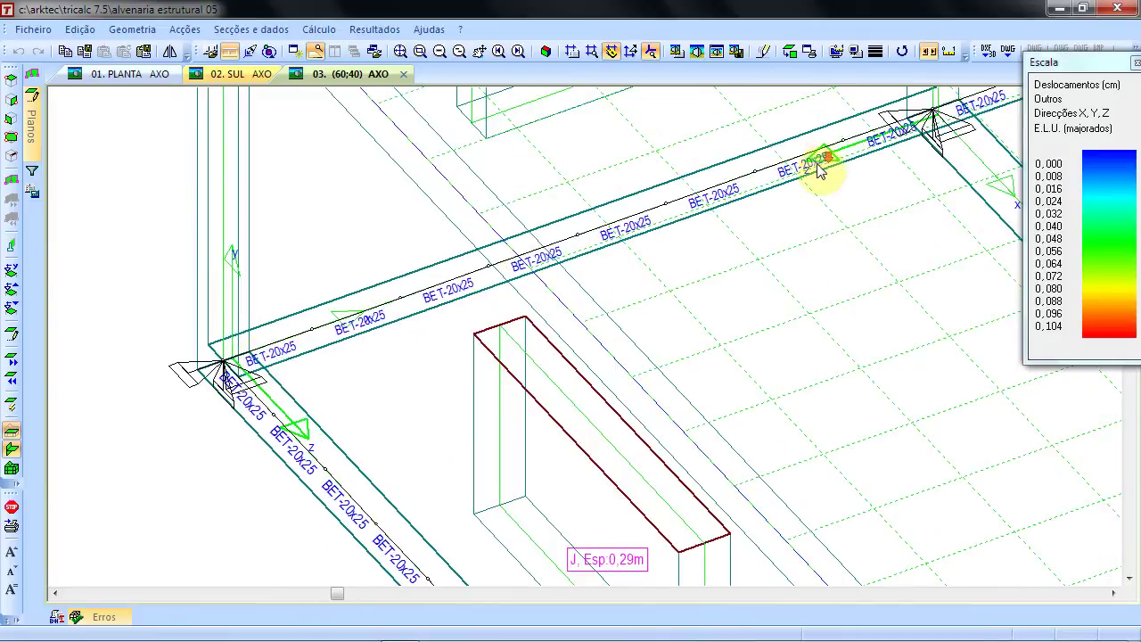
pyautogui.scroll(-4, 823, 160)
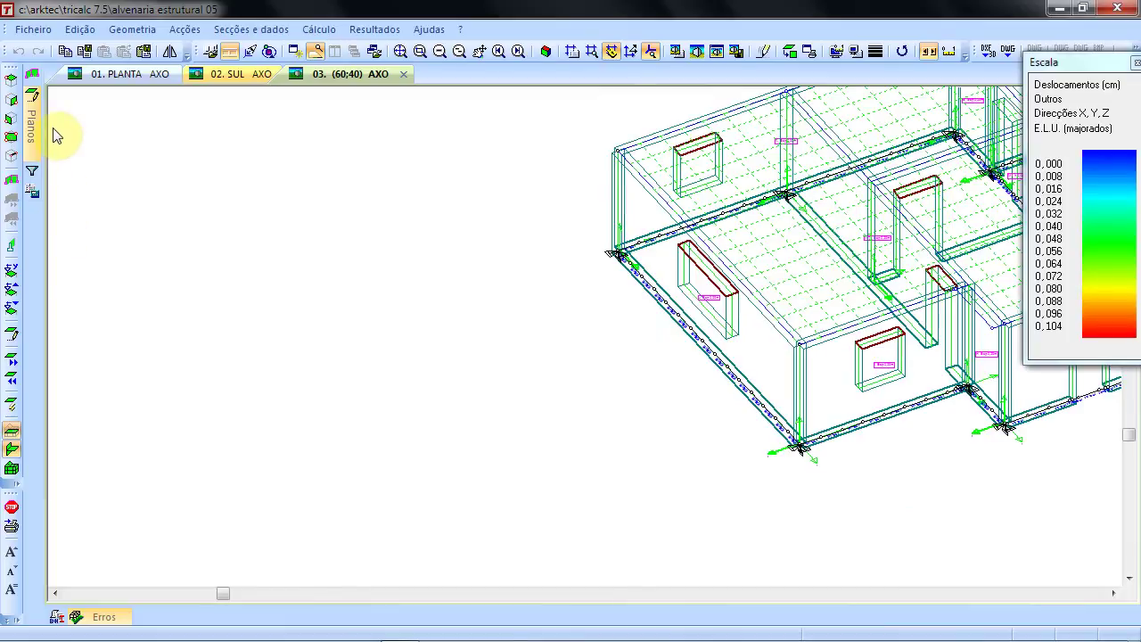
# - Isolate the wall plane XY001200 and show it in the SUL elevation
pyautogui.moveTo(27, 123)
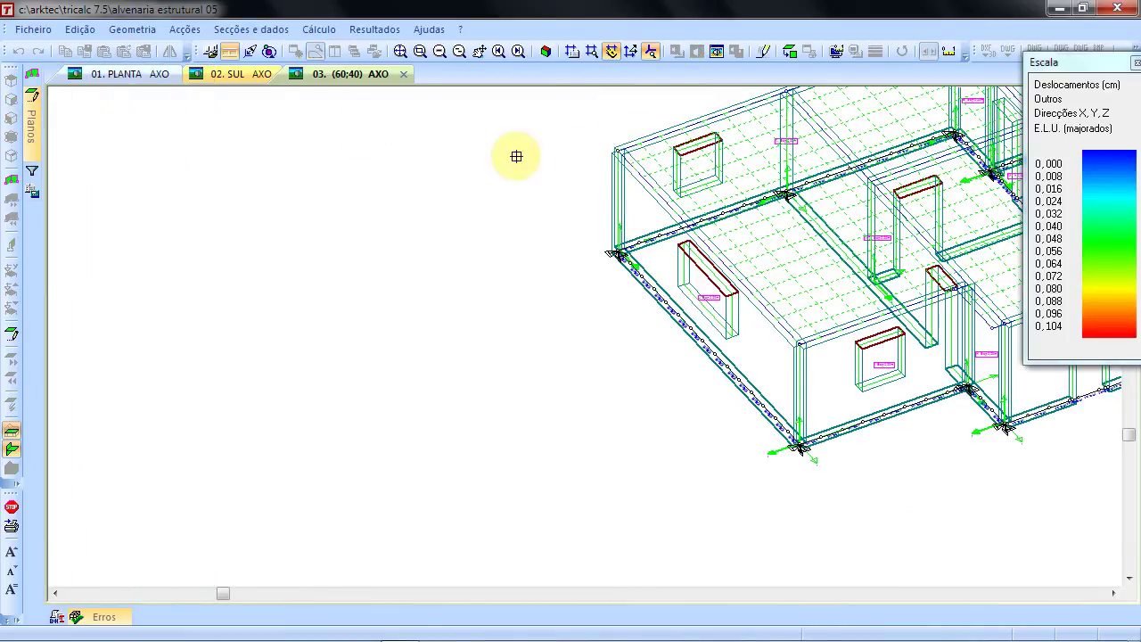
pyautogui.rightClick(479, 174)
pyautogui.click(13, 246)
pyautogui.click(675, 215)
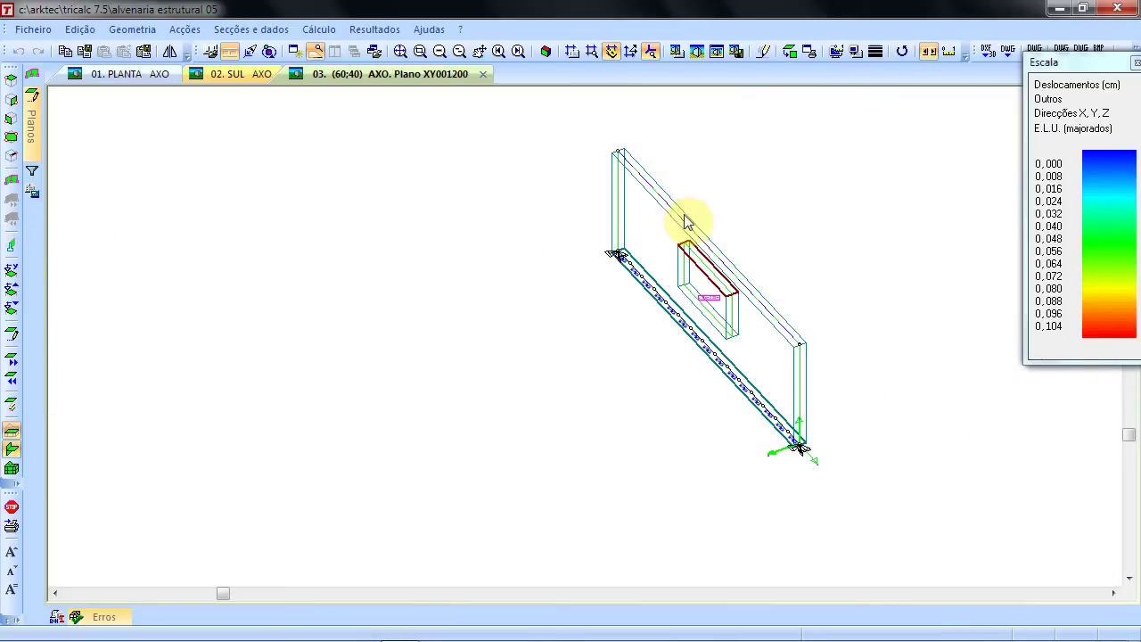
pyautogui.click(789, 51)
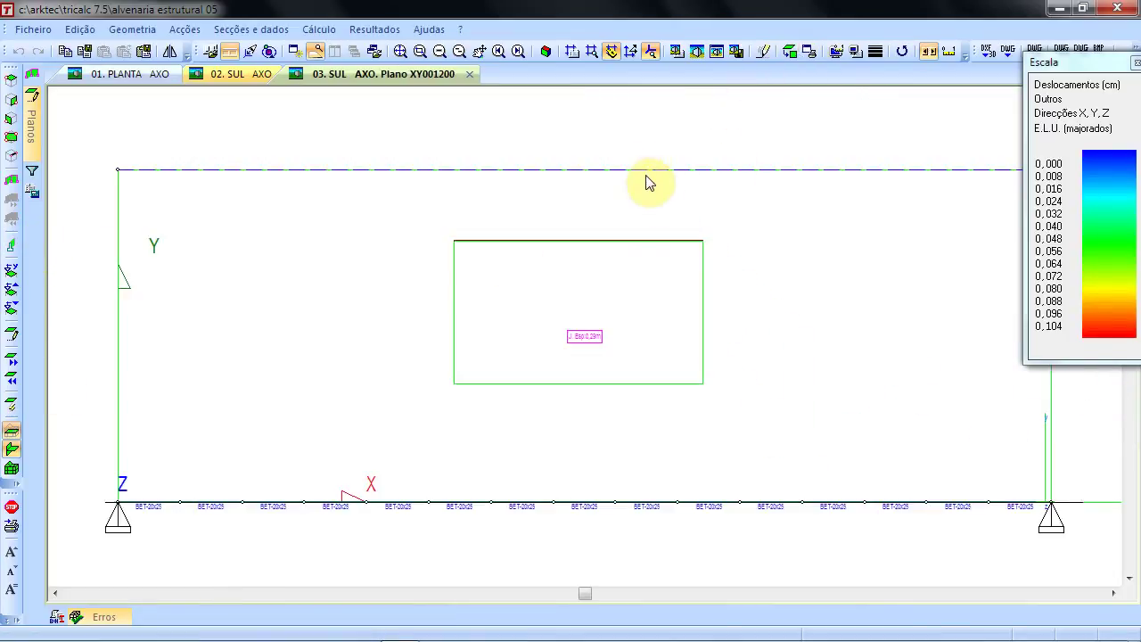
pyautogui.scroll(-1, 645, 170)
# - Plot the displacements of wall XY001200 in directions X, Y and Z for the factored ultimate limit state with material Outros
pyautogui.click(374, 29)
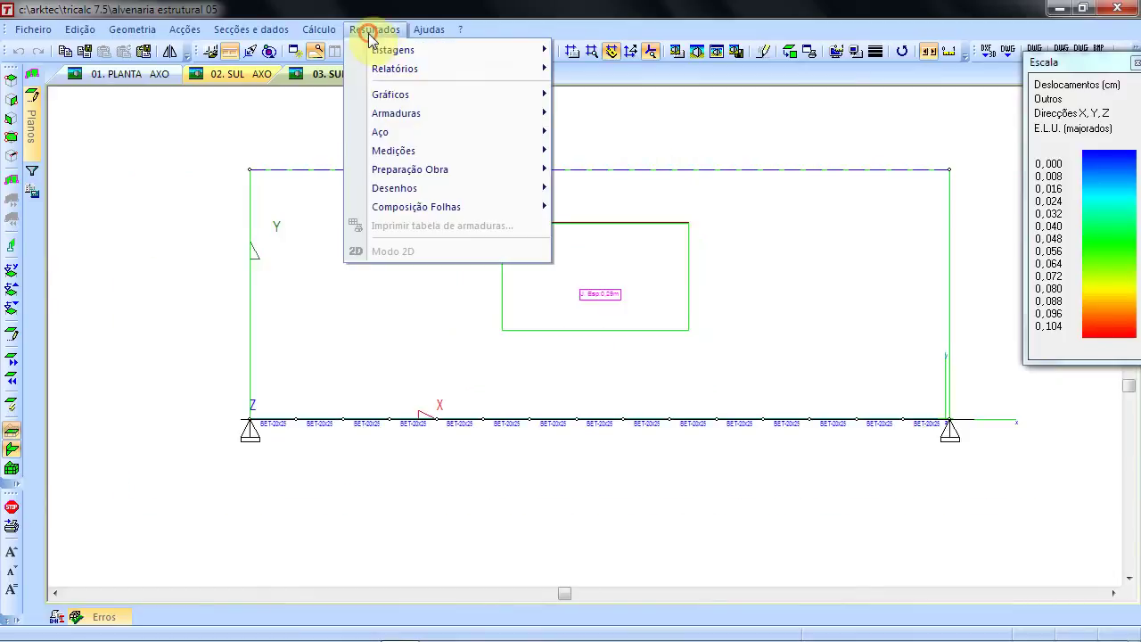
pyautogui.click(403, 94)
pyautogui.click(629, 113)
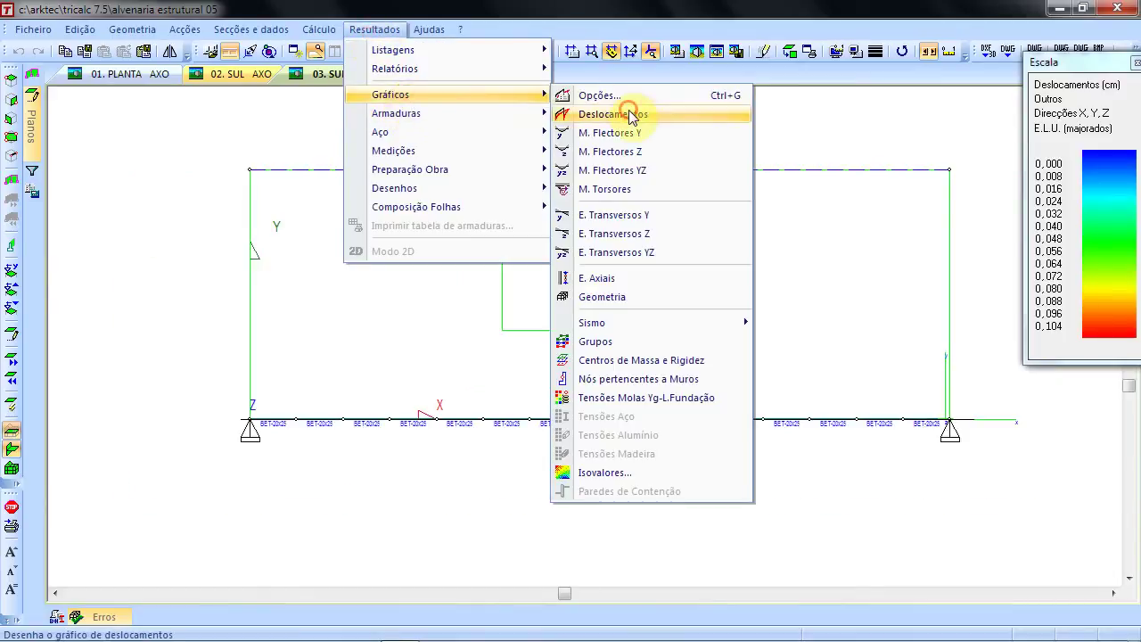
pyautogui.click(496, 384)
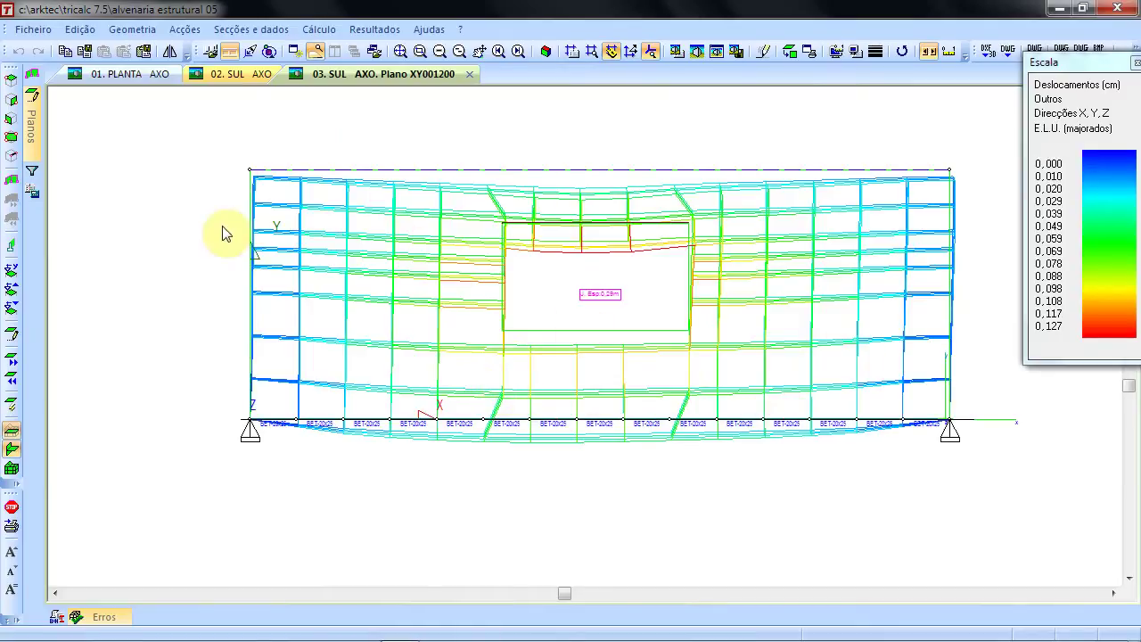
# - Draw the Normal X finite-element stress isoareas on the wall for the maximum envelope of the factored ultimate limit state
pyautogui.click(374, 29)
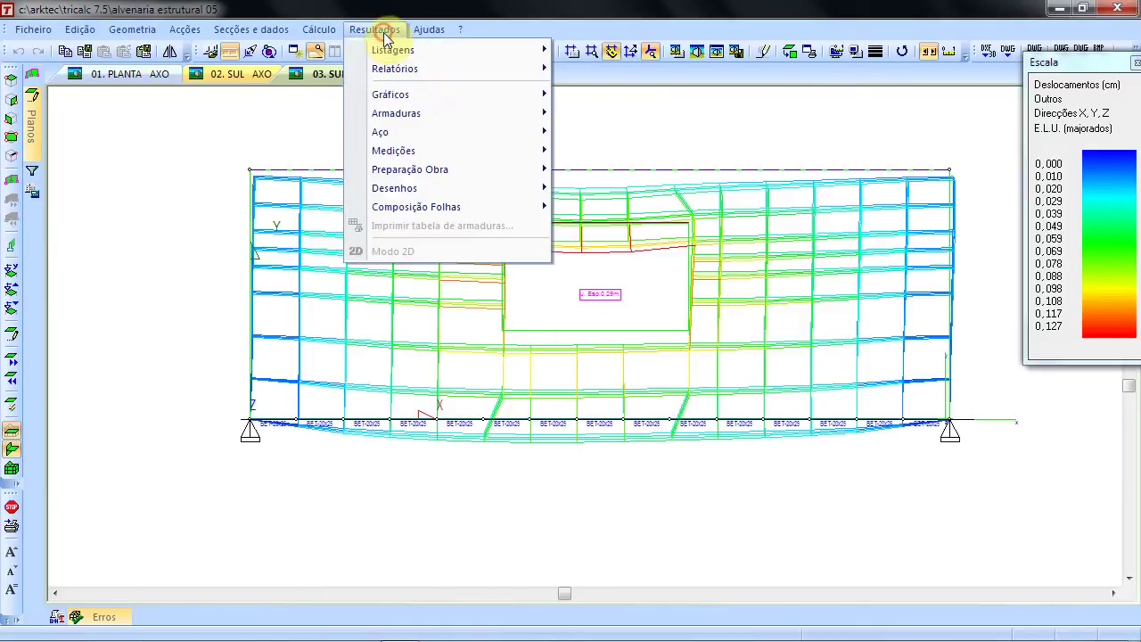
pyautogui.moveTo(413, 95)
pyautogui.click(607, 473)
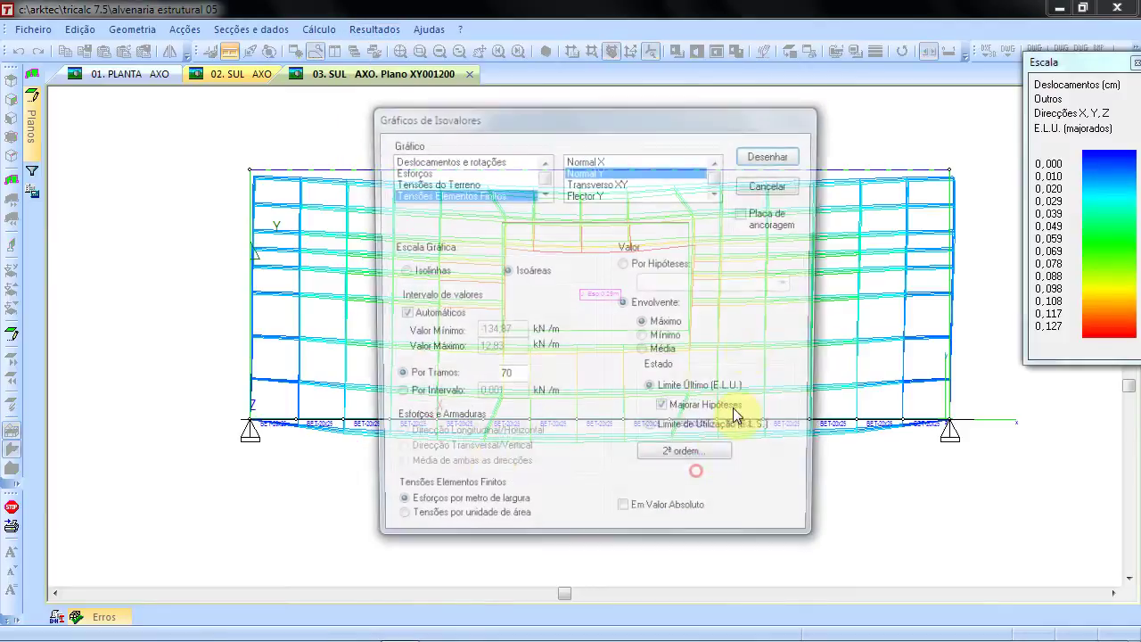
pyautogui.click(687, 160)
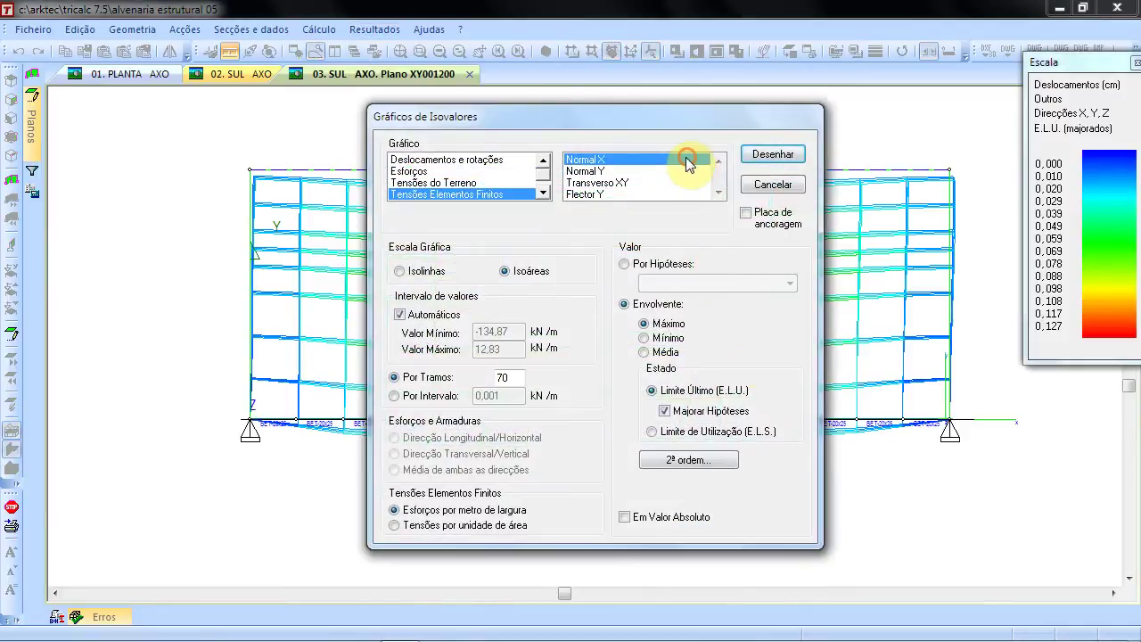
pyautogui.click(774, 154)
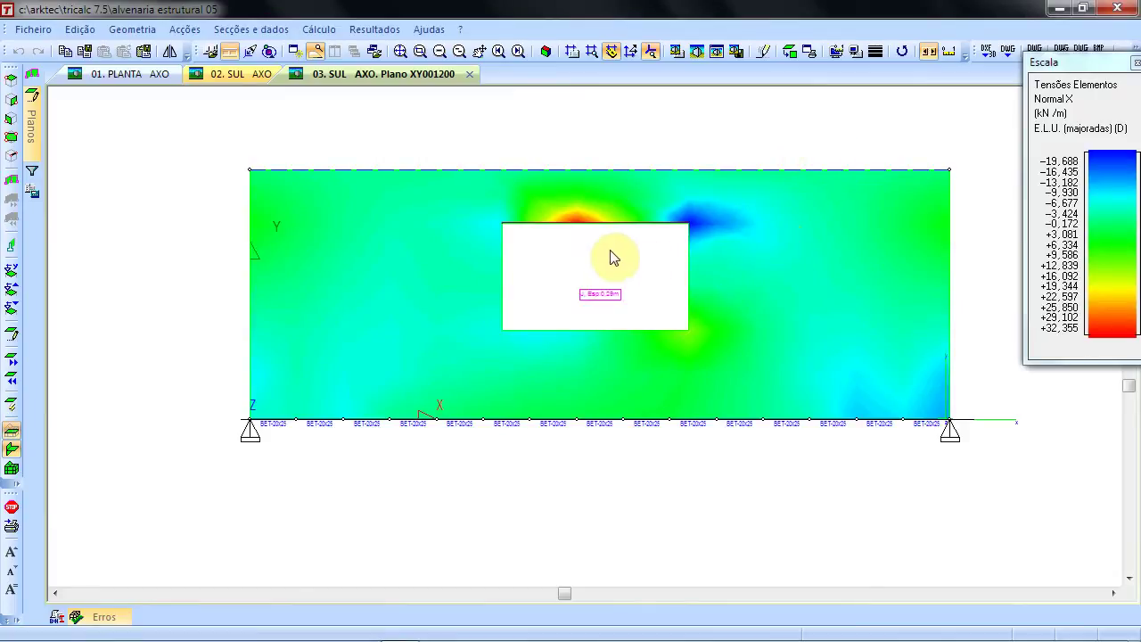
# - Draw the Normal Y finite-element stress isoareas on wall XY001200
pyautogui.click(385, 31)
pyautogui.click(407, 95)
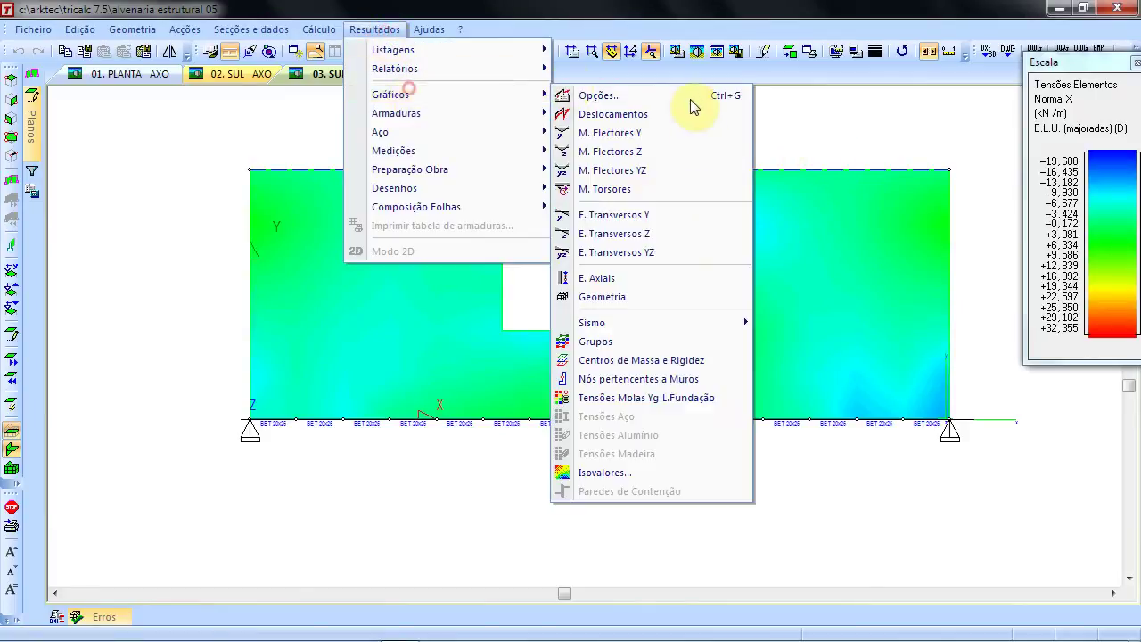
pyautogui.click(688, 473)
pyautogui.click(642, 170)
pyautogui.click(774, 155)
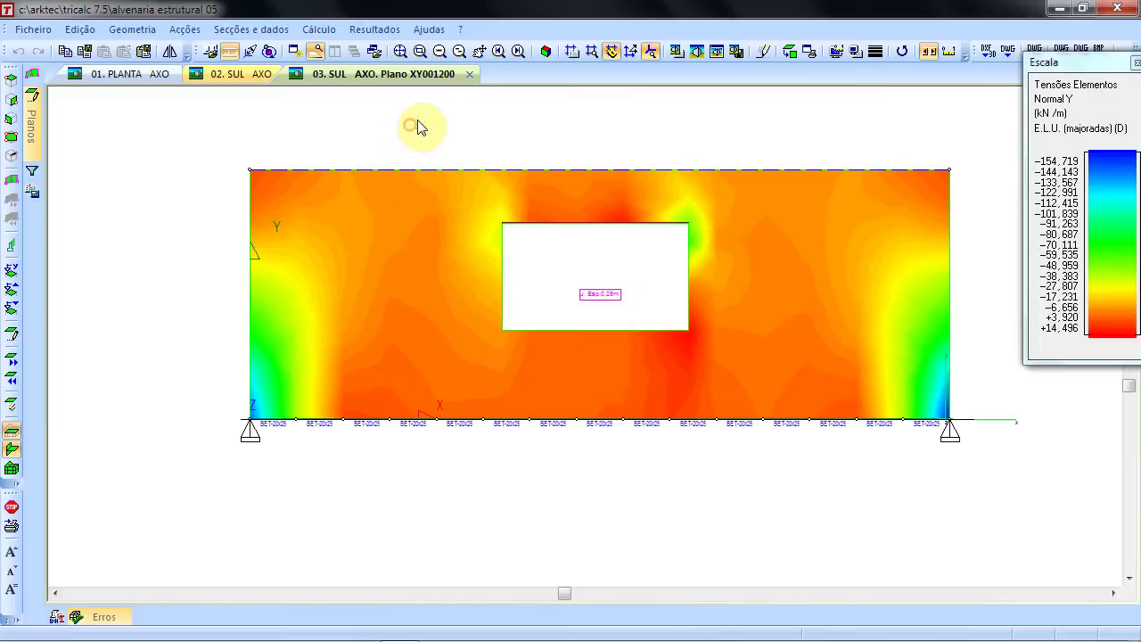
# - Draw the Flector Y finite-element isoareas on the wall for the maximum envelope of the factored ultimate limit state
pyautogui.click(369, 30)
pyautogui.moveTo(432, 94)
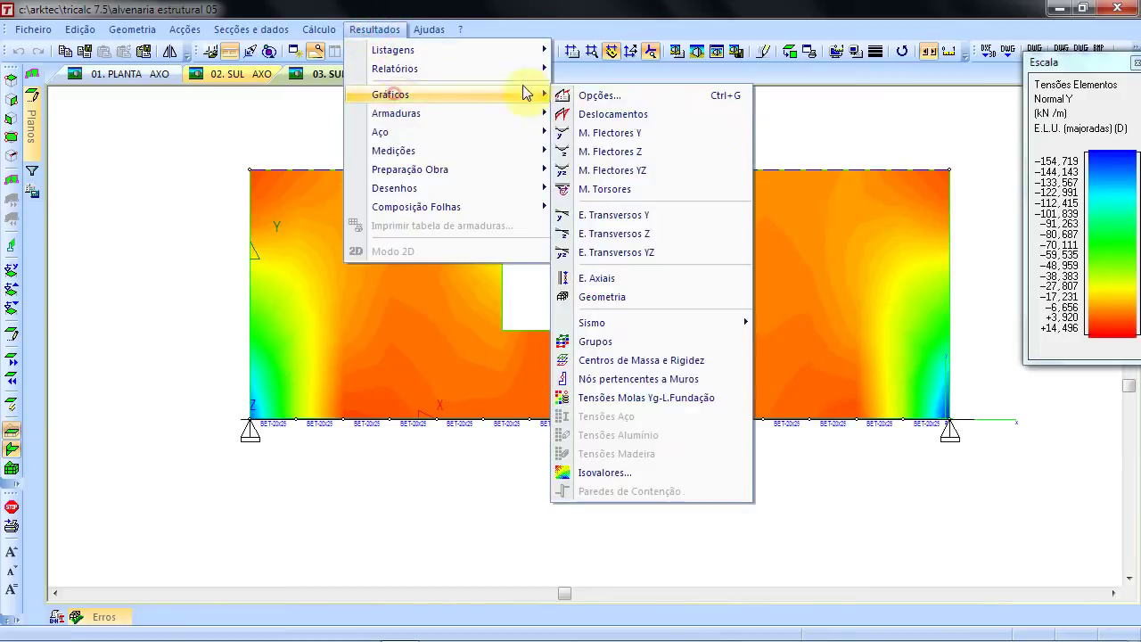
pyautogui.click(702, 471)
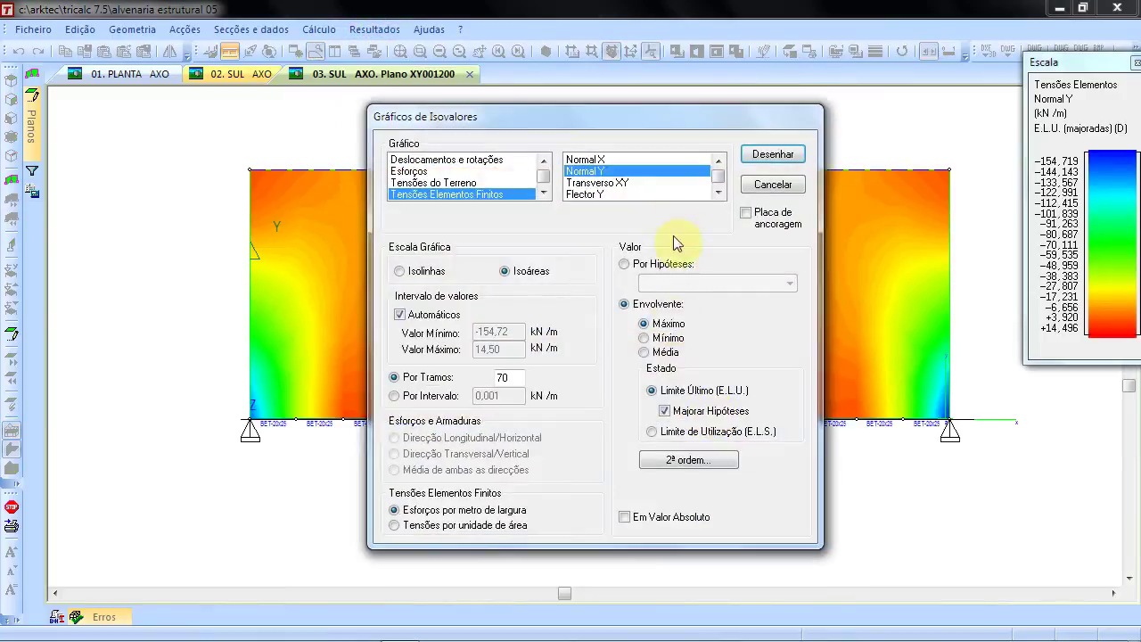
pyautogui.click(720, 187)
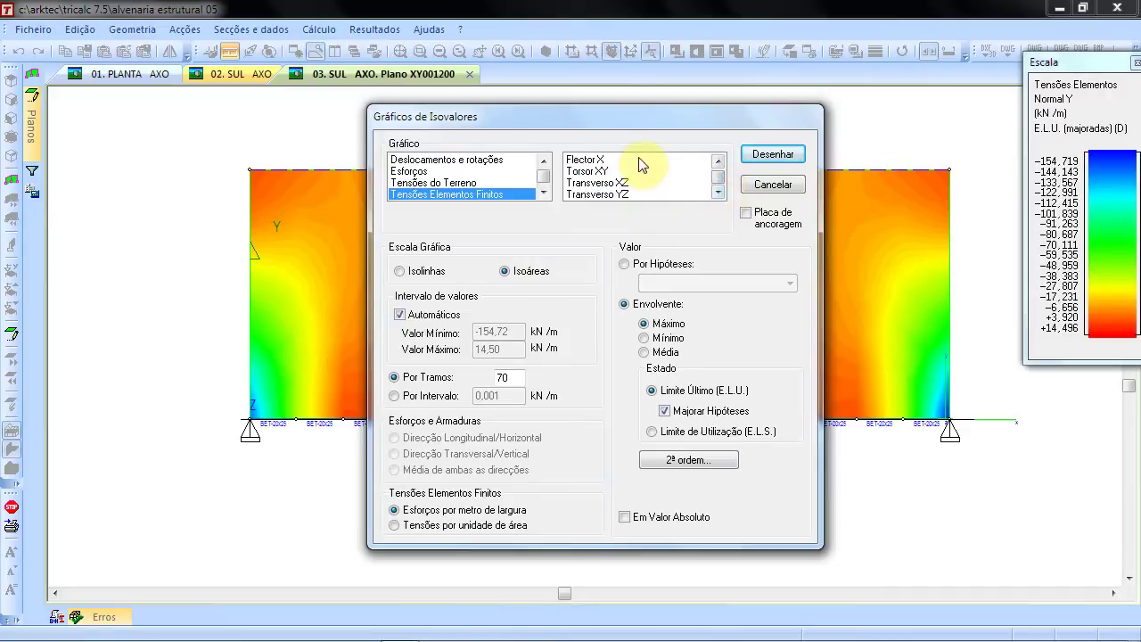
pyautogui.click(638, 193)
pyautogui.click(652, 182)
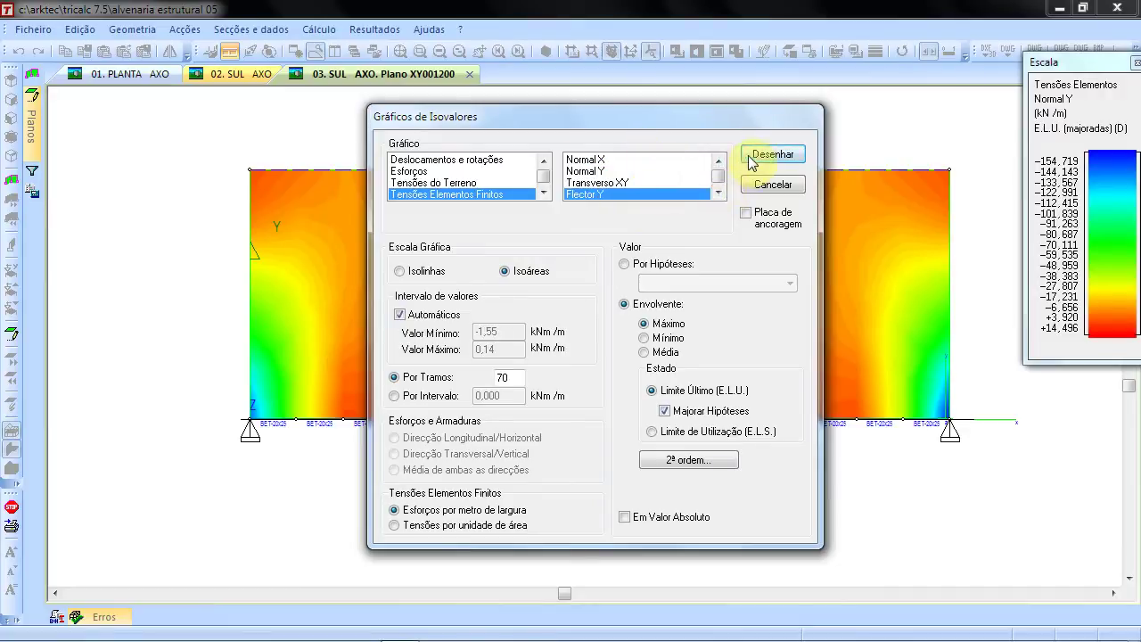
pyautogui.click(747, 157)
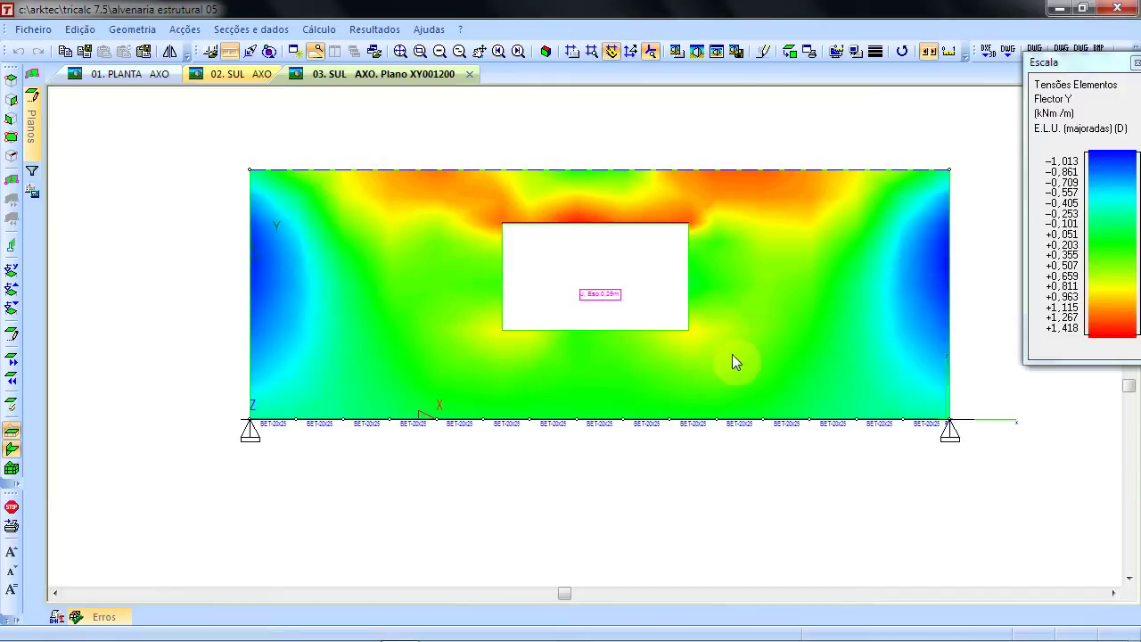
# - Show wall XY001200 in the 60;40 perspective and plot its factored ultimate limit state displacements for material Outros / EC
pyautogui.click(546, 53)
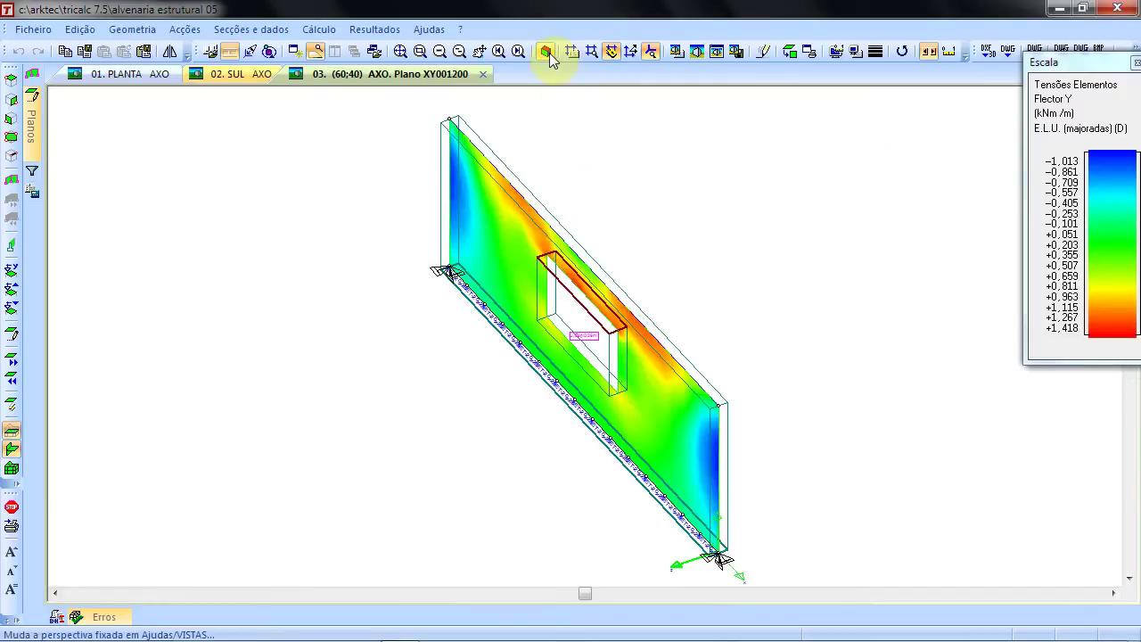
pyautogui.click(375, 30)
pyautogui.moveTo(392, 94)
pyautogui.click(677, 100)
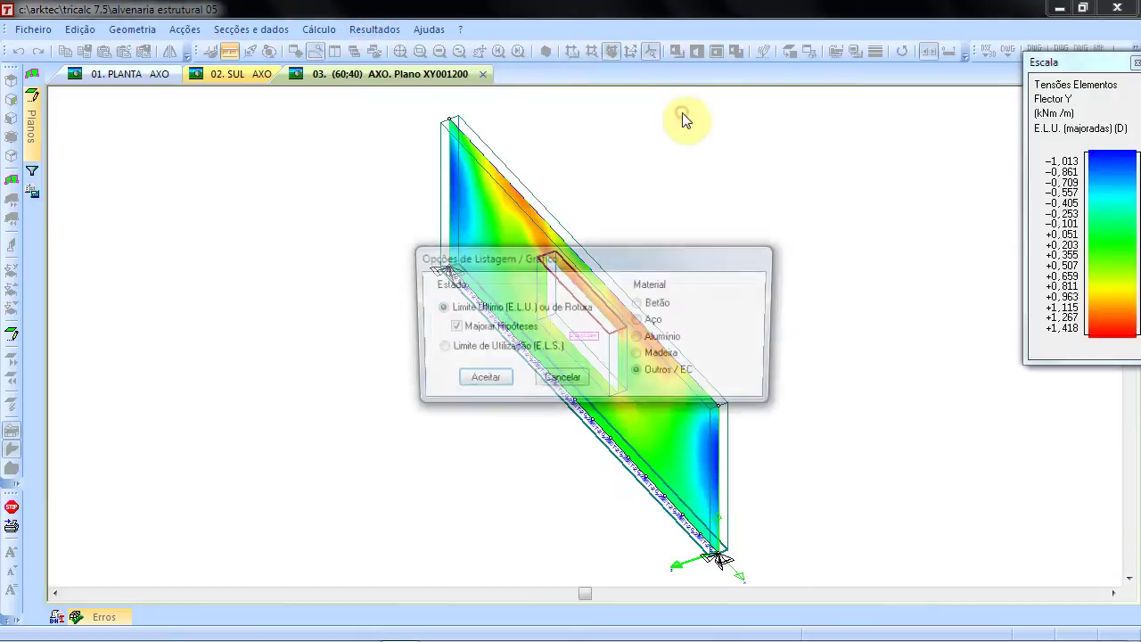
pyautogui.click(505, 381)
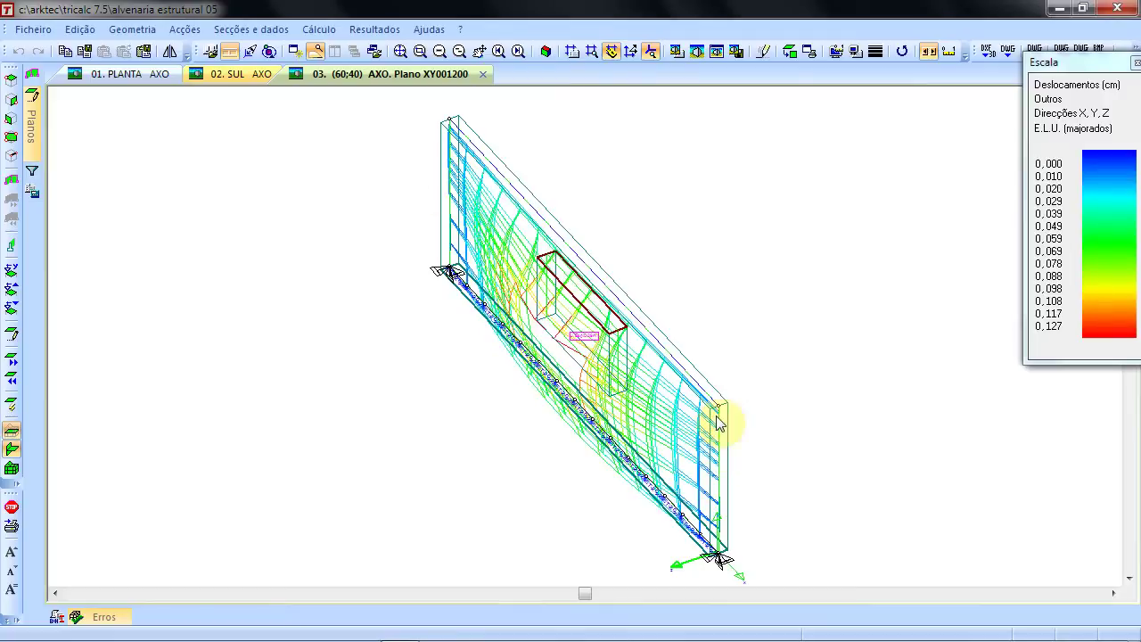
# - Redraw the Flector Y isoareas on the wall in perspective and rotate the view to 15;10
pyautogui.click(374, 29)
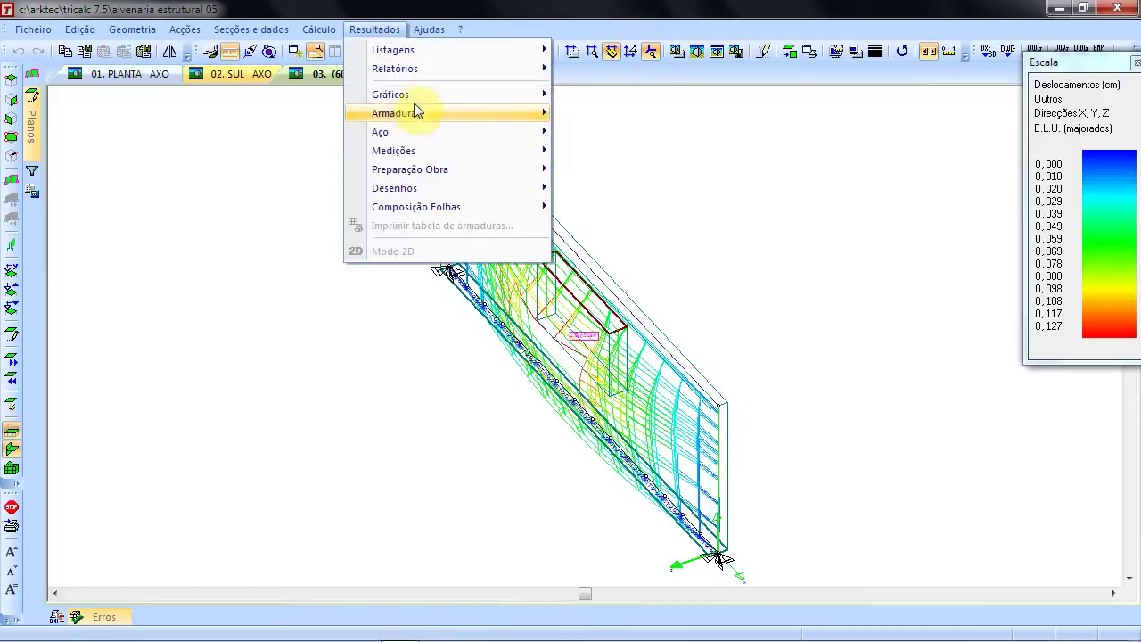
pyautogui.moveTo(451, 94)
pyautogui.click(667, 471)
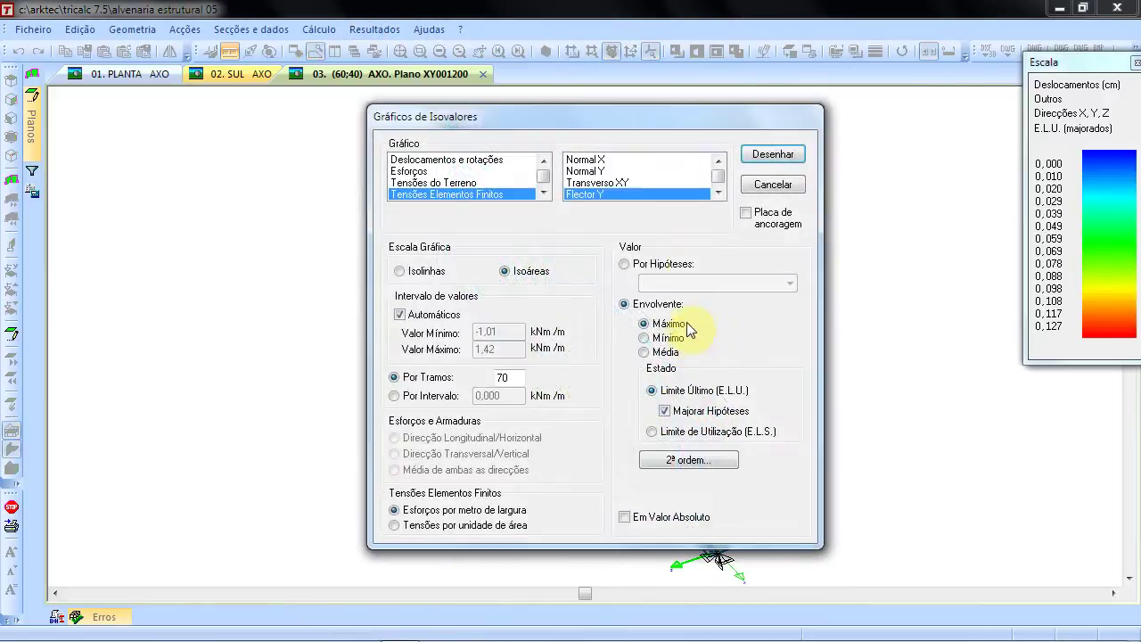
pyautogui.click(772, 159)
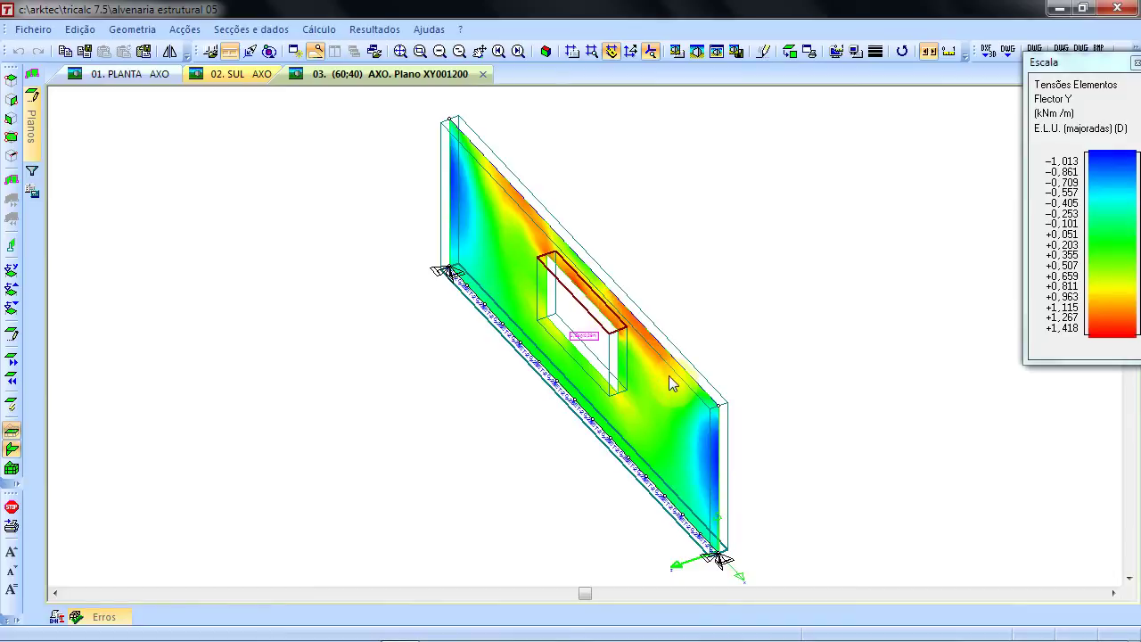
pyautogui.moveTo(738, 347); pyautogui.dragTo(741, 352)
pyautogui.moveTo(672, 389); pyautogui.dragTo(654, 290)
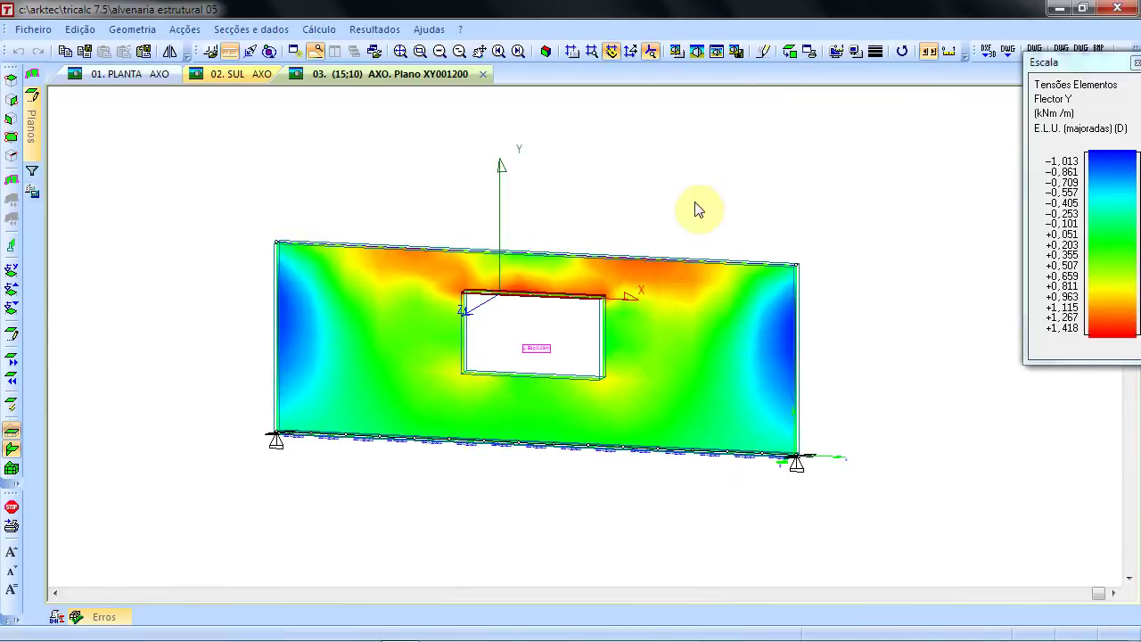
# - Draw the Flector X finite-element isoareas on wall XY001200 and show them in the SUL elevation
pyautogui.click(379, 29)
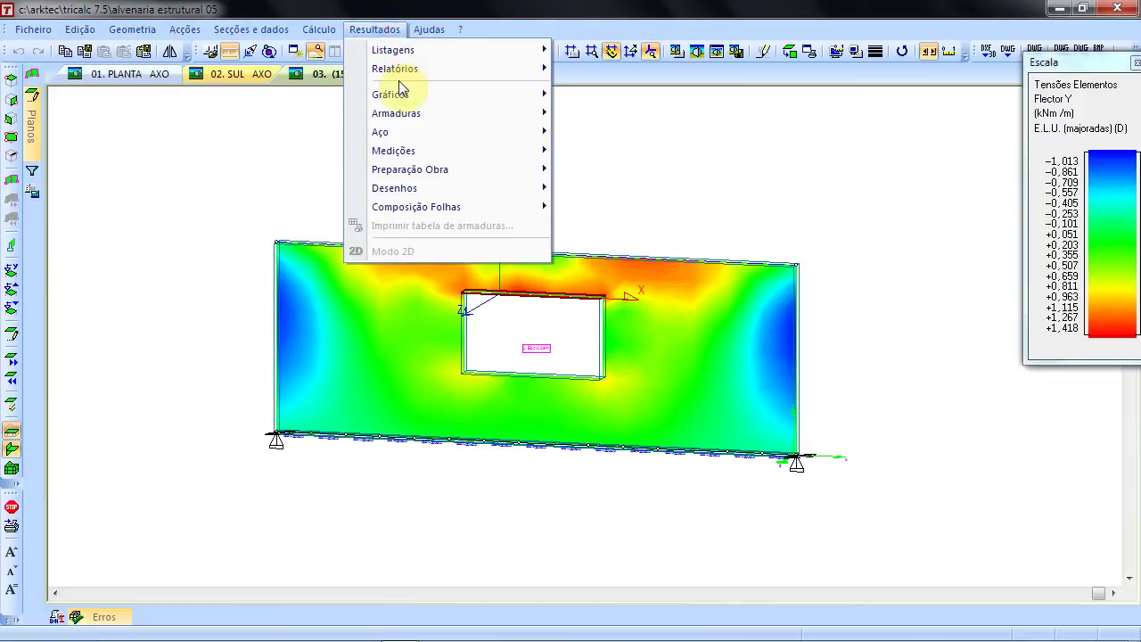
pyautogui.moveTo(401, 93)
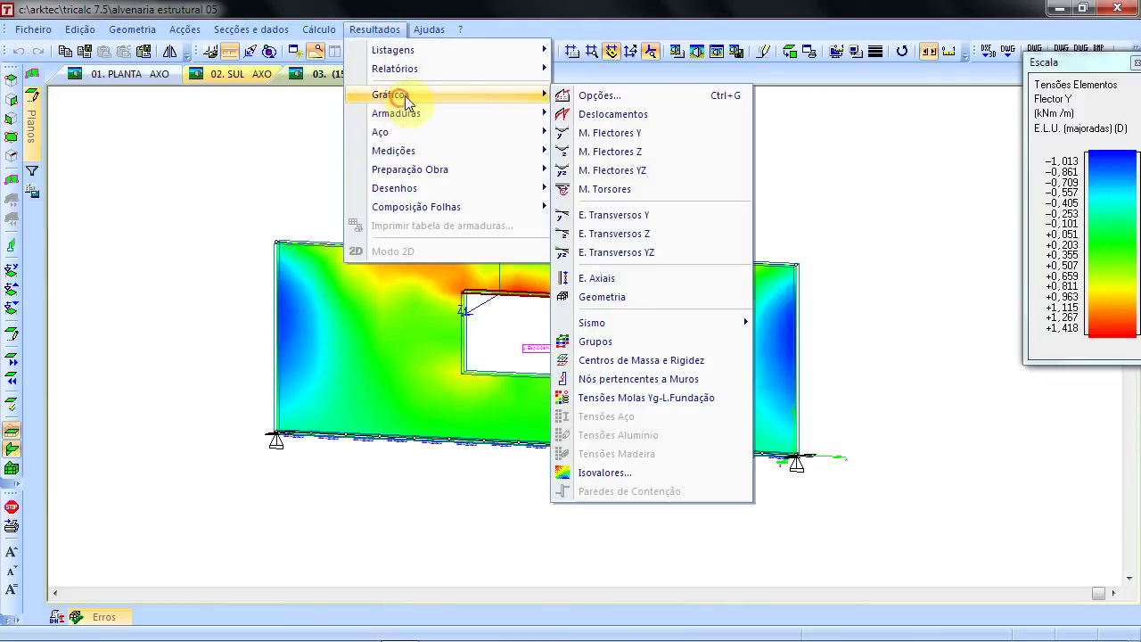
pyautogui.click(655, 468)
pyautogui.click(717, 193)
pyautogui.click(626, 194)
pyautogui.click(789, 157)
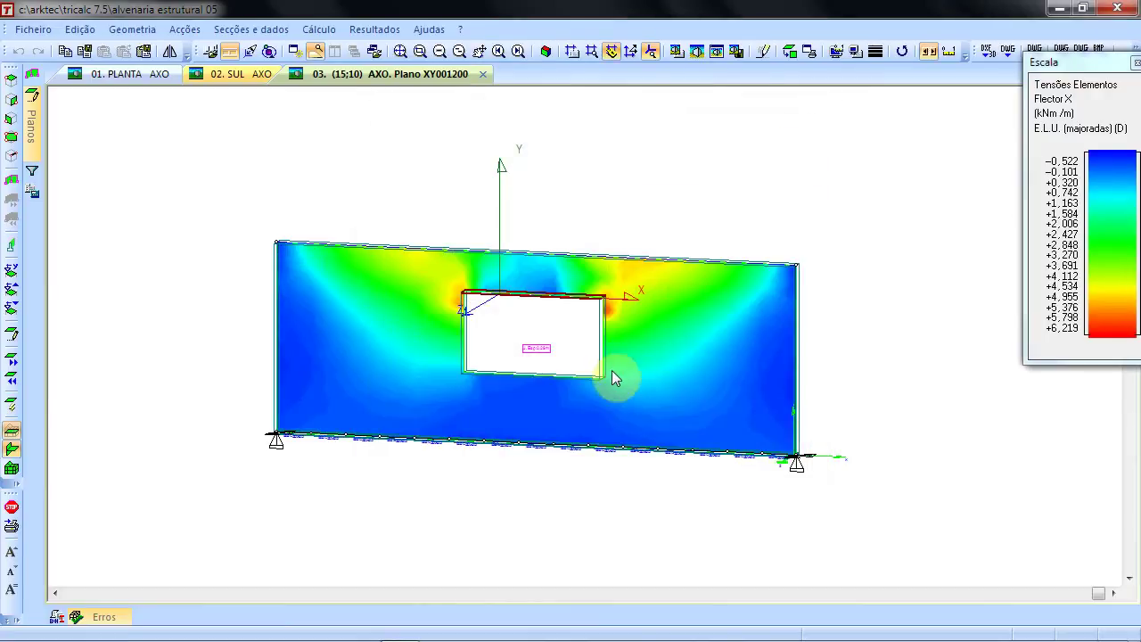
pyautogui.click(789, 55)
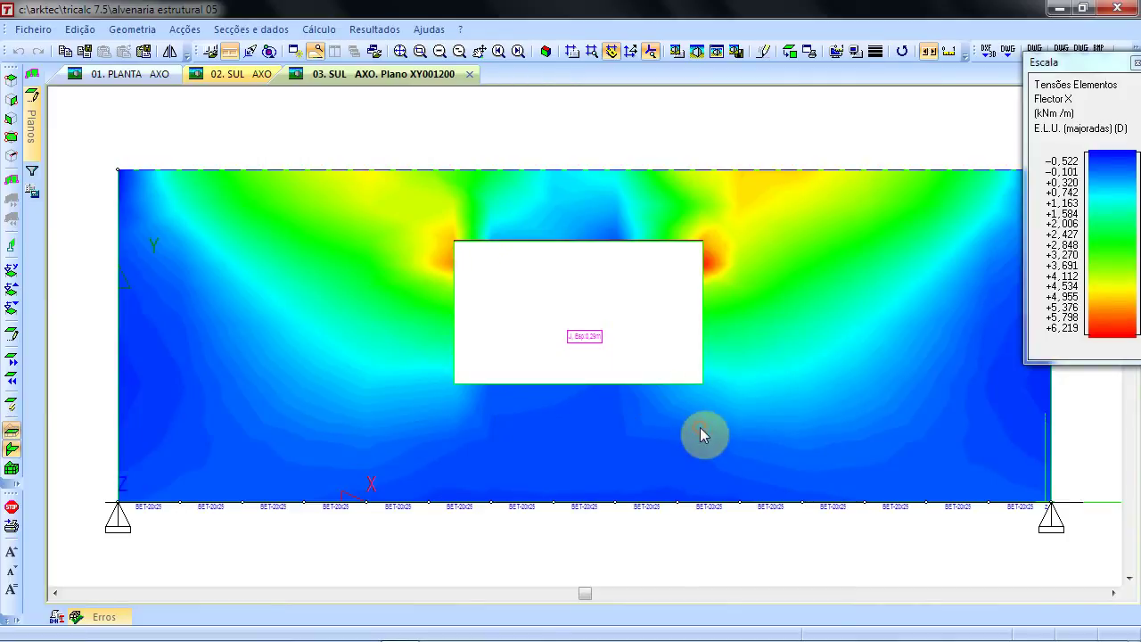
# - Show wall XY001200's Flector X isoareas in the 60;40 perspective and examine the BET-20x25 beam along its base
pyautogui.click(546, 52)
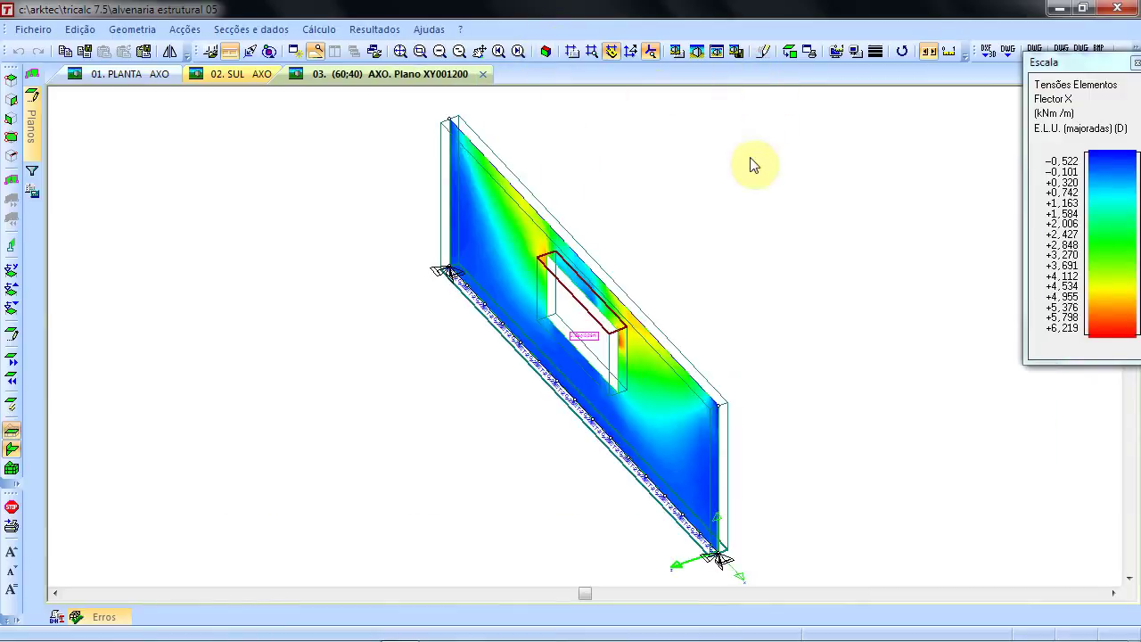
pyautogui.scroll(5, 458, 297)
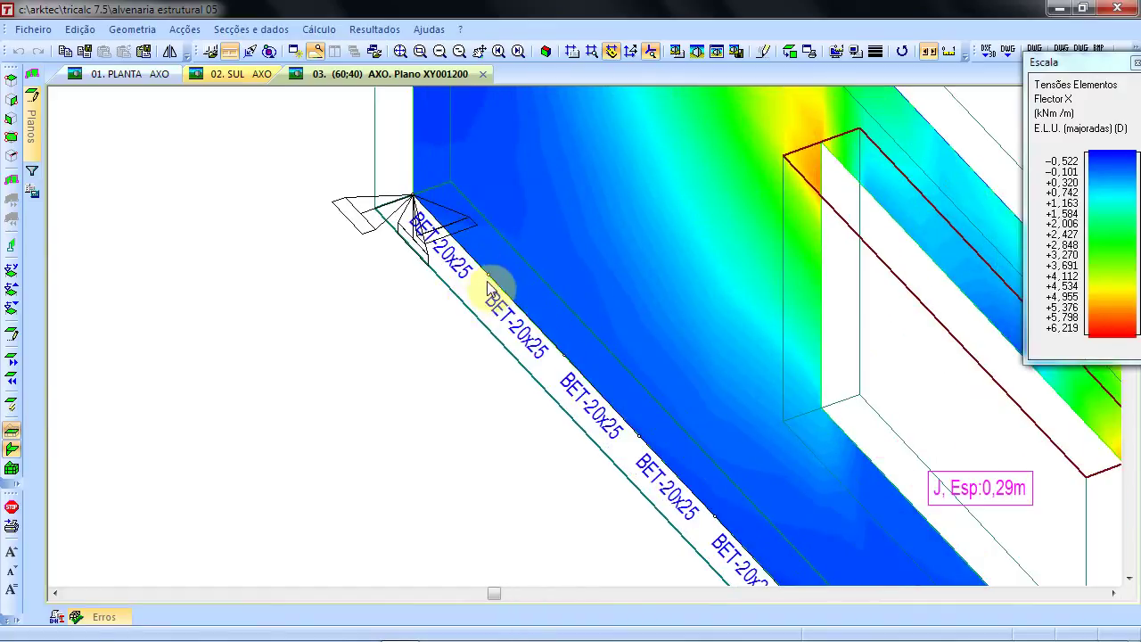
pyautogui.scroll(-1, 772, 553)
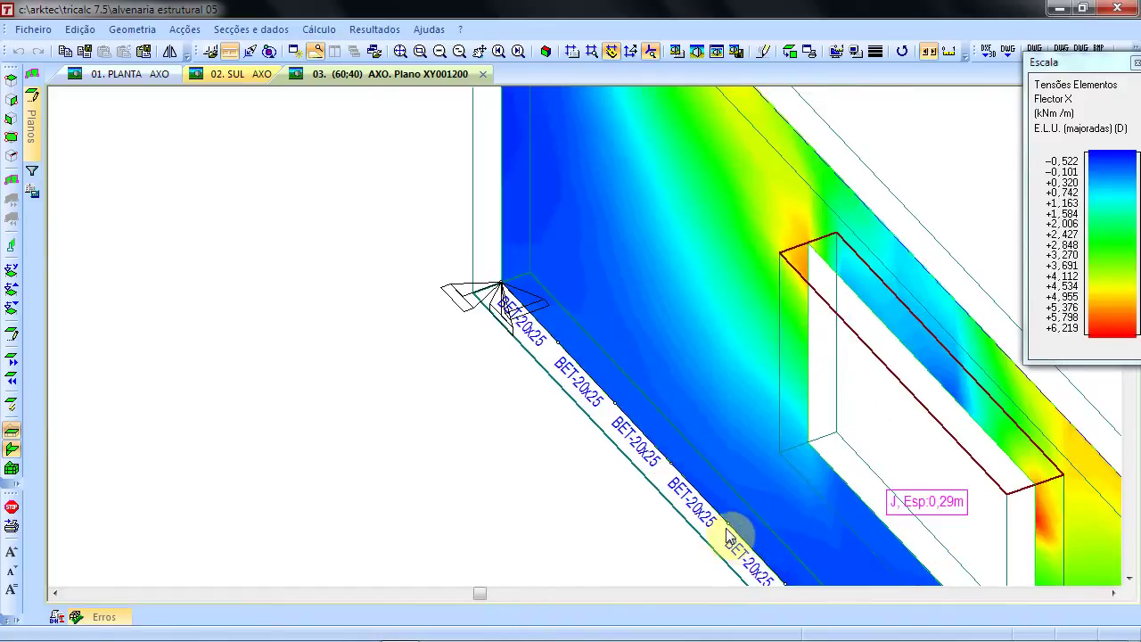
pyautogui.scroll(1, 731, 535)
pyautogui.scroll(-1, 596, 424)
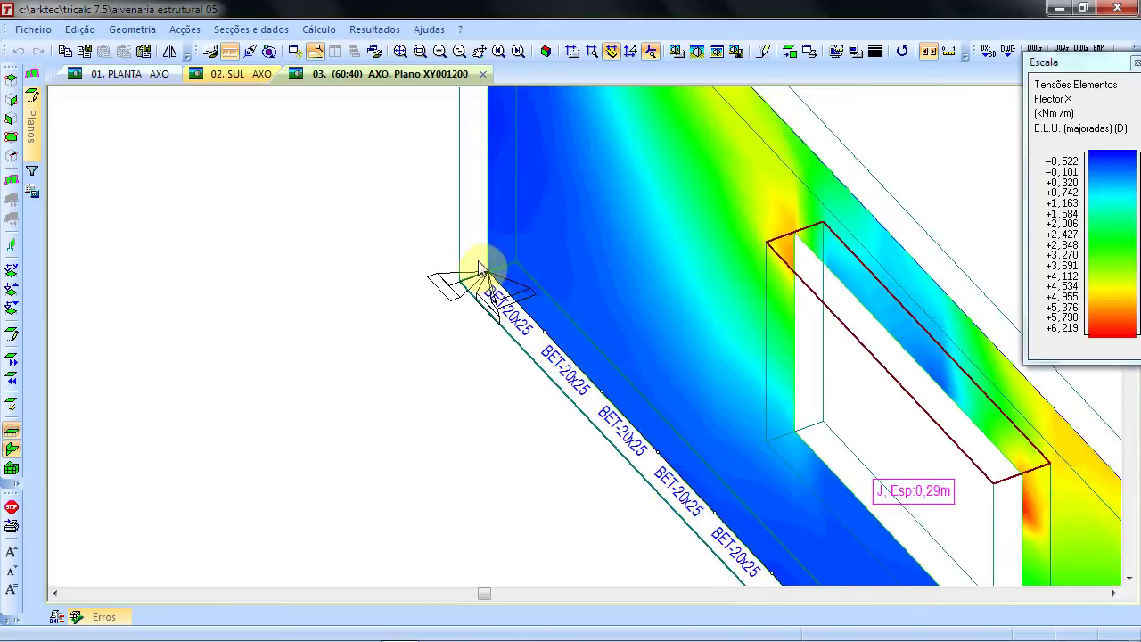
pyautogui.scroll(-5, 481, 281)
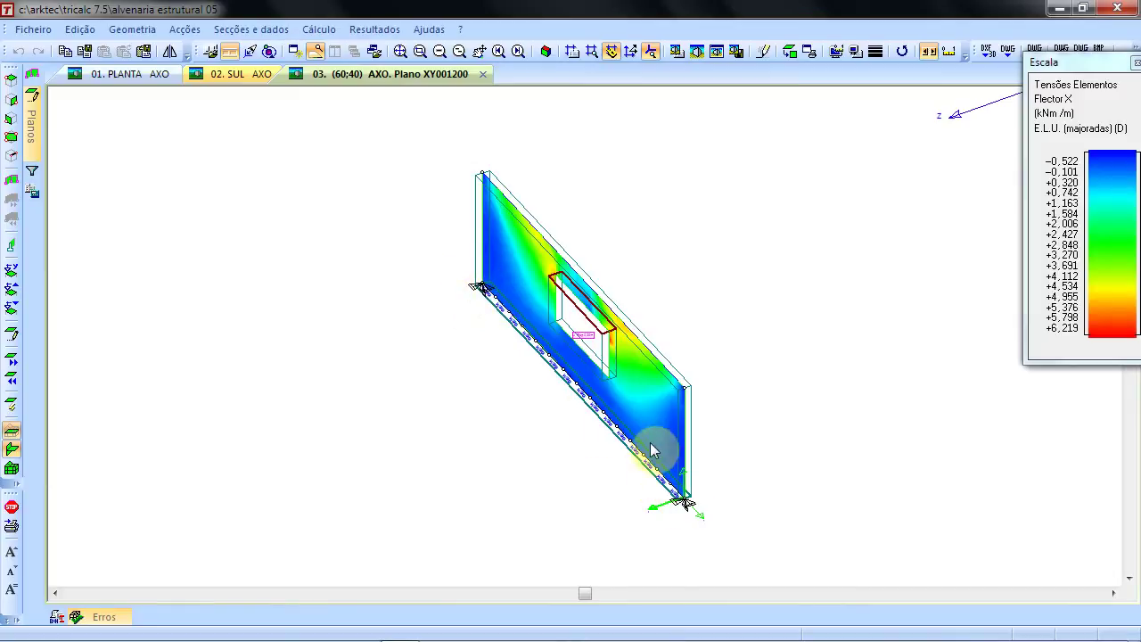
pyautogui.scroll(5, 655, 452)
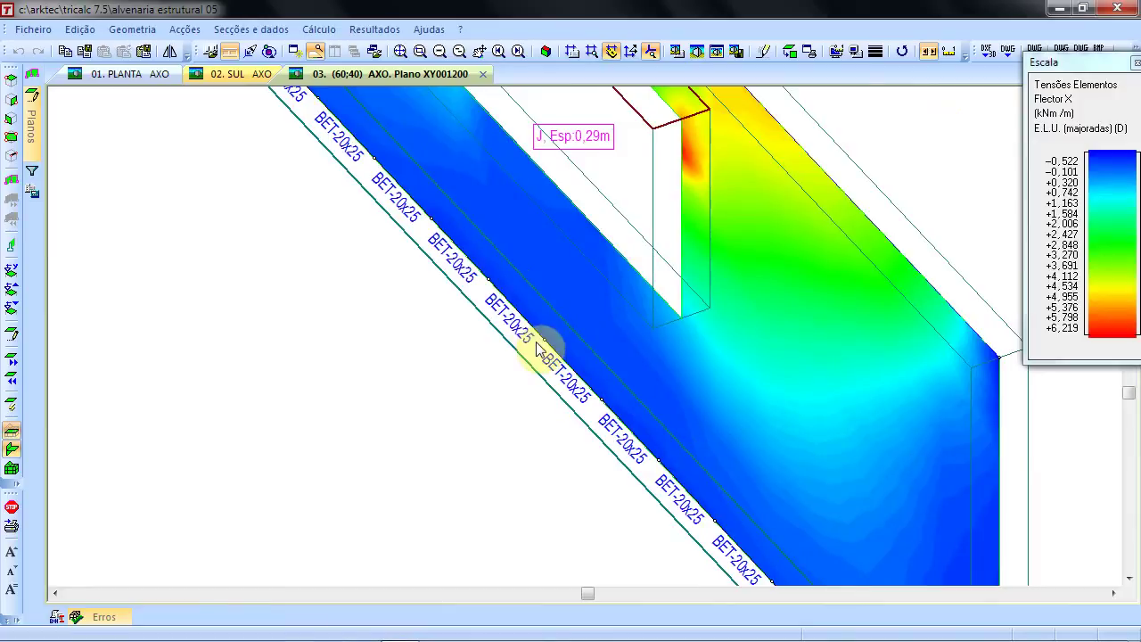
pyautogui.scroll(2, 538, 347)
pyautogui.scroll(-3, 538, 348)
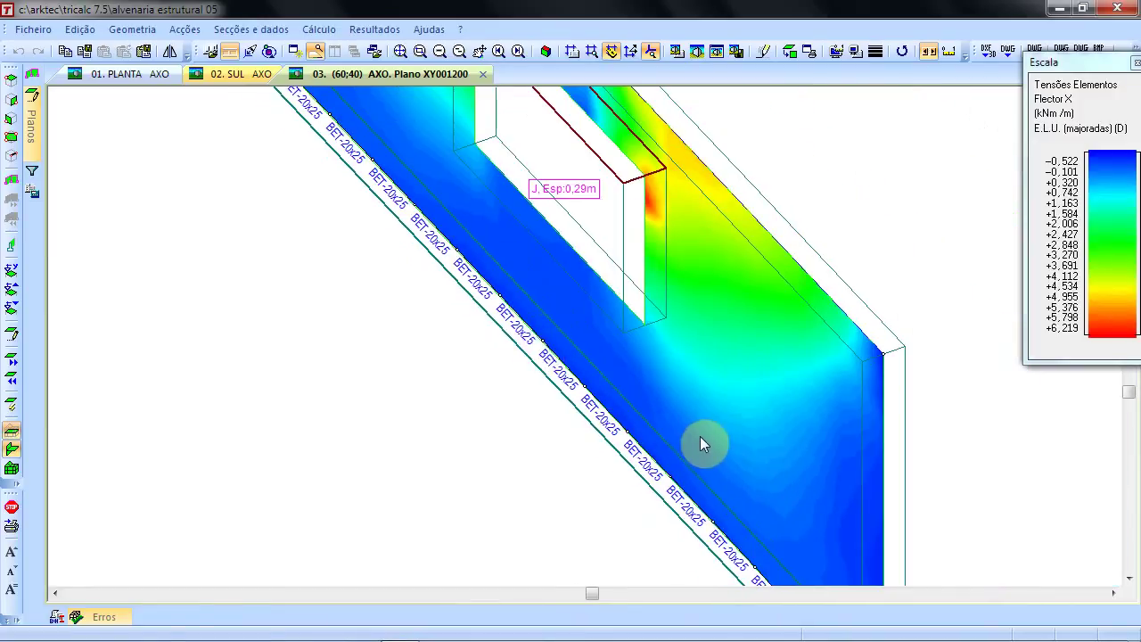
pyautogui.scroll(1, 607, 433)
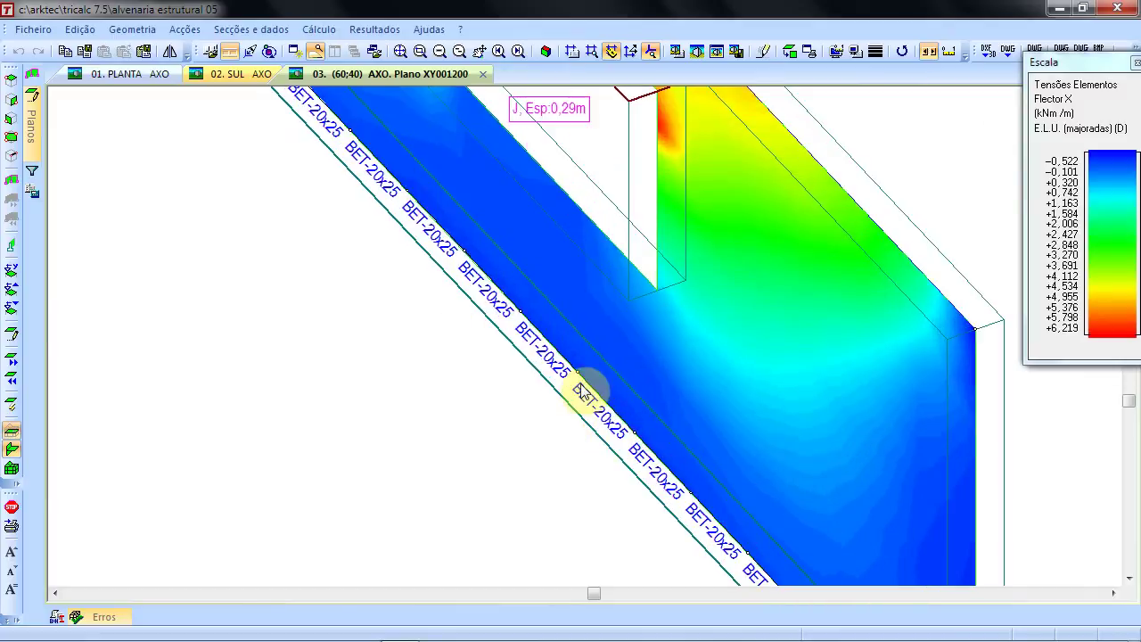
pyautogui.scroll(-2, 566, 356)
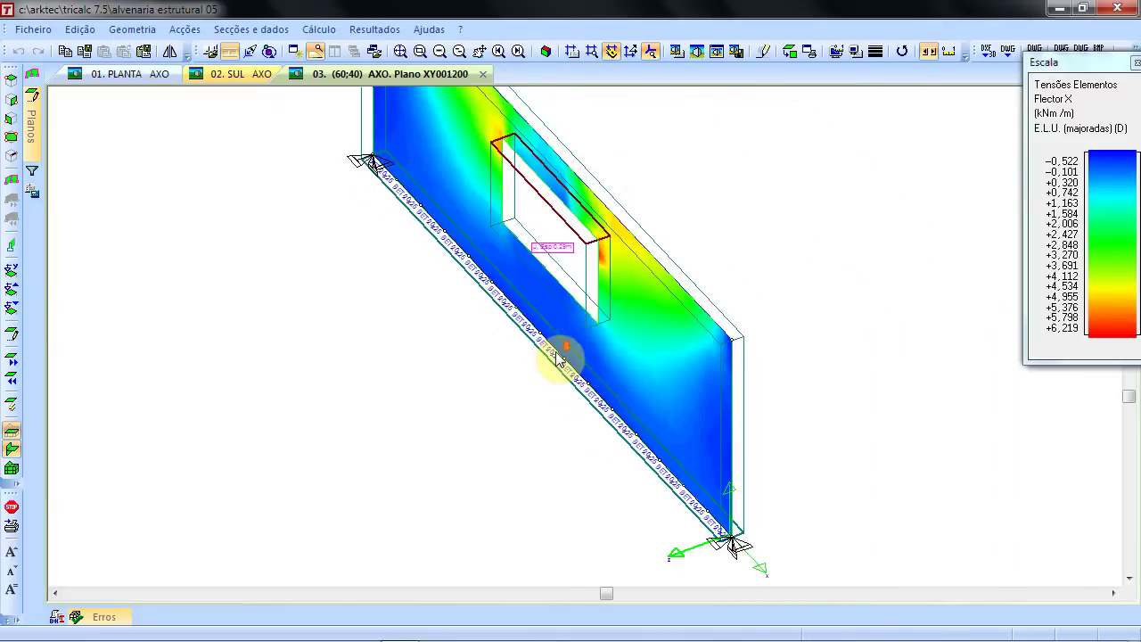
pyautogui.scroll(-1, 558, 357)
pyautogui.moveTo(423, 267); pyautogui.dragTo(464, 341, button='middle')
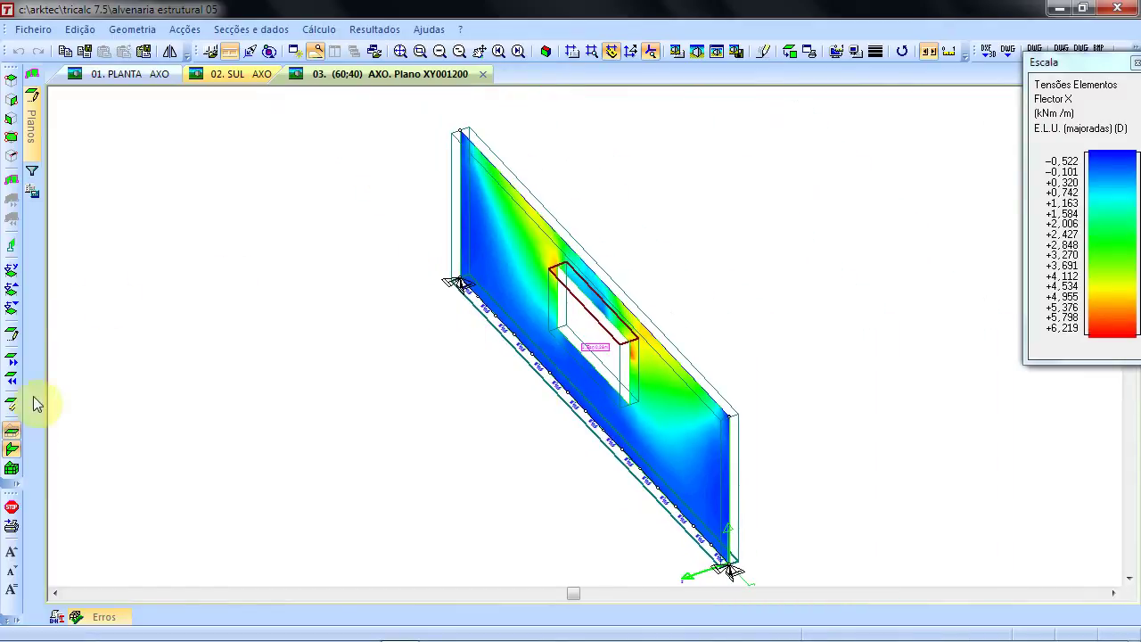
# - Show the Flector X isoareas on the whole structure, and isolate plane 280 in plan view
pyautogui.click(15, 468)
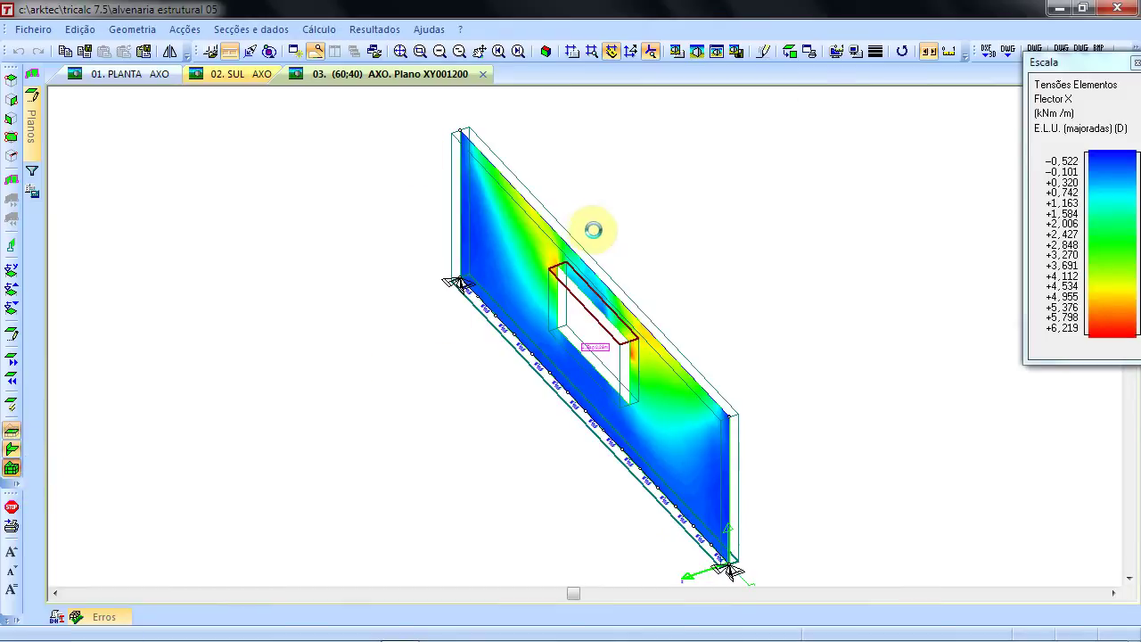
pyautogui.click(403, 50)
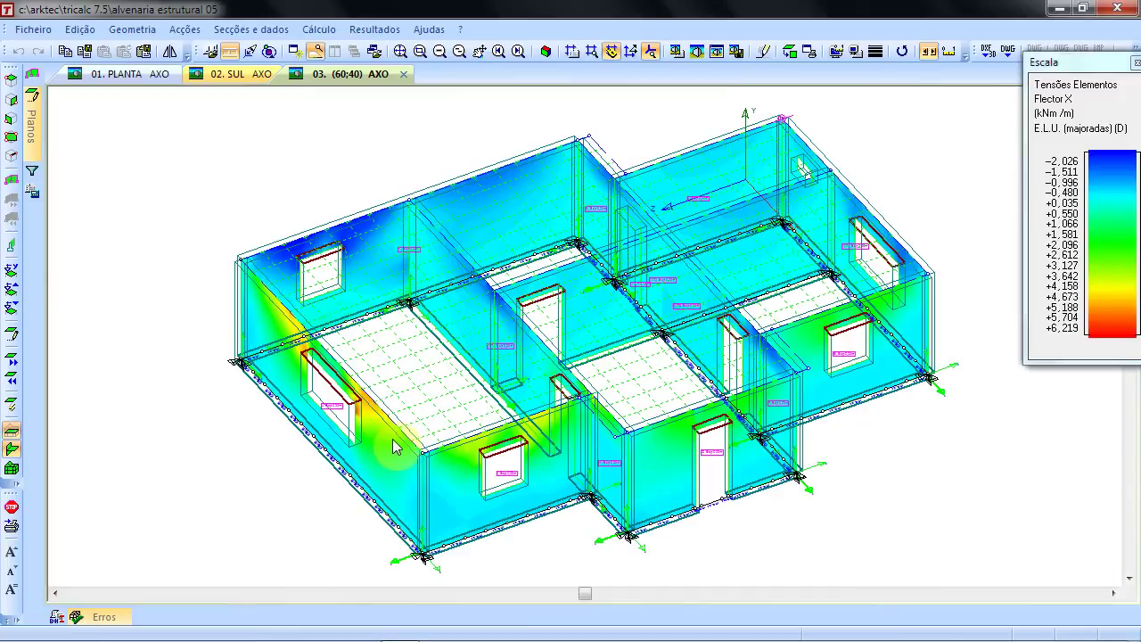
pyautogui.click(35, 122)
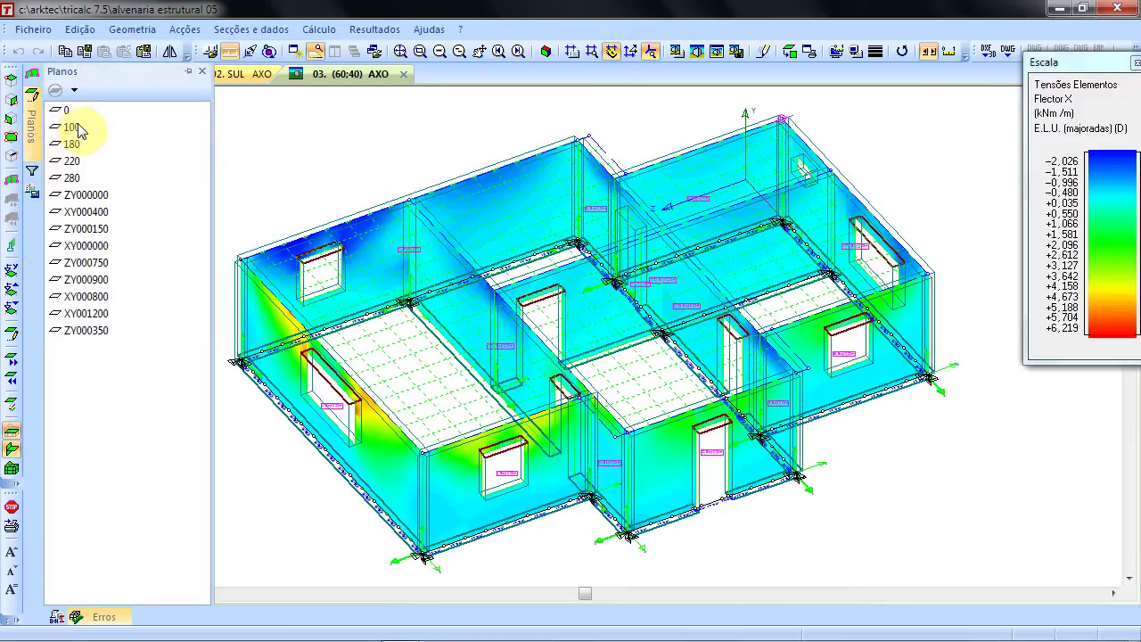
pyautogui.click(76, 181)
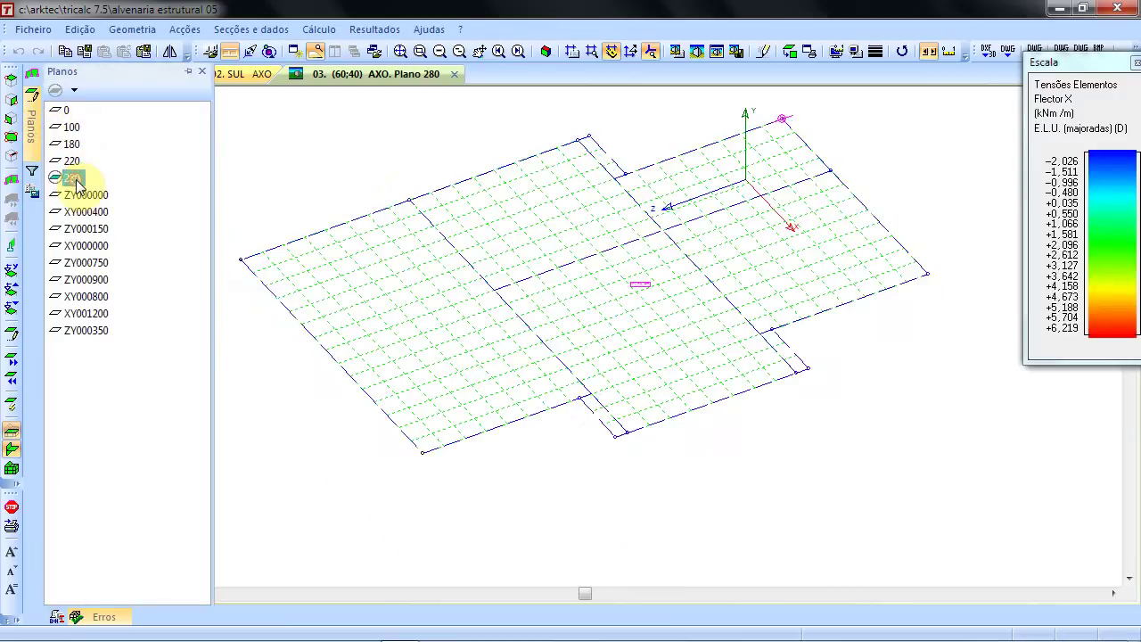
pyautogui.click(784, 55)
# - Plot plane 280's factored ultimate limit state displacements for material Outros / EC and show them in the 60;40 perspective
pyautogui.click(374, 29)
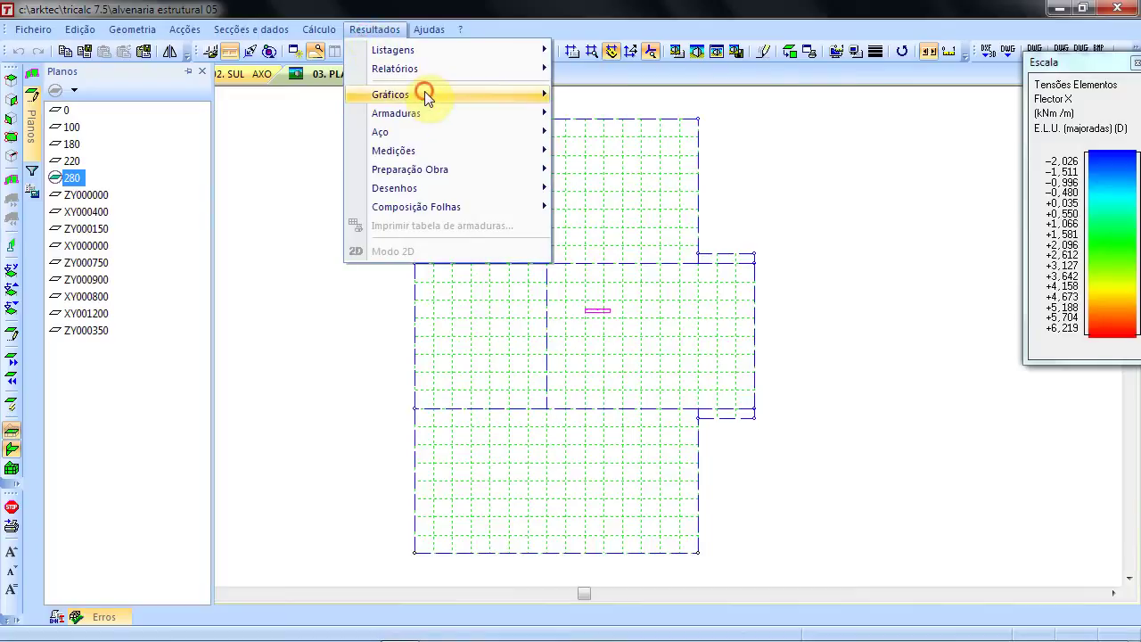
pyautogui.moveTo(428, 96)
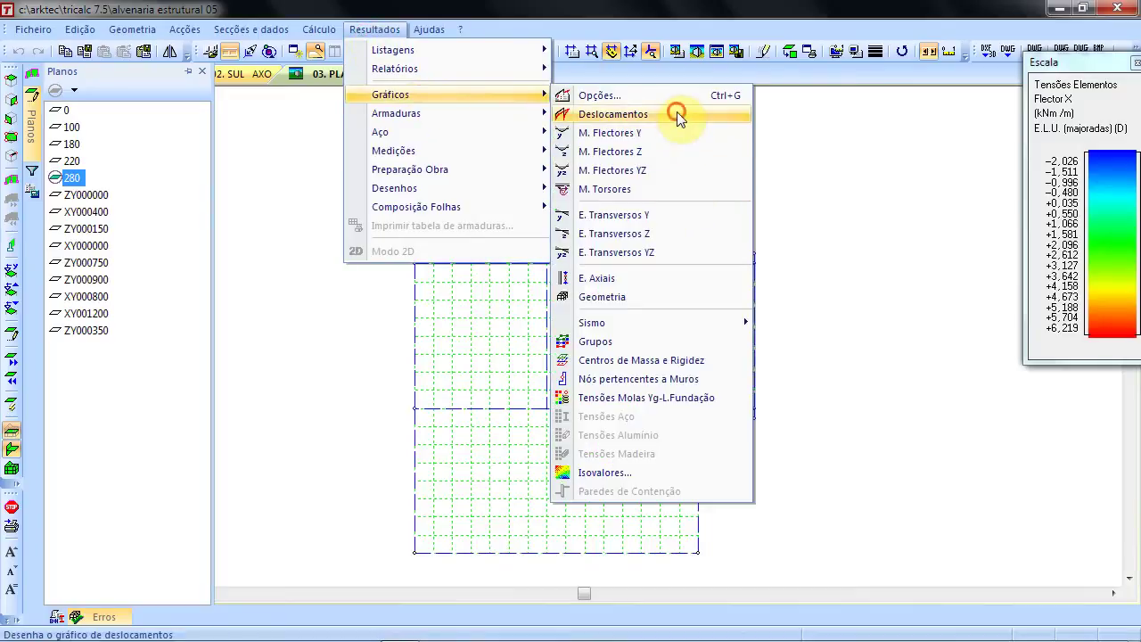
pyautogui.click(677, 115)
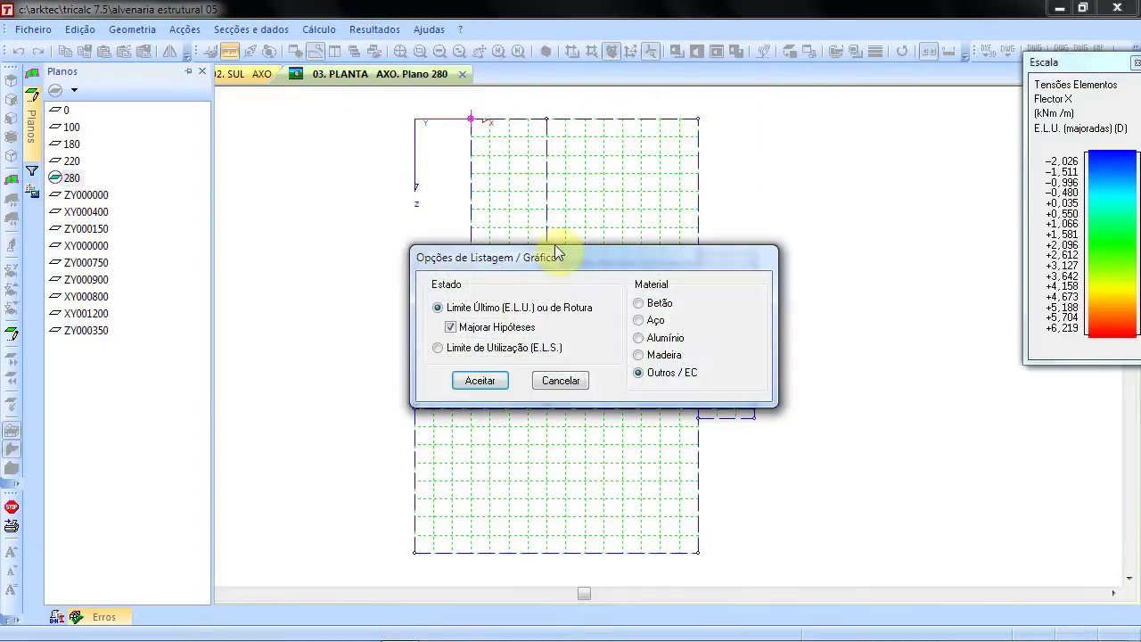
pyautogui.click(500, 382)
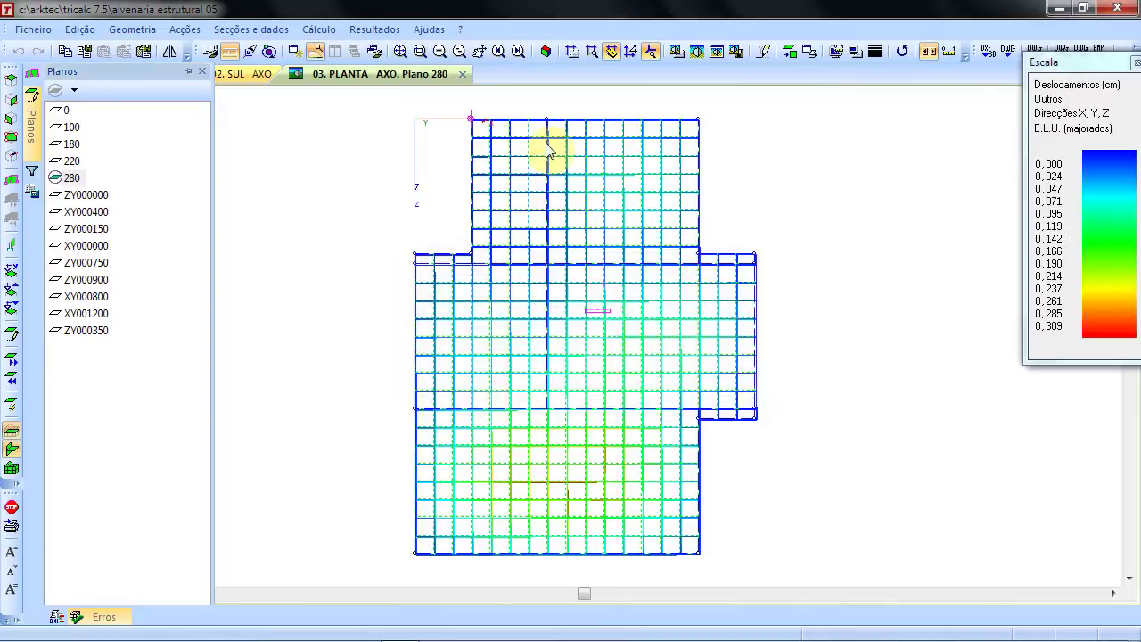
pyautogui.click(546, 51)
pyautogui.click(404, 437)
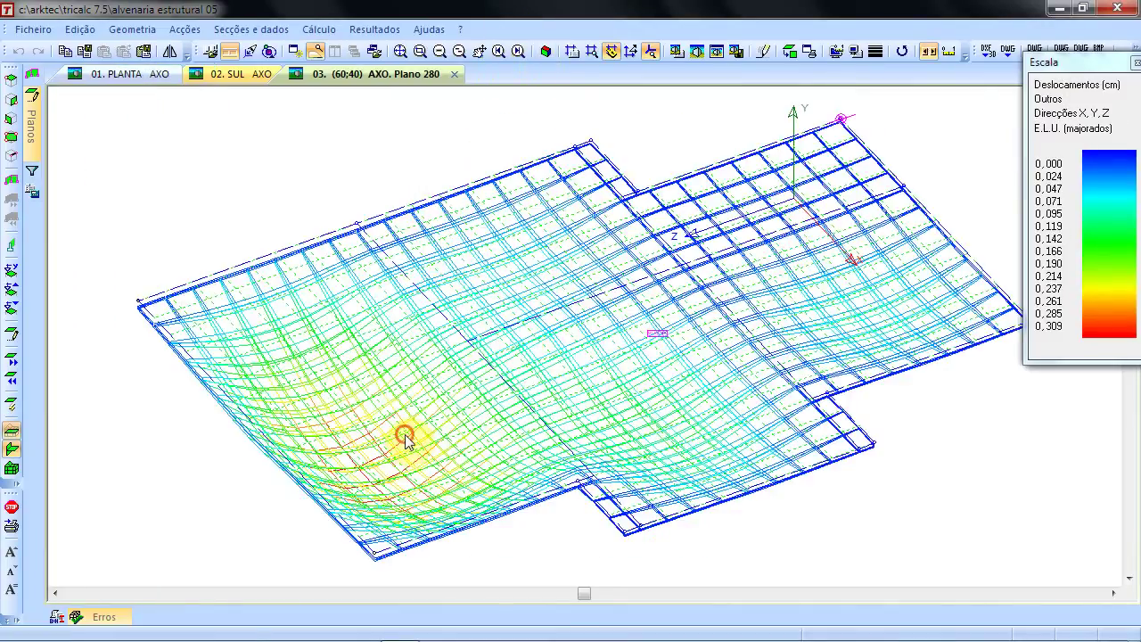
# - Examine the deformed slab of plane 280 from several viewing angles, including an edge-on vertical view
pyautogui.press('Down')
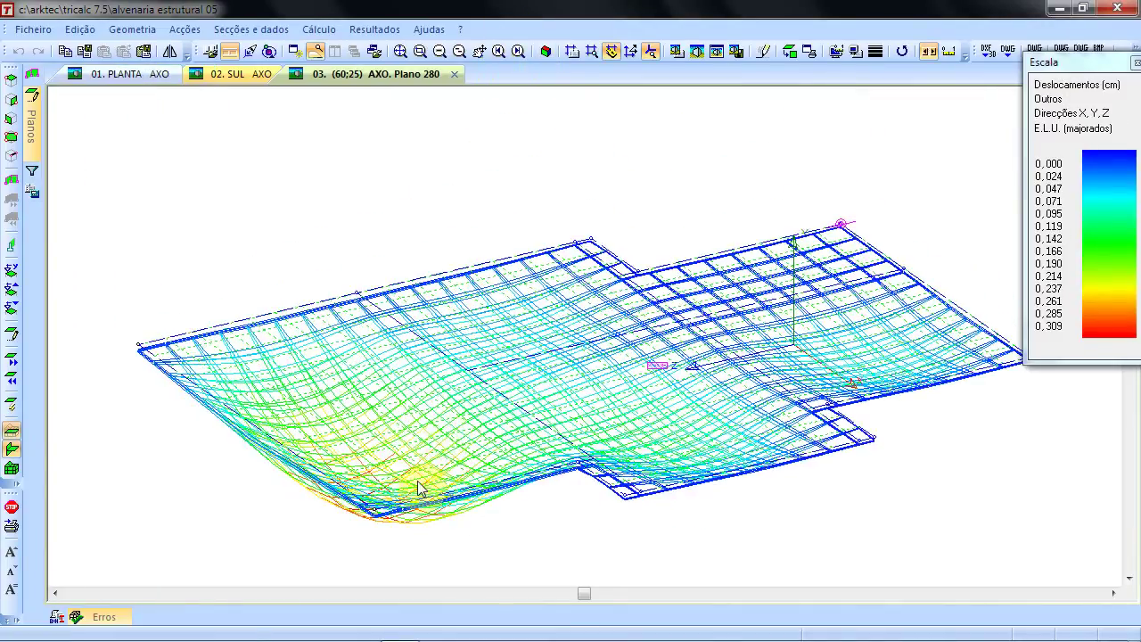
pyautogui.press('Right')
pyautogui.press('Left')
pyautogui.press('Left')
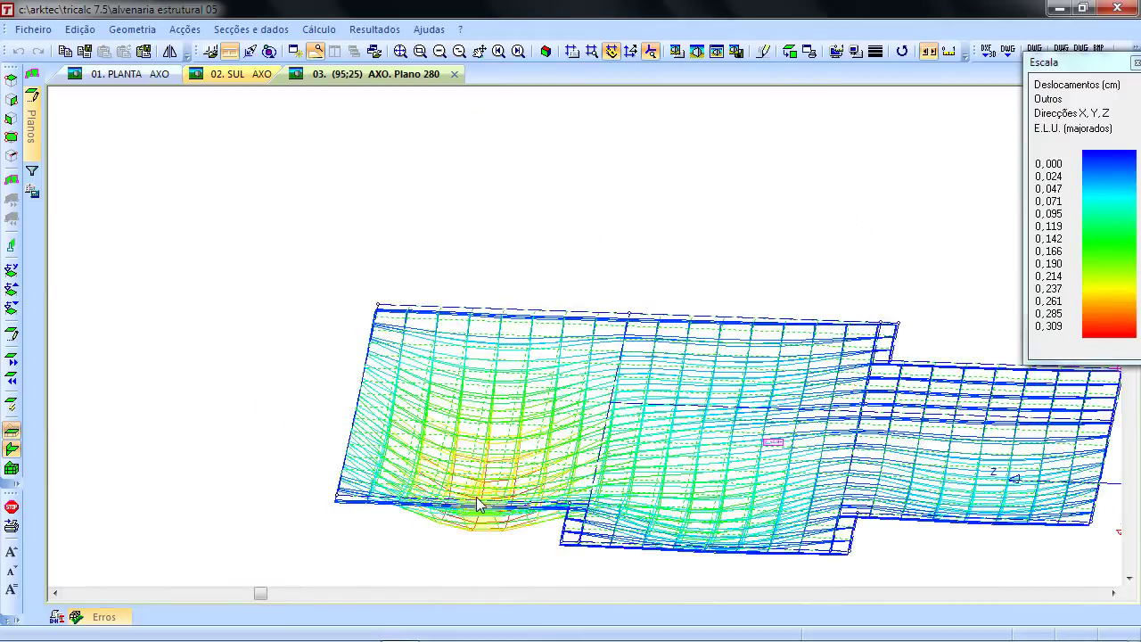
pyautogui.press('Down')
pyautogui.press('Down')
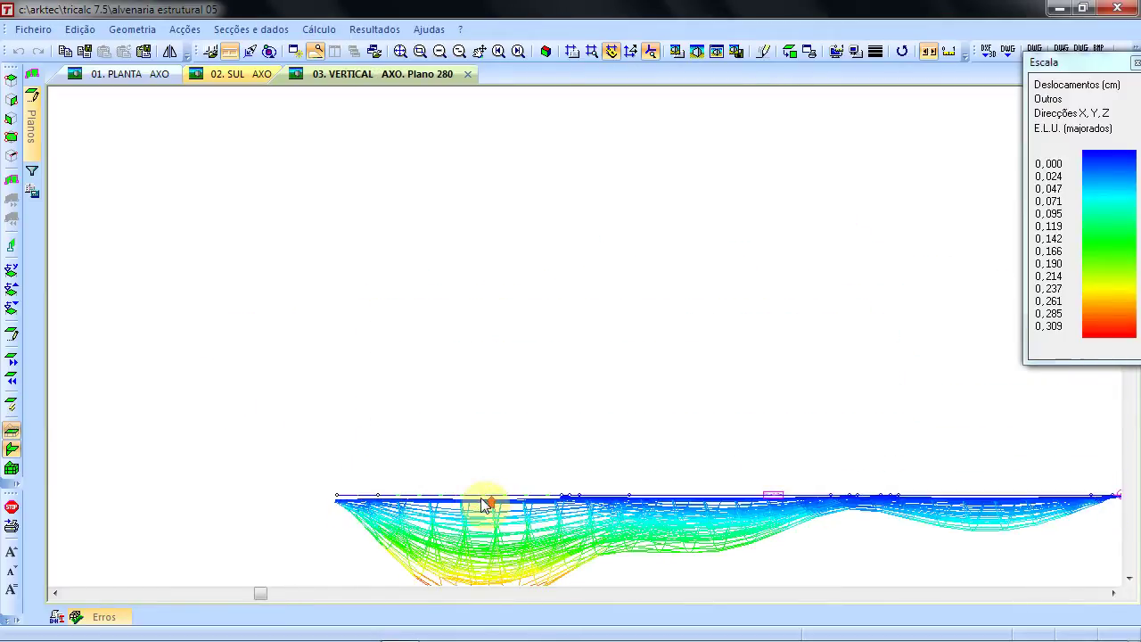
pyautogui.press('Up')
pyautogui.press('Up')
pyautogui.press('Down')
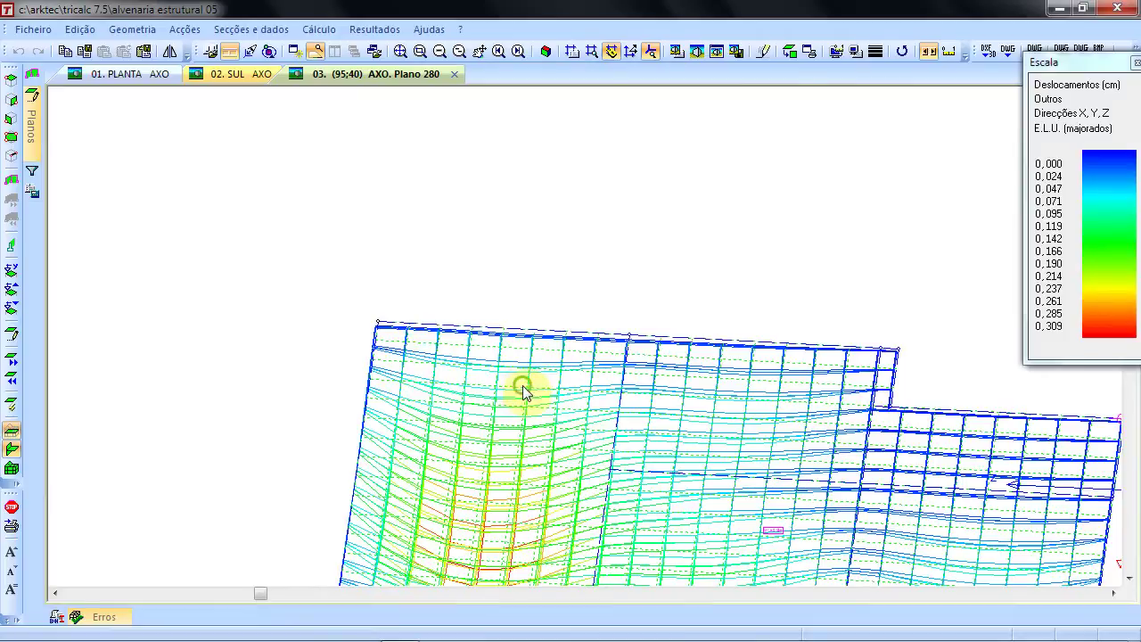
# - Display the rest of the structure together with active plane 280 and rotate the view to 75;25
pyautogui.moveTo(523, 387); pyautogui.dragTo(554, 194)
pyautogui.click(12, 431)
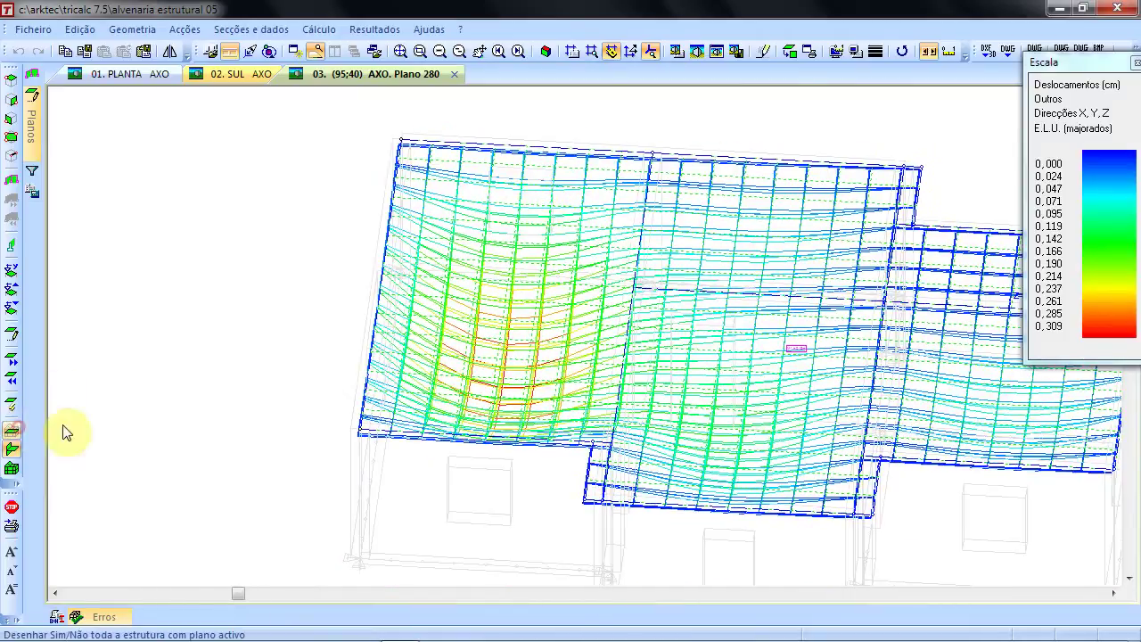
pyautogui.press('Up')
pyautogui.press('Left')
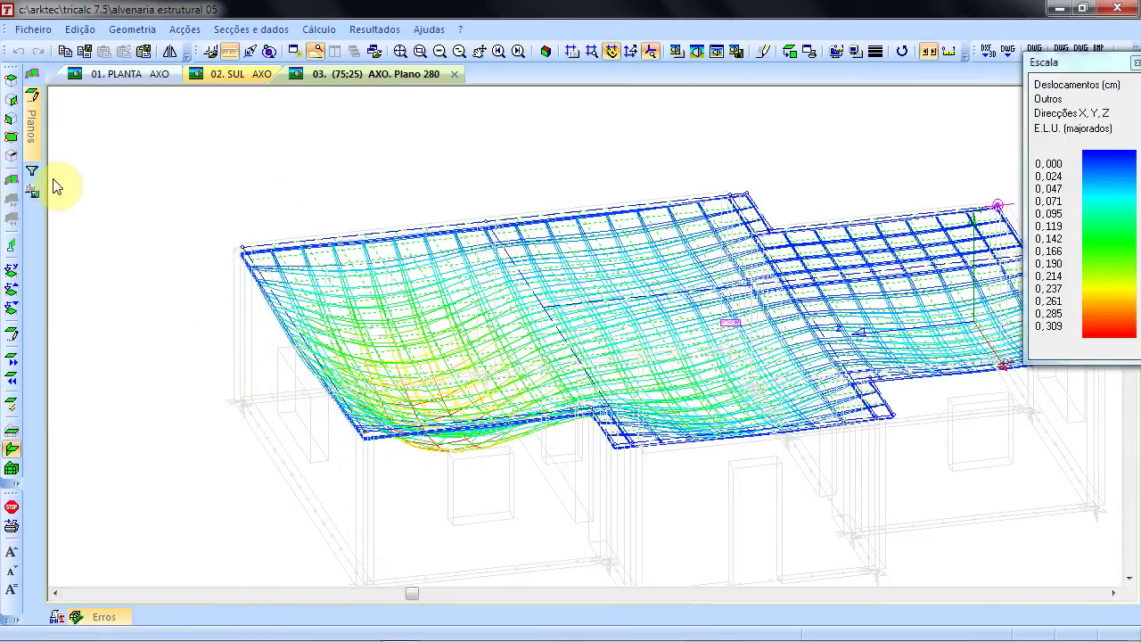
# - Add wall XY001200 to the displacement plot alongside plane 280 and rotate the view to 80;20
pyautogui.click(40, 129)
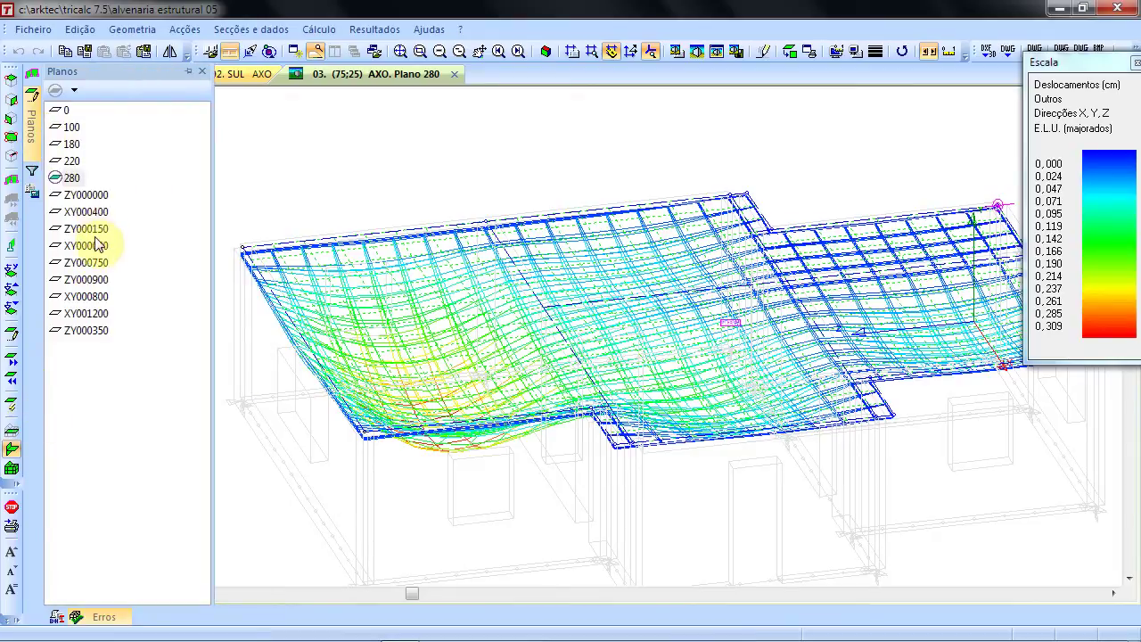
pyautogui.click(100, 314)
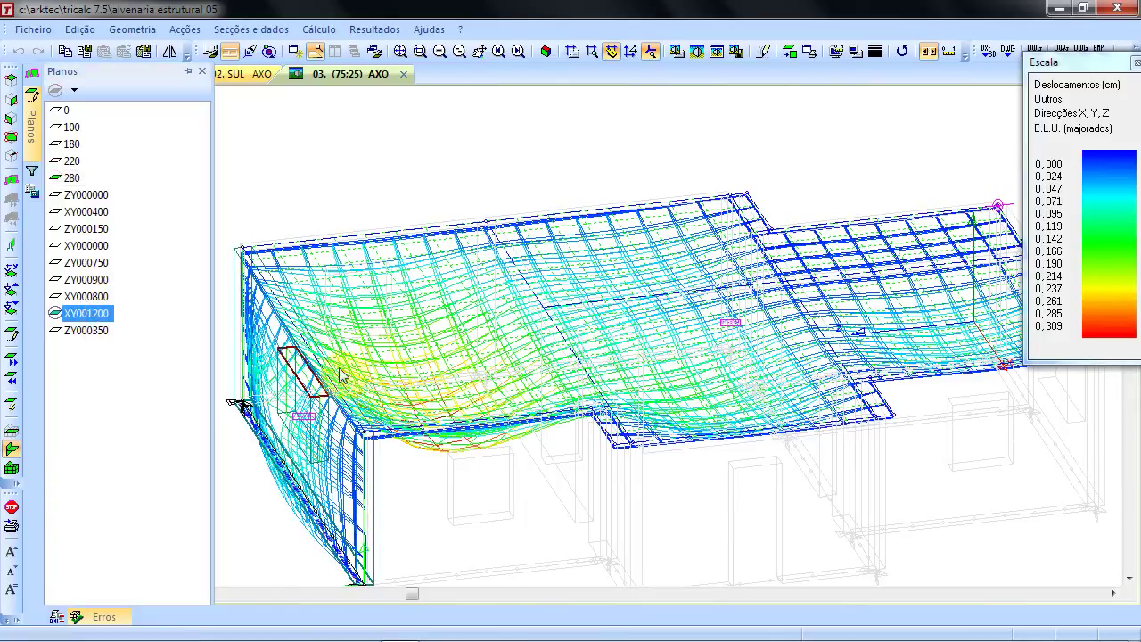
pyautogui.press('Down')
pyautogui.keyDown('ctrl'); pyautogui.scroll(-3, 333, 397); pyautogui.keyUp('ctrl')
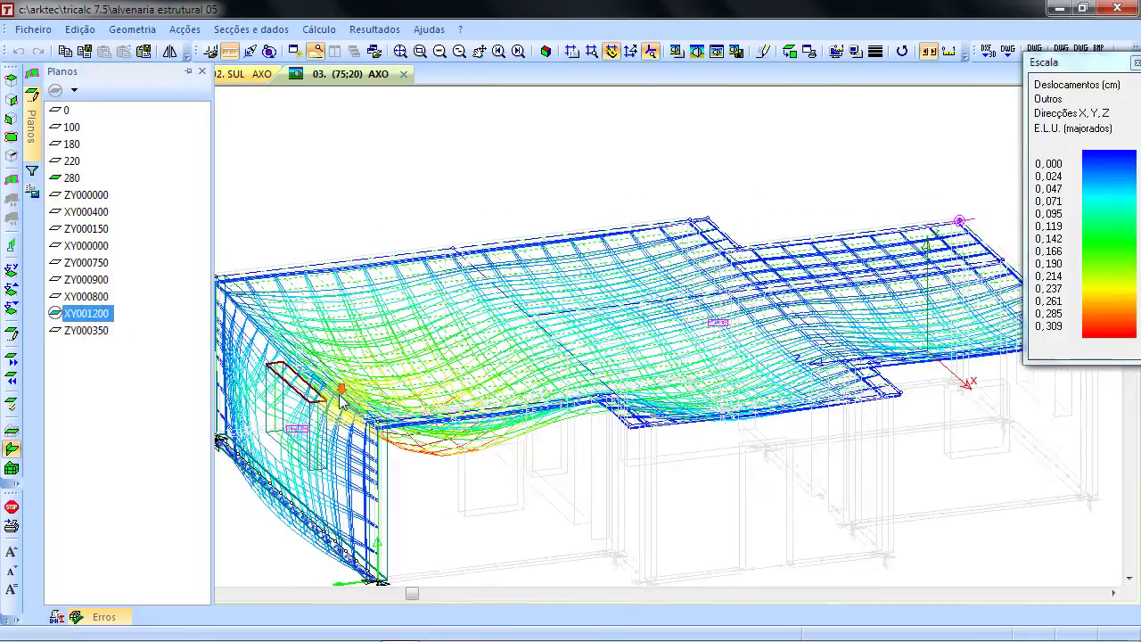
pyautogui.keyDown('ctrl'); pyautogui.scroll(4, 343, 400); pyautogui.keyUp('ctrl')
pyautogui.keyDown('ctrl'); pyautogui.scroll(1, 343, 399); pyautogui.keyUp('ctrl')
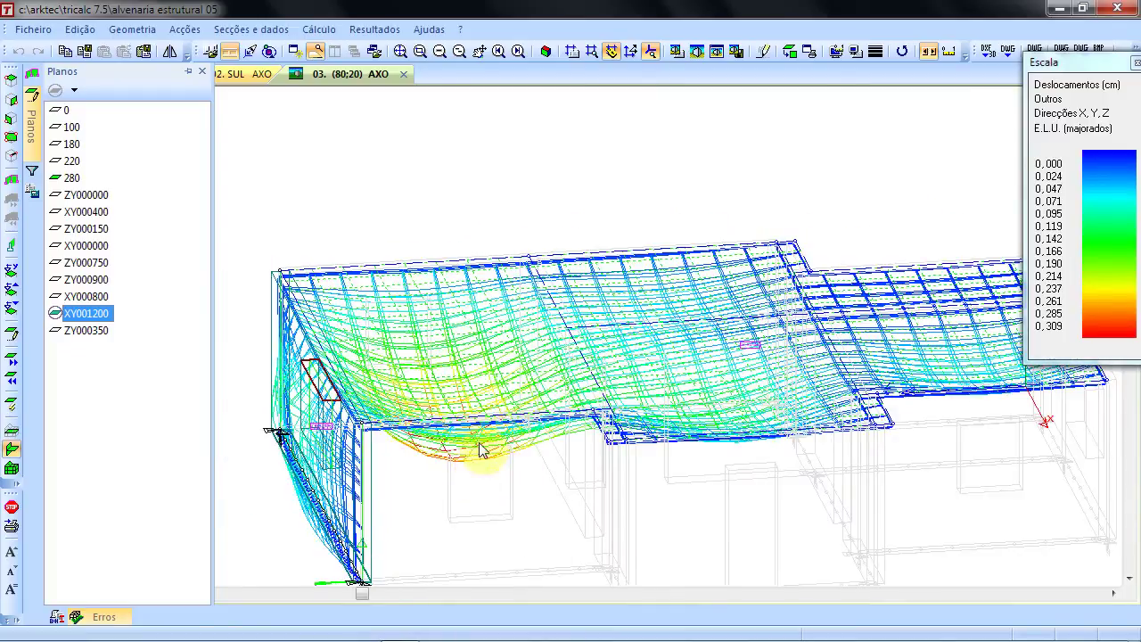
# - Examine how the slab and wall XY001200 deform together from raised angles, in the SUL elevation and in the 60;40 perspective
pyautogui.keyDown('shift'); pyautogui.scroll(4, 489, 471); pyautogui.keyUp('shift')
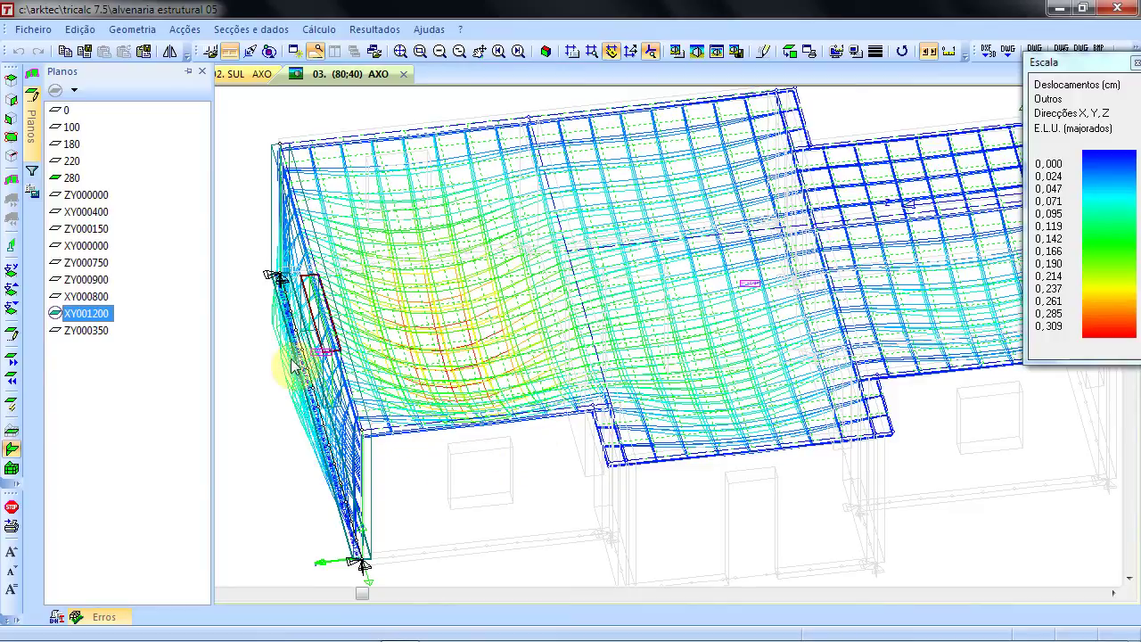
pyautogui.scroll(-1, 275, 371)
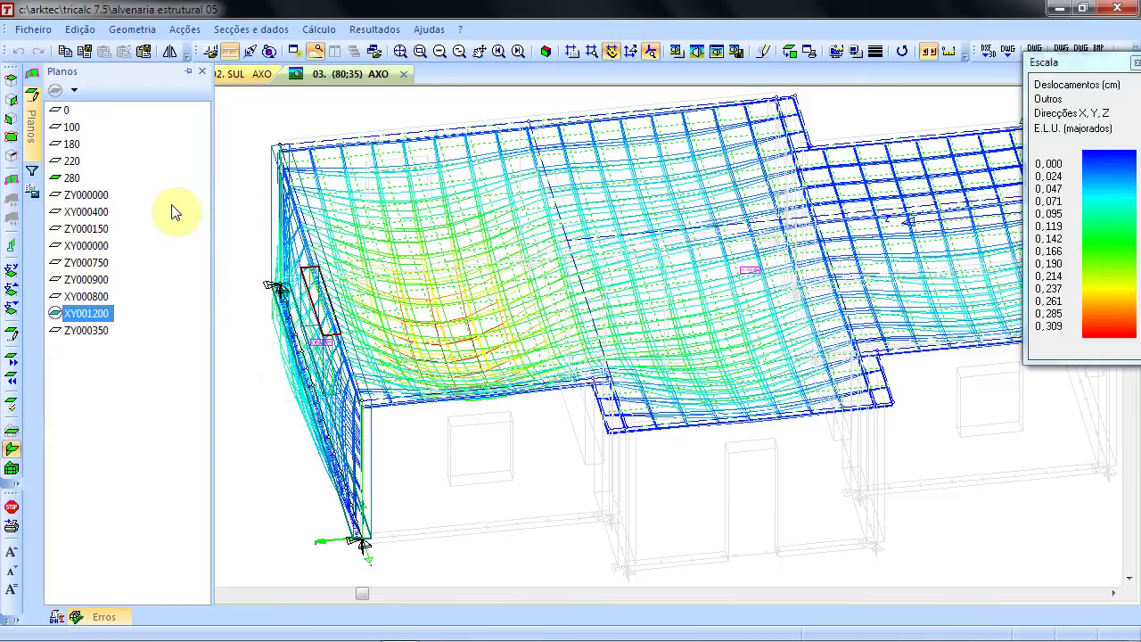
pyautogui.scroll(-2, 408, 235)
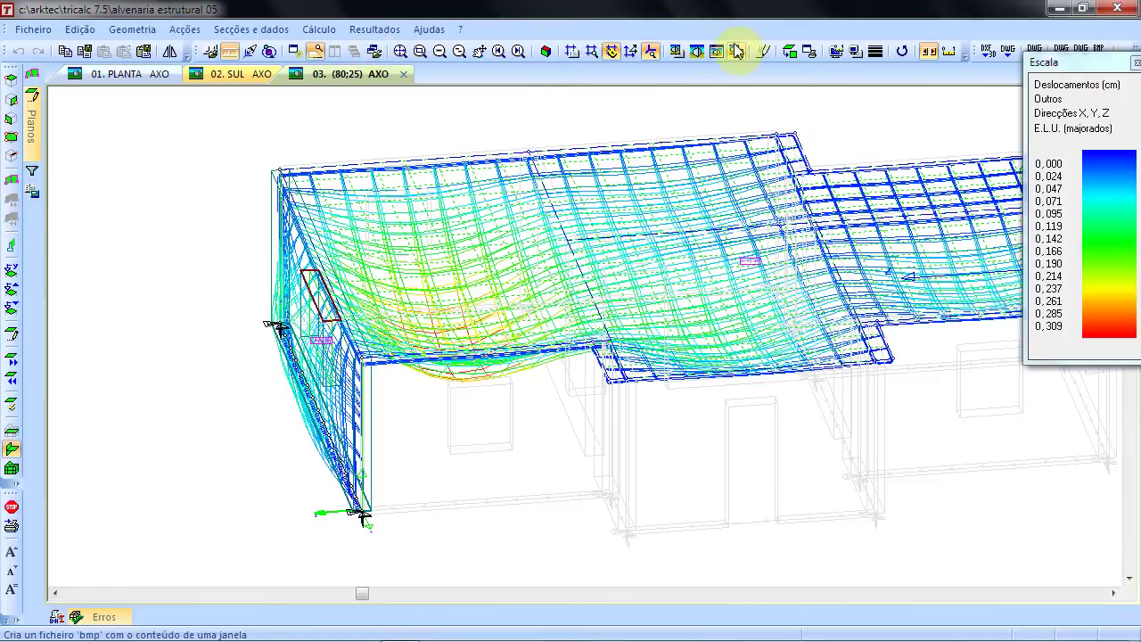
pyautogui.click(792, 54)
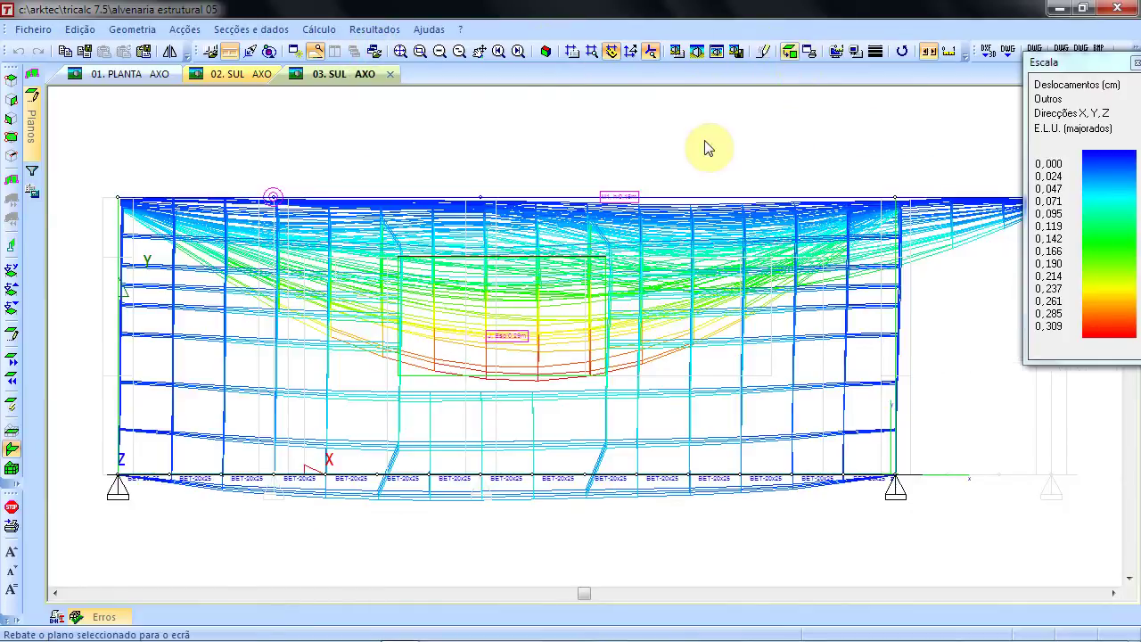
pyautogui.click(548, 51)
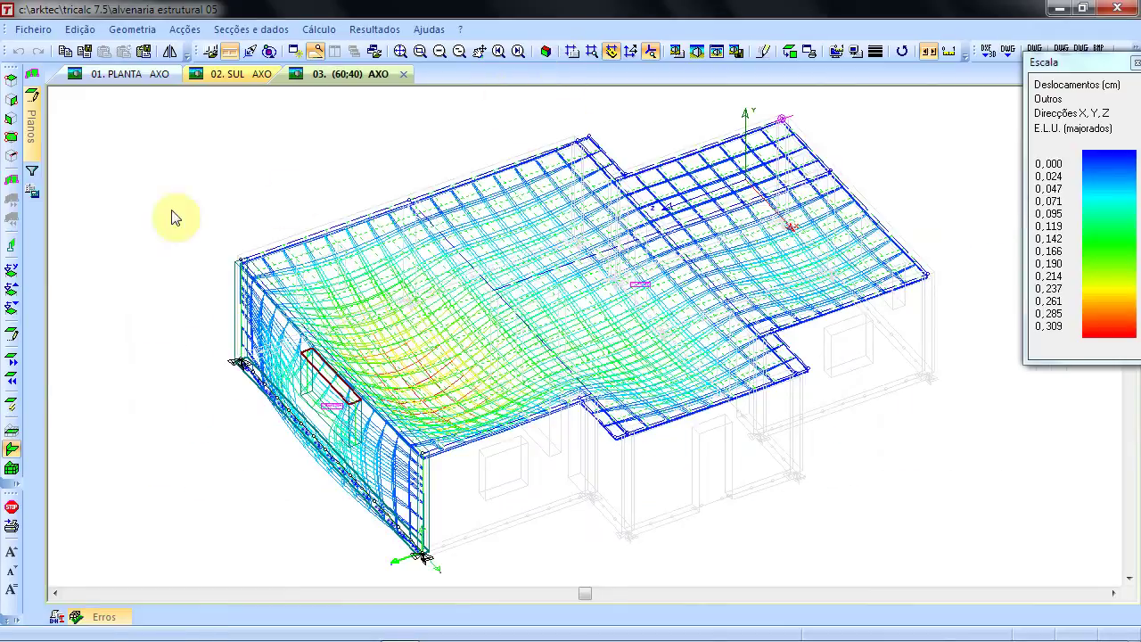
# - Limit the displacement plot to plane 280 alone and show it in plan view
pyautogui.click(31, 147)
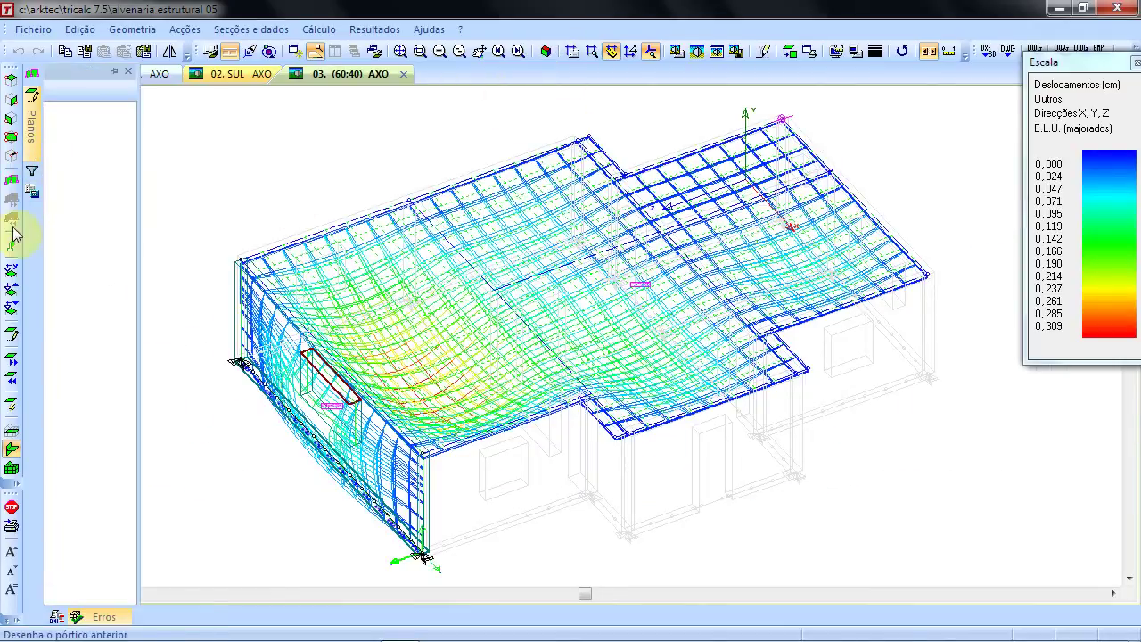
pyautogui.click(35, 120)
pyautogui.click(70, 192)
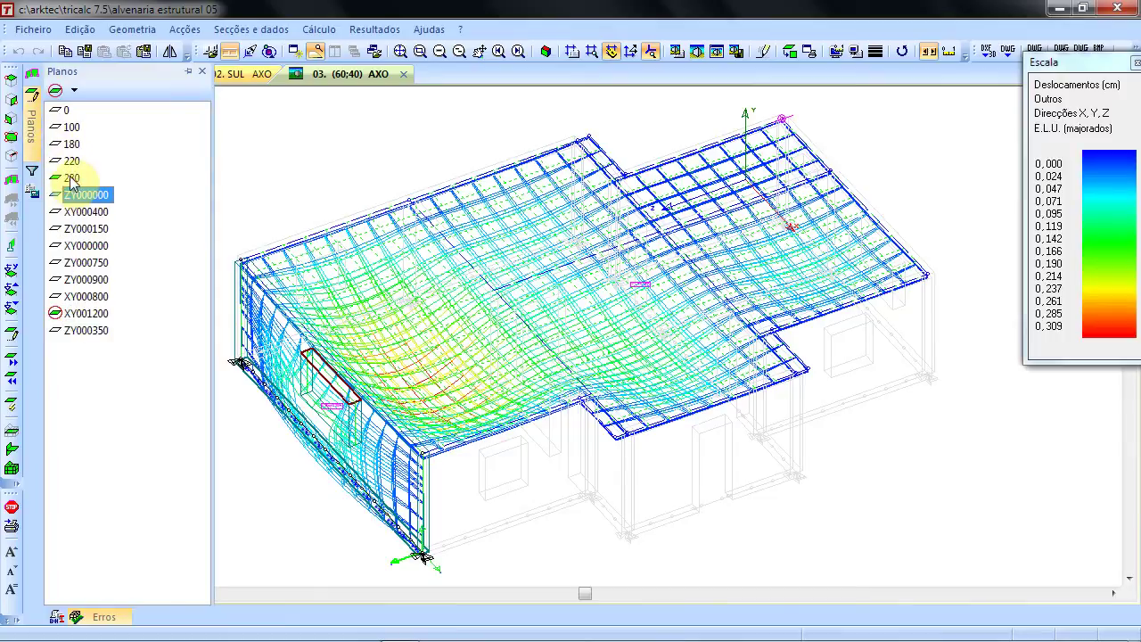
pyautogui.doubleClick(71, 178)
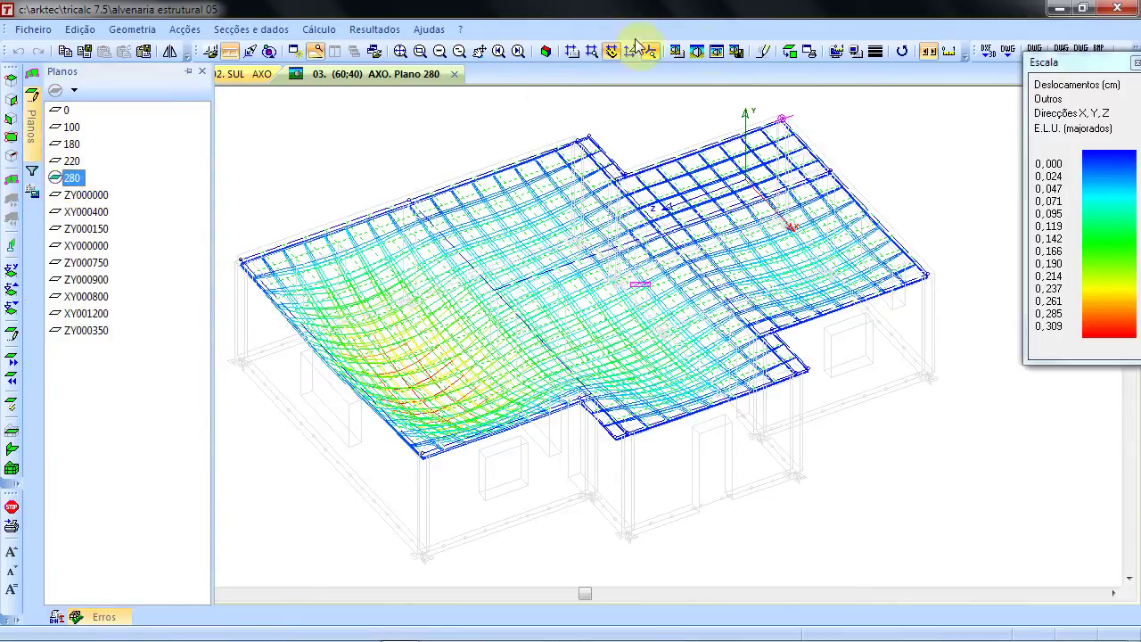
pyautogui.click(790, 49)
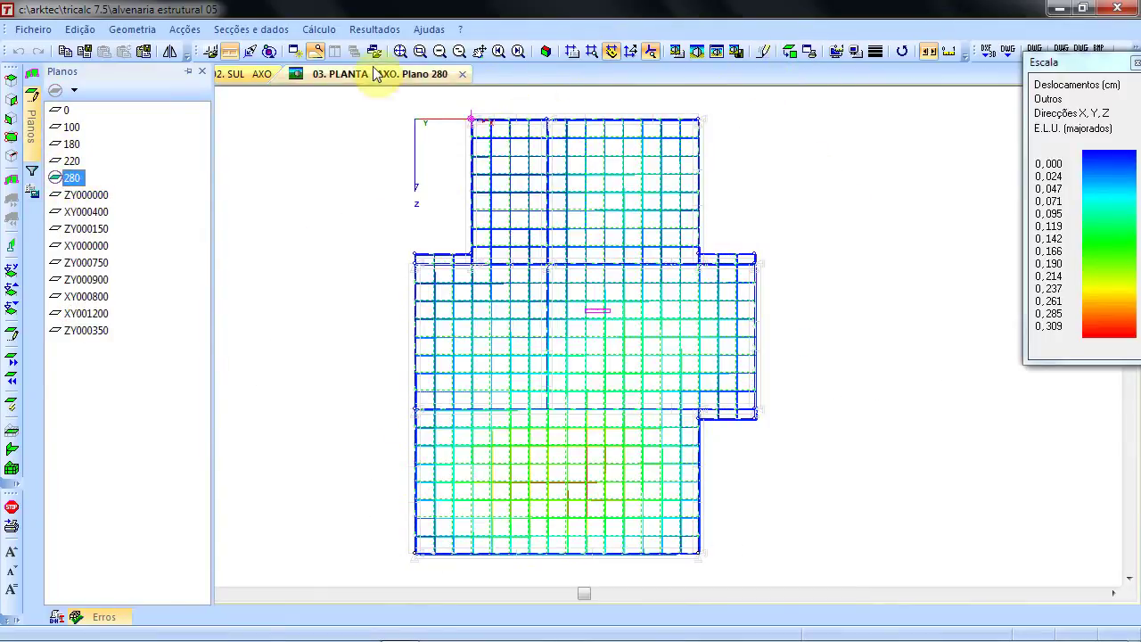
# - Draw the DY Geral displacement isovalues of plane 280 as isoareas, using the Mínimo envelope in the E.L.U. state
pyautogui.click(373, 30)
pyautogui.moveTo(393, 96)
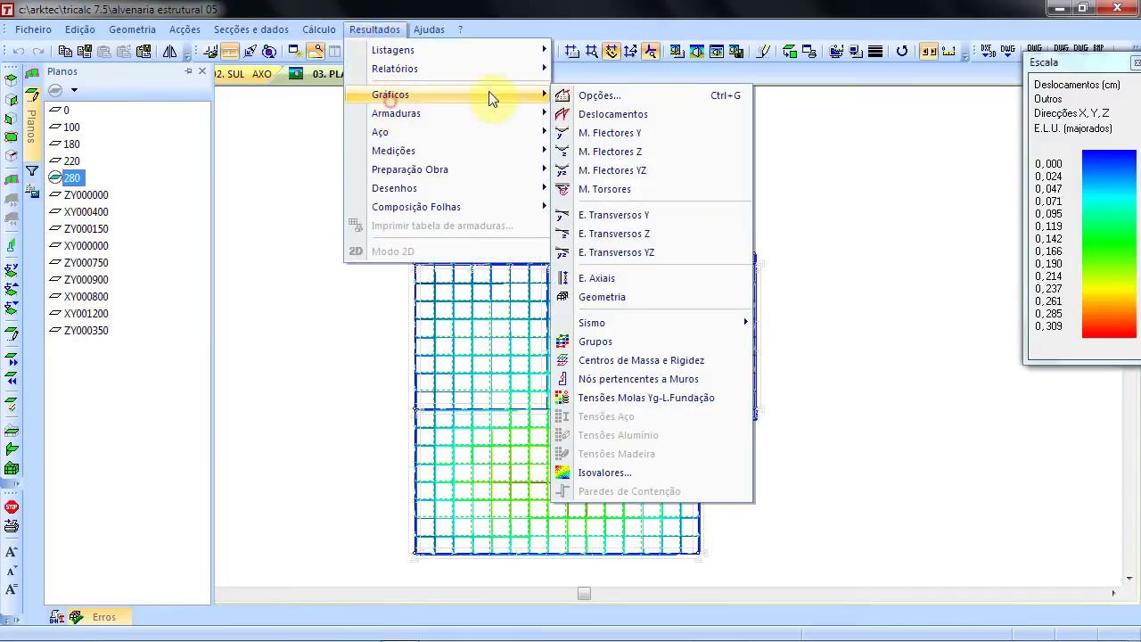
pyautogui.click(641, 475)
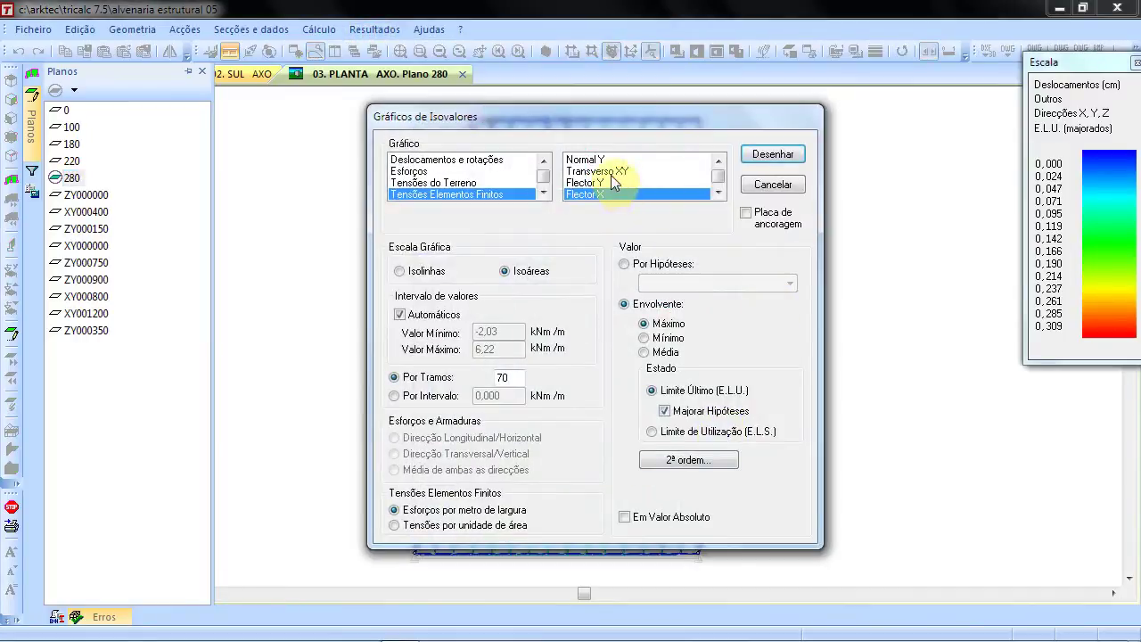
pyautogui.click(484, 159)
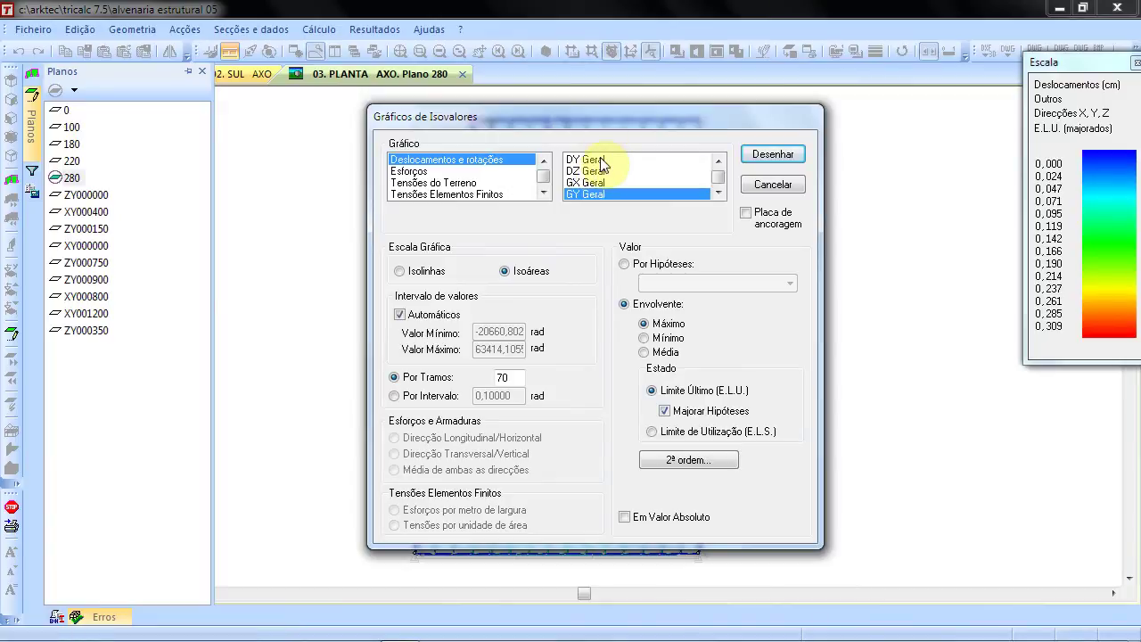
pyautogui.click(602, 161)
pyautogui.click(669, 339)
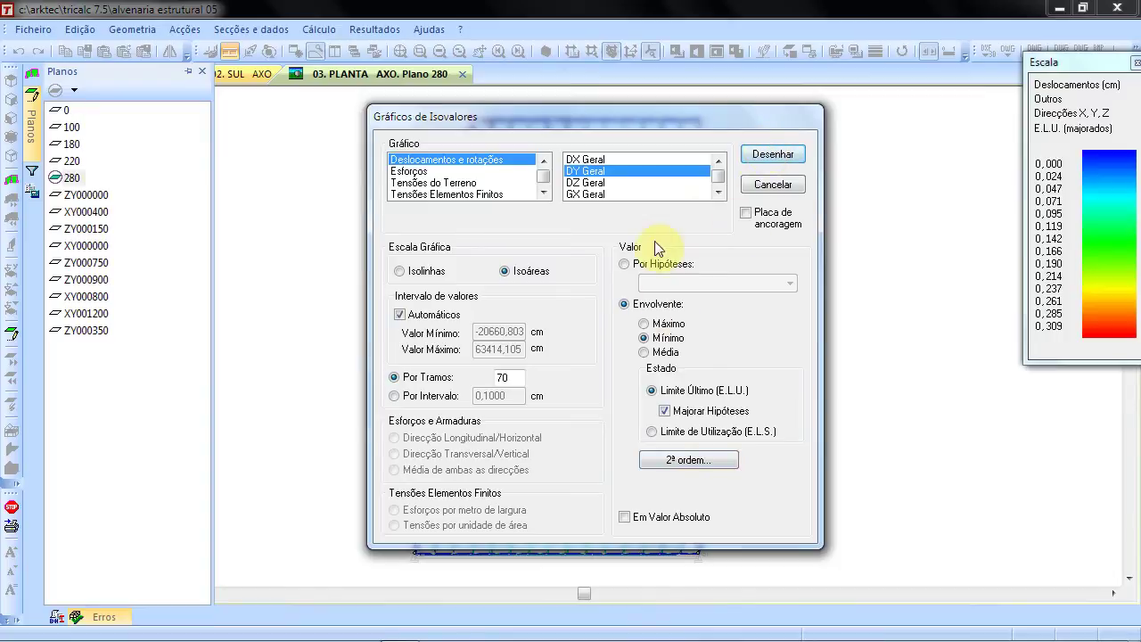
pyautogui.click(649, 264)
pyautogui.click(644, 305)
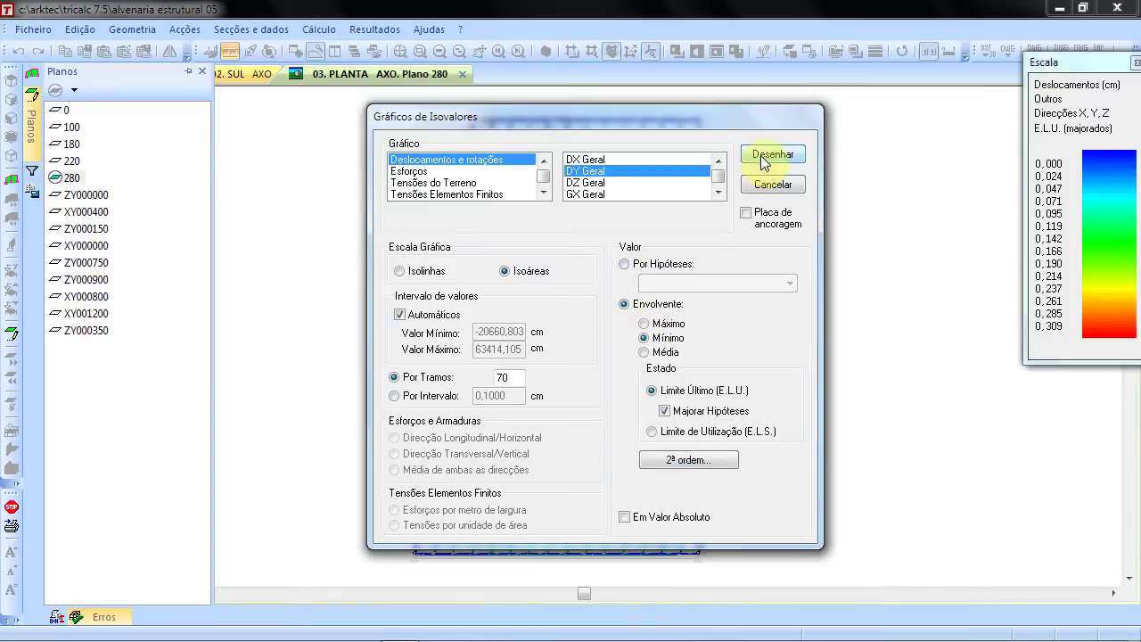
pyautogui.click(772, 154)
pyautogui.click(552, 482)
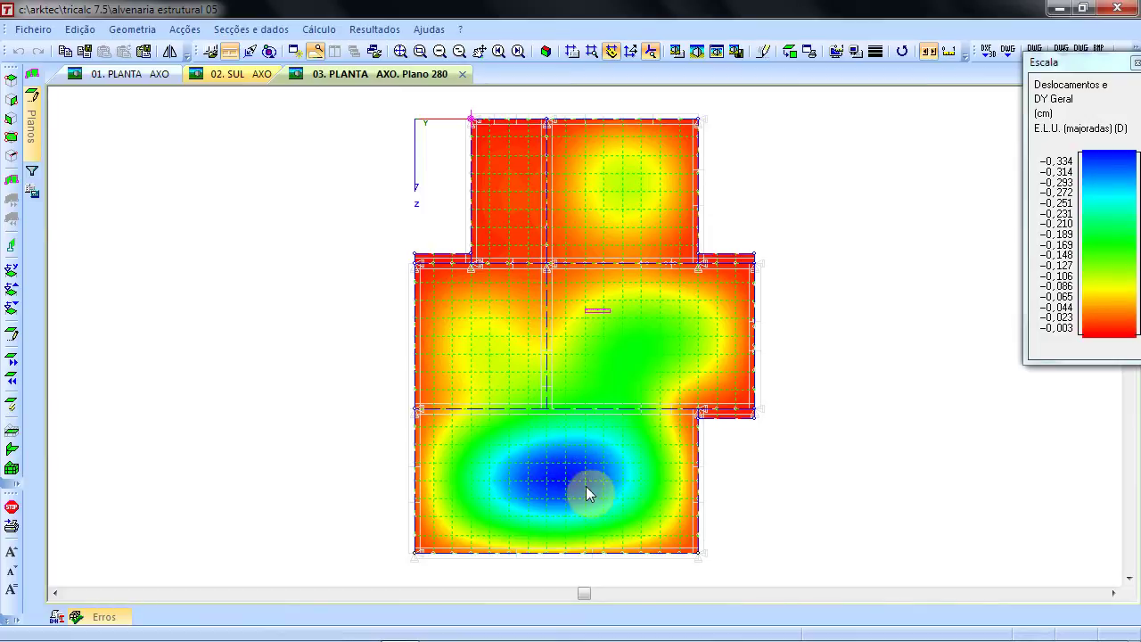
# - View the DY Geral isoareas in the 60;40 perspective and extend the display to the whole structure
pyautogui.click(547, 51)
pyautogui.scroll(3, 477, 369)
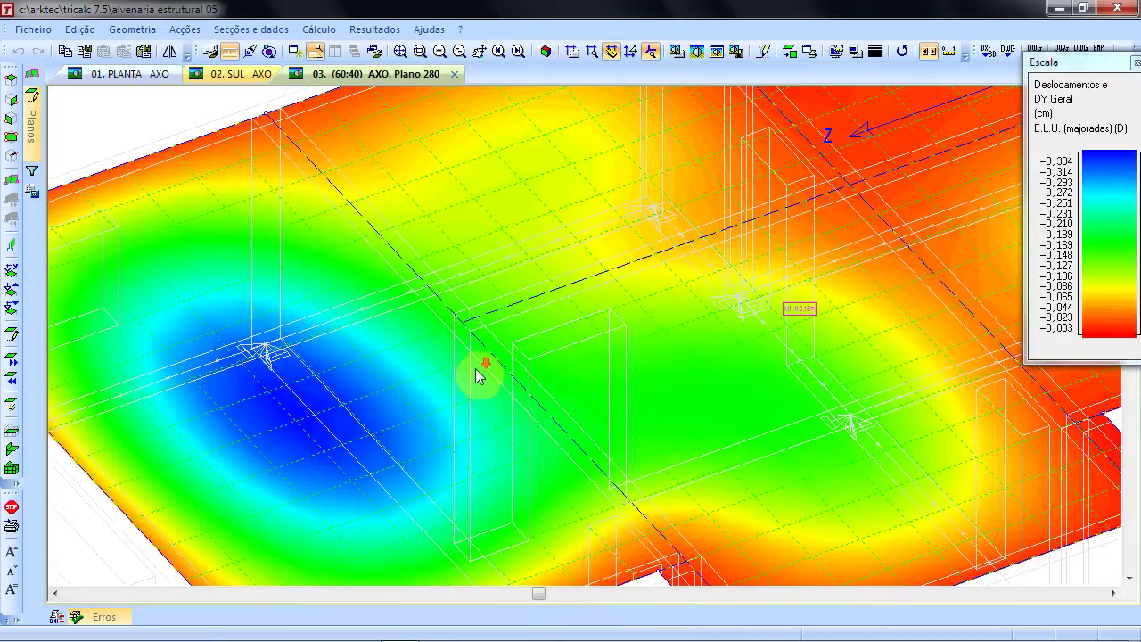
pyautogui.scroll(-2, 476, 368)
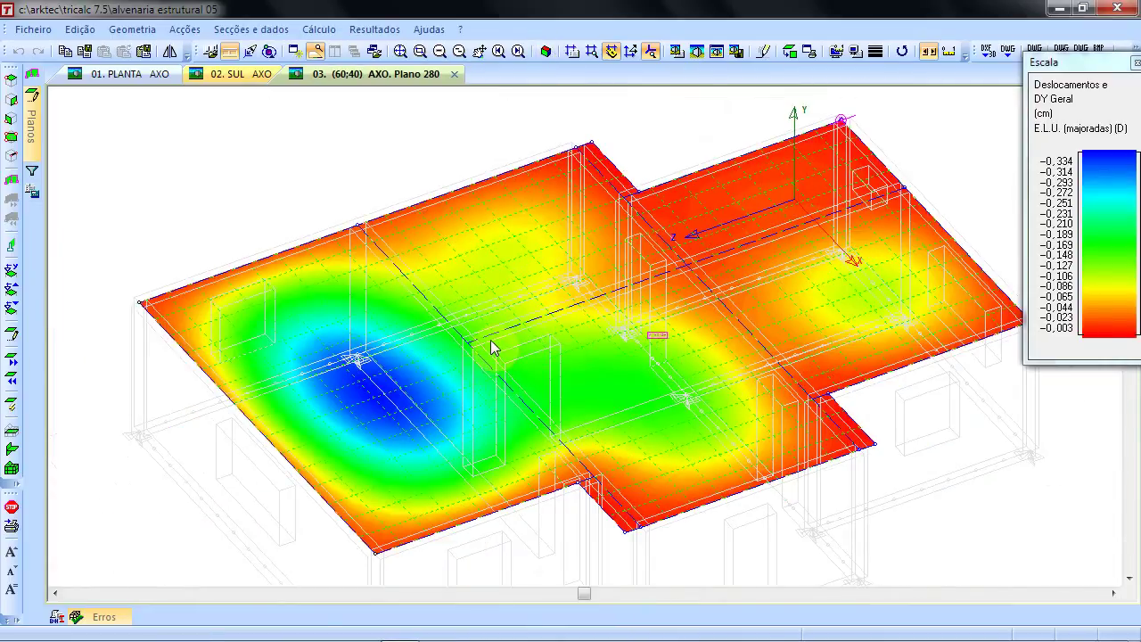
pyautogui.scroll(-1, 493, 347)
pyautogui.moveTo(491, 340); pyautogui.dragTo(504, 319, button='middle')
pyautogui.click(13, 469)
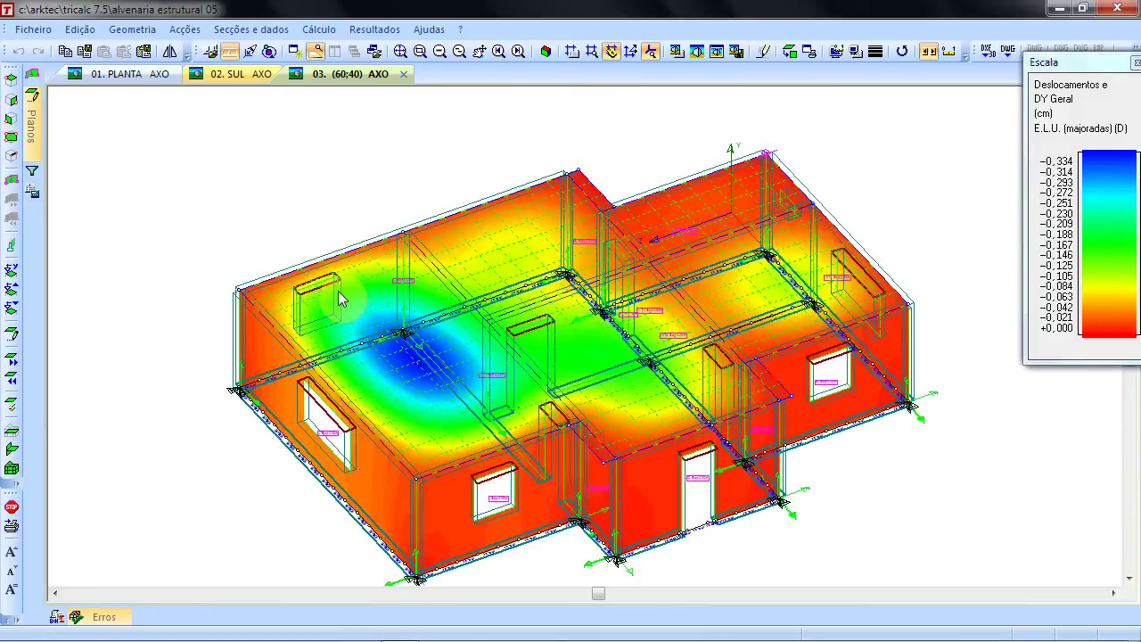
pyautogui.click(344, 211)
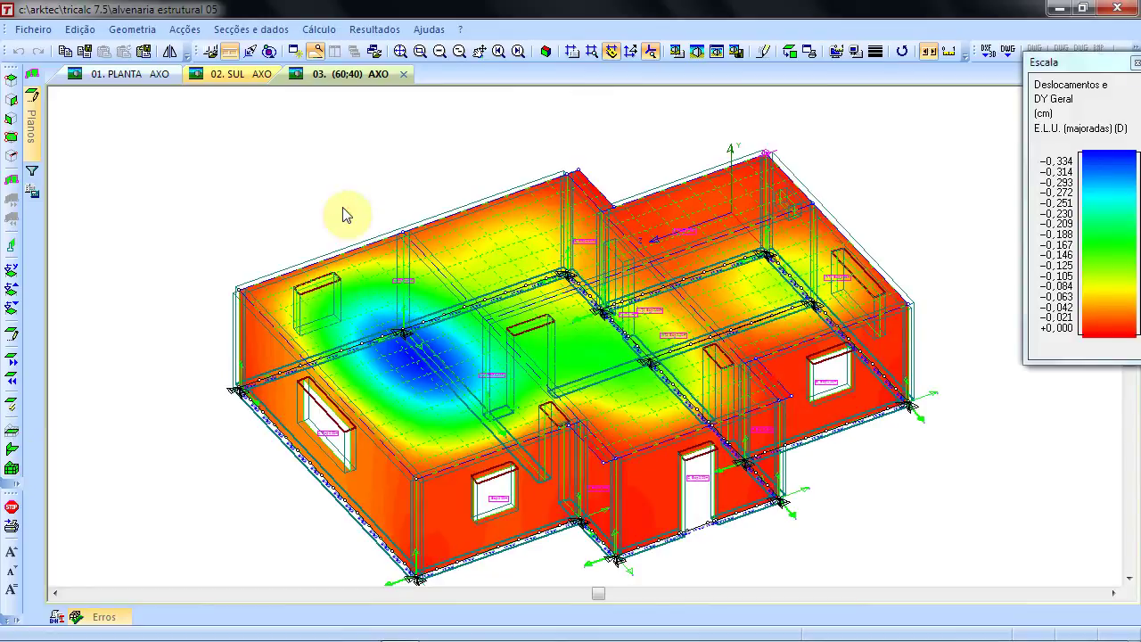
# - Review the second-order parameters in the Esforços calculation options, including materials, limit states and maximum displacement difference, and cancel their dialog
pyautogui.click(319, 30)
pyautogui.moveTo(336, 77)
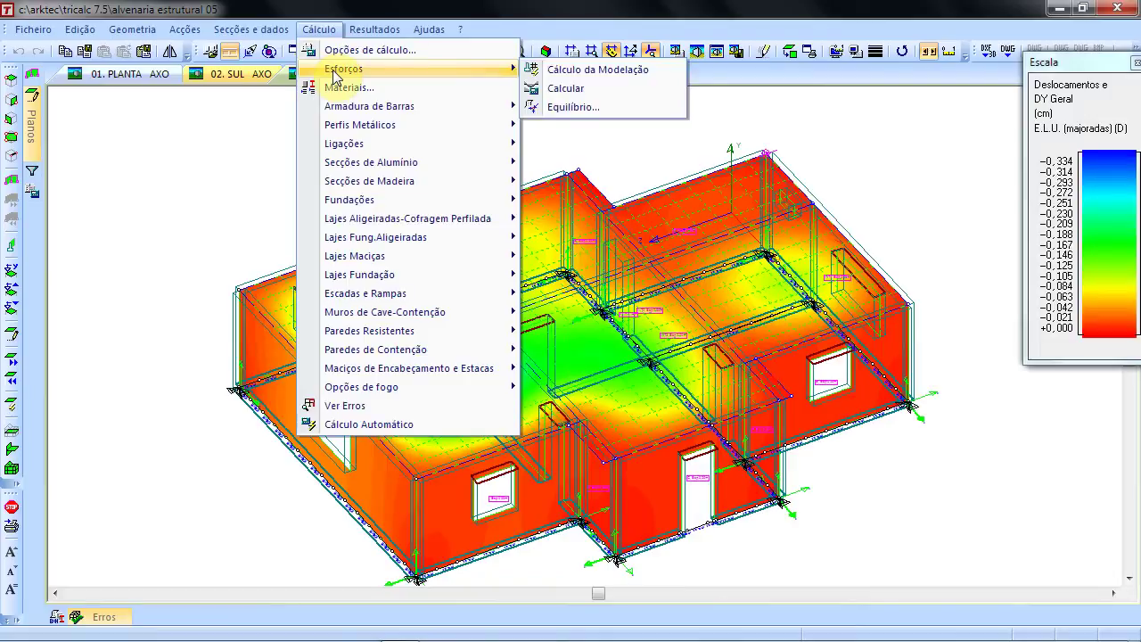
pyautogui.click(216, 302)
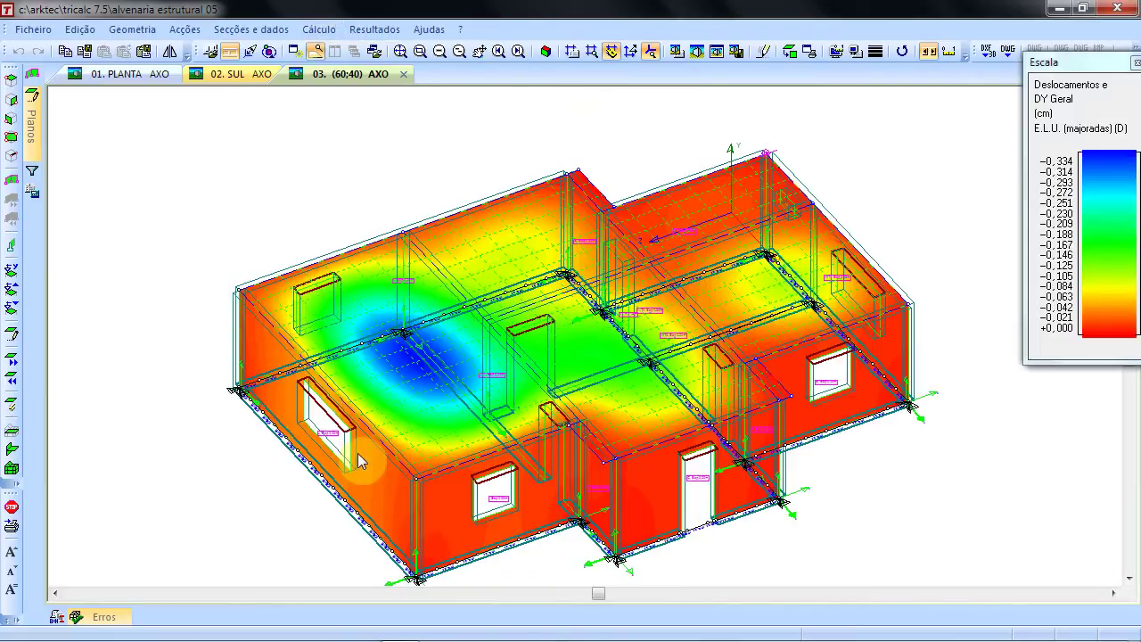
pyautogui.click(318, 29)
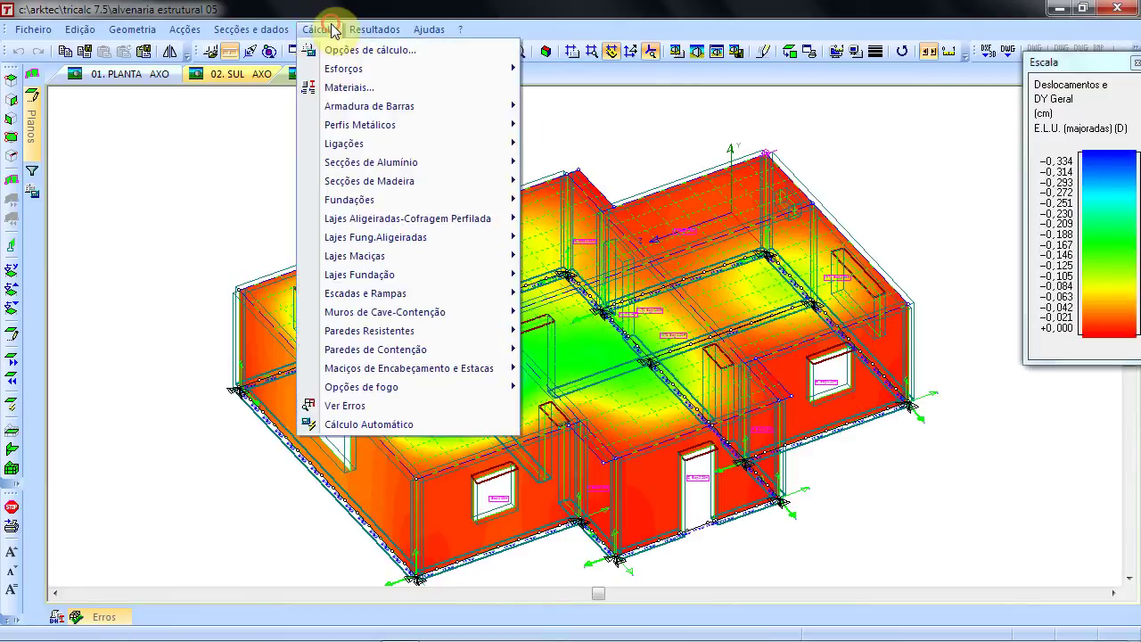
pyautogui.click(339, 55)
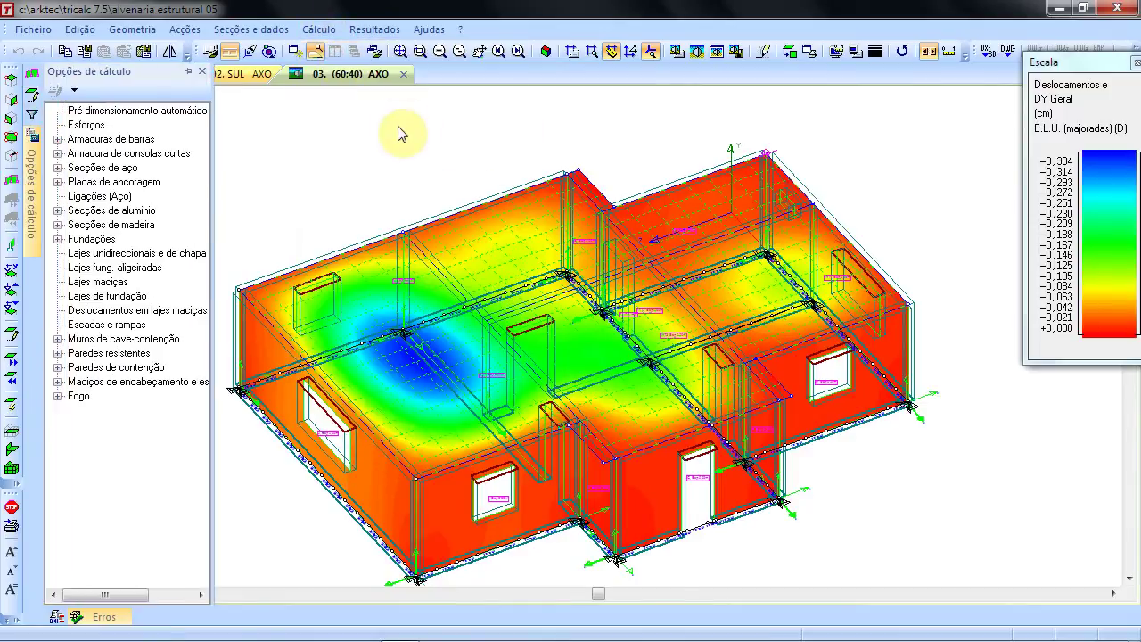
pyautogui.doubleClick(95, 126)
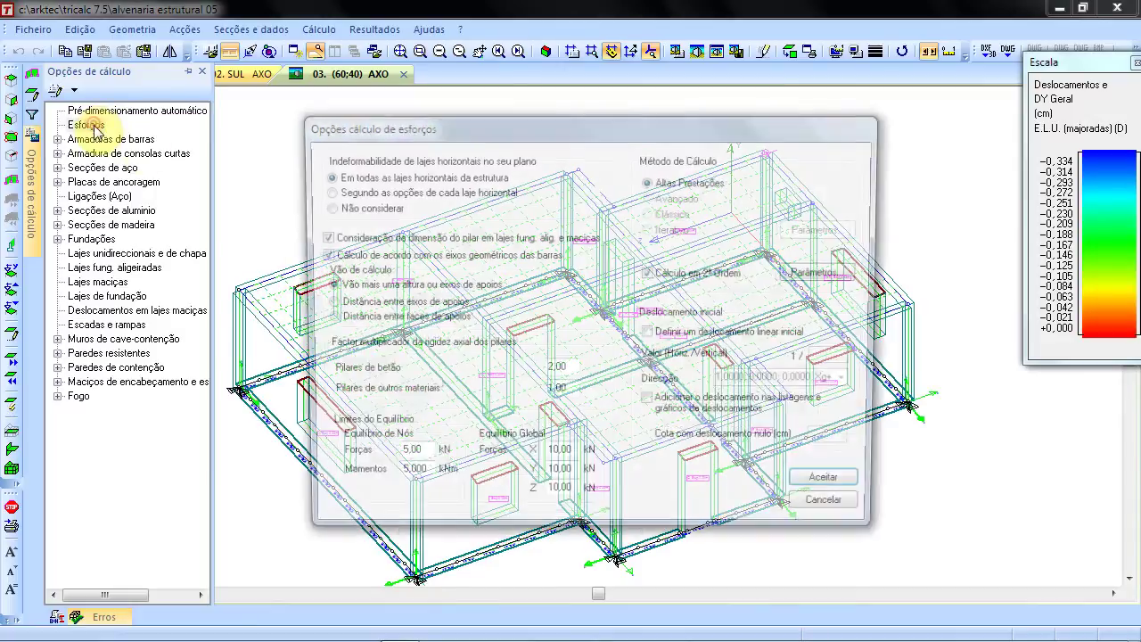
pyautogui.click(802, 273)
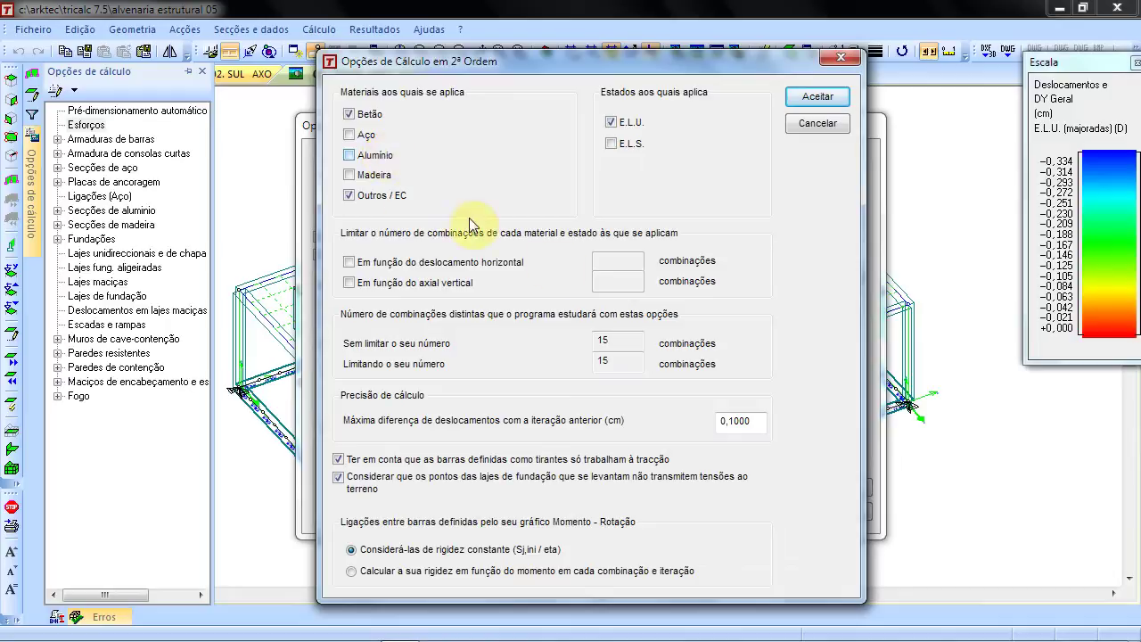
pyautogui.moveTo(759, 421); pyautogui.dragTo(700, 426)
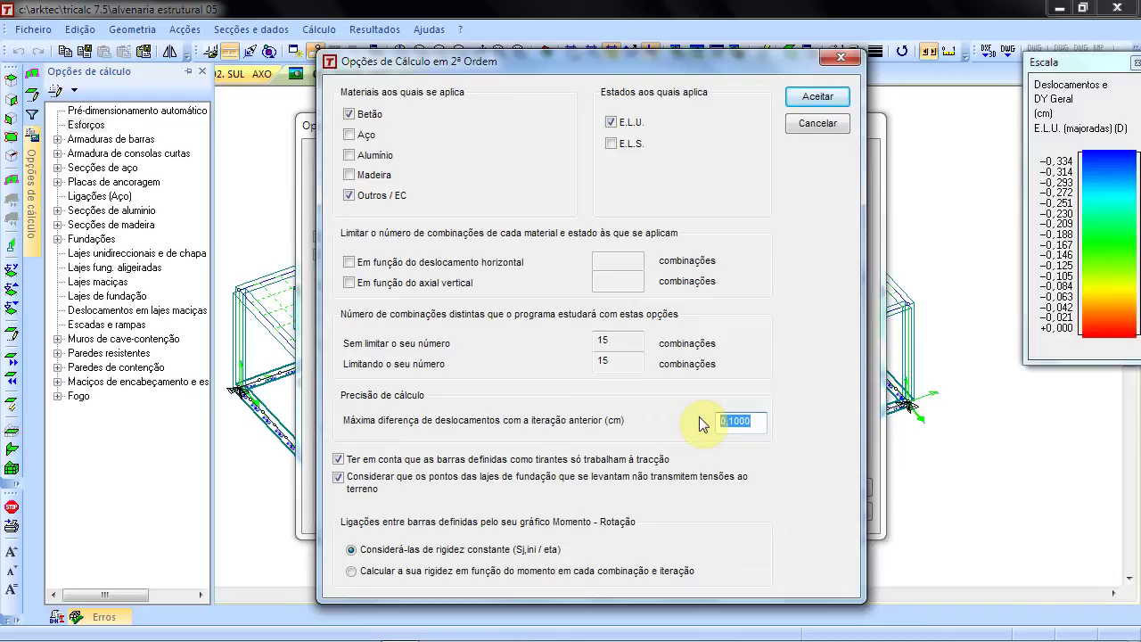
pyautogui.click(841, 127)
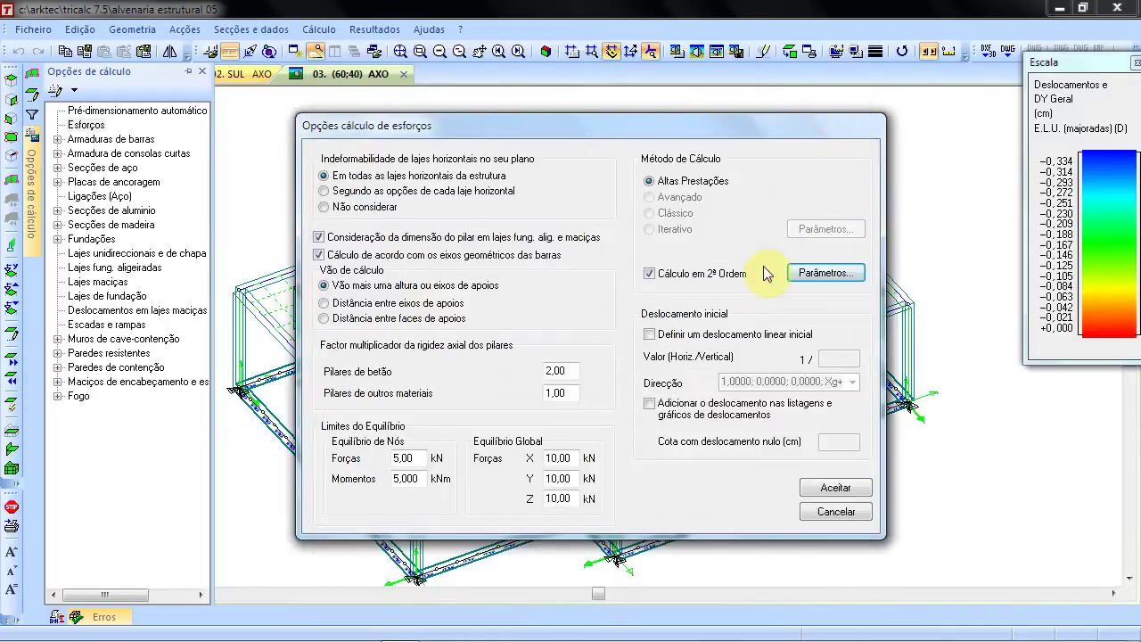
# - Try enabling an initial linear displacement of 1/400 in the Xg+ direction, clear it and cancel the Esforços calculation options
pyautogui.click(670, 341)
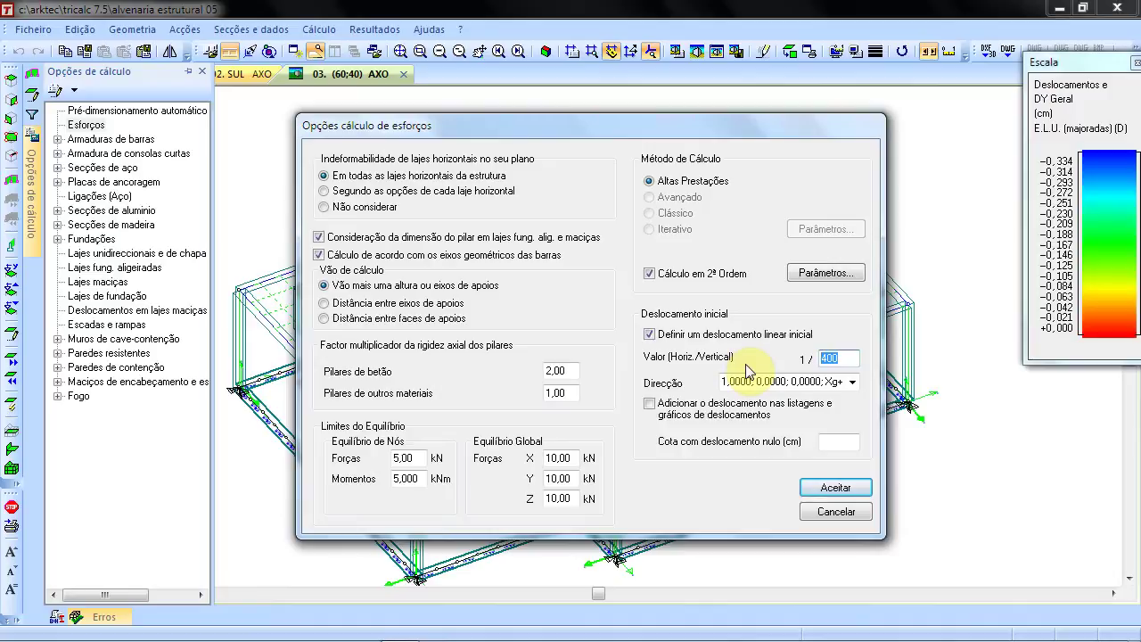
pyautogui.click(709, 337)
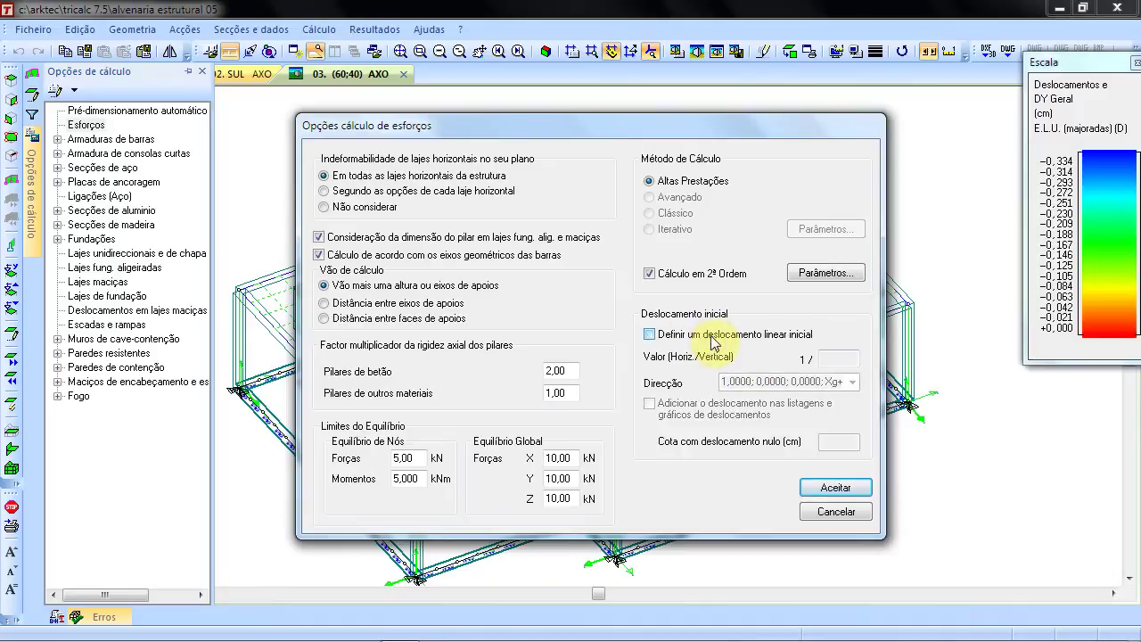
pyautogui.click(837, 512)
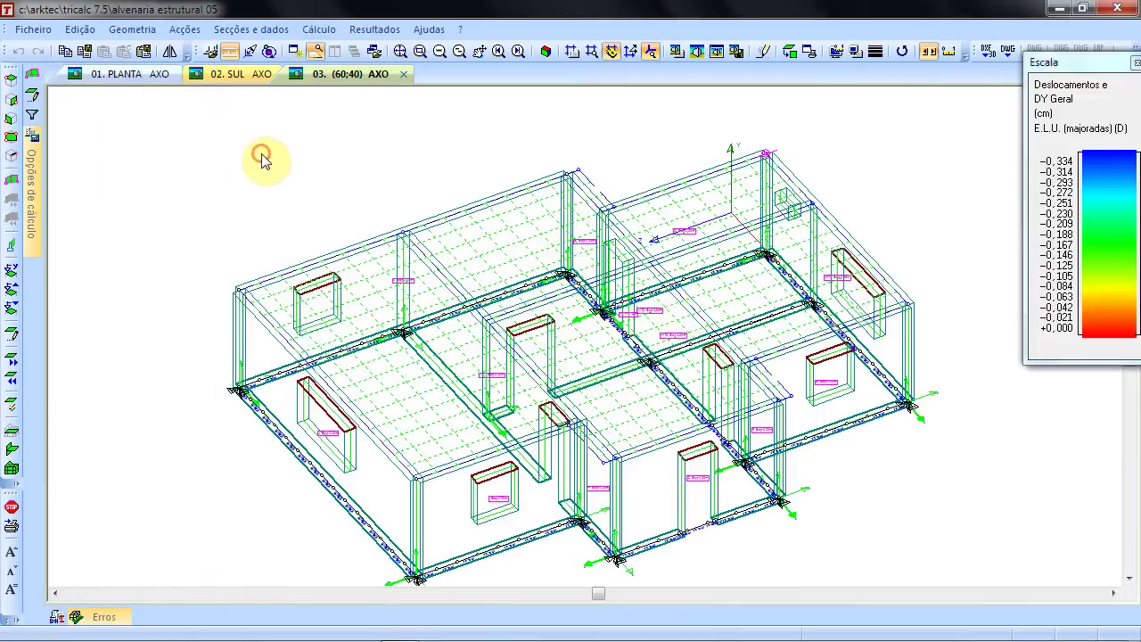
# - Open the structure Alvenaria Estrutural 06 from the Tricalc 7.5 folder
pyautogui.click(30, 30)
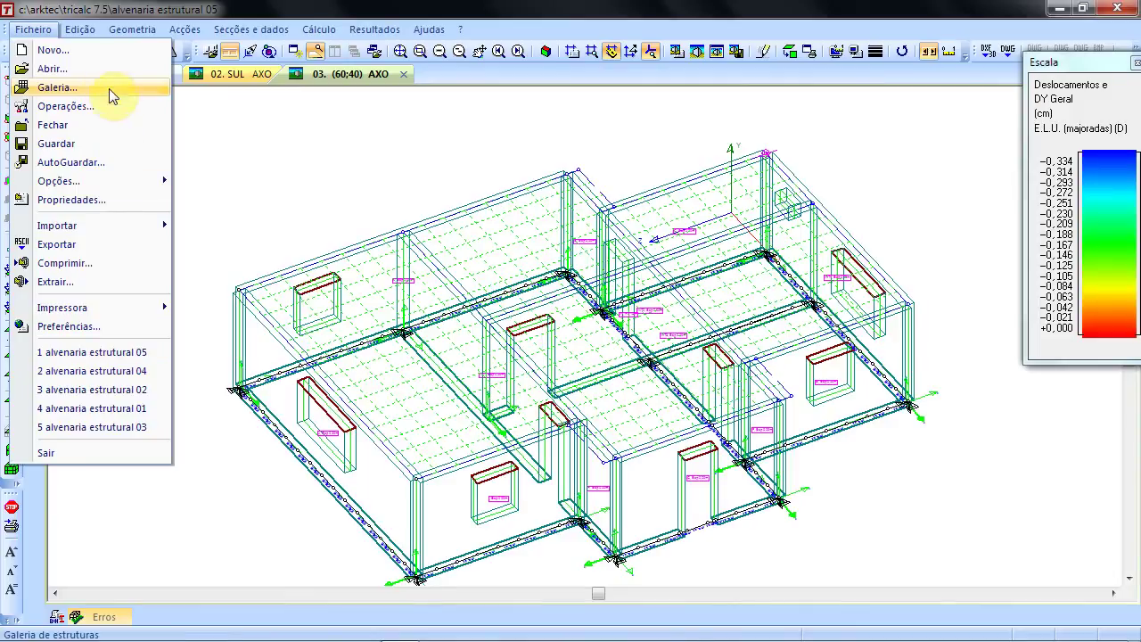
pyautogui.click(143, 71)
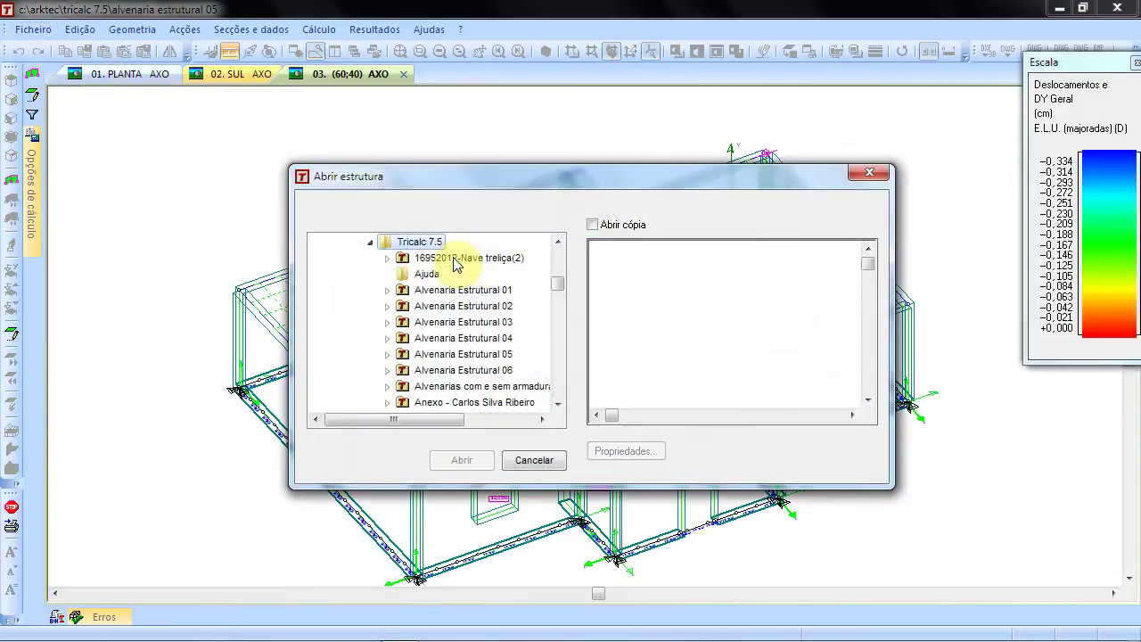
pyautogui.click(496, 373)
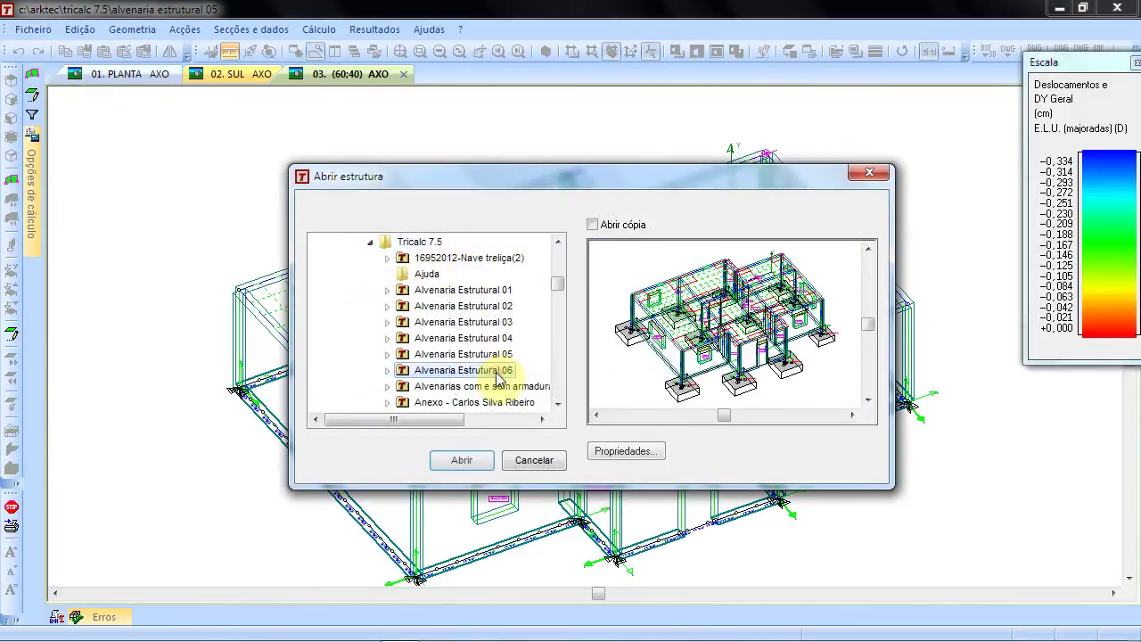
pyautogui.click(482, 458)
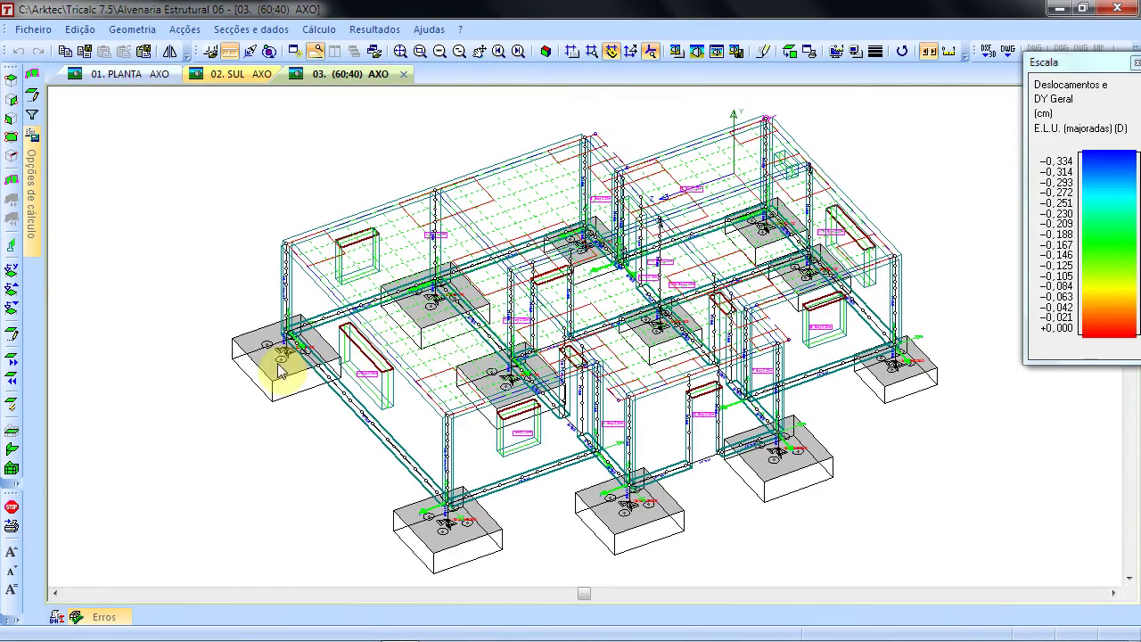
# - Render the structure in the 60;40 perspective and examine the pile caps and piles up close
pyautogui.scroll(3, 294, 356)
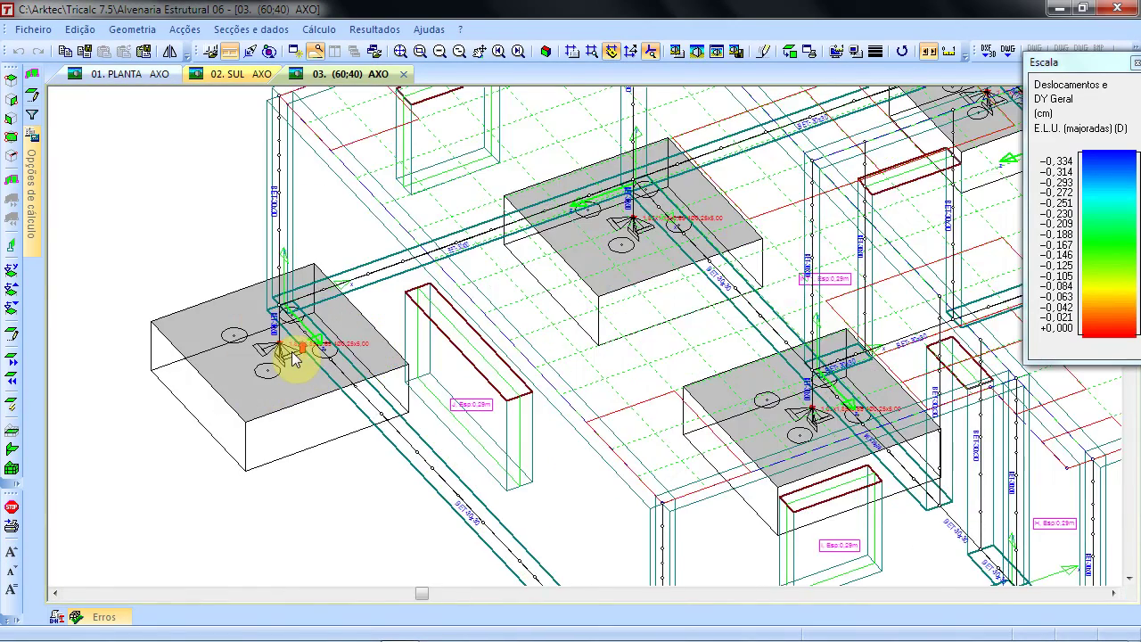
pyautogui.scroll(-2, 296, 358)
pyautogui.scroll(-5, 296, 359)
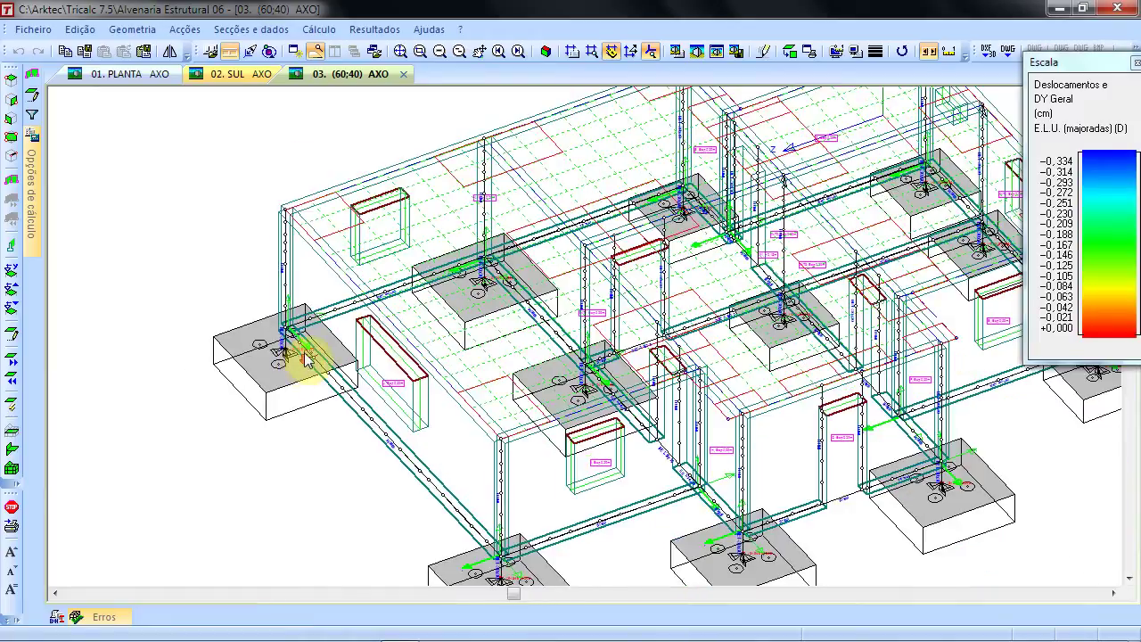
pyautogui.click(724, 51)
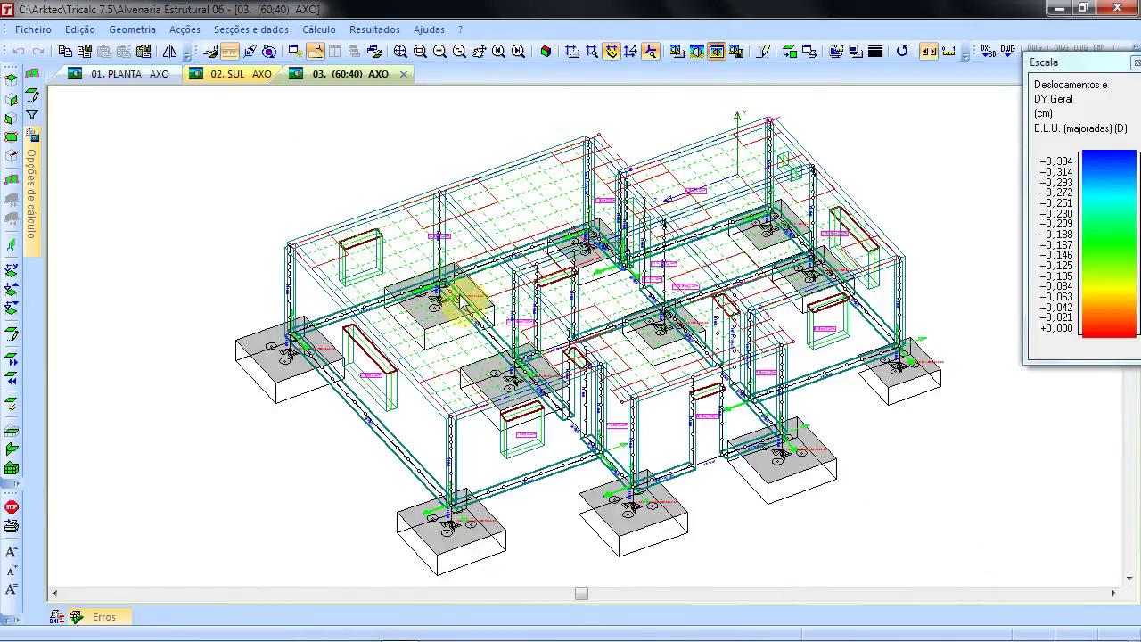
pyautogui.click(303, 397)
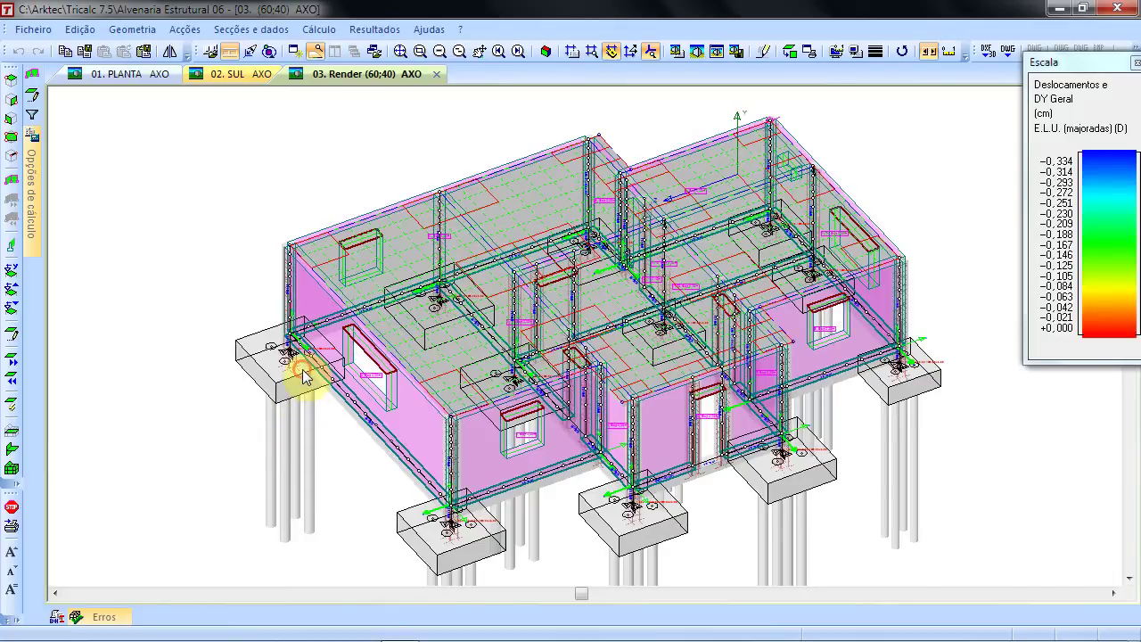
pyautogui.scroll(5, 302, 374)
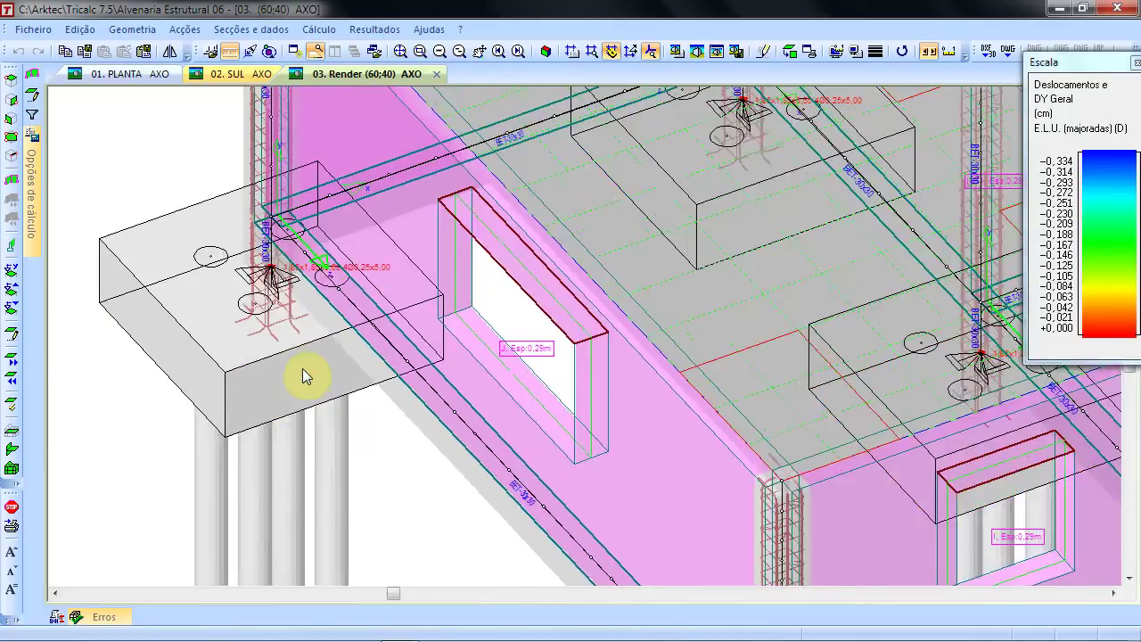
pyautogui.scroll(-5, 303, 370)
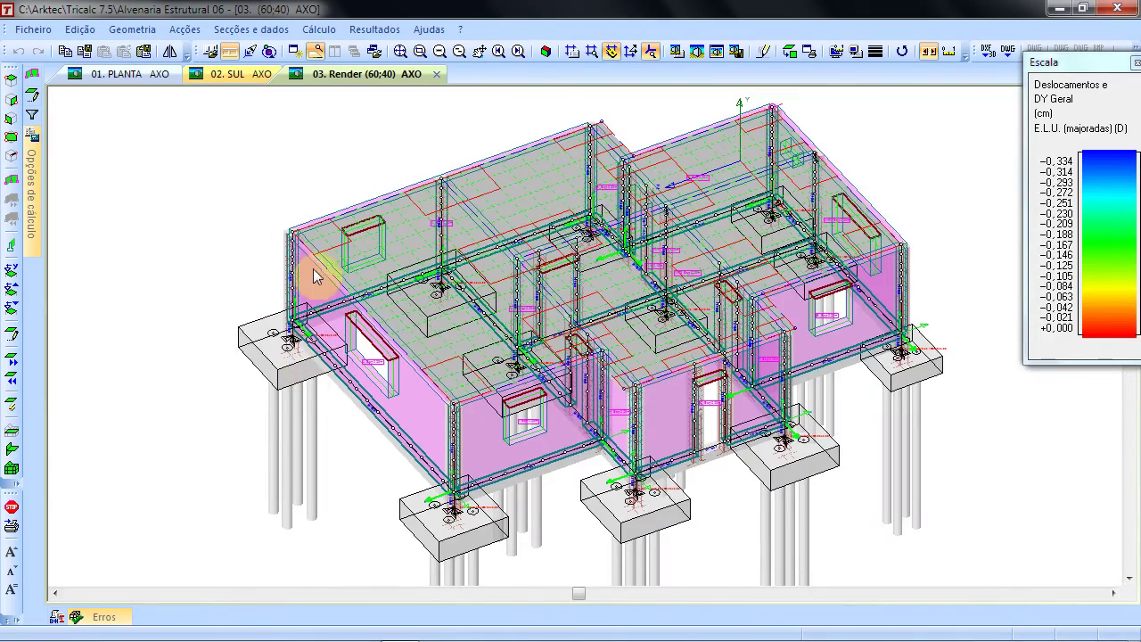
# - Examine the reinforcement of the corner columns, the 30x30 beams at the wall bases and the pile caps in the rendered model
pyautogui.scroll(5, 313, 261)
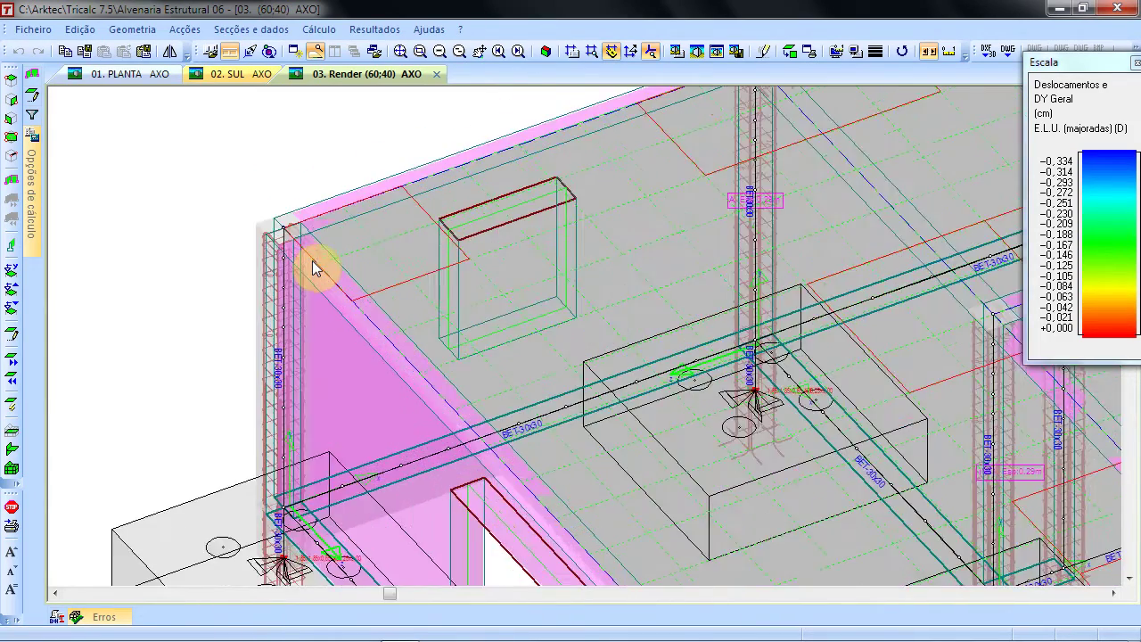
pyautogui.scroll(2, 317, 265)
pyautogui.scroll(1, 262, 186)
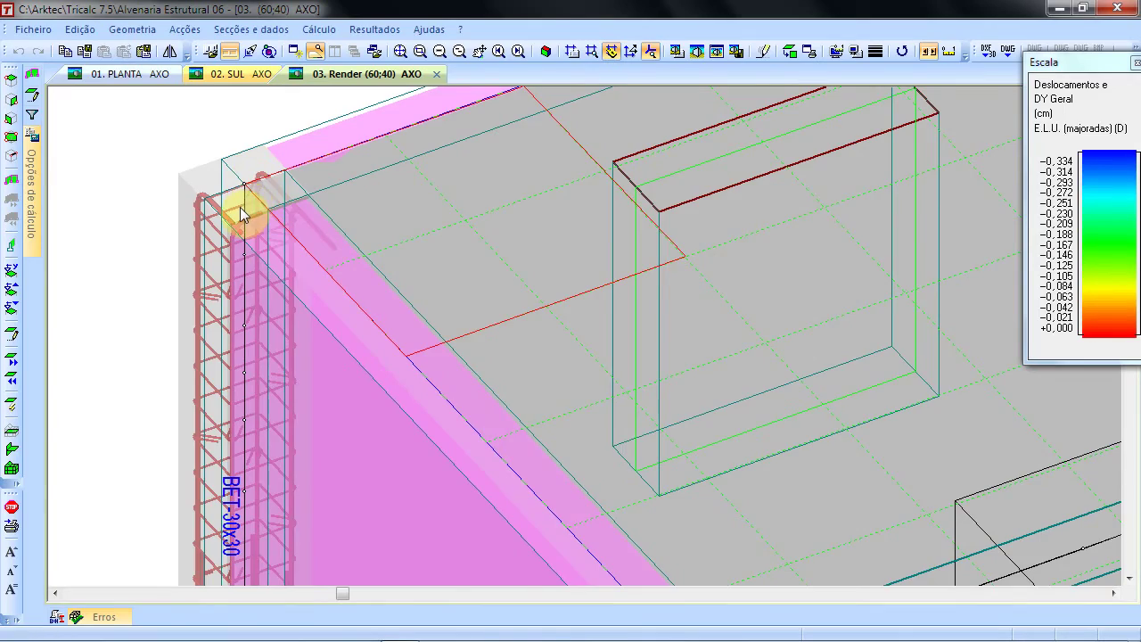
pyautogui.scroll(-5, 245, 219)
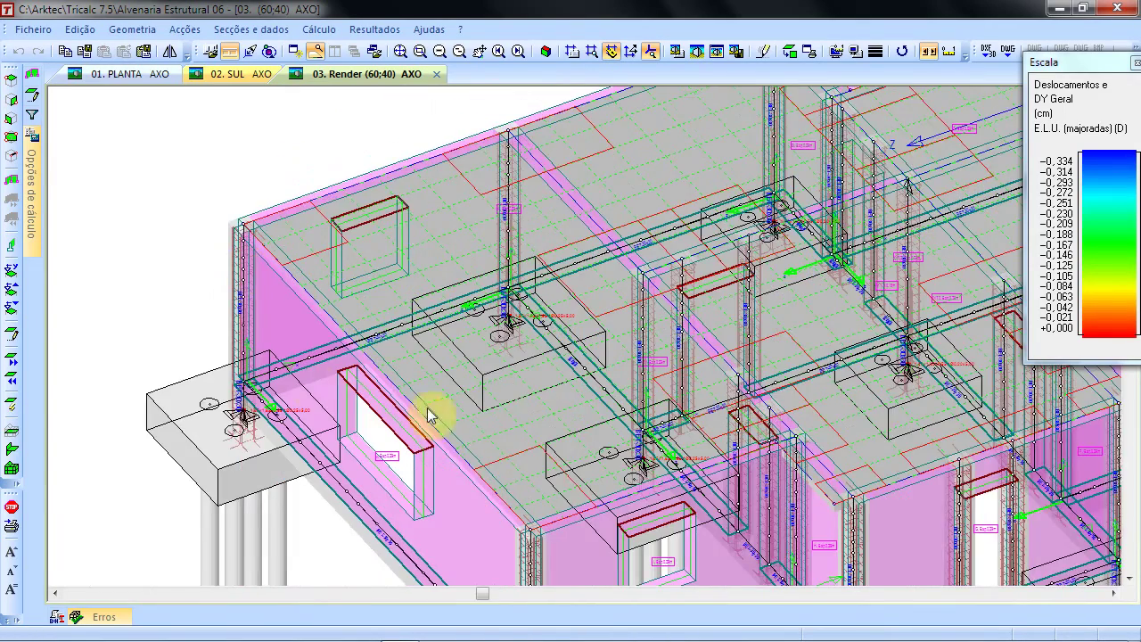
pyautogui.scroll(-1, 442, 416)
pyautogui.moveTo(442, 417); pyautogui.dragTo(349, 227, button='middle')
pyautogui.scroll(6, 420, 373)
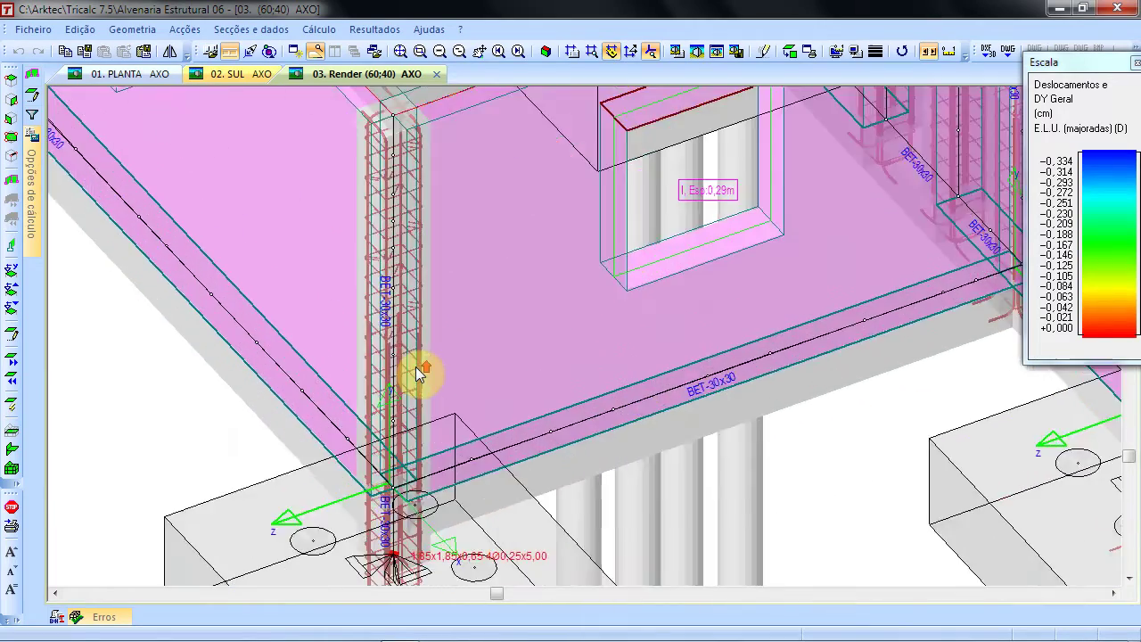
pyautogui.scroll(1, 420, 373)
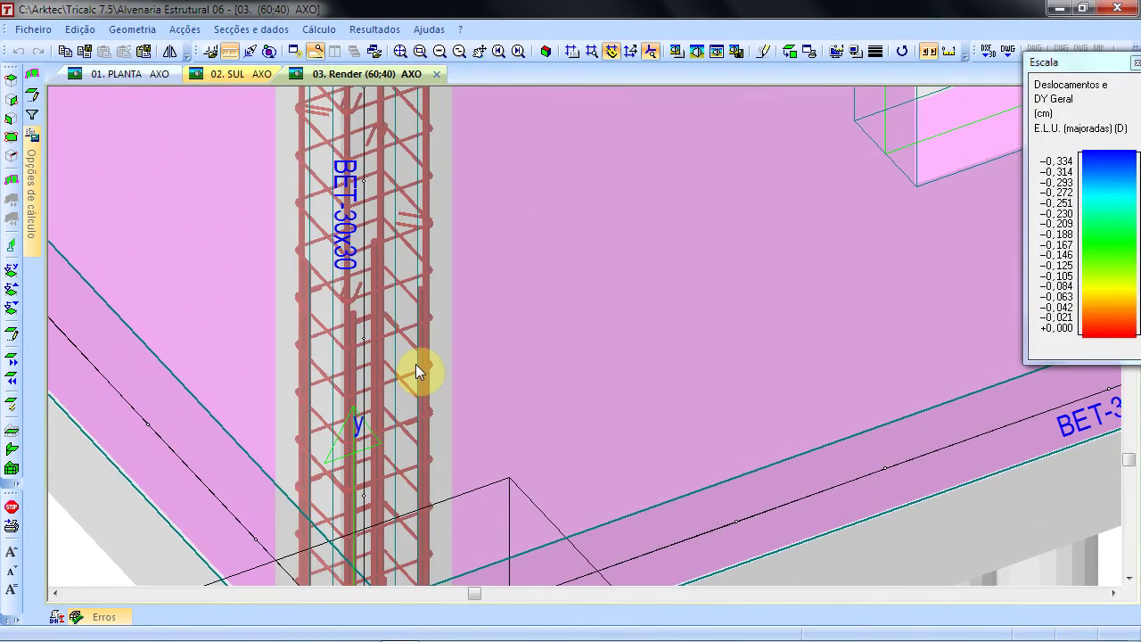
pyautogui.scroll(-8, 415, 363)
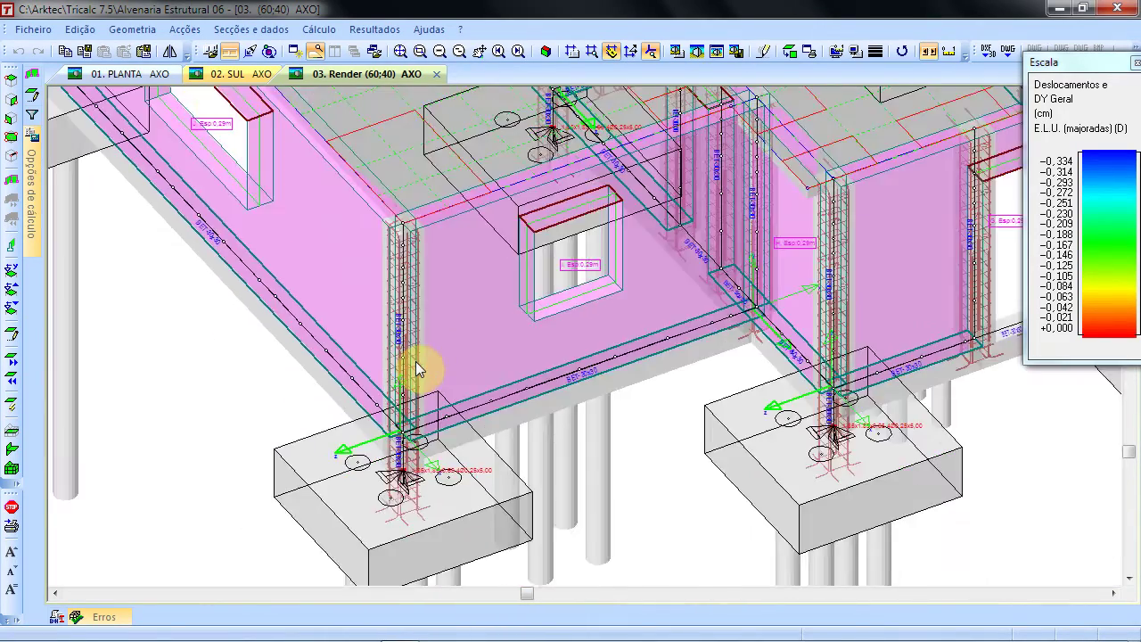
pyautogui.scroll(-2, 418, 369)
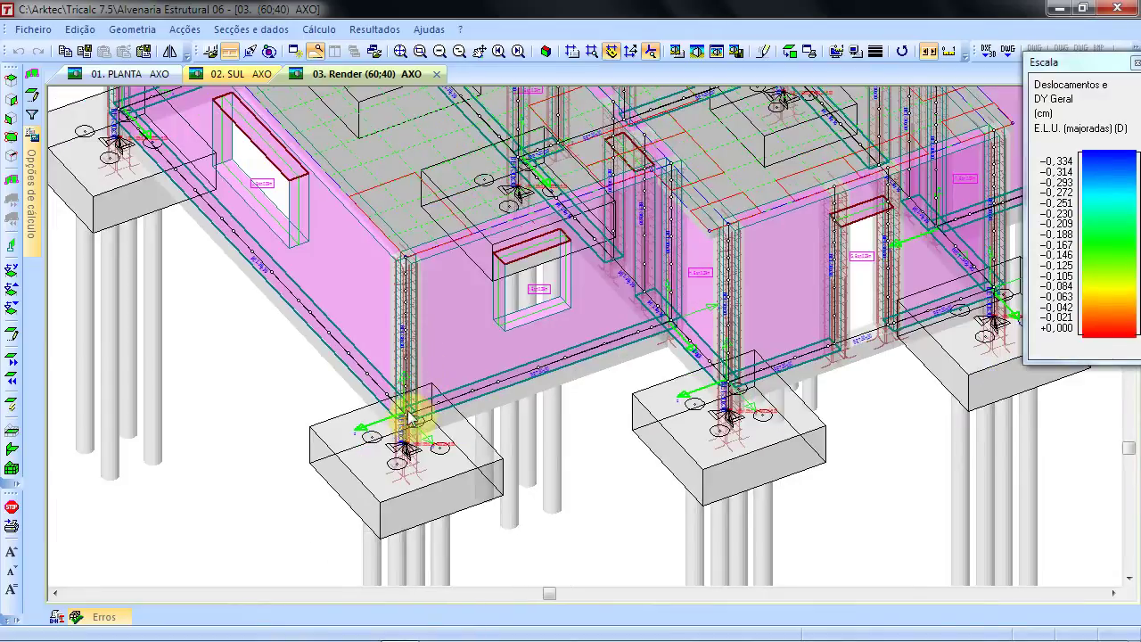
pyautogui.scroll(-1, 416, 389)
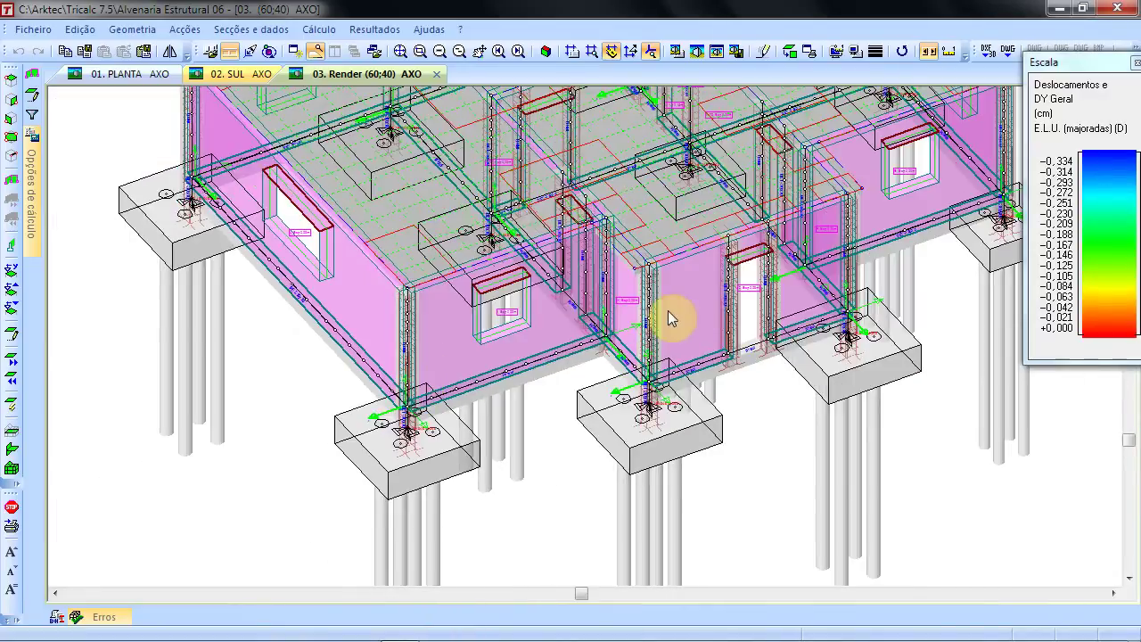
pyautogui.moveTo(669, 318); pyautogui.dragTo(558, 372, button='middle')
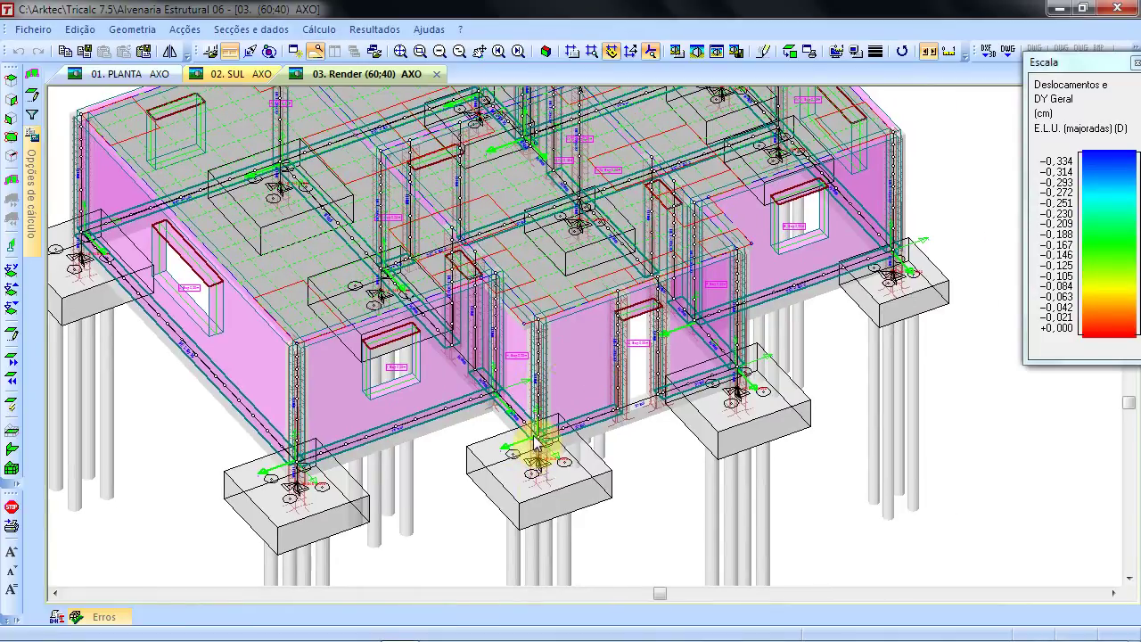
pyautogui.moveTo(535, 444)
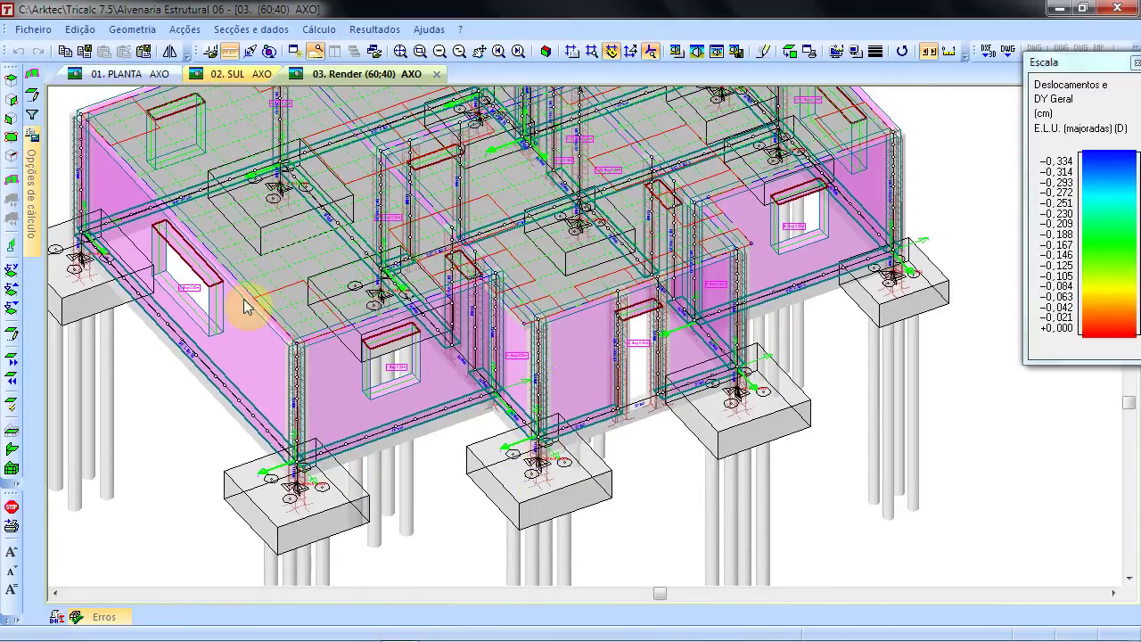
pyautogui.moveTo(259, 326); pyautogui.dragTo(517, 322, button='middle')
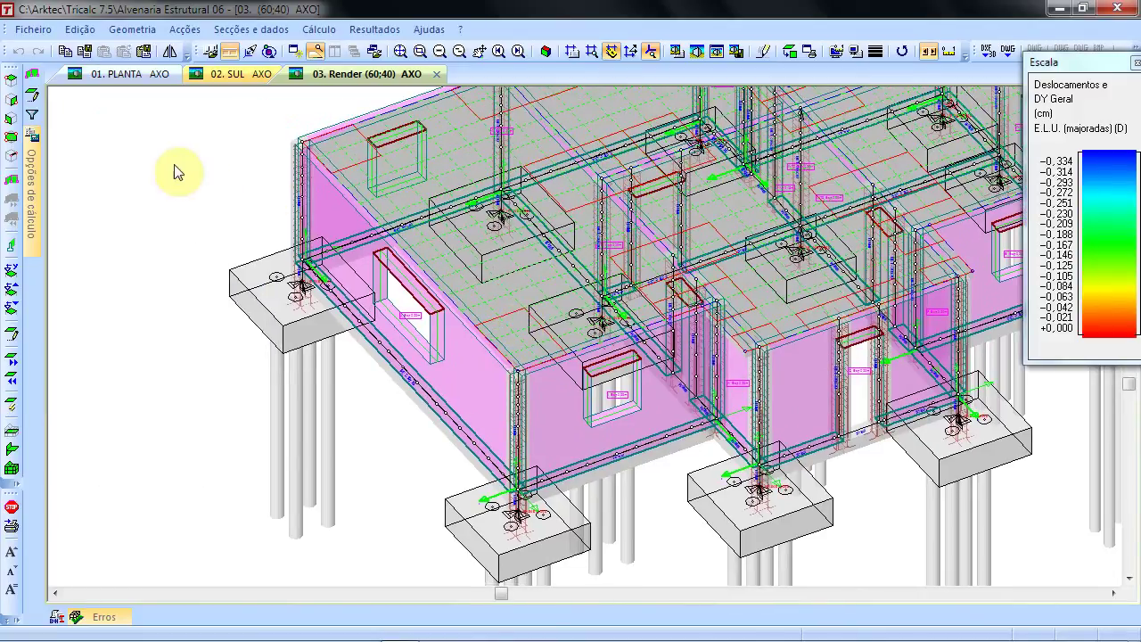
pyautogui.click(32, 242)
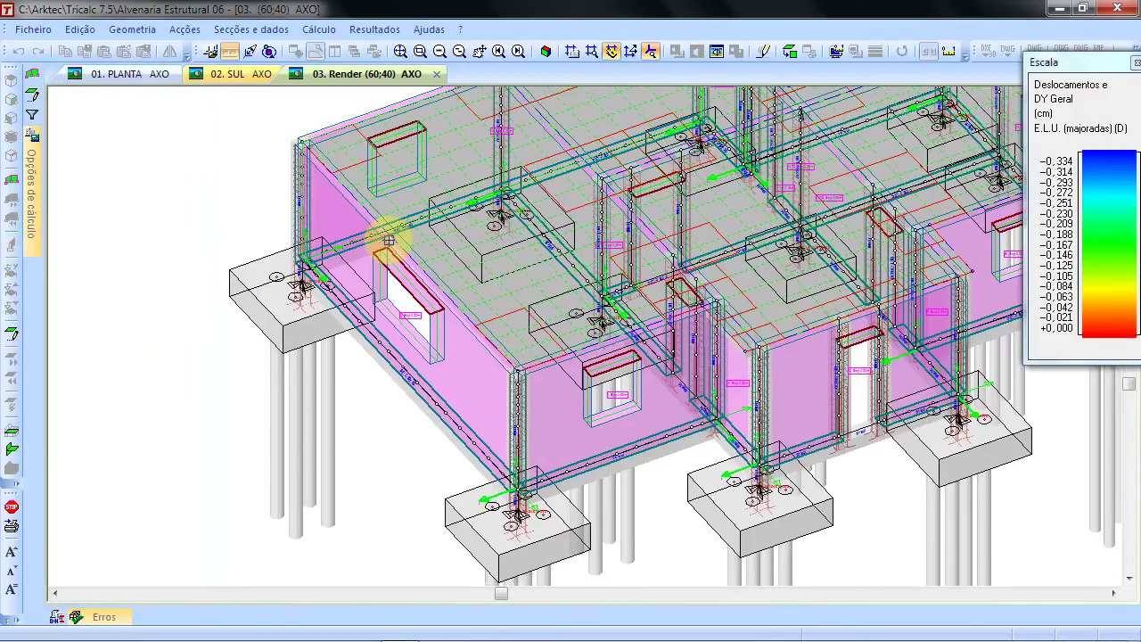
pyautogui.click(392, 250)
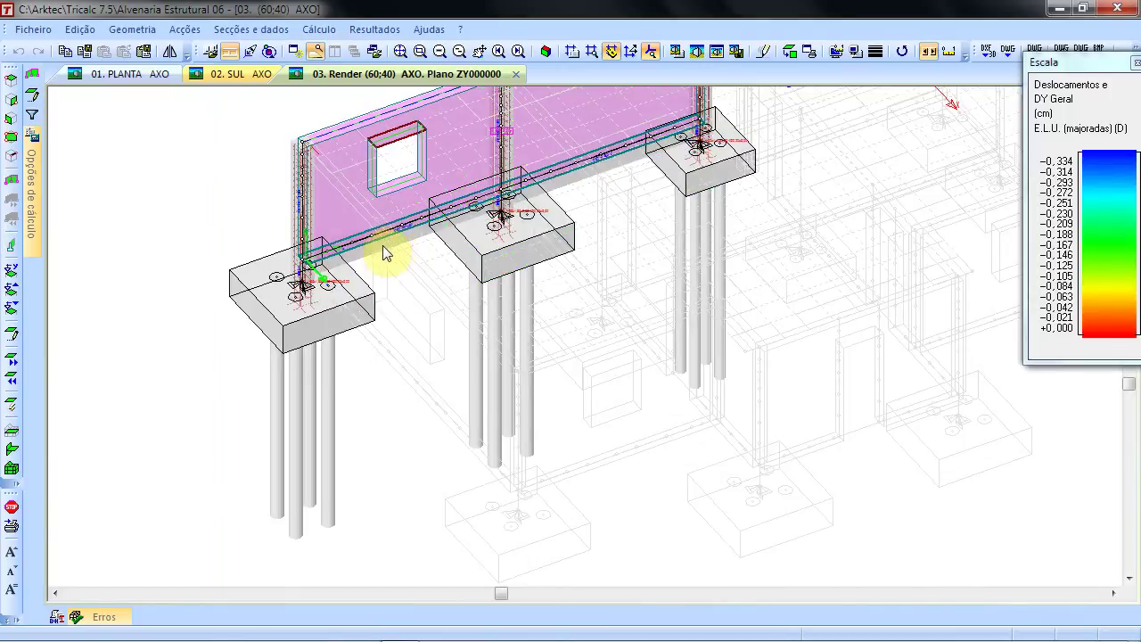
pyautogui.click(13, 468)
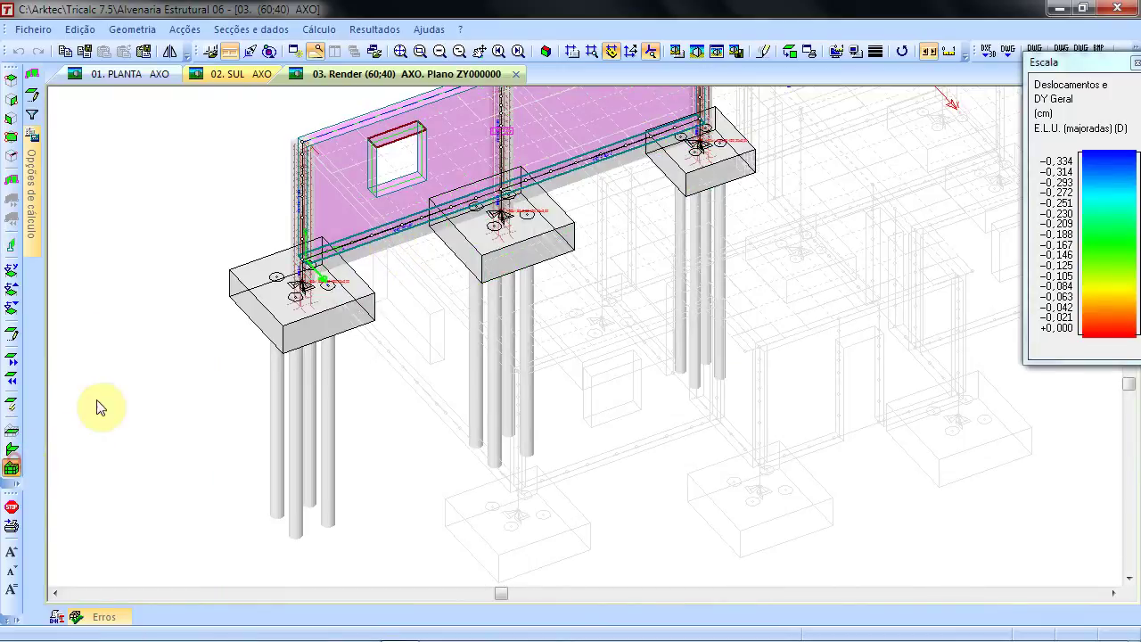
pyautogui.click(11, 468)
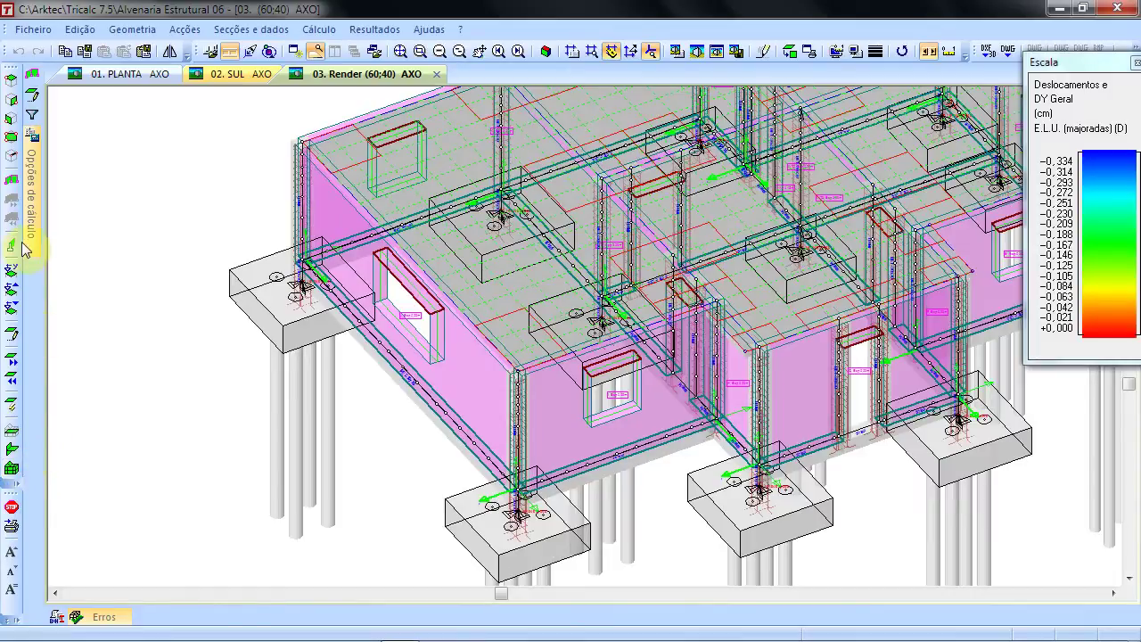
# - Isolate the end wall's plane XY001200, view it from the south and hide the rest of the structure
pyautogui.click(11, 248)
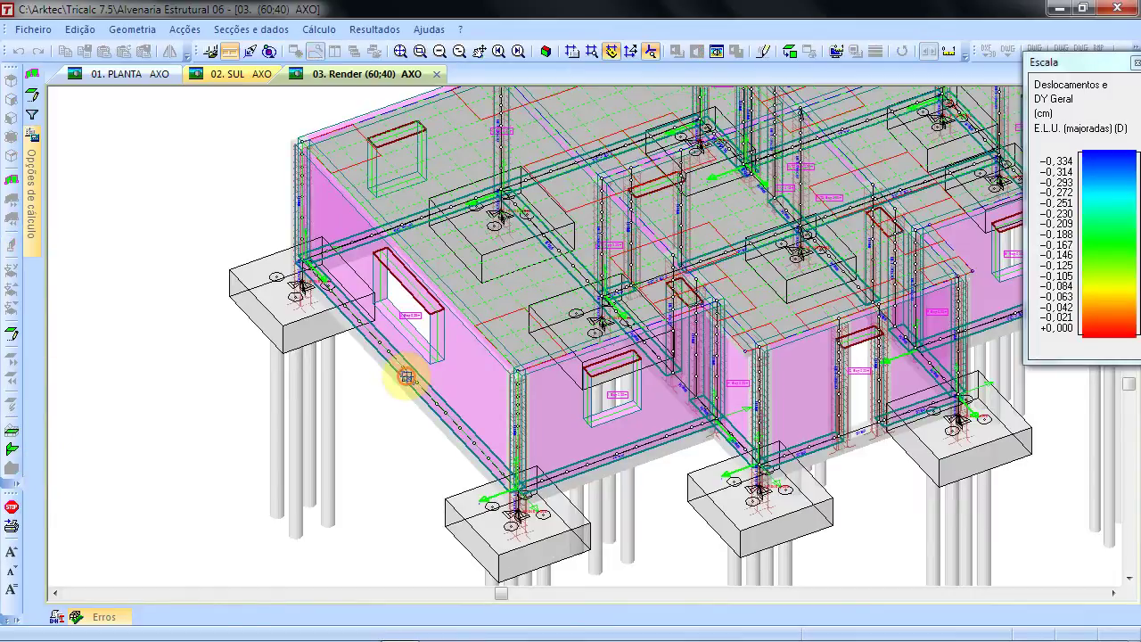
pyautogui.click(477, 388)
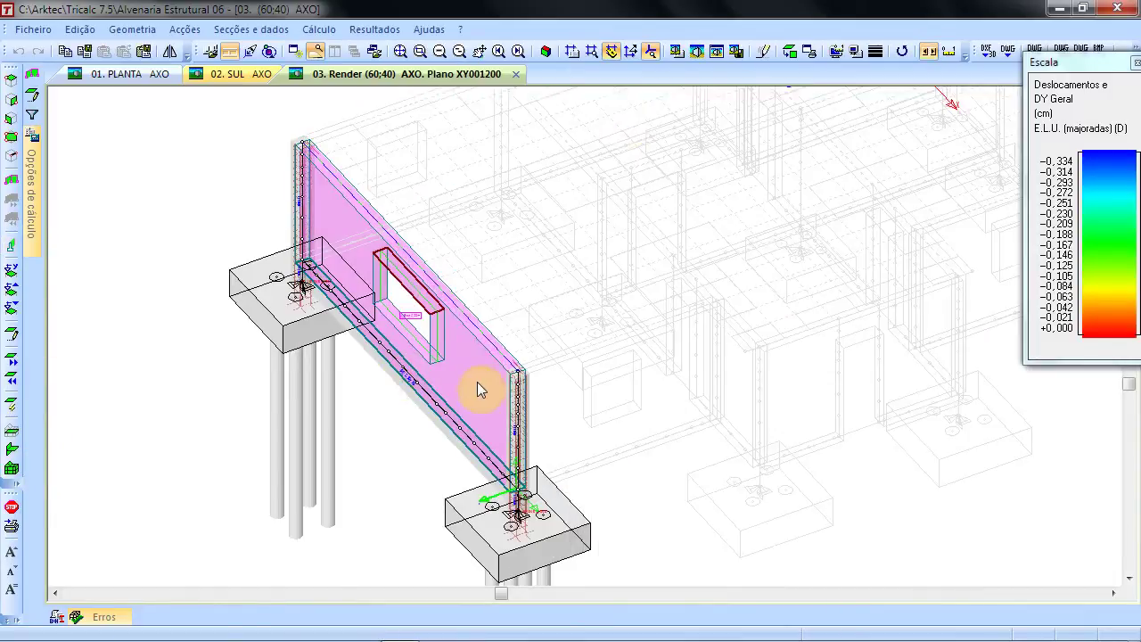
pyautogui.click(792, 53)
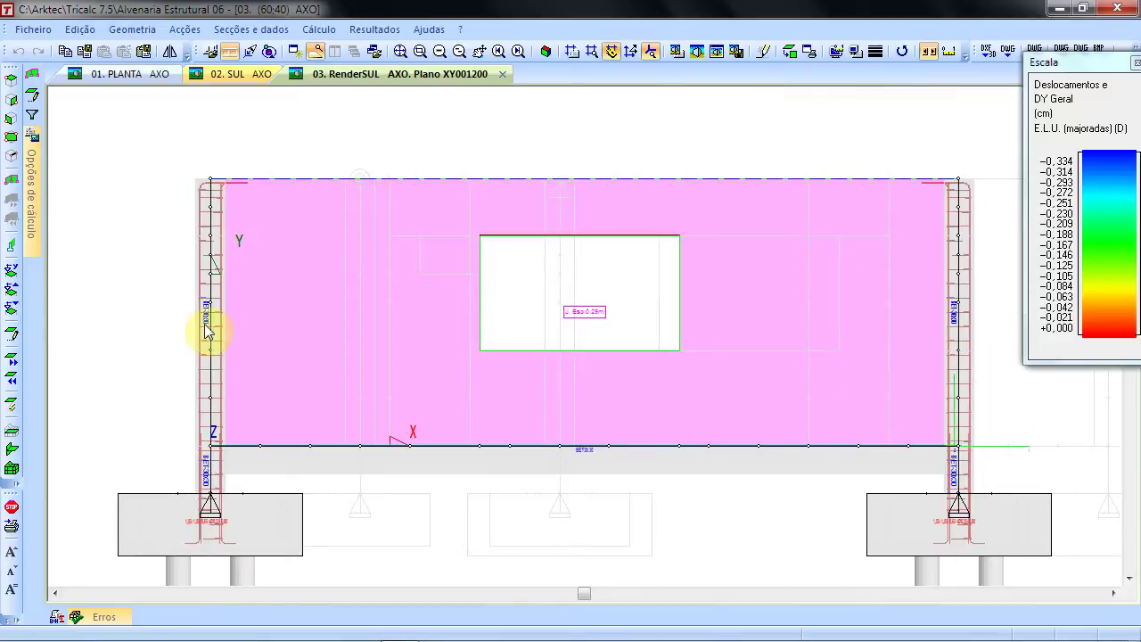
pyautogui.click(12, 432)
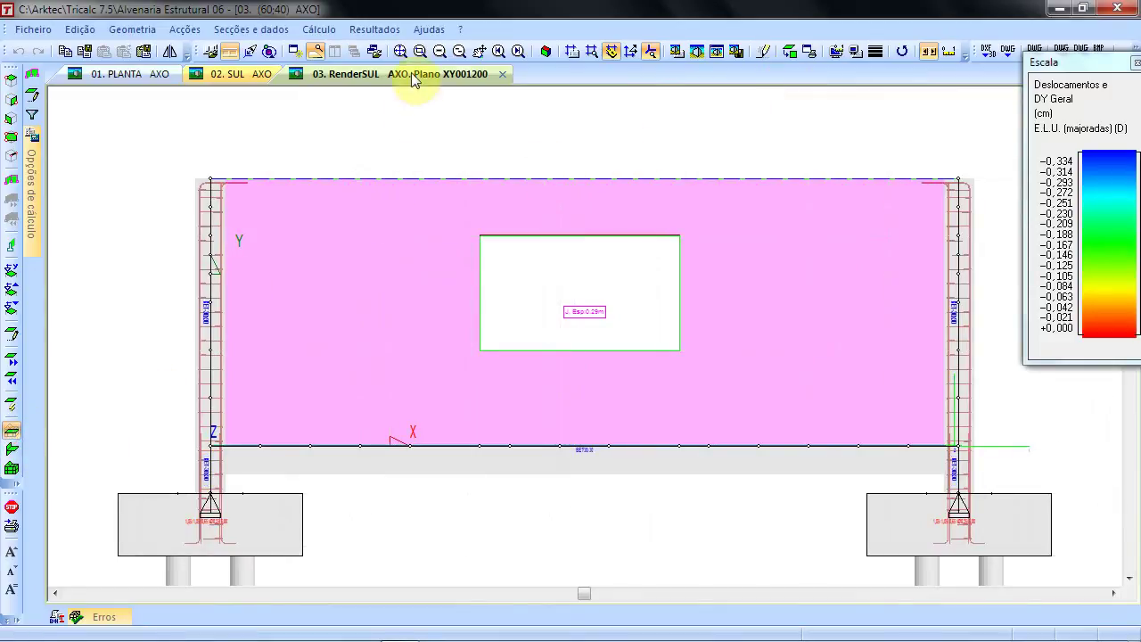
# - Plot the wall's displacements for the factored ultimate limit state with material Outros / EC and inspect the deflection along the base beam
pyautogui.click(382, 30)
pyautogui.moveTo(535, 100)
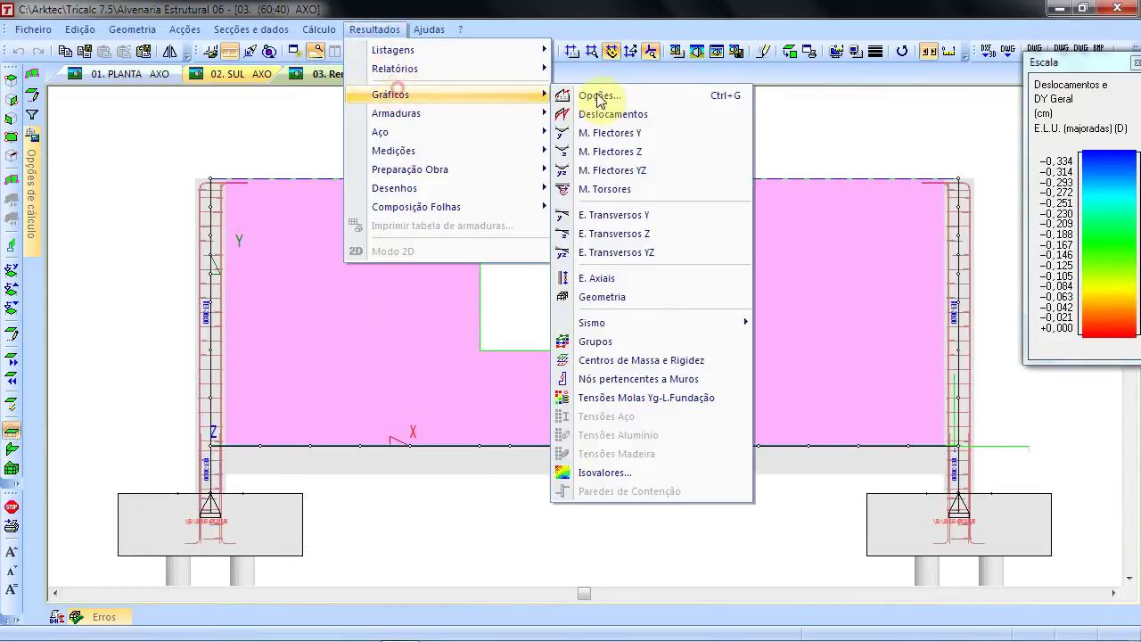
pyautogui.click(650, 113)
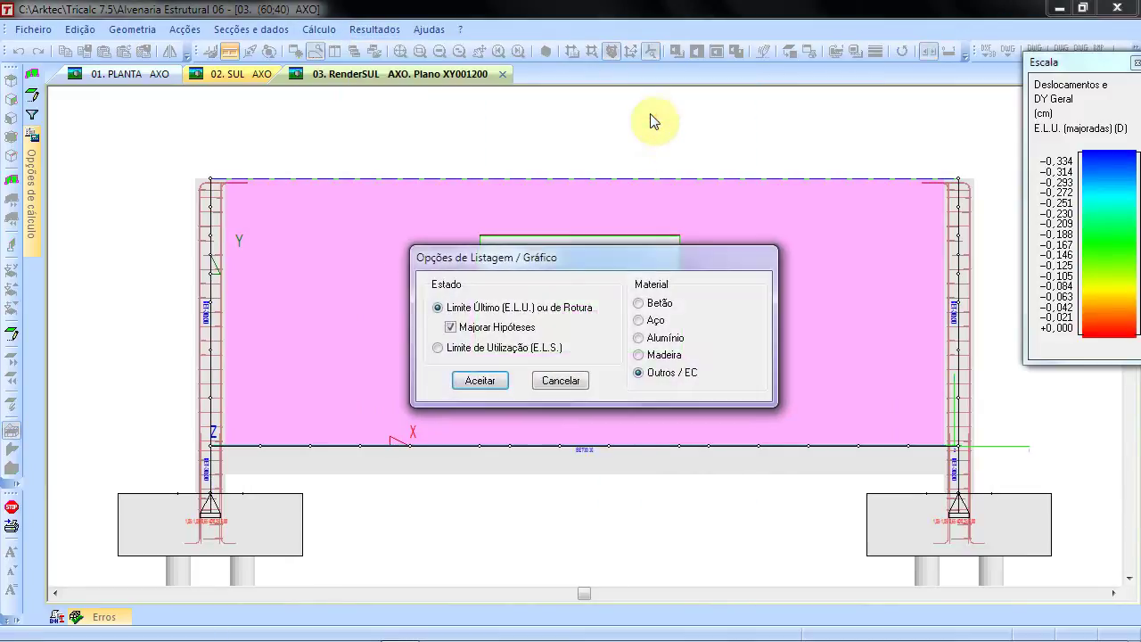
pyautogui.click(478, 382)
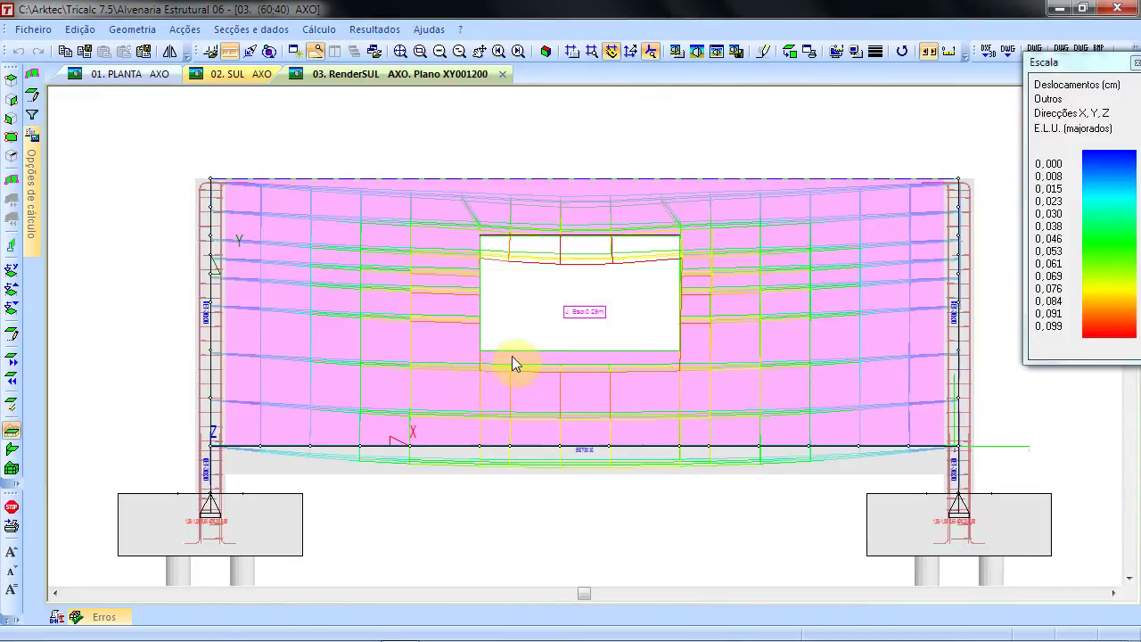
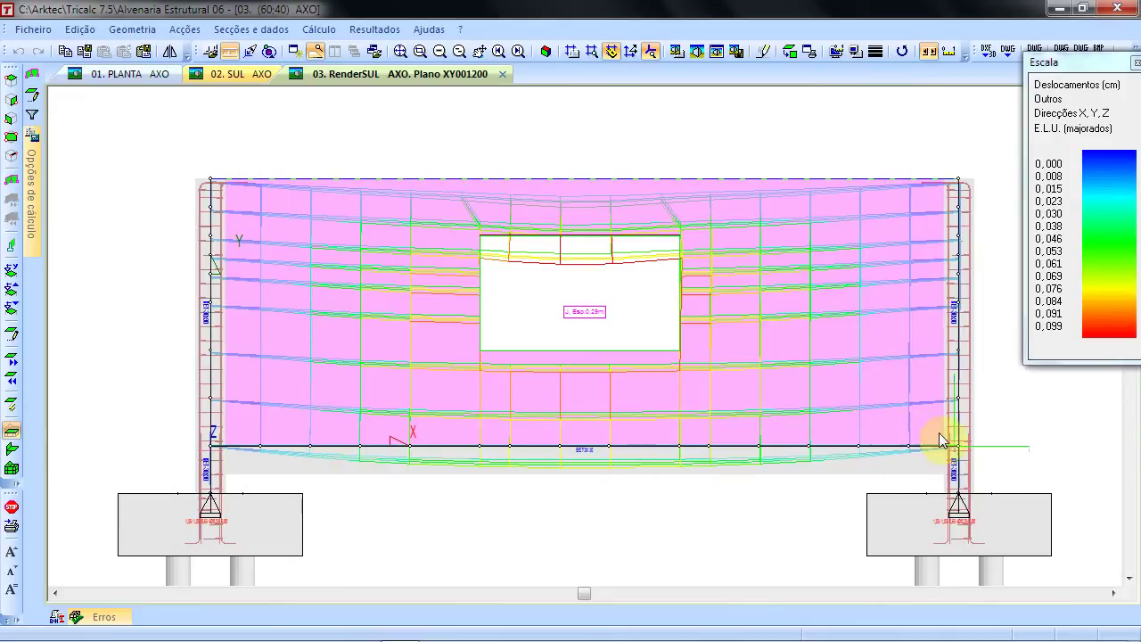
pyautogui.scroll(3, 584, 463)
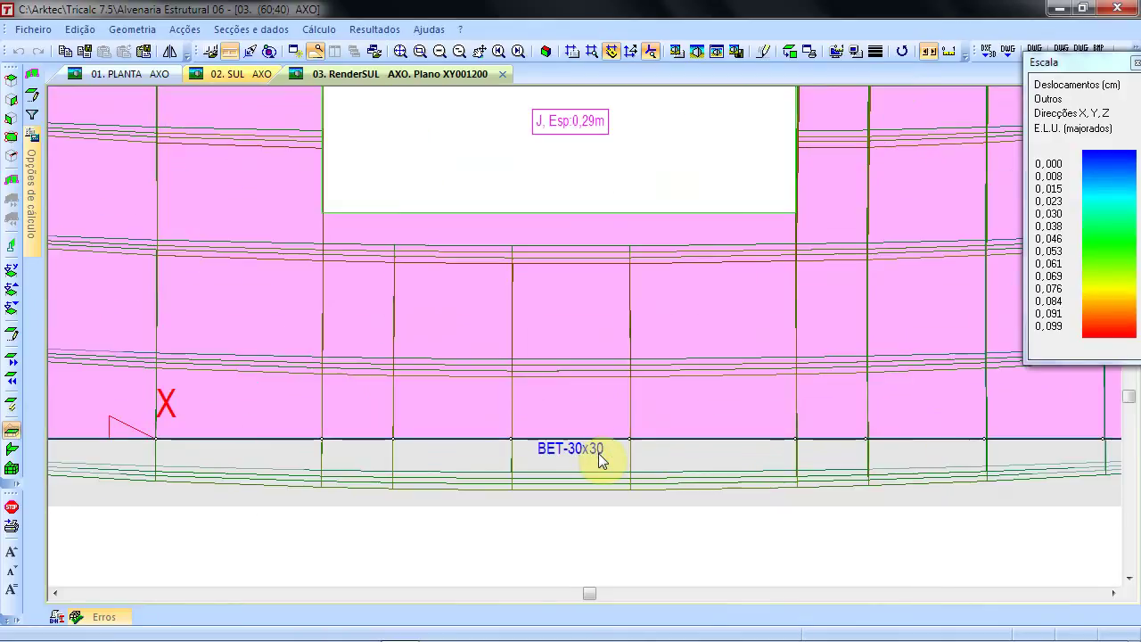
pyautogui.scroll(-5, 600, 459)
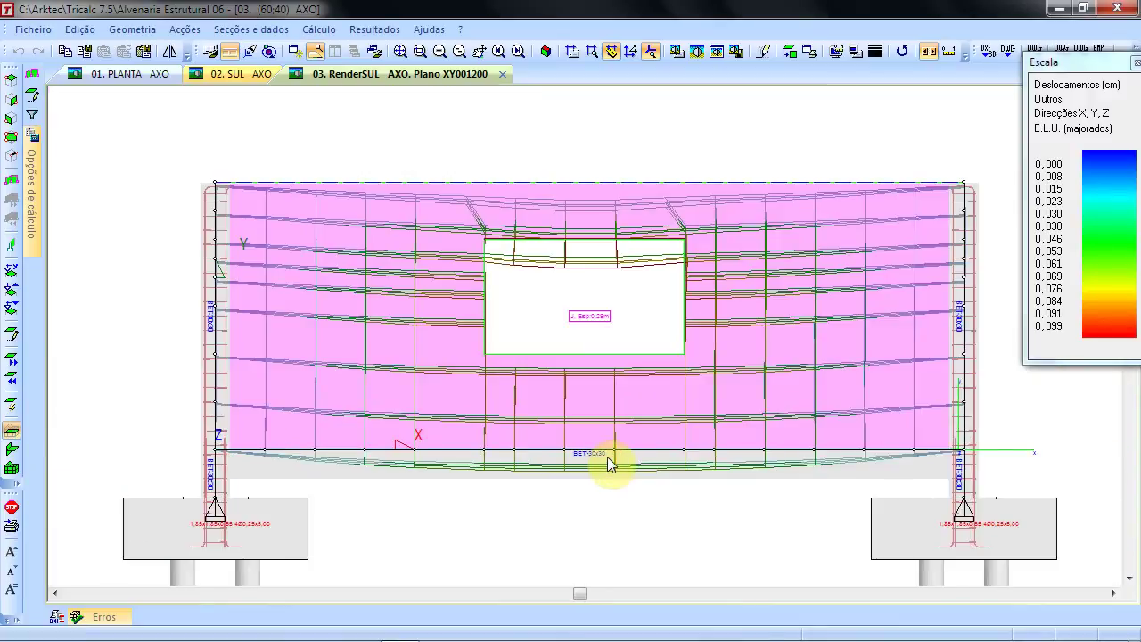
pyautogui.scroll(1, 608, 456)
pyautogui.scroll(-1, 626, 456)
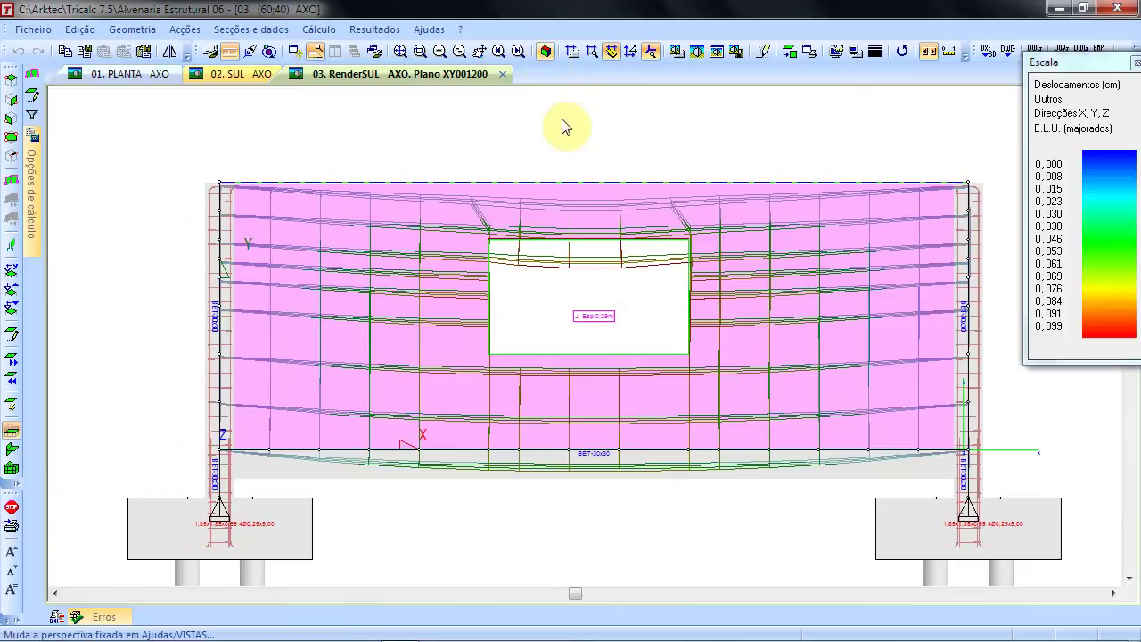
# - Draw the isovalue graph of the wall's finite element stresses for Normal X and inspect the zone above the window
pyautogui.click(374, 30)
pyautogui.moveTo(421, 98)
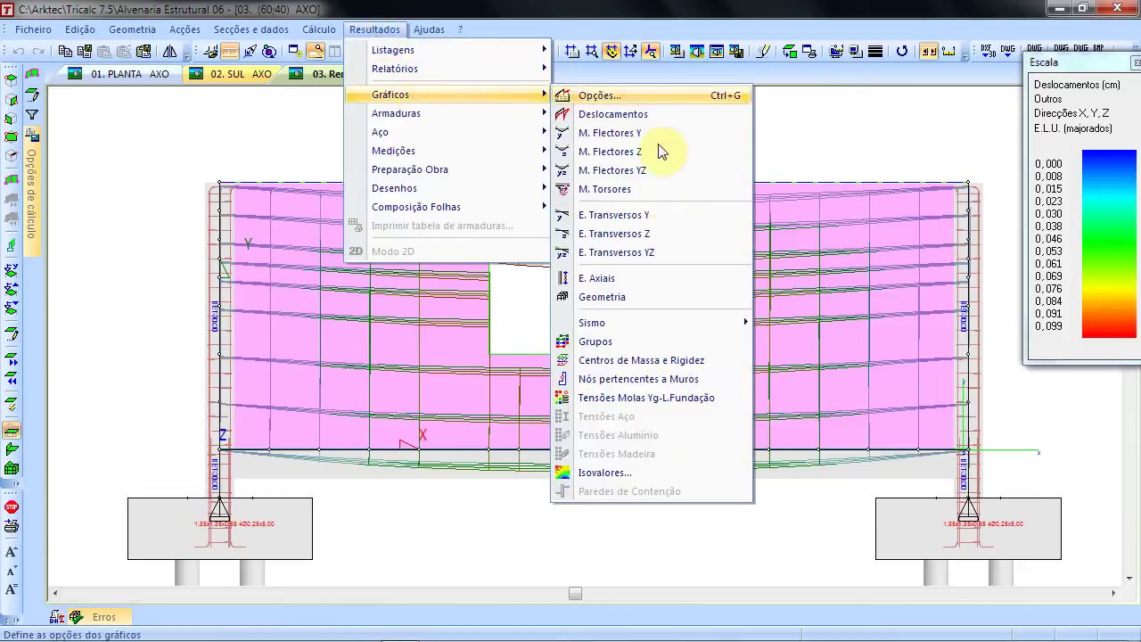
pyautogui.click(641, 469)
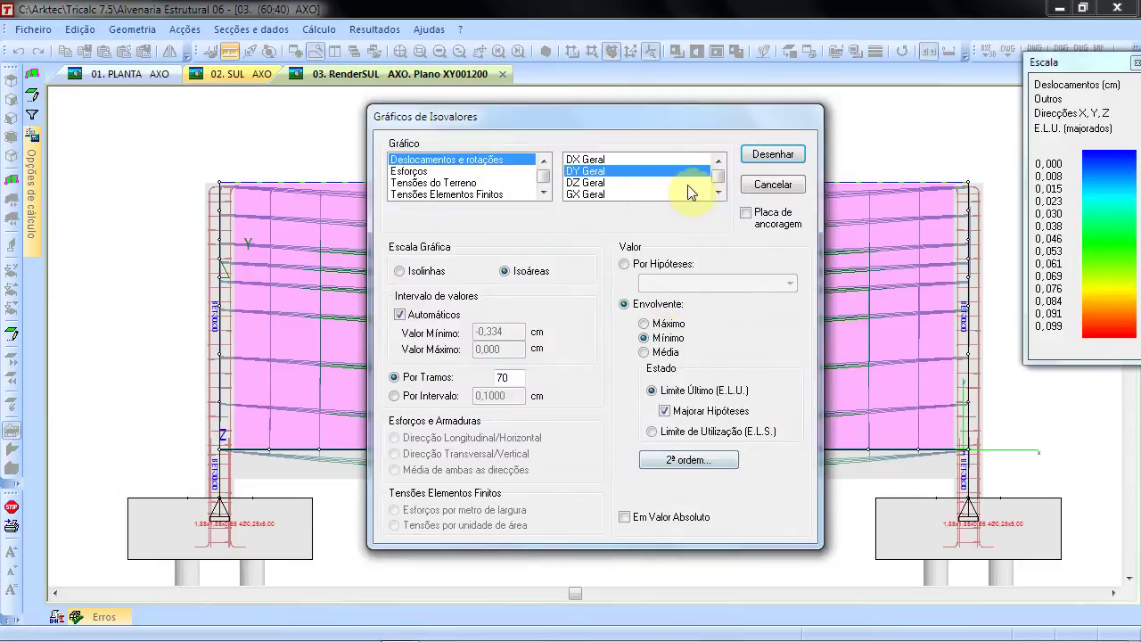
pyautogui.click(471, 193)
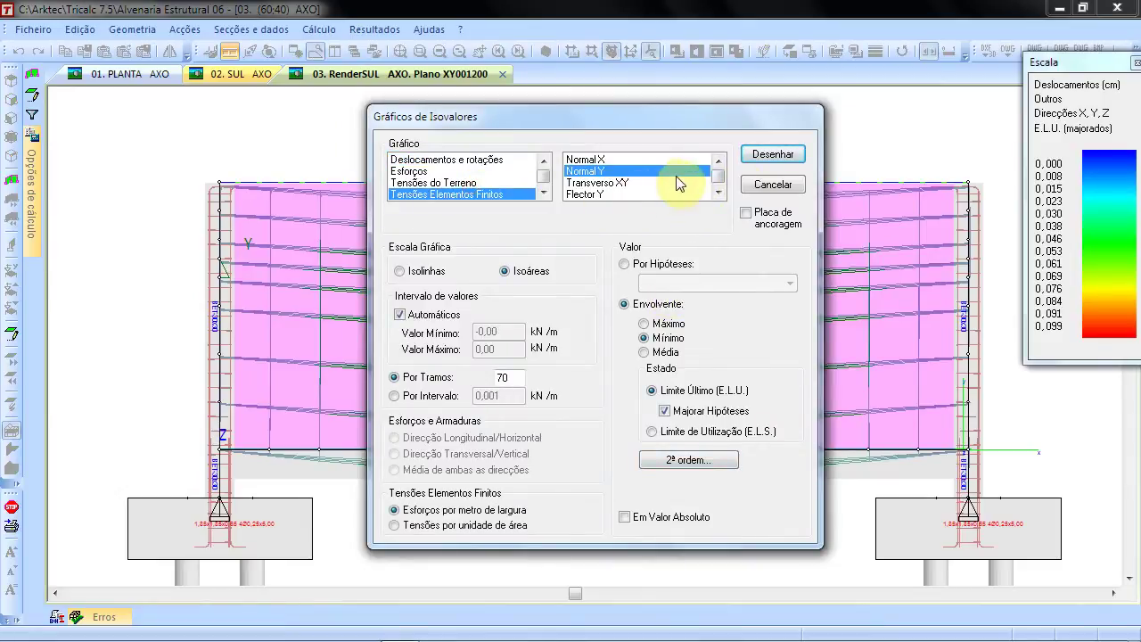
pyautogui.click(658, 159)
pyautogui.click(768, 156)
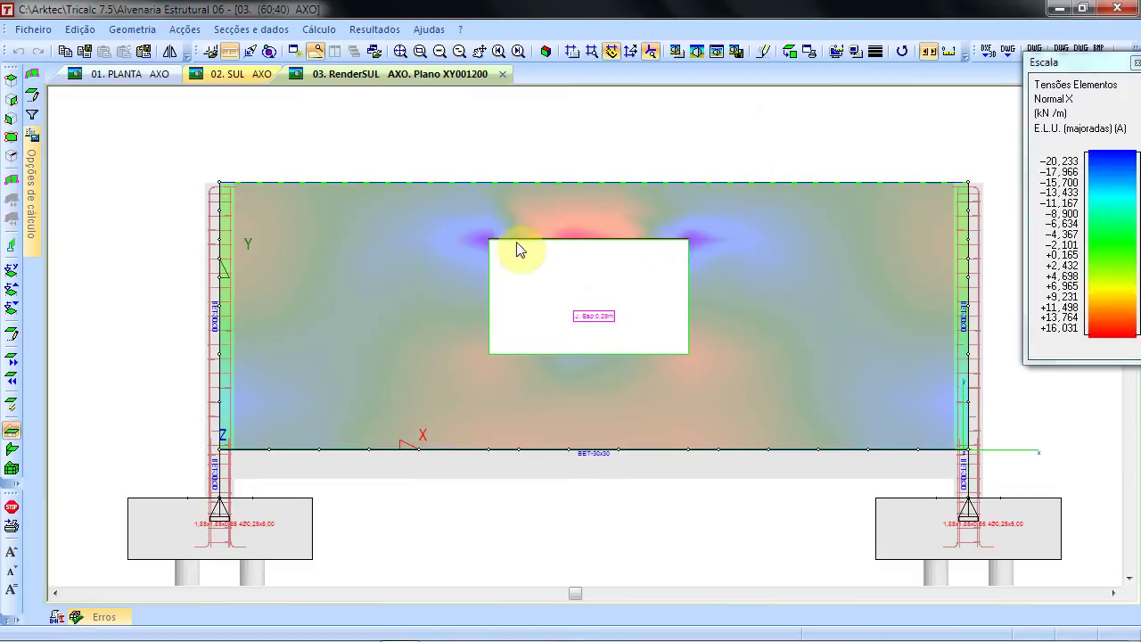
pyautogui.click(679, 229)
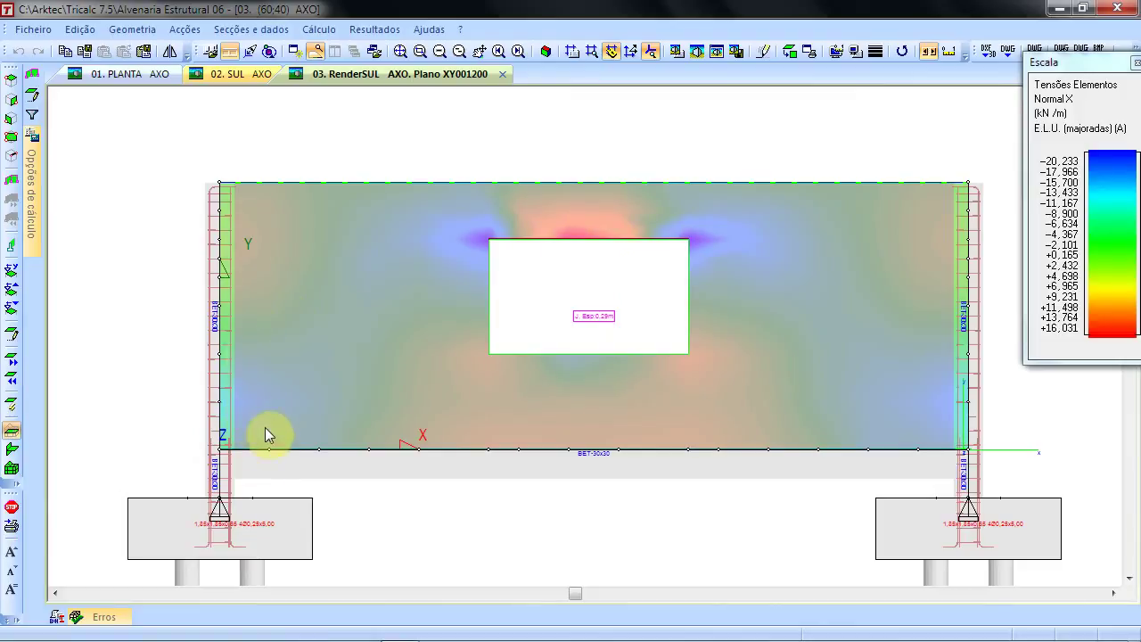
# - Draw the isovalue graph of the wall's finite element stresses for Normal Y
pyautogui.click(392, 29)
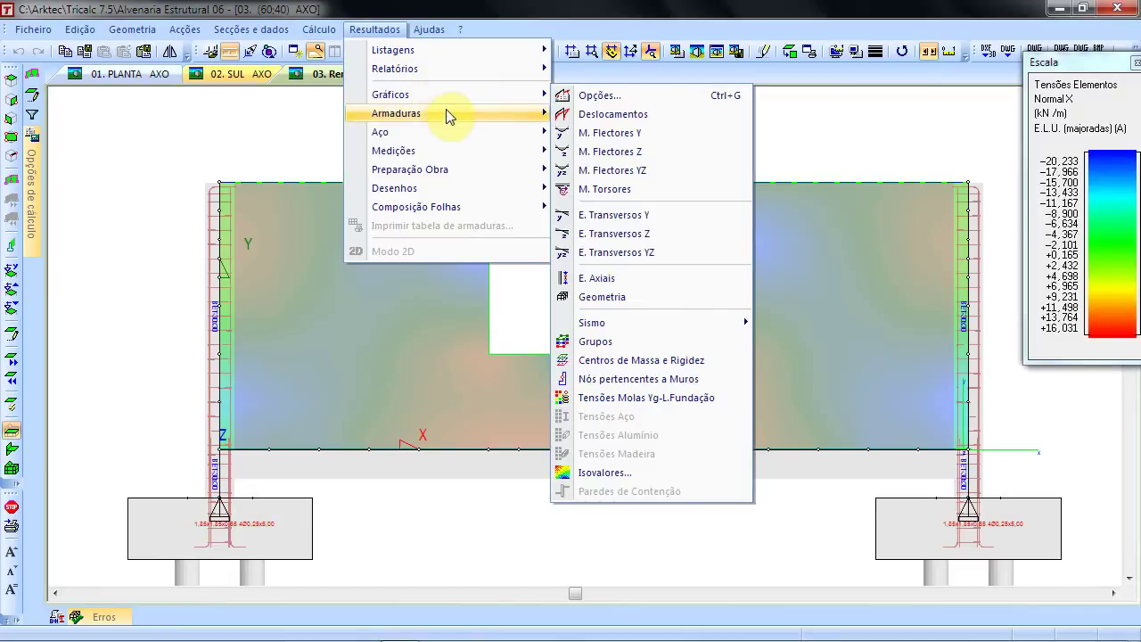
pyautogui.moveTo(444, 68)
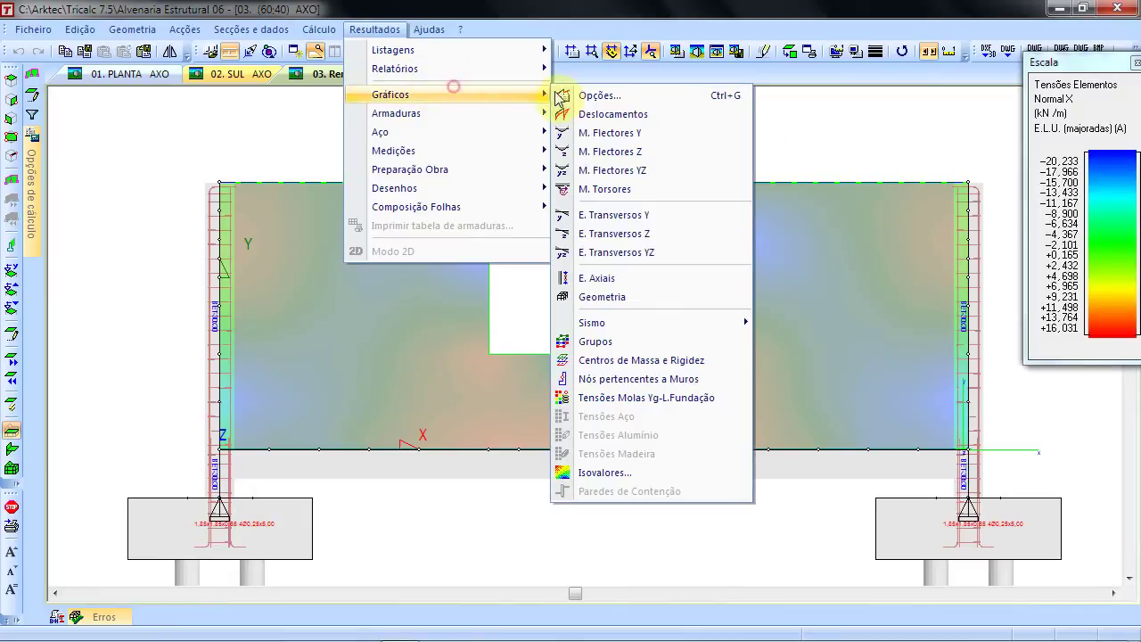
pyautogui.click(642, 474)
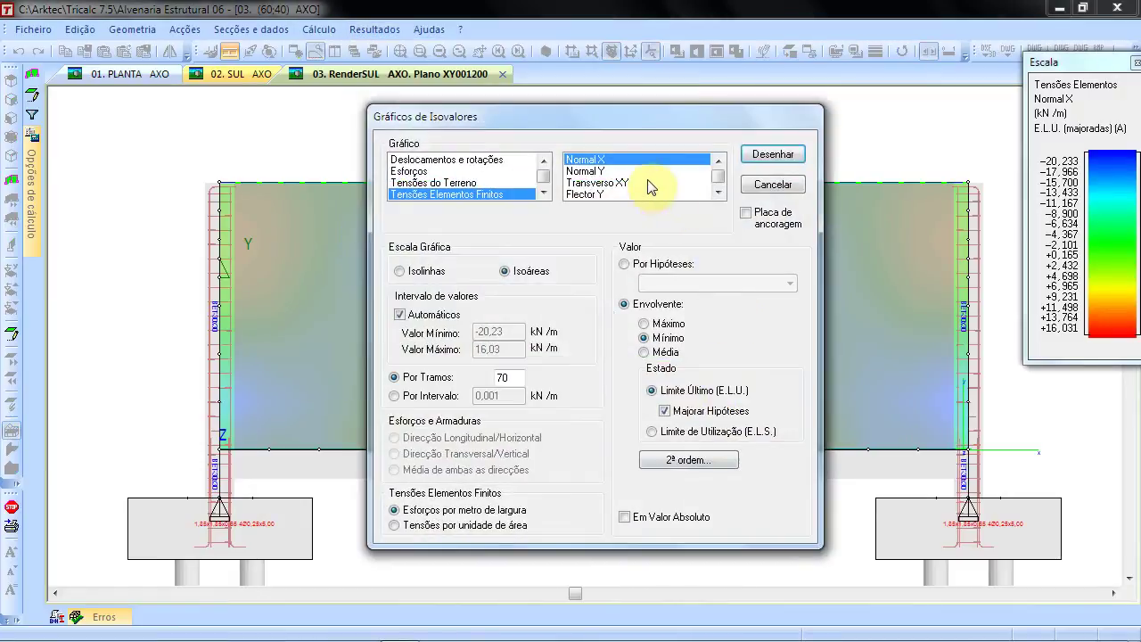
pyautogui.click(650, 170)
pyautogui.click(767, 154)
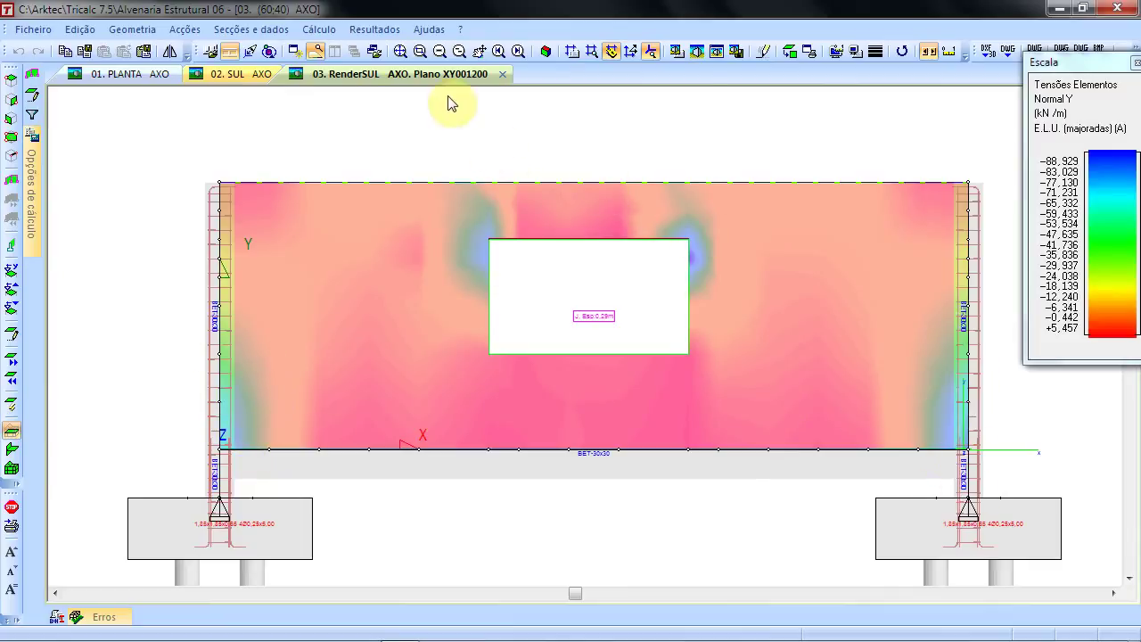
# - Draw the isovalue graph of the wall's finite element stresses for Flector Y
pyautogui.click(374, 30)
pyautogui.moveTo(387, 94)
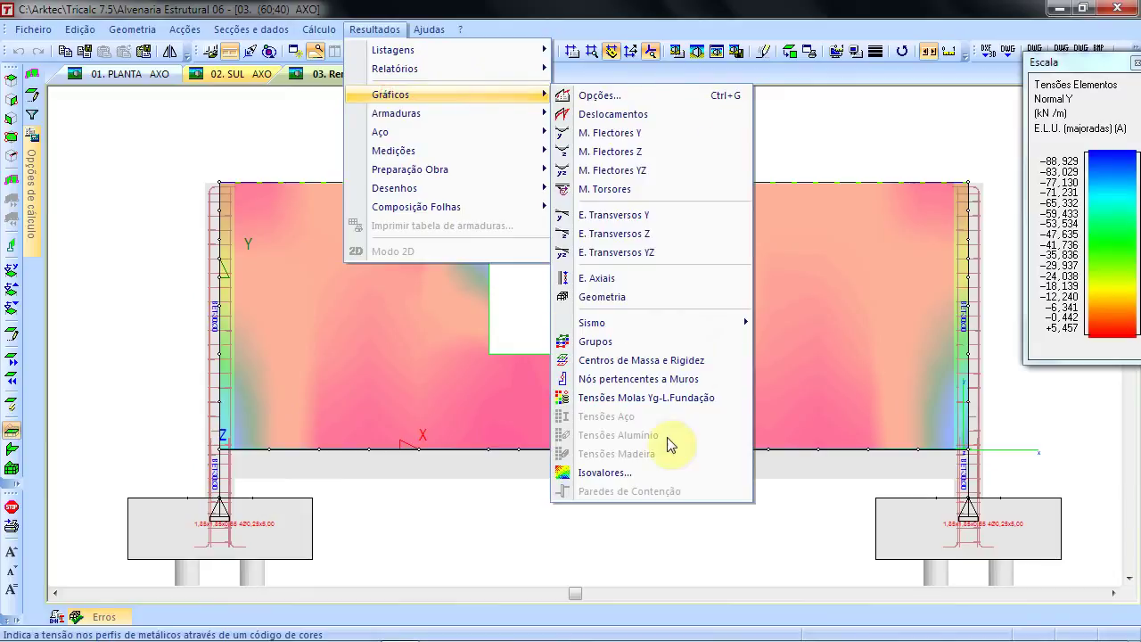
pyautogui.click(657, 471)
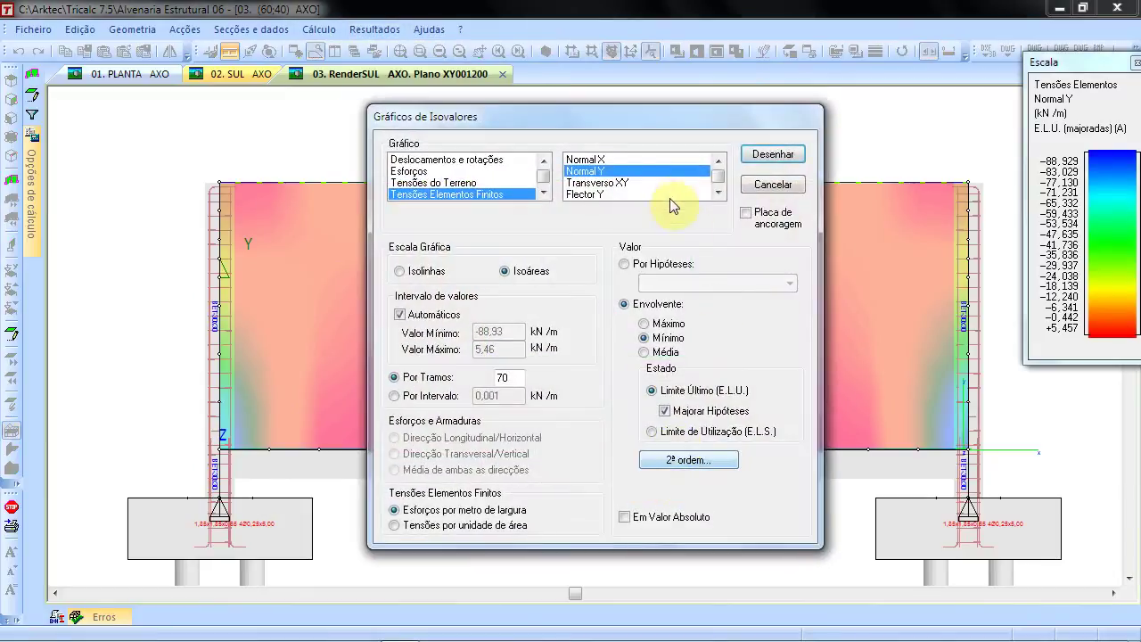
pyautogui.click(657, 193)
pyautogui.click(772, 154)
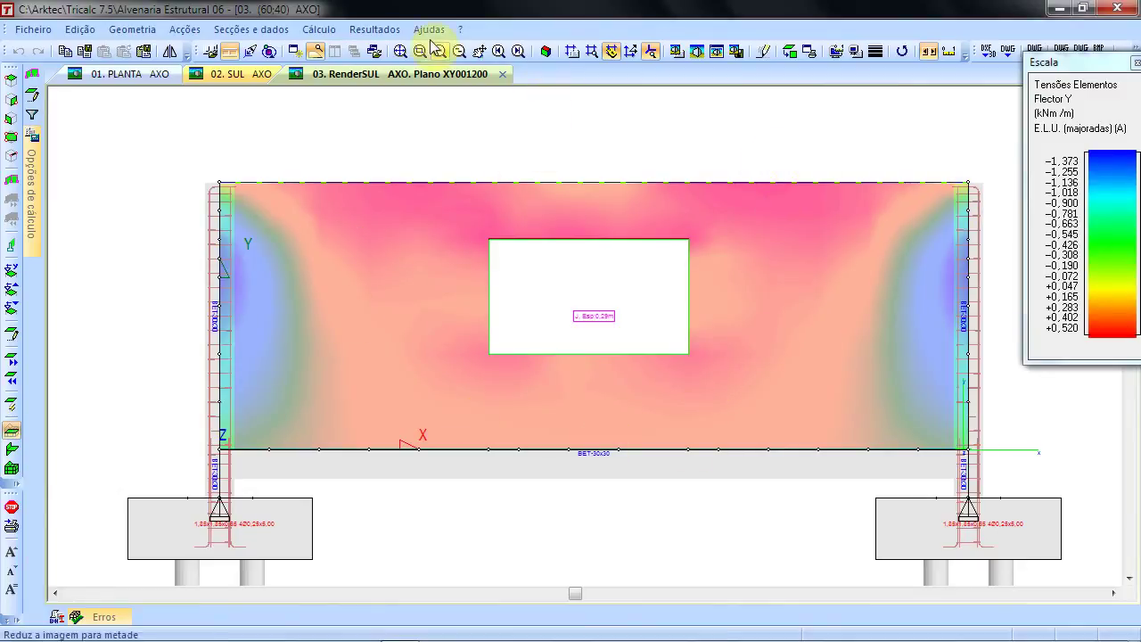
# - Draw the isovalue graph of the wall's finite element stresses for Flector X
pyautogui.click(375, 29)
pyautogui.moveTo(413, 95)
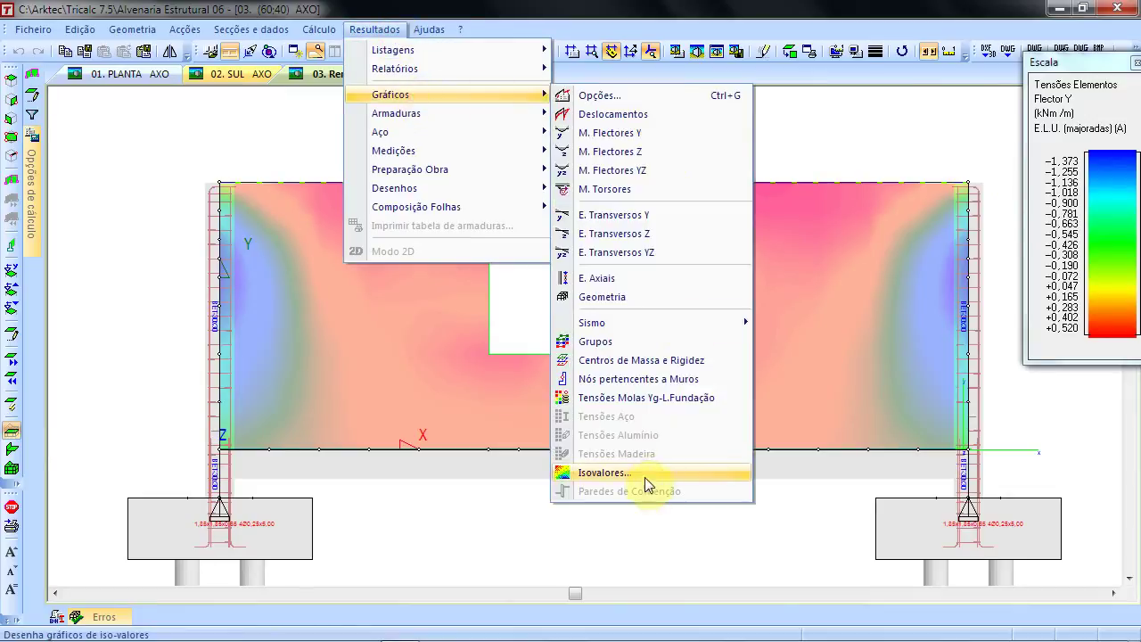
pyautogui.click(615, 473)
pyautogui.click(718, 193)
pyautogui.click(664, 193)
pyautogui.click(772, 156)
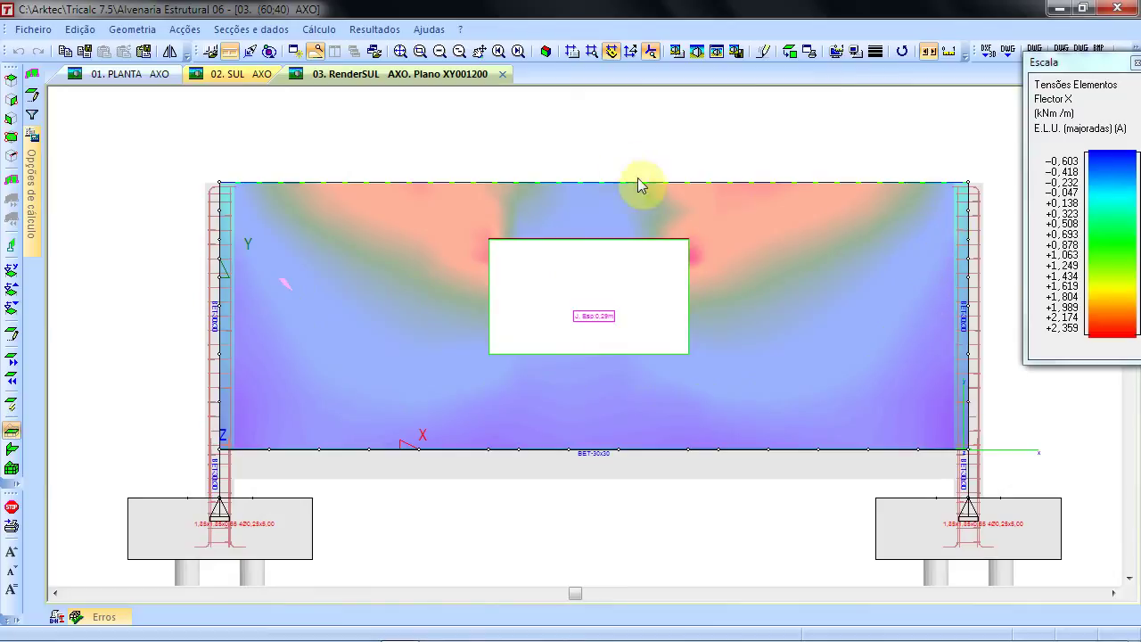
# - View the wall's Flector X isovalues in a 3D axonometric view at 60;25, with the wall and its pile caps fitted in view
pyautogui.click(545, 52)
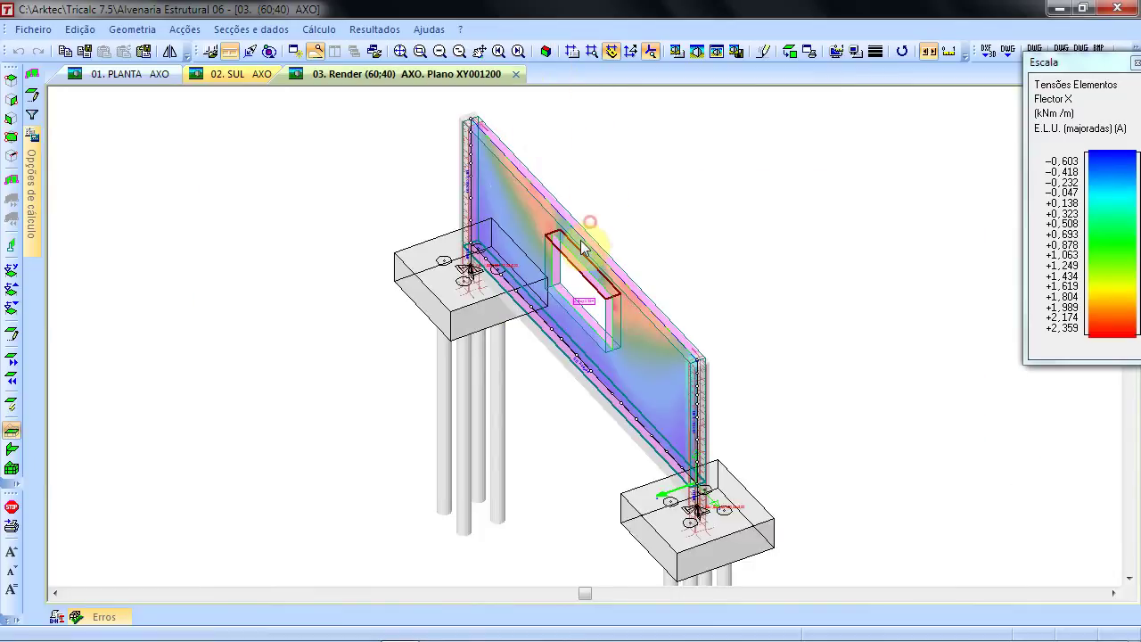
pyautogui.scroll(4, 584, 246)
pyautogui.scroll(-3, 586, 248)
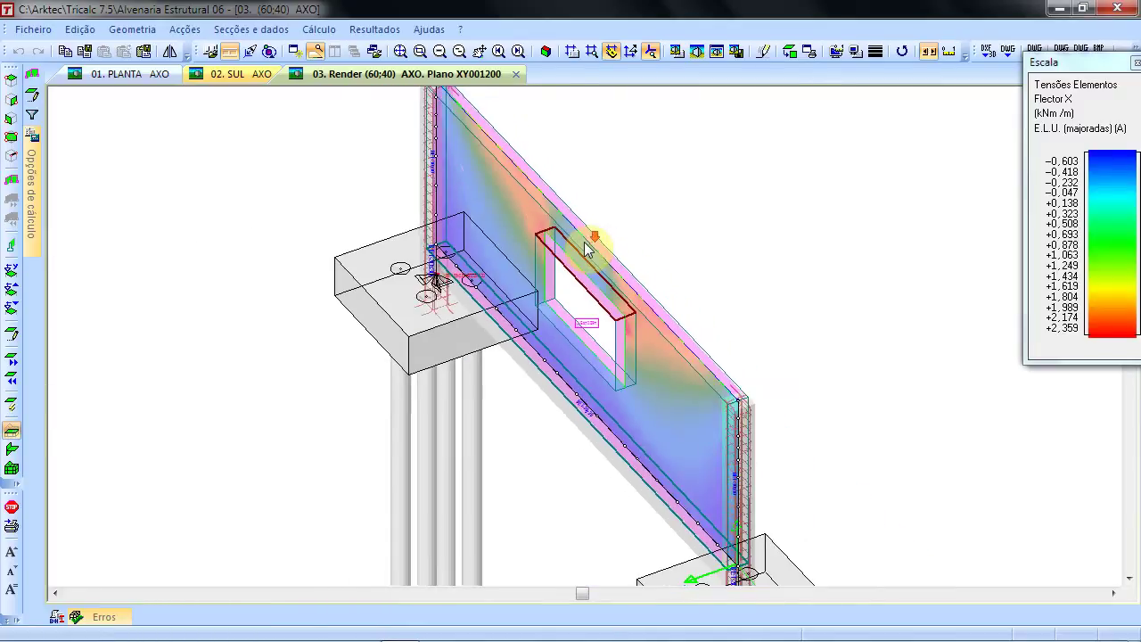
pyautogui.scroll(-2, 589, 248)
pyautogui.scroll(1, 587, 249)
pyautogui.keyDown('ctrl'); pyautogui.scroll(-3, 591, 232); pyautogui.keyUp('ctrl')
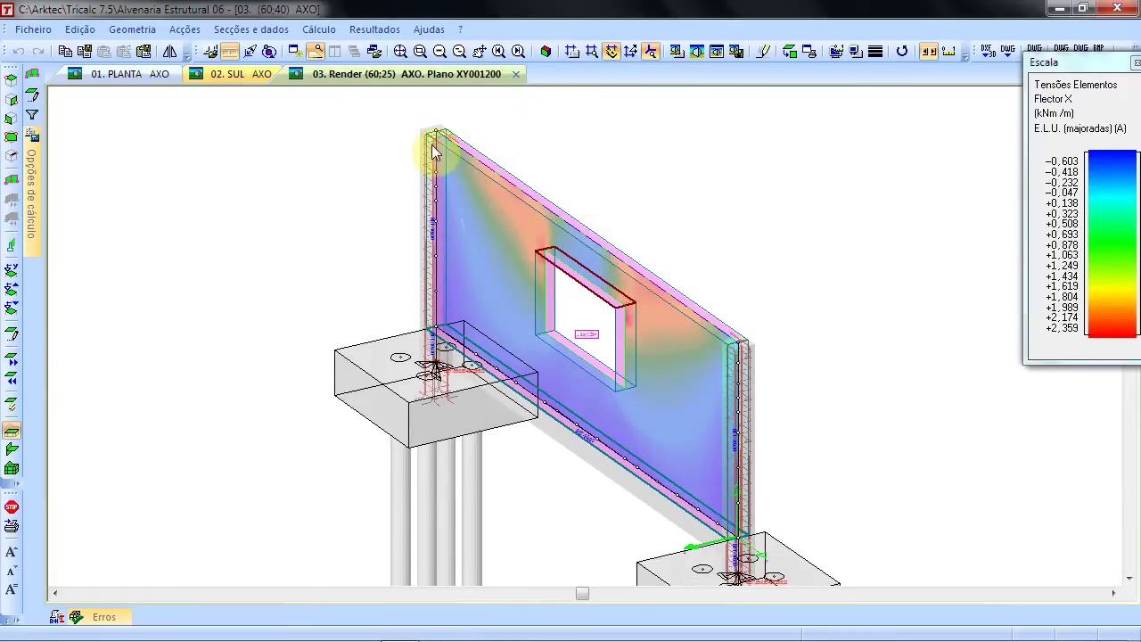
pyautogui.click(400, 51)
# - Open the 2D construction drawing of plane XY001200 and examine the wall's block courses and reinforcement around the window
pyautogui.click(375, 30)
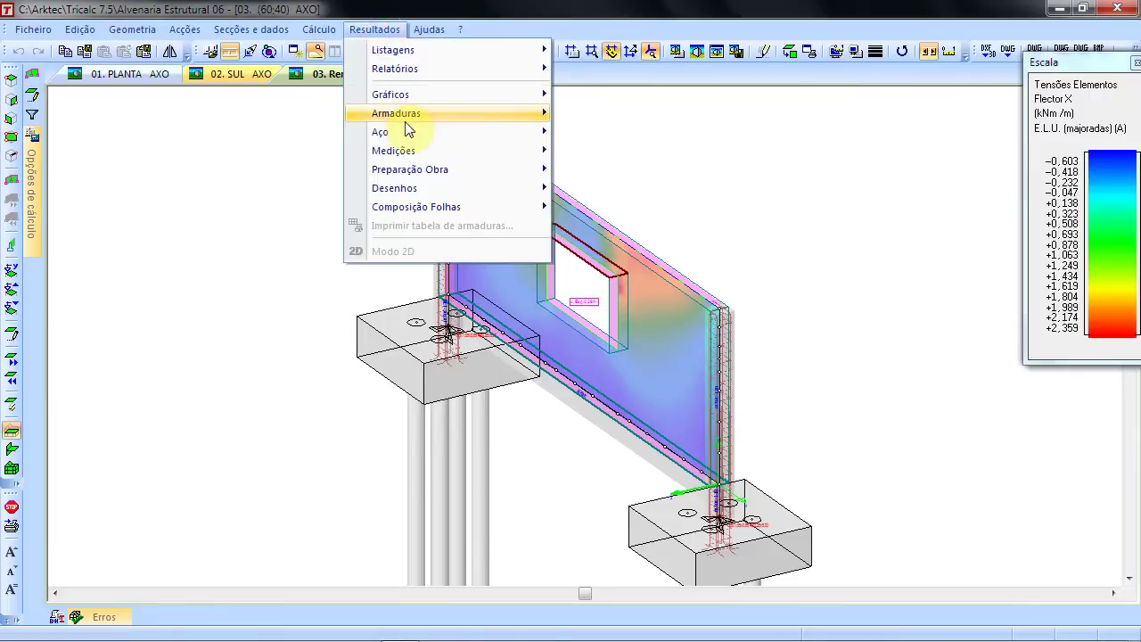
pyautogui.moveTo(430, 190)
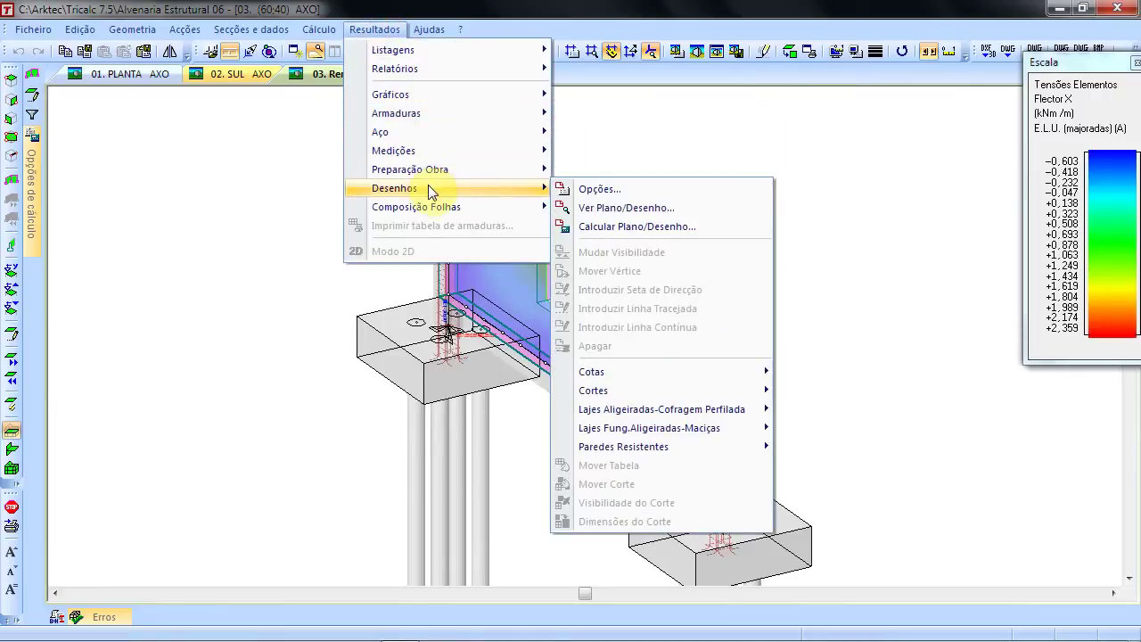
pyautogui.click(661, 212)
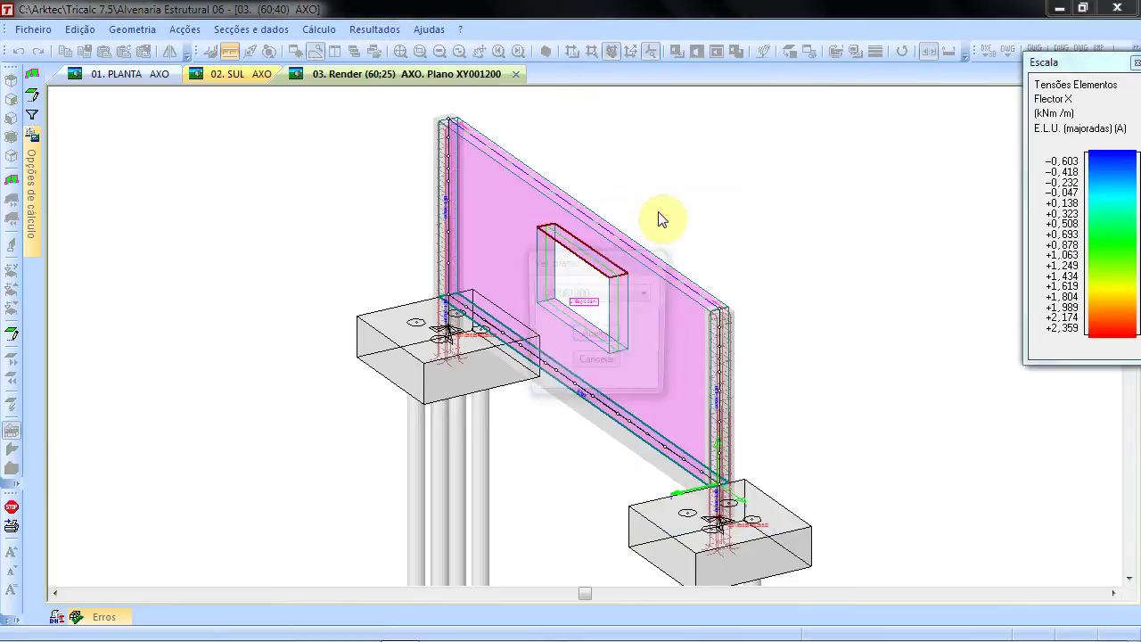
pyautogui.click(595, 344)
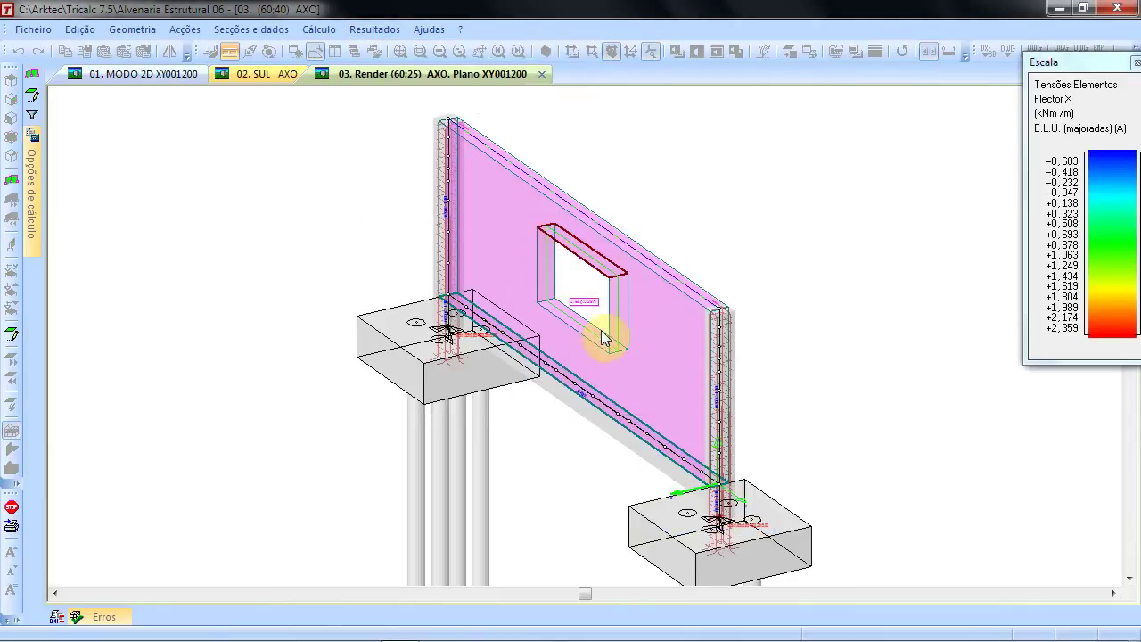
pyautogui.scroll(1, 484, 340)
pyautogui.moveTo(486, 349)
pyautogui.mouseDown(button='middle')
pyautogui.moveTo(487, 317)
pyautogui.moveTo(428, 229)
pyautogui.mouseUp(button='middle')
pyautogui.scroll(1, 402, 342)
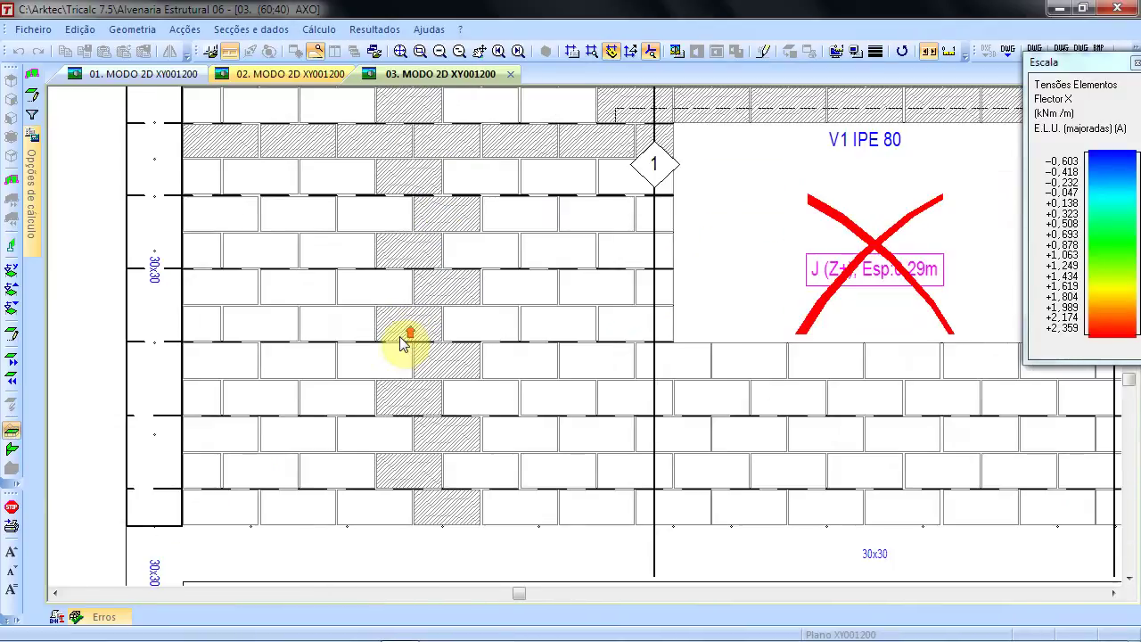
pyautogui.scroll(1, 404, 344)
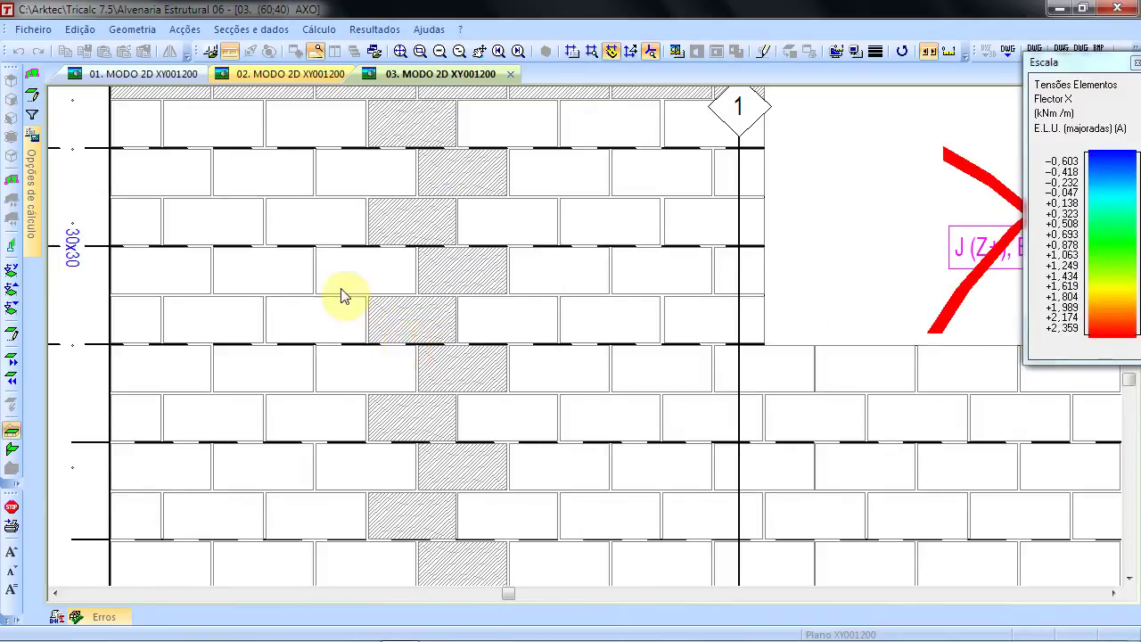
pyautogui.scroll(-2, 546, 280)
pyautogui.scroll(-2, 550, 292)
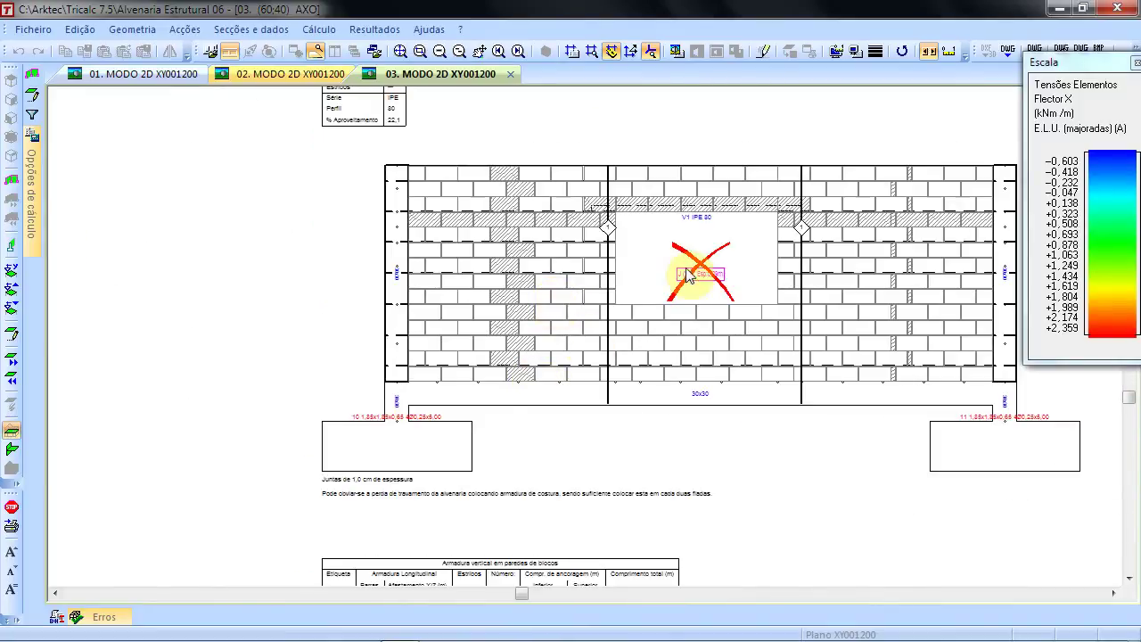
pyautogui.moveTo(705, 279); pyautogui.dragTo(644, 328, button='middle')
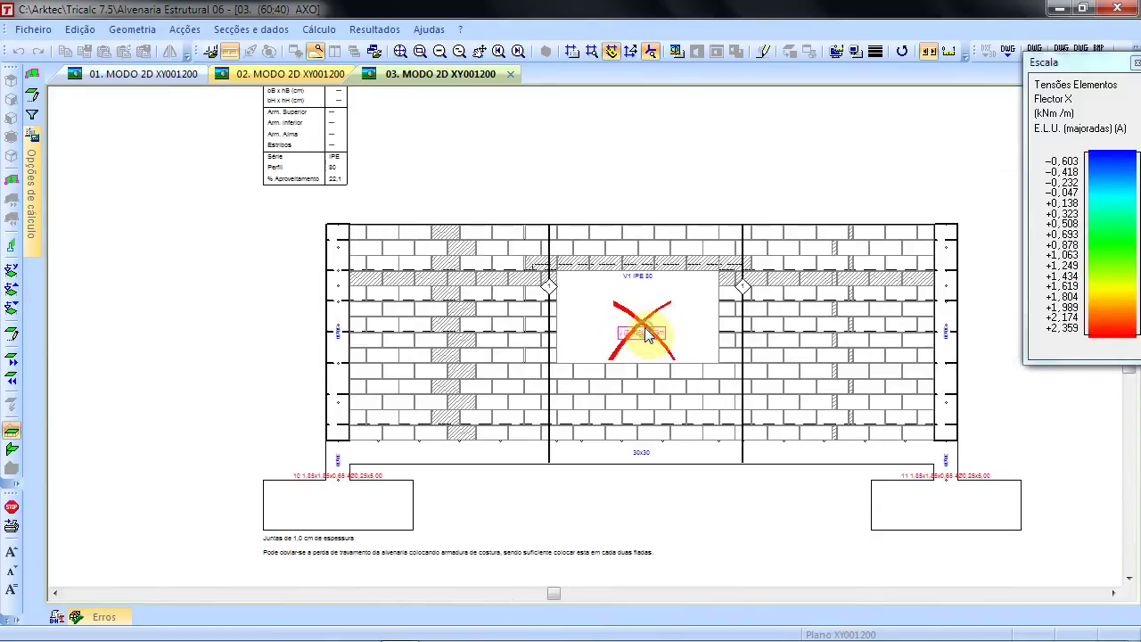
# - Open the 2D drawing of horizontal plane 0 and examine the plan layout of the wall blocks
pyautogui.rightClick(646, 157)
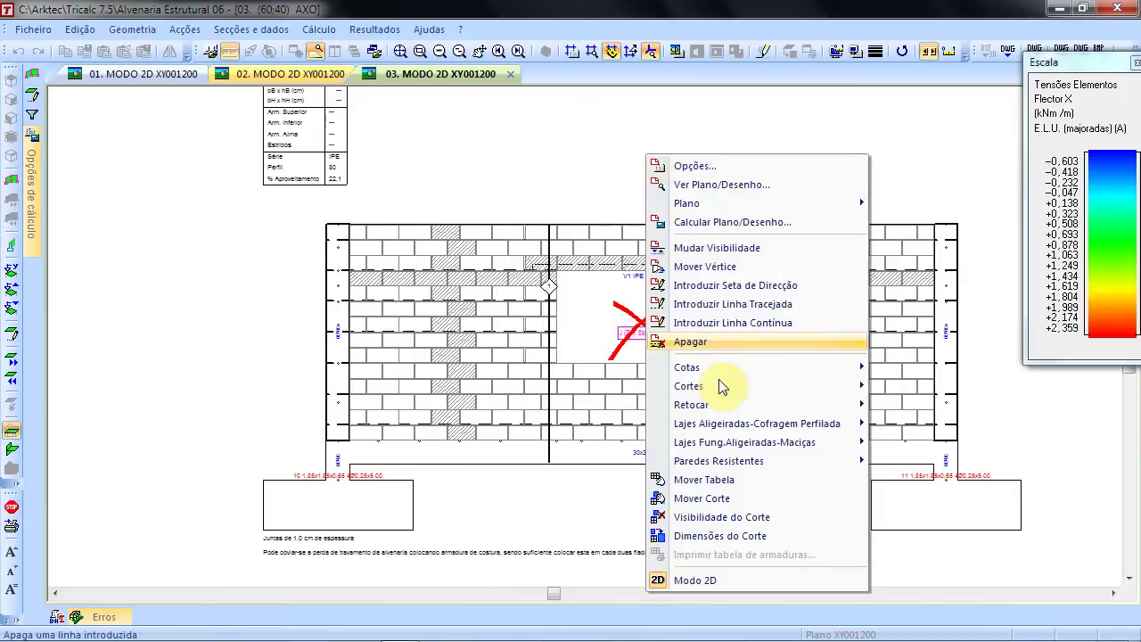
pyautogui.click(743, 187)
pyautogui.click(607, 295)
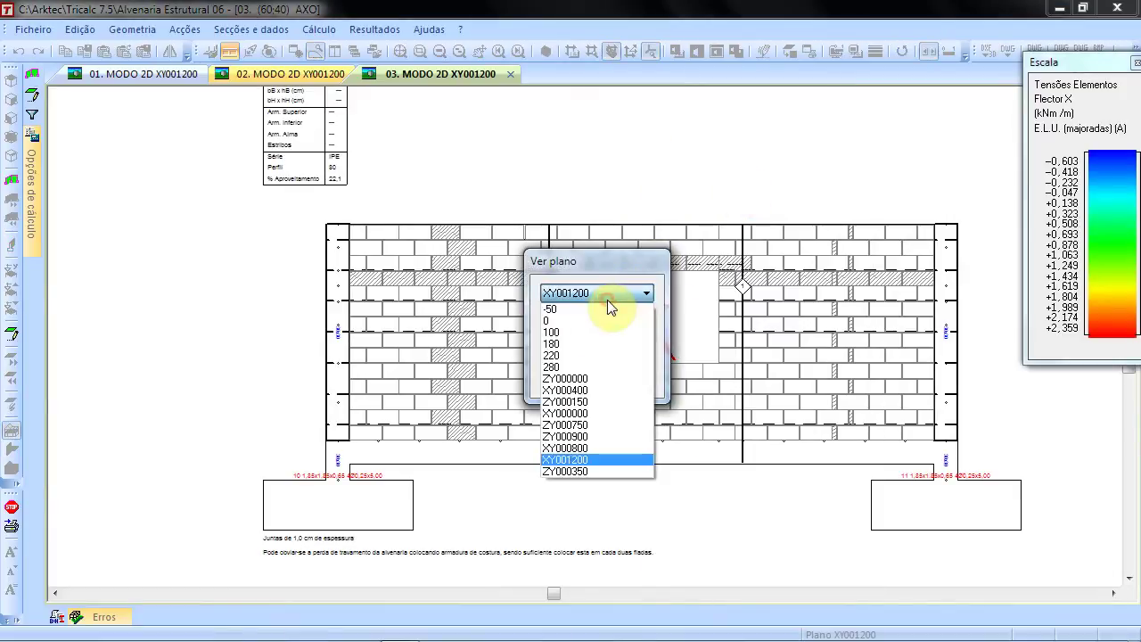
pyautogui.click(592, 310)
pyautogui.click(603, 299)
pyautogui.click(596, 323)
pyautogui.click(597, 337)
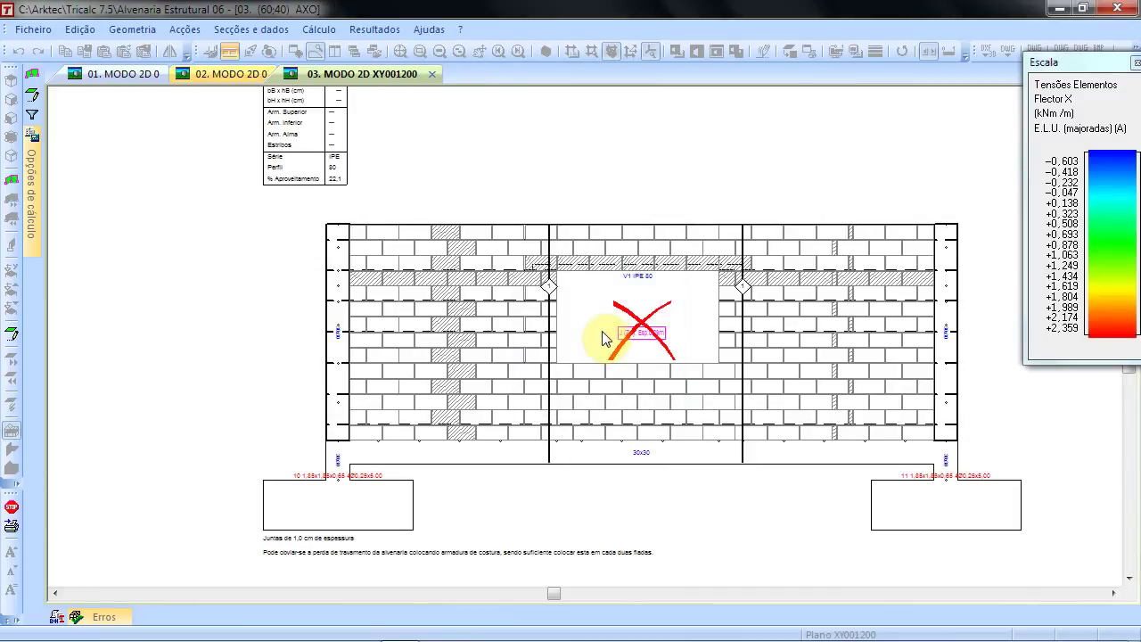
pyautogui.scroll(6, 457, 329)
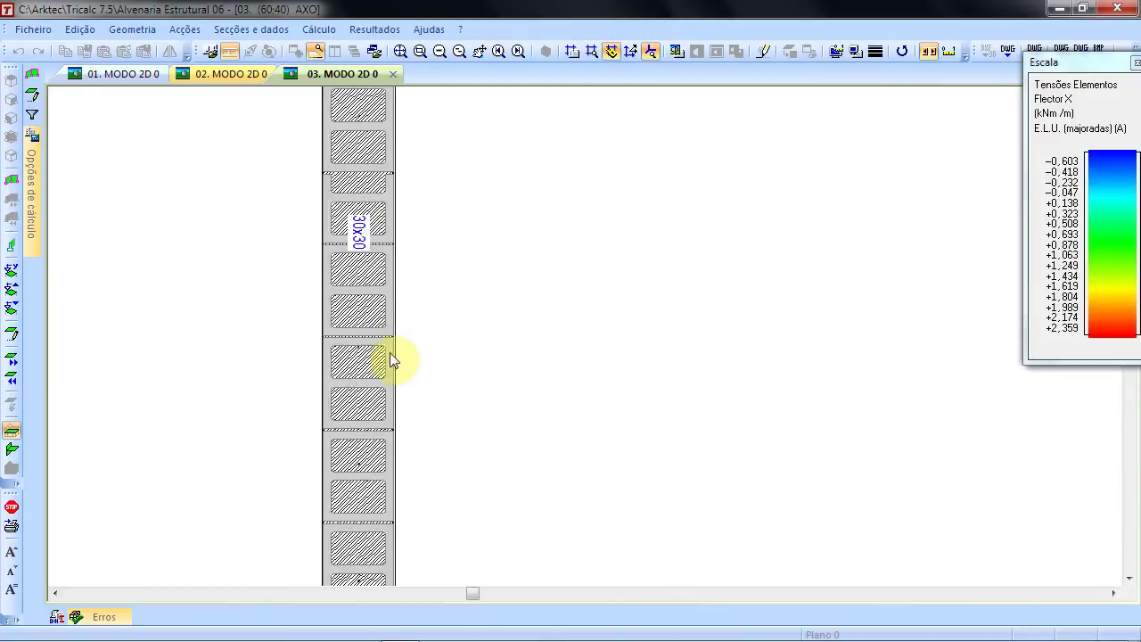
pyautogui.scroll(-1, 401, 205)
pyautogui.scroll(2, 401, 204)
pyautogui.scroll(-4, 402, 204)
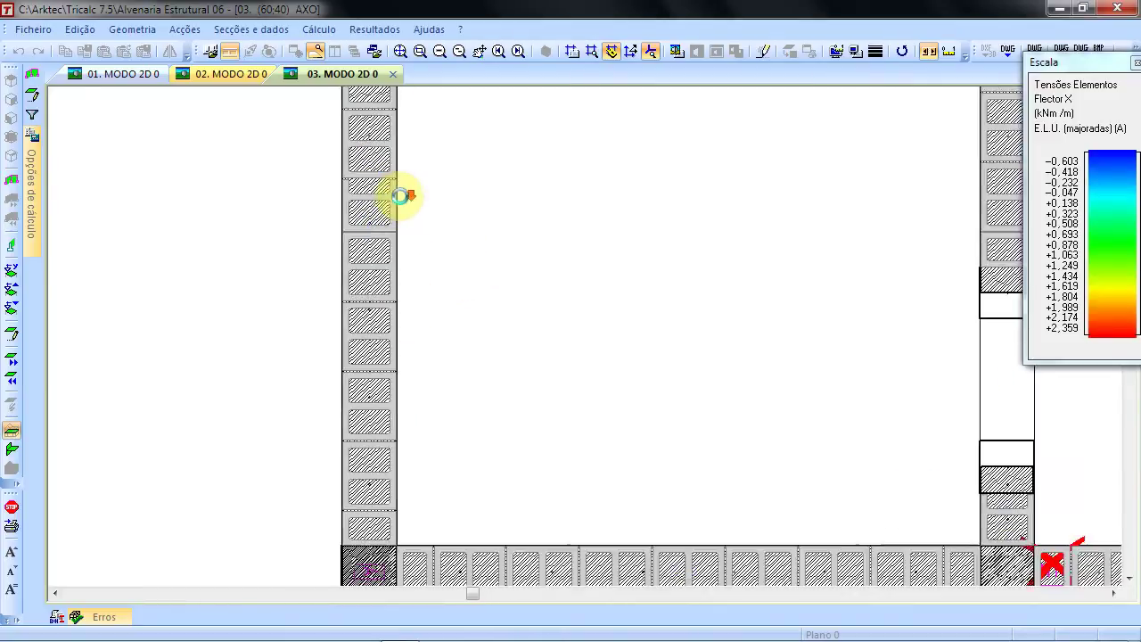
pyautogui.moveTo(444, 196); pyautogui.dragTo(461, 247, button='middle')
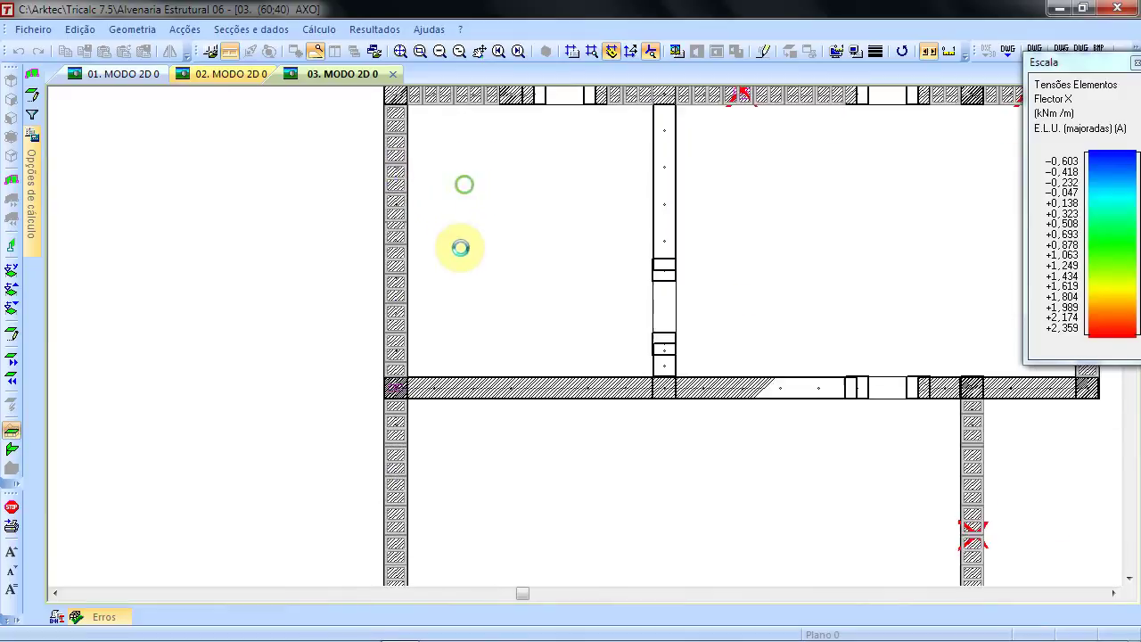
# - Leave the 2D drawing mode and return to the structural model's plan view of plane 0
pyautogui.rightClick(492, 211)
pyautogui.click(560, 426)
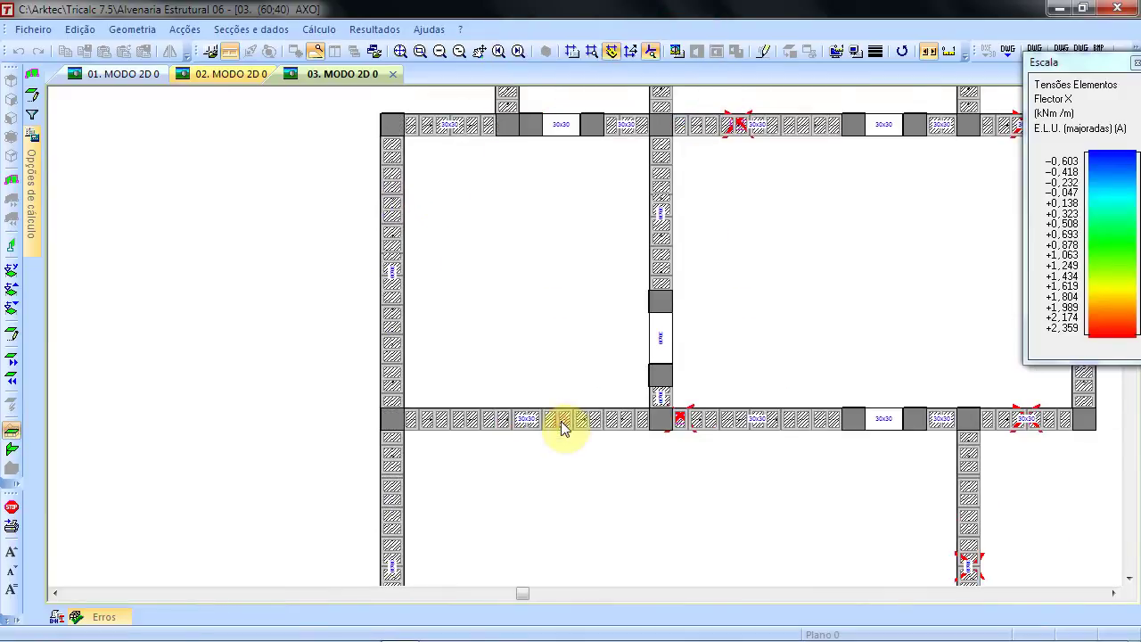
pyautogui.click(375, 29)
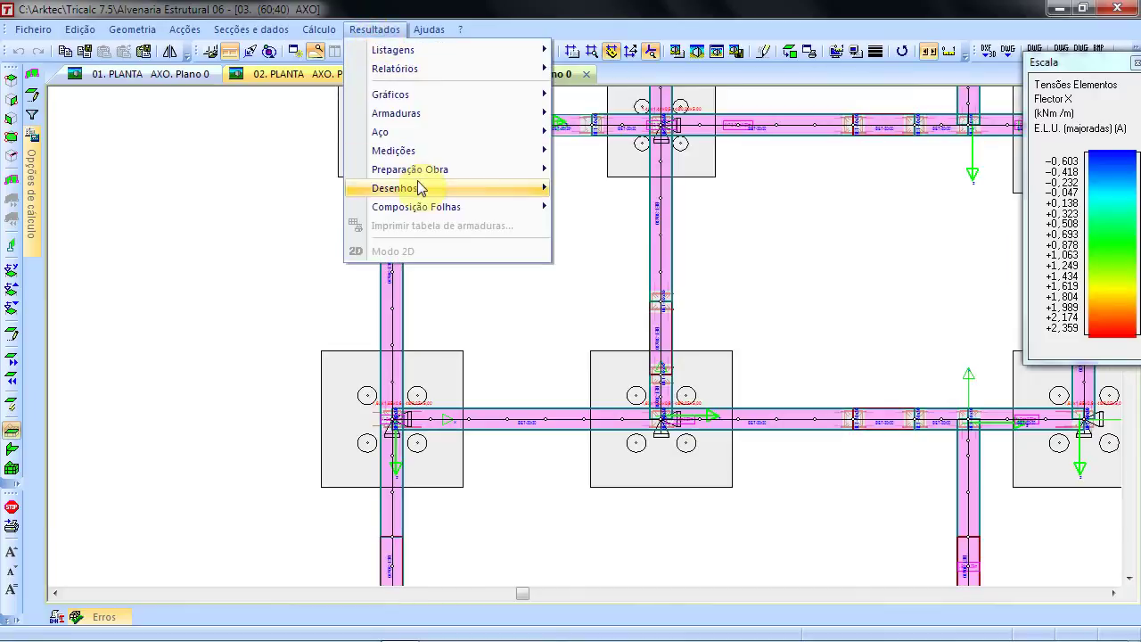
pyautogui.moveTo(422, 194)
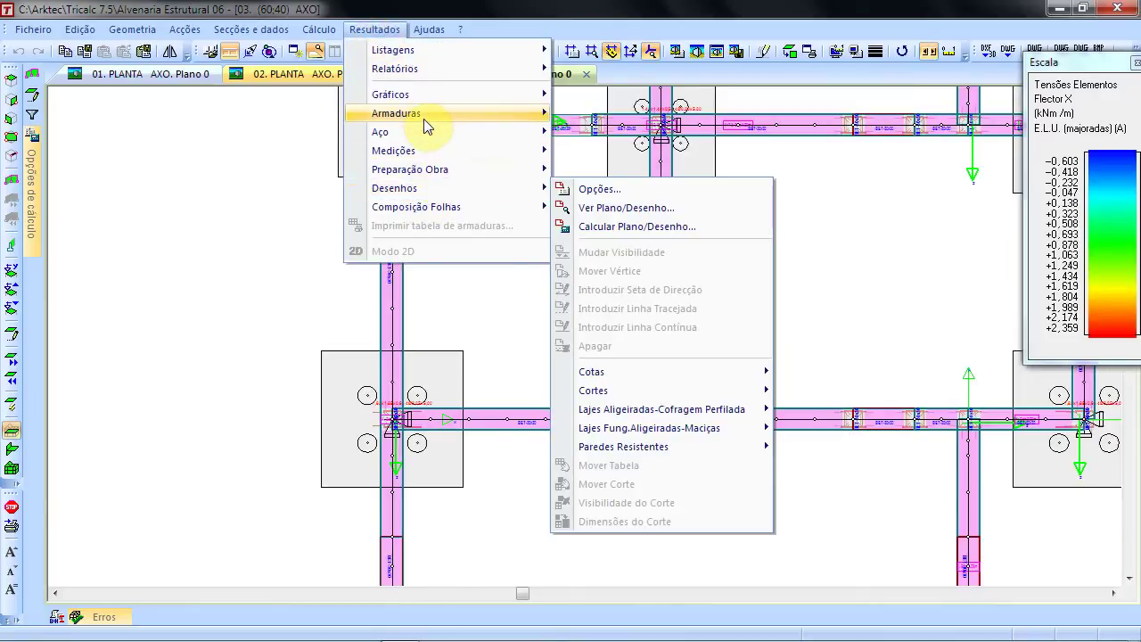
pyautogui.moveTo(426, 117)
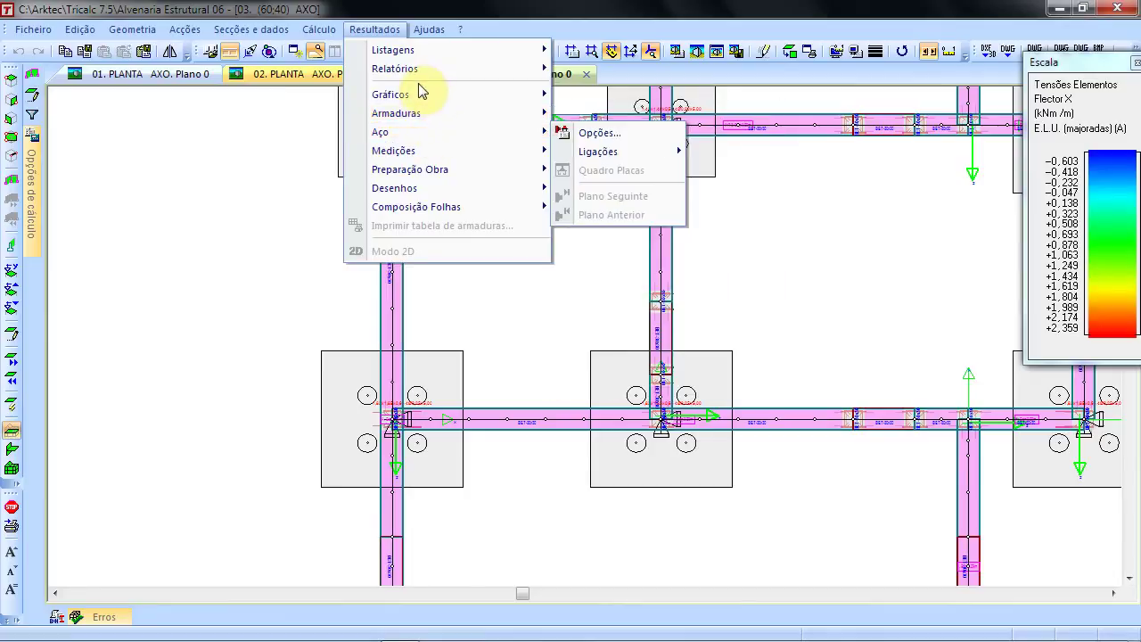
pyautogui.moveTo(432, 152)
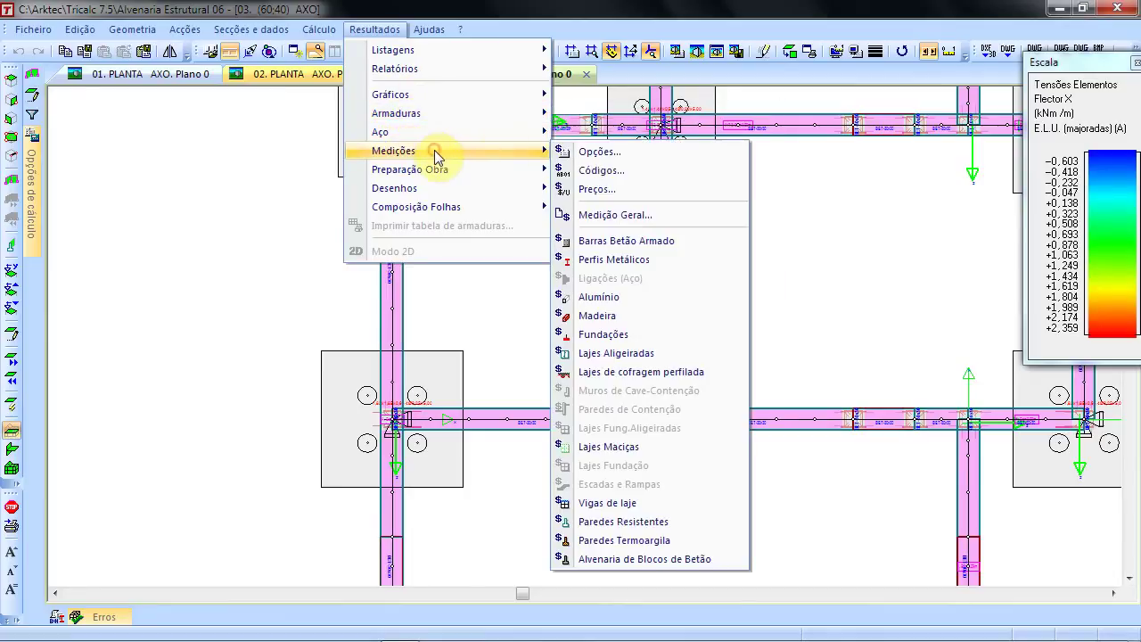
pyautogui.click(855, 350)
# - Examine the masonry house with its walls, footings and piles in the (60;40) 3D perspective
pyautogui.click(544, 54)
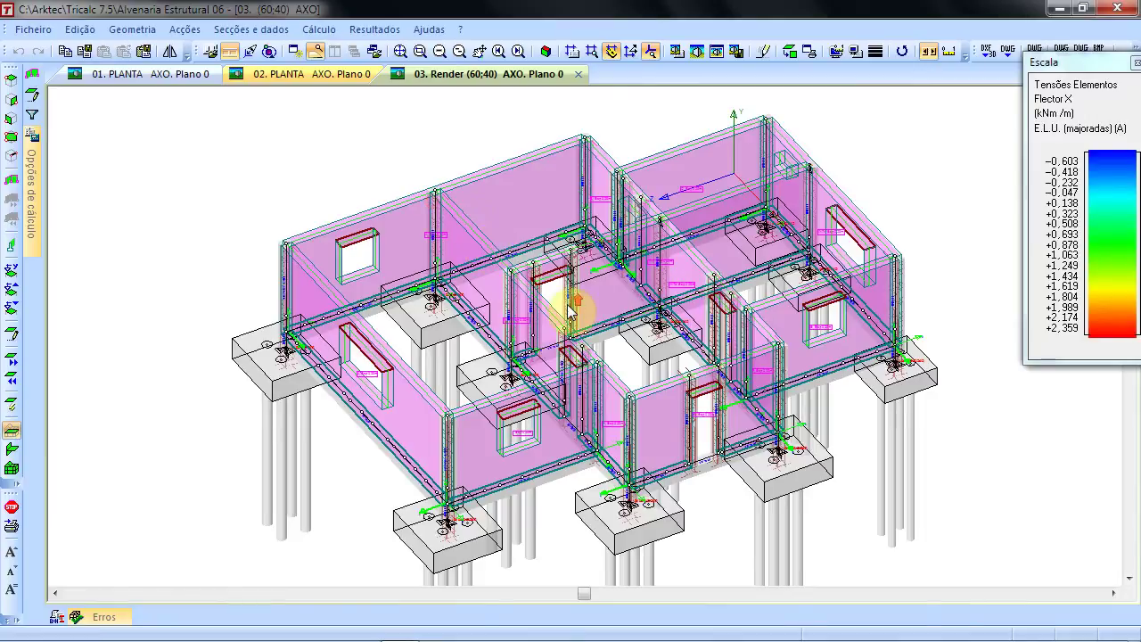
pyautogui.scroll(3, 572, 310)
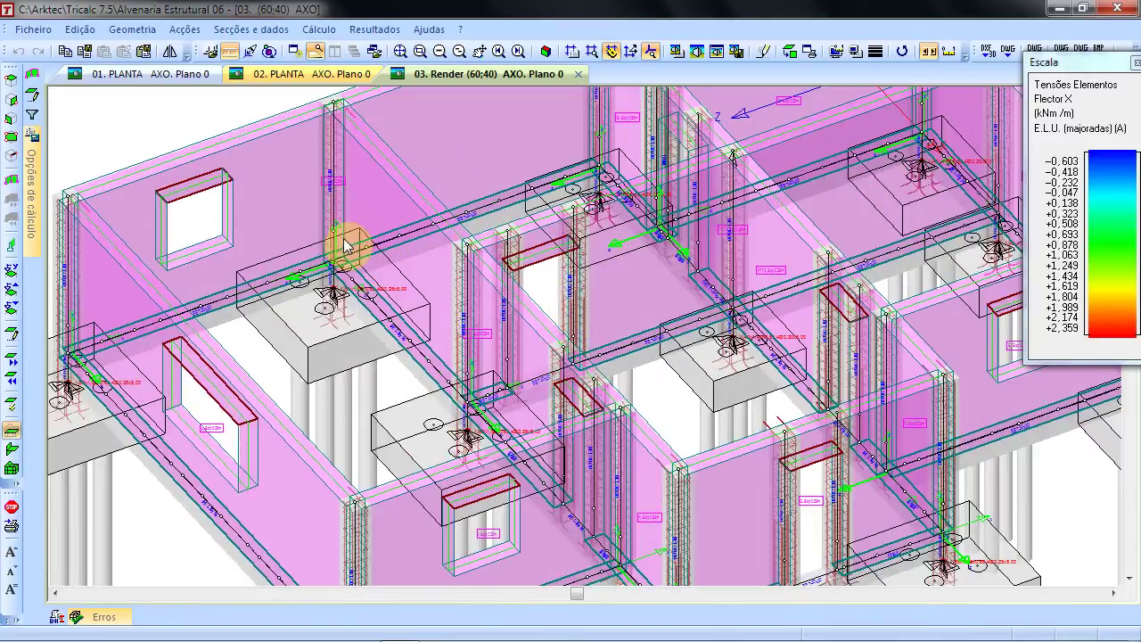
pyautogui.scroll(-5, 346, 250)
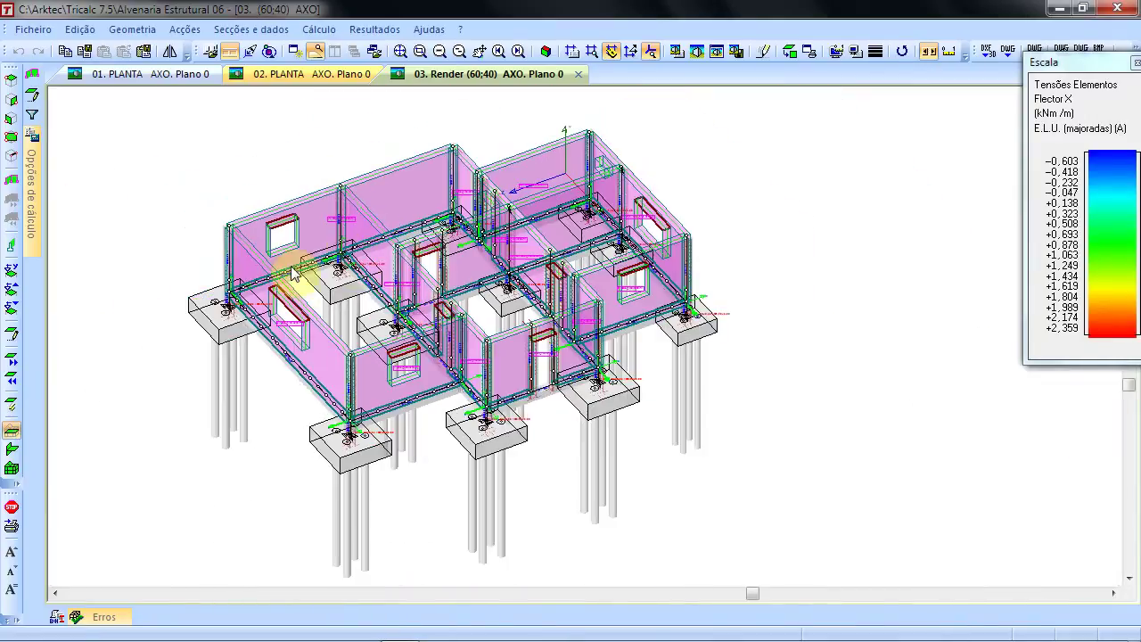
pyautogui.moveTo(417, 262); pyautogui.dragTo(526, 273)
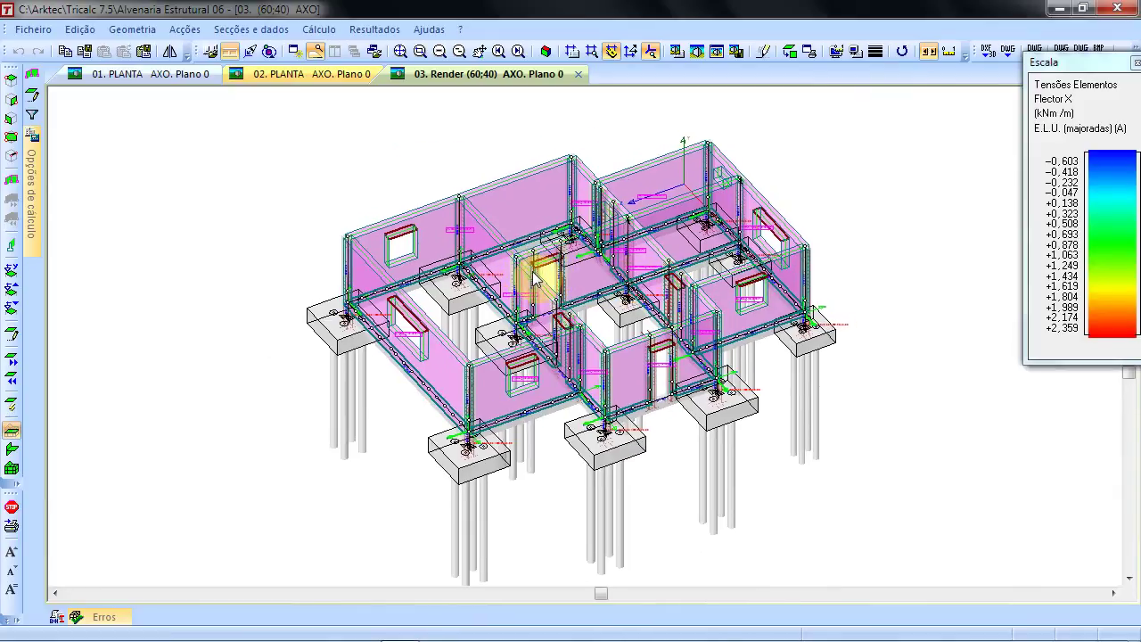
pyautogui.scroll(2, 535, 279)
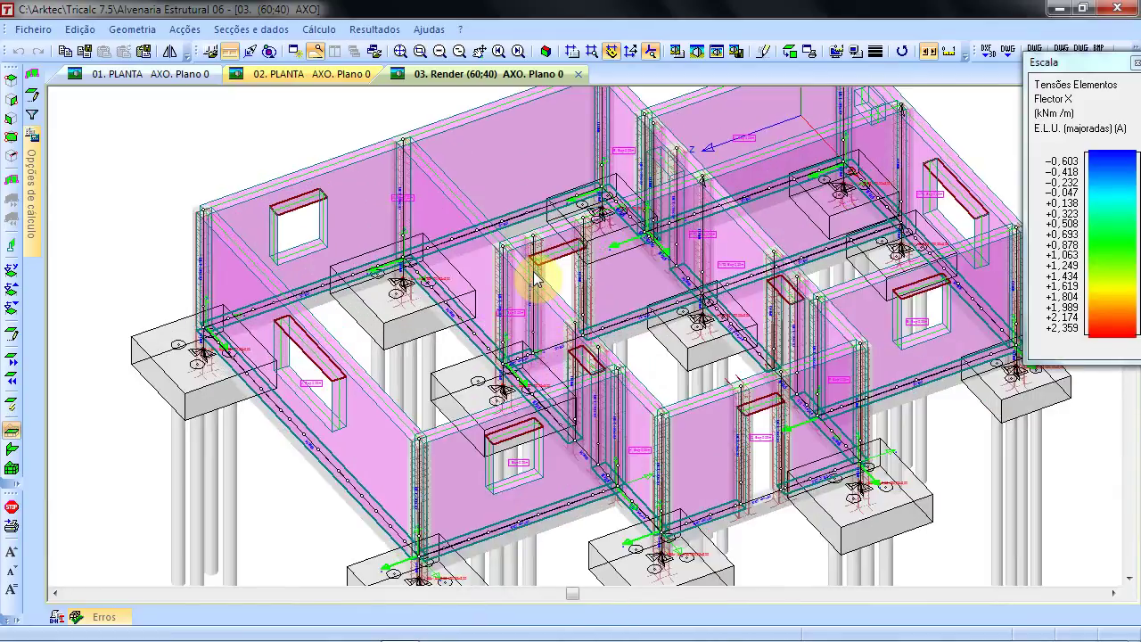
pyautogui.scroll(-1, 535, 274)
# - Create a new structure named Alvenaria 07 in C:\Arktec\Tricalc 7.5 with millimetre node coordinate precision
pyautogui.click(33, 29)
pyautogui.click(55, 50)
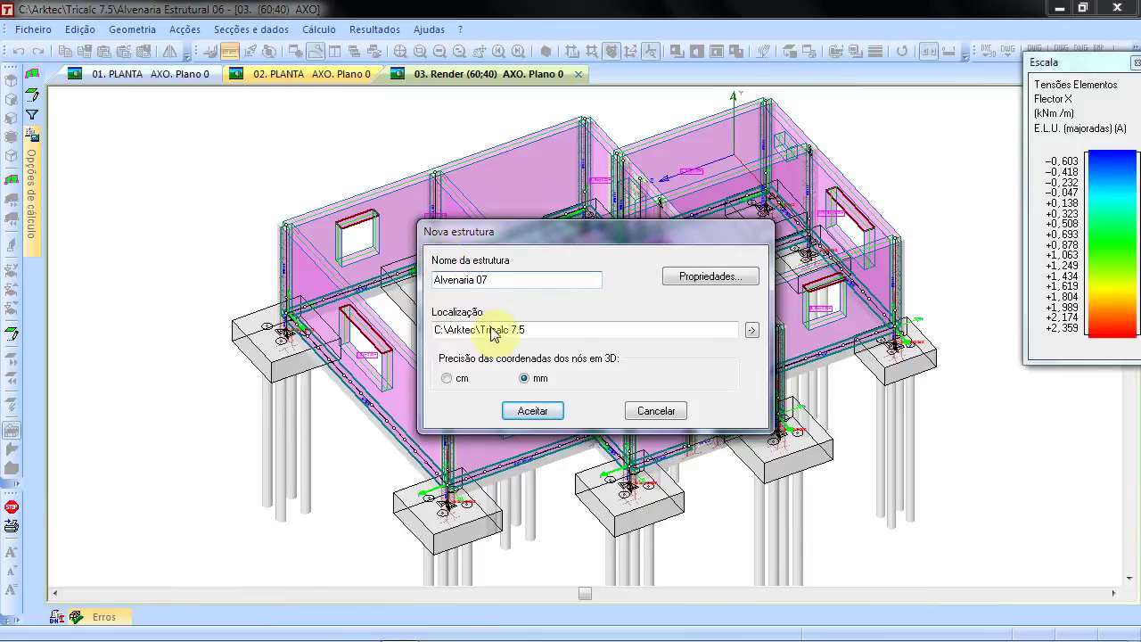
pyautogui.click(551, 410)
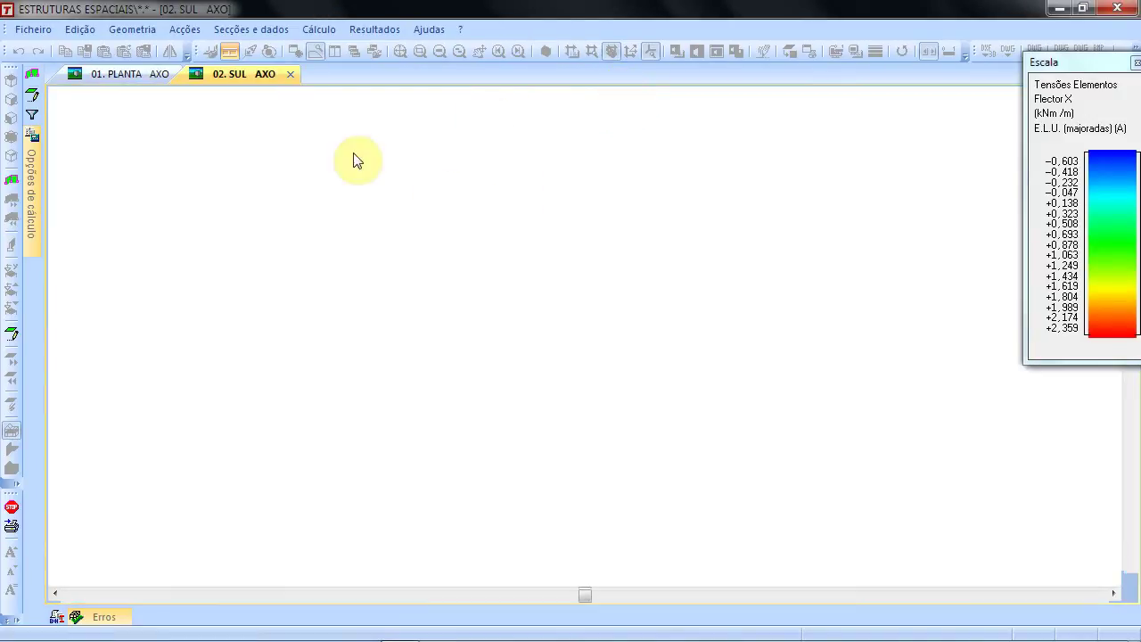
# - Close the SUL and PLANTA views, keeping only the (60;40) view open
pyautogui.click(239, 76)
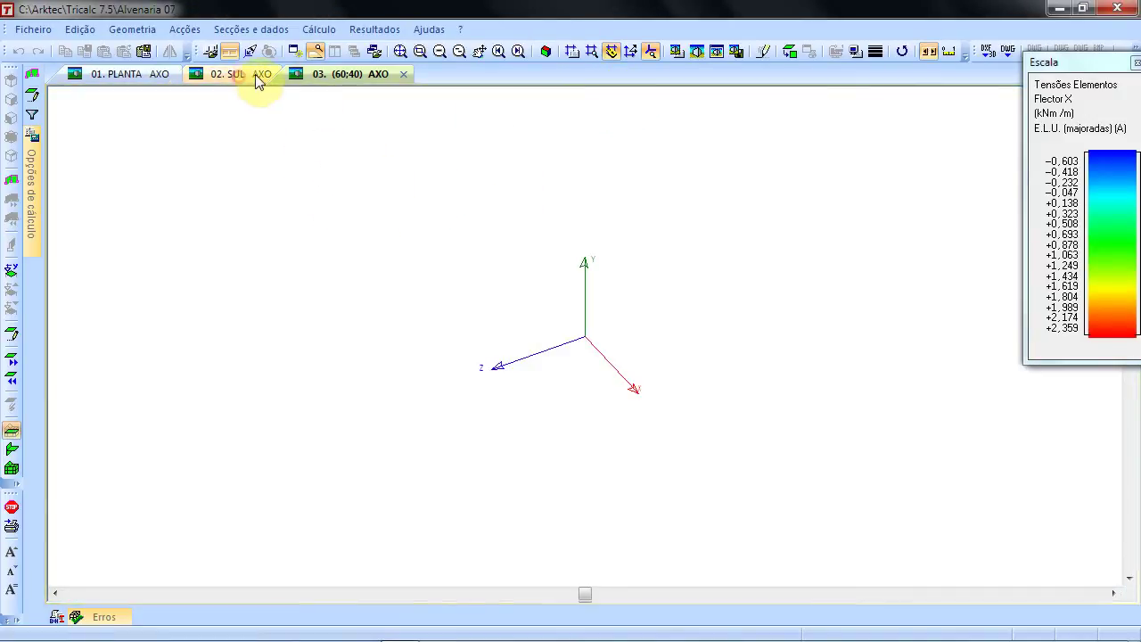
pyautogui.click(284, 77)
pyautogui.click(158, 77)
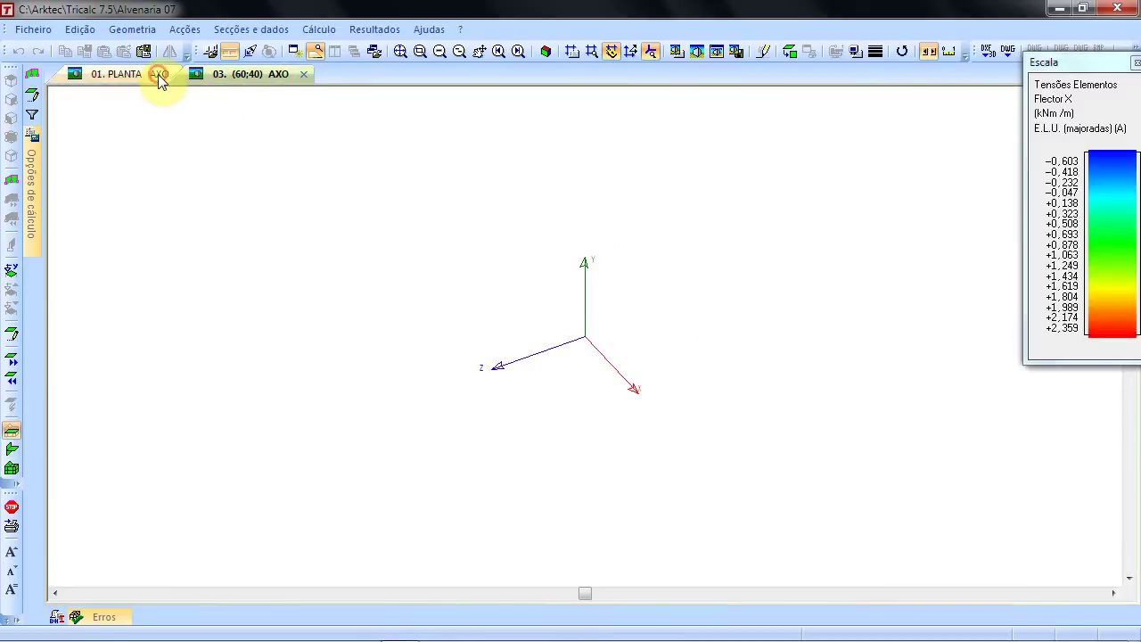
pyautogui.click(192, 78)
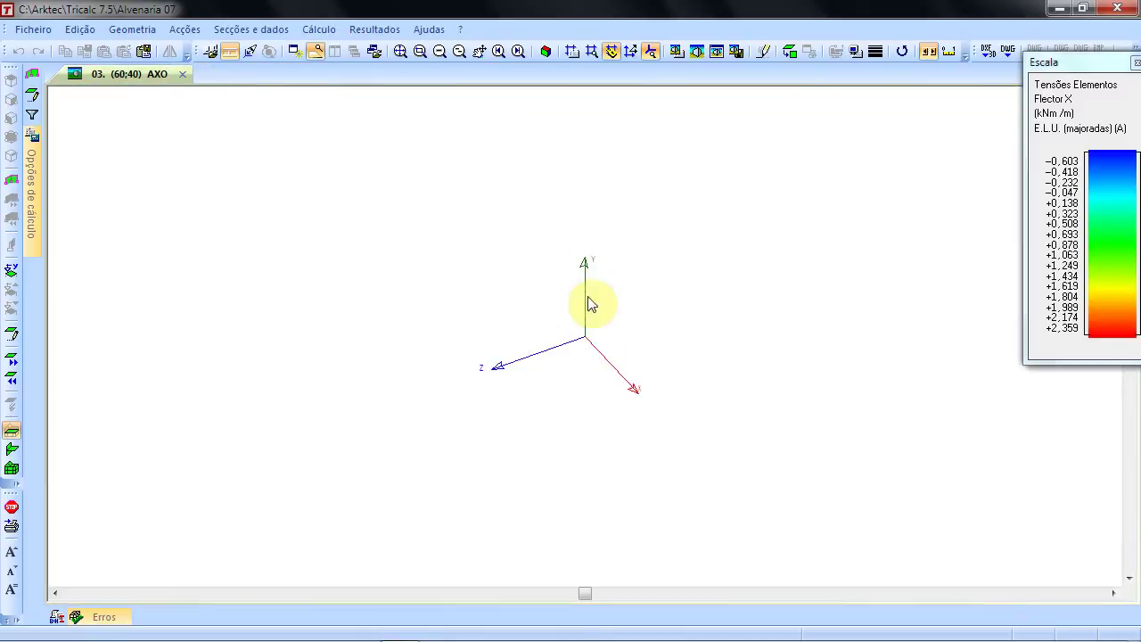
pyautogui.scroll(1, 535, 280)
pyautogui.scroll(-3, 544, 282)
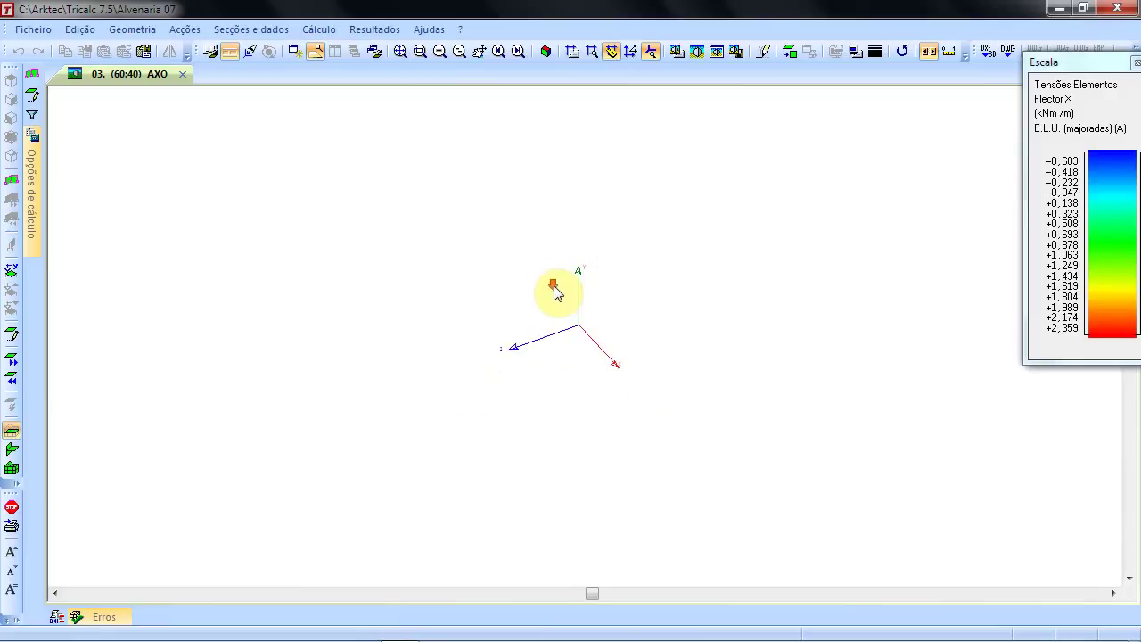
pyautogui.scroll(3, 637, 363)
pyautogui.moveTo(575, 297); pyautogui.dragTo(652, 316)
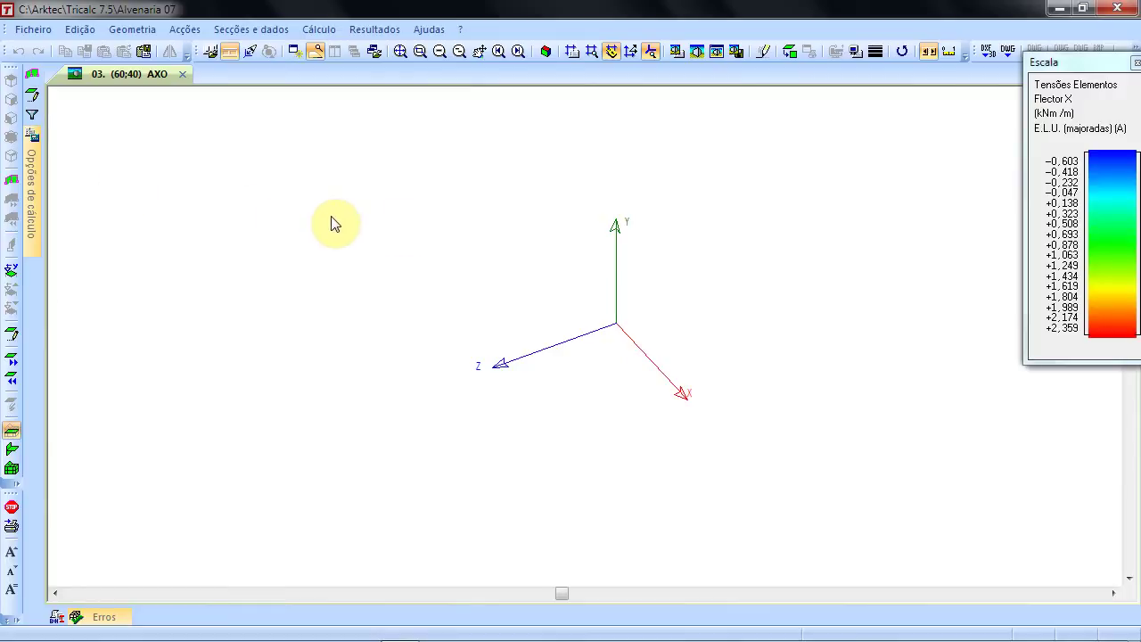
pyautogui.click(138, 32)
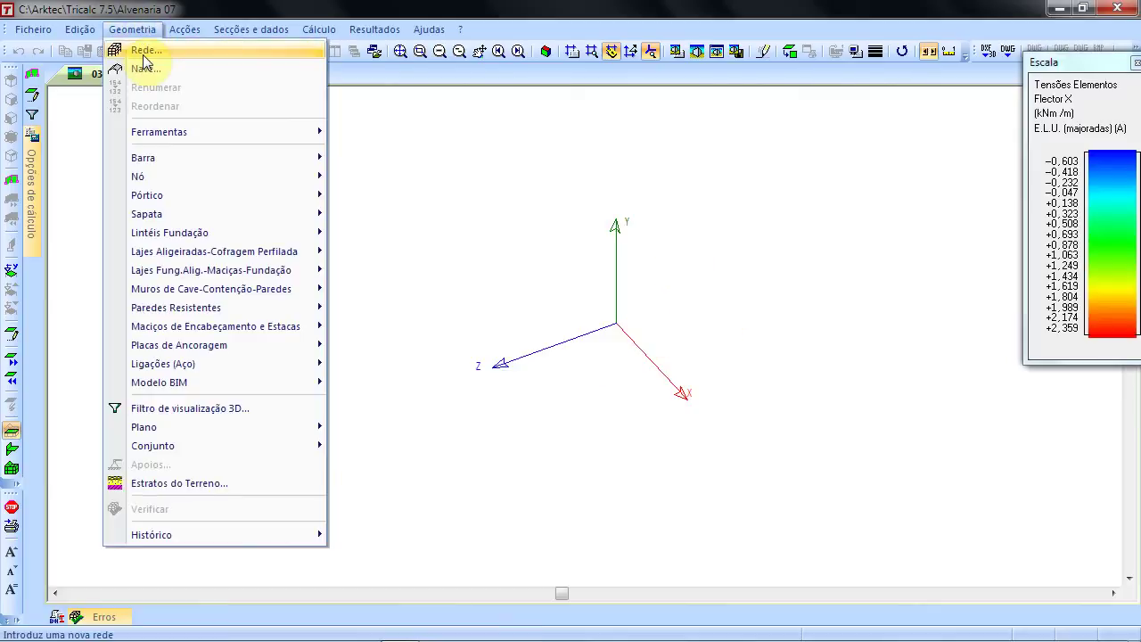
pyautogui.click(150, 51)
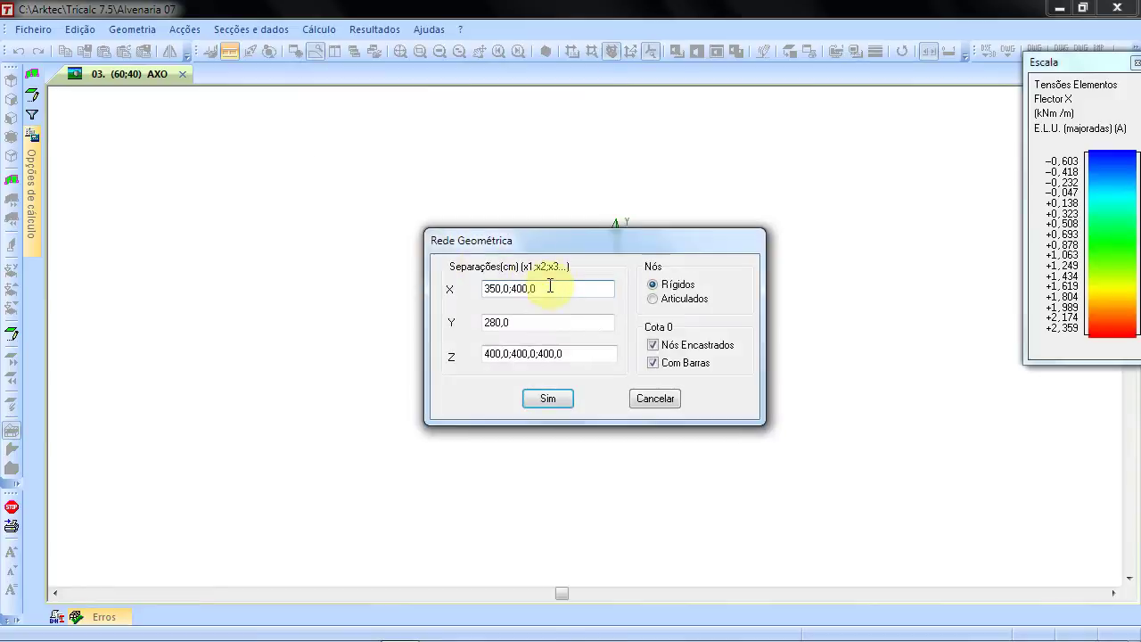
pyautogui.moveTo(555, 287); pyautogui.dragTo(402, 285)
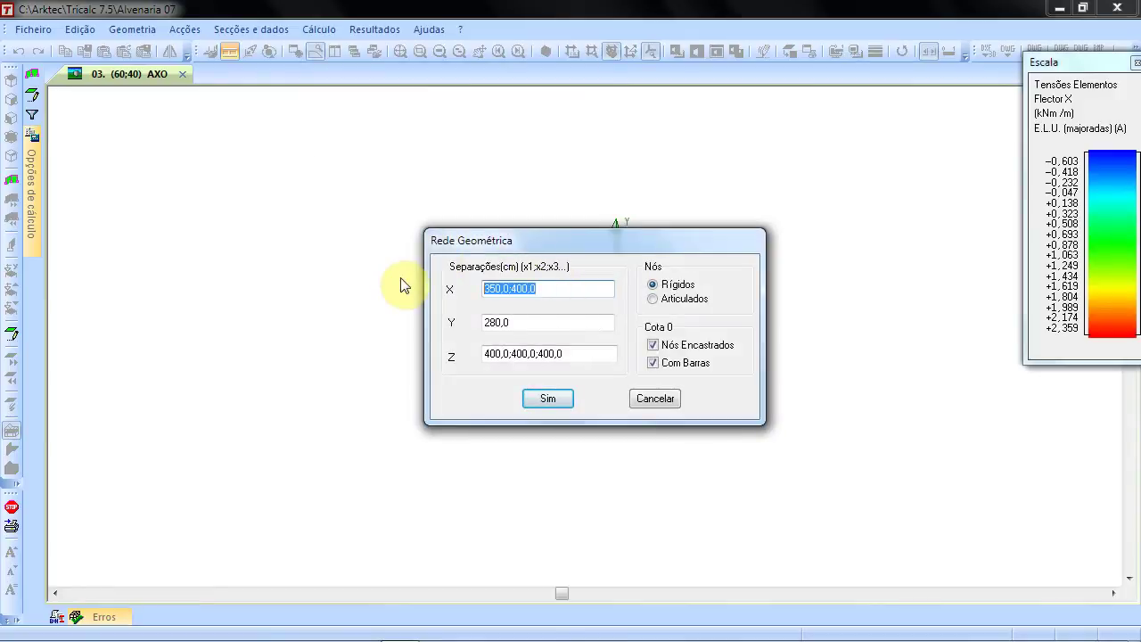
pyautogui.write('4')
pyautogui.moveTo(587, 354); pyautogui.dragTo(371, 348)
pyautogui.write('400')
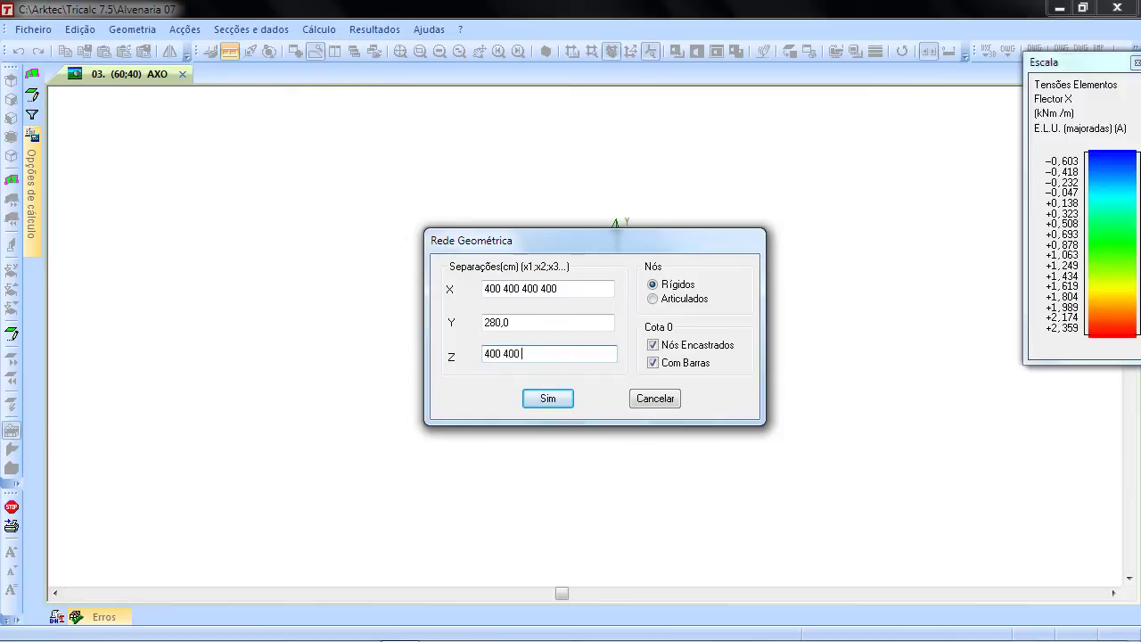
# - Exclude the bars at level 0, generate the grid and display it in the (60;40) 3D perspective
pyautogui.click(534, 319)
pyautogui.moveTo(515, 322); pyautogui.dragTo(440, 321)
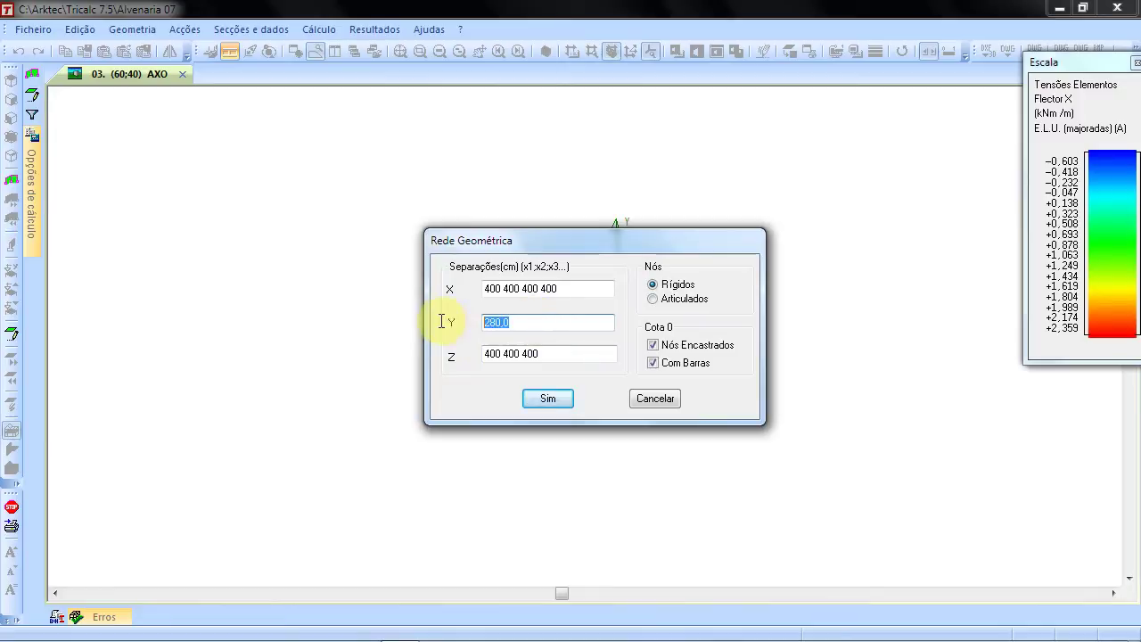
pyautogui.click(701, 368)
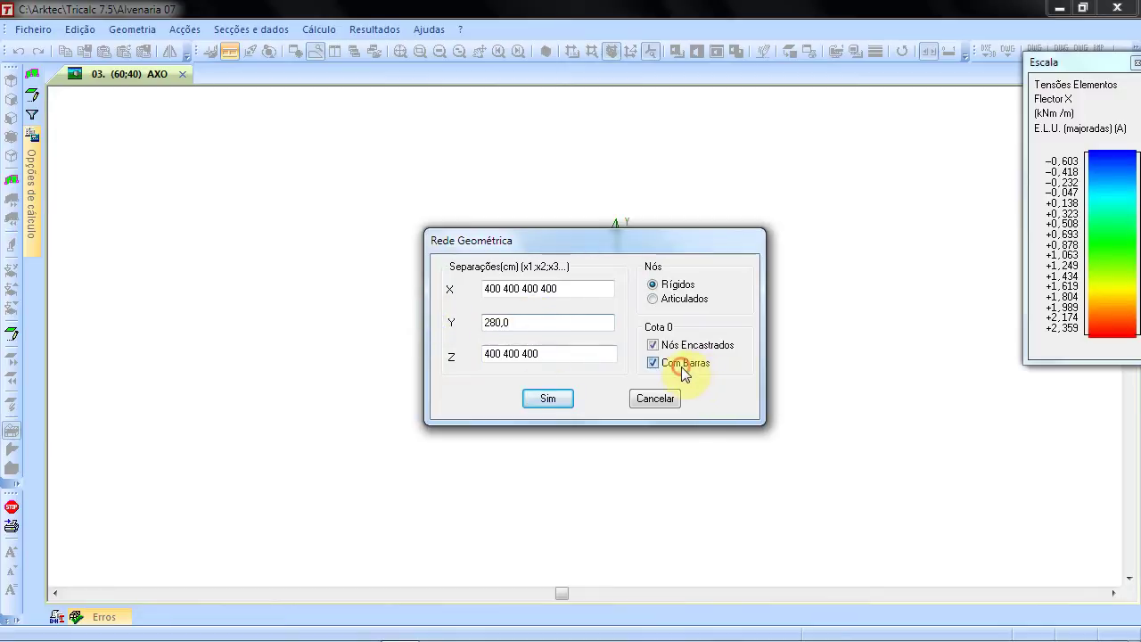
pyautogui.moveTo(517, 323); pyautogui.dragTo(435, 327)
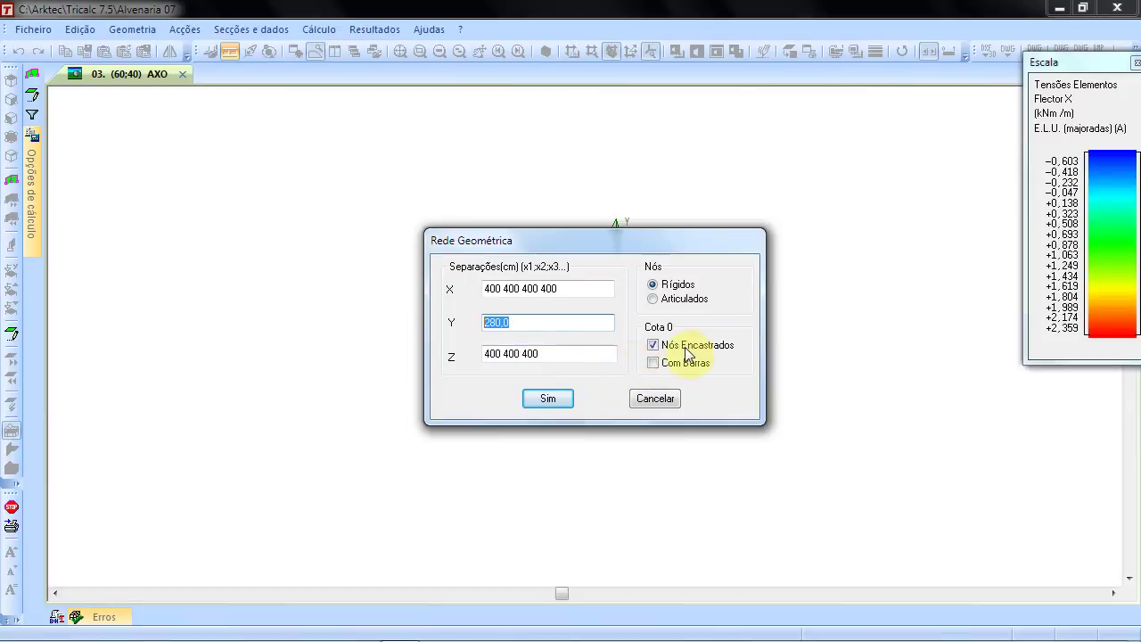
pyautogui.click(564, 399)
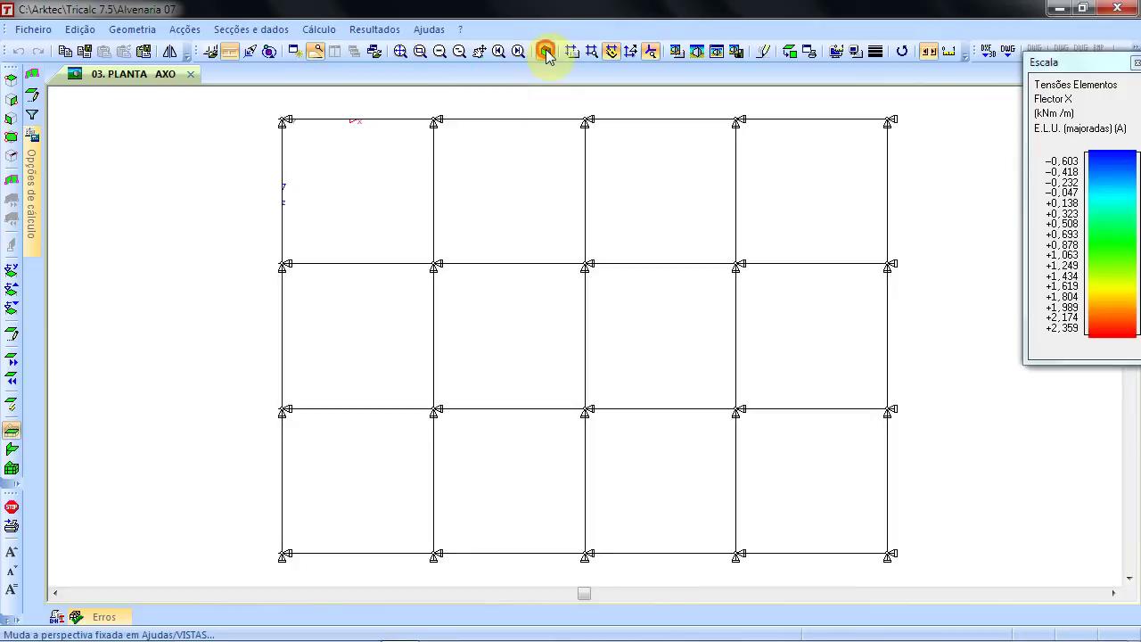
pyautogui.click(546, 53)
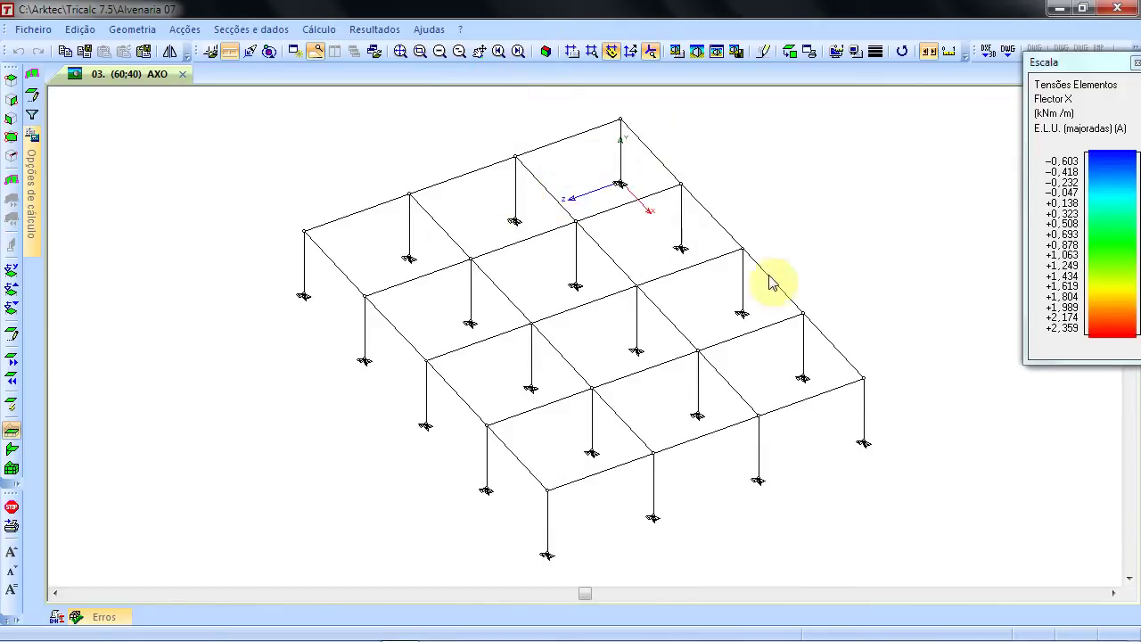
# - Delete the upper and base nodes of the corner column at the grid's origin
pyautogui.moveTo(363, 299)
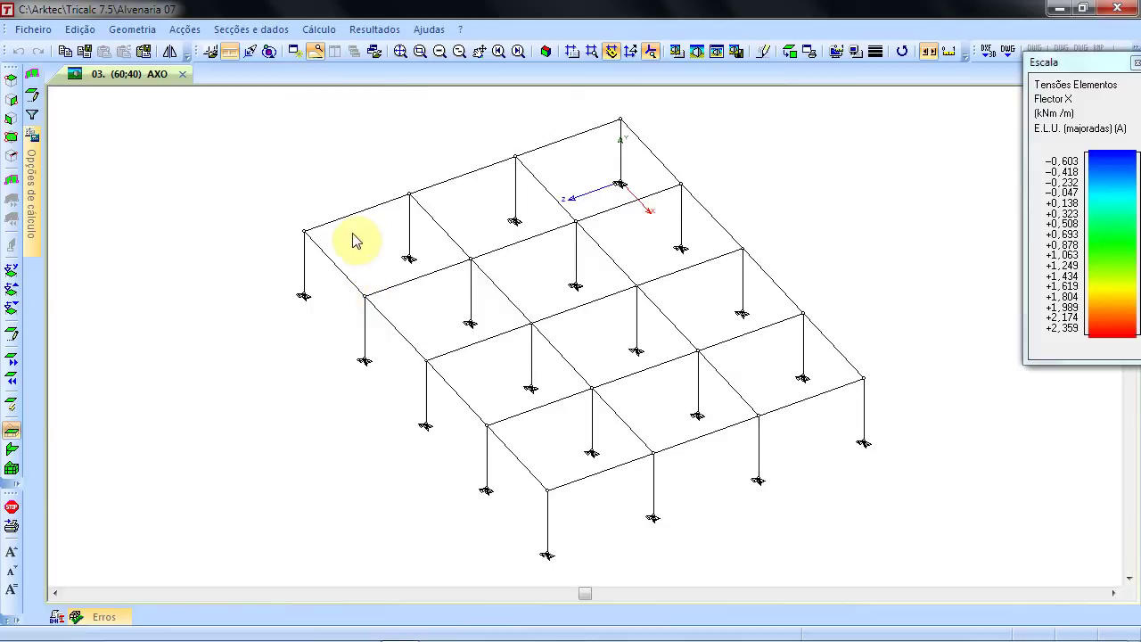
pyautogui.moveTo(376, 214)
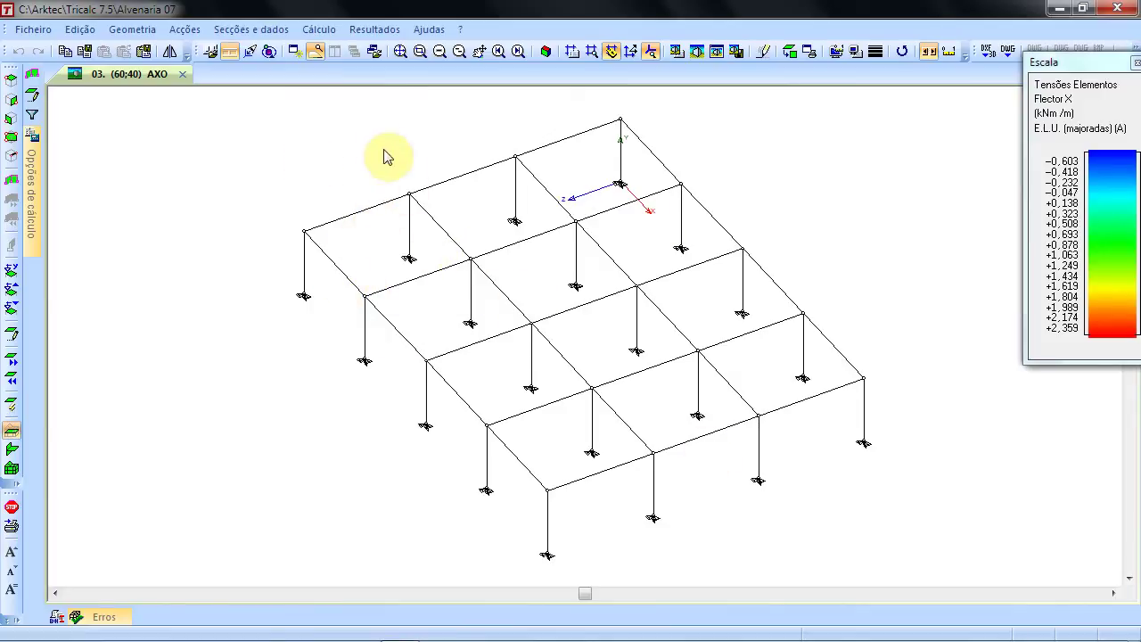
pyautogui.rightClick(305, 151)
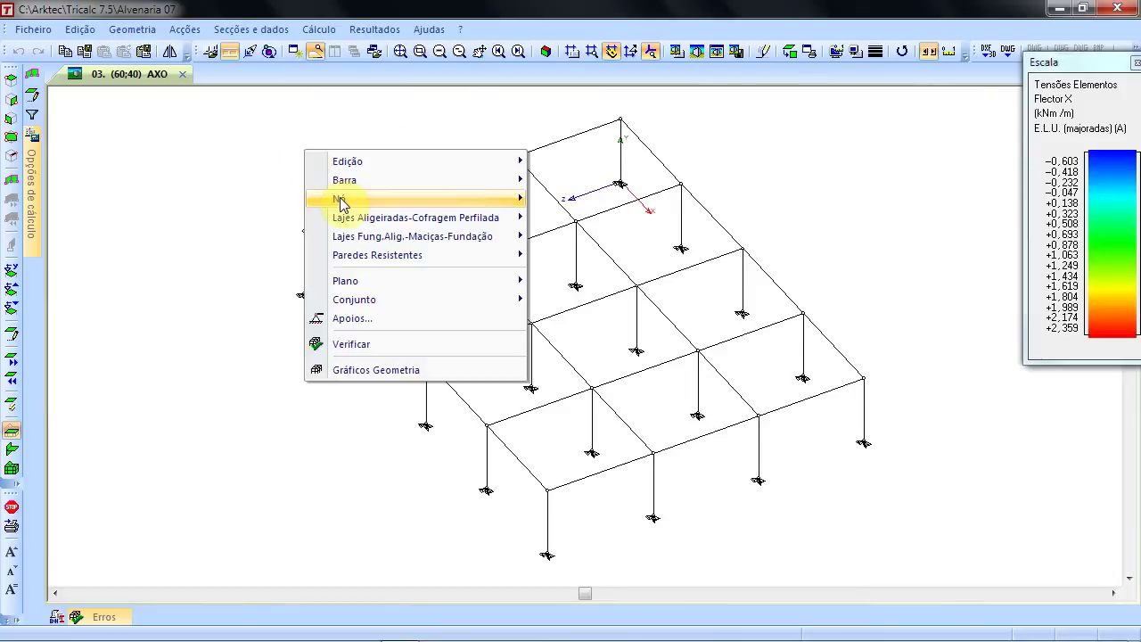
pyautogui.moveTo(341, 201)
pyautogui.click(630, 220)
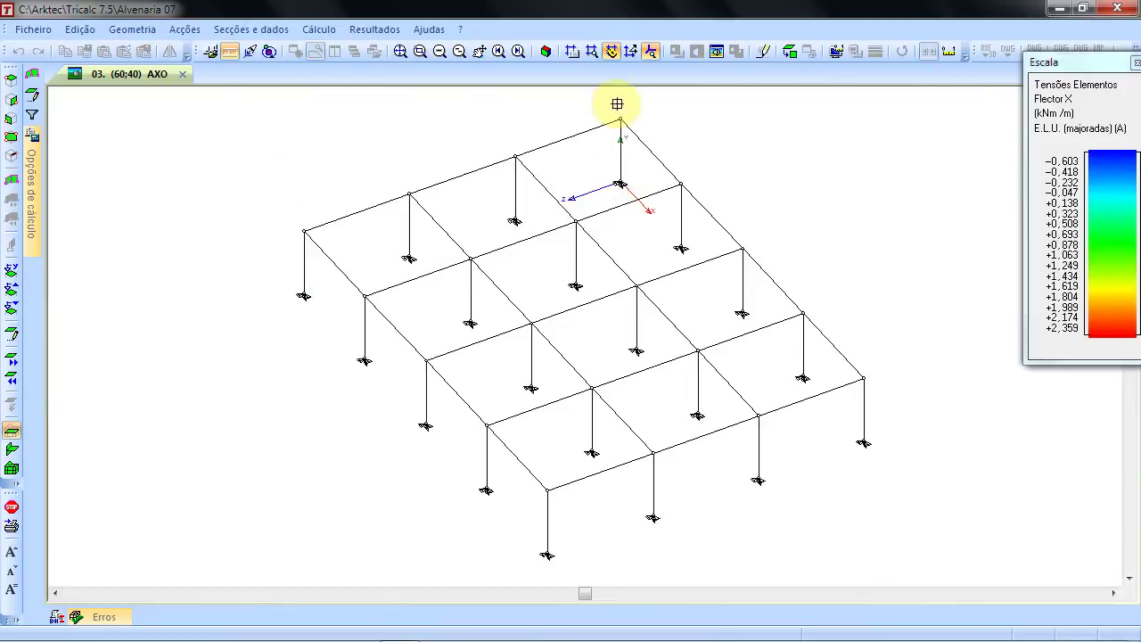
pyautogui.click(638, 193)
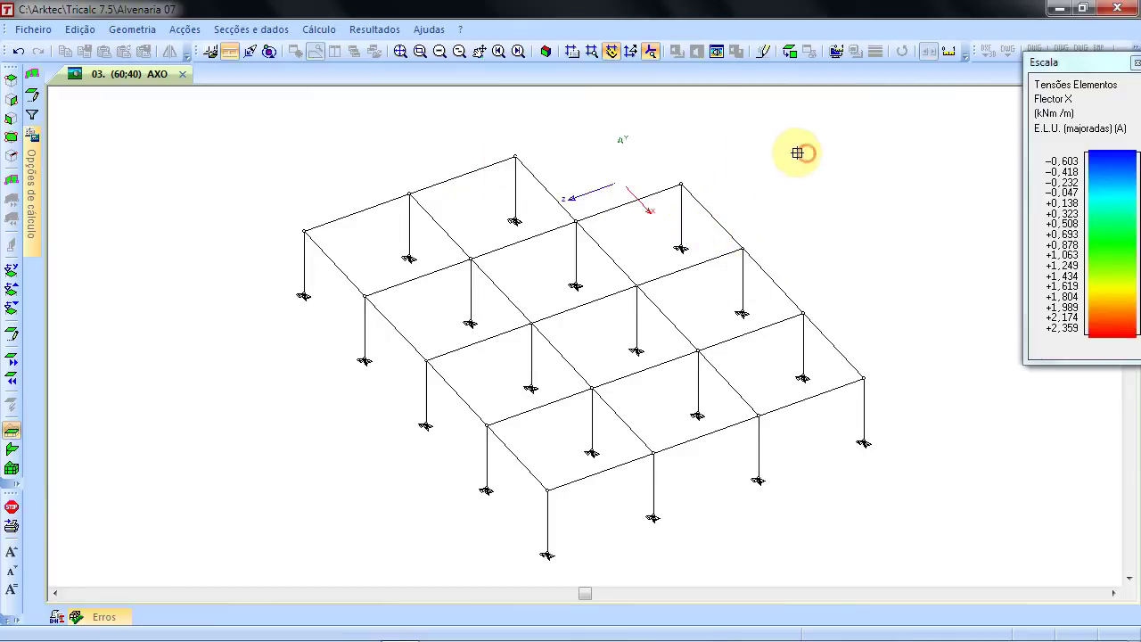
# - Translate the nodes of the two edge columns next to the removed corner by 200 cm in Z, without copying
pyautogui.rightClick(666, 148)
pyautogui.moveTo(721, 197)
pyautogui.click(957, 297)
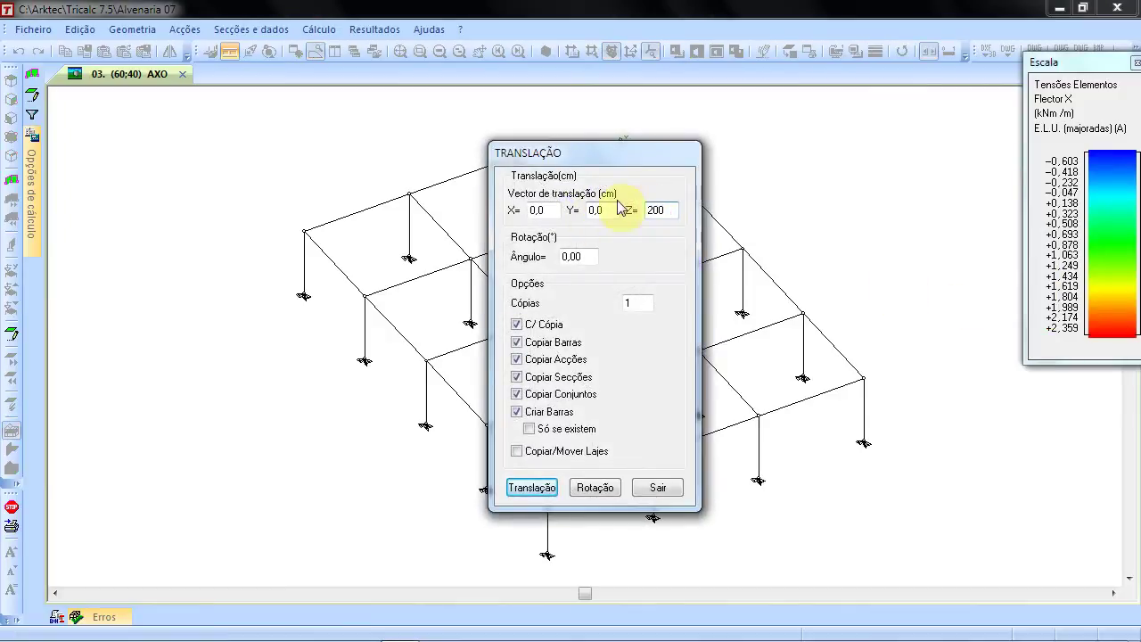
pyautogui.click(552, 332)
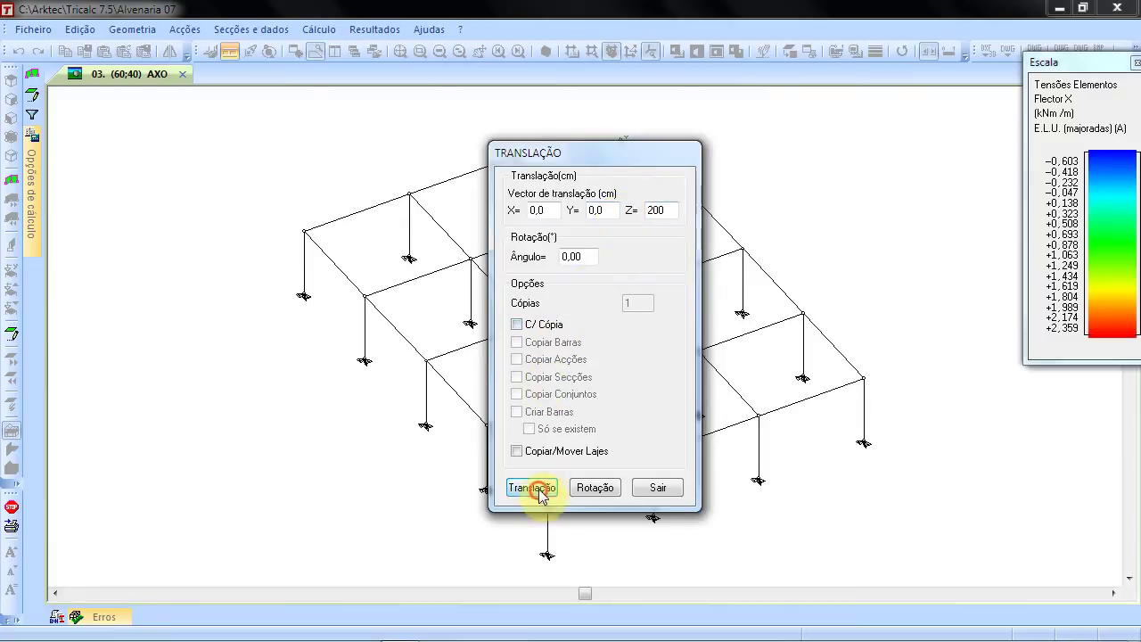
pyautogui.click(533, 488)
pyautogui.click(667, 166)
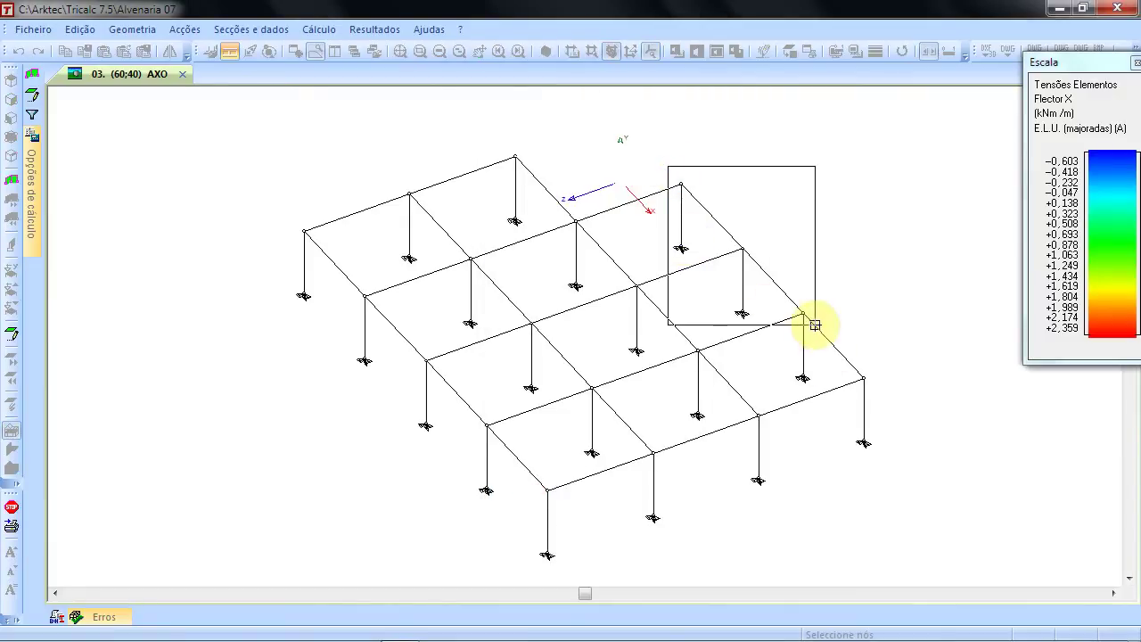
pyautogui.click(783, 319)
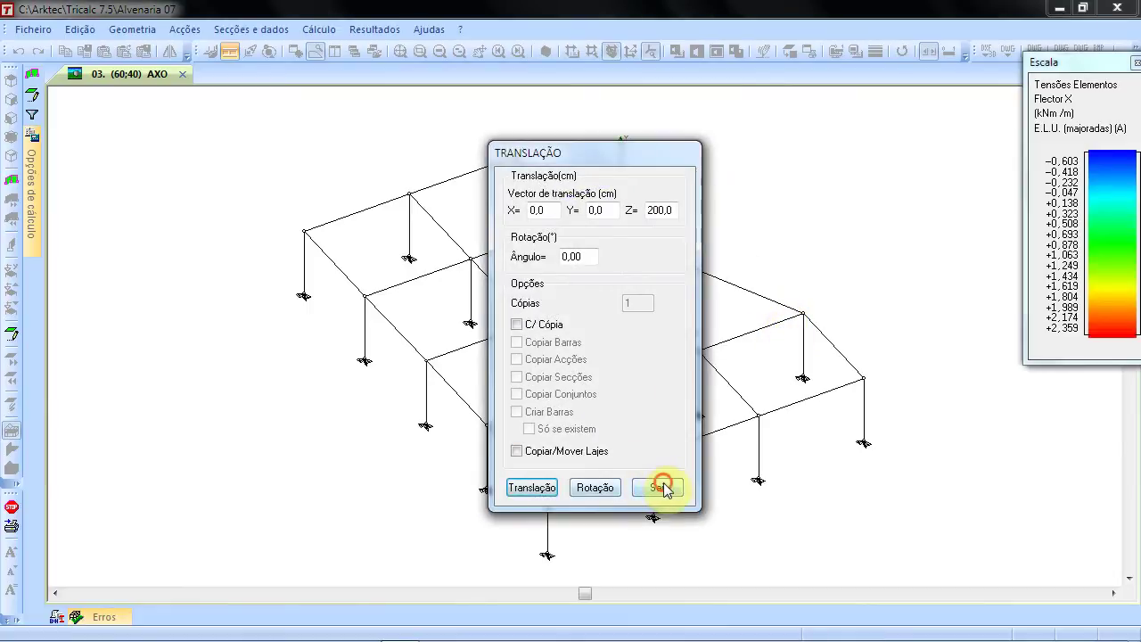
pyautogui.click(664, 489)
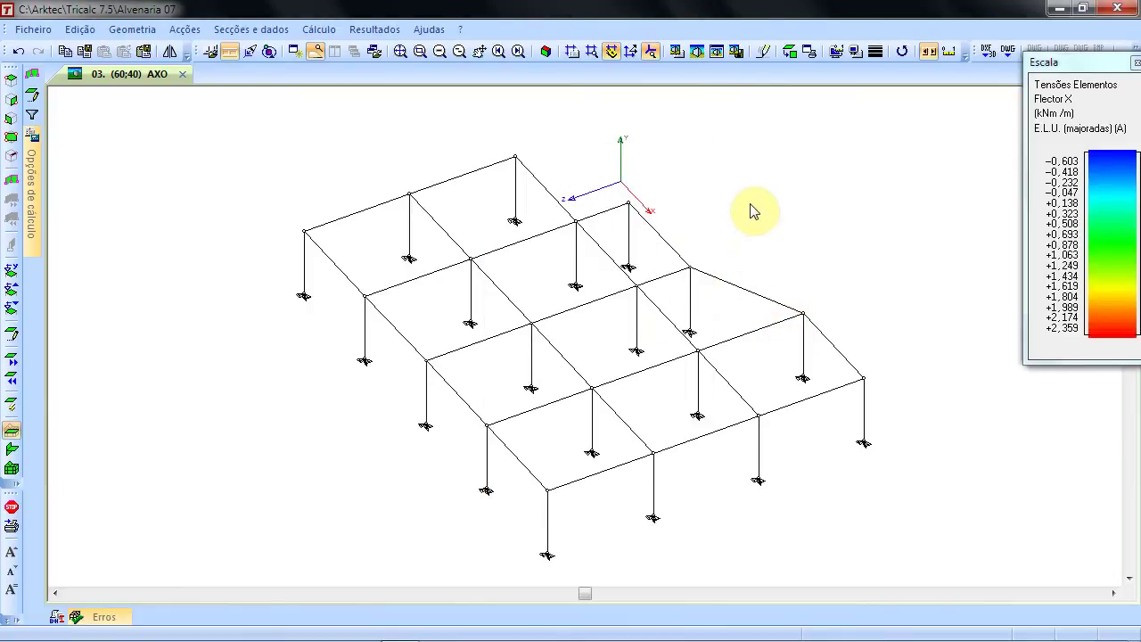
# - Delete the slanted beam joining the translated edge columns to the neighbouring column across the recess
pyautogui.rightClick(742, 178)
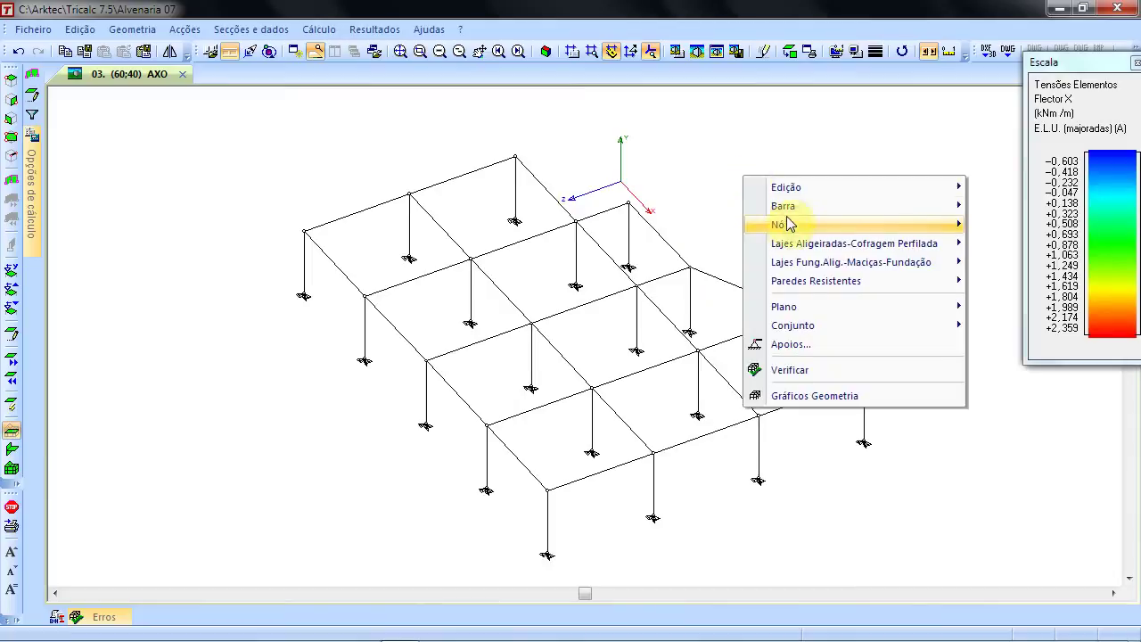
pyautogui.moveTo(785, 207)
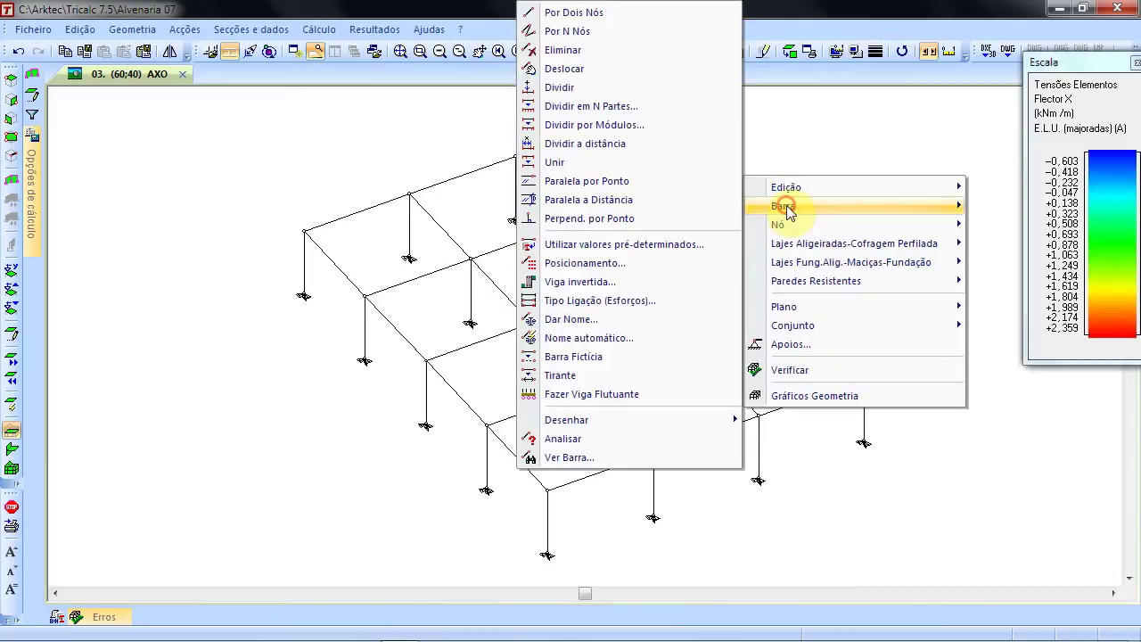
pyautogui.click(592, 50)
pyautogui.click(714, 272)
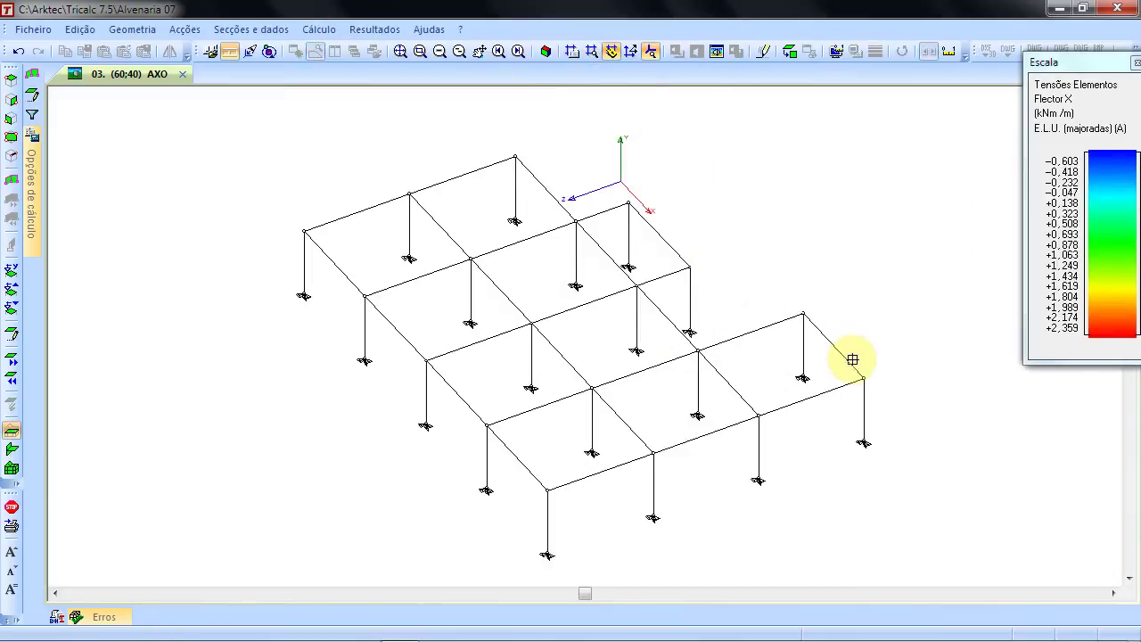
pyautogui.rightClick(841, 246)
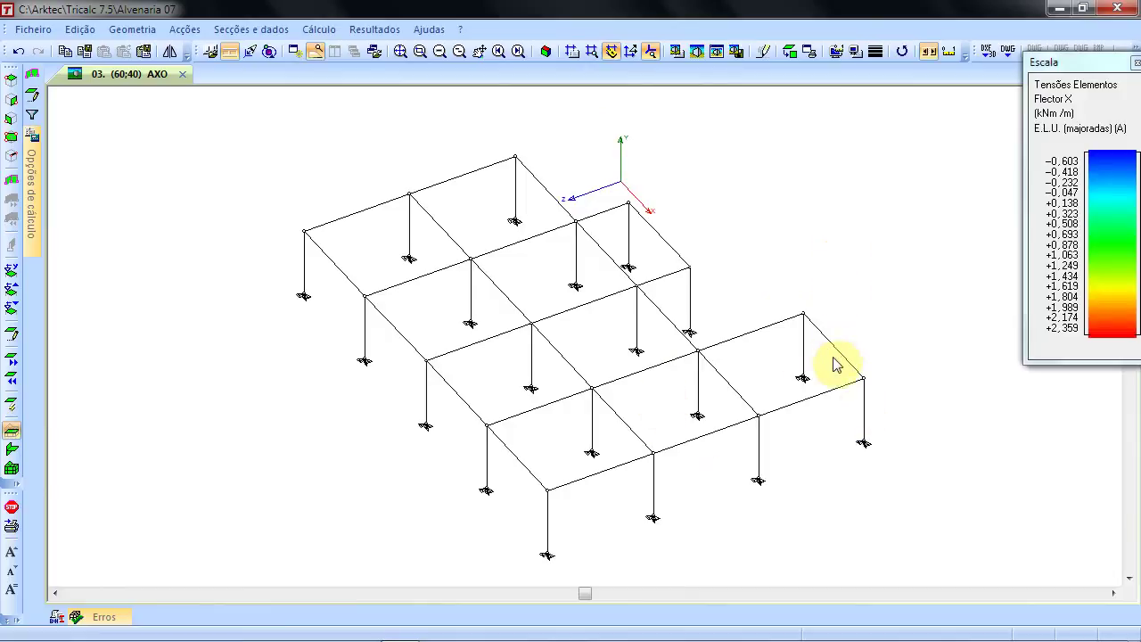
# - Translate the nodes of the two outer edge columns at the far X end by 200 cm in Z, without copying
pyautogui.rightClick(720, 160)
pyautogui.moveTo(790, 205)
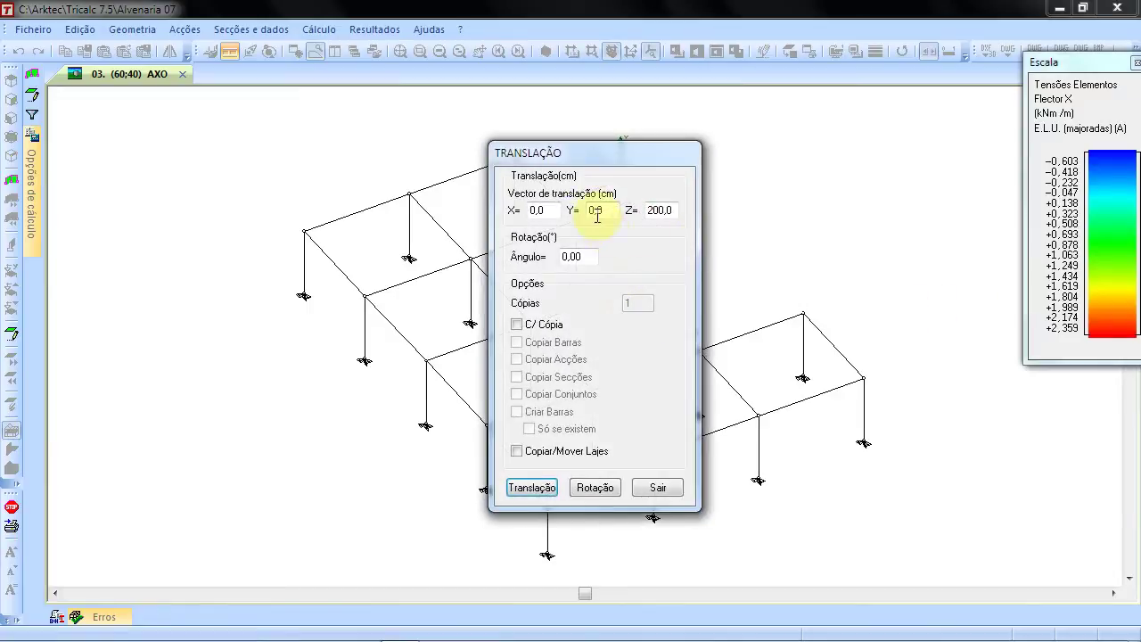
pyautogui.click(542, 490)
pyautogui.click(777, 269)
pyautogui.click(904, 454)
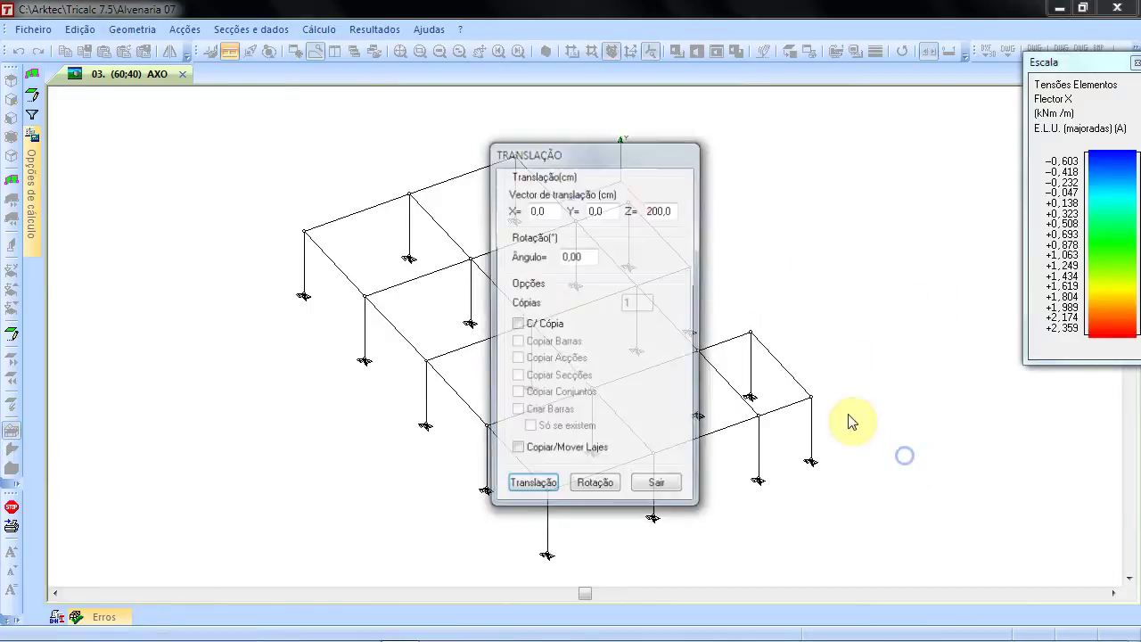
pyautogui.click(657, 482)
# - Delete the upper and base nodes of the two corner columns on the grid's far Z edge
pyautogui.rightClick(241, 164)
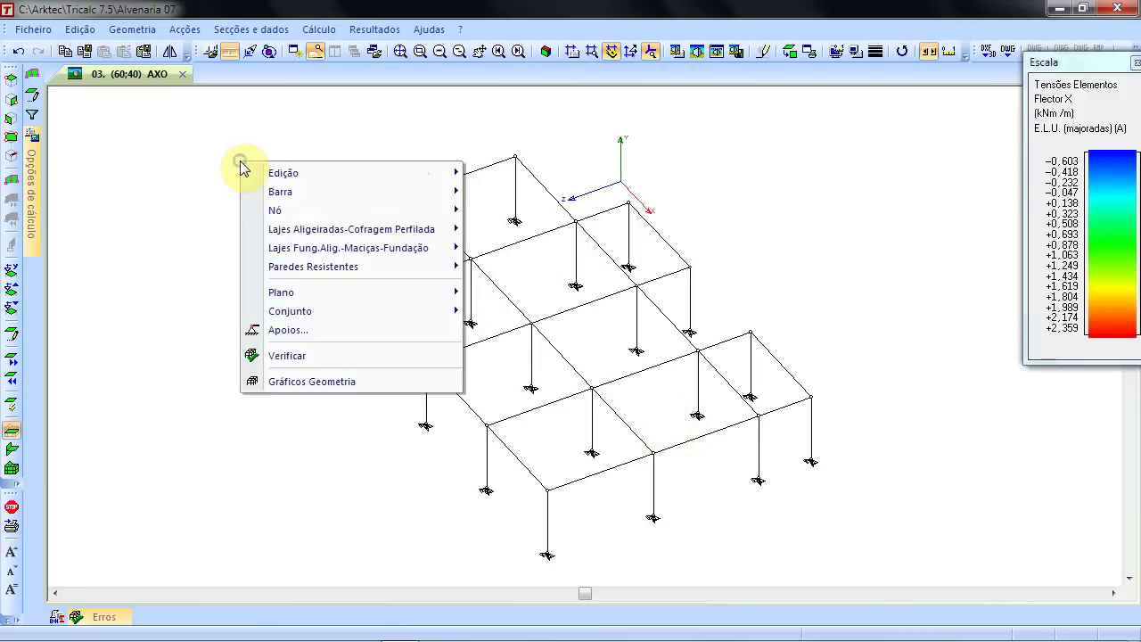
pyautogui.moveTo(306, 212)
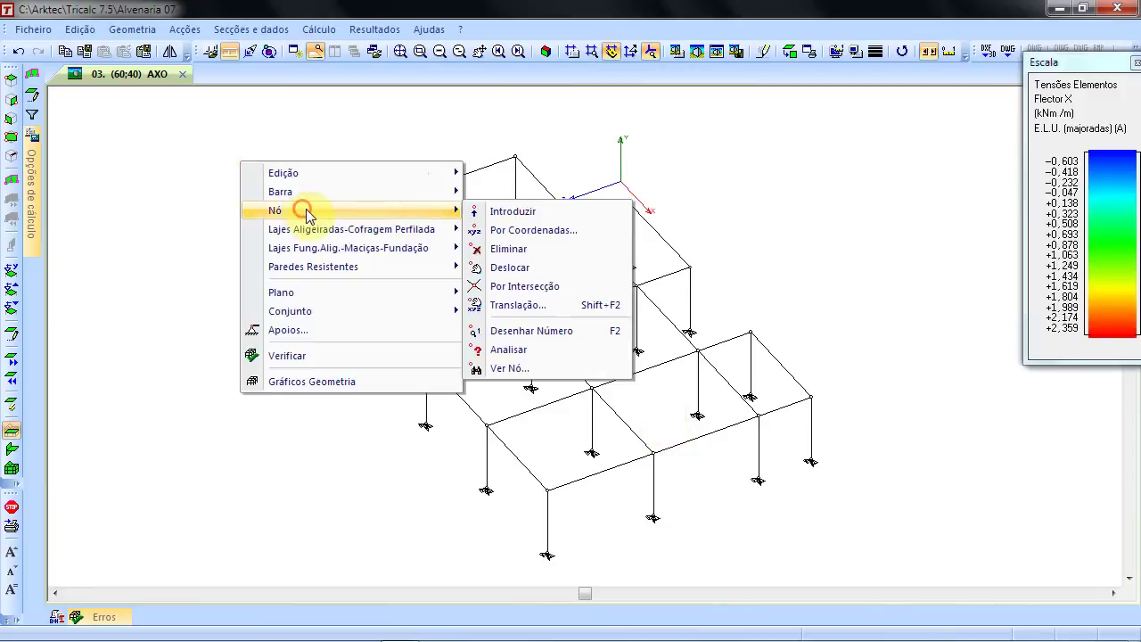
pyautogui.click(524, 248)
pyautogui.click(542, 463)
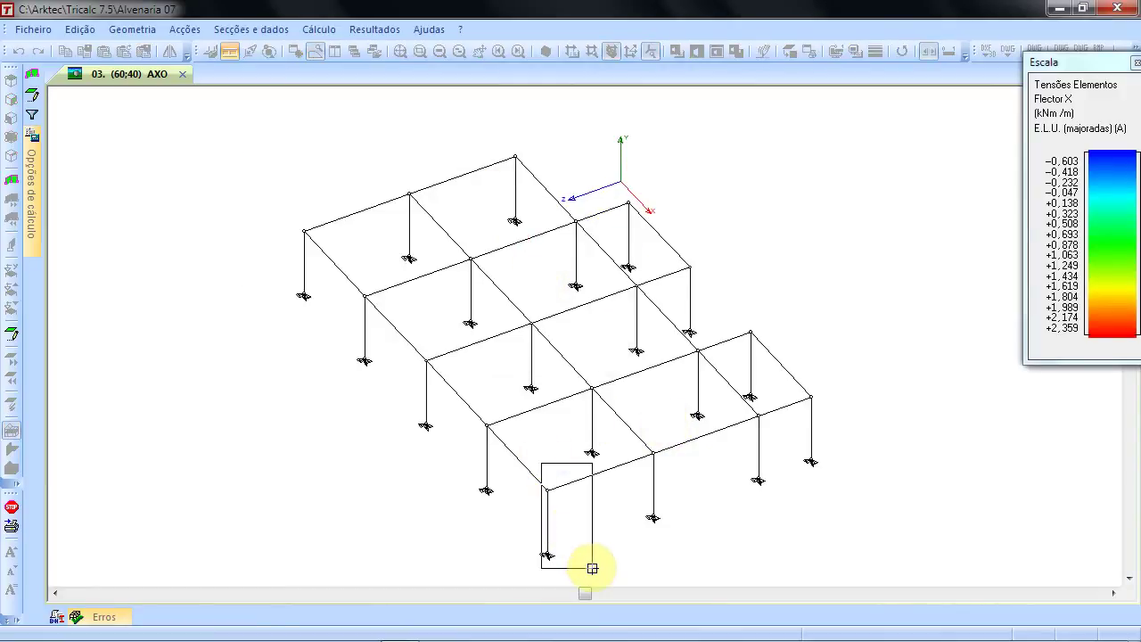
pyautogui.click(589, 563)
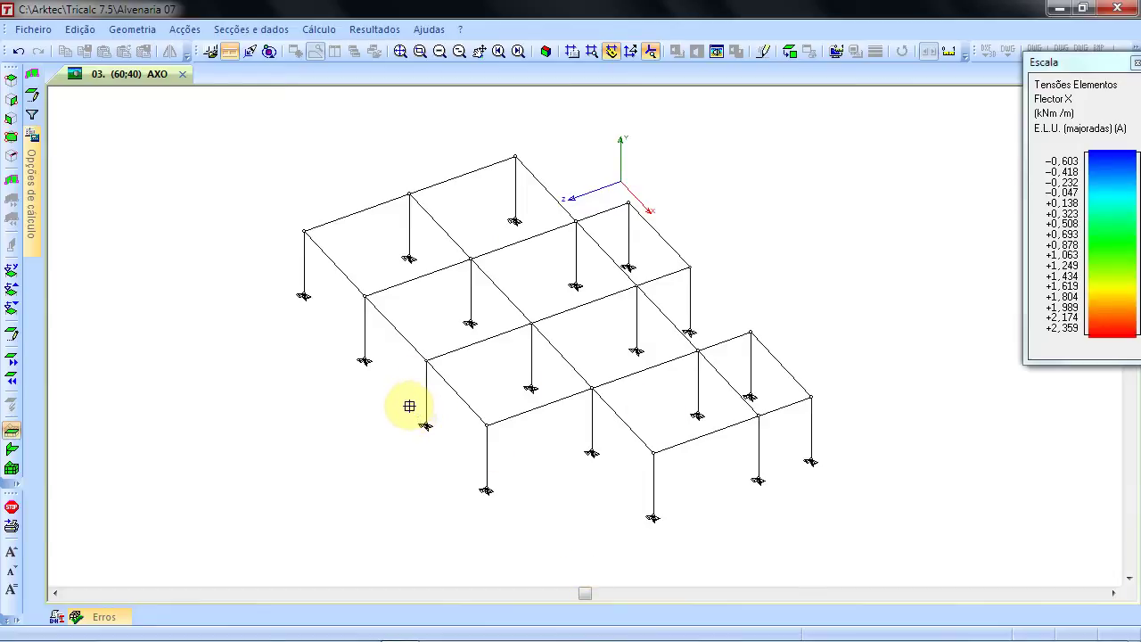
pyautogui.moveTo(290, 218); pyautogui.dragTo(327, 312)
pyautogui.rightClick(326, 221)
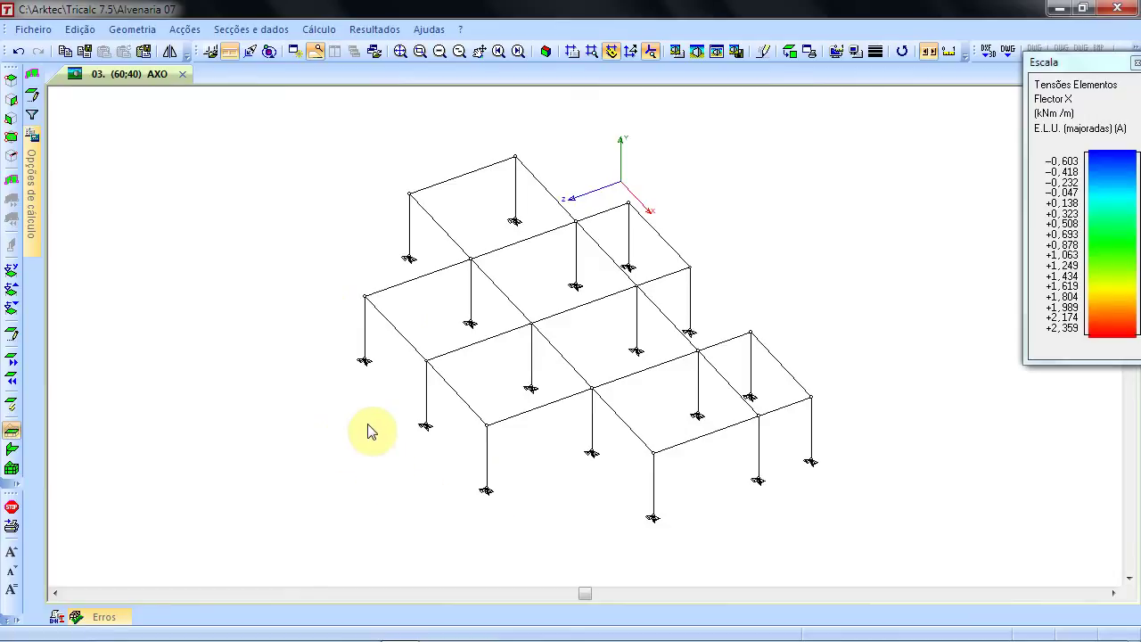
# - Copy the two middle columns of the far Z edge by 200 cm in Z, with one copy and connecting bars created
pyautogui.click(147, 33)
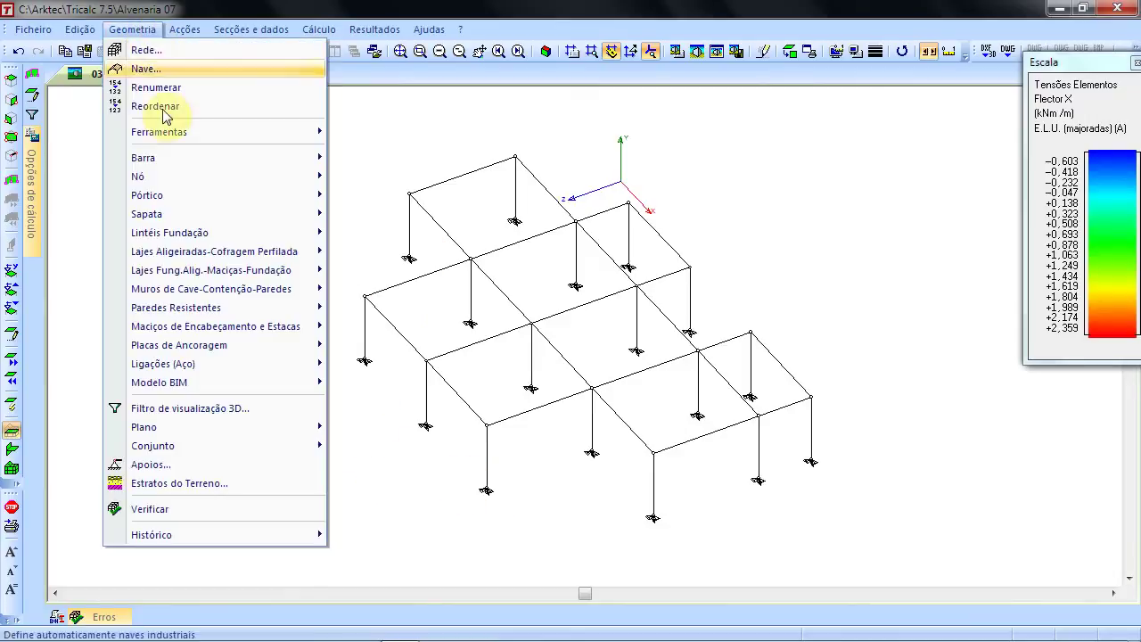
pyautogui.moveTo(192, 164)
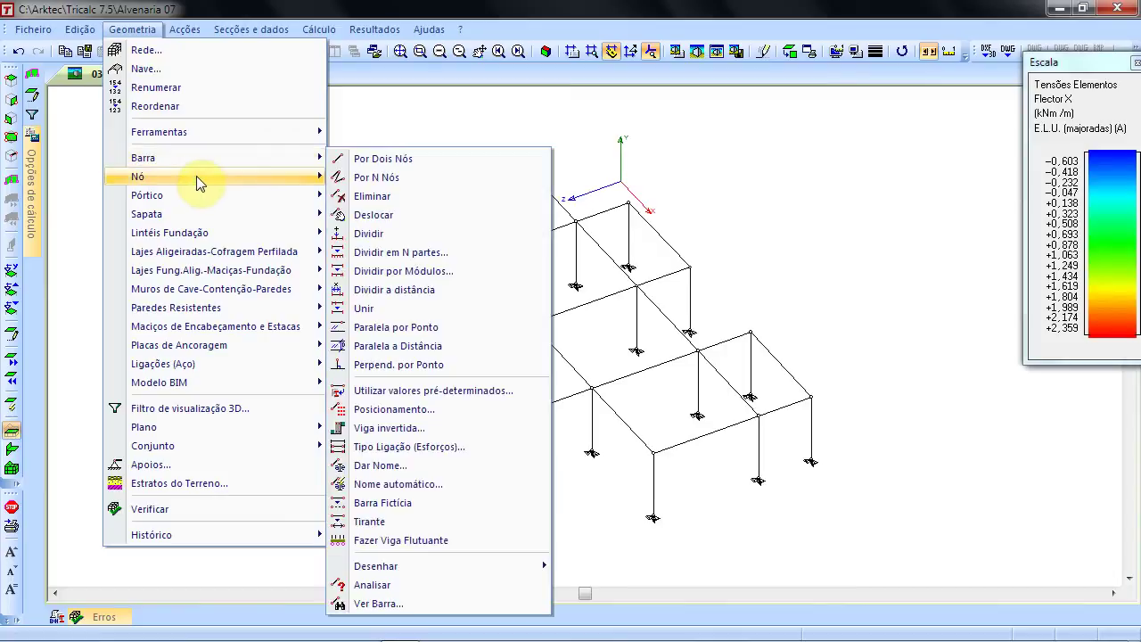
pyautogui.click(433, 282)
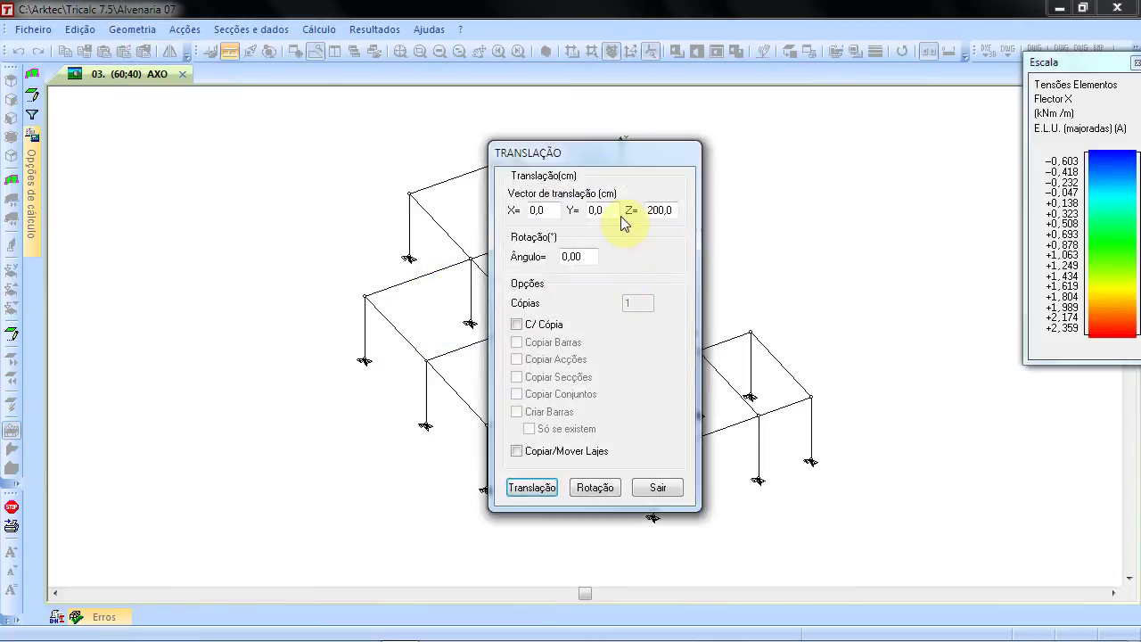
pyautogui.moveTo(670, 207); pyautogui.dragTo(627, 209)
pyautogui.click(550, 325)
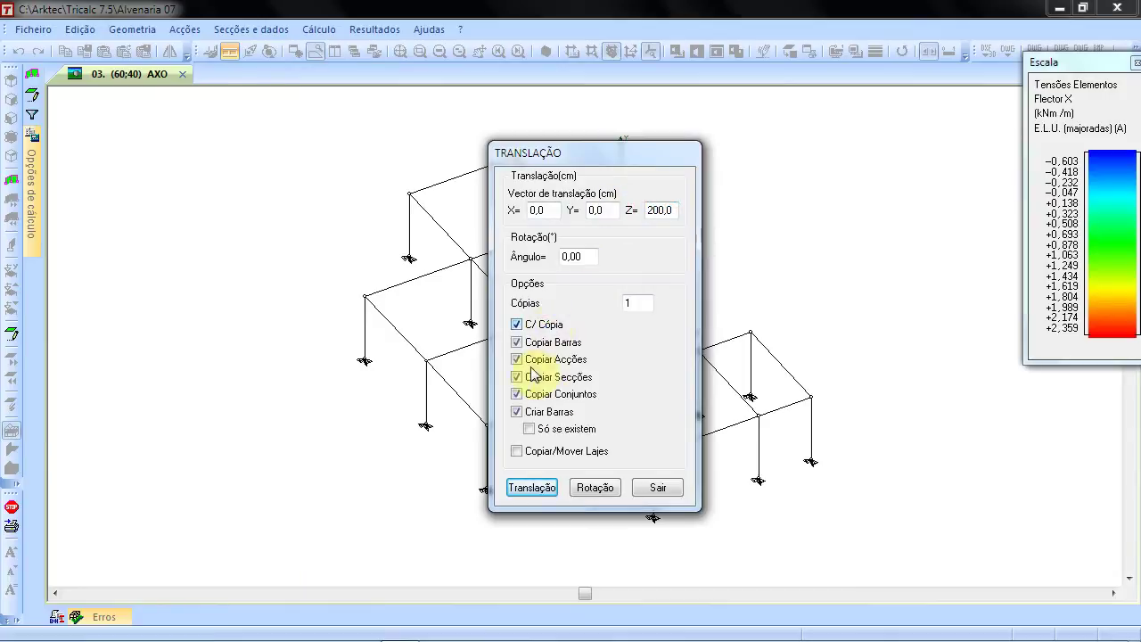
pyautogui.click(533, 488)
pyautogui.moveTo(342, 286); pyautogui.dragTo(458, 476)
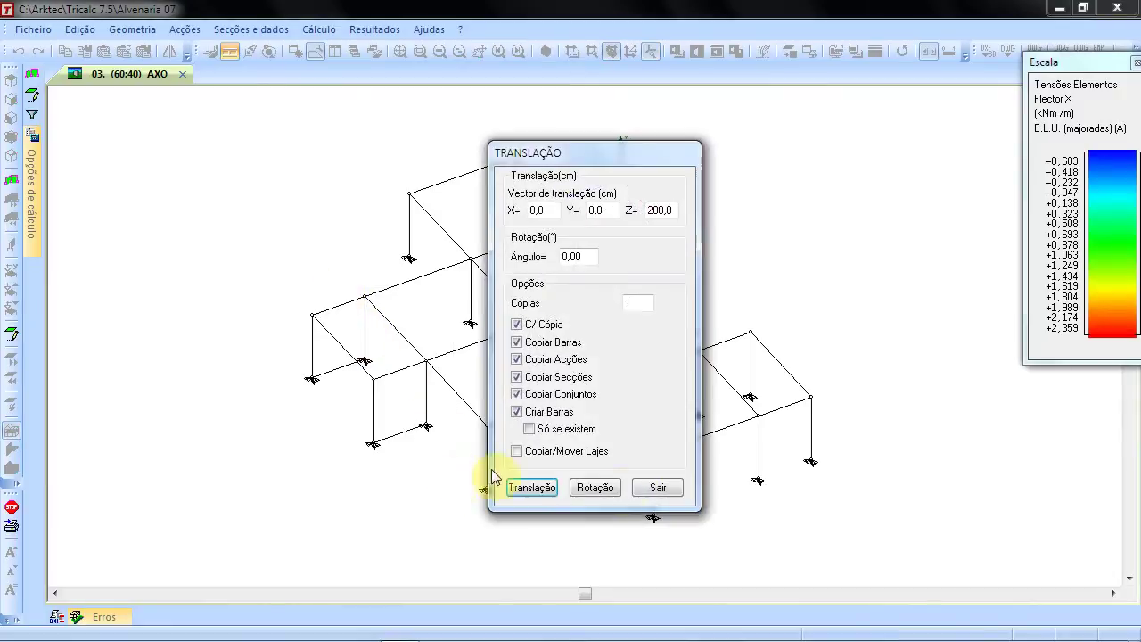
pyautogui.click(657, 487)
# - Delete the two ground-level bars linking the copied columns' bases to the original ones
pyautogui.rightClick(219, 159)
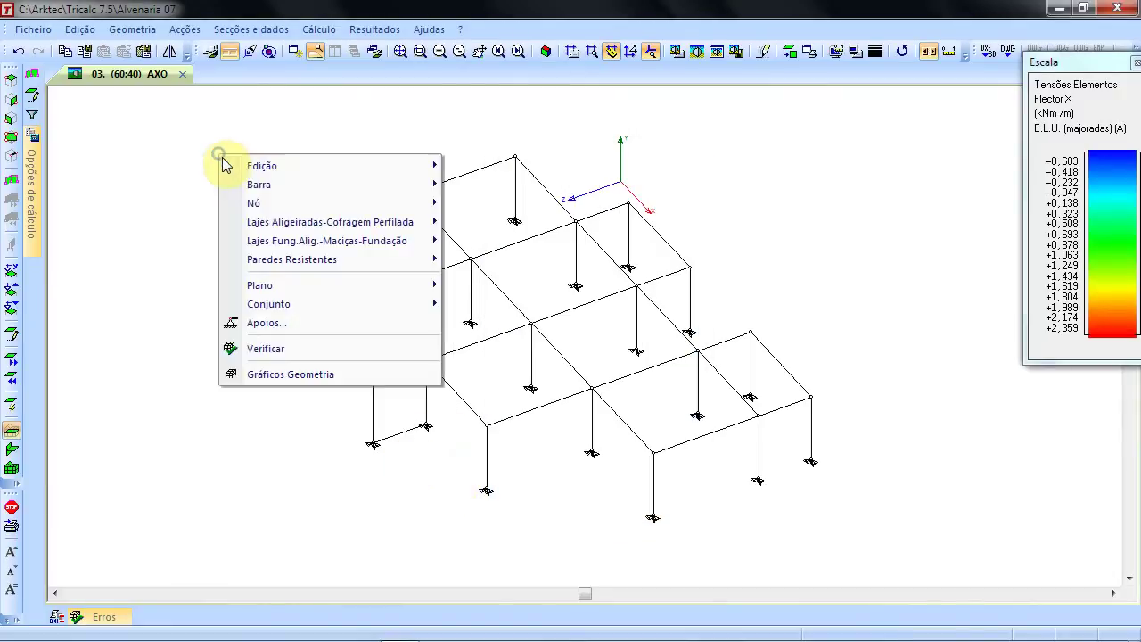
pyautogui.moveTo(374, 185)
pyautogui.click(536, 224)
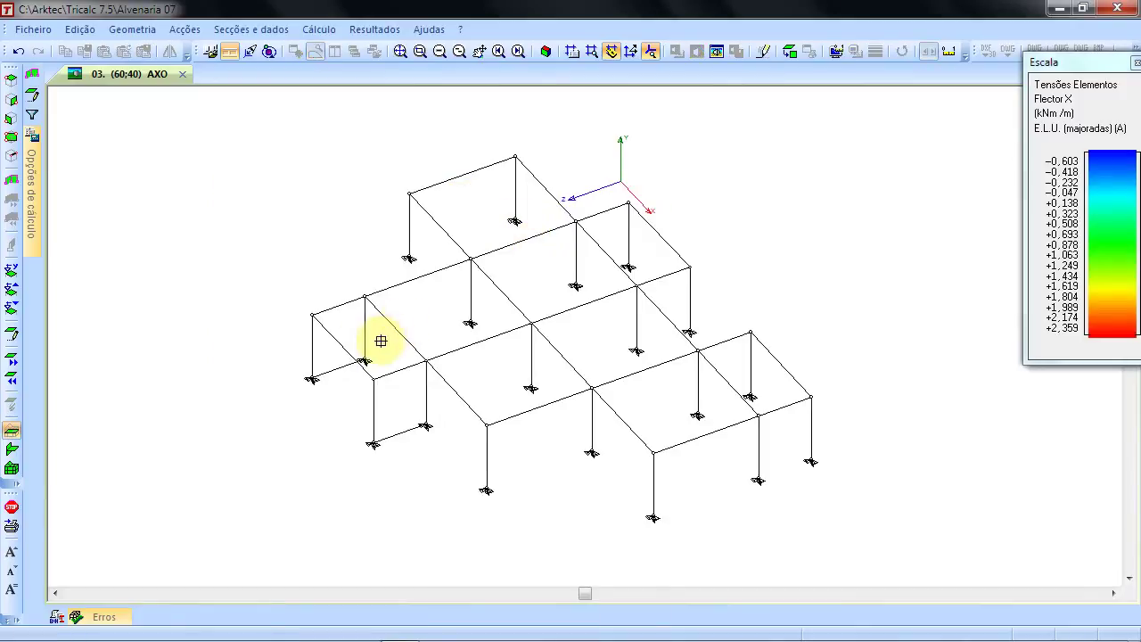
pyautogui.click(339, 366)
pyautogui.click(402, 434)
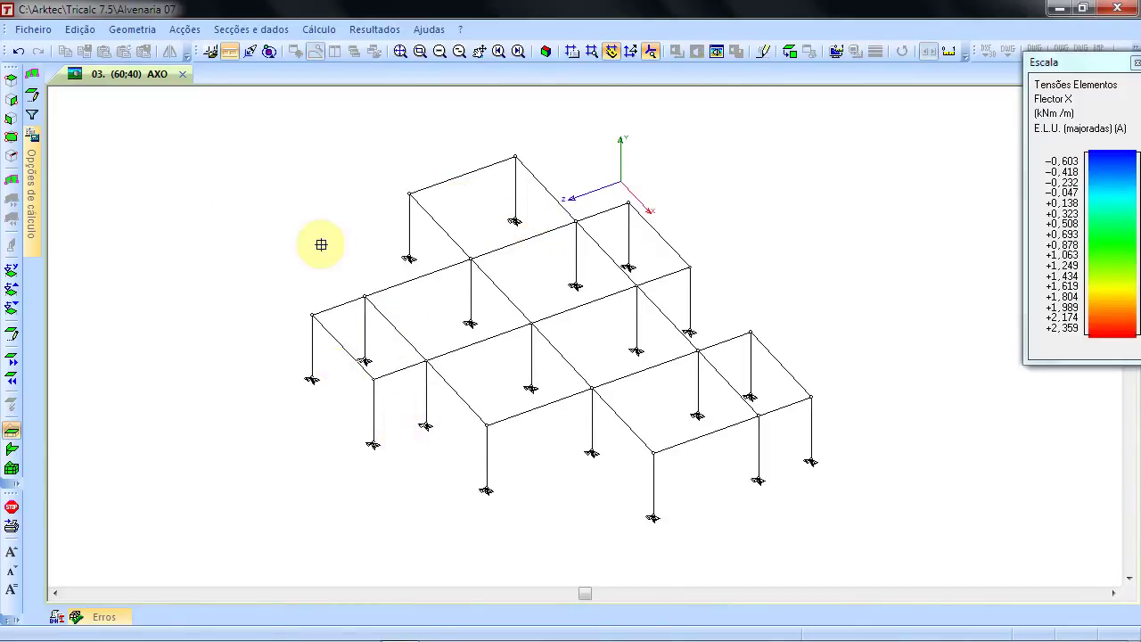
pyautogui.click(743, 314)
pyautogui.scroll(-2, 619, 342)
pyautogui.scroll(2, 619, 342)
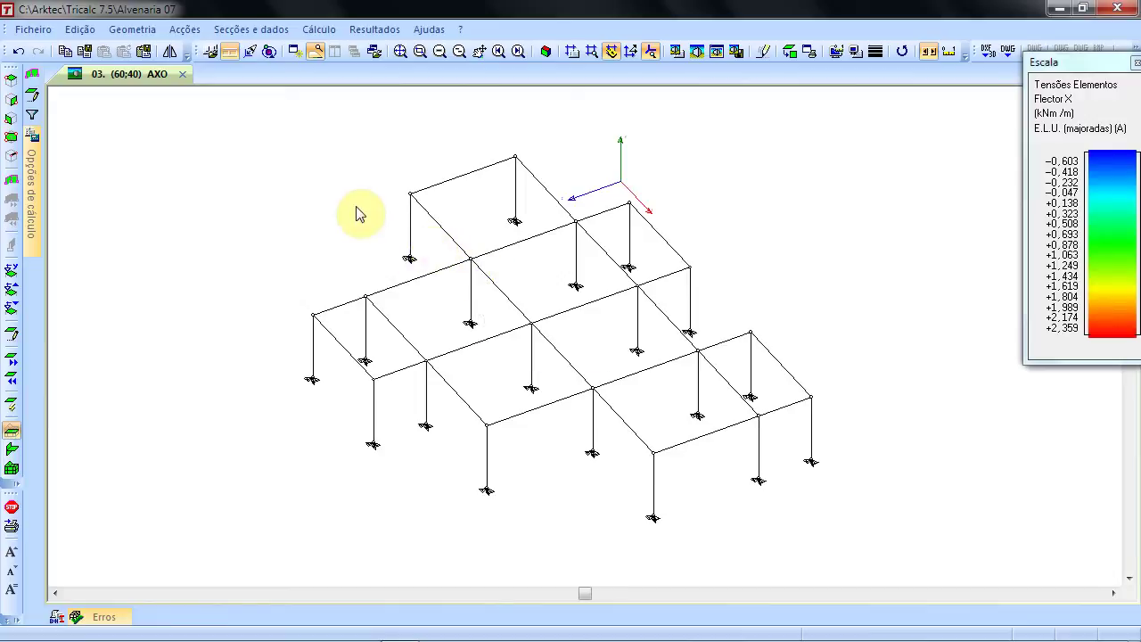
# - Start a new resistant wall from the column base nodes, named A, with an upper level of 560 cm
pyautogui.click(131, 30)
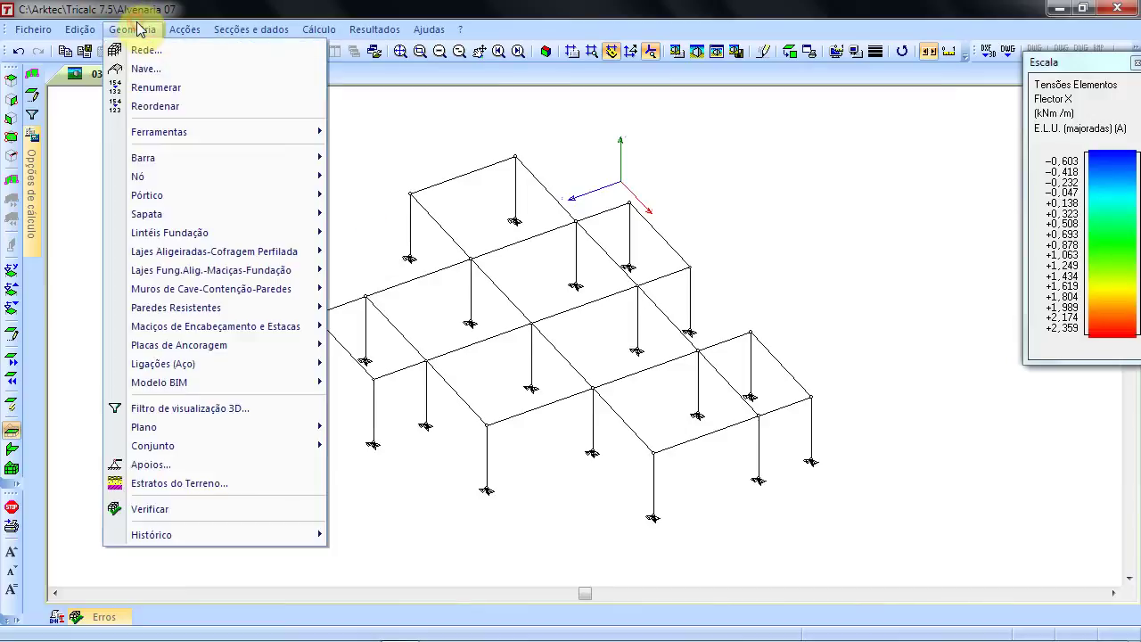
pyautogui.moveTo(268, 307)
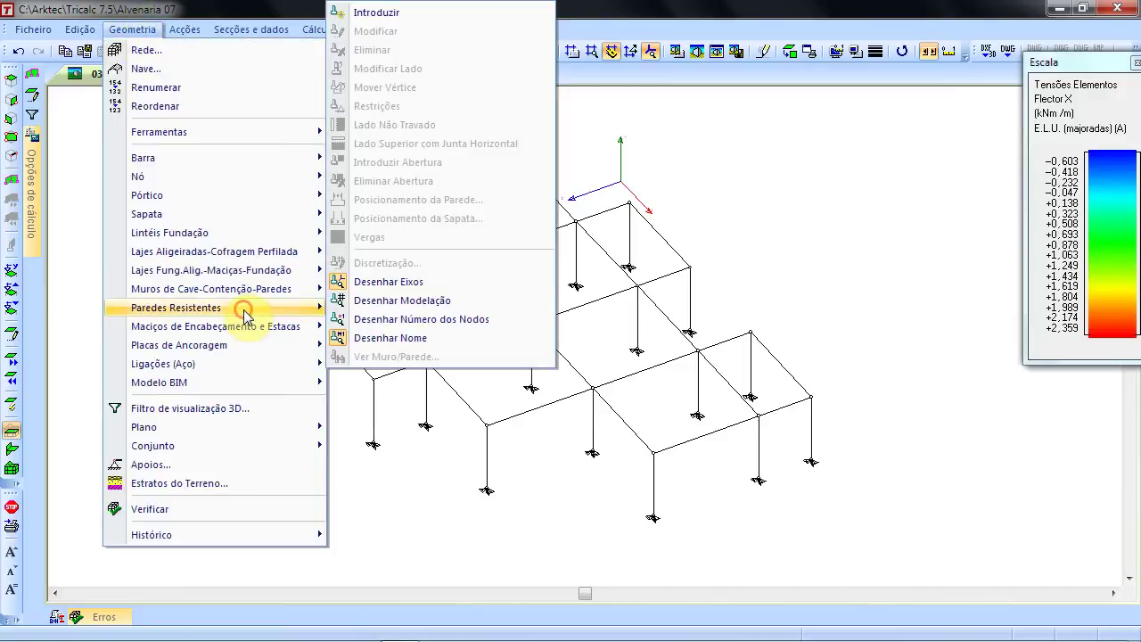
pyautogui.click(381, 16)
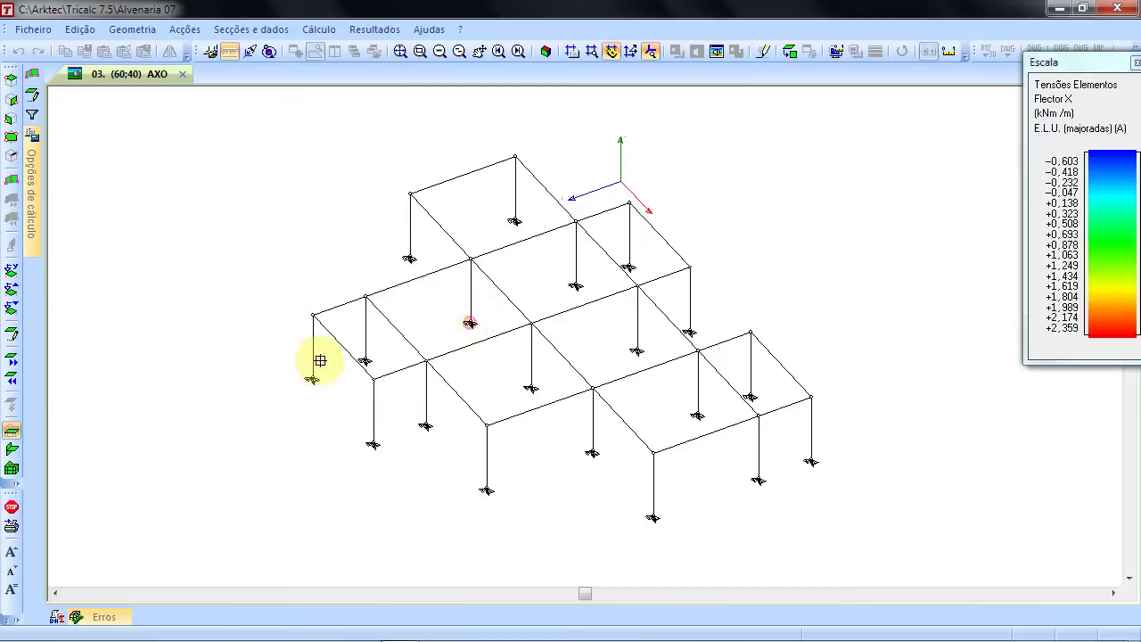
pyautogui.click(195, 305)
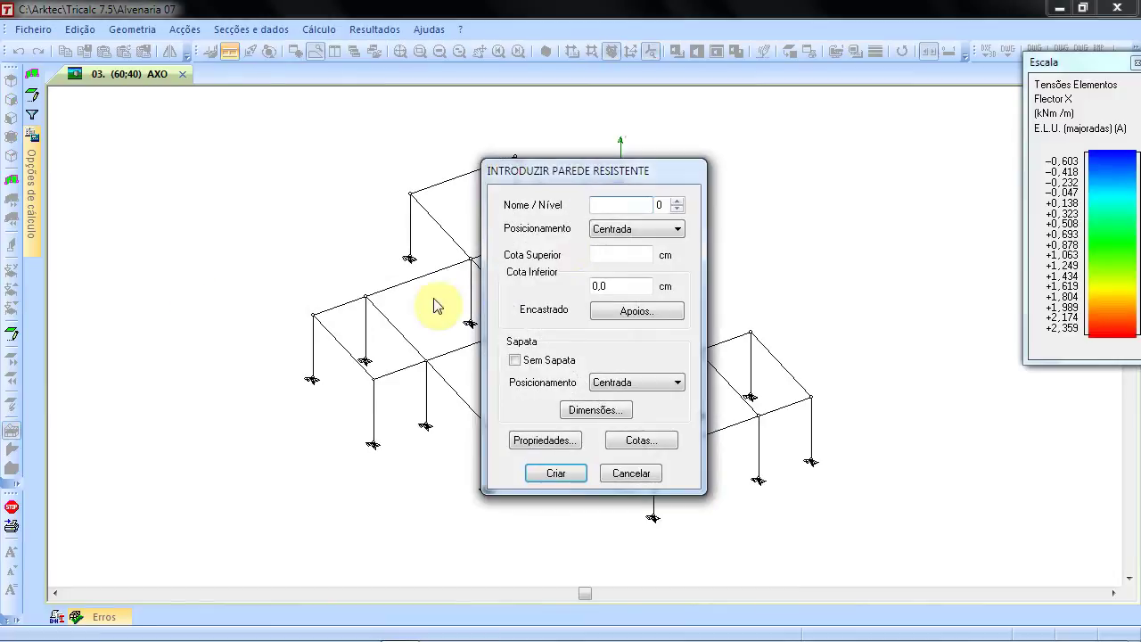
pyautogui.click(609, 204)
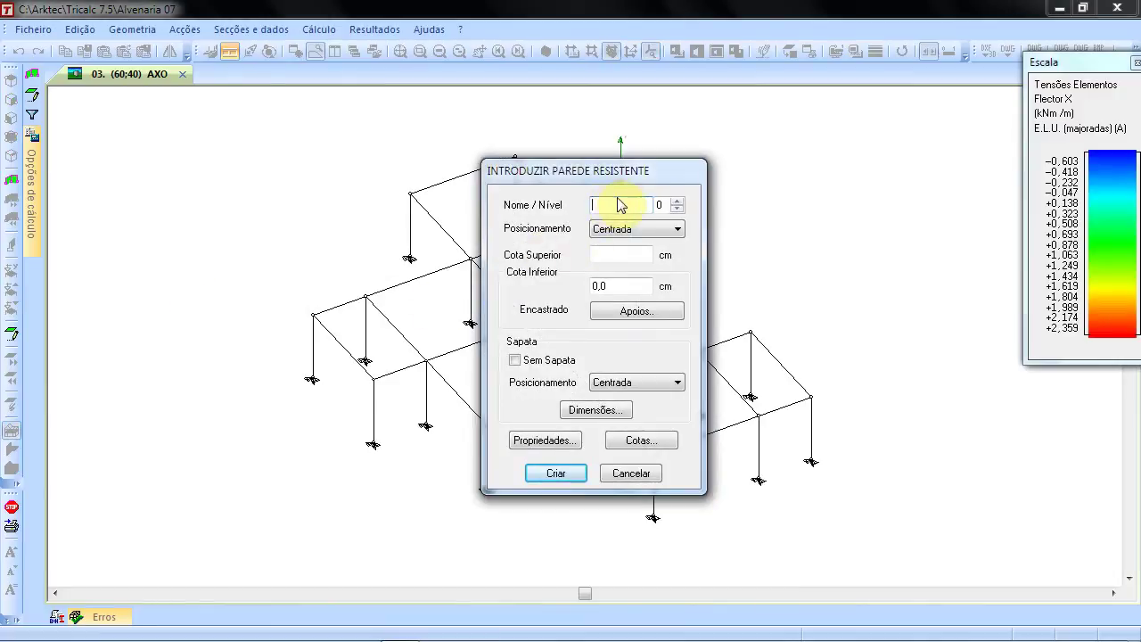
pyautogui.write('560')
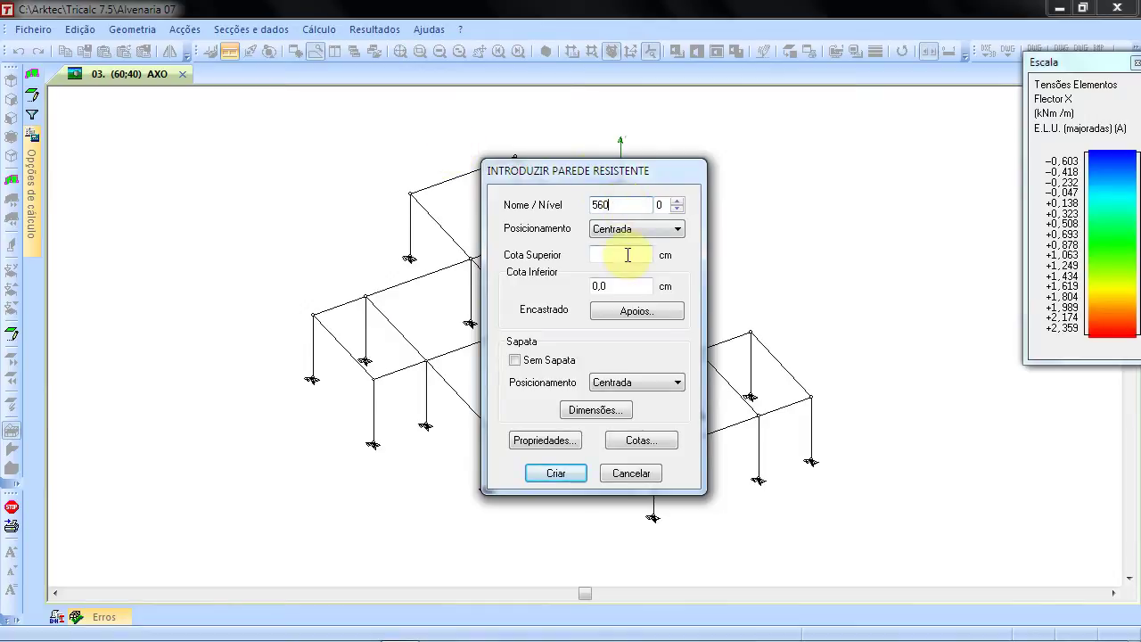
pyautogui.doubleClick(632, 205)
pyautogui.press('BackSpace')
pyautogui.click(621, 253)
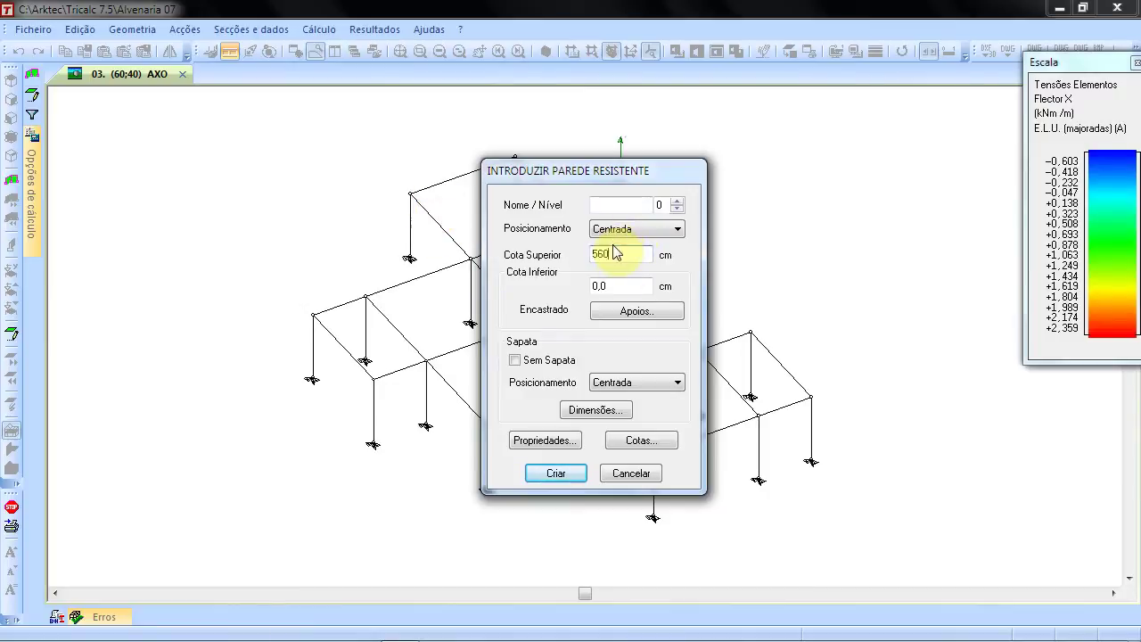
pyautogui.click(631, 203)
pyautogui.write('A')
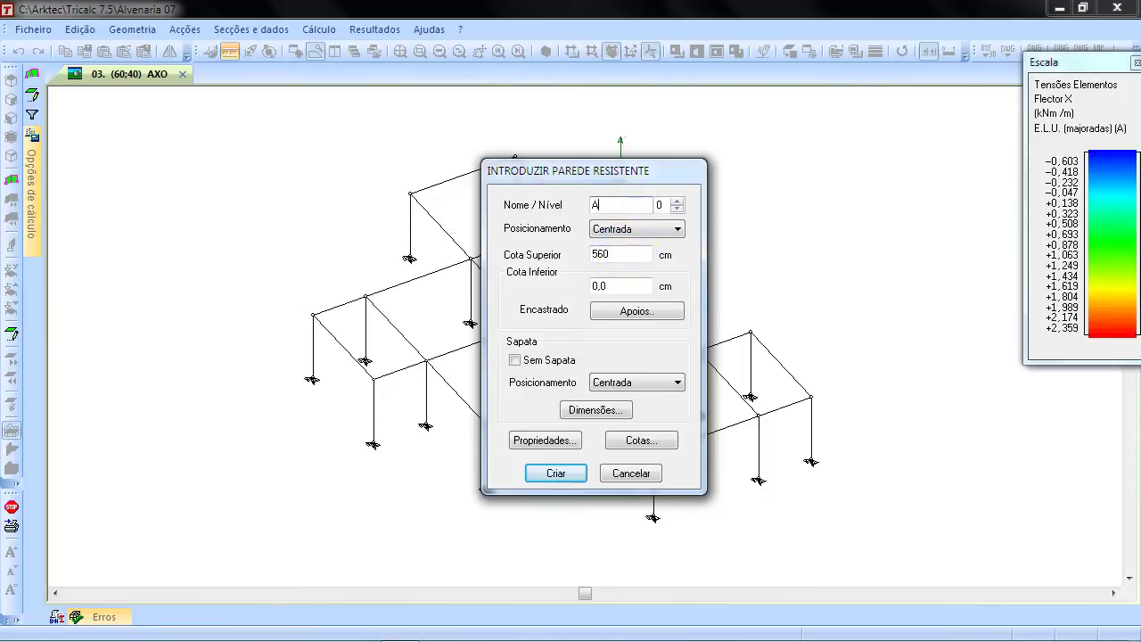
# - Set wall A's base restraint to APOIADO XYZ and its footing positioning to Centrada, leaving the footing dimensions as they are
pyautogui.click(628, 311)
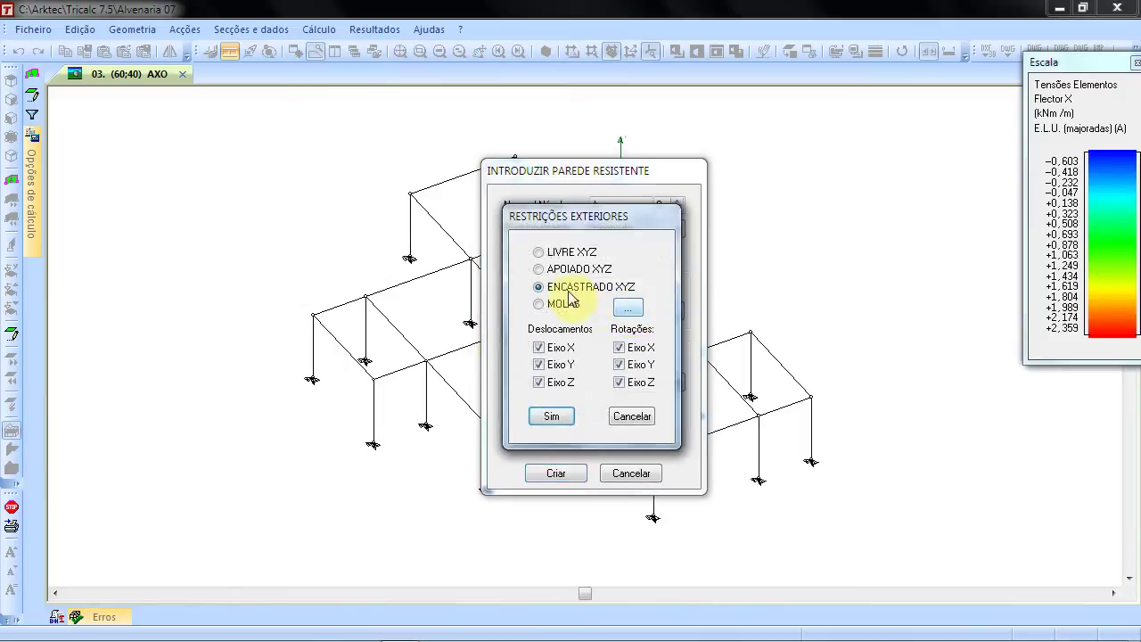
pyautogui.click(564, 271)
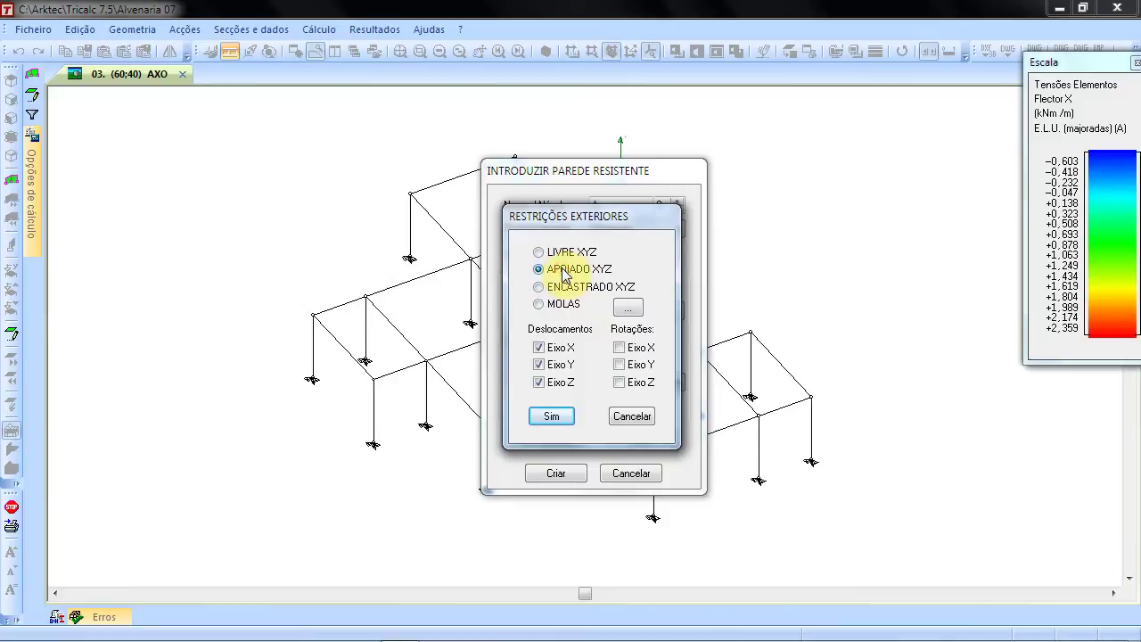
pyautogui.click(564, 416)
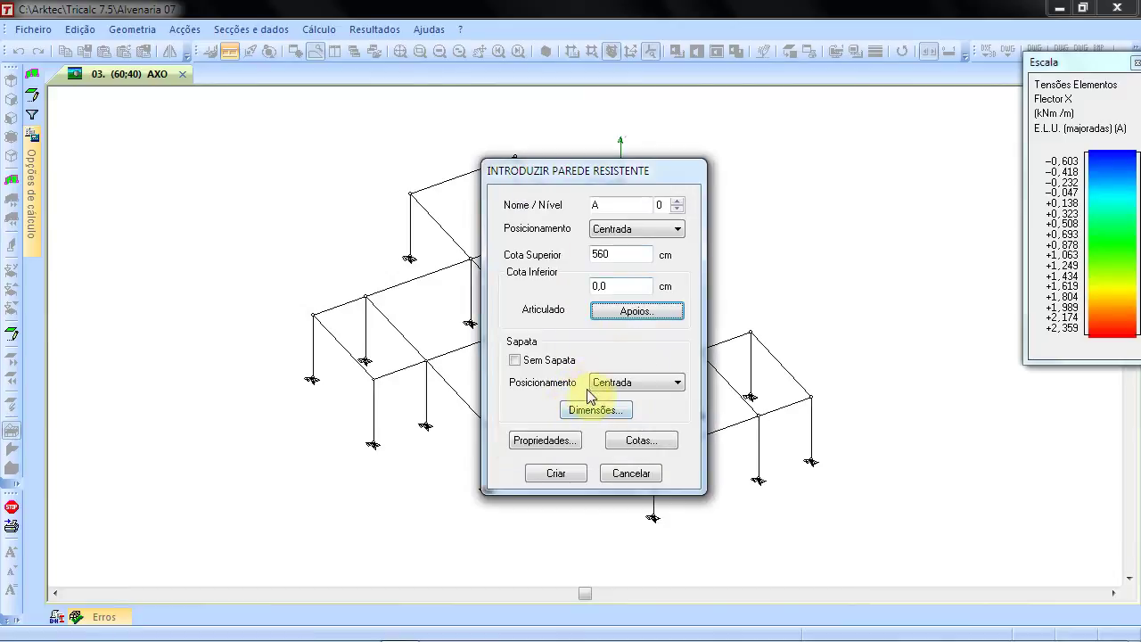
pyautogui.click(660, 381)
pyautogui.click(672, 357)
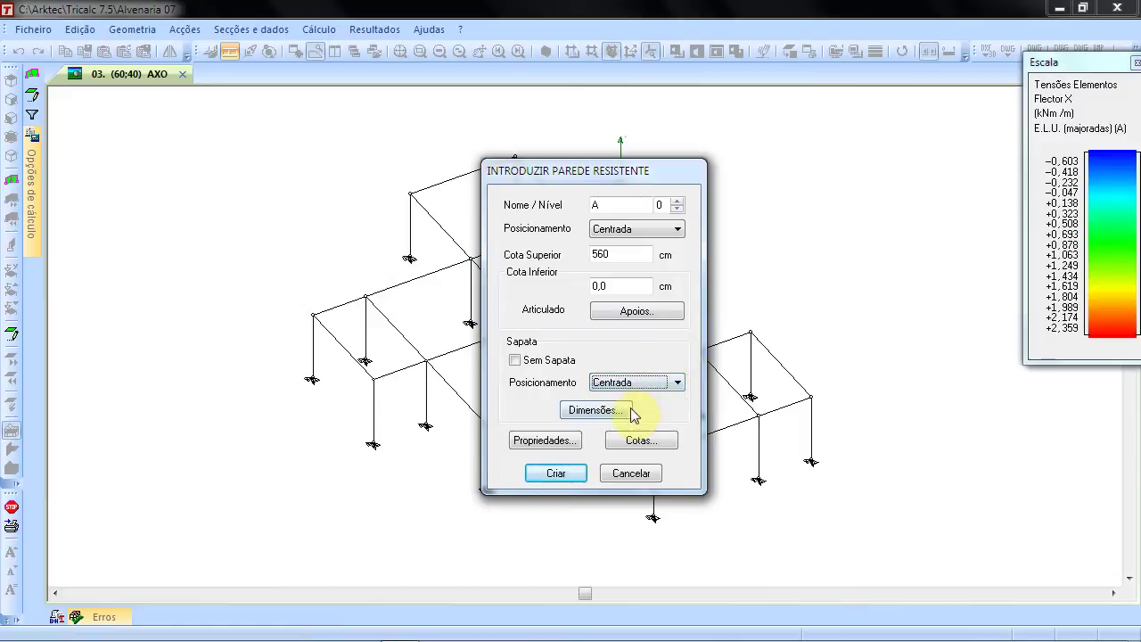
pyautogui.click(595, 410)
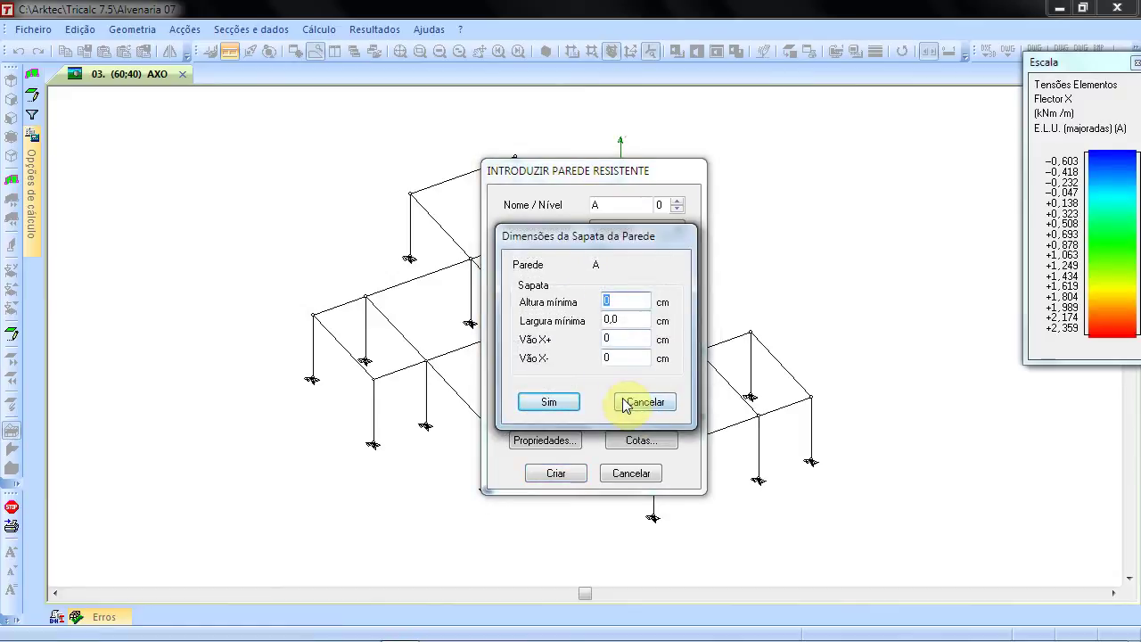
pyautogui.click(626, 405)
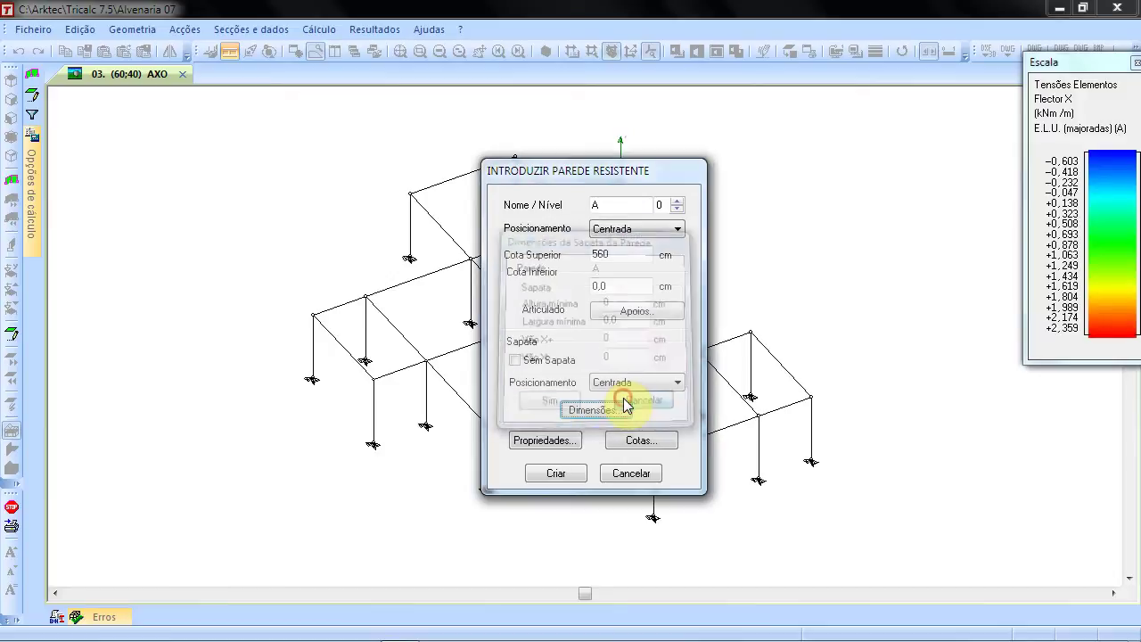
# - Set wall A's material to Blocos de Betão, resetting its properties to that material's default values
pyautogui.click(545, 441)
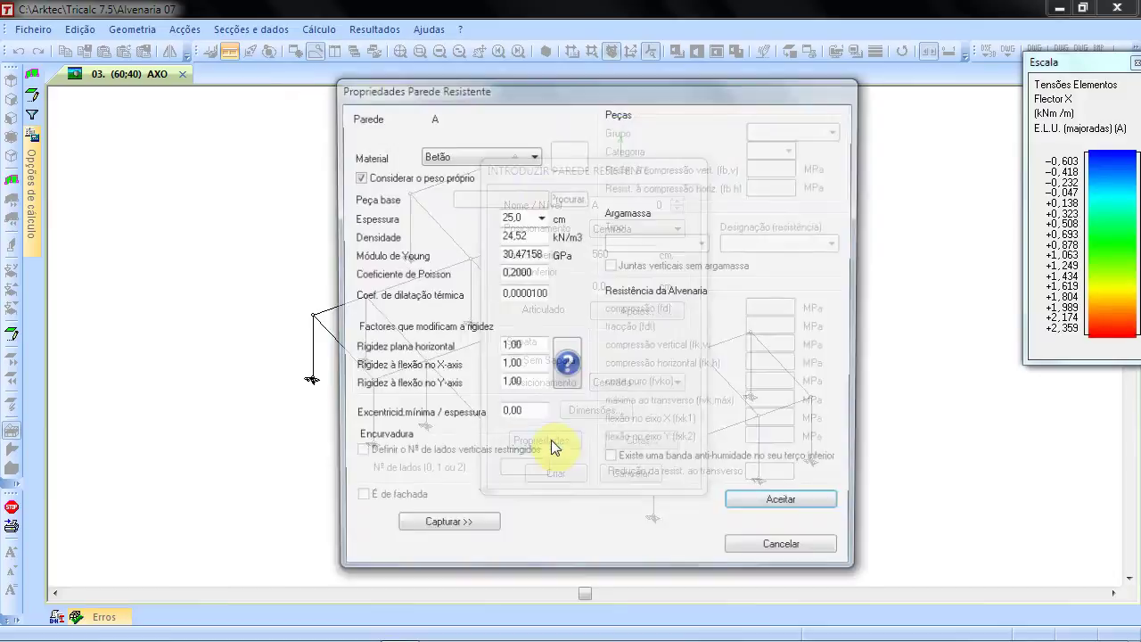
pyautogui.click(511, 150)
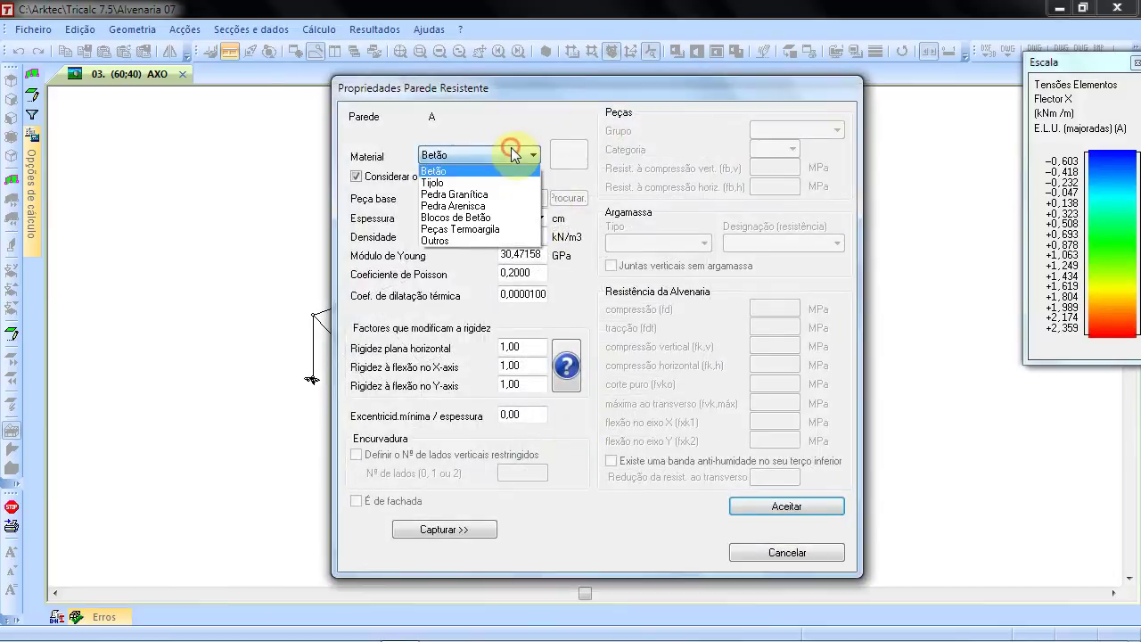
pyautogui.click(511, 226)
pyautogui.click(673, 373)
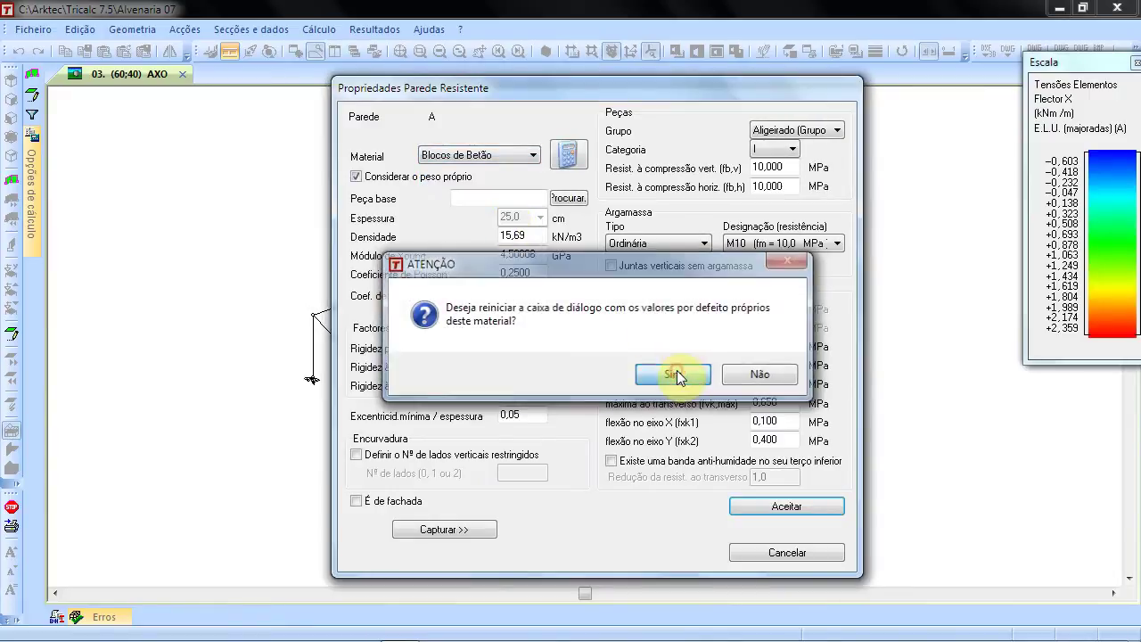
pyautogui.click(673, 373)
# - Assign wall A the base piece BHN A-30 (290mm) from the BLQ-1 Semioco (Aligeirado) concrete blocks
pyautogui.click(563, 199)
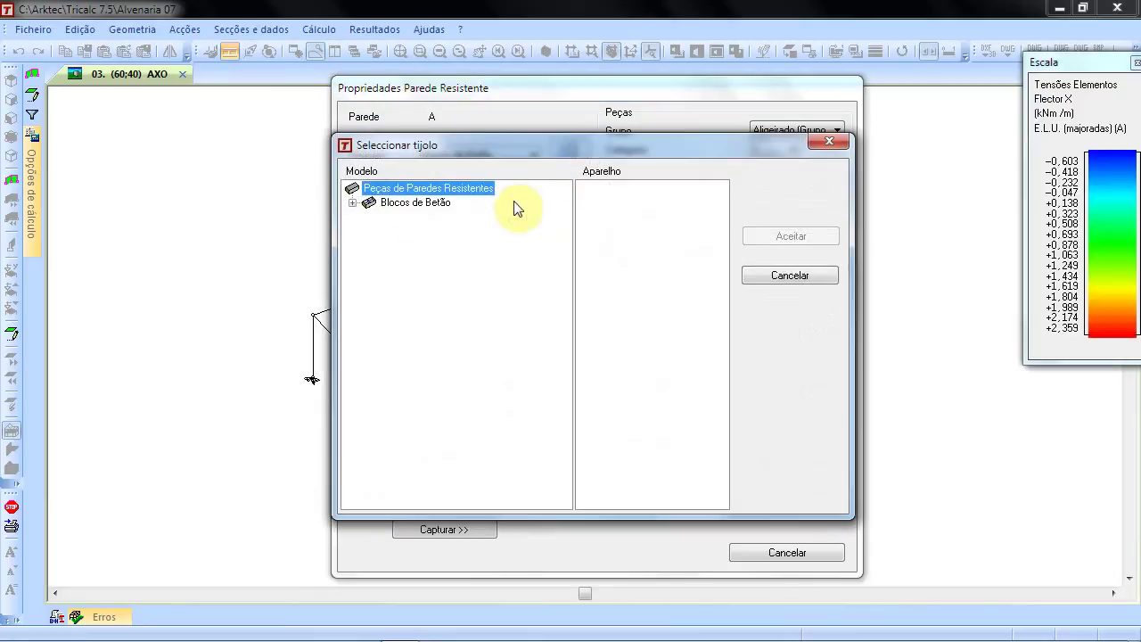
pyautogui.click(352, 202)
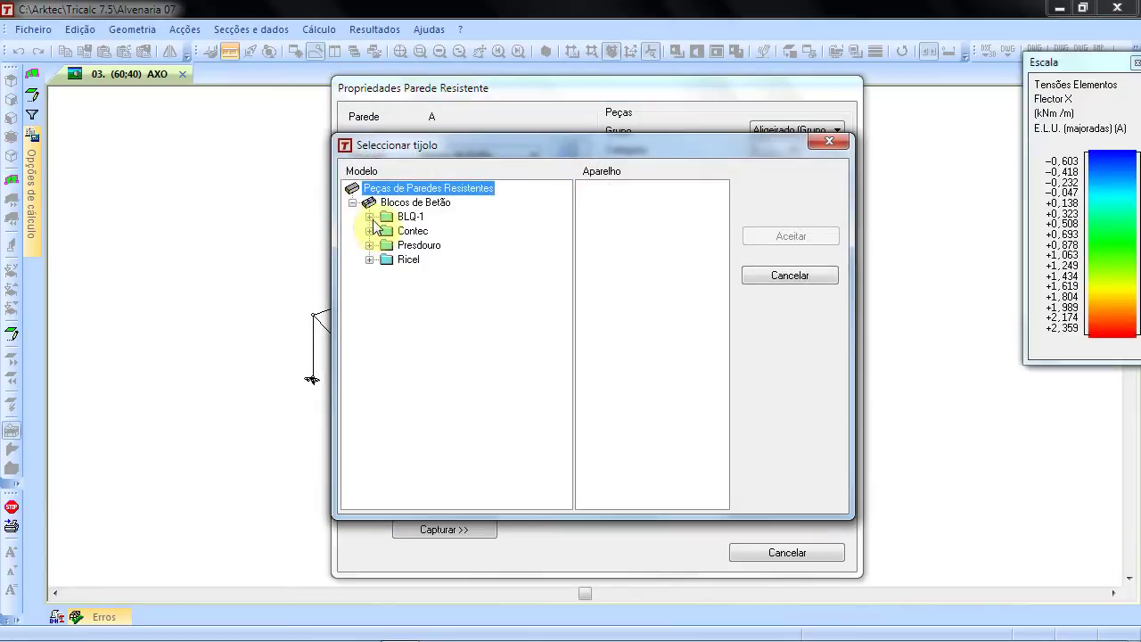
pyautogui.click(370, 217)
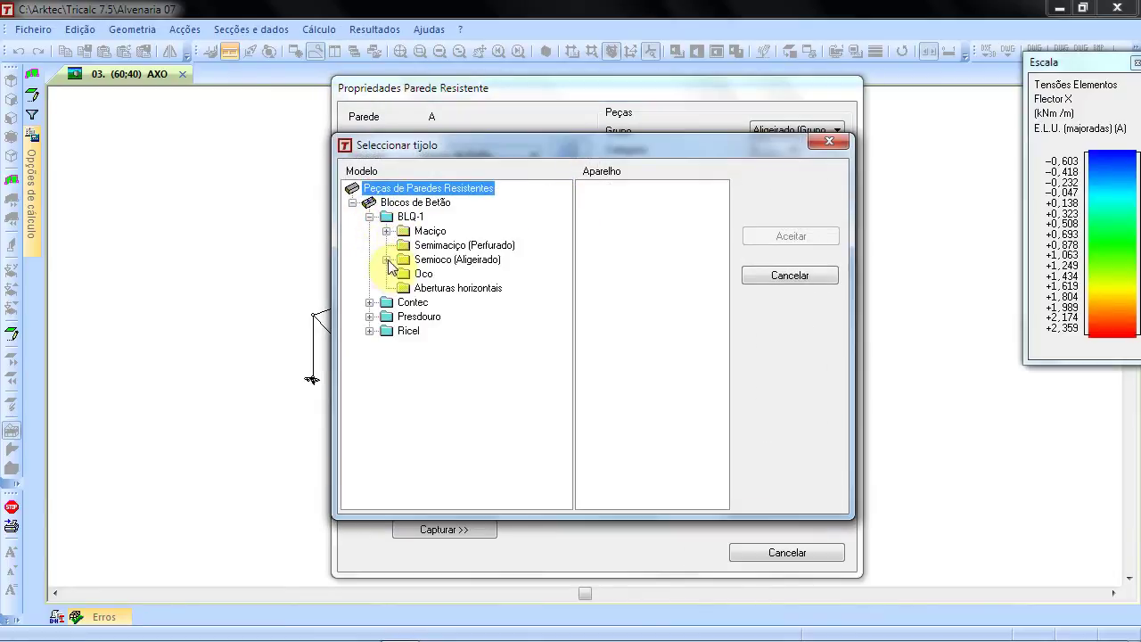
pyautogui.click(387, 260)
pyautogui.click(446, 288)
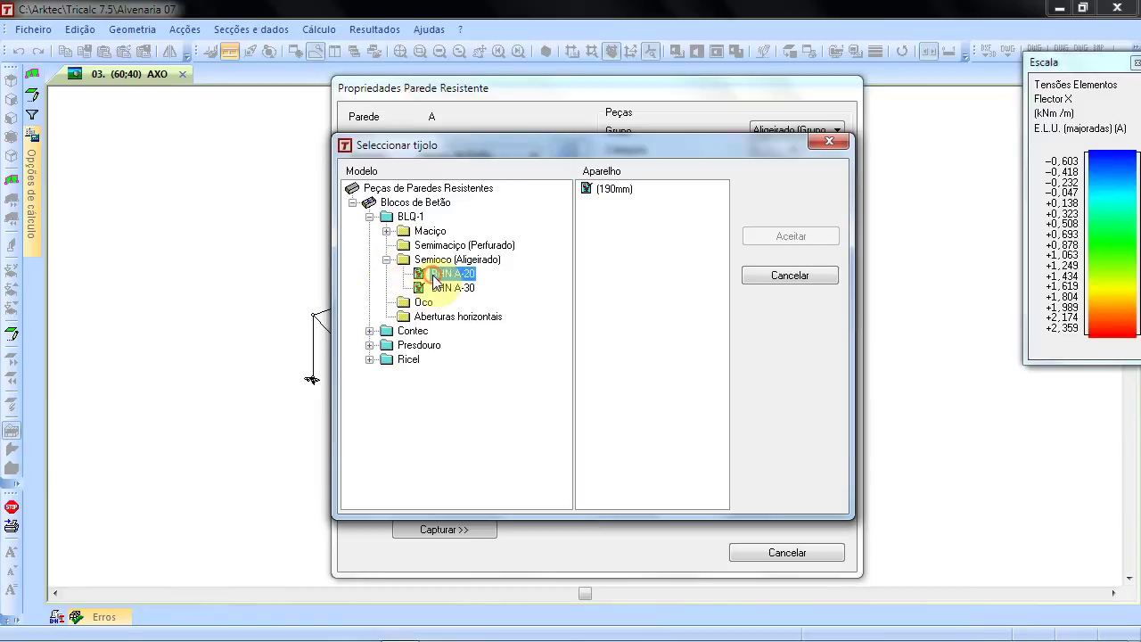
pyautogui.click(597, 190)
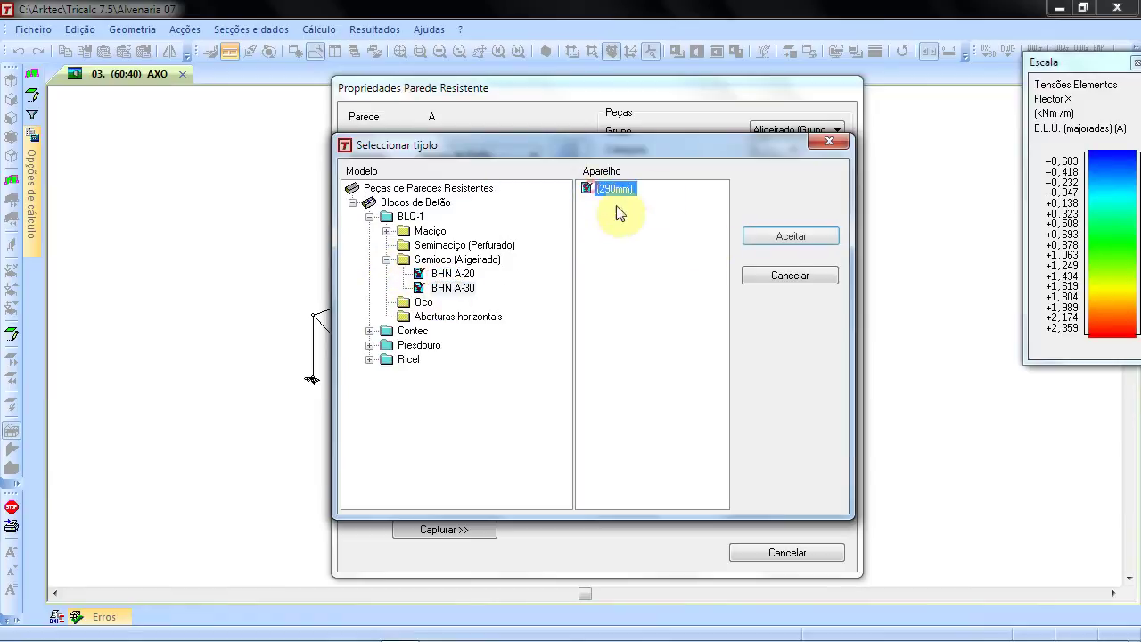
pyautogui.click(790, 239)
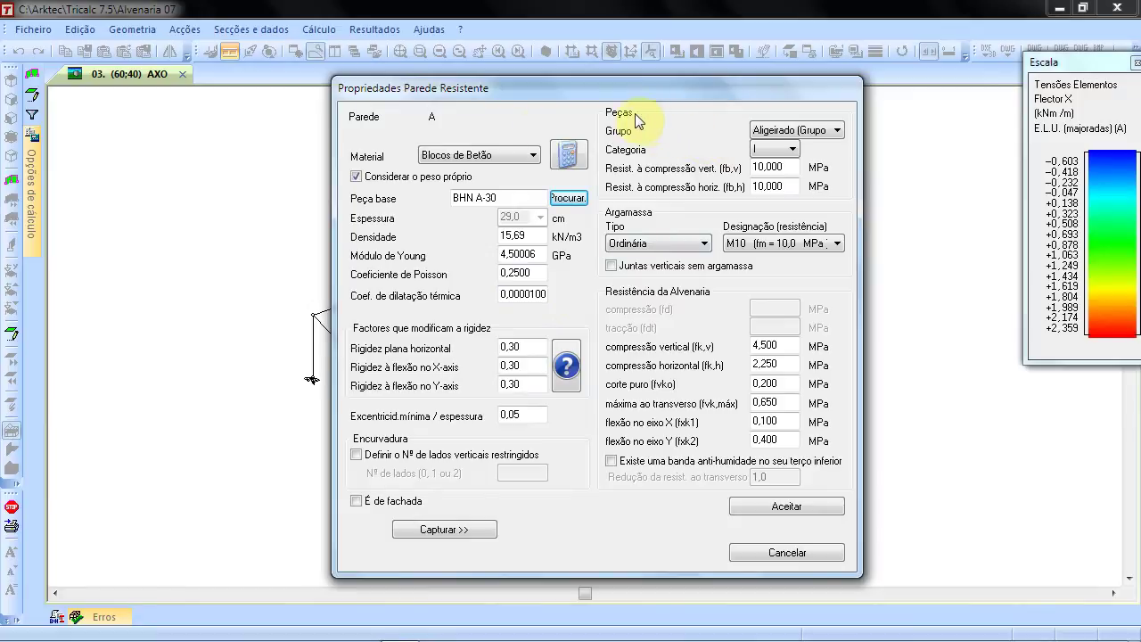
# - Mark wall A as a façade wall and define its number of restrained vertical sides as 2
pyautogui.click(393, 502)
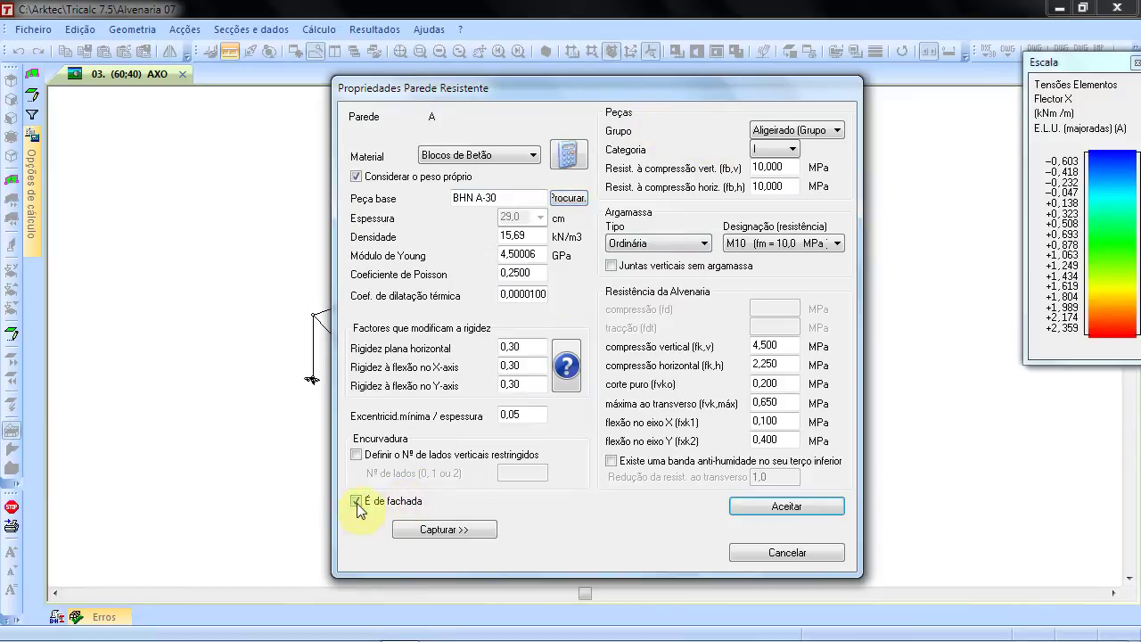
pyautogui.click(675, 242)
pyautogui.click(458, 457)
pyautogui.moveTo(524, 470); pyautogui.dragTo(440, 473)
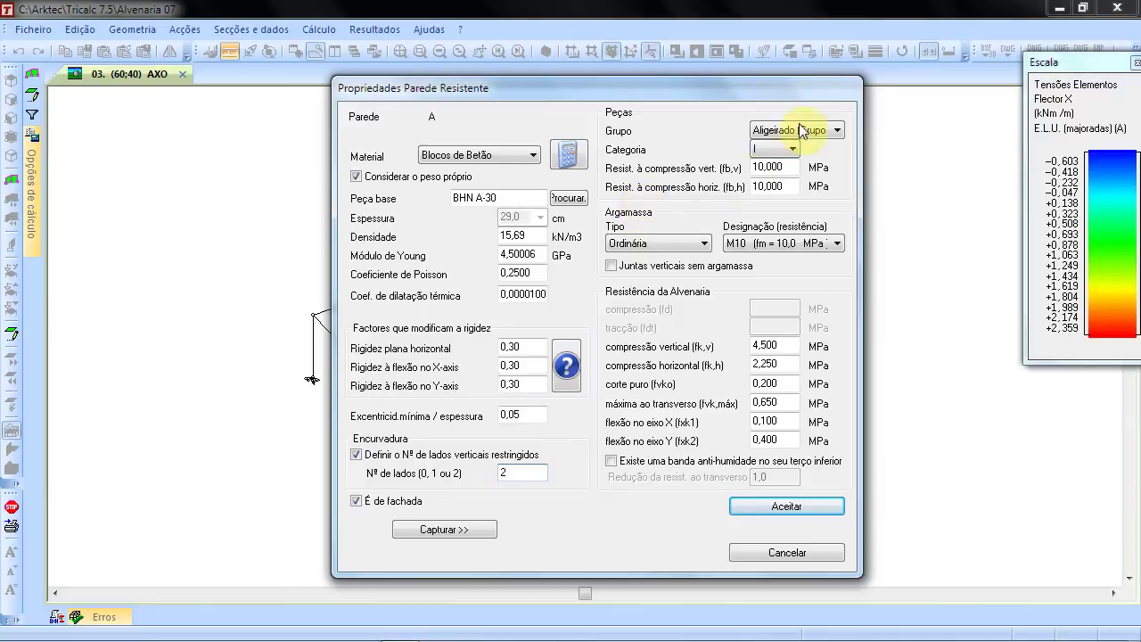
# - Review the group, category and vertical and horizontal compressive strengths of wall A's pieces
pyautogui.click(829, 132)
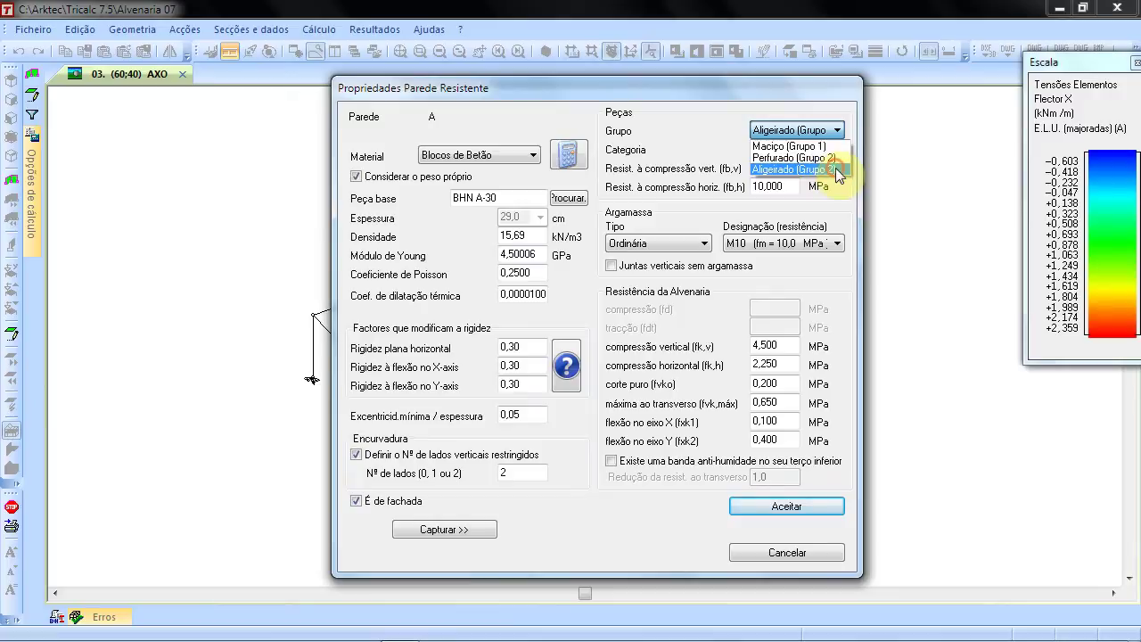
pyautogui.click(836, 169)
pyautogui.click(794, 149)
pyautogui.click(822, 149)
pyautogui.moveTo(784, 166); pyautogui.dragTo(723, 166)
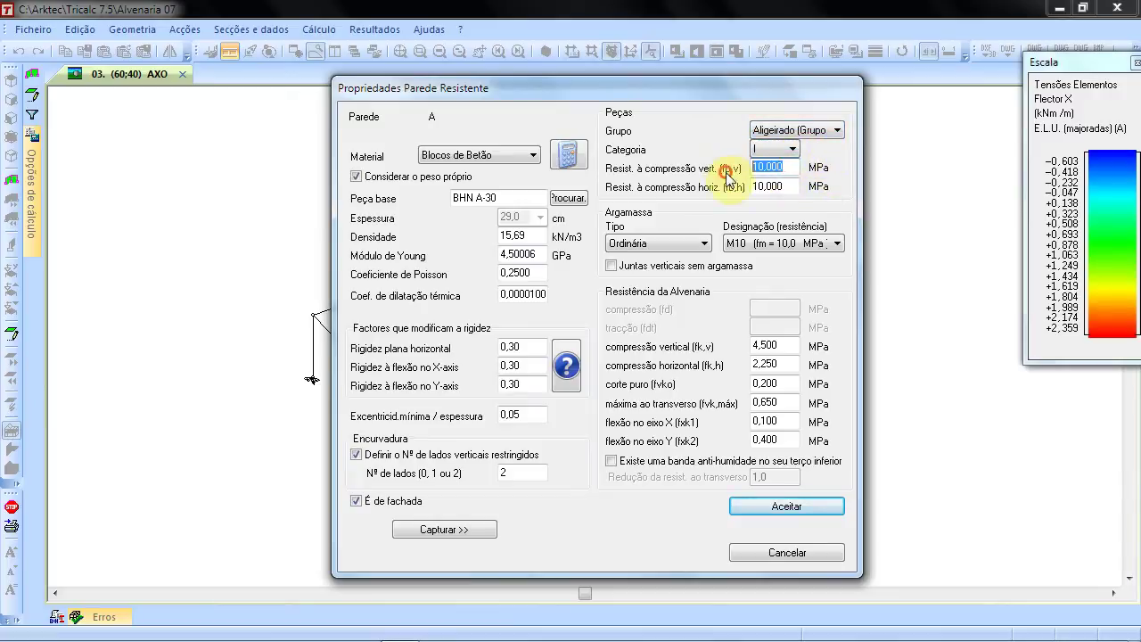
pyautogui.moveTo(788, 185); pyautogui.dragTo(731, 189)
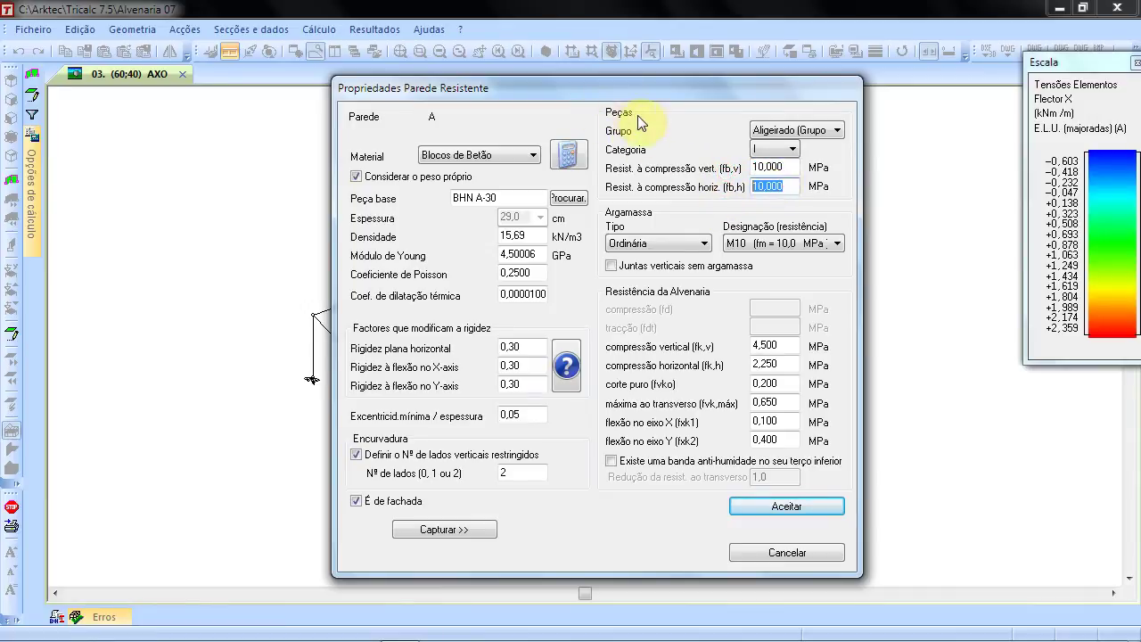
# - Examine the mortar type and designation options and the masonry strength values for wall A
pyautogui.click(704, 244)
pyautogui.click(702, 245)
pyautogui.click(702, 246)
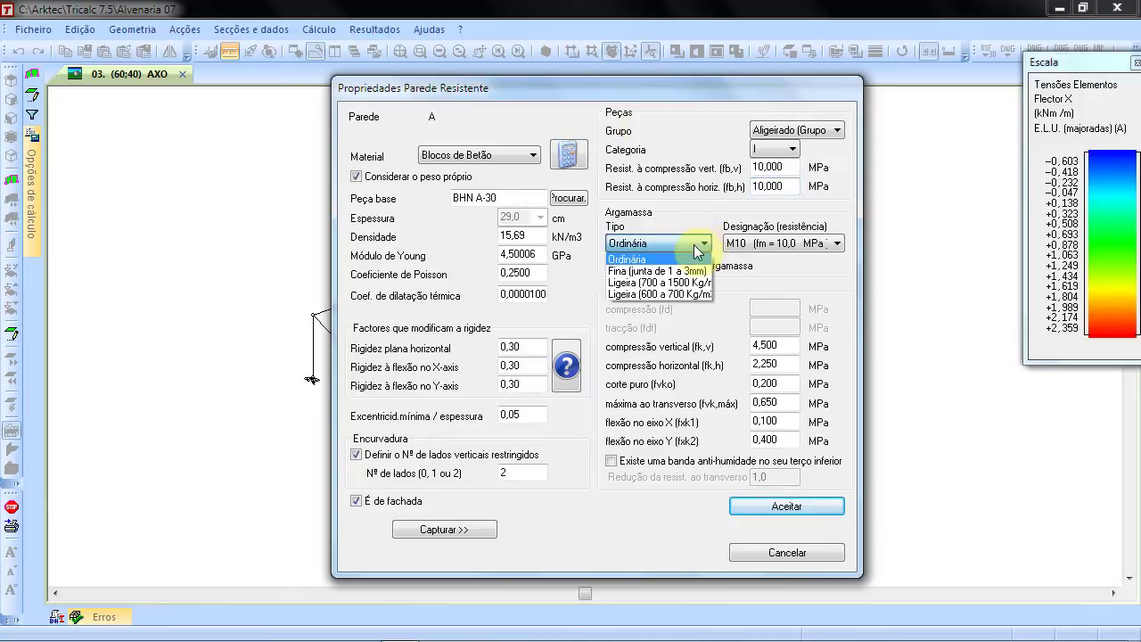
pyautogui.click(706, 206)
pyautogui.click(802, 243)
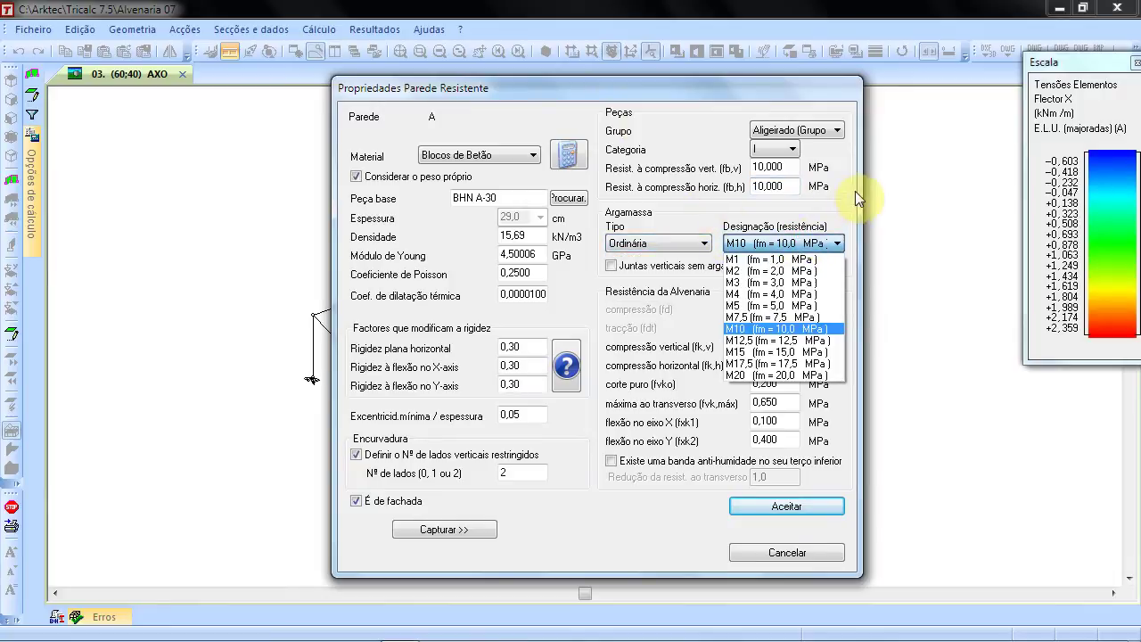
pyautogui.click(855, 190)
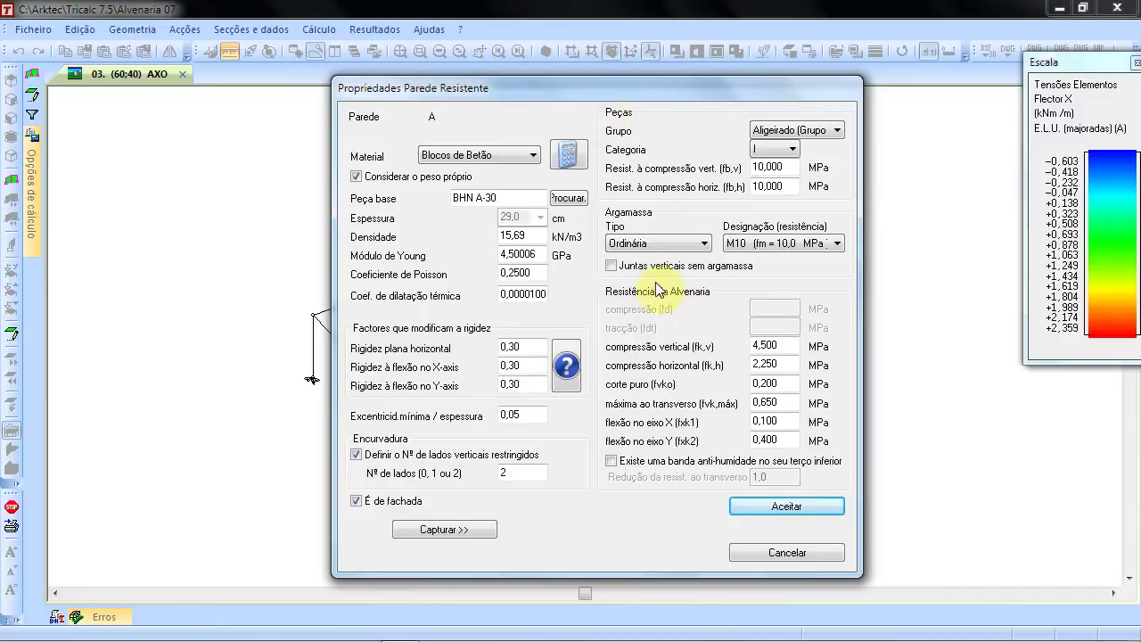
pyautogui.doubleClick(774, 346)
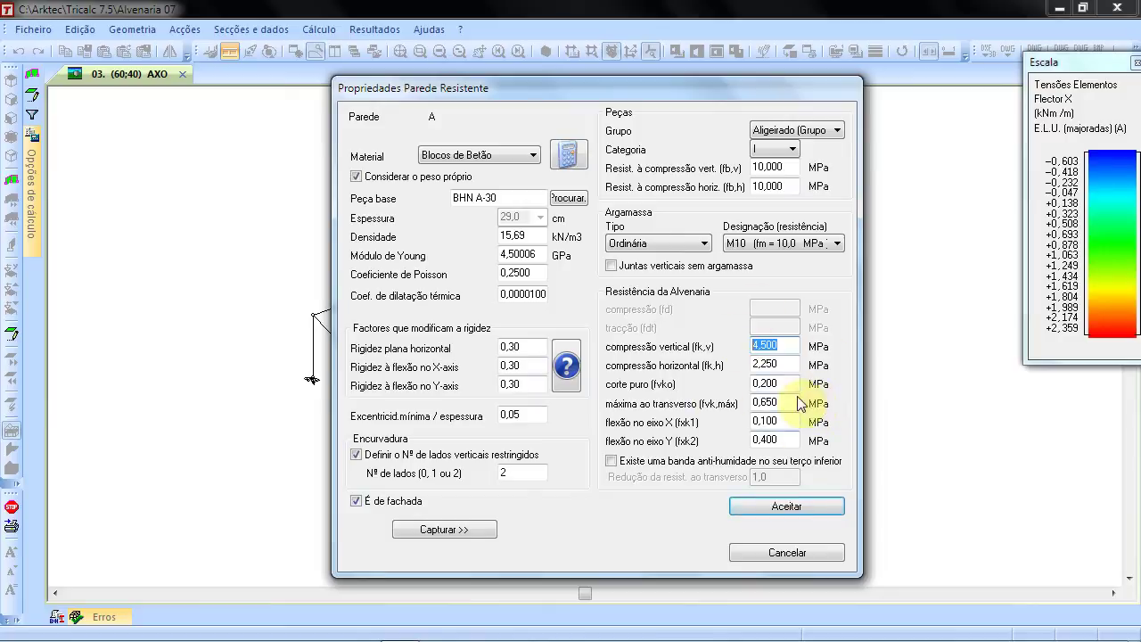
# - Recalculate wall A's strength parameters and accept its properties
pyautogui.click(789, 508)
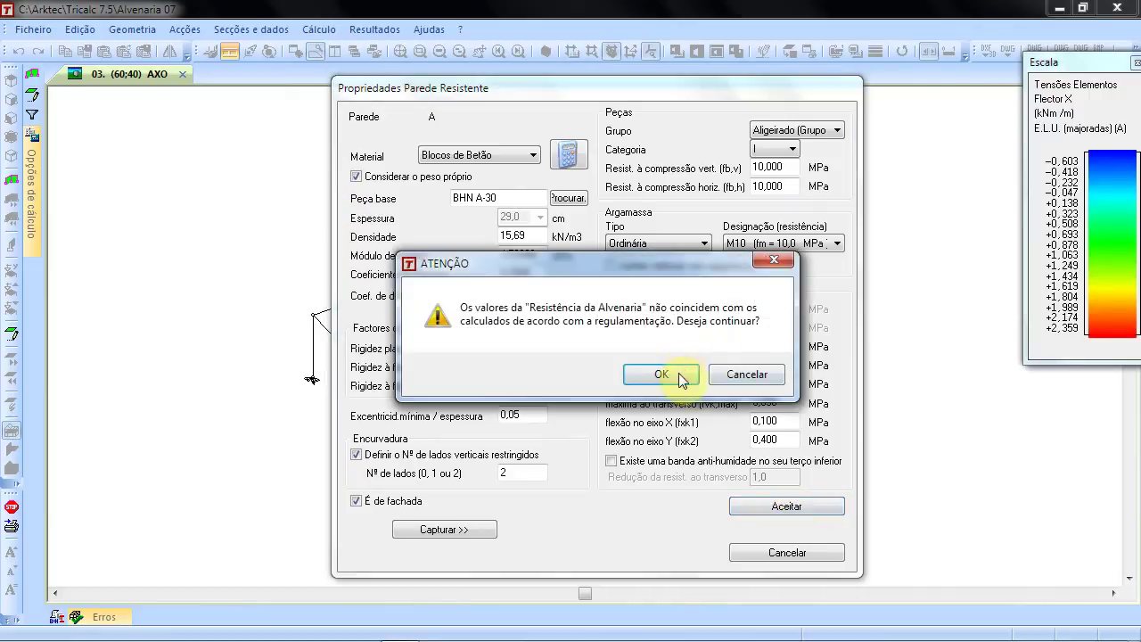
pyautogui.click(674, 374)
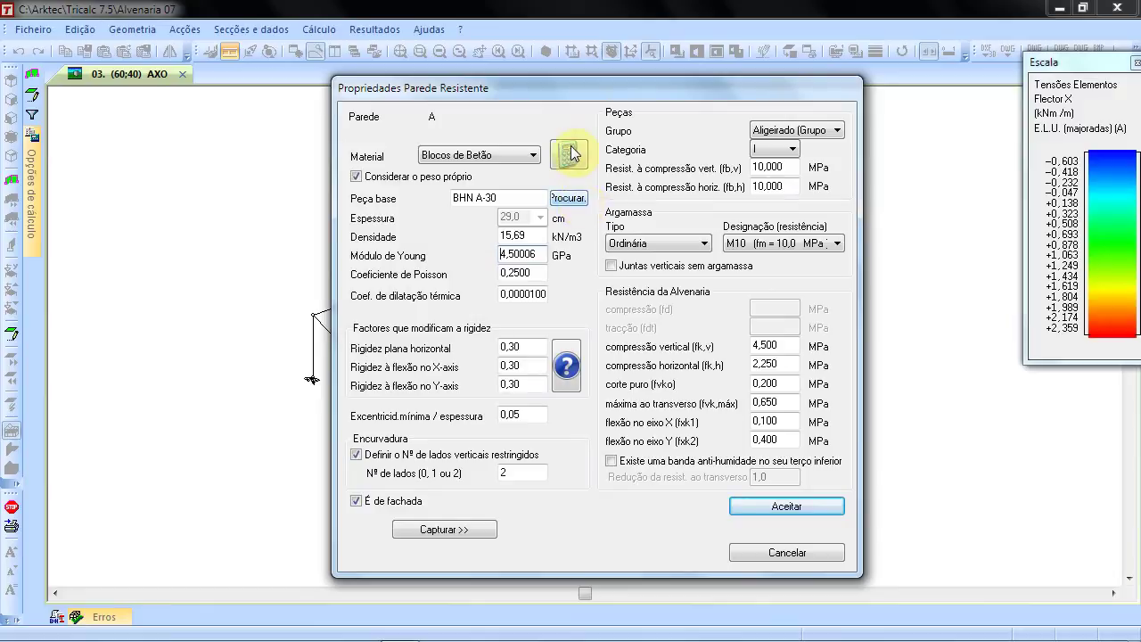
pyautogui.click(571, 156)
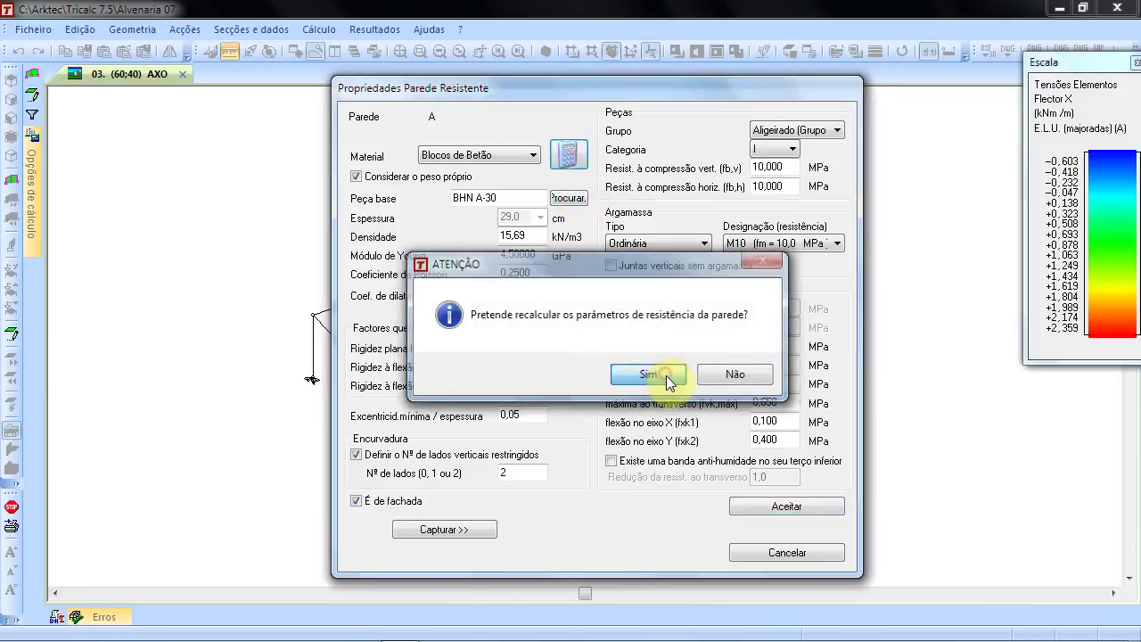
pyautogui.click(665, 376)
pyautogui.click(781, 506)
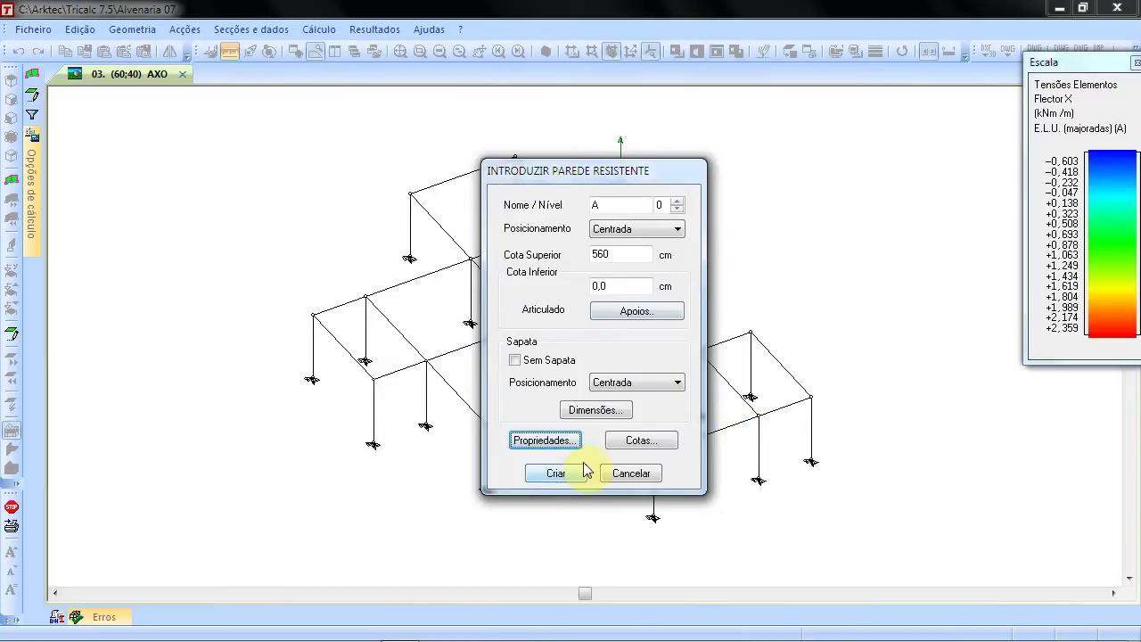
# - Set wall A's number of heights to 2 and create the wall
pyautogui.click(636, 441)
pyautogui.click(506, 336)
pyautogui.doubleClick(601, 331)
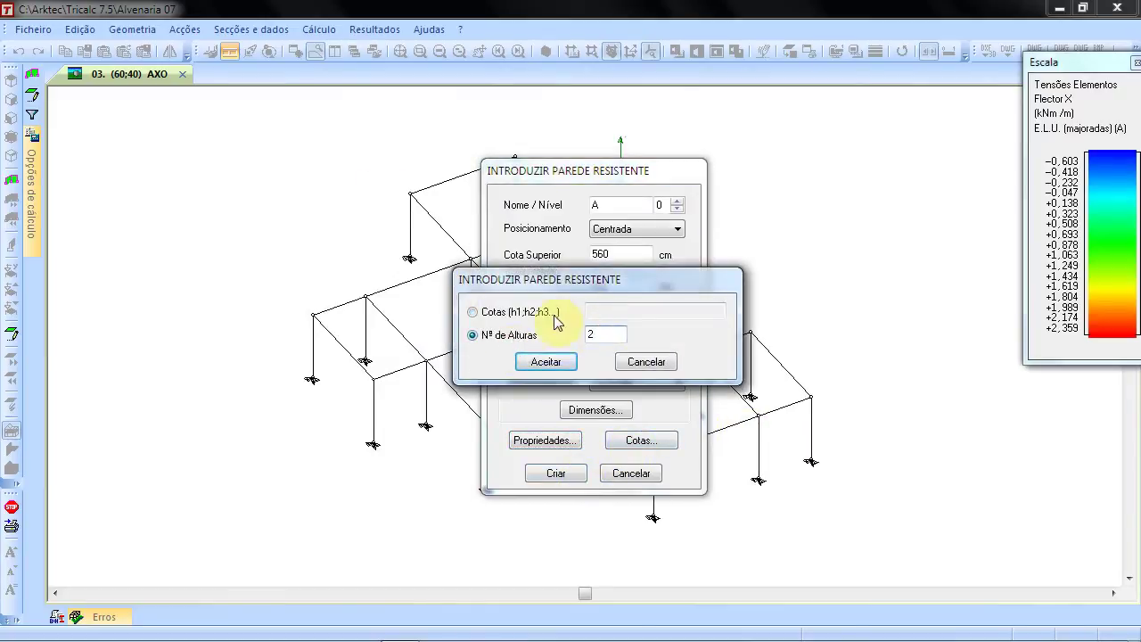
pyautogui.click(544, 362)
pyautogui.click(559, 474)
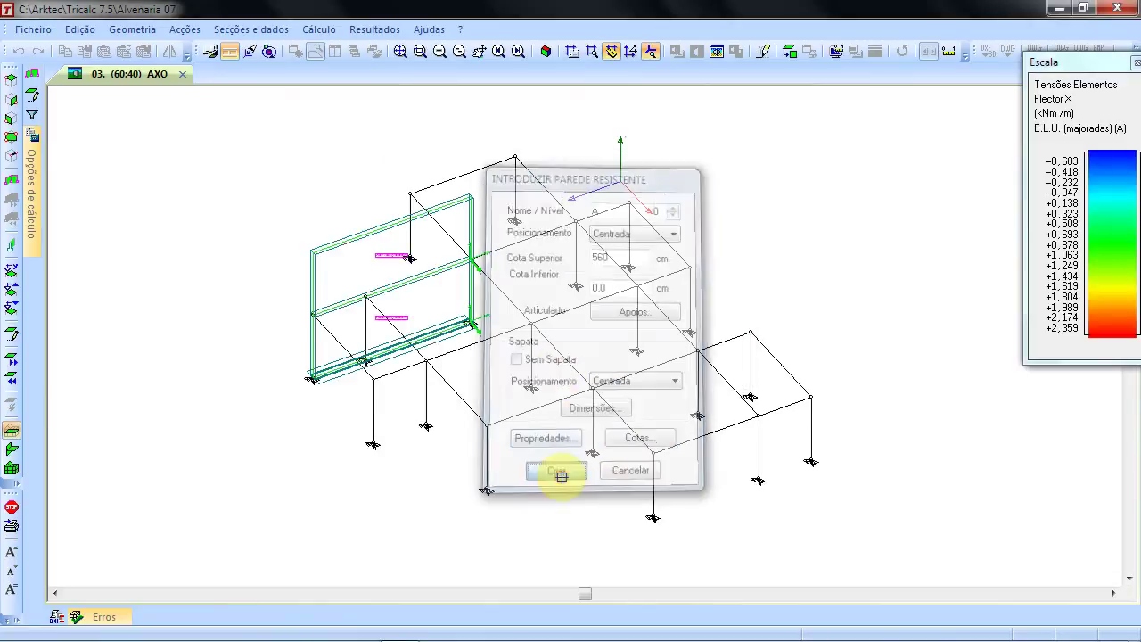
# - Create resistant wall B from wall A's inner end to the adjacent rear column base, keeping the 560 cm upper level and BHN A-30 properties
pyautogui.scroll(2, 370, 317)
pyautogui.scroll(-1, 361, 294)
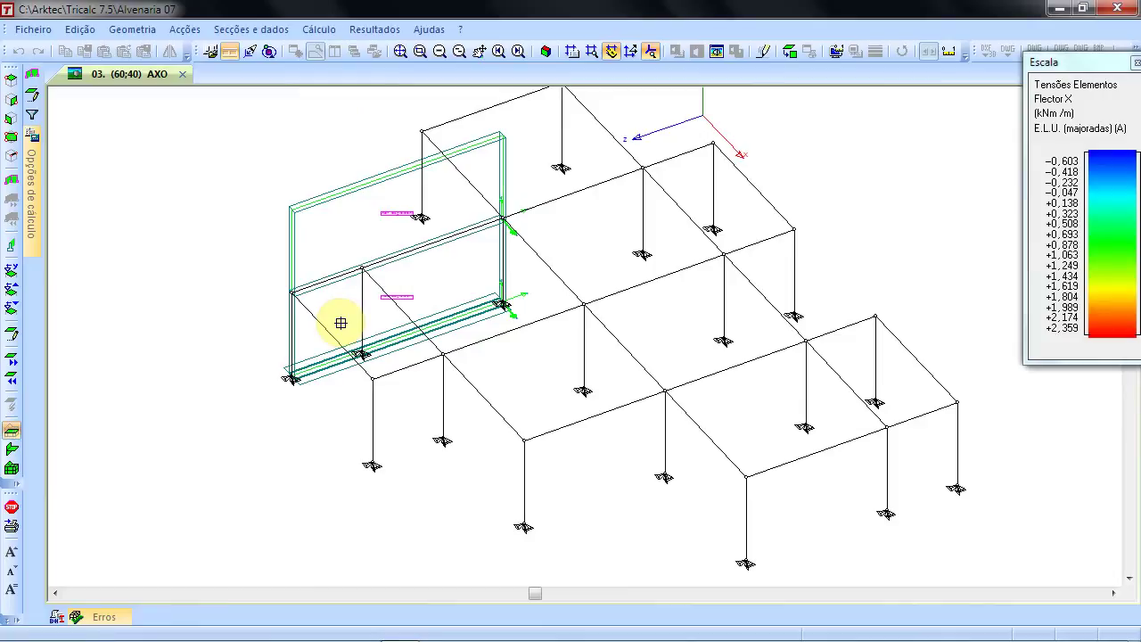
pyautogui.scroll(-2, 340, 321)
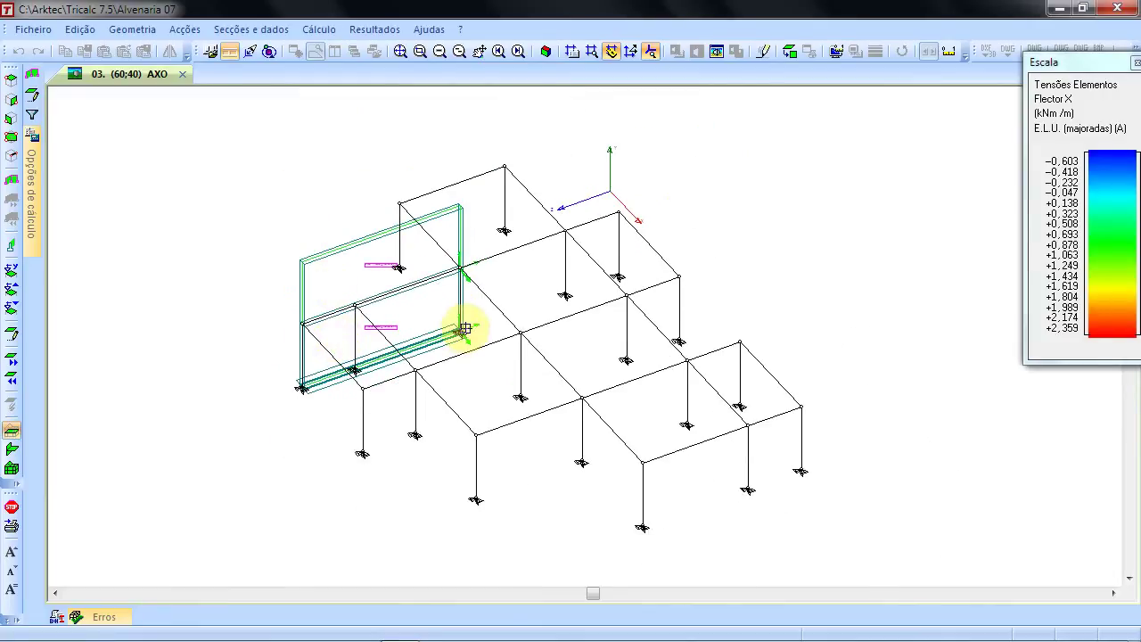
pyautogui.rightClick(345, 189)
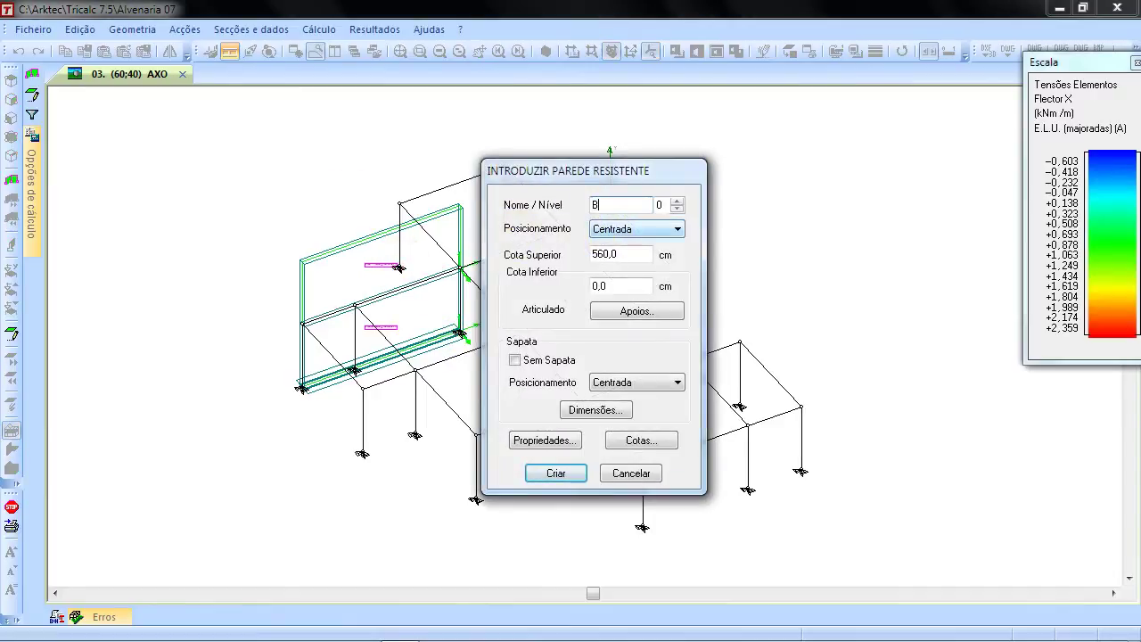
pyautogui.click(545, 440)
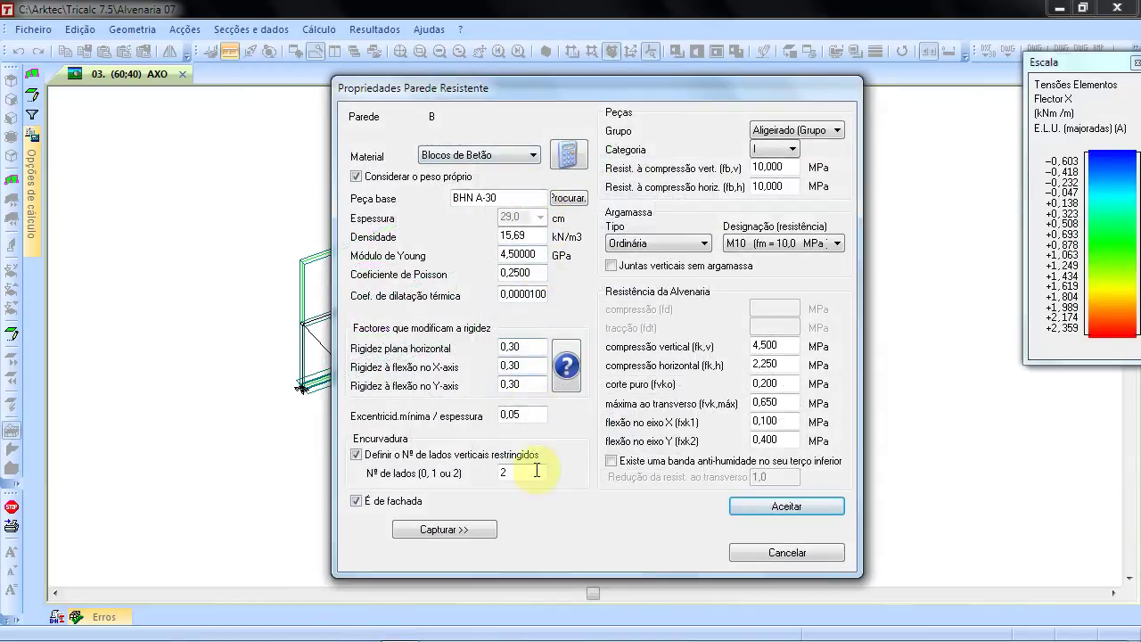
pyautogui.click(787, 506)
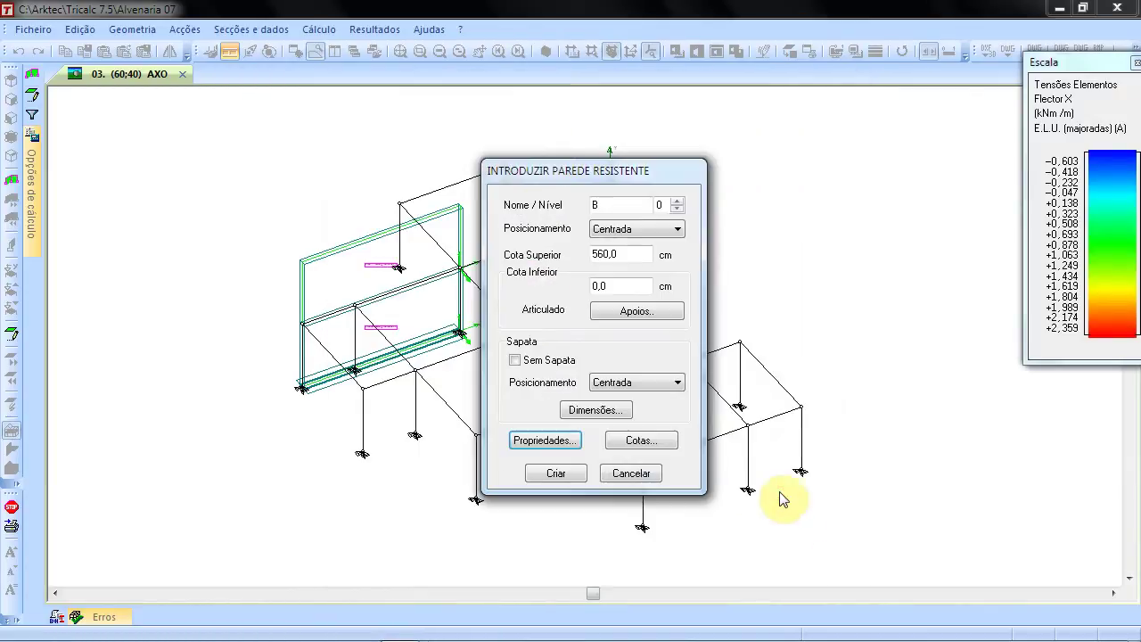
pyautogui.click(567, 472)
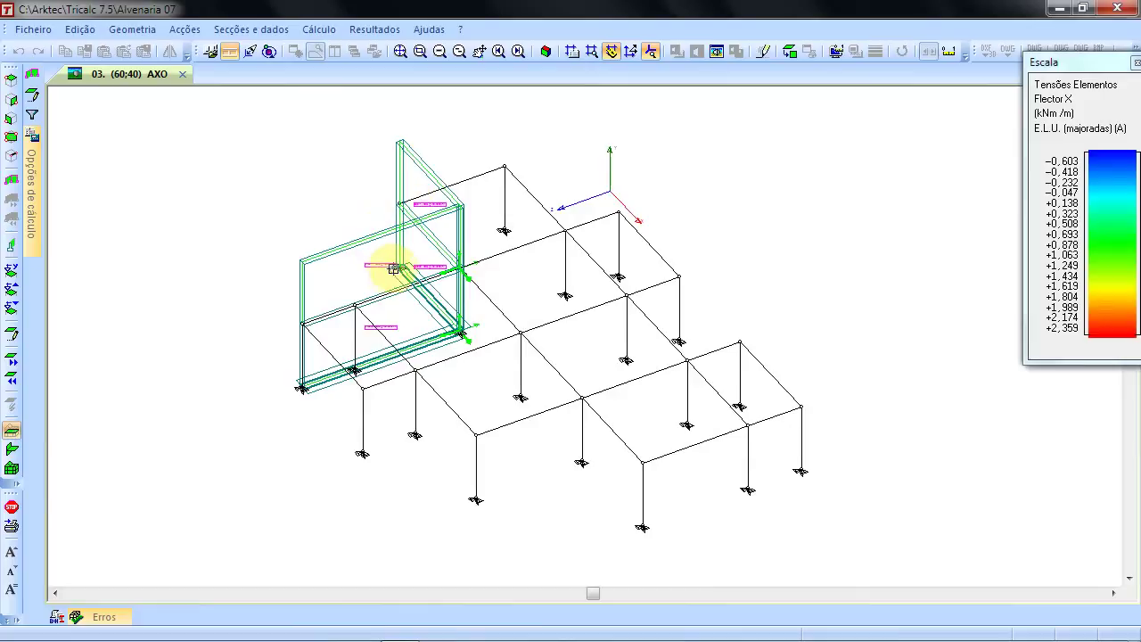
# - Create resistant walls C and D consecutively along the perimeter column bases from wall B's far end, with an upper level of 560 cm
pyautogui.click(644, 187)
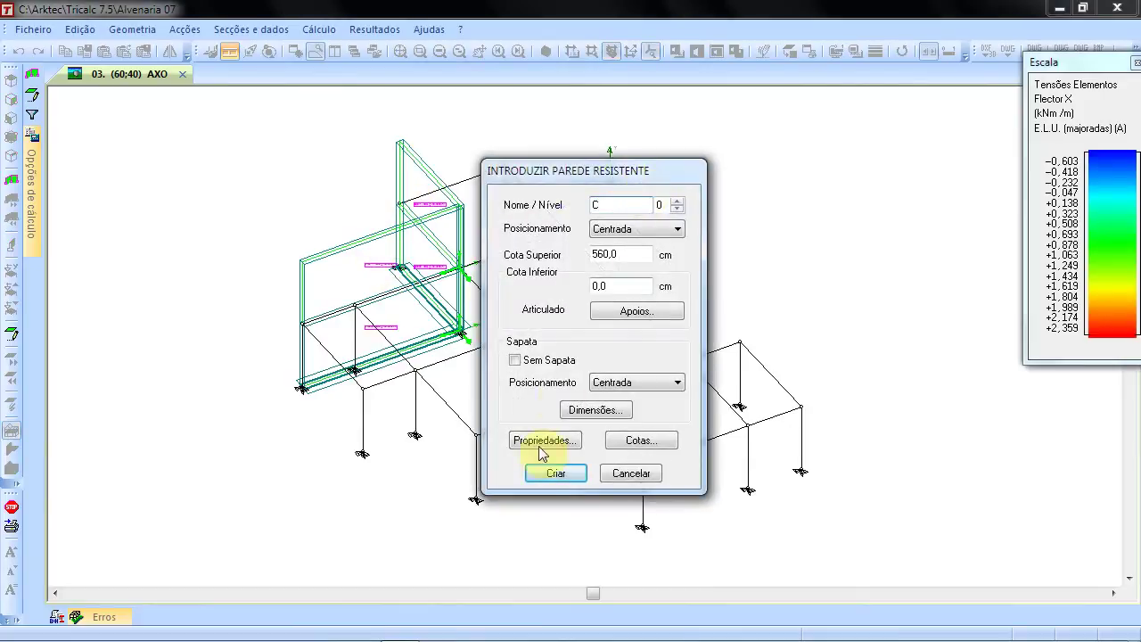
pyautogui.click(556, 473)
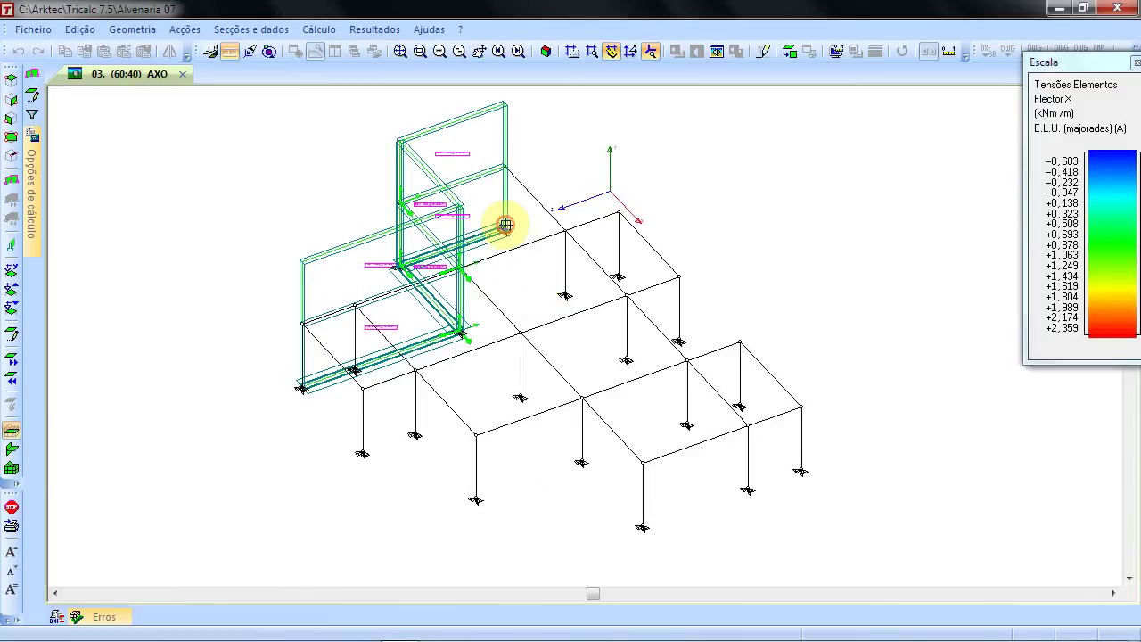
pyautogui.click(764, 203)
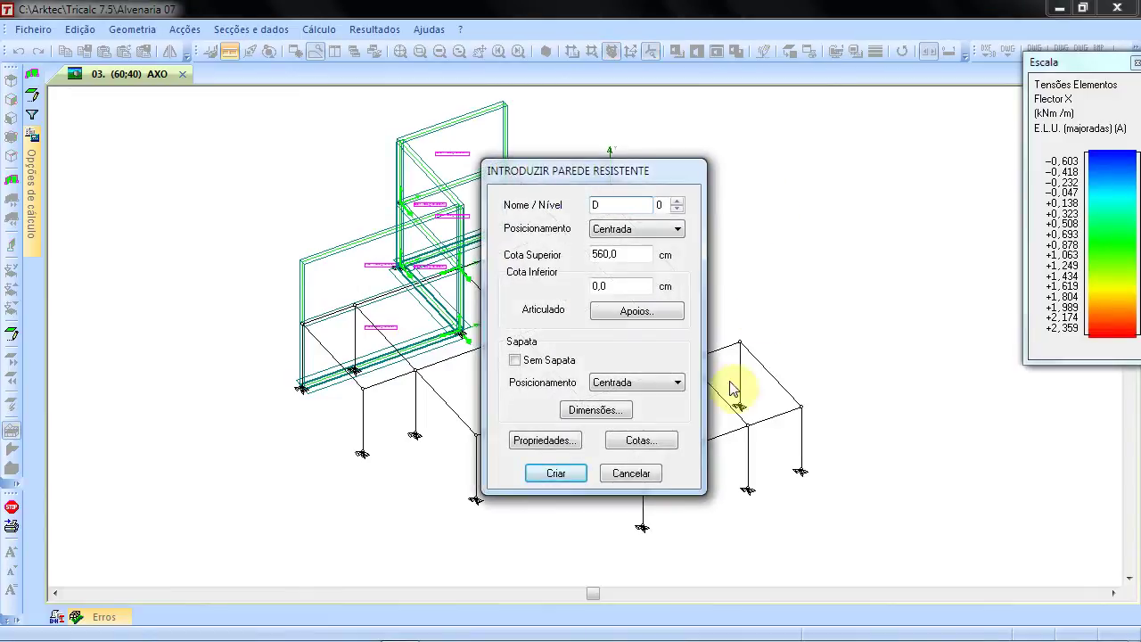
pyautogui.click(555, 473)
# - Create resistant walls E and F consecutively along the perimeter column bases from wall D's end, keeping the 560 cm upper level
pyautogui.click(564, 295)
pyautogui.click(754, 247)
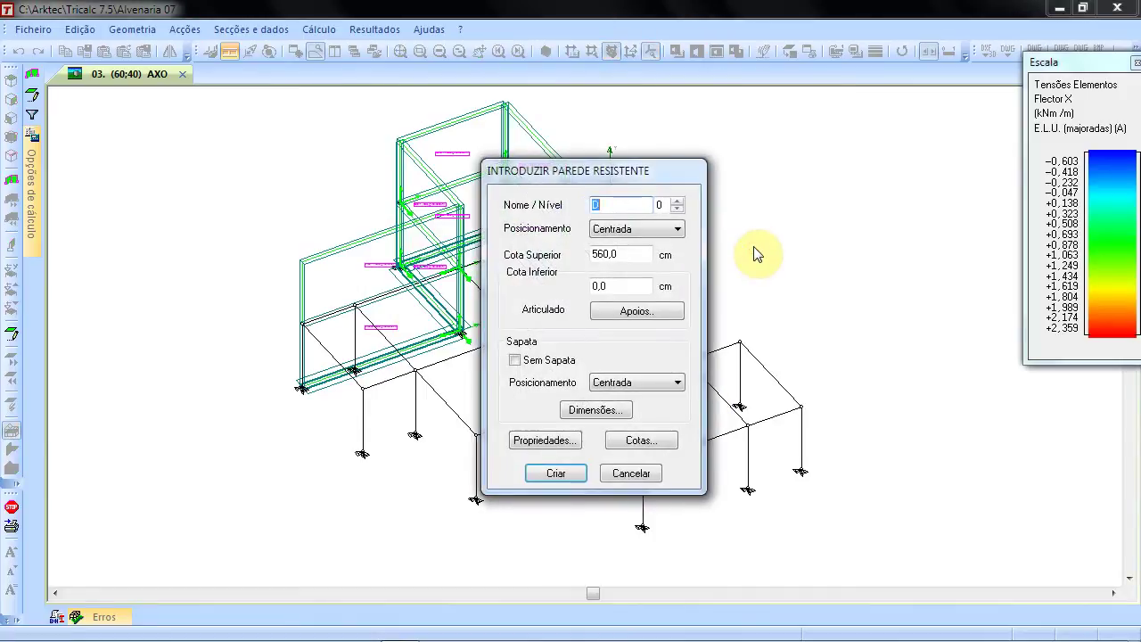
pyautogui.write('E')
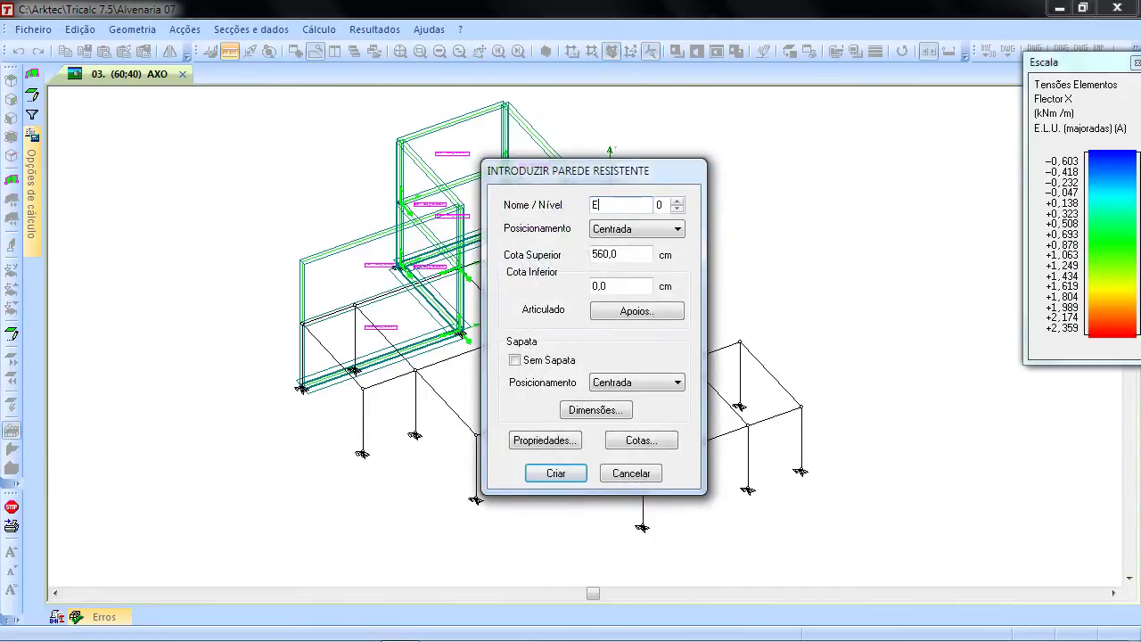
pyautogui.click(545, 468)
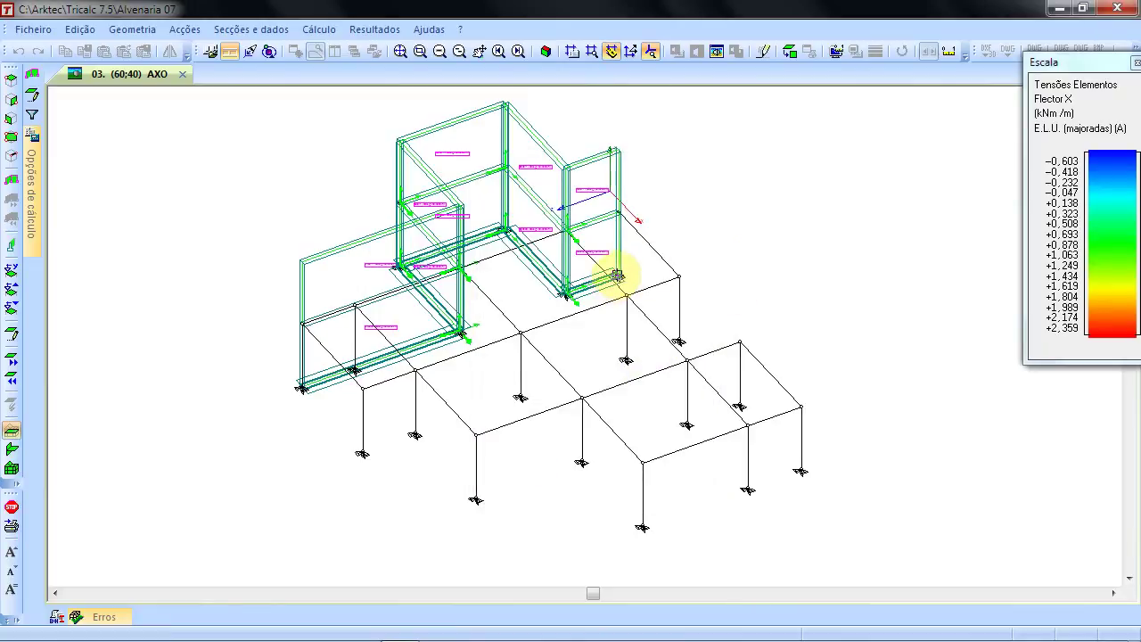
pyautogui.click(678, 338)
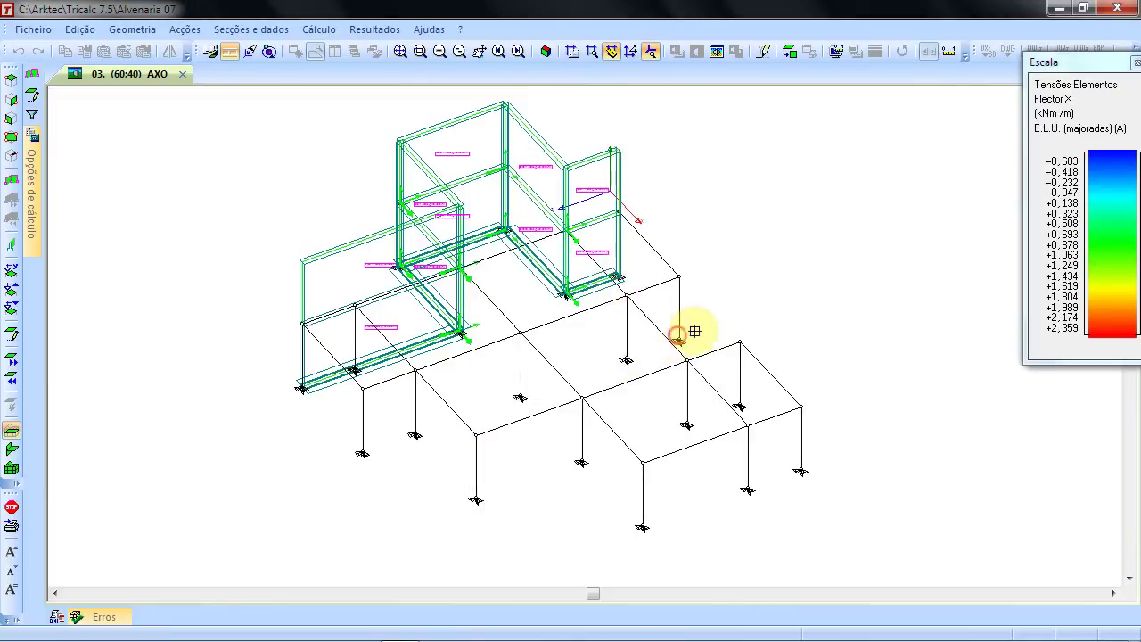
pyautogui.rightClick(761, 281)
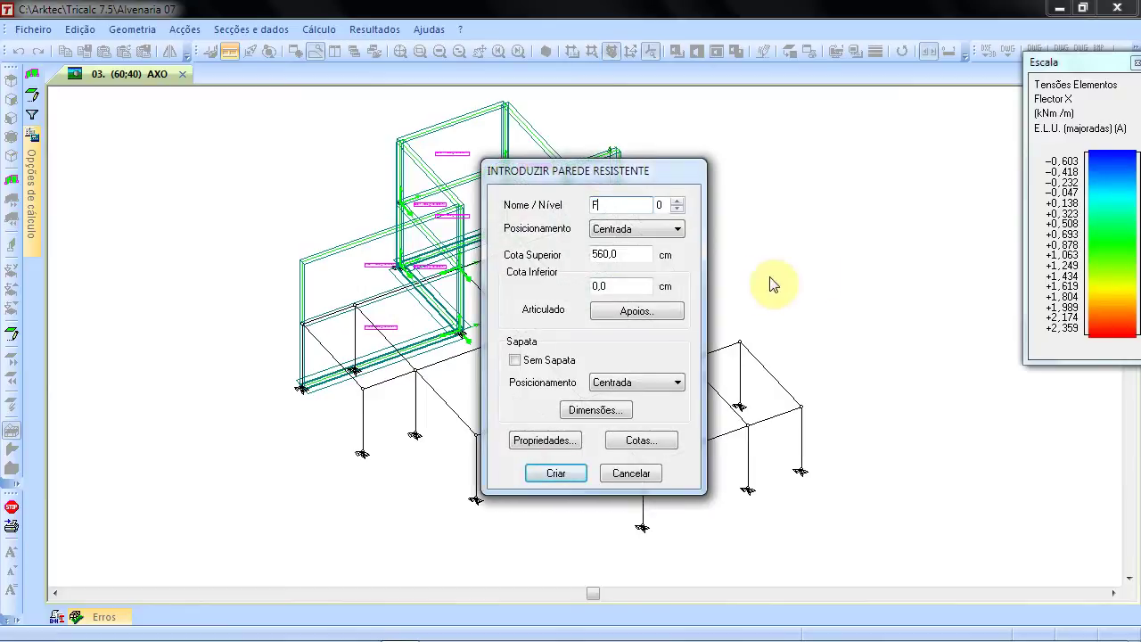
pyautogui.click(556, 473)
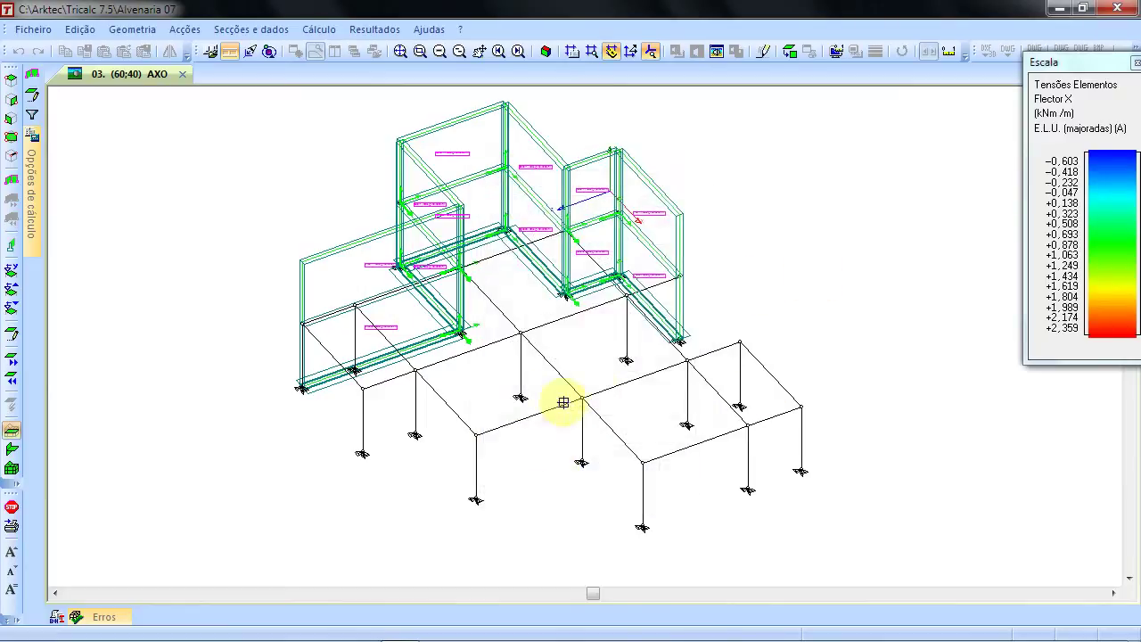
# - Create the next two resistant walls around the re-entrant corner past that wall, naming the second F, with a 560 cm upper level
pyautogui.click(691, 356)
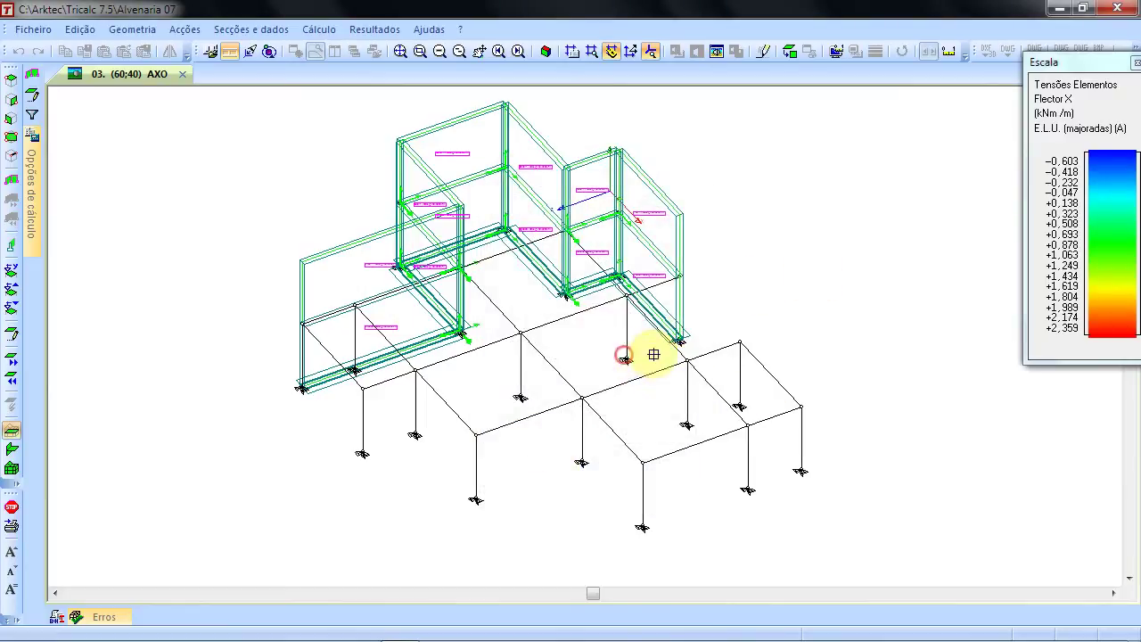
pyautogui.rightClick(758, 295)
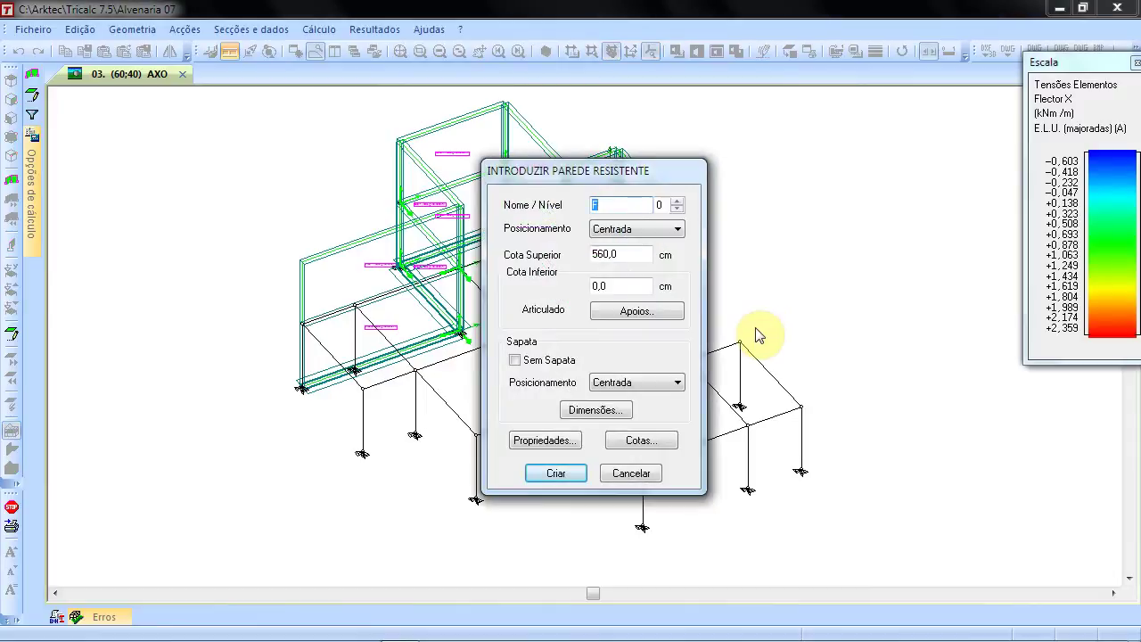
pyautogui.click(584, 473)
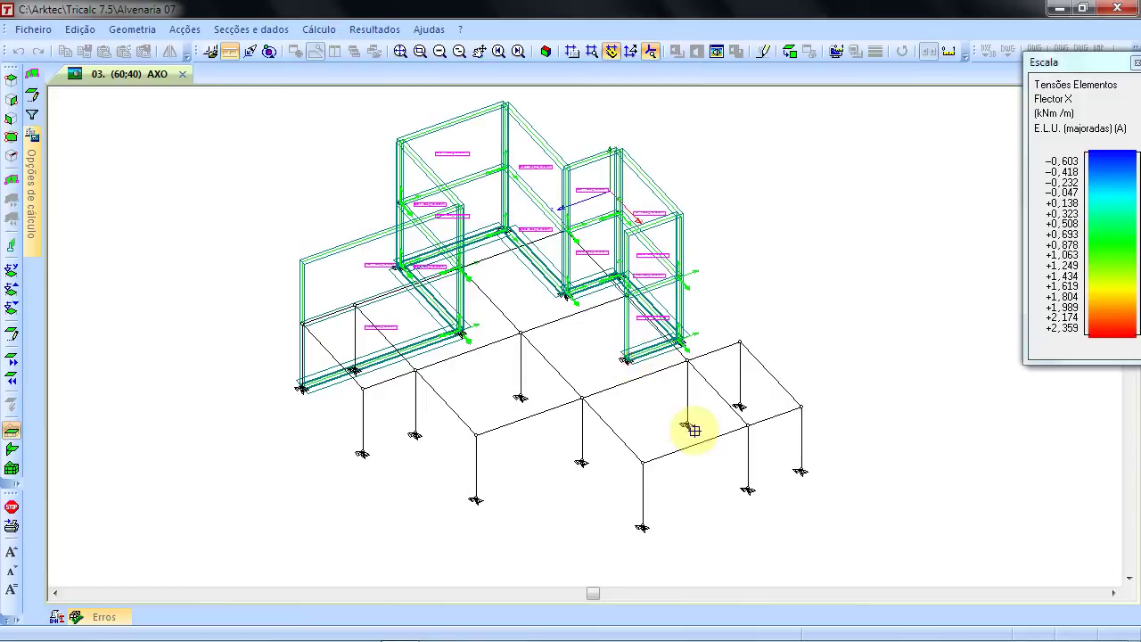
pyautogui.rightClick(800, 329)
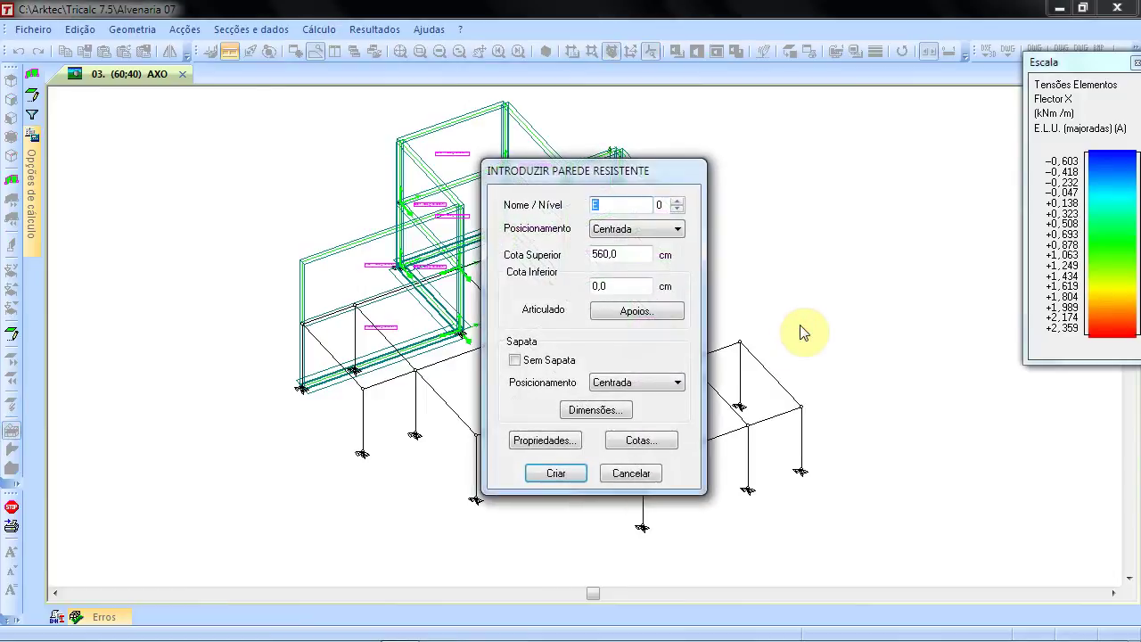
pyautogui.write('F')
pyautogui.click(571, 474)
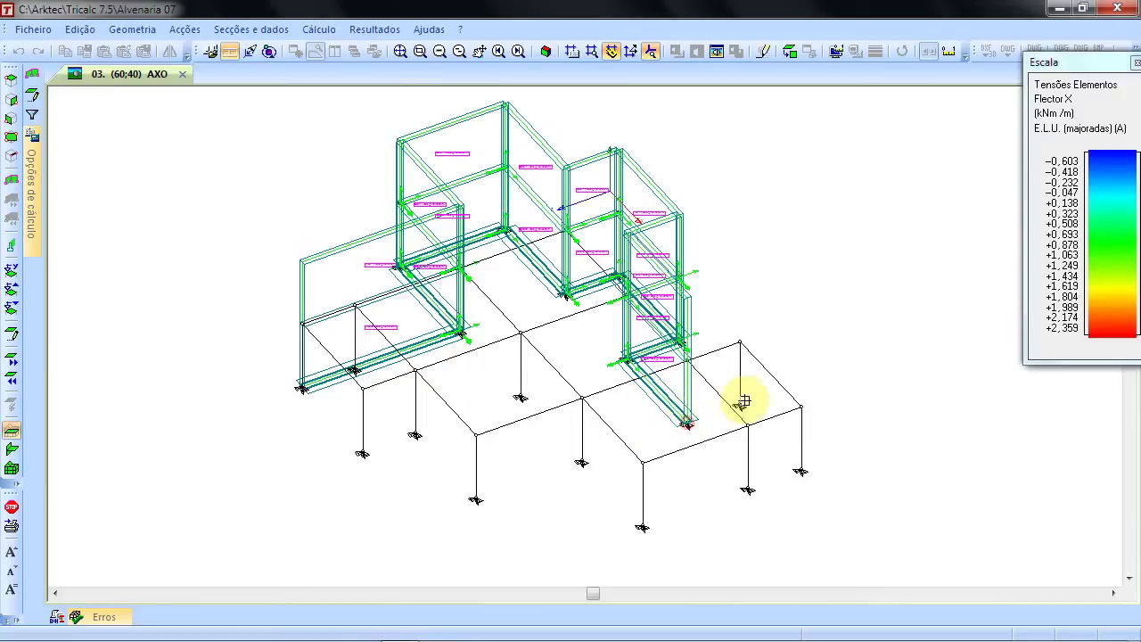
# - Continue the perimeter with two more resistant walls up to the outermost corner column base, naming the second H, upper level 560 cm
pyautogui.rightClick(800, 311)
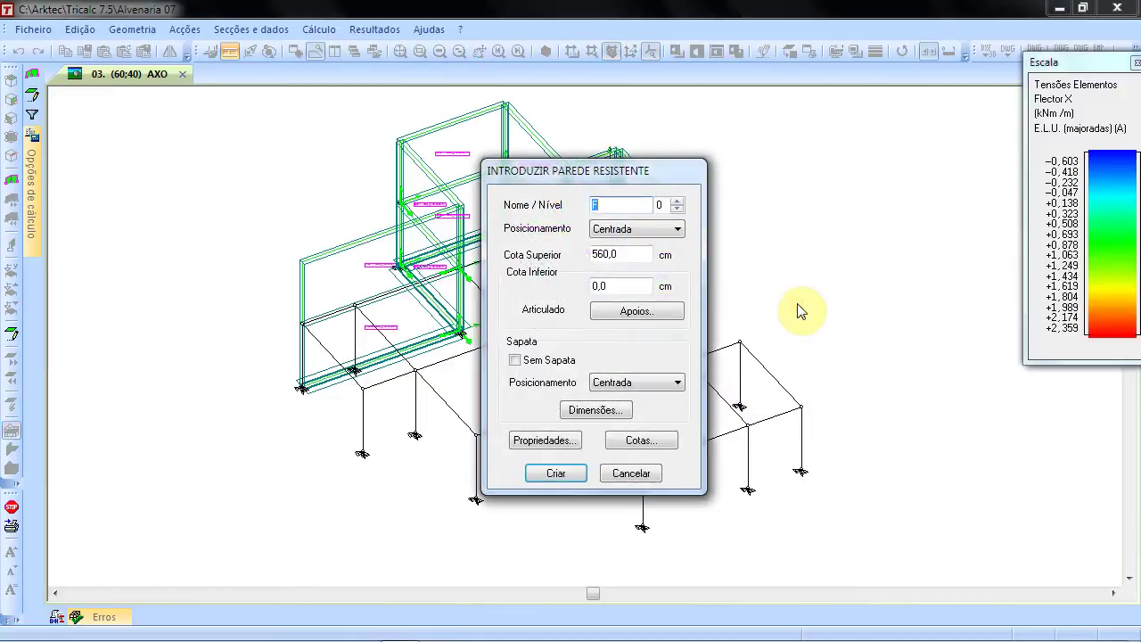
pyautogui.click(561, 474)
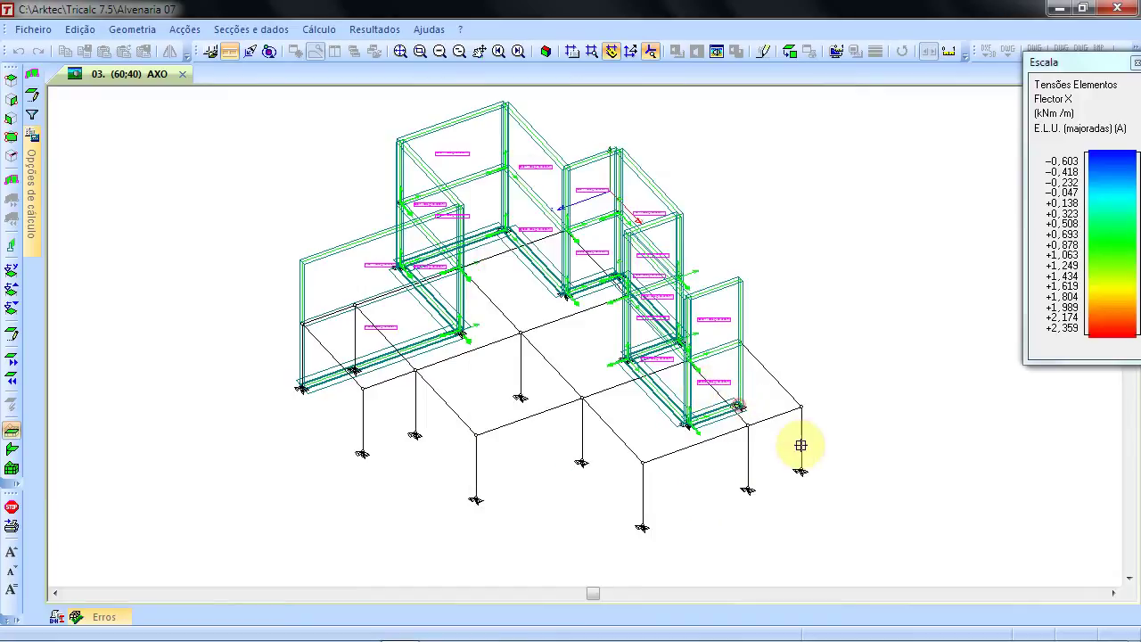
pyautogui.click(856, 371)
pyautogui.write('H')
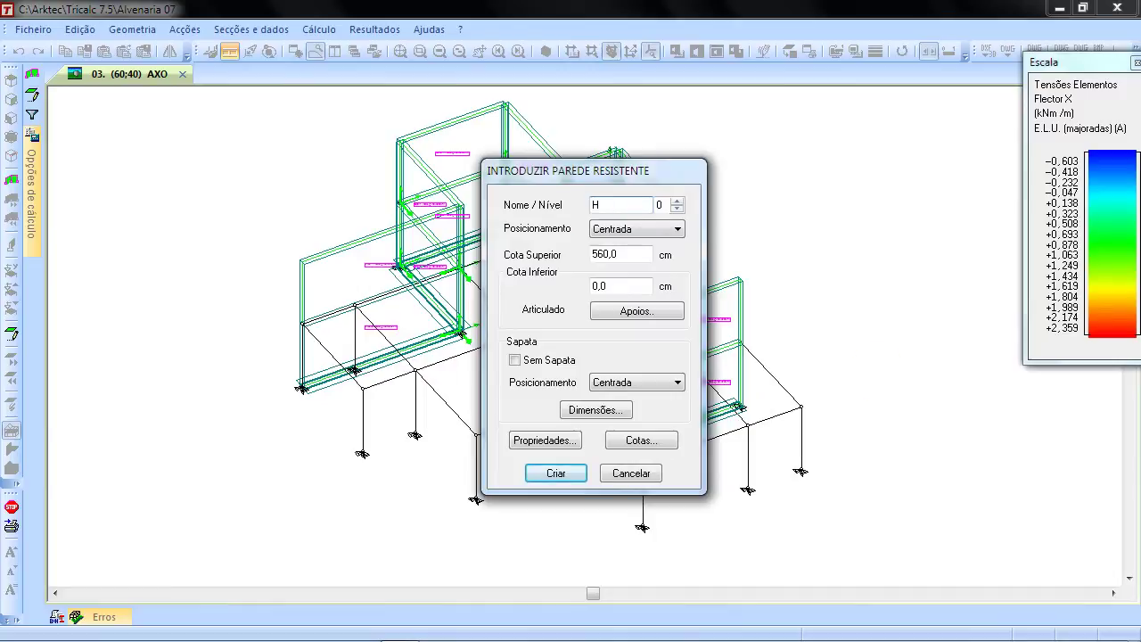
pyautogui.click(565, 479)
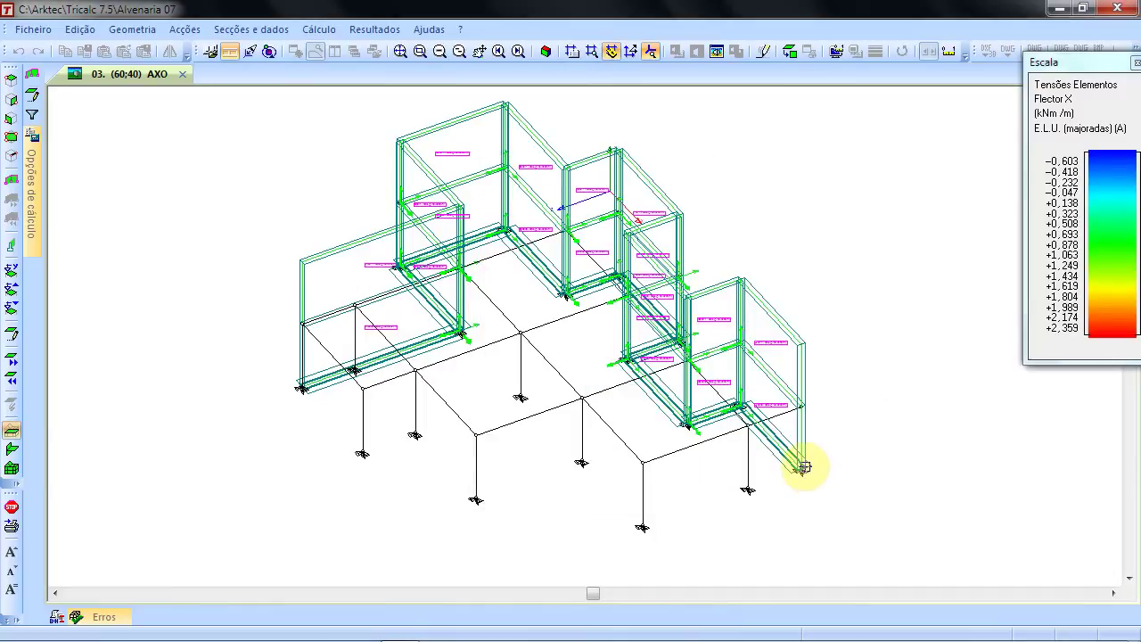
# - Create resistant wall I along the front edge from wall H's end, and wall J back to the adjacent inner column base, both 560 cm high
pyautogui.click(643, 523)
pyautogui.write('I')
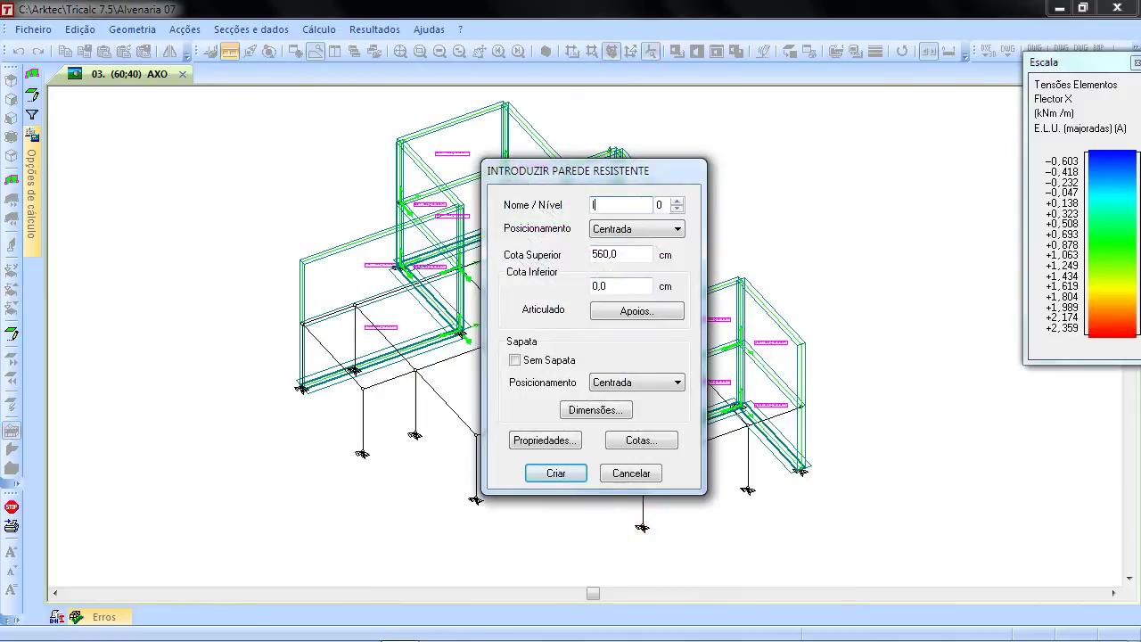
pyautogui.click(555, 473)
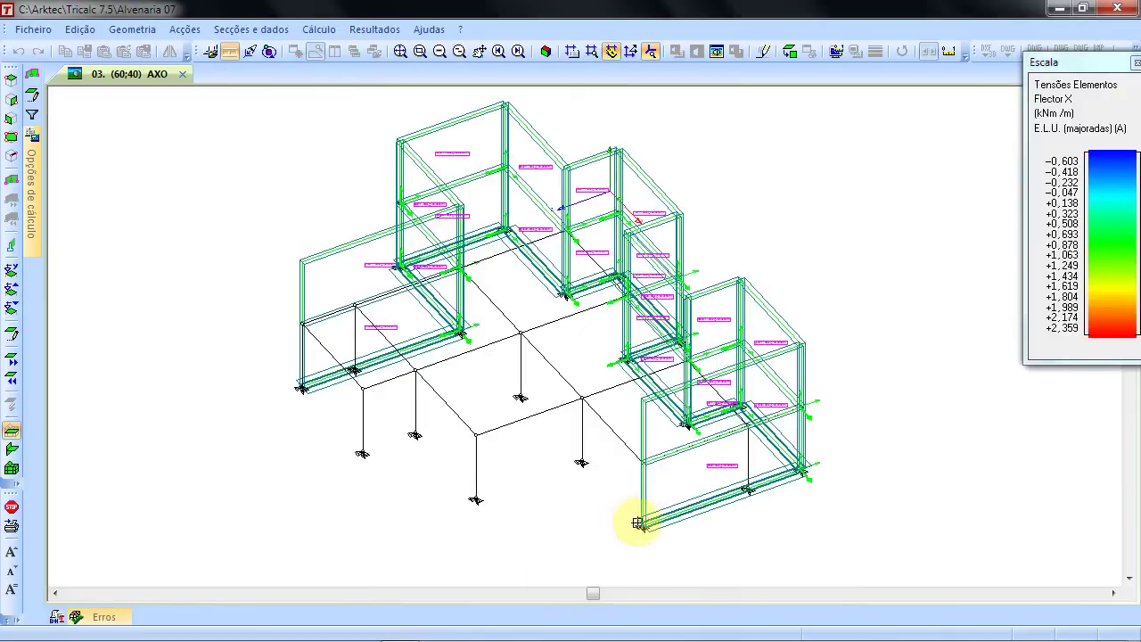
pyautogui.click(581, 461)
pyautogui.rightClick(537, 479)
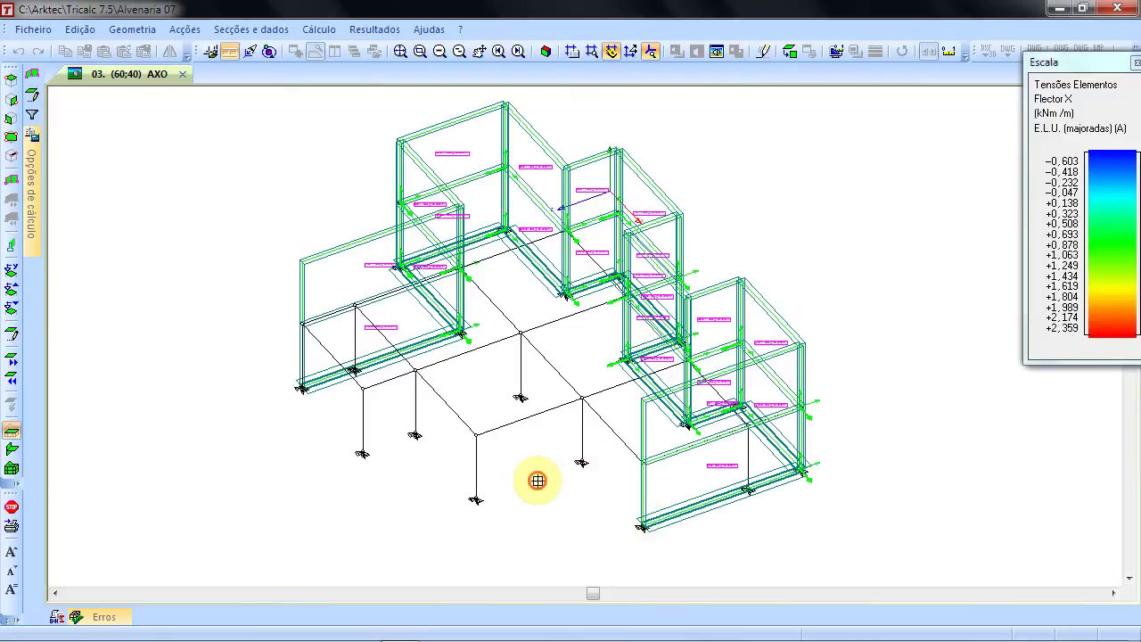
pyautogui.write('J')
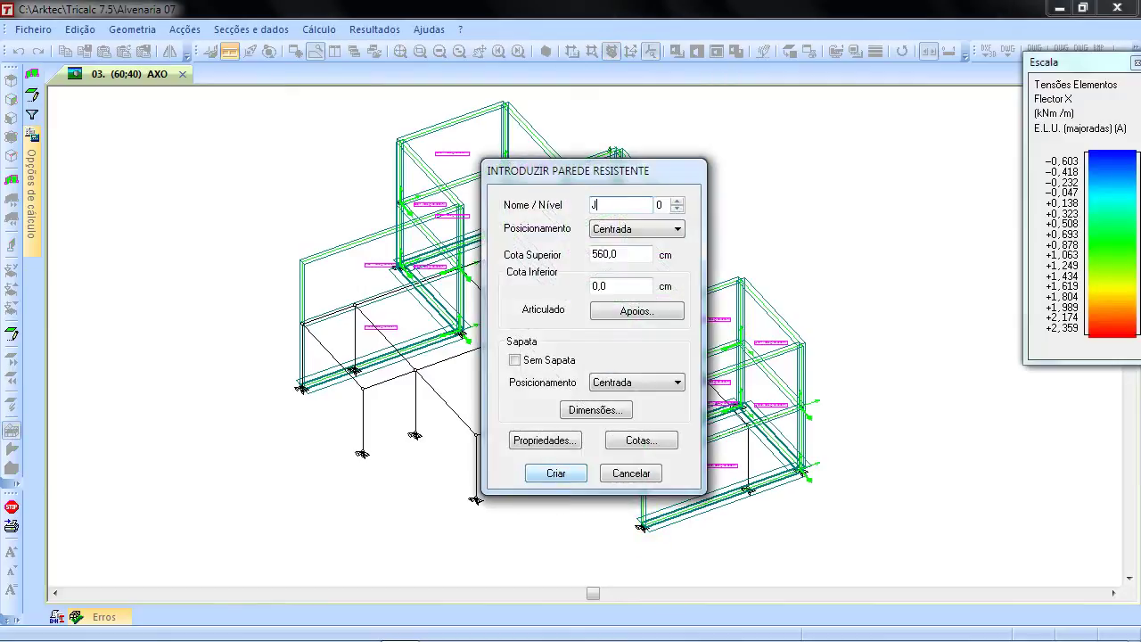
pyautogui.click(554, 473)
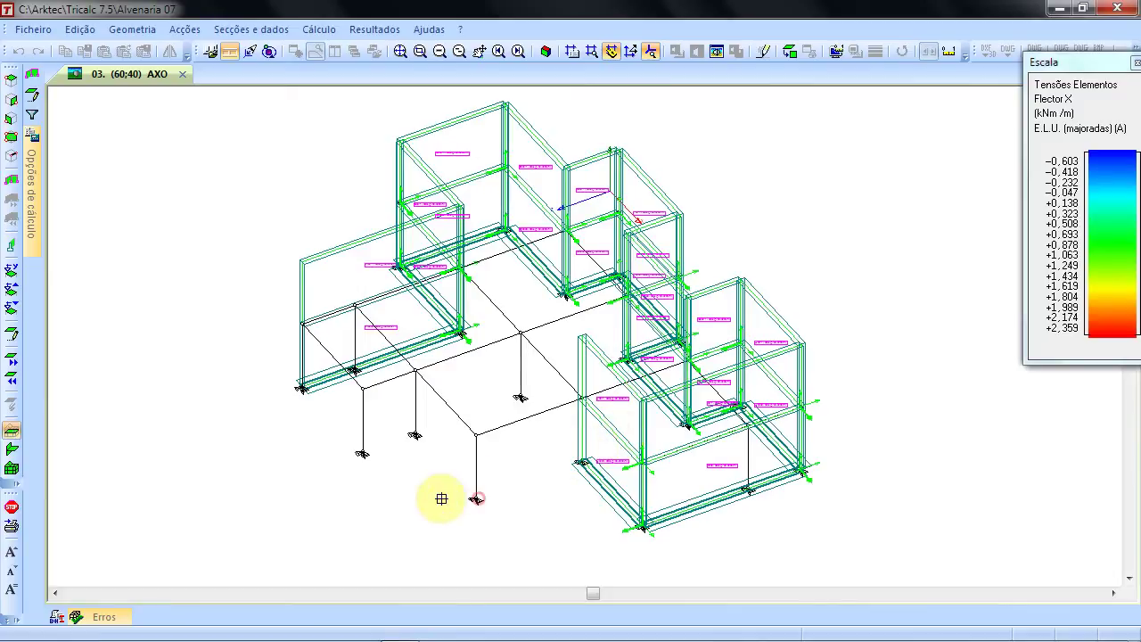
# - Create resistant walls K and L consecutively along the front perimeter column bases from wall J's end, keeping the 560 cm upper level
pyautogui.click(474, 499)
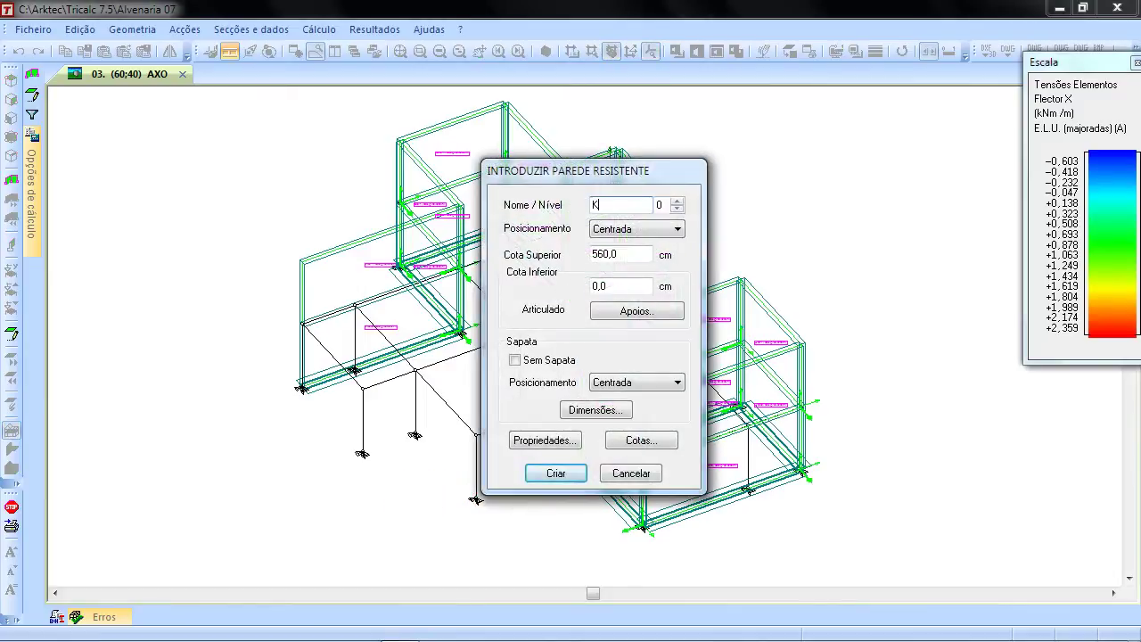
pyautogui.click(555, 473)
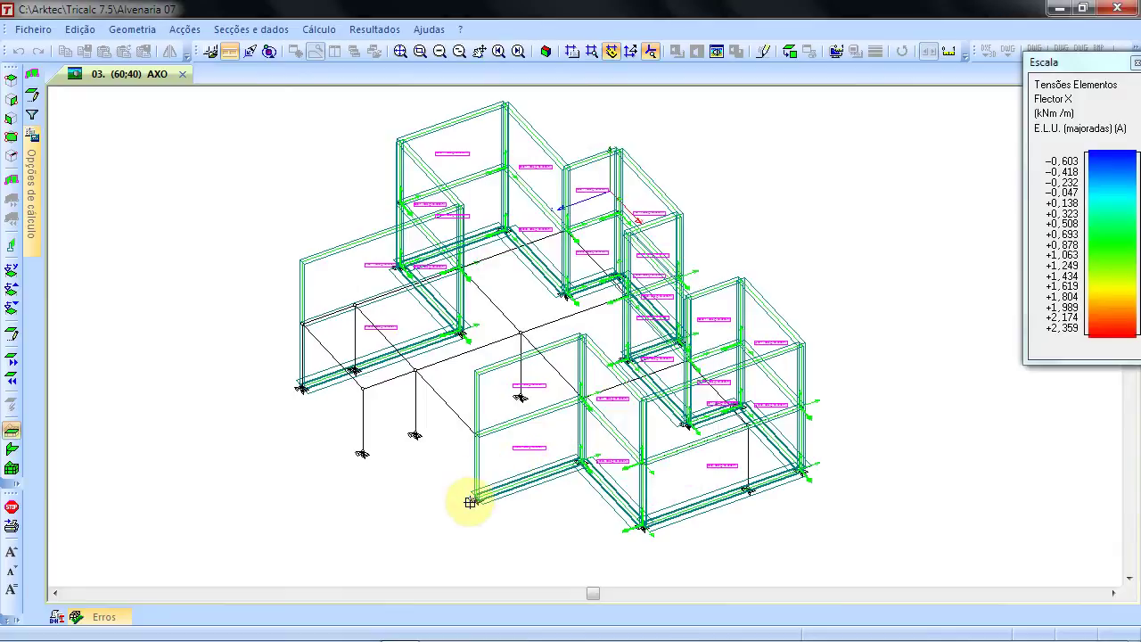
pyautogui.click(415, 431)
pyautogui.write('L')
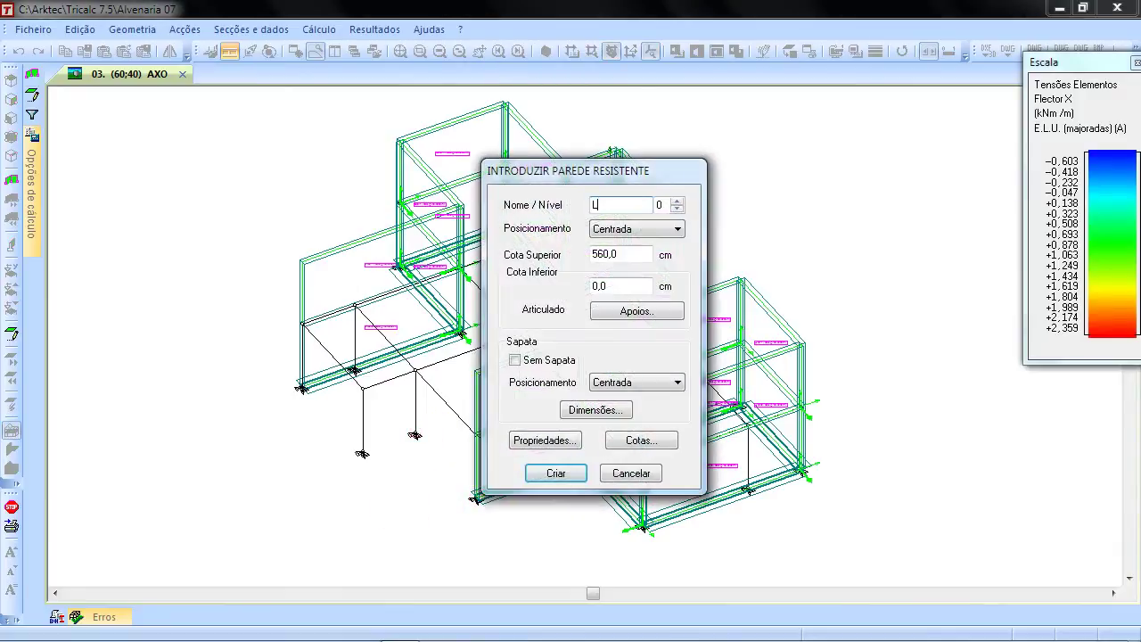
pyautogui.click(555, 472)
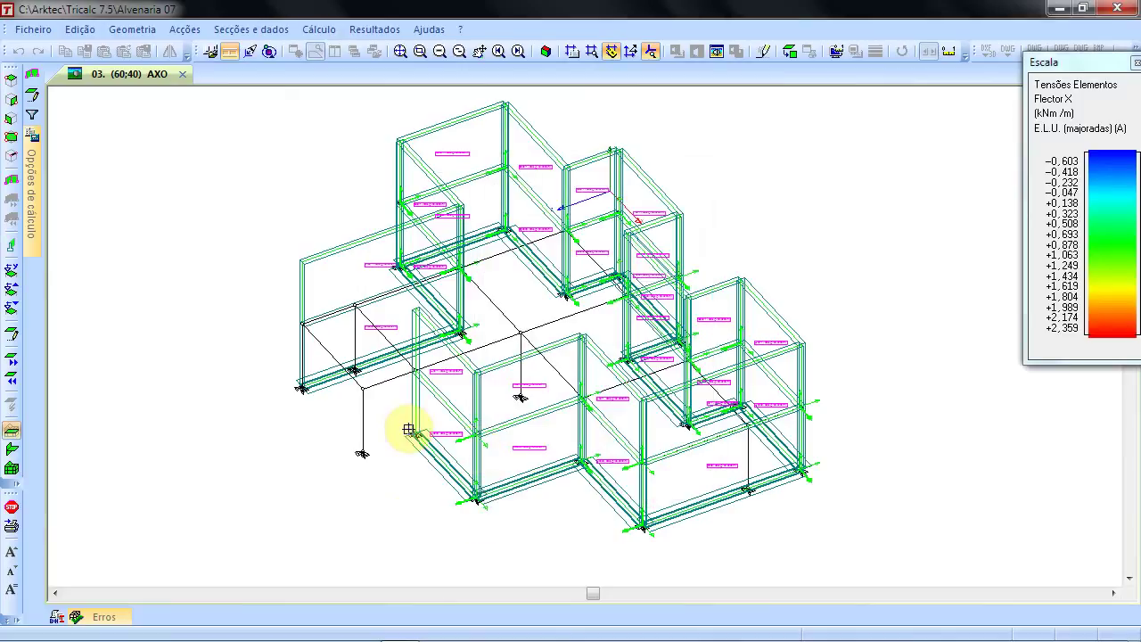
# - Create resistant walls M and N from wall L's end to wall A's outer end, closing the perimeter with a 560 cm upper level
pyautogui.click(400, 480)
pyautogui.write('M')
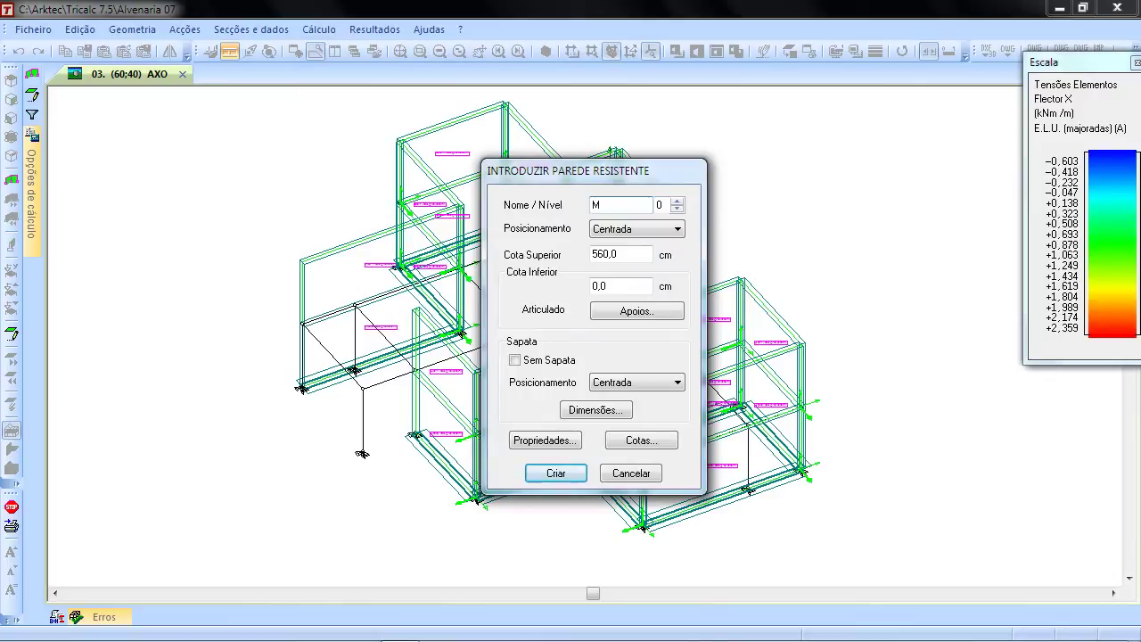
pyautogui.click(551, 471)
pyautogui.click(350, 443)
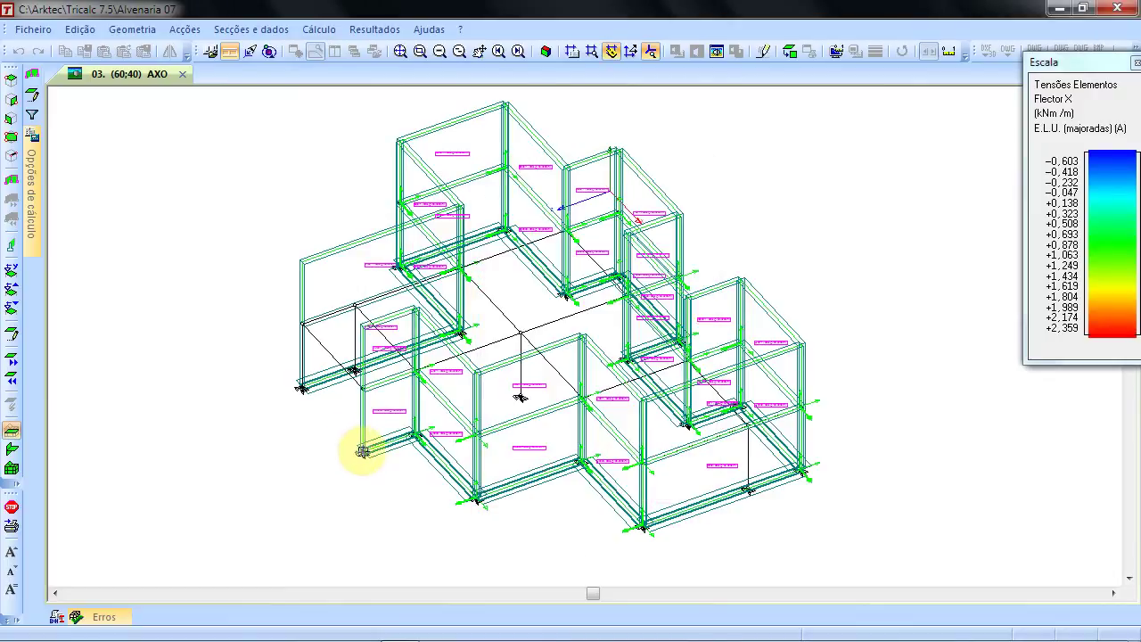
pyautogui.click(292, 441)
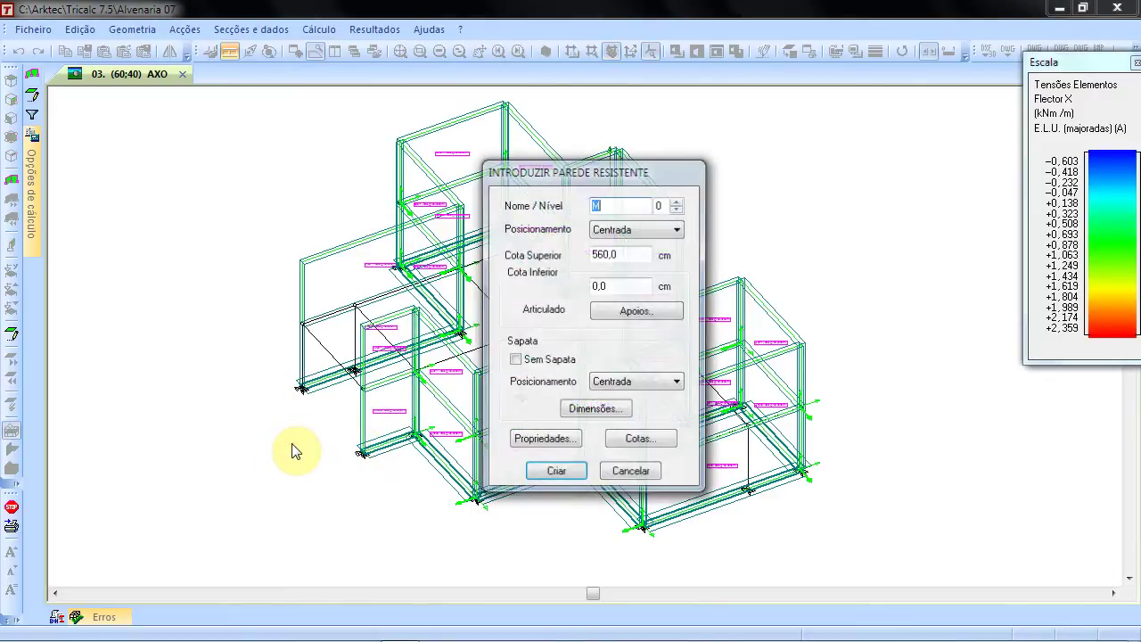
pyautogui.write('N')
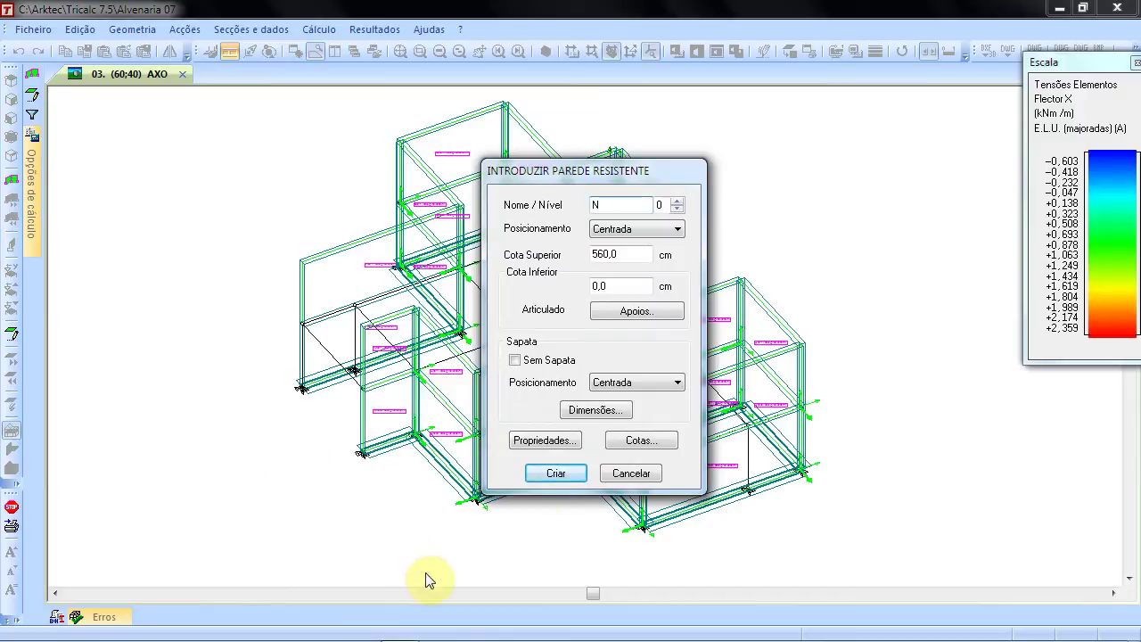
pyautogui.click(555, 473)
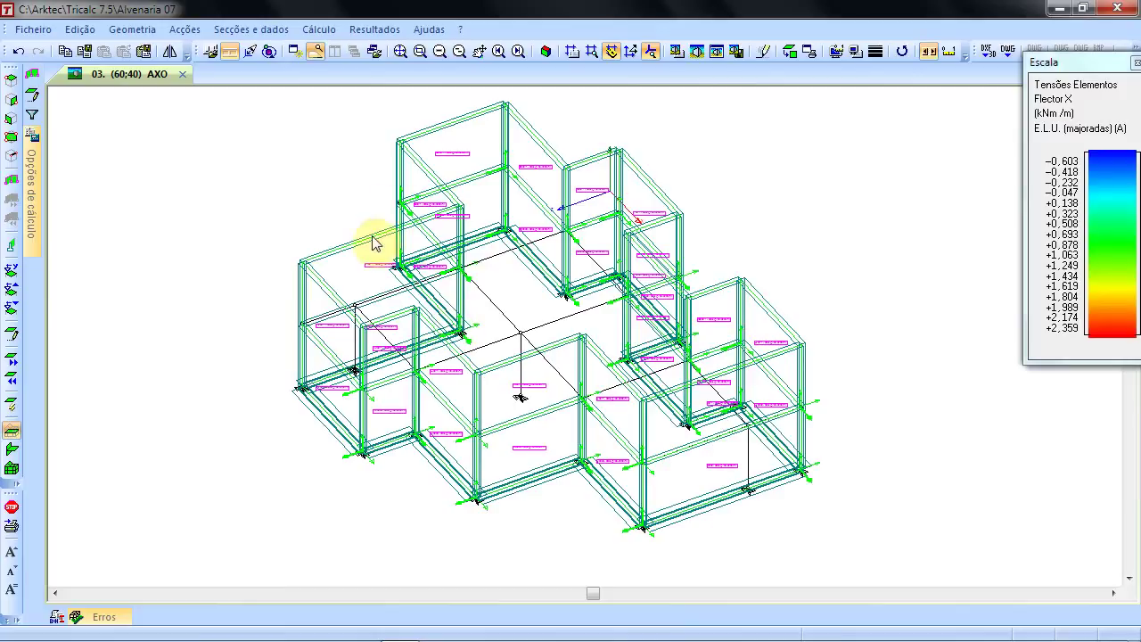
# - Begin a resistant wall O between the two opposite inner corner column bases, passing through the middle column base
pyautogui.click(135, 30)
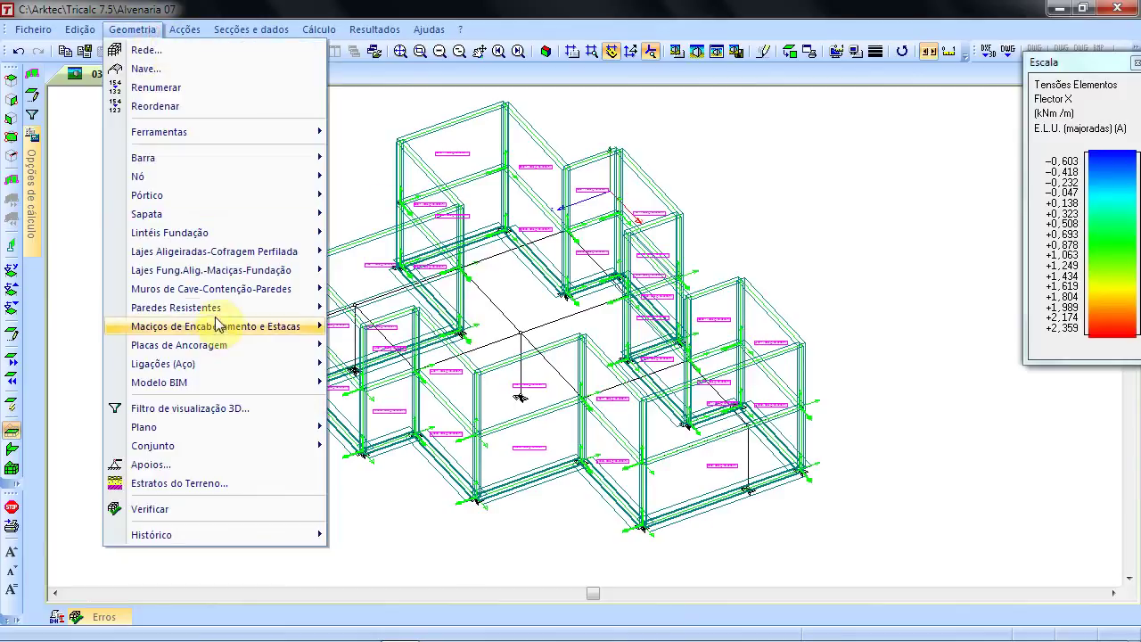
pyautogui.moveTo(214, 308)
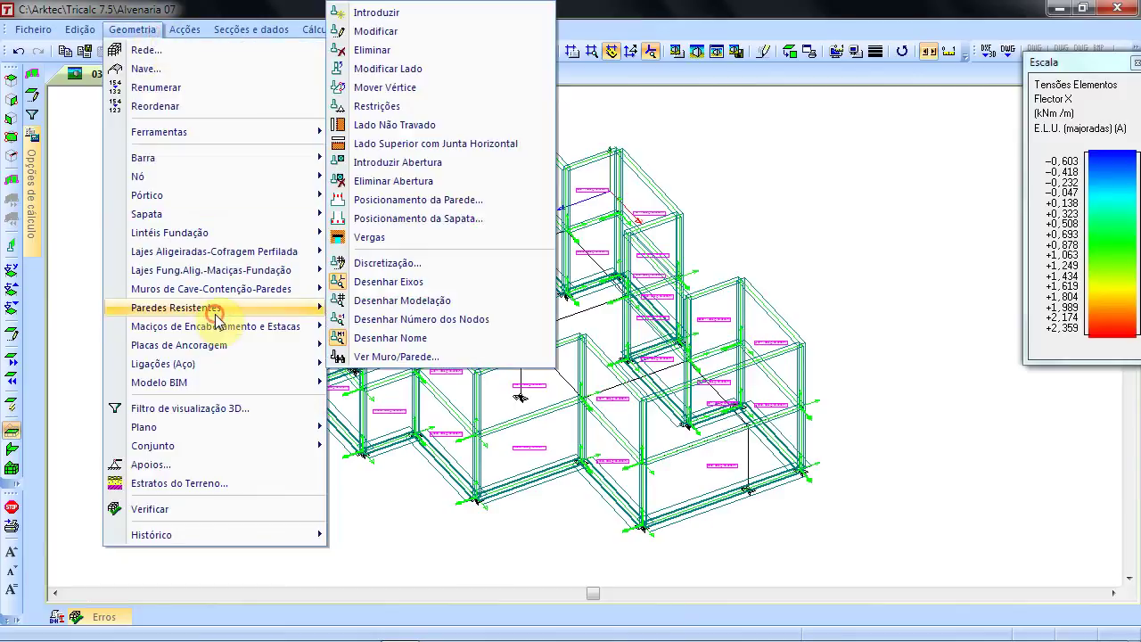
pyautogui.click(436, 15)
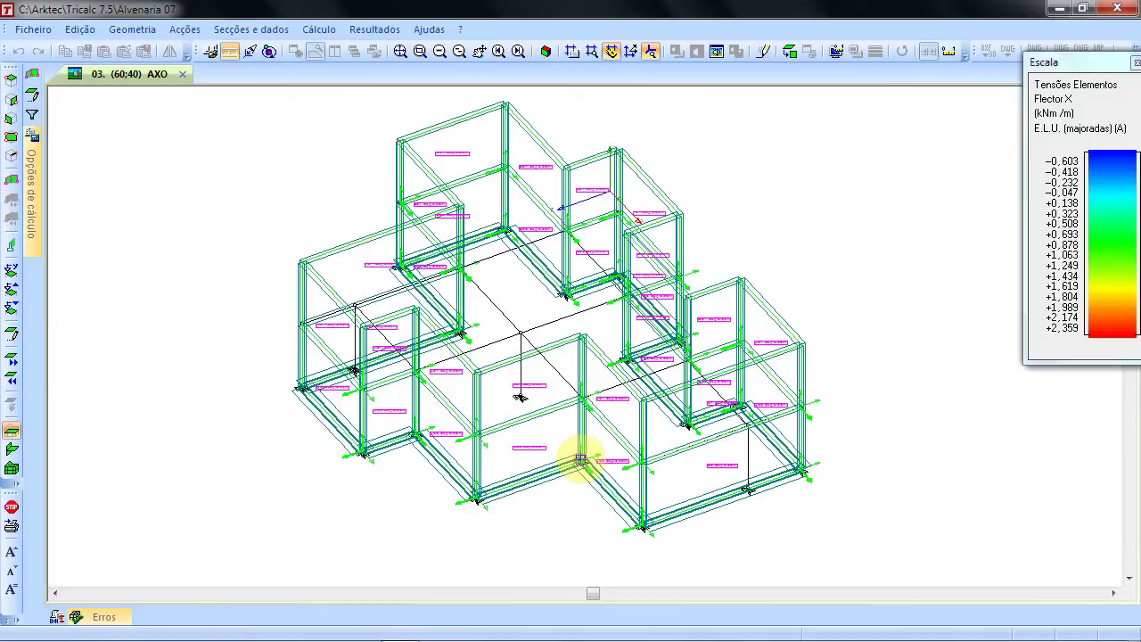
pyautogui.rightClick(318, 178)
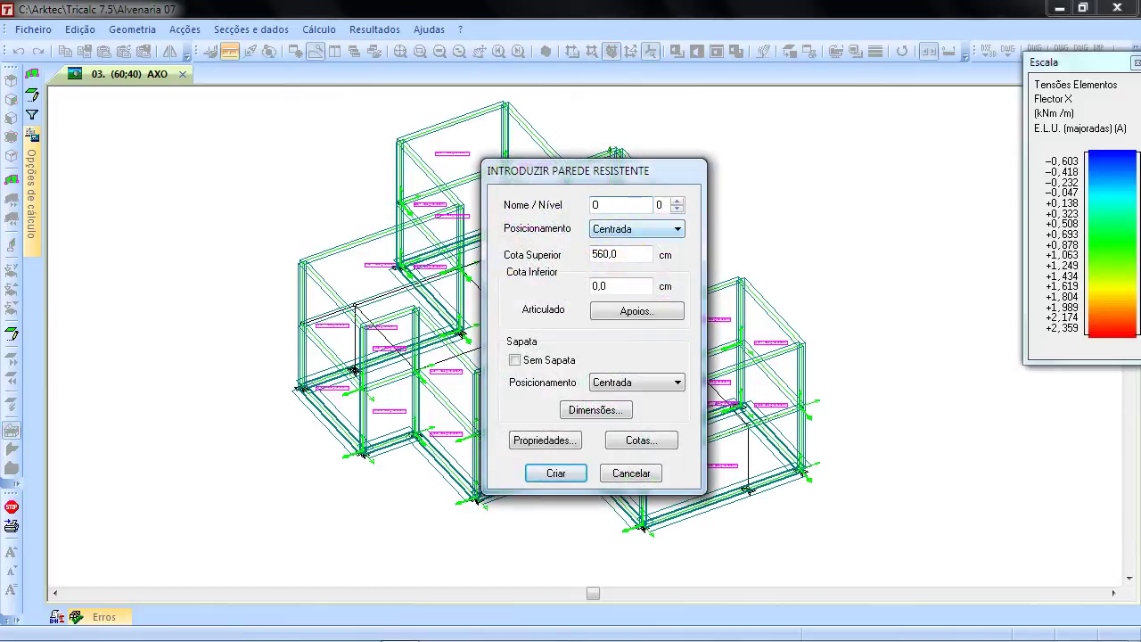
# - Assign wall O the lightened concrete block BLQ-1 BHN A-20 (190 mm) and create it with a 560 cm upper level
pyautogui.click(544, 439)
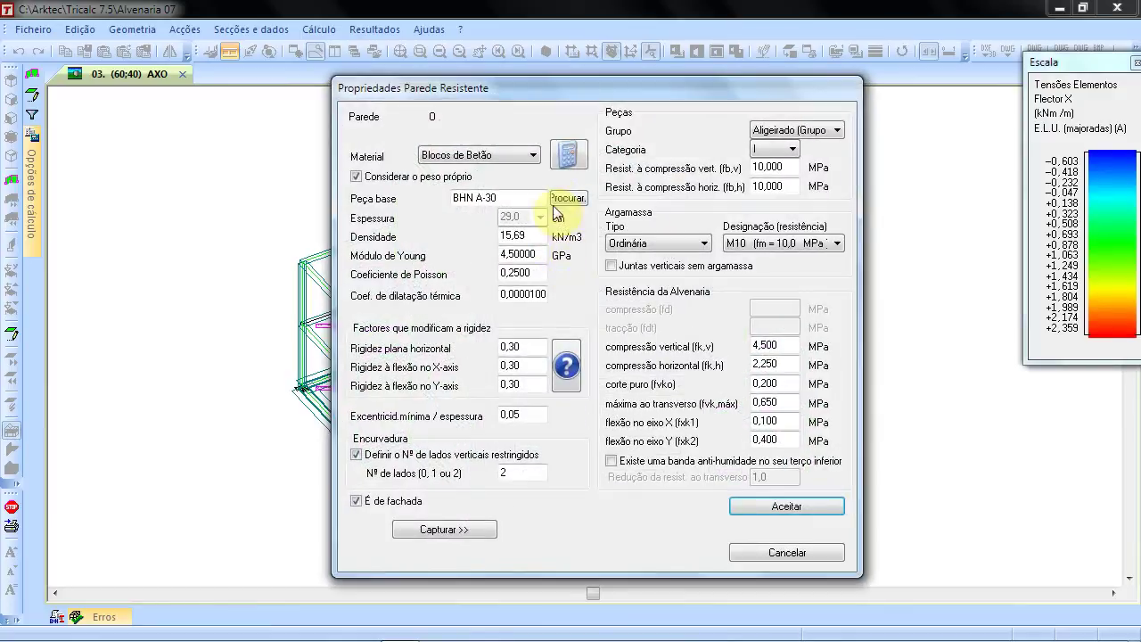
pyautogui.click(566, 199)
pyautogui.click(354, 202)
pyautogui.click(370, 216)
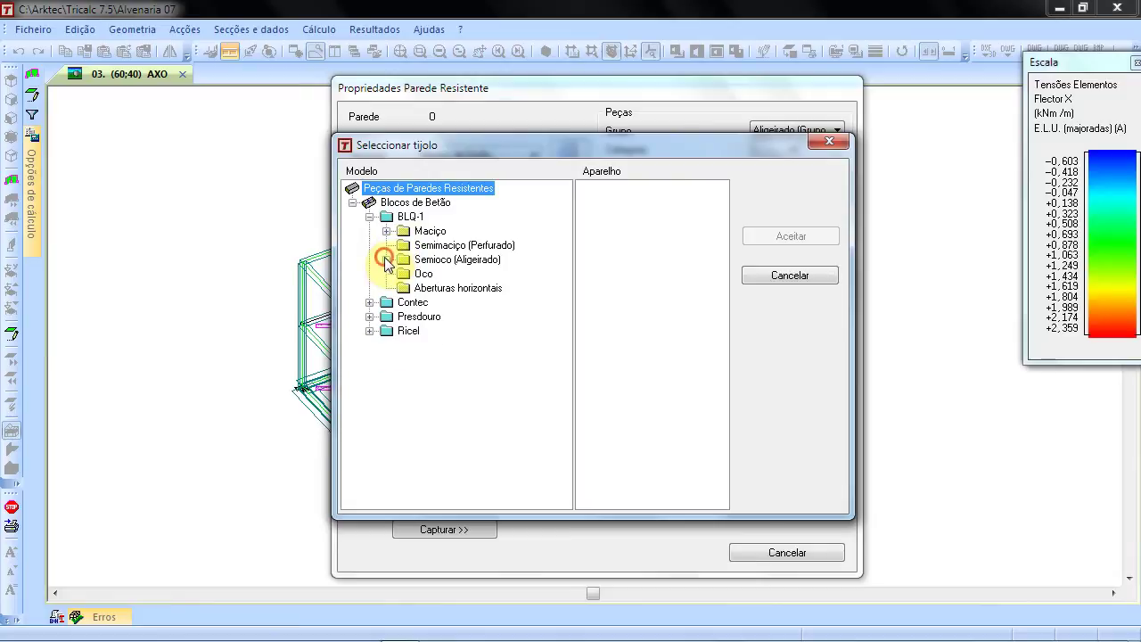
pyautogui.click(386, 259)
pyautogui.click(444, 274)
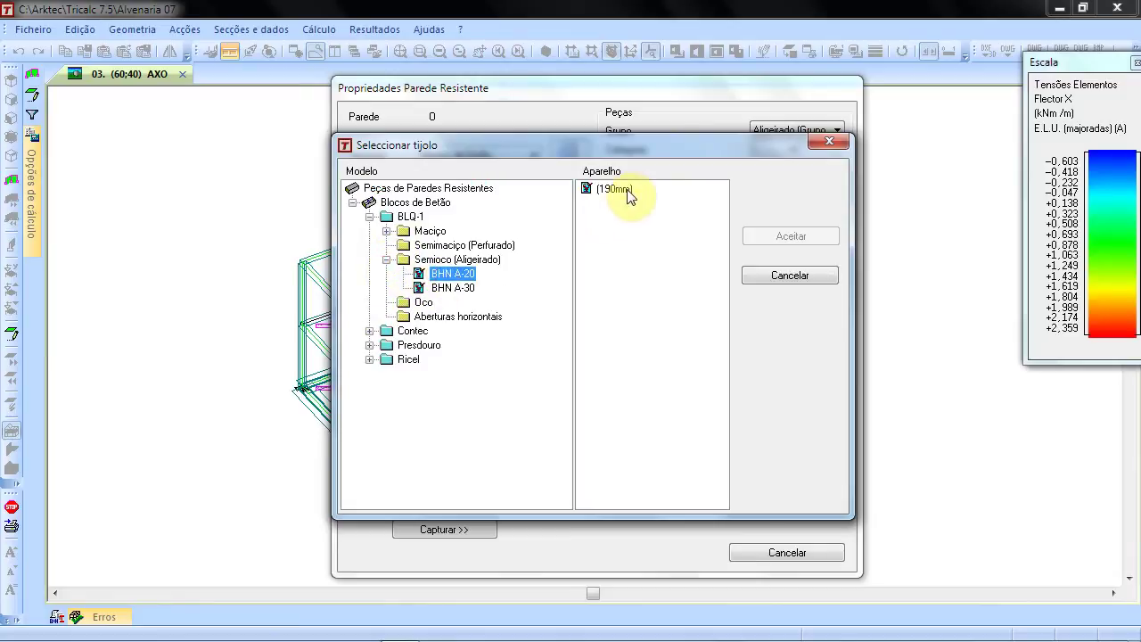
pyautogui.click(621, 190)
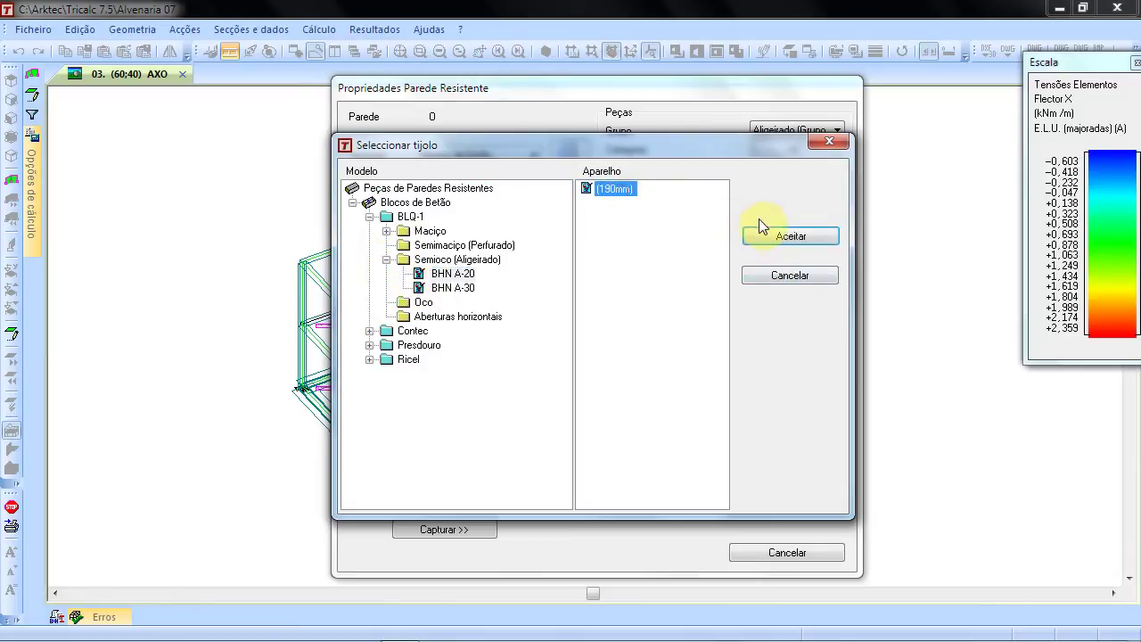
pyautogui.click(776, 237)
pyautogui.click(794, 510)
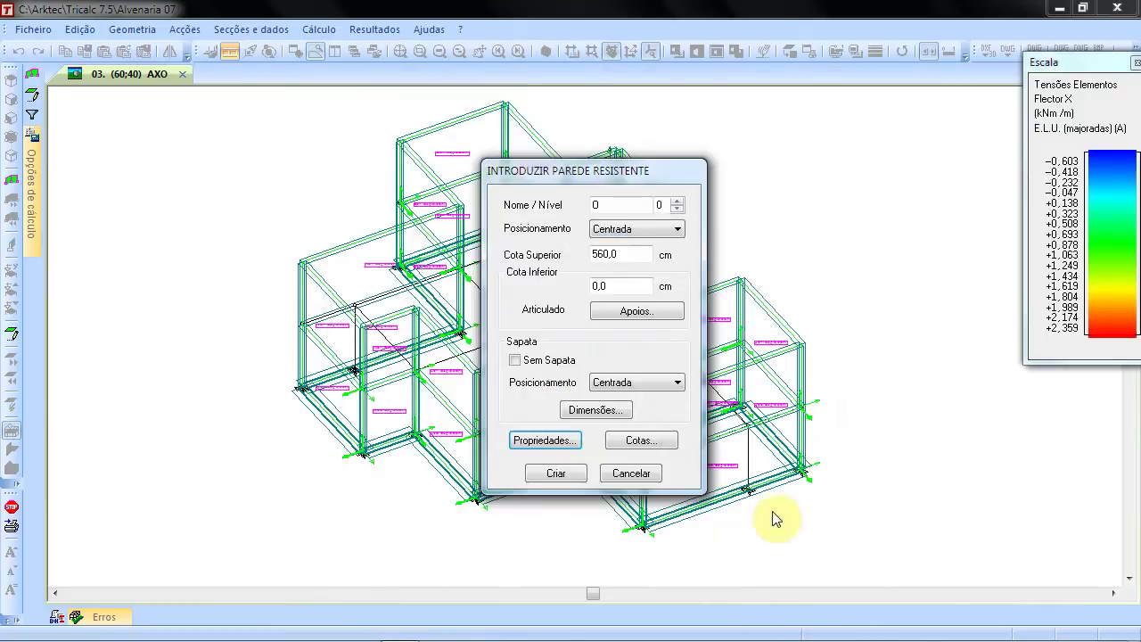
pyautogui.click(557, 471)
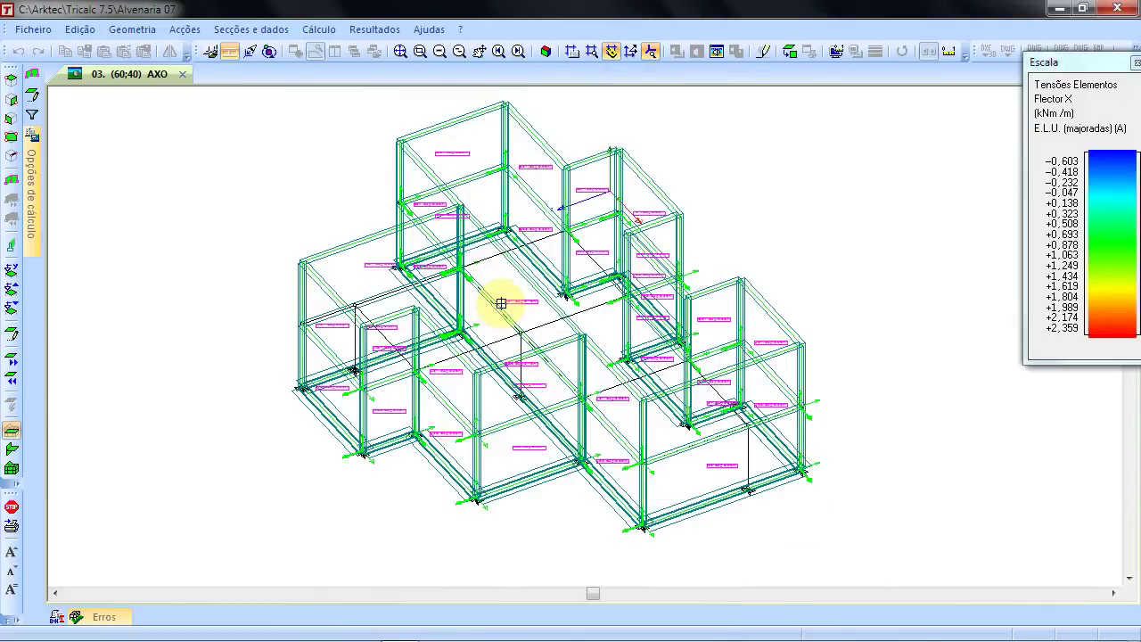
pyautogui.scroll(4, 496, 306)
pyautogui.scroll(-6, 456, 249)
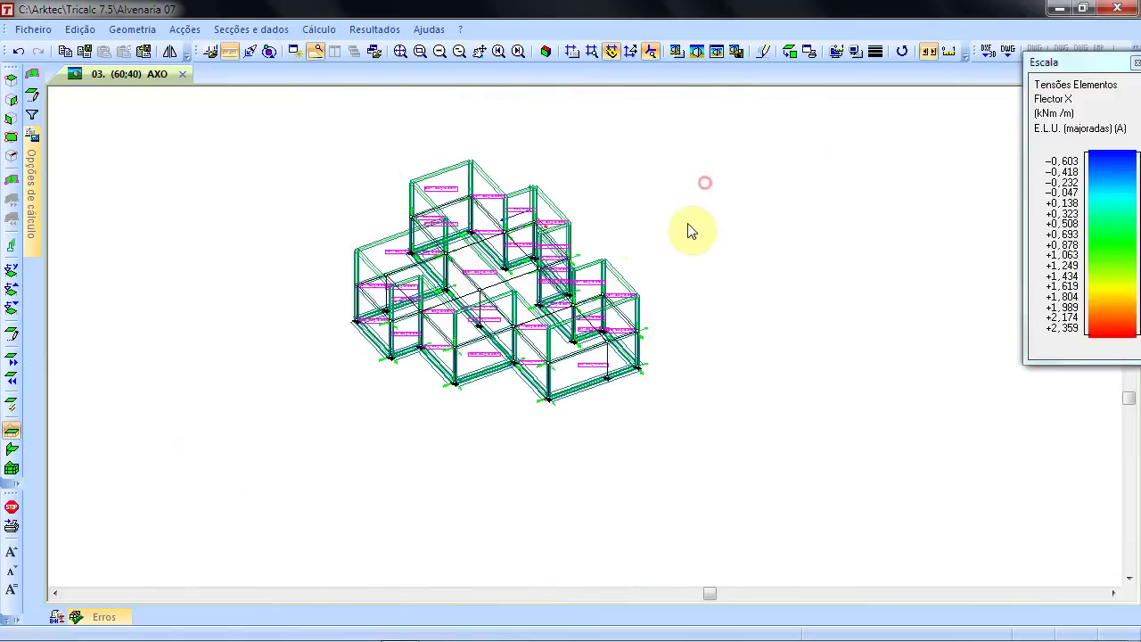
pyautogui.scroll(3, 464, 293)
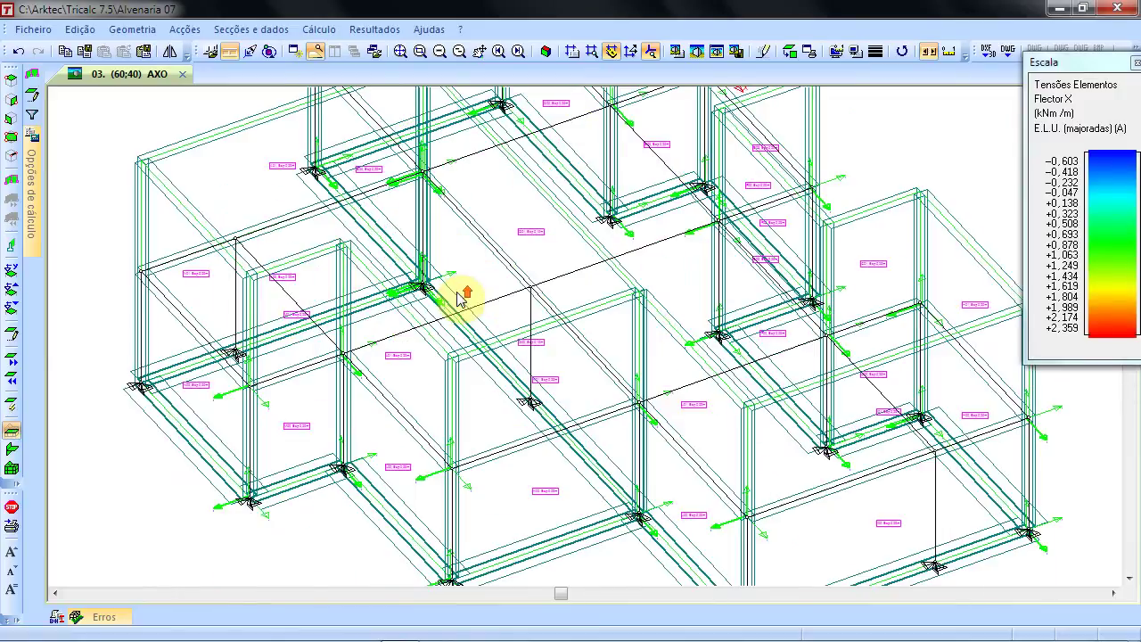
pyautogui.scroll(-3, 458, 300)
pyautogui.scroll(3, 458, 300)
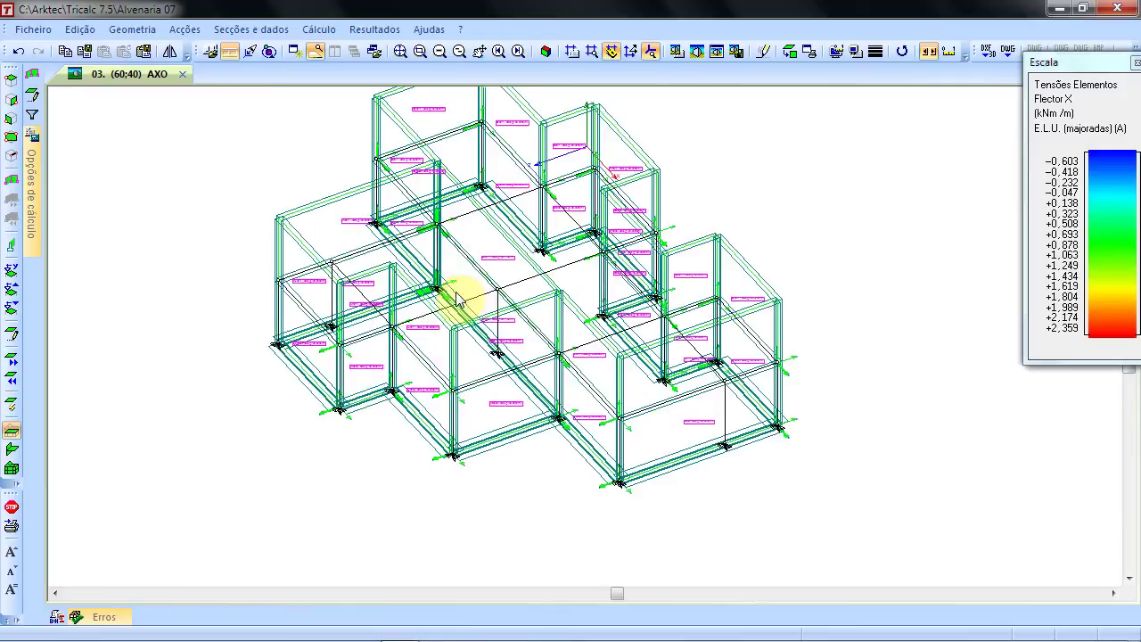
pyautogui.click(248, 138)
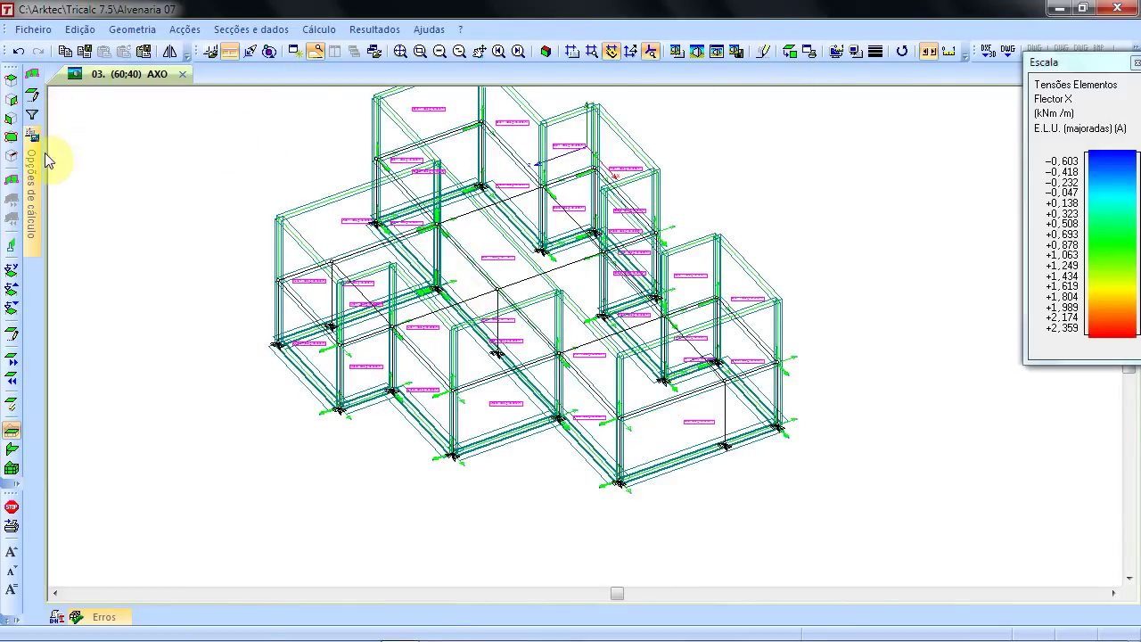
# - Activate plane 0 and show it in plan view
pyautogui.moveTo(30, 89)
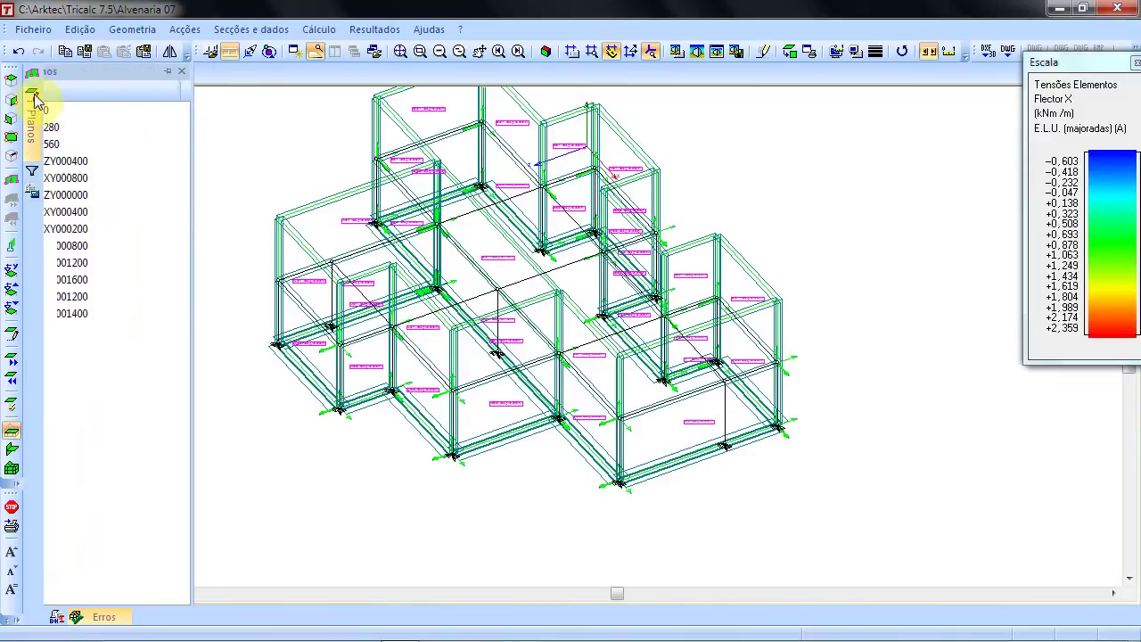
pyautogui.click(64, 113)
pyautogui.click(657, 199)
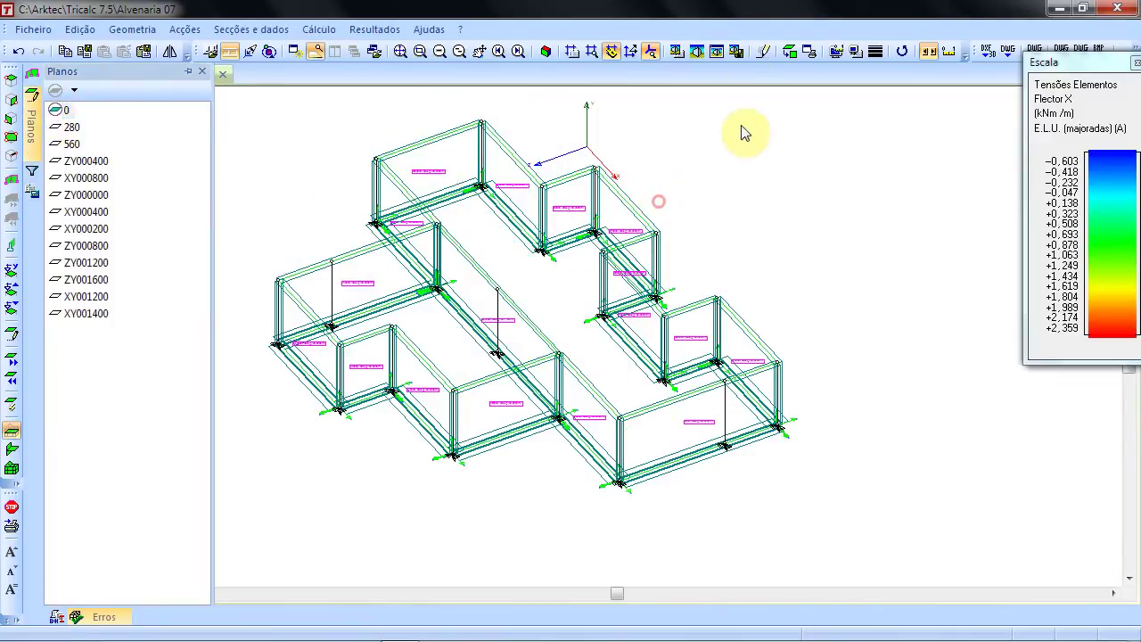
pyautogui.click(790, 52)
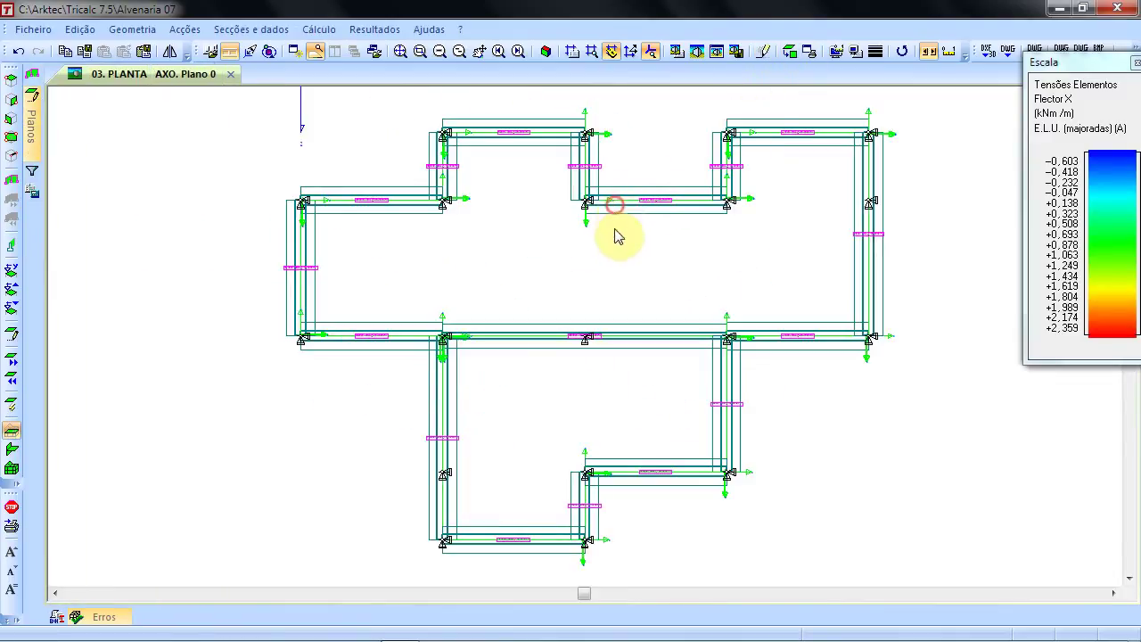
pyautogui.scroll(-1, 614, 237)
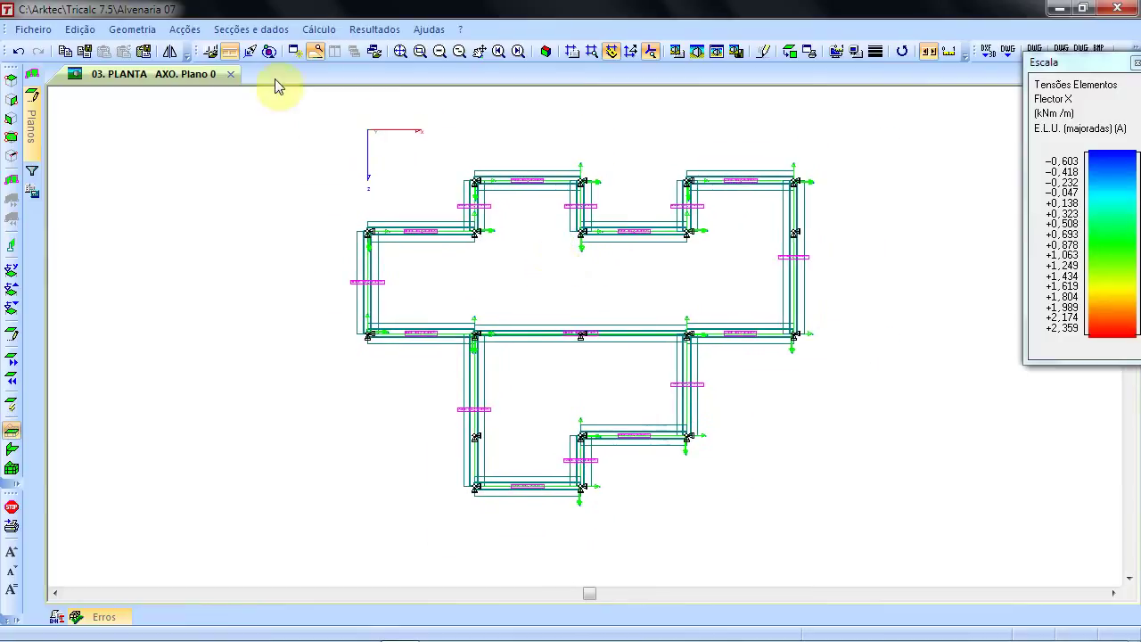
# - Define a foundation slab named LF1 on plane 0 with surface loads of 4 permanent, 2 for Q1 and 0 for Q2 (kN/m2)
pyautogui.click(150, 32)
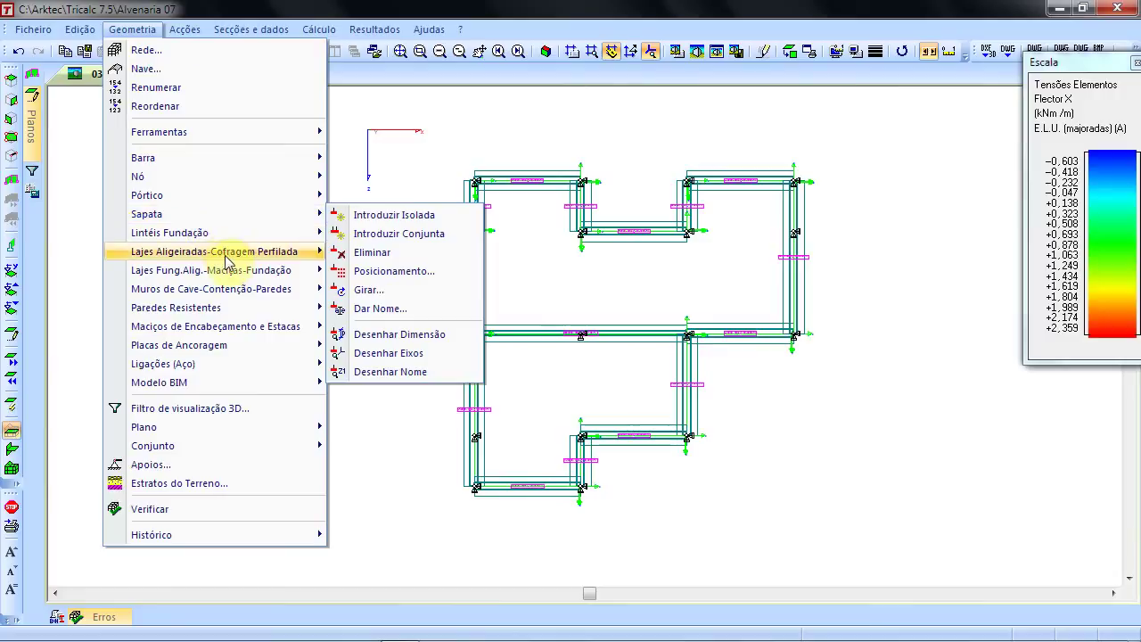
pyautogui.moveTo(232, 273)
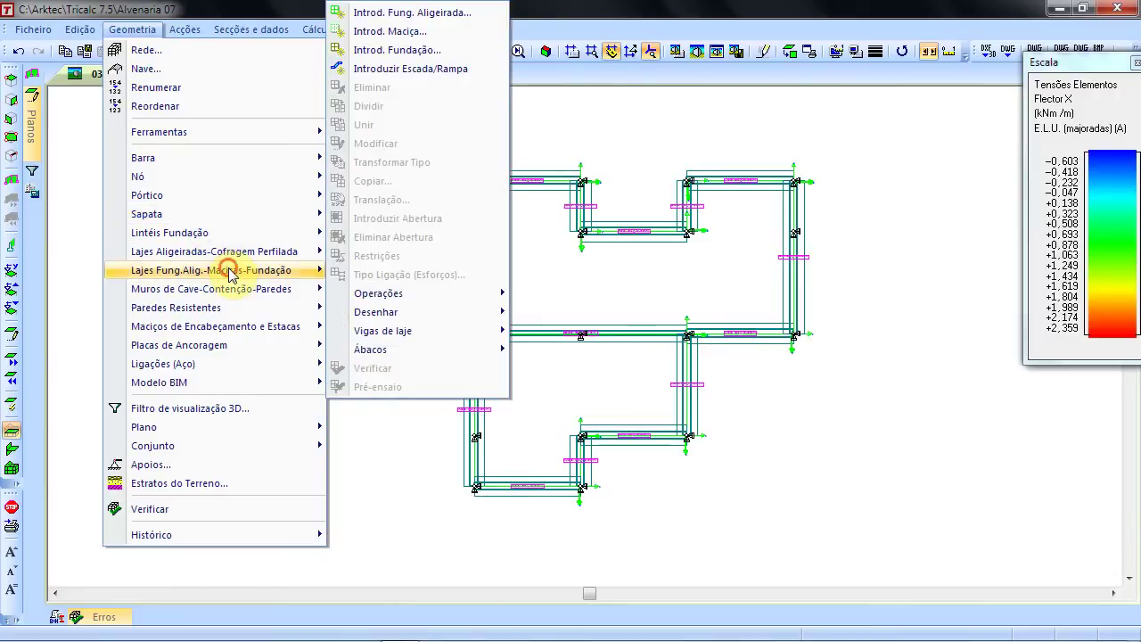
pyautogui.click(428, 50)
pyautogui.click(493, 160)
pyautogui.write('LF1')
pyautogui.click(437, 215)
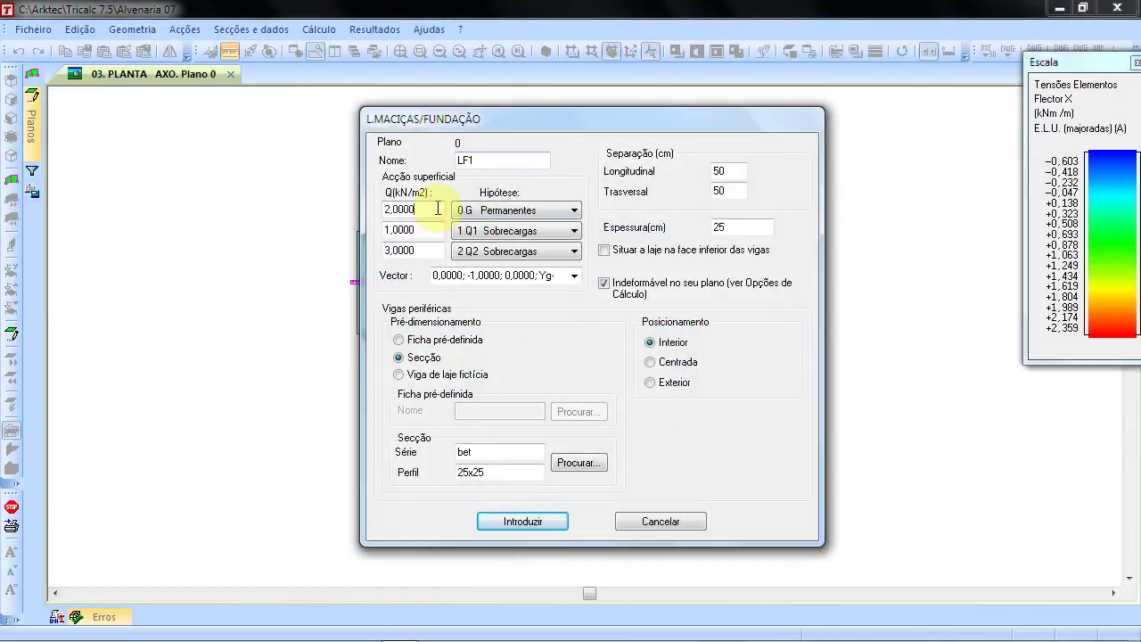
pyautogui.doubleClick(436, 207)
pyautogui.write('4')
pyautogui.doubleClick(410, 230)
pyautogui.write('2')
pyautogui.doubleClick(442, 251)
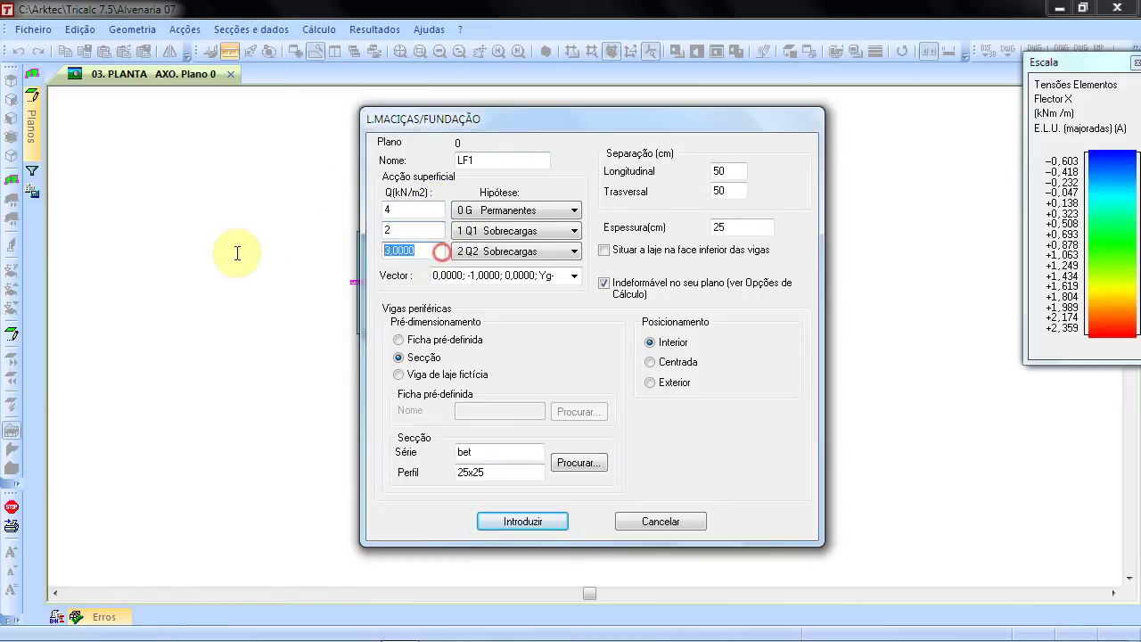
pyautogui.write('0')
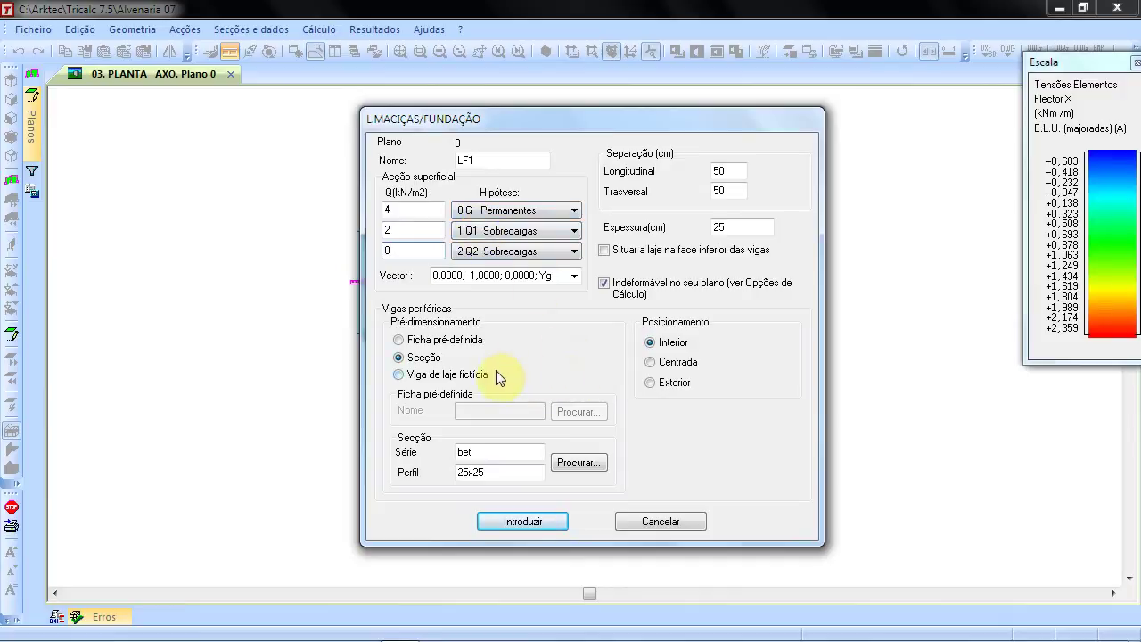
# - Give slab LF1 fictitious perimeter slab beams and a 30 cm thickness, and start introducing it
pyautogui.click(481, 375)
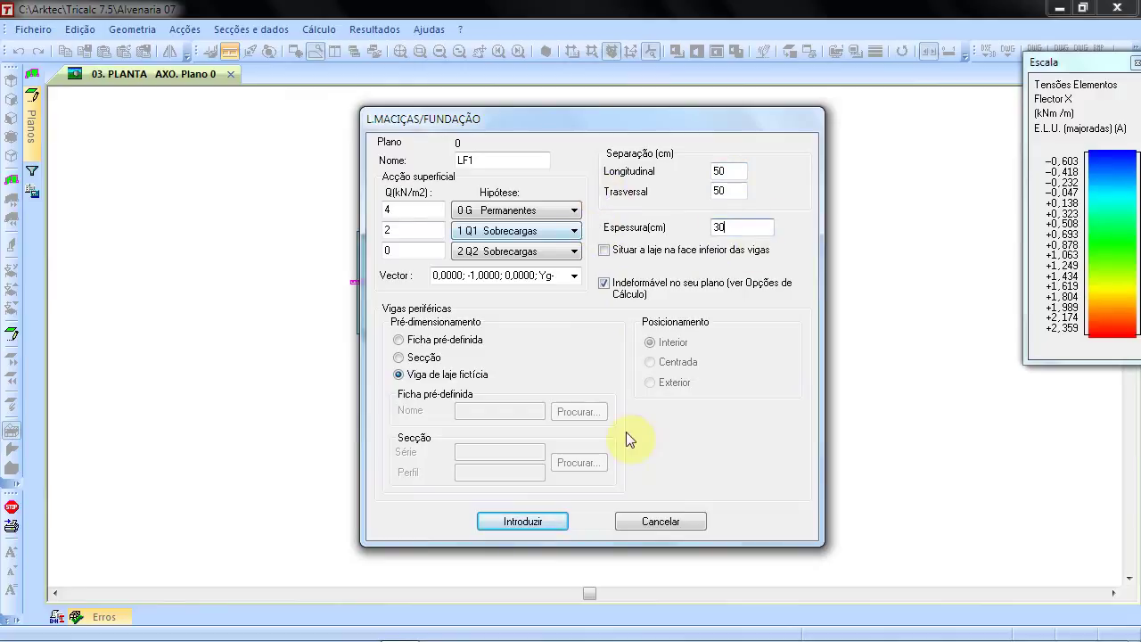
pyautogui.click(526, 521)
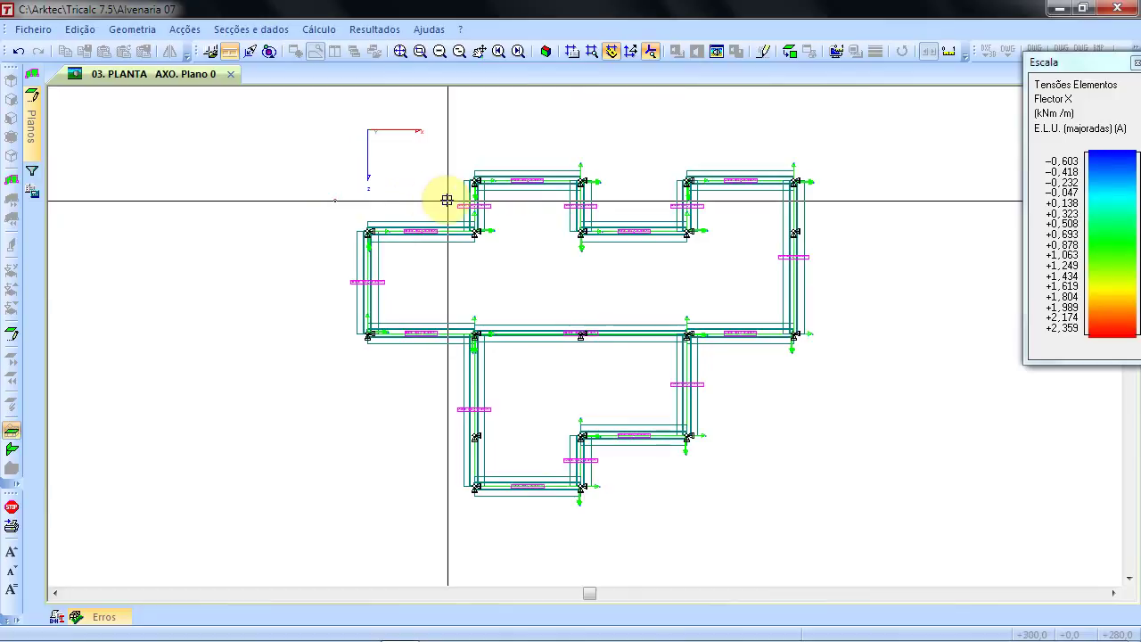
# - Outline foundation slab LF1 as a closed stepped polygon about 120 to 160 cm outside the building's outer walls
pyautogui.click(449, 150)
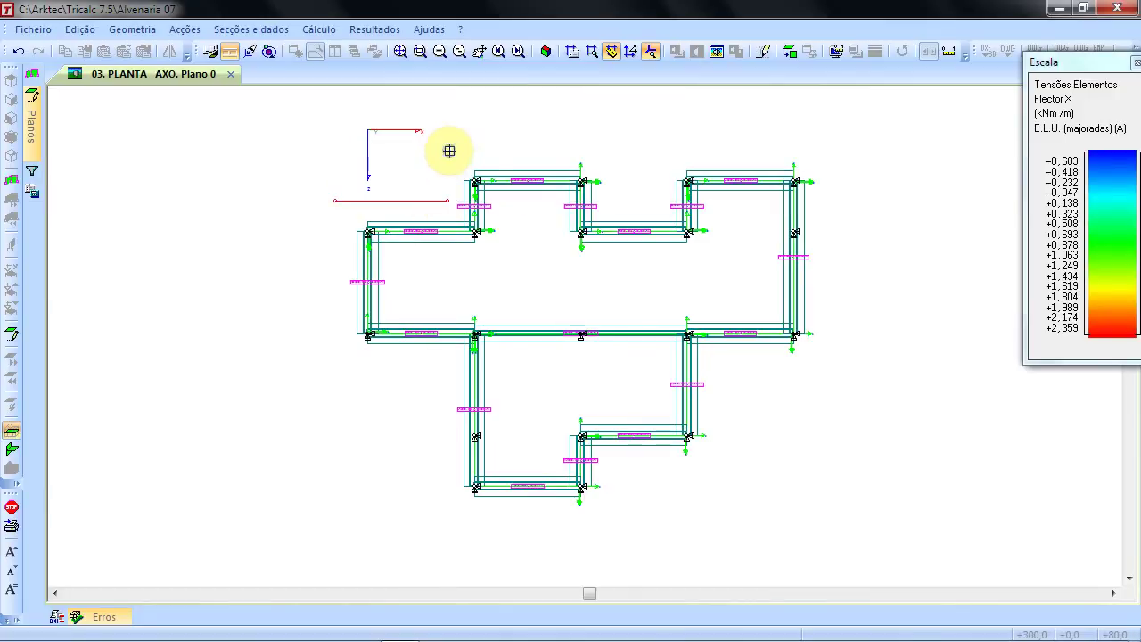
pyautogui.click(838, 150)
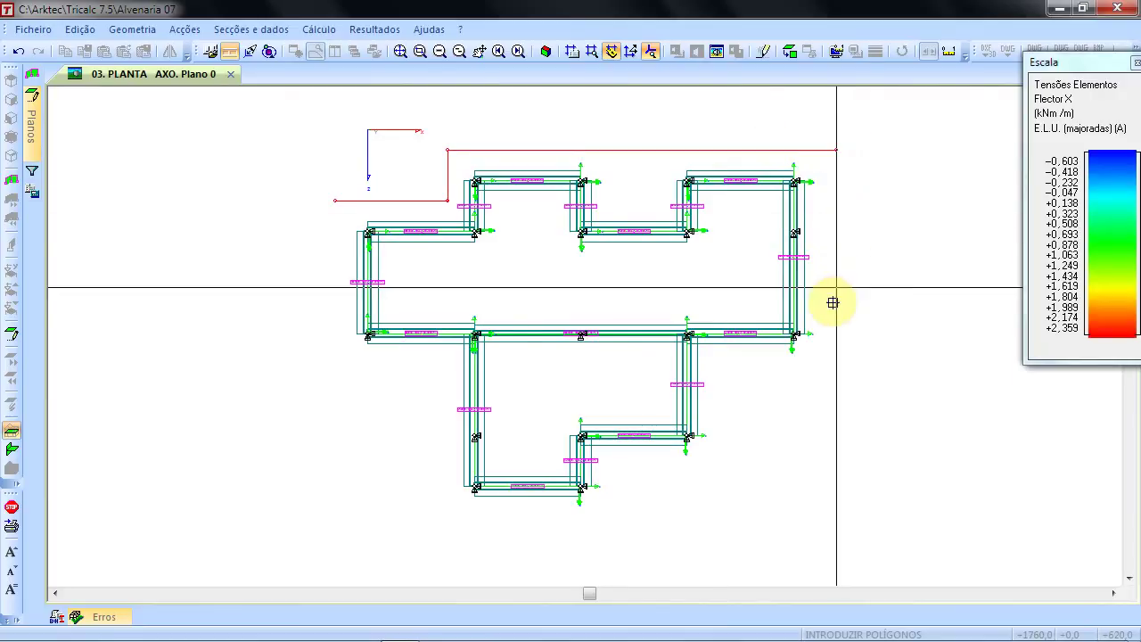
pyautogui.click(837, 367)
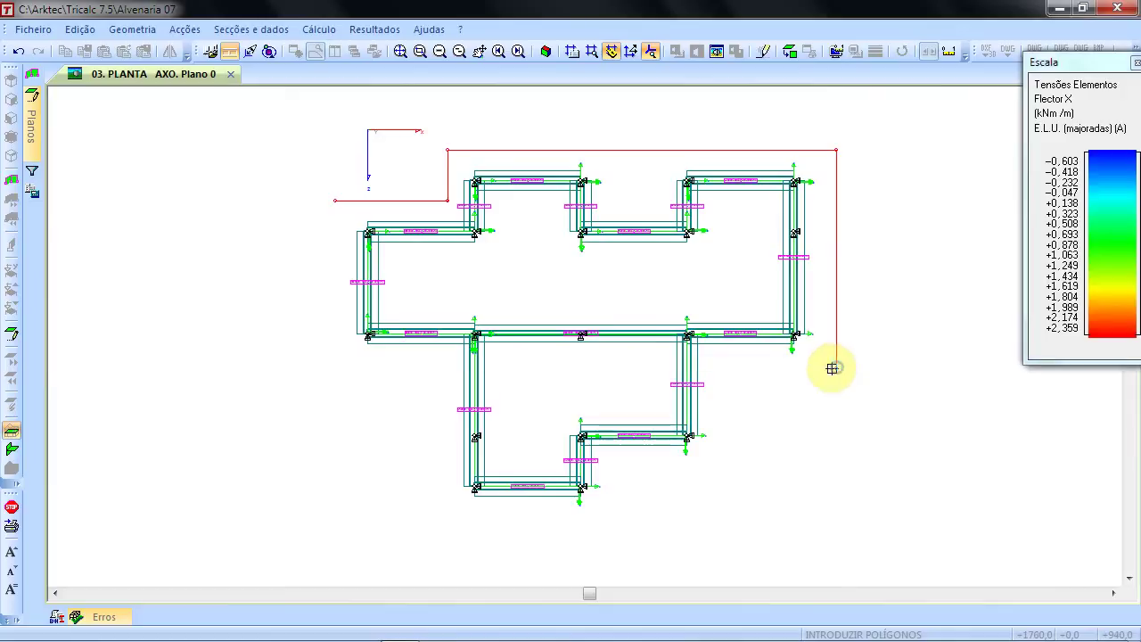
pyautogui.click(729, 367)
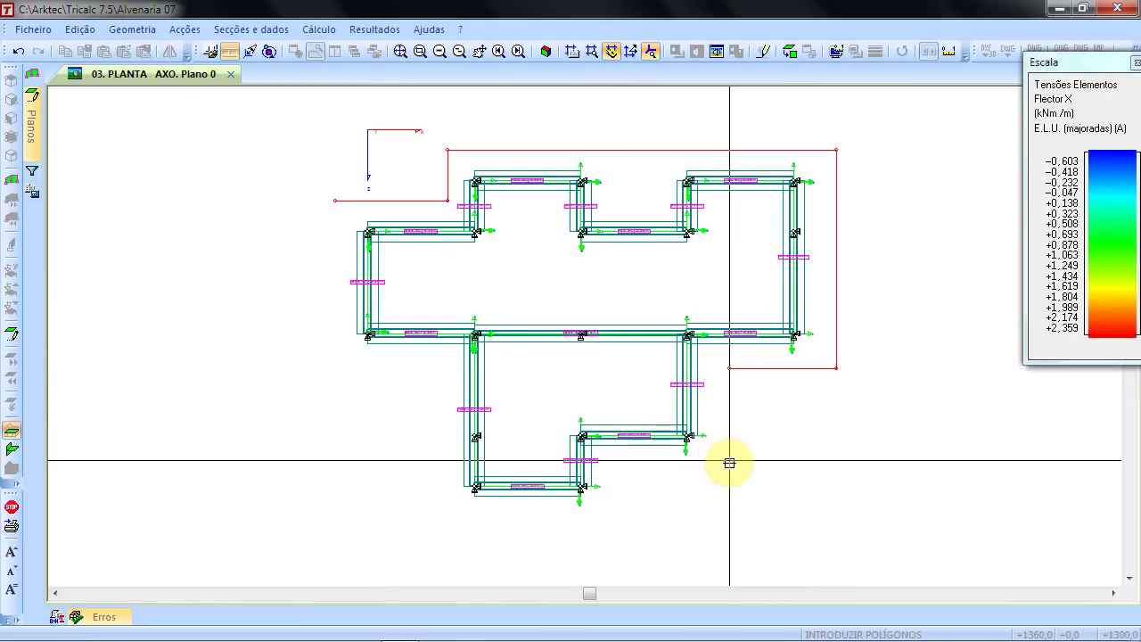
pyautogui.click(729, 464)
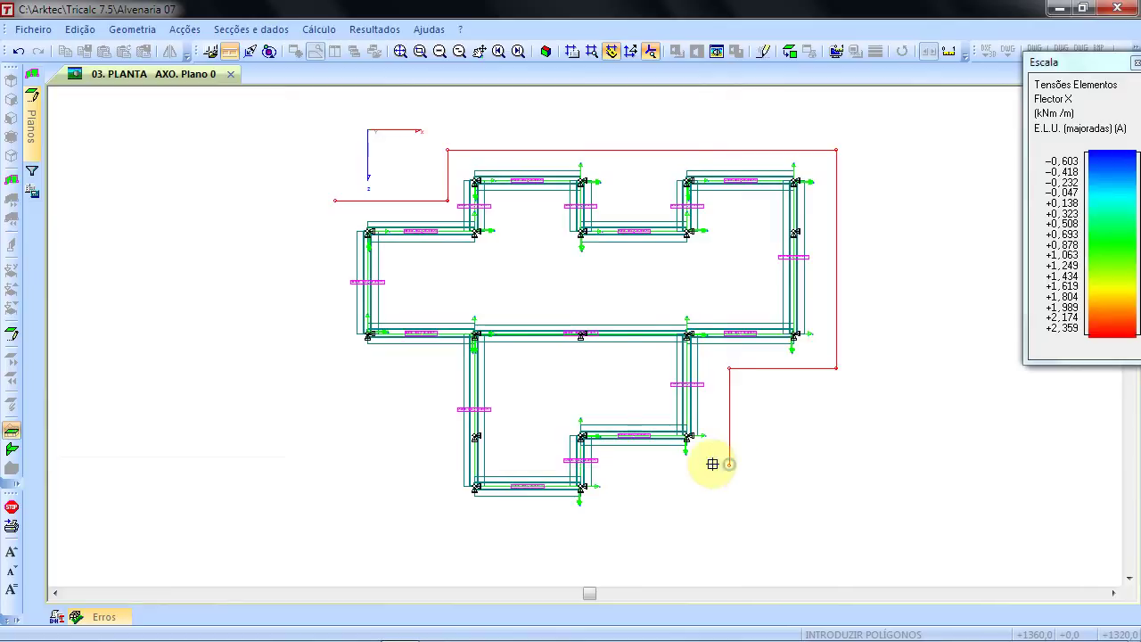
pyautogui.click(623, 465)
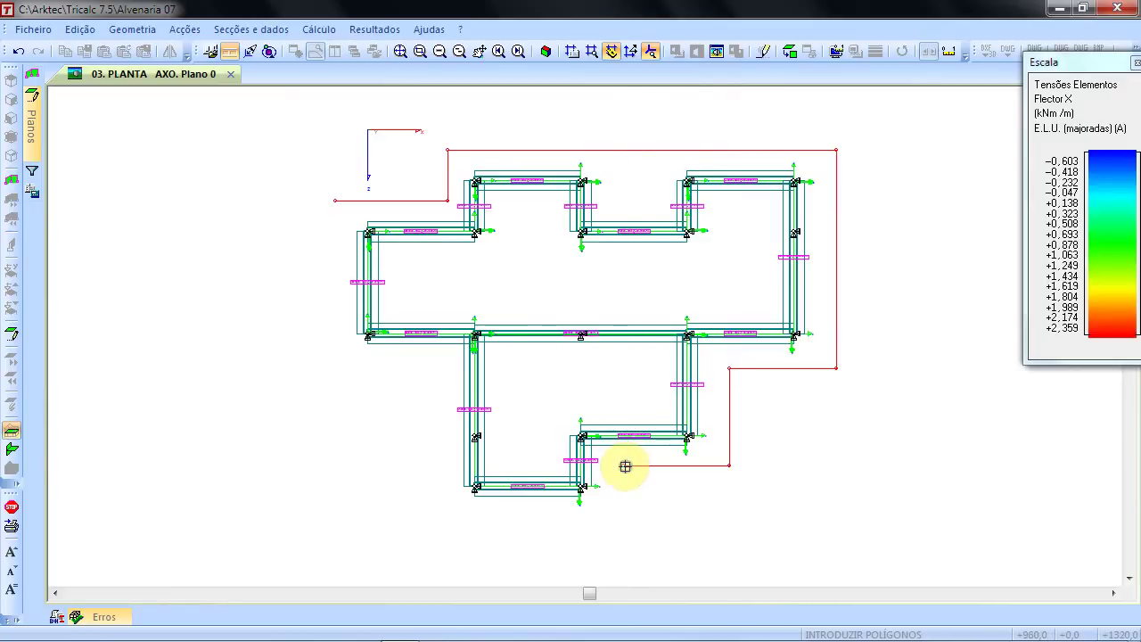
pyautogui.click(623, 514)
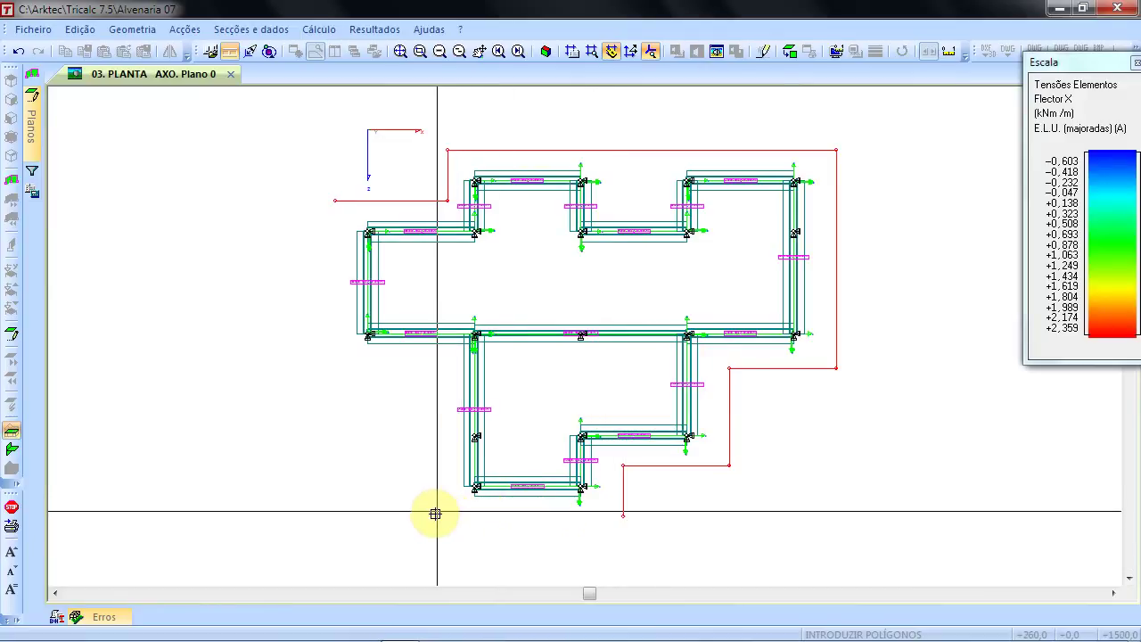
pyautogui.click(433, 516)
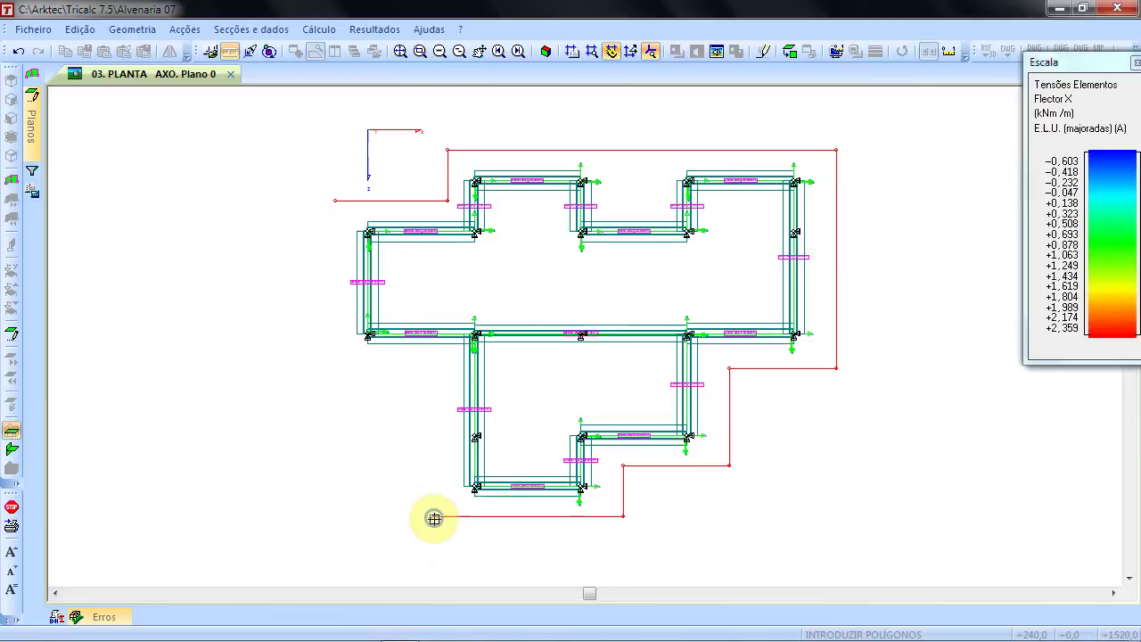
pyautogui.click(432, 374)
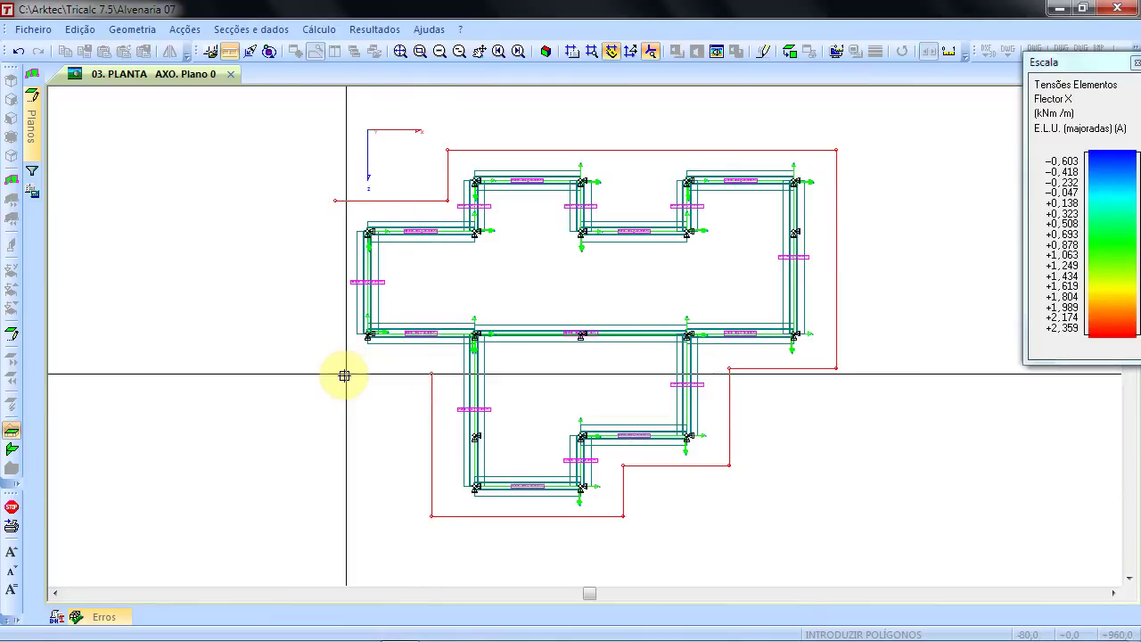
pyautogui.click(335, 374)
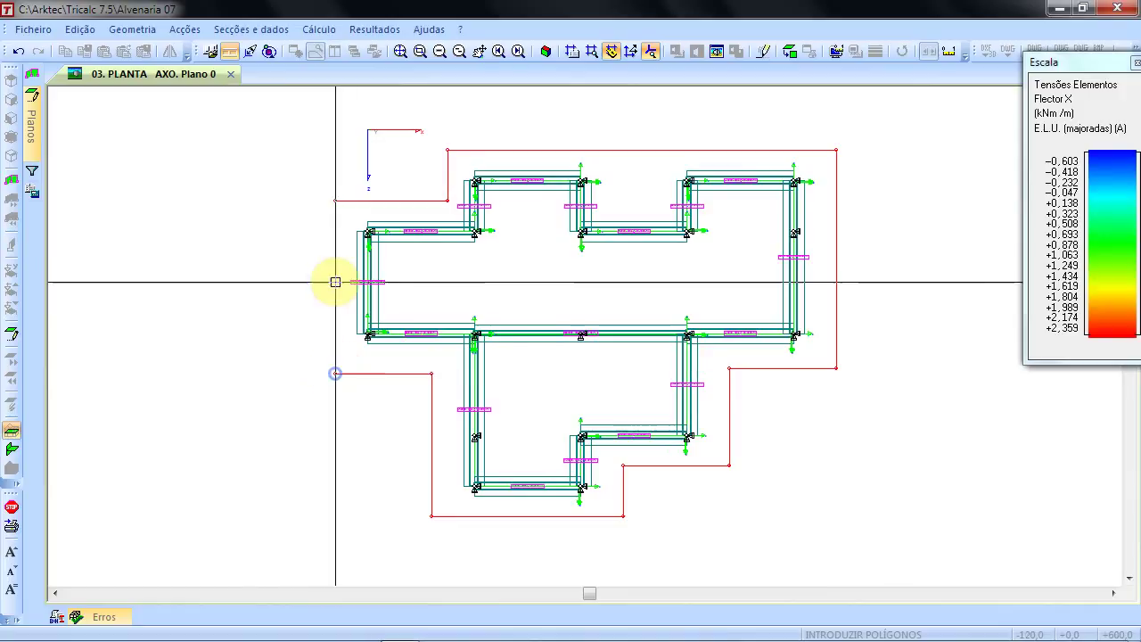
pyautogui.click(335, 198)
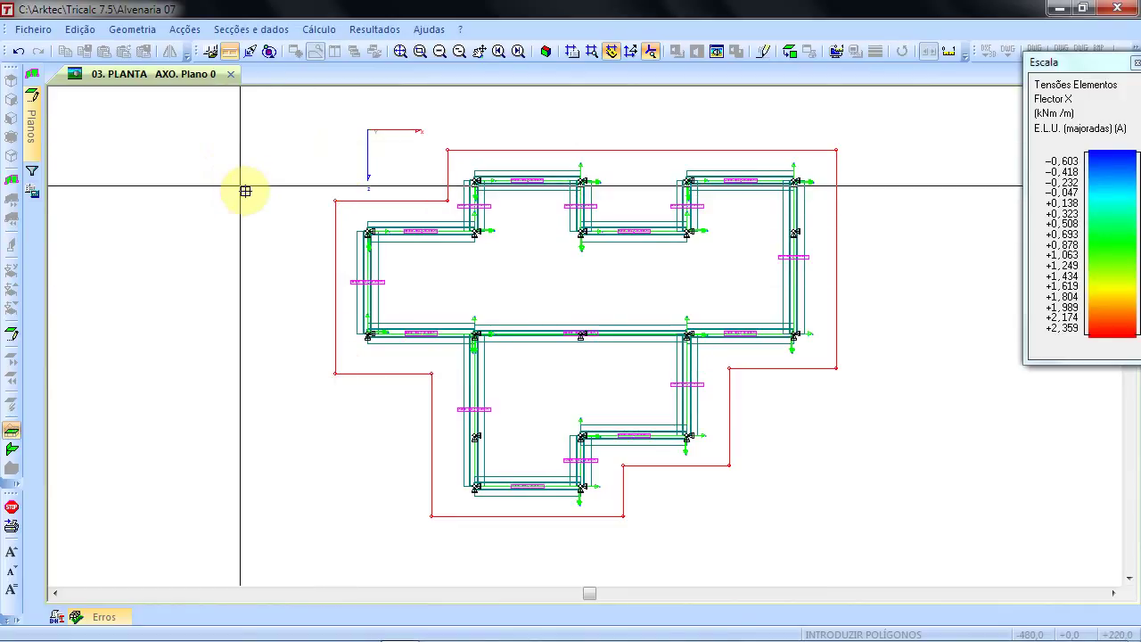
# - Orient slab LF1 parallel to the upper-left horizontal wall and calculate the plane's column capitals (ábacos) automatically, introducing no further slab
pyautogui.click(370, 231)
pyautogui.click(473, 230)
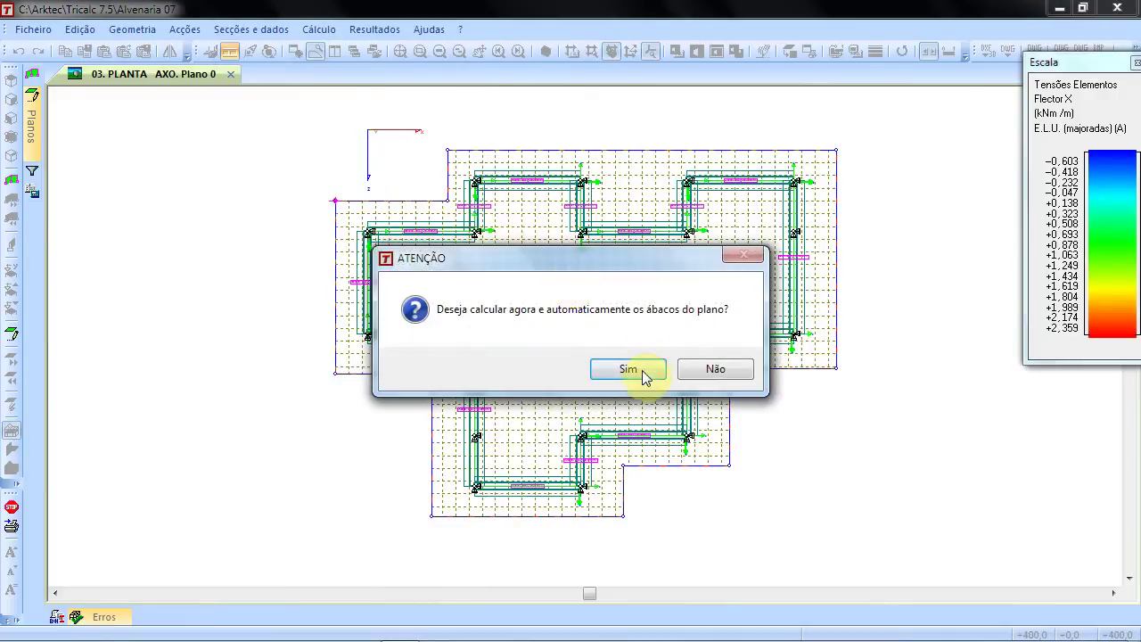
pyautogui.click(647, 371)
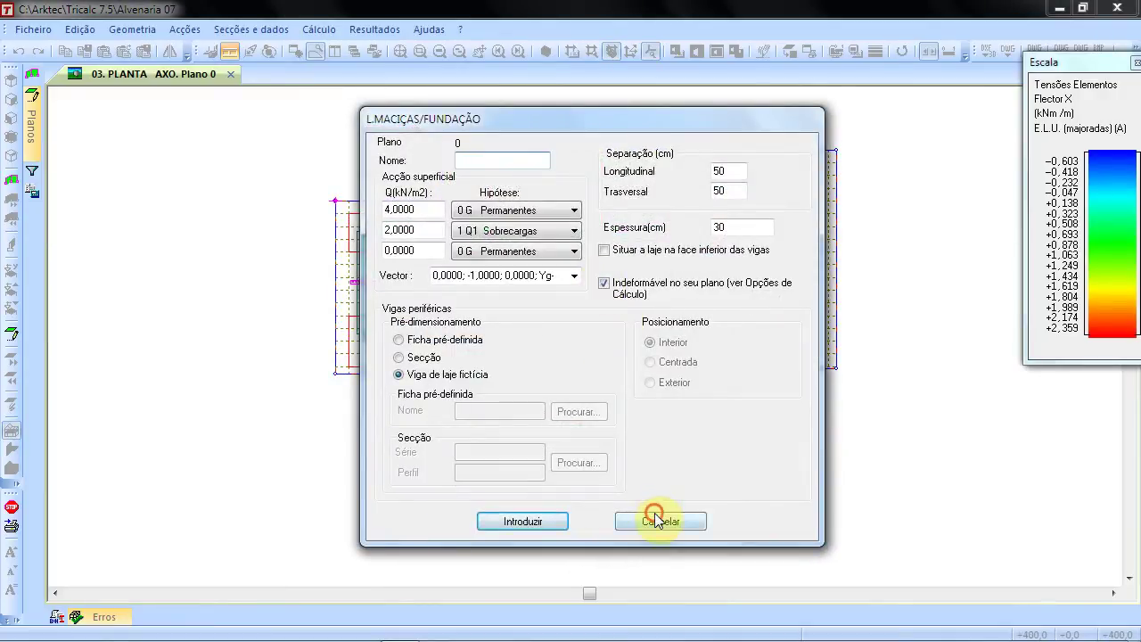
pyautogui.click(656, 521)
# - Show the model in axonometric perspective and activate plane 280
pyautogui.click(545, 52)
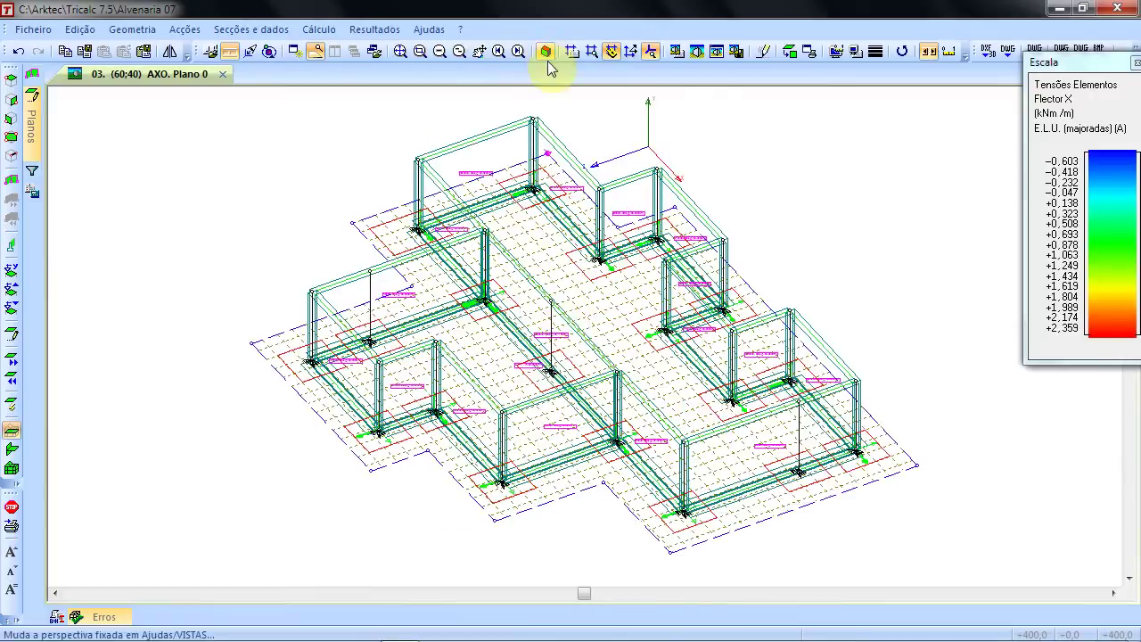
pyautogui.scroll(-2, 446, 401)
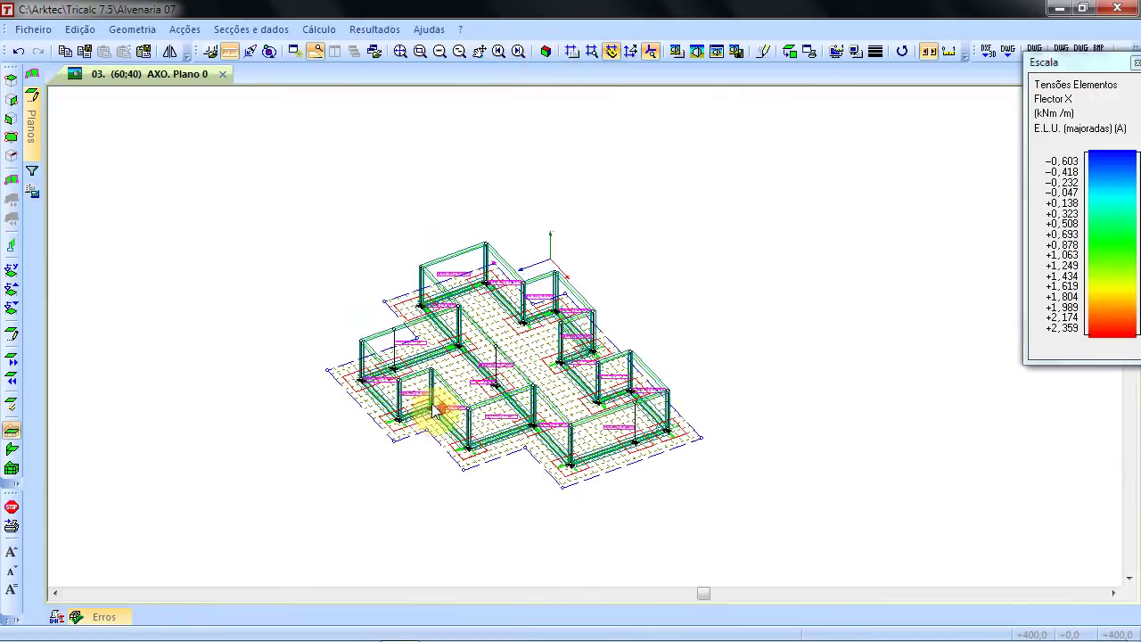
pyautogui.scroll(4, 432, 410)
pyautogui.scroll(-1, 435, 411)
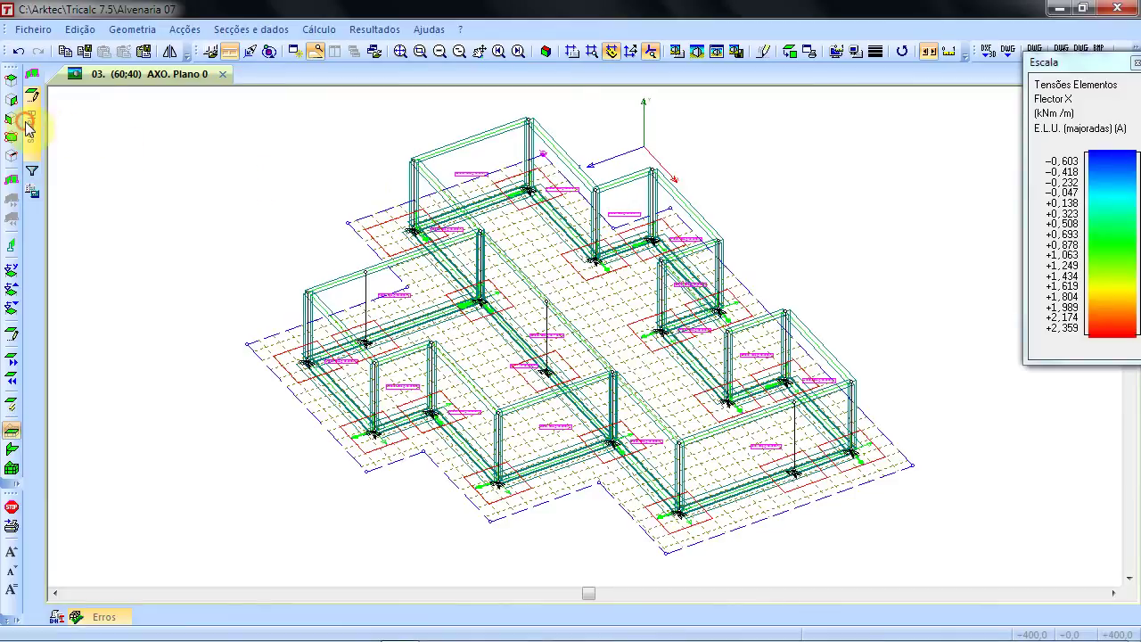
pyautogui.moveTo(27, 127)
pyautogui.click(73, 128)
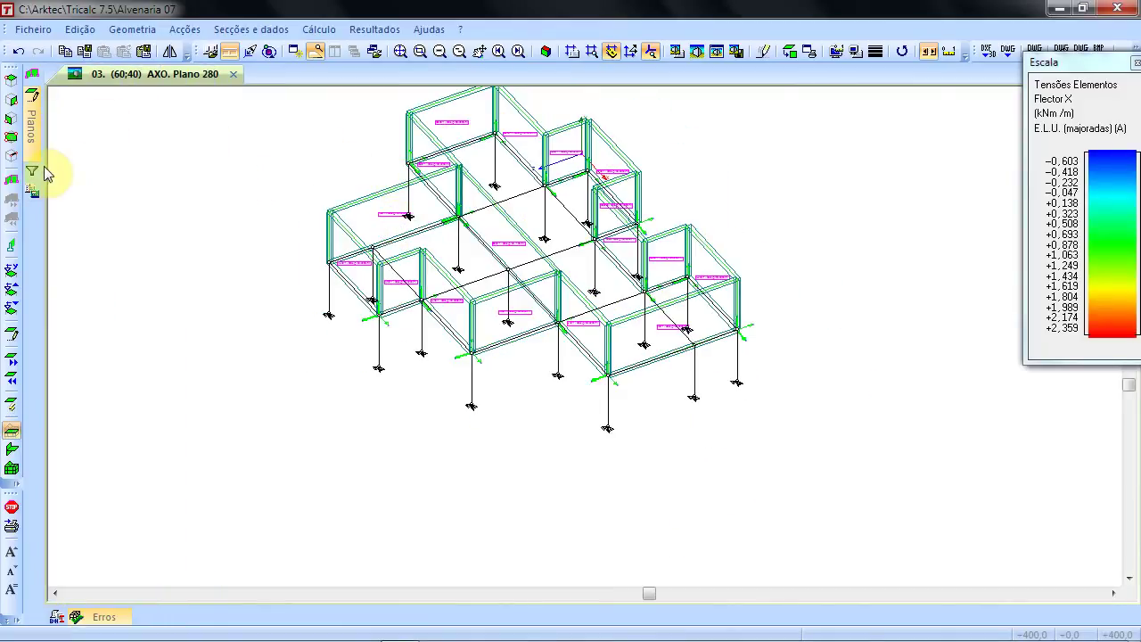
# - Hide the columns below the active plane and show plane 280 in plan view
pyautogui.moveTo(34, 172)
pyautogui.click(106, 132)
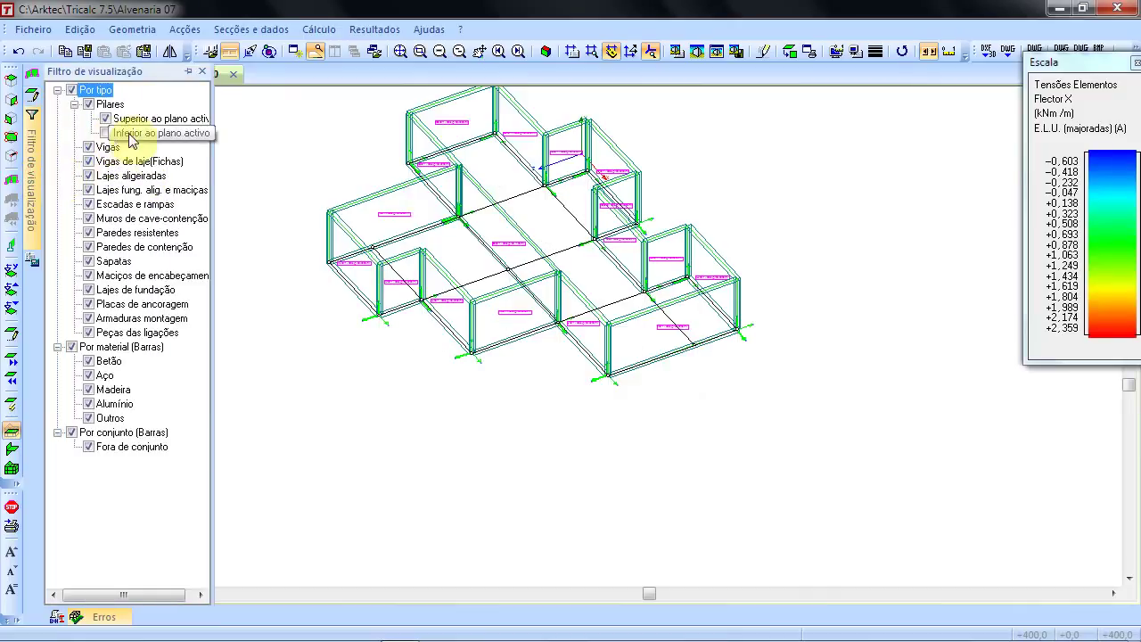
pyautogui.scroll(2, 470, 187)
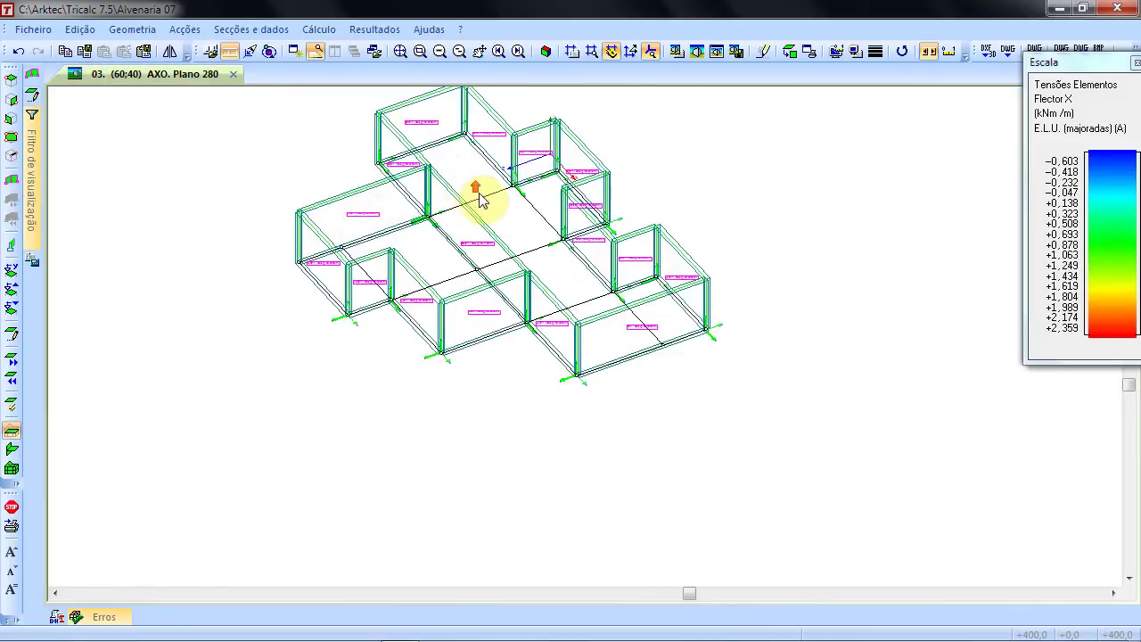
pyautogui.click(791, 51)
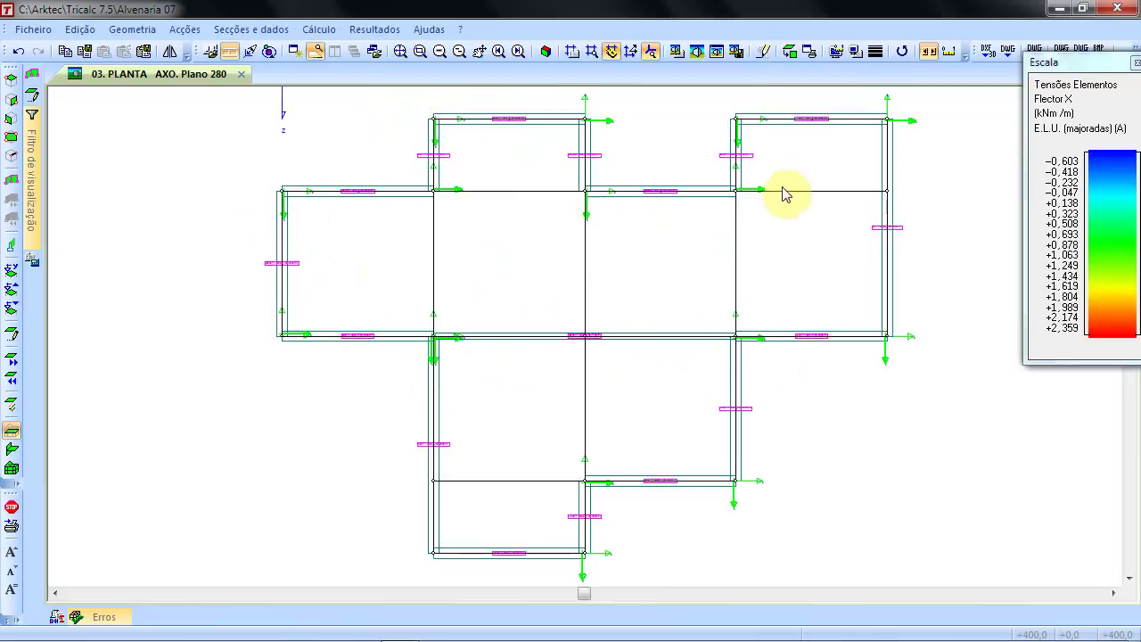
# - Define a solid slab named LM1 on plane 280 with a 12 cm thickness and start introducing it
pyautogui.click(151, 38)
pyautogui.moveTo(223, 270)
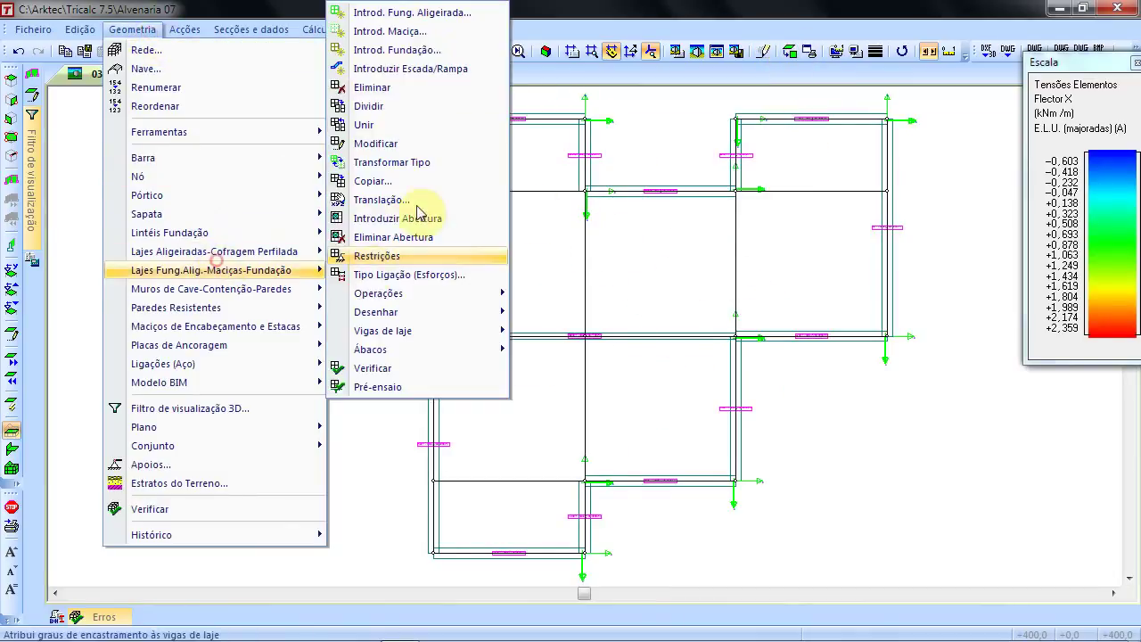
pyautogui.click(415, 51)
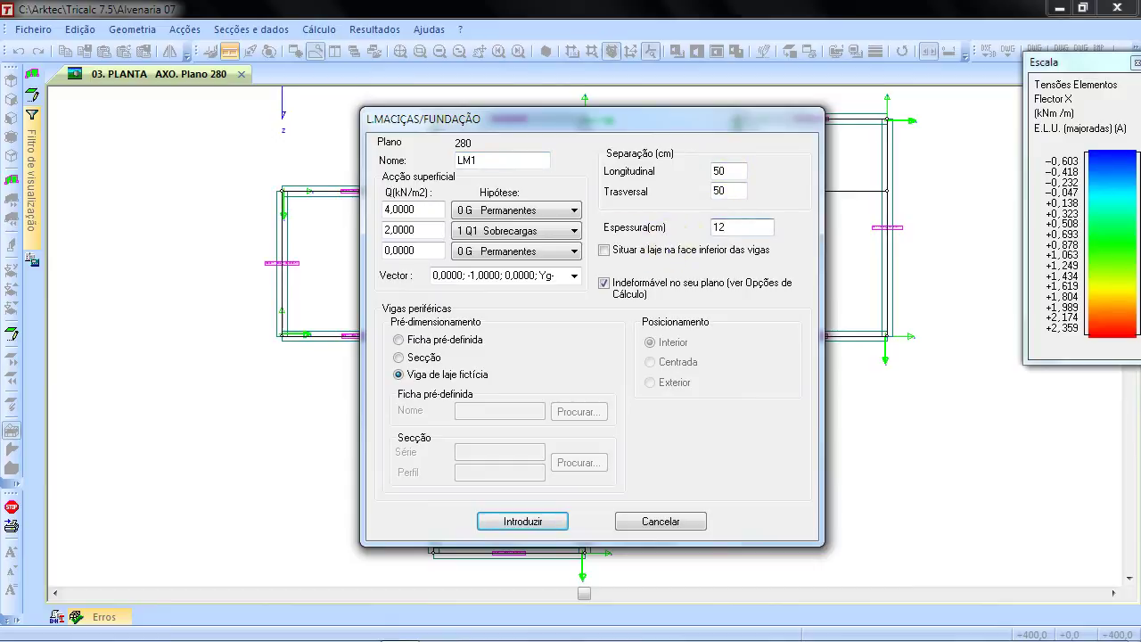
pyautogui.click(522, 522)
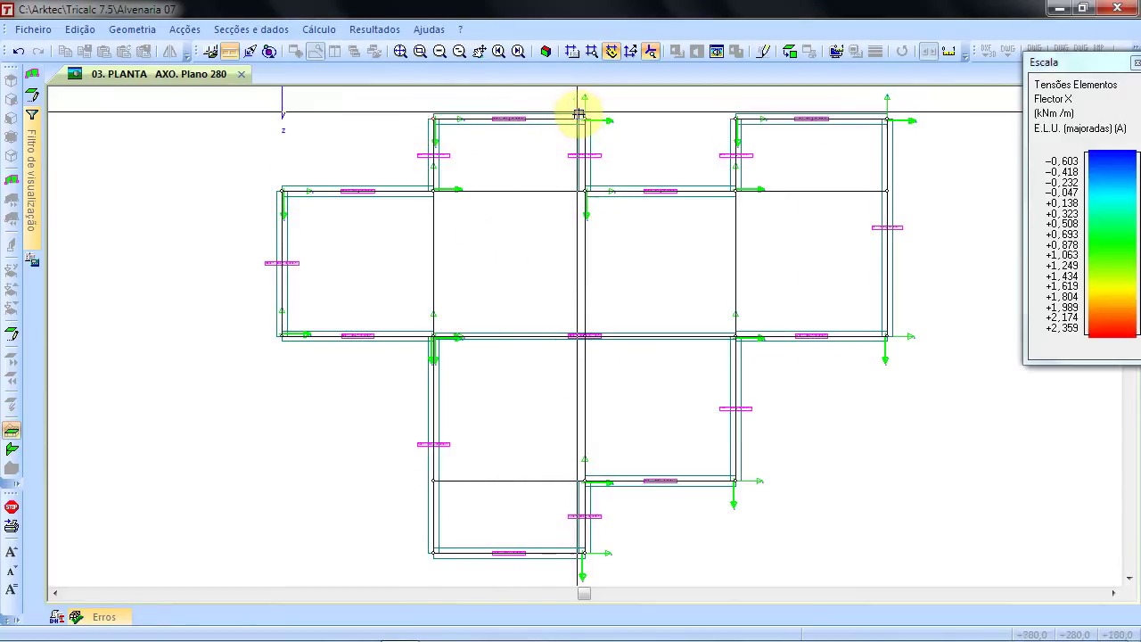
# - Outline slab LM1 through the corner nodes of the outer walls, following the building's whole stepped perimeter, and close the polygon
pyautogui.click(586, 117)
pyautogui.click(585, 189)
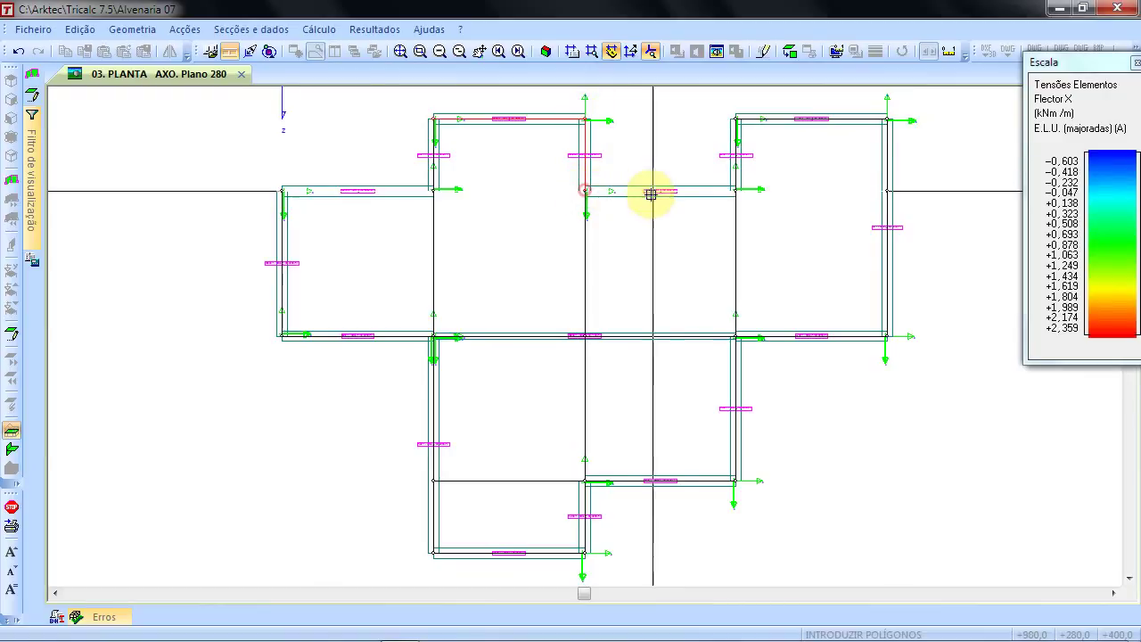
pyautogui.click(735, 189)
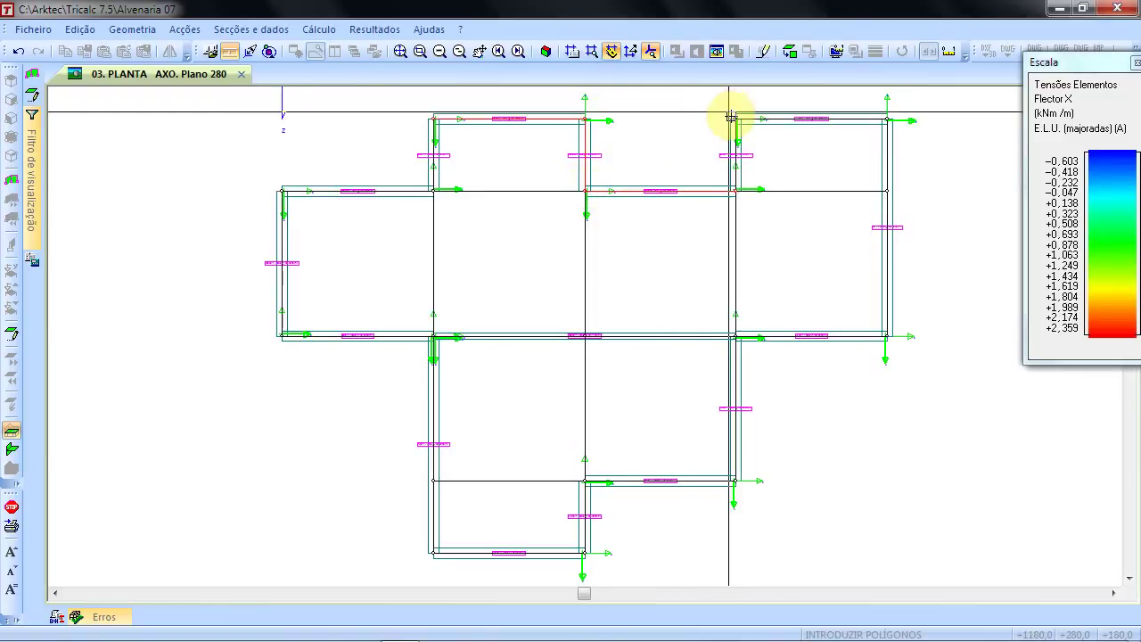
pyautogui.click(888, 114)
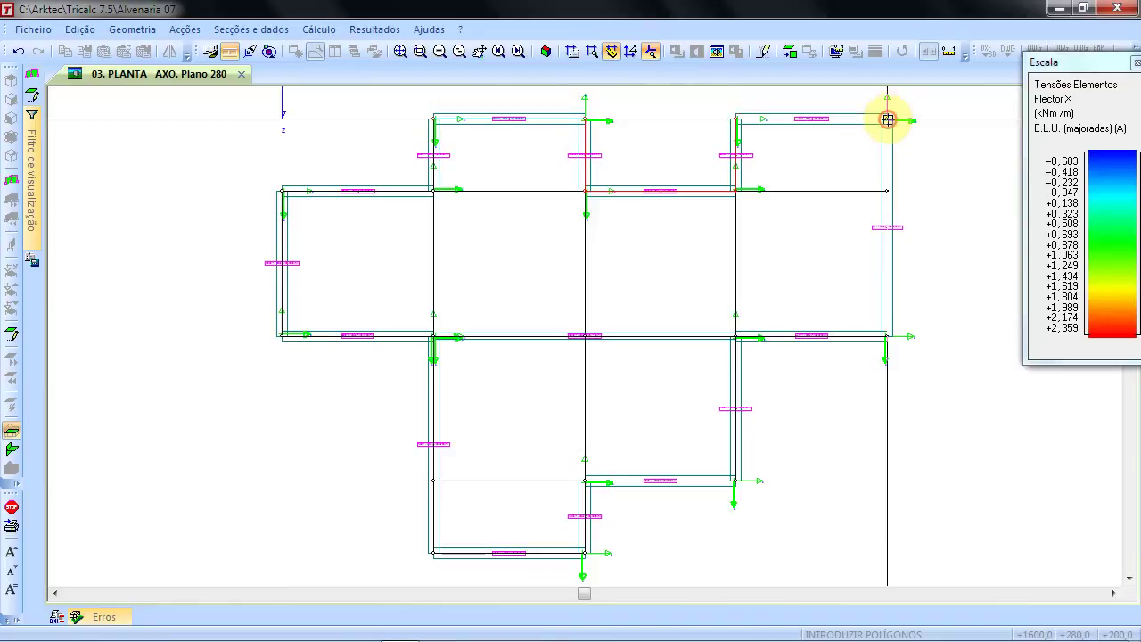
pyautogui.click(886, 337)
pyautogui.click(736, 336)
pyautogui.click(736, 480)
pyautogui.click(585, 481)
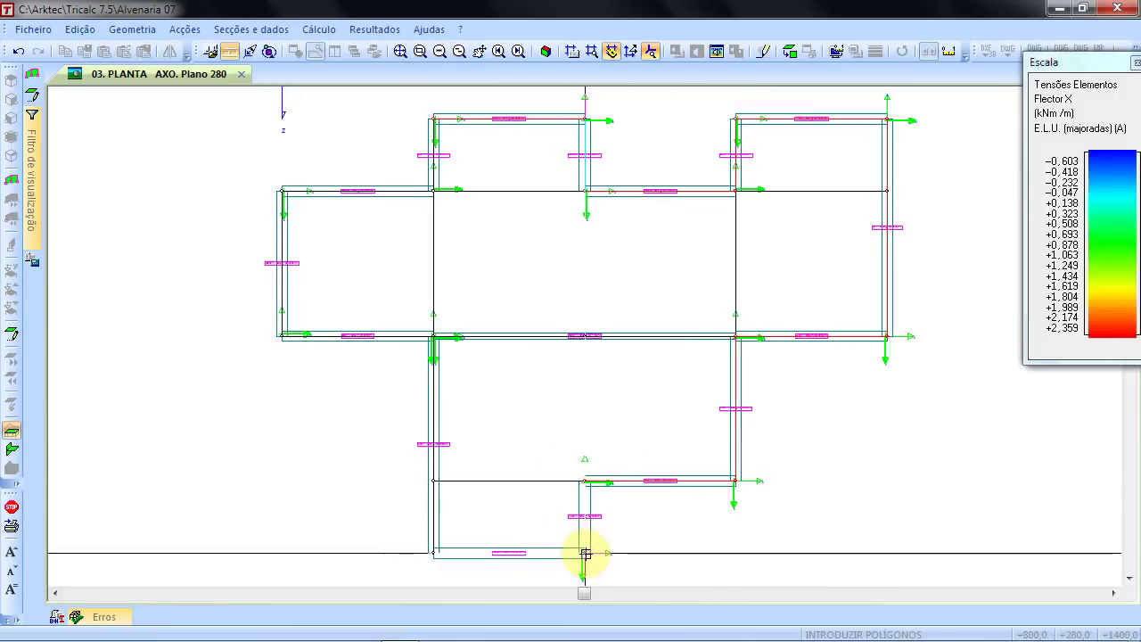
pyautogui.click(585, 553)
pyautogui.click(433, 552)
pyautogui.click(433, 336)
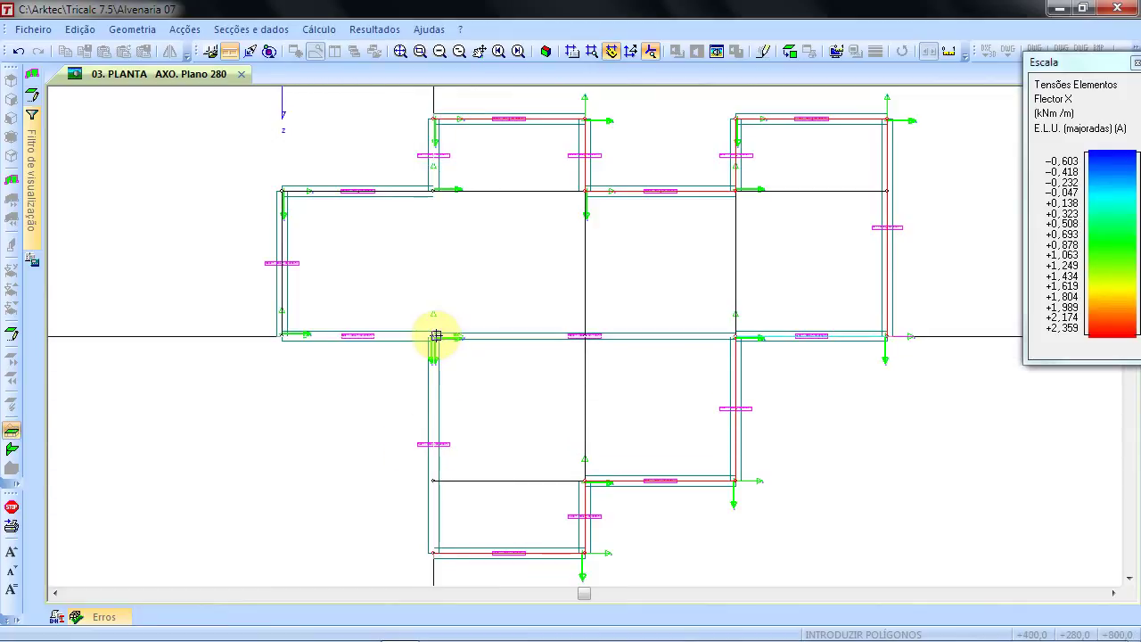
pyautogui.click(433, 335)
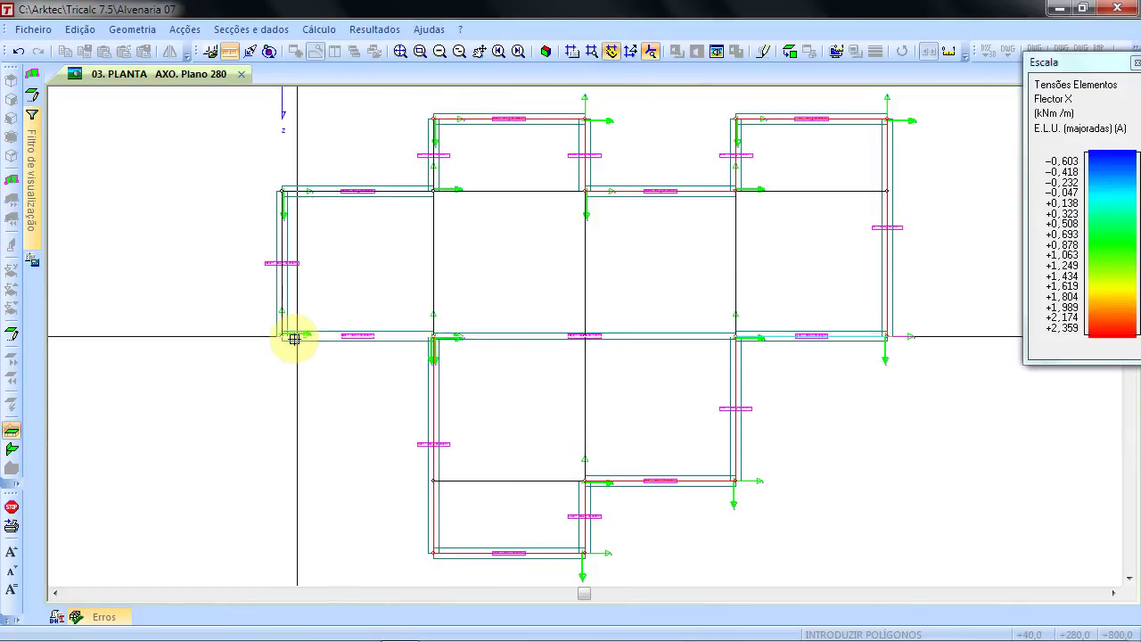
pyautogui.click(282, 333)
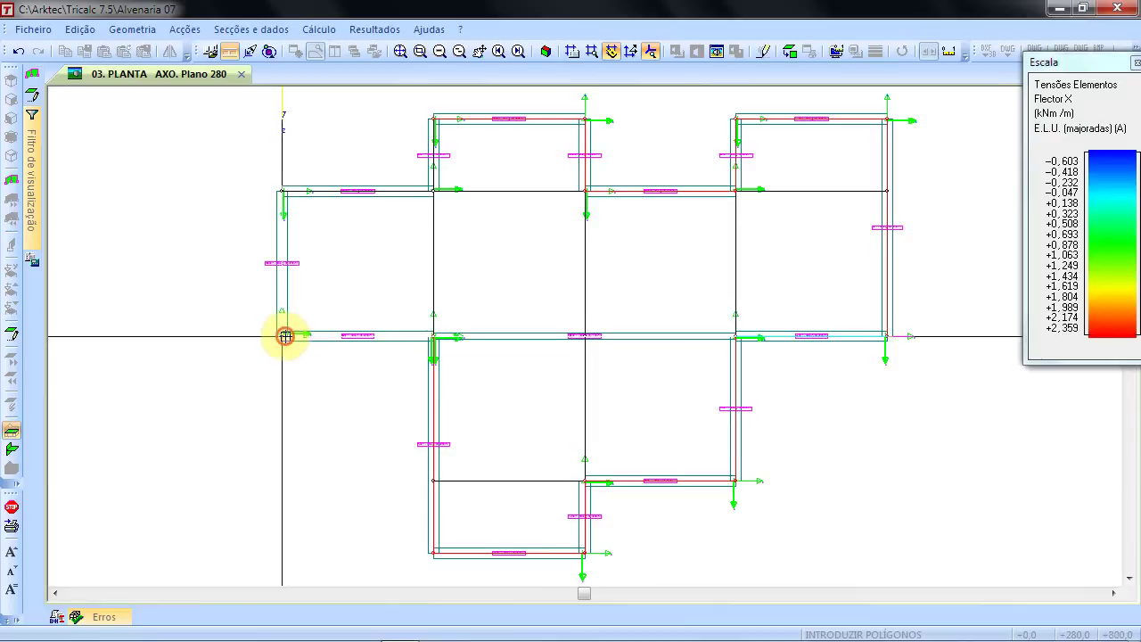
pyautogui.click(281, 189)
pyautogui.click(430, 190)
pyautogui.click(433, 119)
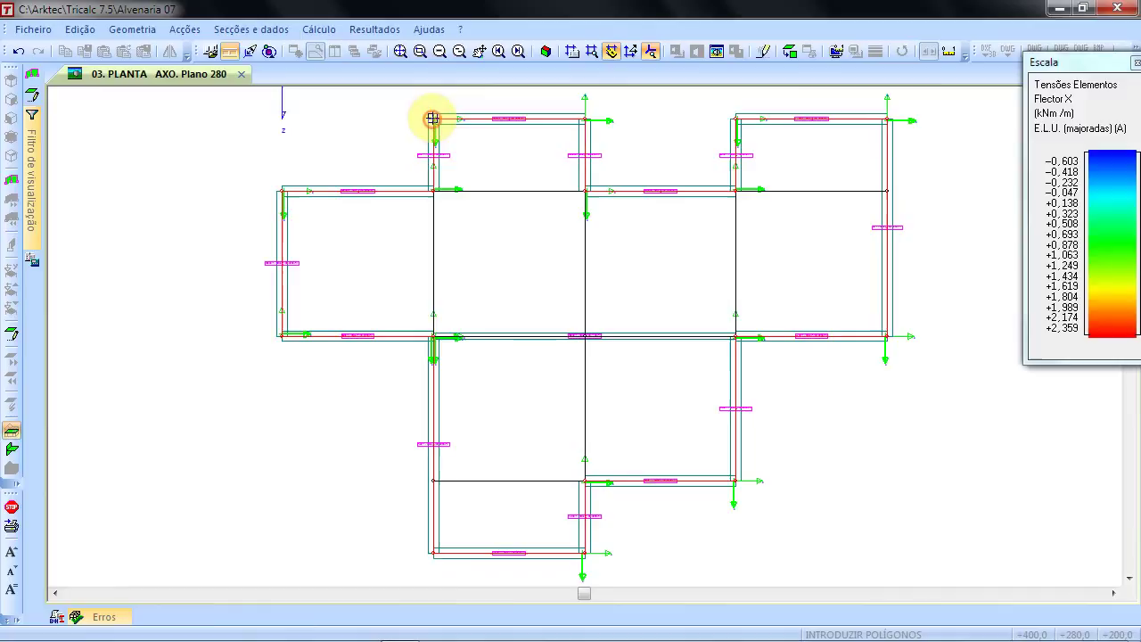
pyautogui.rightClick(352, 123)
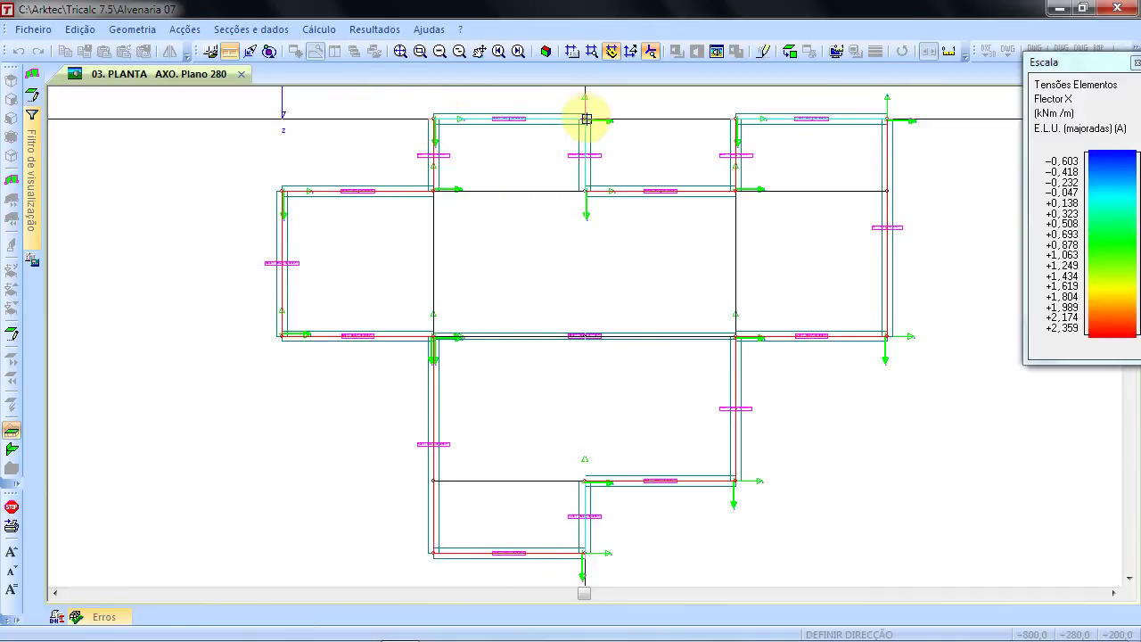
# - Orient slab LM1 along the topmost wall, calculate the plane's column capitals (ábacos) automatically, and show the whole structure in perspective
pyautogui.click(586, 120)
pyautogui.click(628, 369)
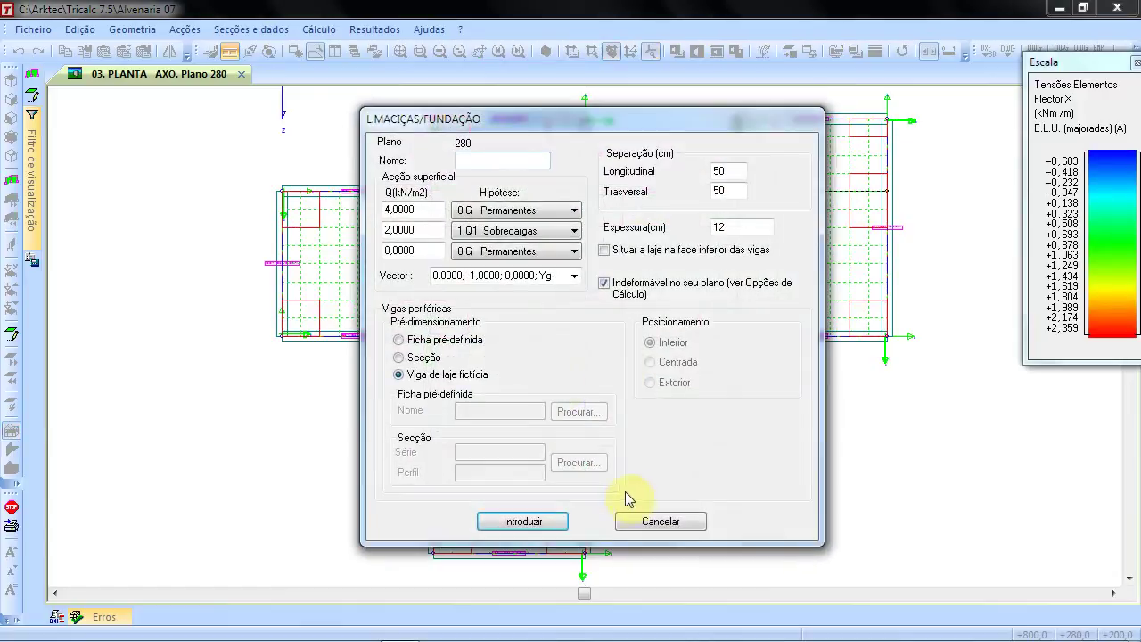
pyautogui.click(638, 522)
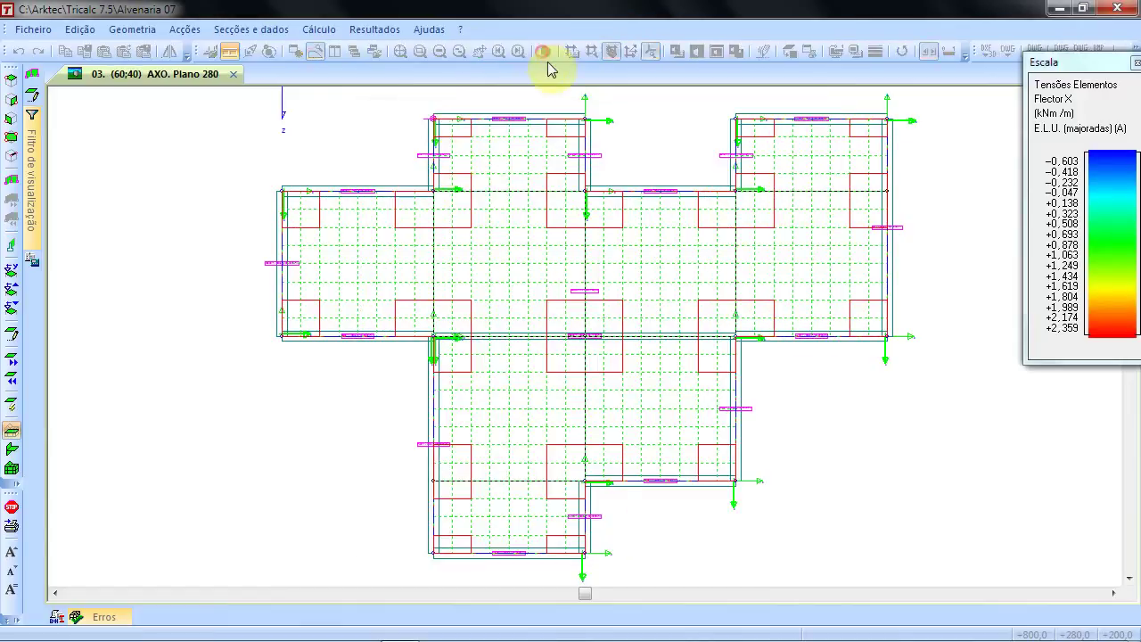
pyautogui.click(546, 54)
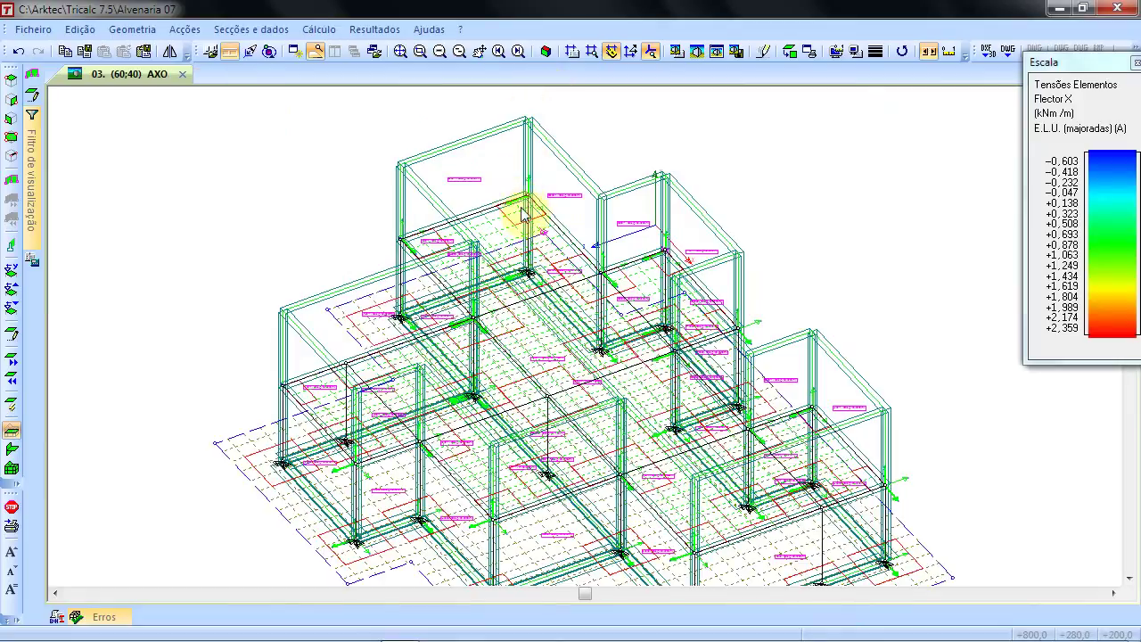
# - Copy slab LM1 from plane 280 to plane 560
pyautogui.scroll(-2, 484, 237)
pyautogui.scroll(1, 483, 236)
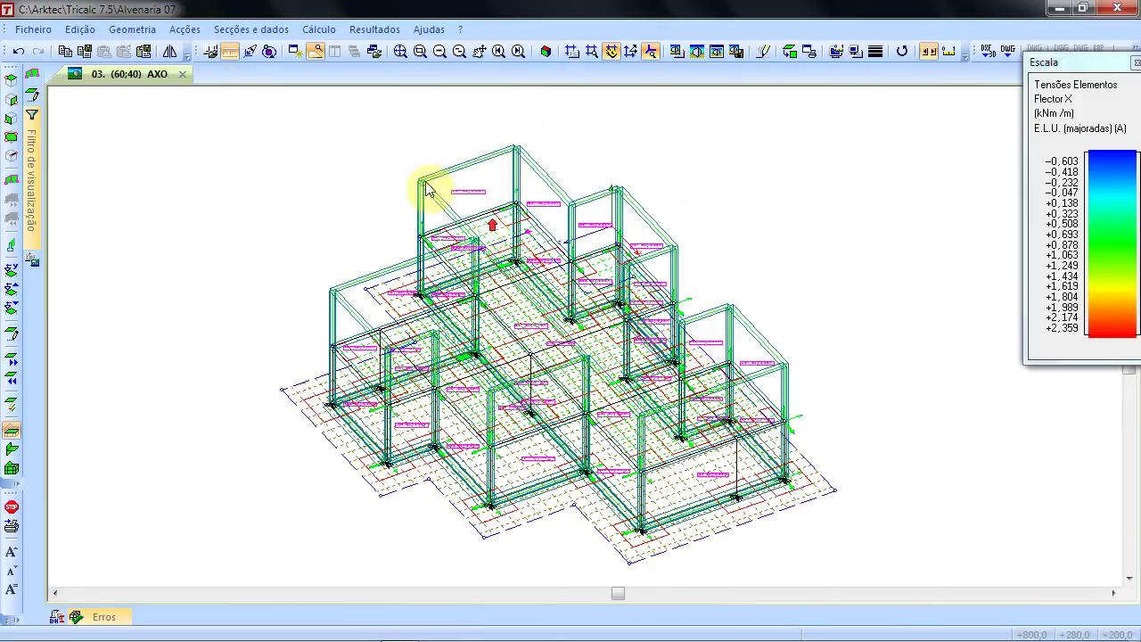
pyautogui.click(154, 29)
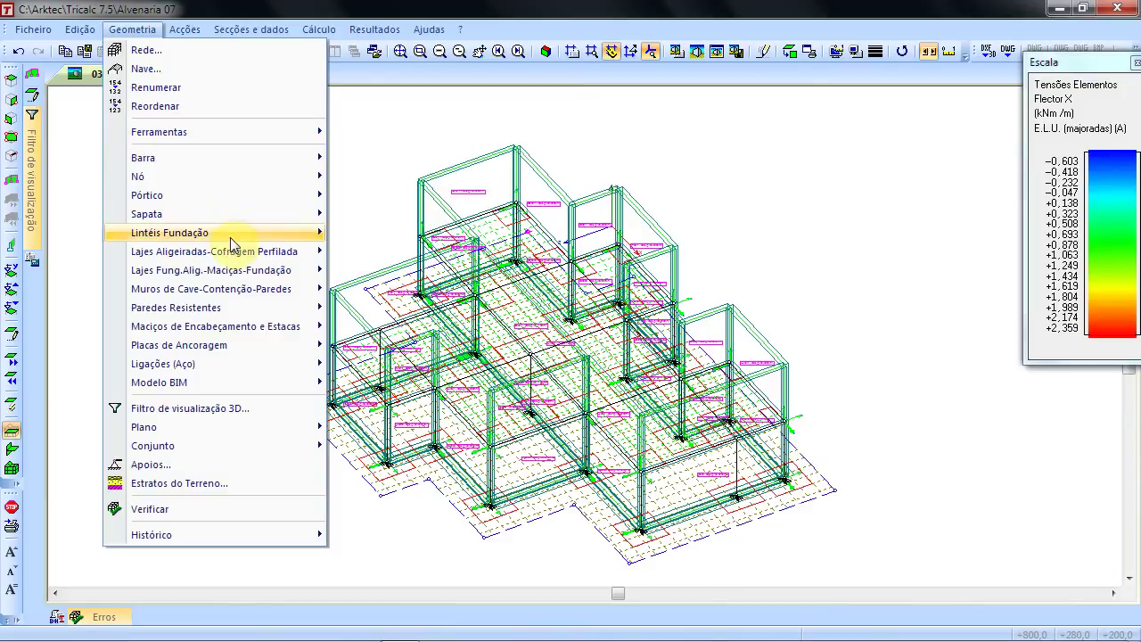
pyautogui.moveTo(285, 269)
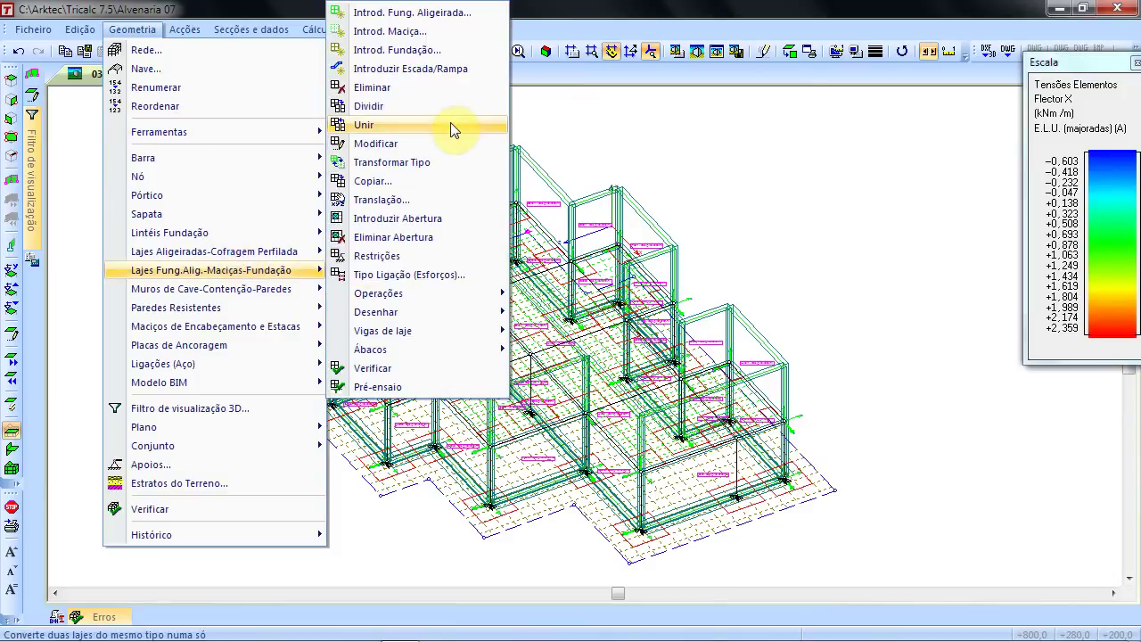
pyautogui.click(436, 182)
pyautogui.click(445, 287)
pyautogui.click(437, 295)
pyautogui.click(470, 299)
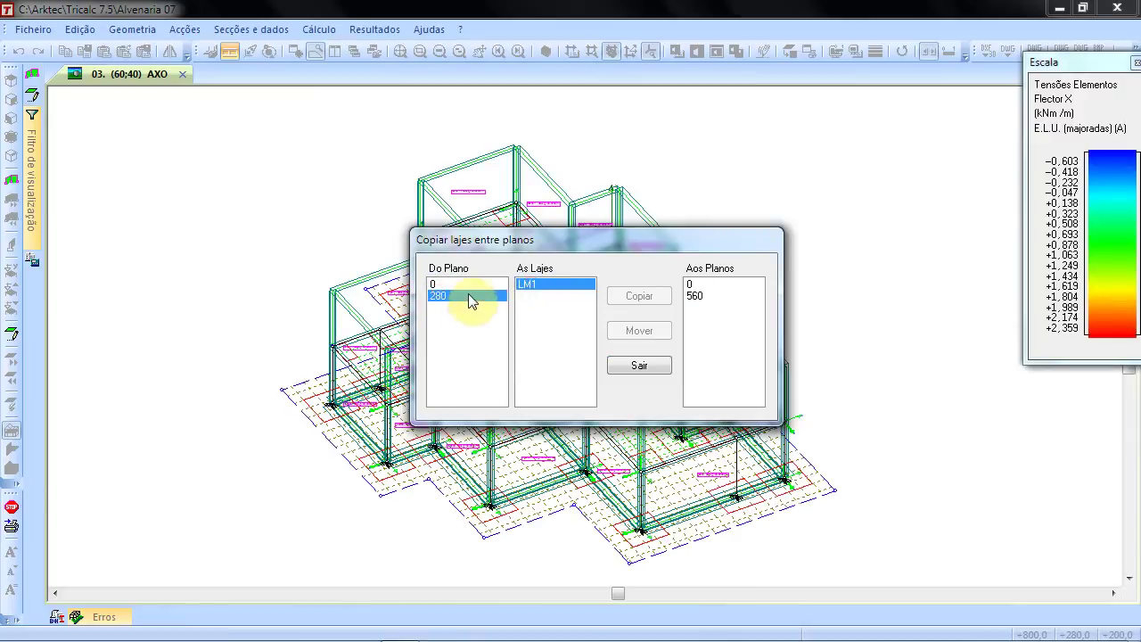
pyautogui.click(706, 295)
pyautogui.click(635, 301)
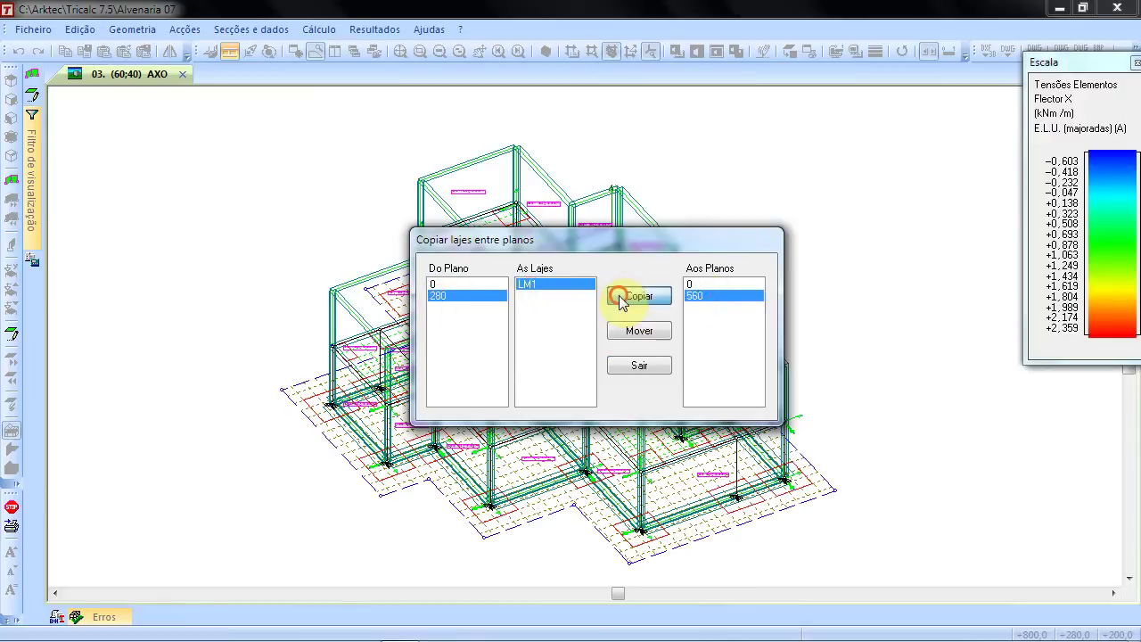
pyautogui.click(631, 370)
pyautogui.scroll(3, 495, 209)
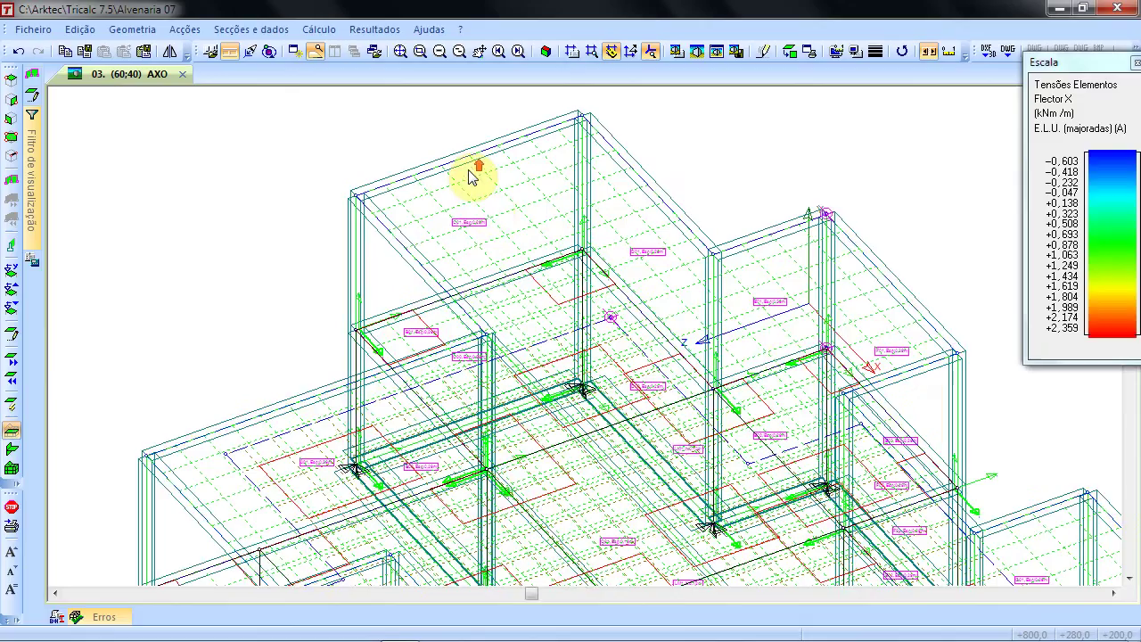
pyautogui.scroll(-5, 490, 212)
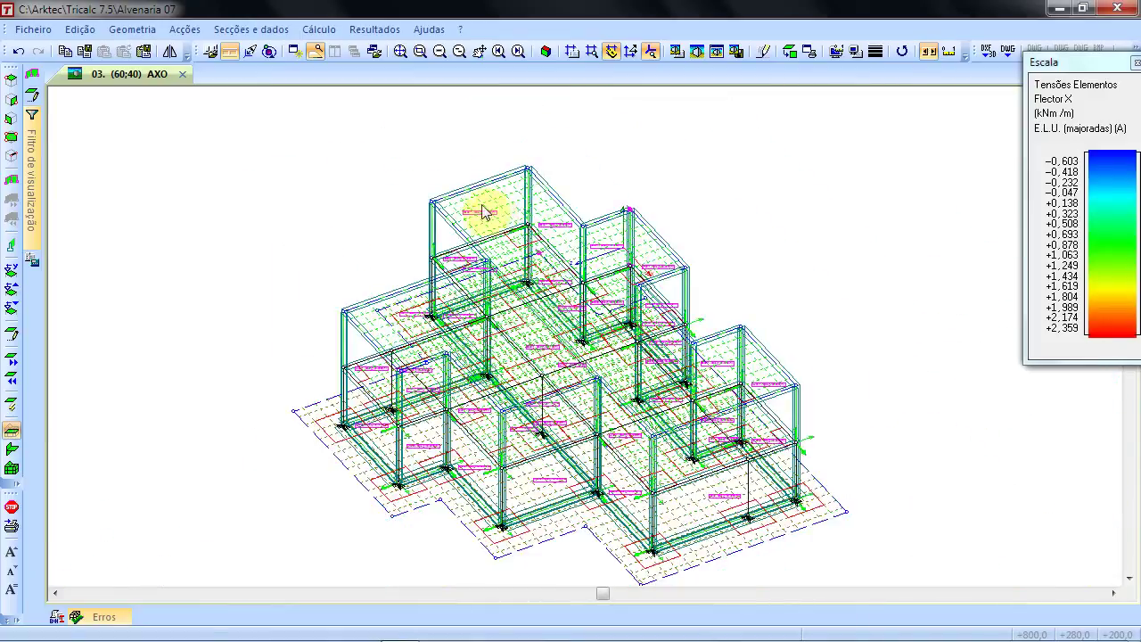
# - Delete the bars of the whole structure with a single selection window around the model
pyautogui.click(136, 32)
pyautogui.moveTo(203, 158)
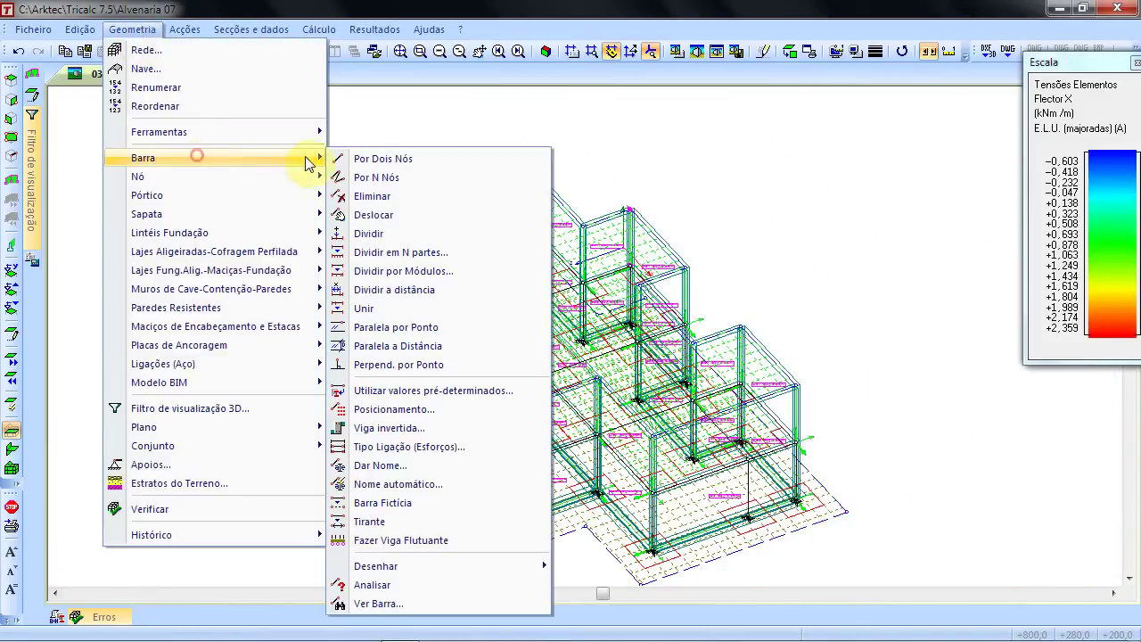
pyautogui.click(442, 195)
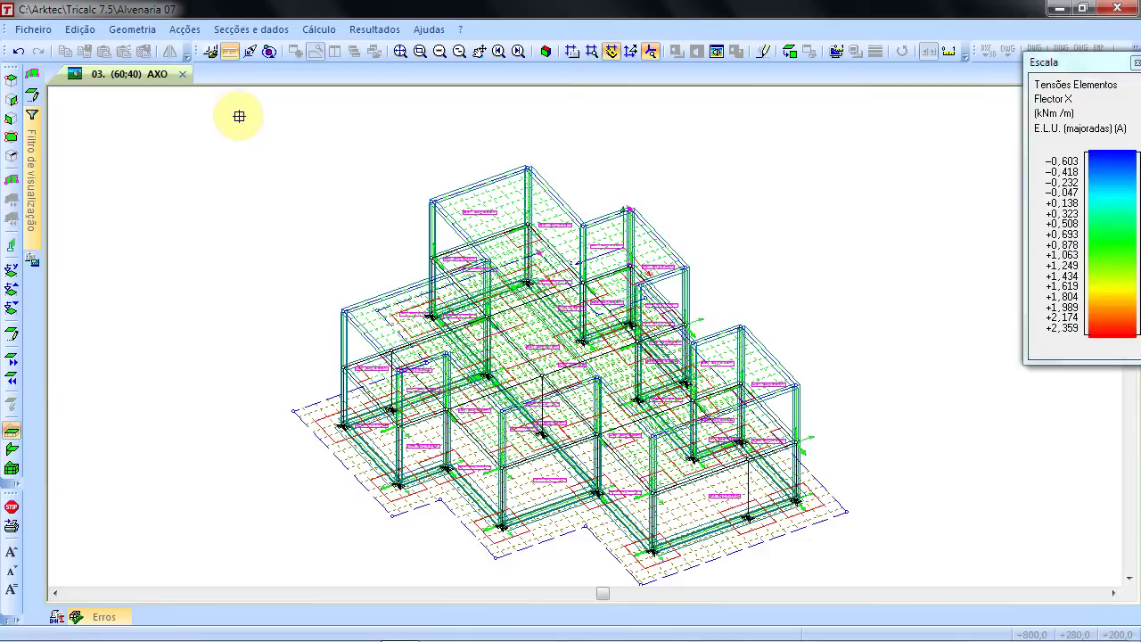
pyautogui.moveTo(237, 112); pyautogui.dragTo(919, 580)
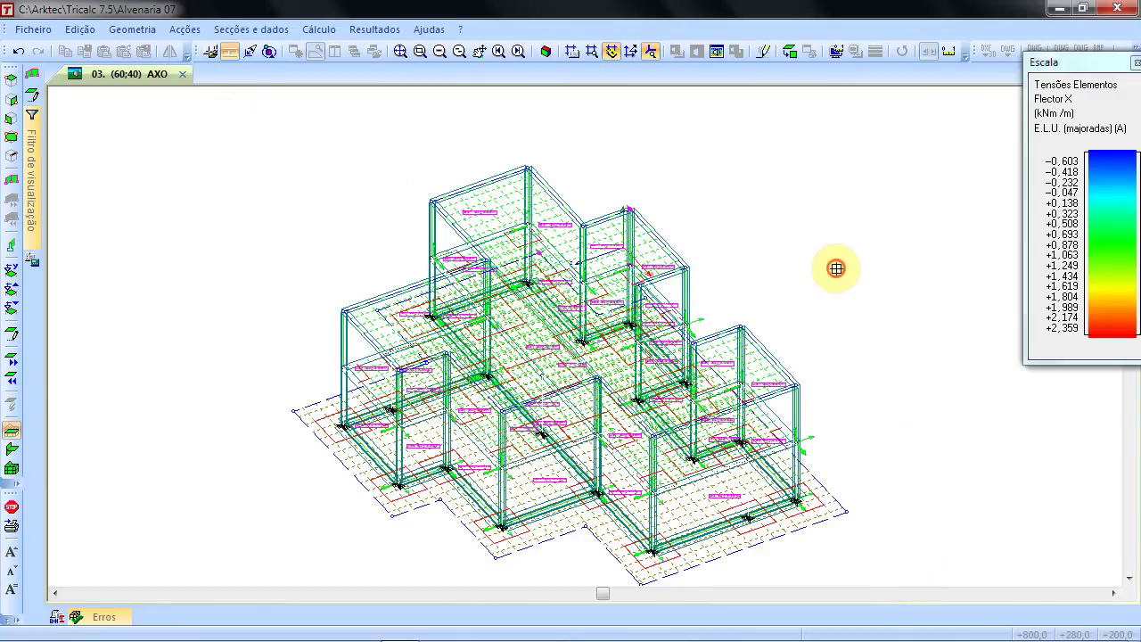
pyautogui.scroll(3, 546, 347)
pyautogui.scroll(-3, 550, 348)
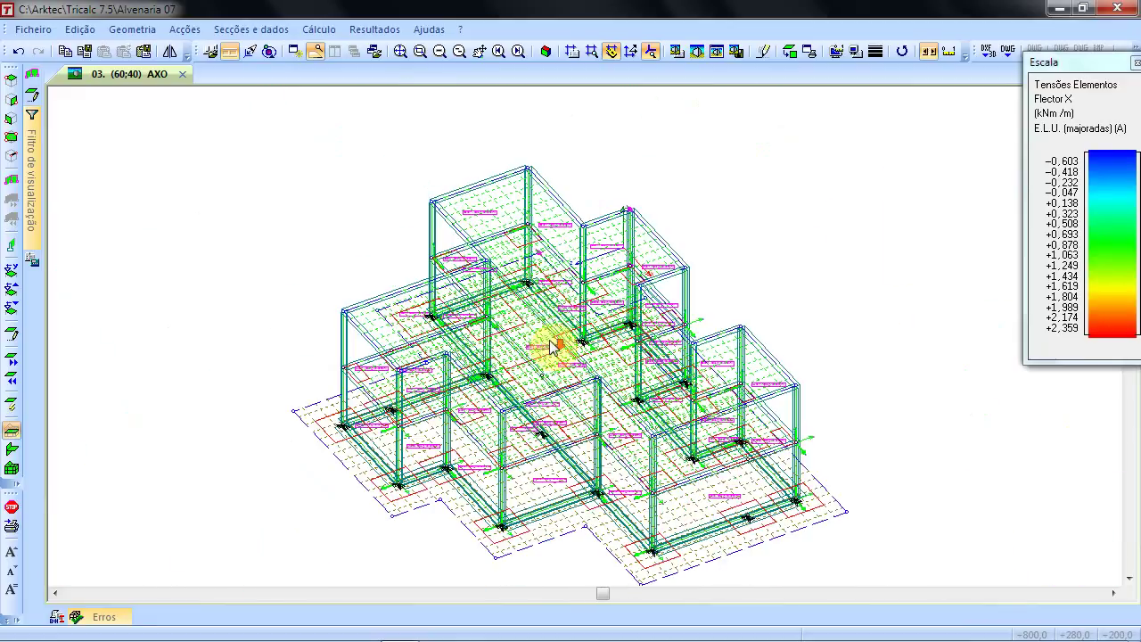
# - Set the exterior restraints of all the structure's nodes to free (LIVRE XYZ)
pyautogui.click(134, 30)
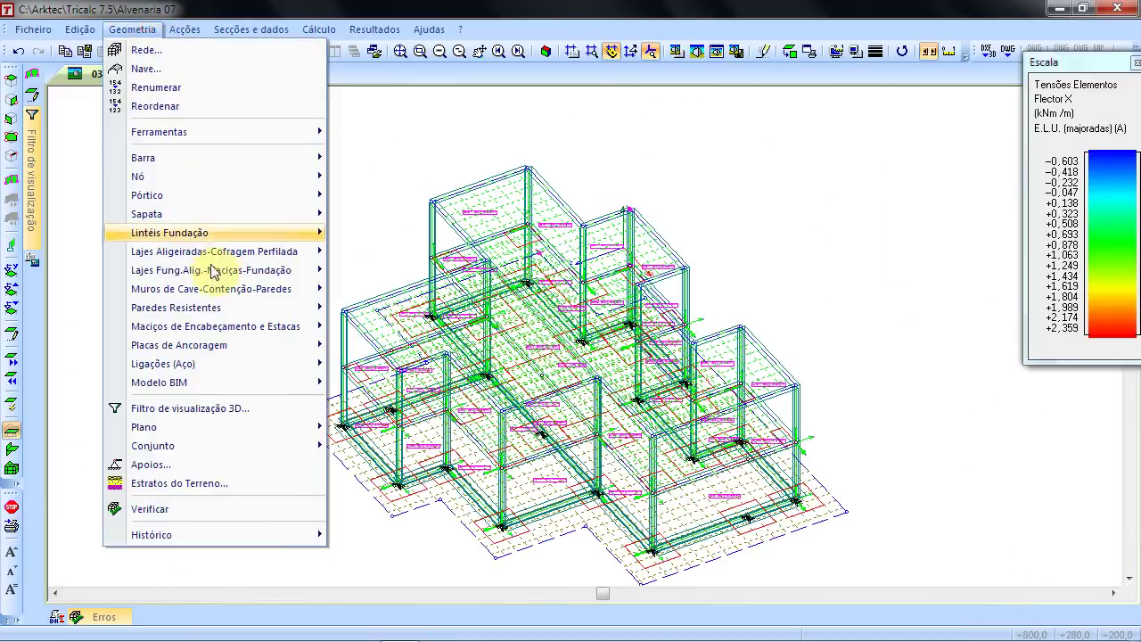
pyautogui.click(226, 464)
pyautogui.click(560, 243)
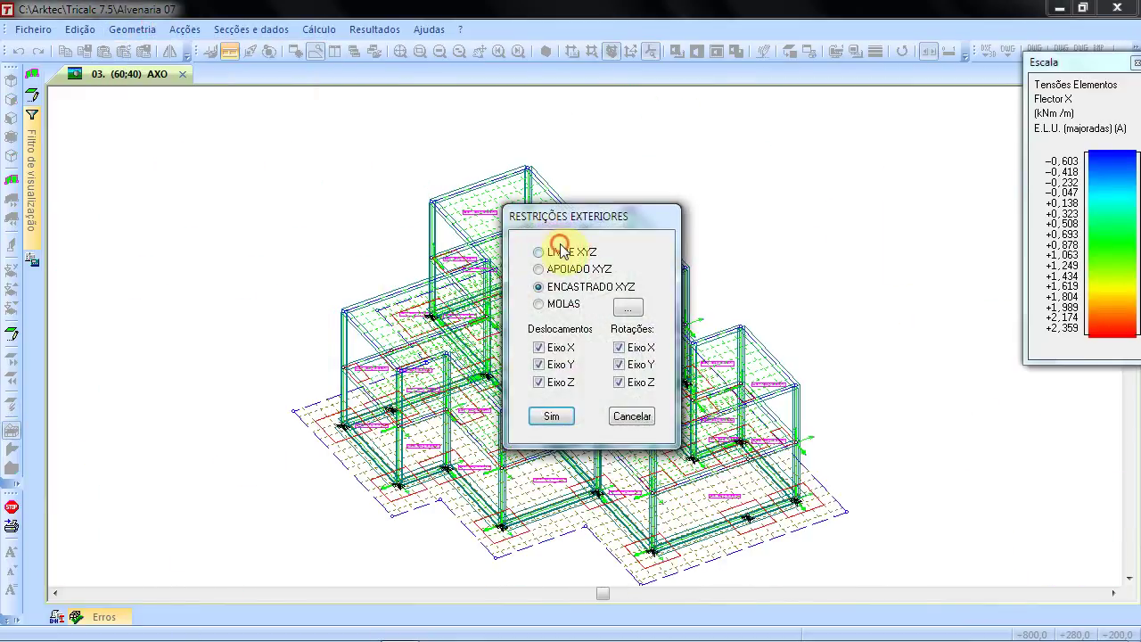
pyautogui.click(553, 417)
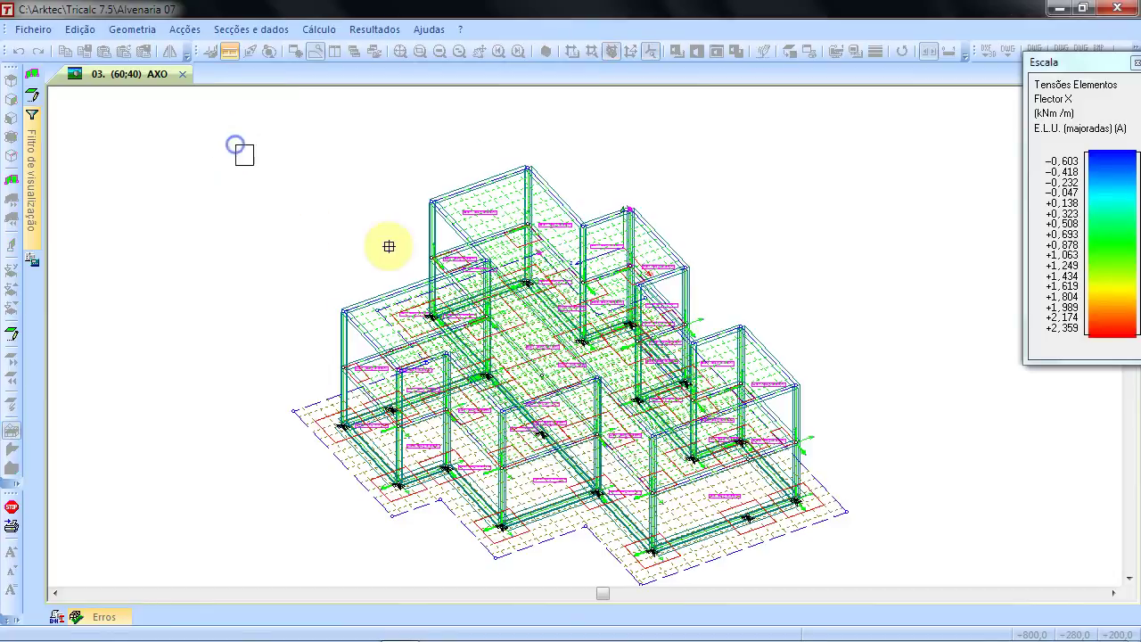
pyautogui.moveTo(236, 144); pyautogui.dragTo(914, 584)
pyautogui.click(899, 393)
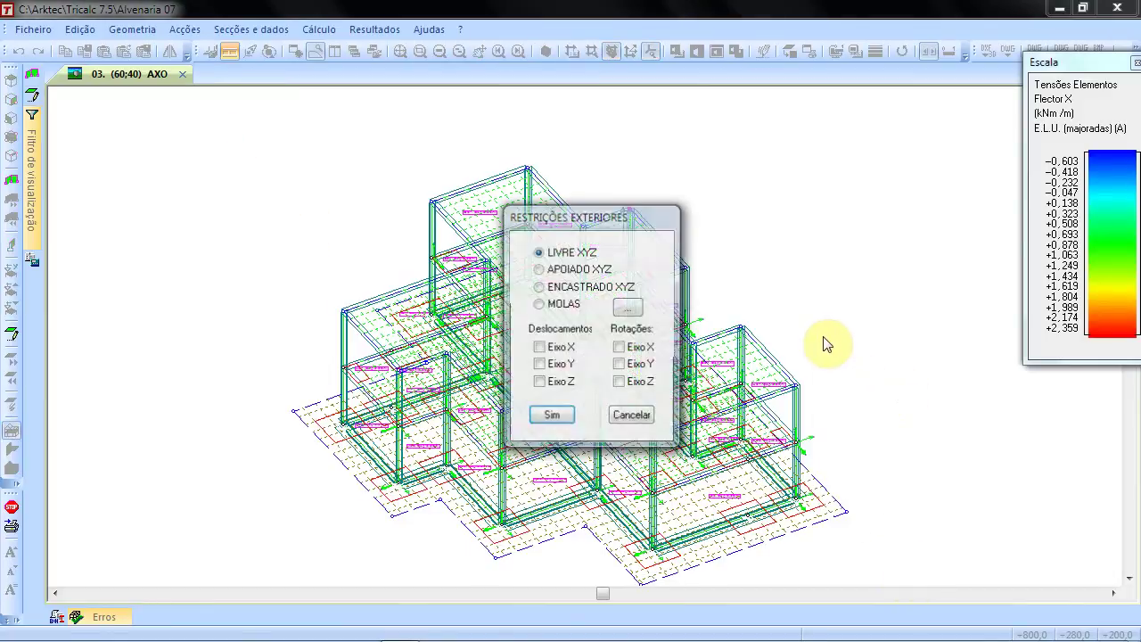
pyautogui.click(631, 417)
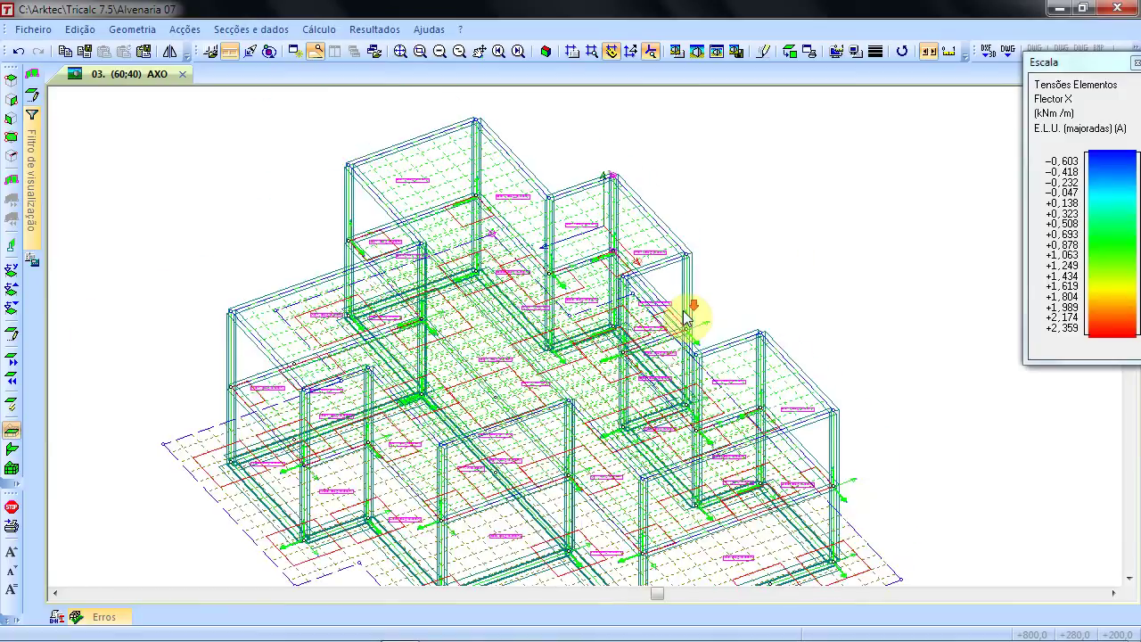
# - Renumber and then reorder the structure's nodes and bars
pyautogui.click(134, 29)
pyautogui.click(147, 88)
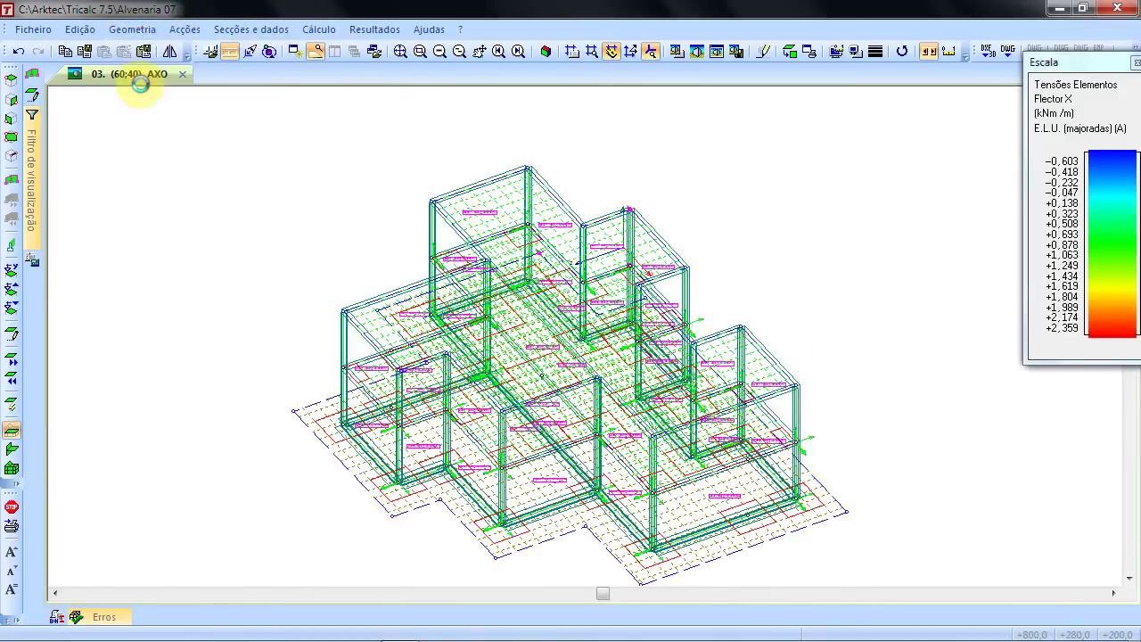
pyautogui.click(138, 33)
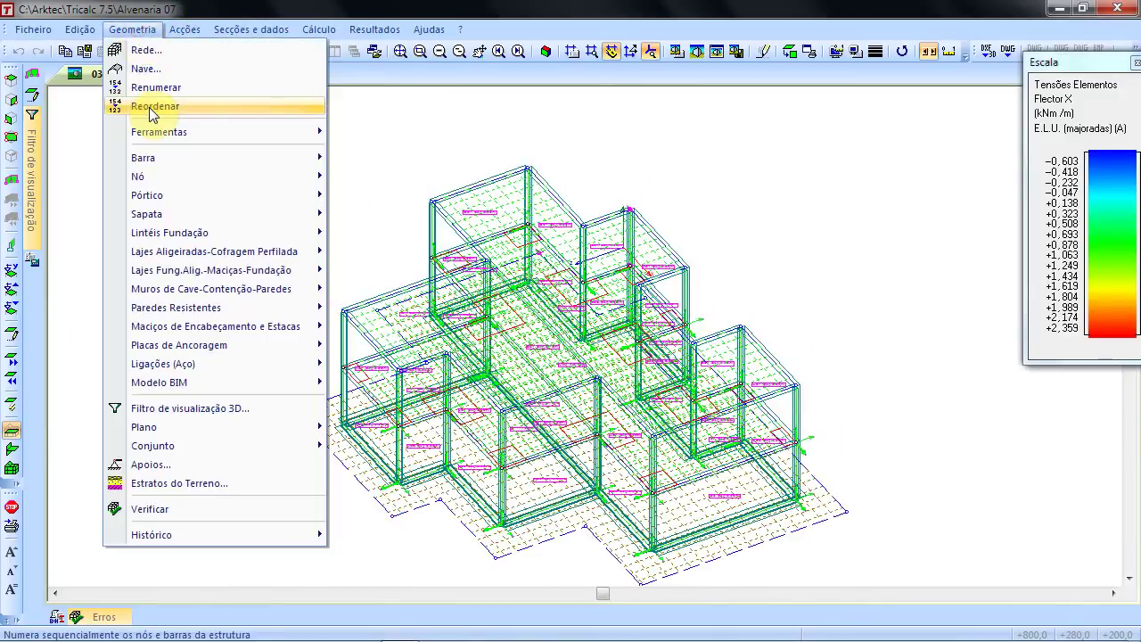
pyautogui.click(152, 108)
# - Recalculate the column capitals (ábacos) automatically on planes 0, 280 and 560
pyautogui.click(136, 31)
pyautogui.moveTo(206, 276)
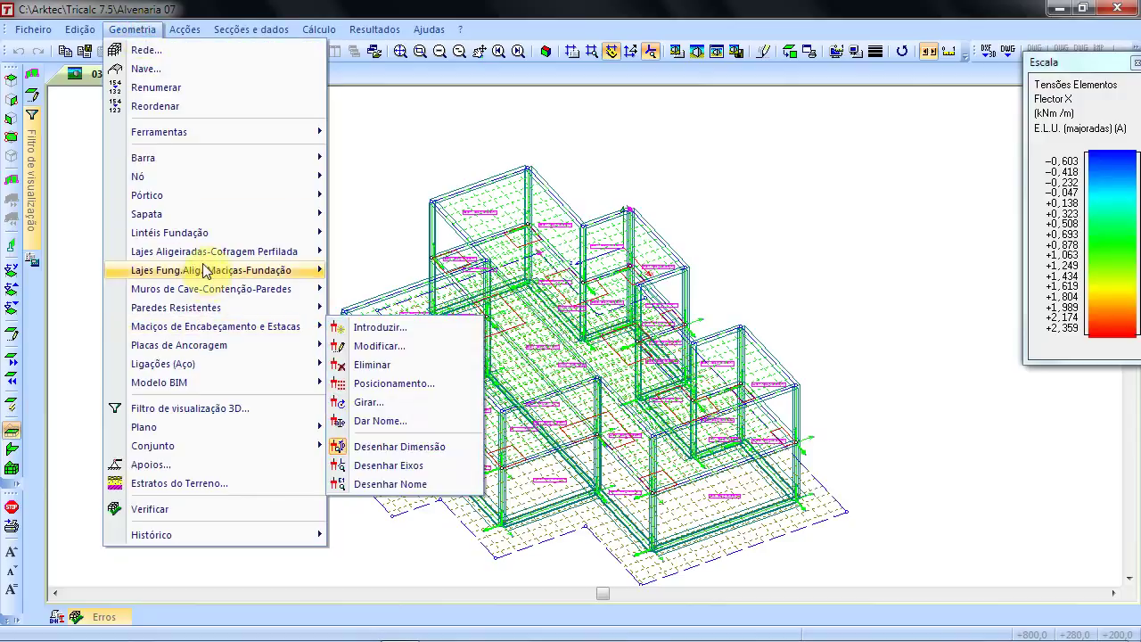
pyautogui.click(446, 349)
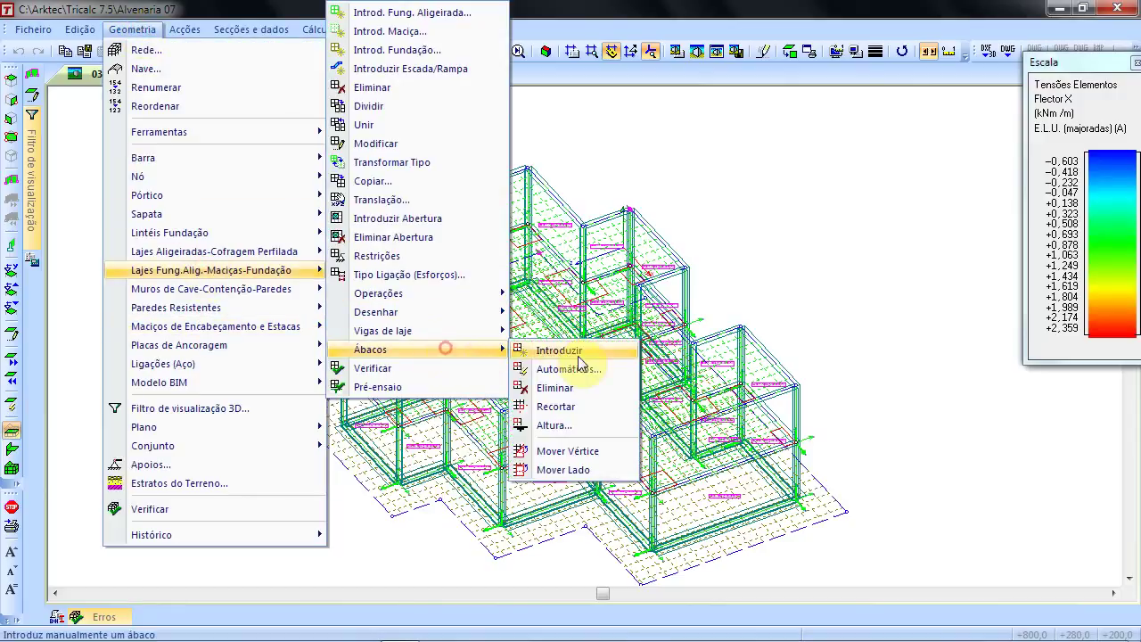
pyautogui.click(563, 370)
pyautogui.click(555, 291)
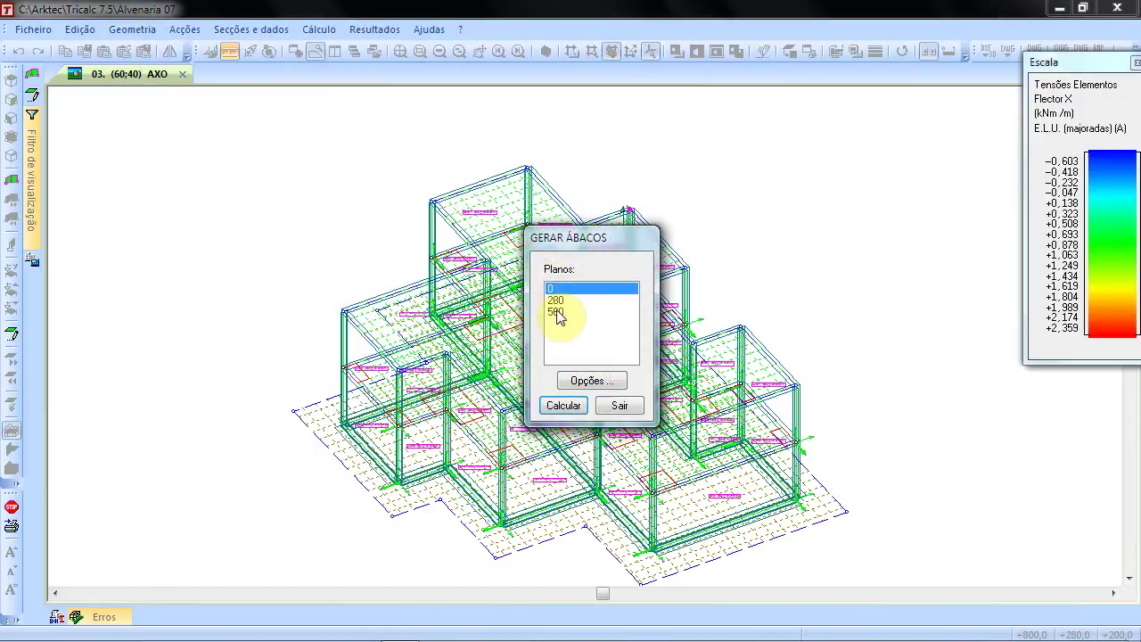
pyautogui.keyDown('shift'); pyautogui.click(557, 312); pyautogui.keyUp('shift')
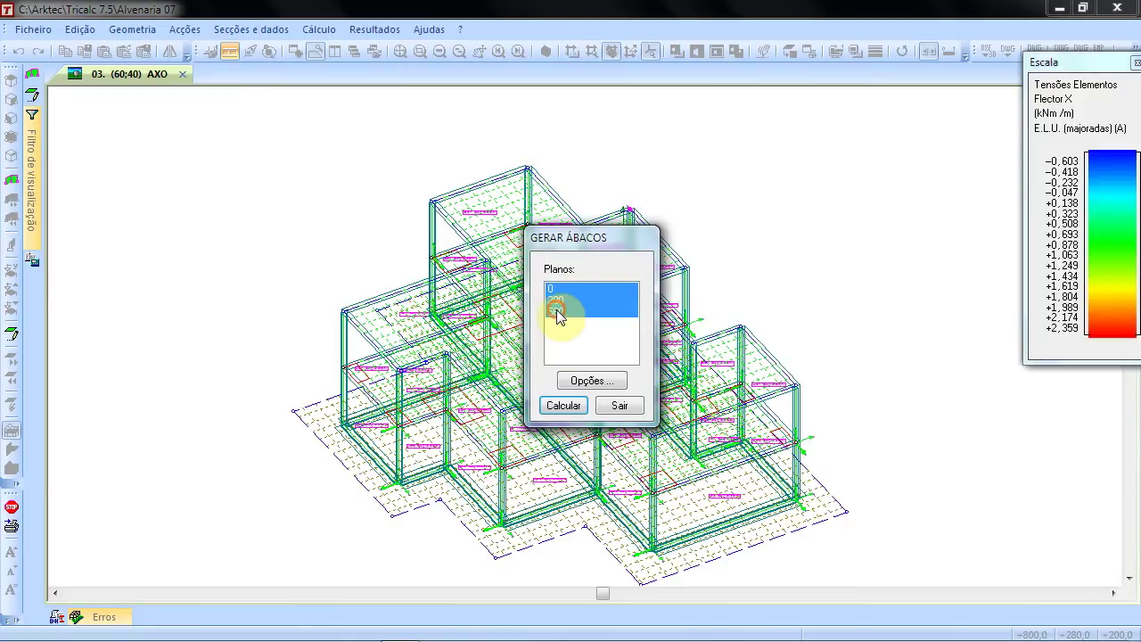
pyautogui.click(621, 406)
pyautogui.scroll(1, 465, 255)
pyautogui.scroll(-1, 482, 153)
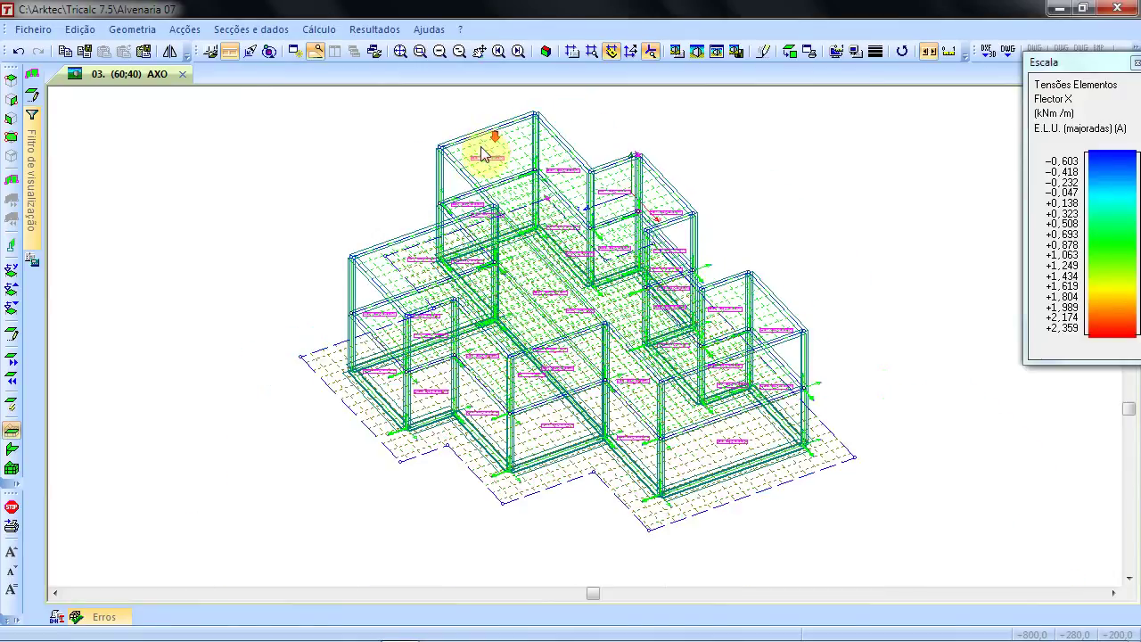
pyautogui.moveTo(495, 223); pyautogui.dragTo(470, 269)
# - Verify the structure's geometry with the proposed checking options, including creating slab beams where resistant walls meet slabs
pyautogui.click(134, 29)
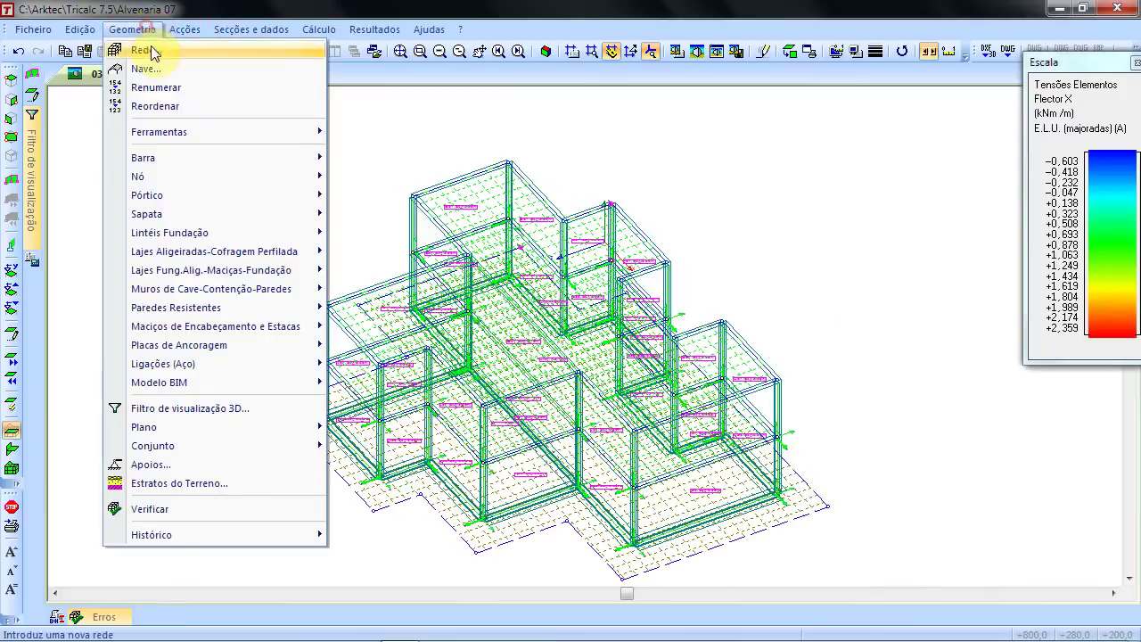
pyautogui.click(228, 512)
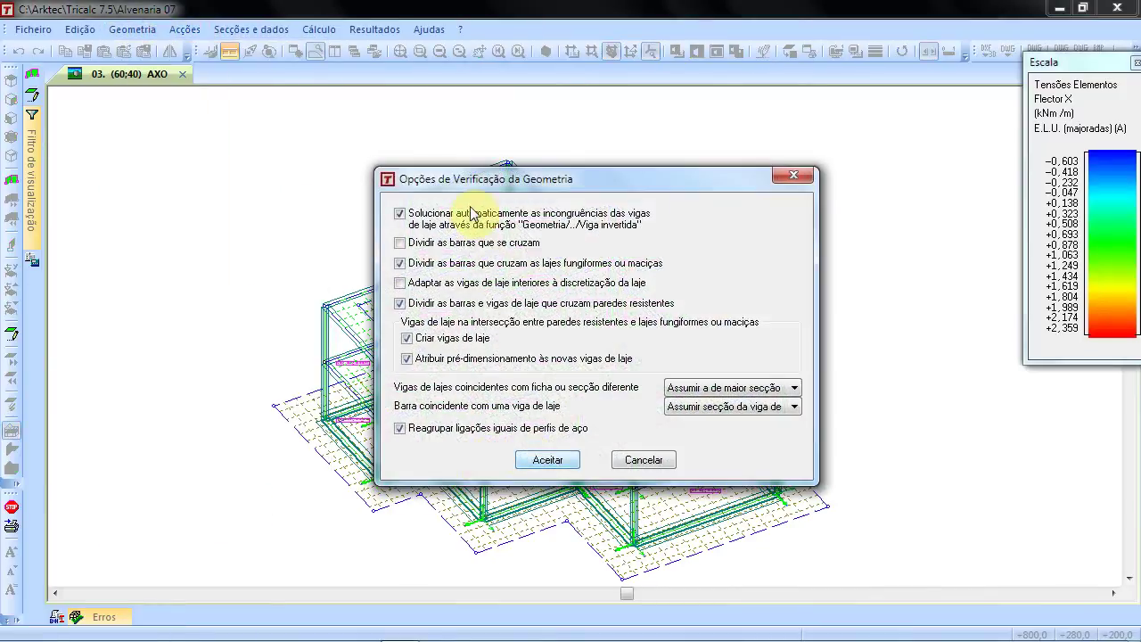
pyautogui.click(545, 460)
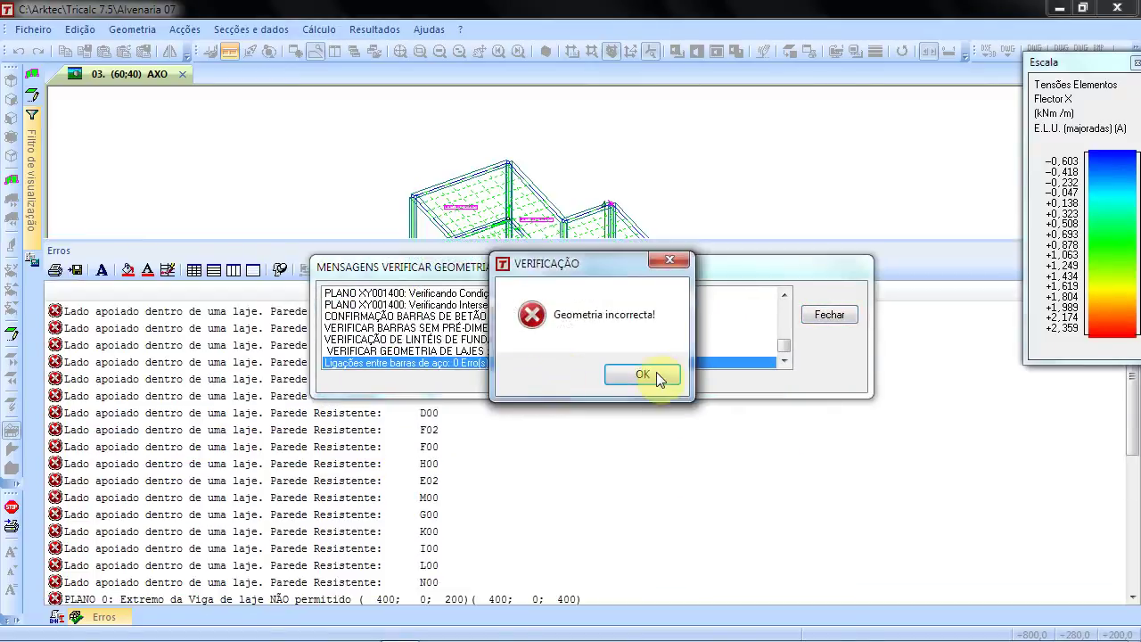
pyautogui.click(653, 373)
# - Examine the listed geometry errors for the resistant walls, and inspect the wall bases on the foundation slab in perspective
pyautogui.click(306, 326)
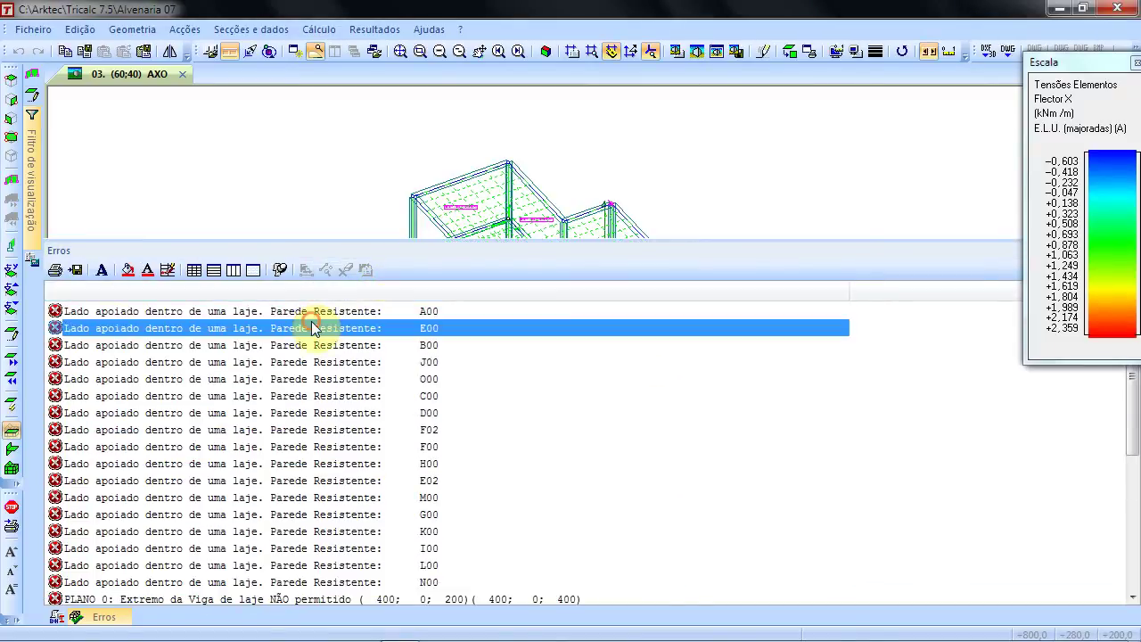
pyautogui.click(312, 316)
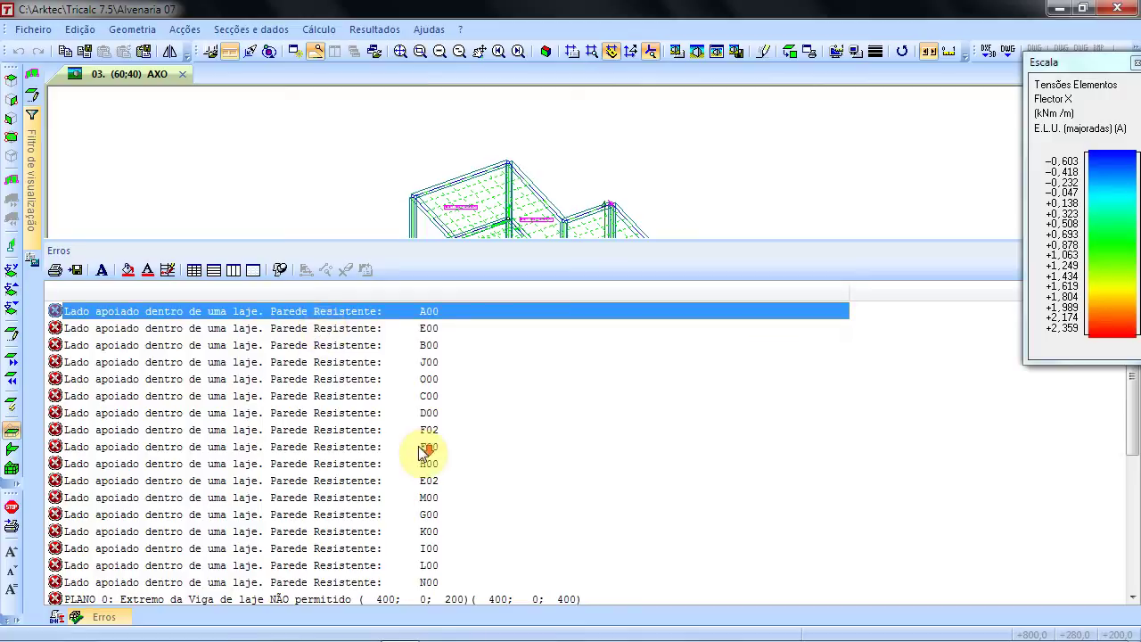
pyautogui.keyDown('shift'); pyautogui.click(356, 581); pyautogui.keyUp('shift')
pyautogui.scroll(-5, 401, 517)
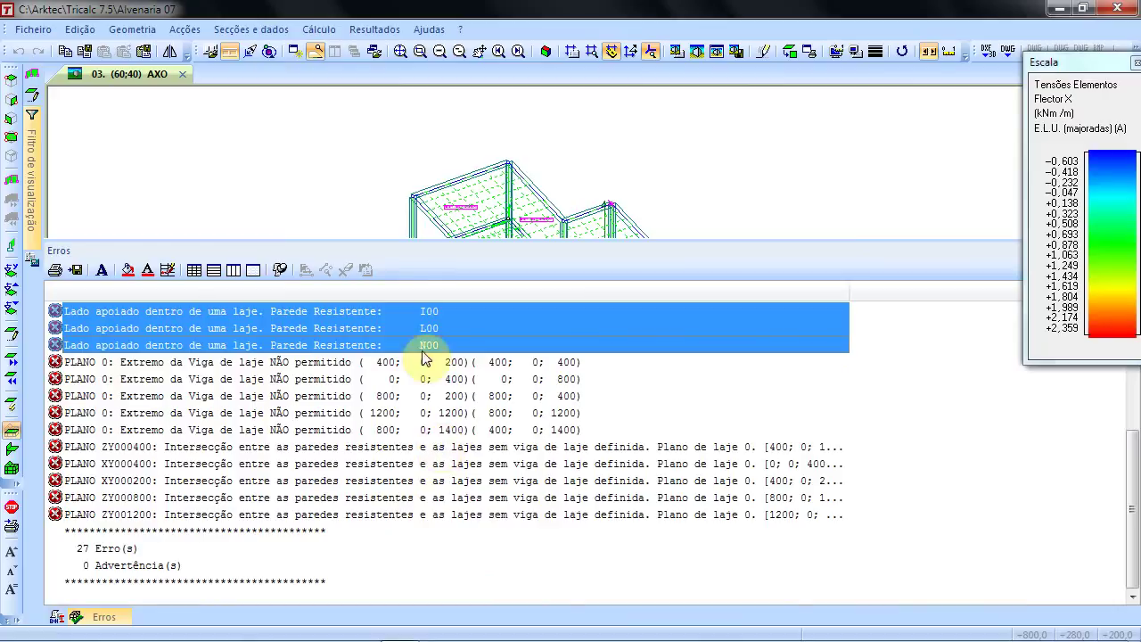
pyautogui.click(407, 186)
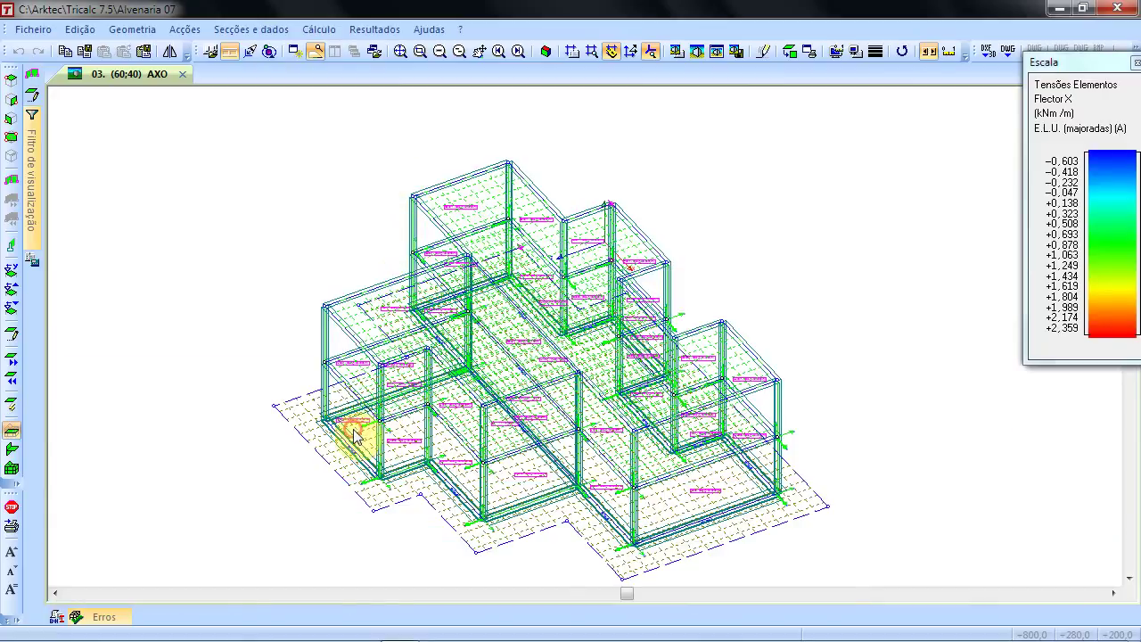
pyautogui.scroll(4, 351, 437)
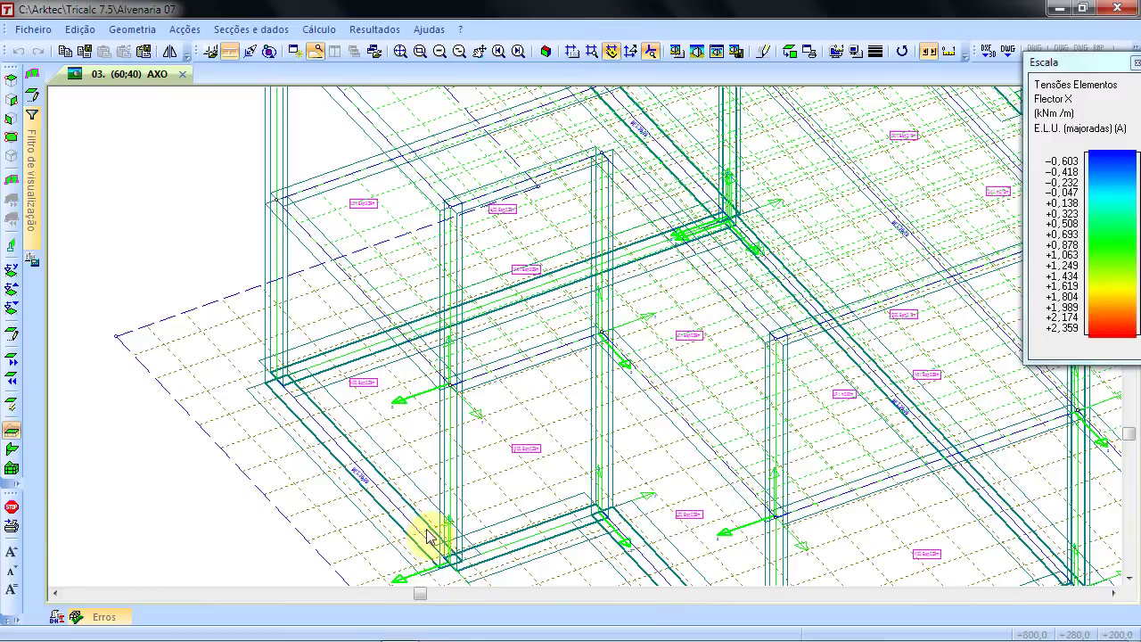
pyautogui.scroll(-4, 422, 453)
pyautogui.moveTo(651, 392)
pyautogui.mouseDown(button='middle')
pyautogui.moveTo(637, 382)
pyautogui.moveTo(535, 395)
pyautogui.moveTo(555, 352)
pyautogui.mouseUp(button='middle')
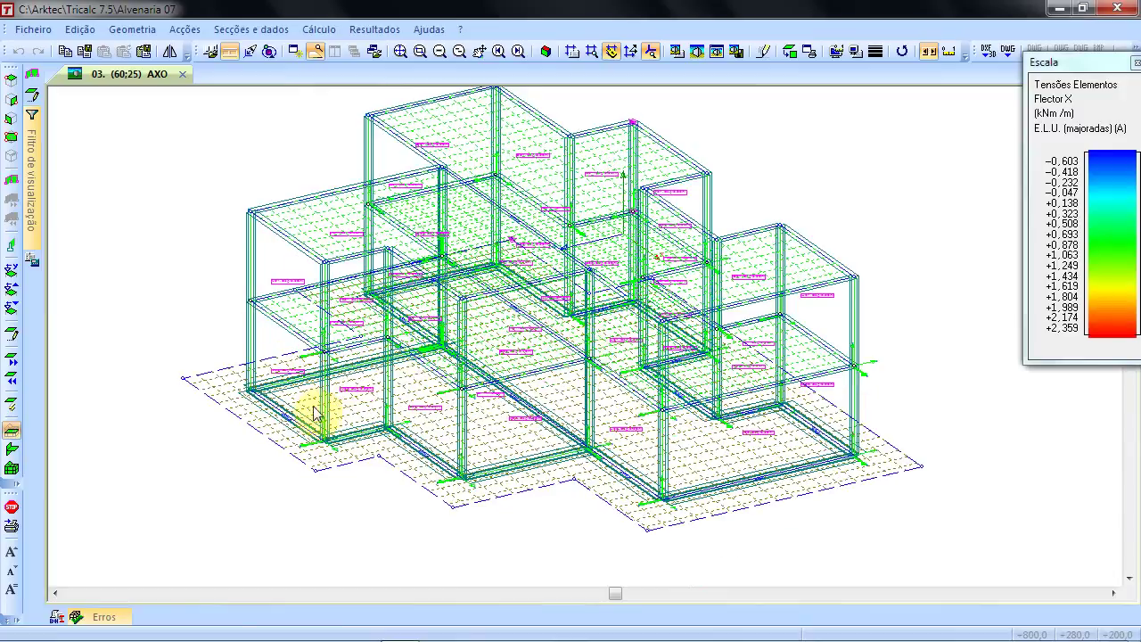
pyautogui.scroll(3, 323, 405)
pyautogui.moveTo(323, 406); pyautogui.dragTo(312, 419, button='middle')
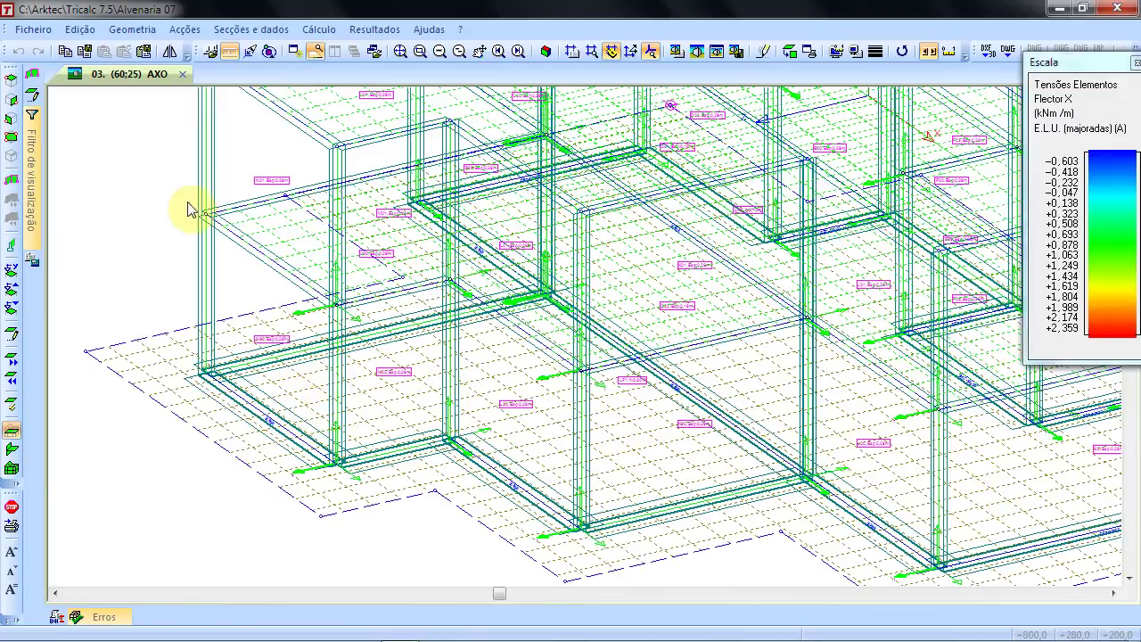
# - Set the base supports of lower-level resistant wall N00 to LIVRE XYZ in its external restraints
pyautogui.click(132, 30)
pyautogui.click(232, 308)
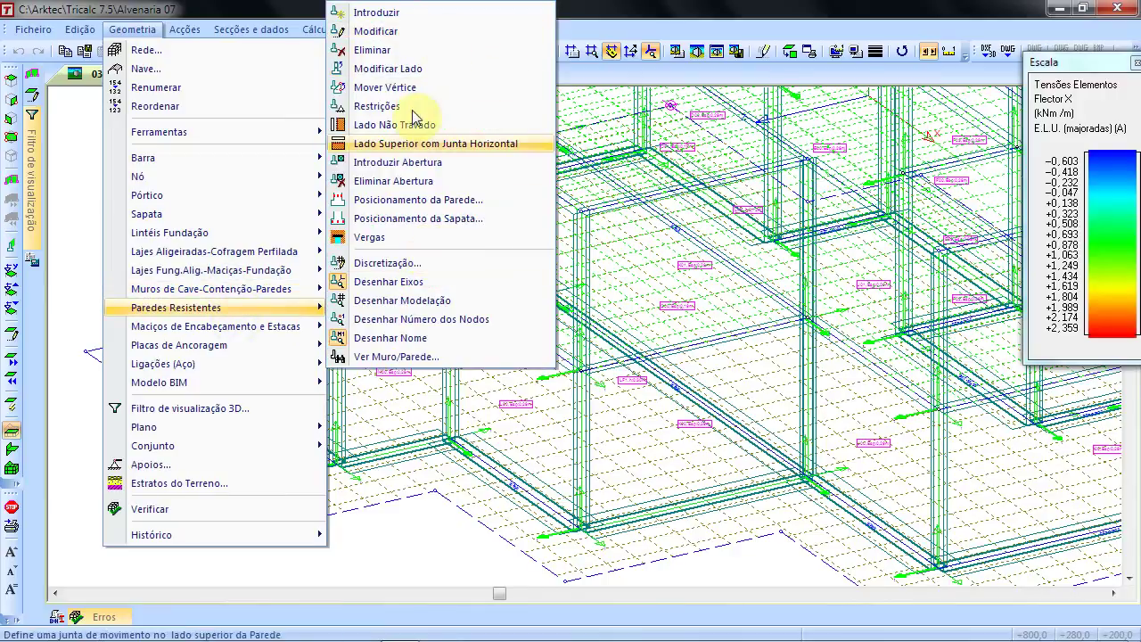
pyautogui.click(403, 32)
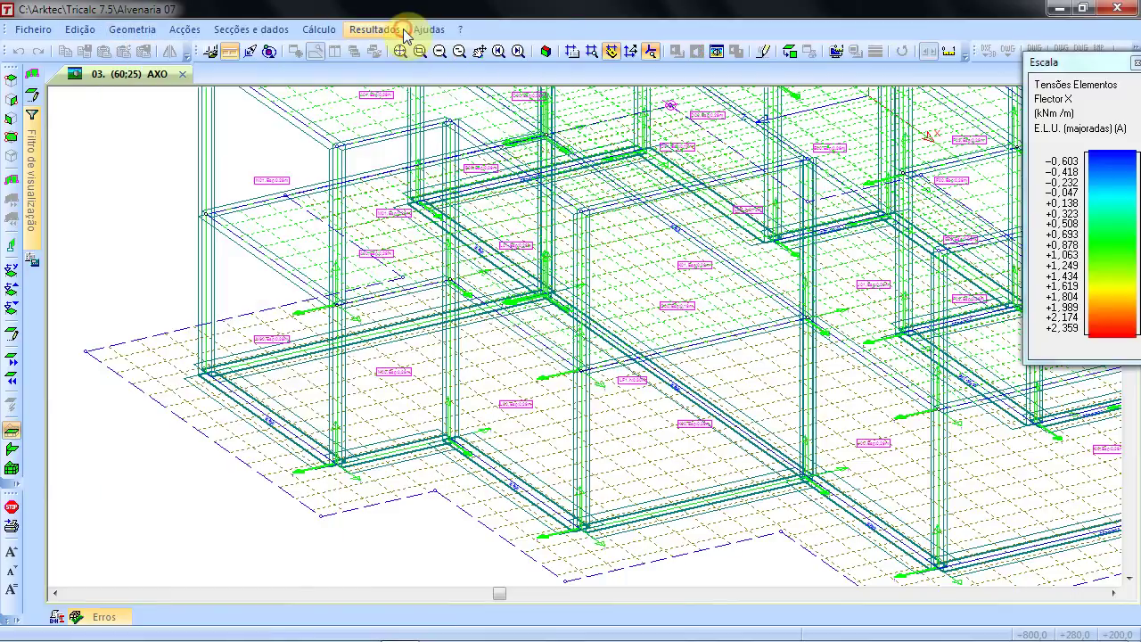
pyautogui.click(288, 428)
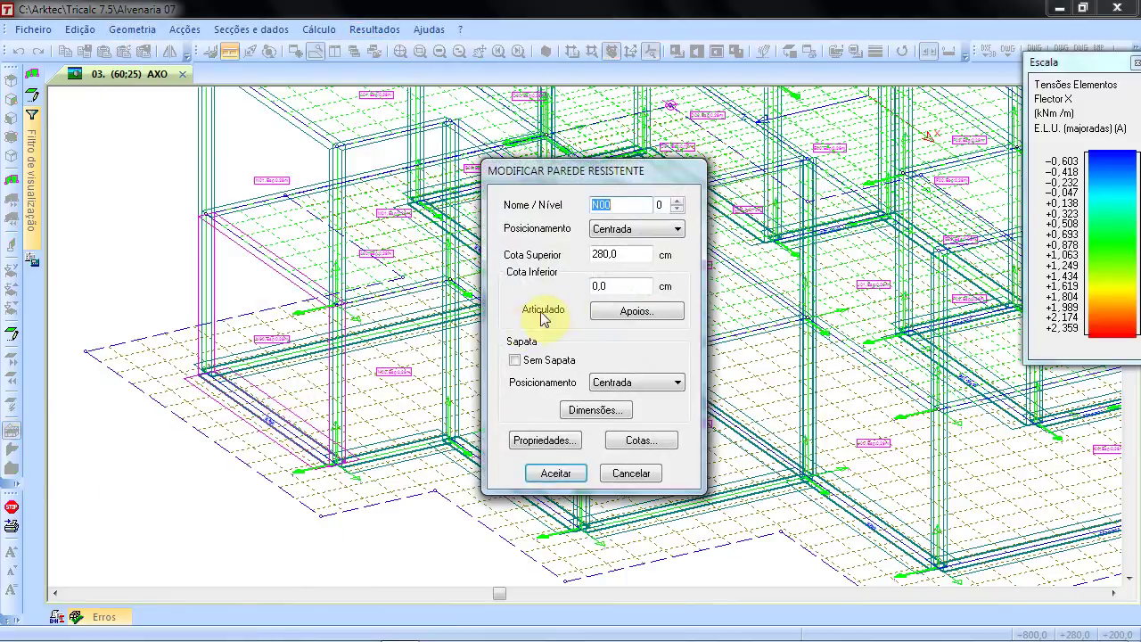
pyautogui.click(602, 312)
pyautogui.click(539, 252)
pyautogui.click(554, 417)
pyautogui.click(559, 473)
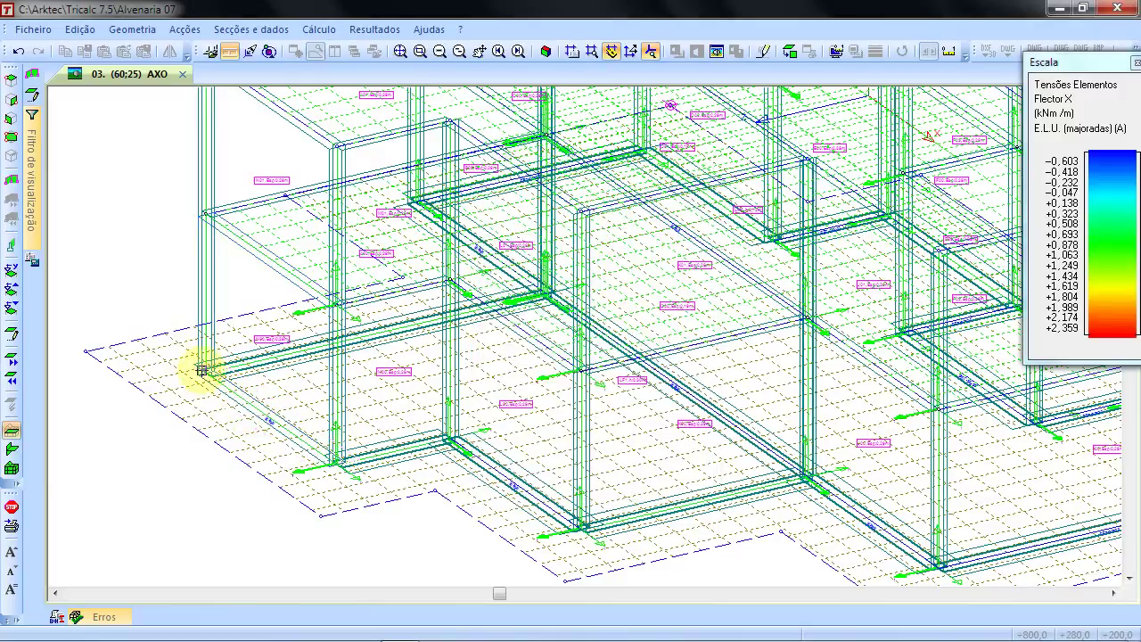
# - Set the base supports of lower-level resistant wall M00 to LIVRE XYZ and end the wall modification
pyautogui.click(377, 459)
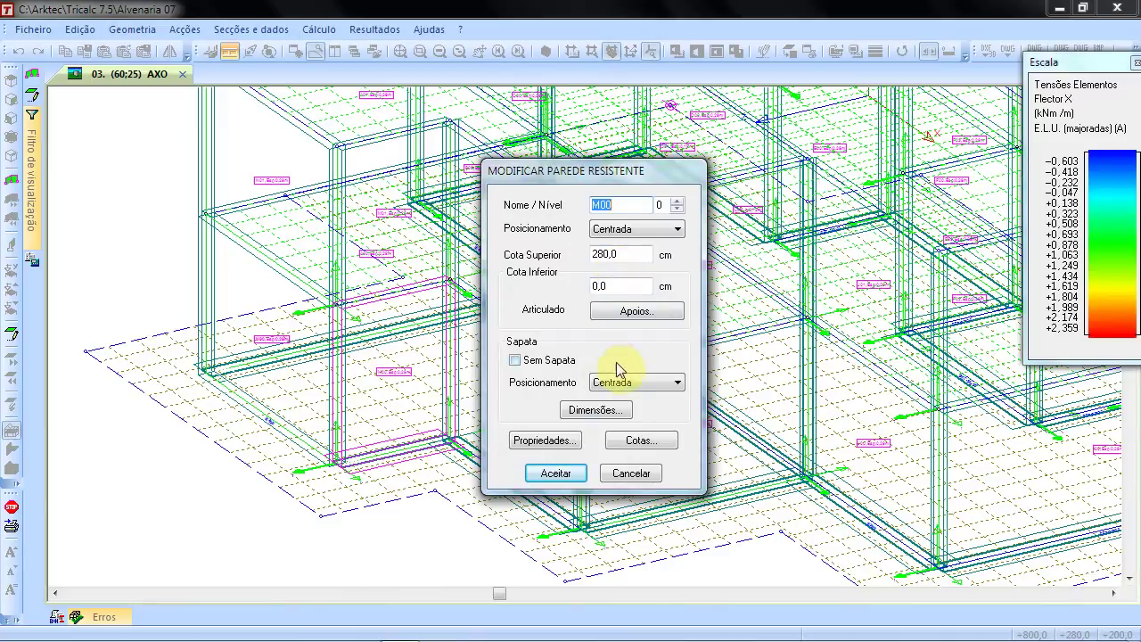
pyautogui.click(629, 314)
pyautogui.click(539, 252)
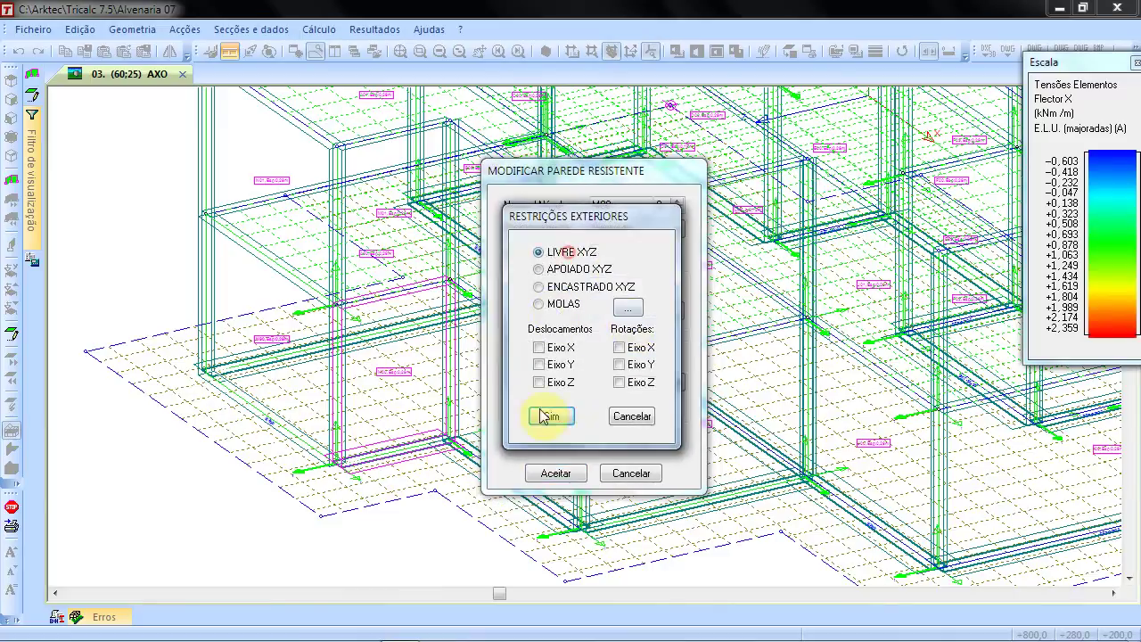
pyautogui.click(552, 417)
pyautogui.click(555, 473)
pyautogui.click(484, 454)
pyautogui.click(616, 473)
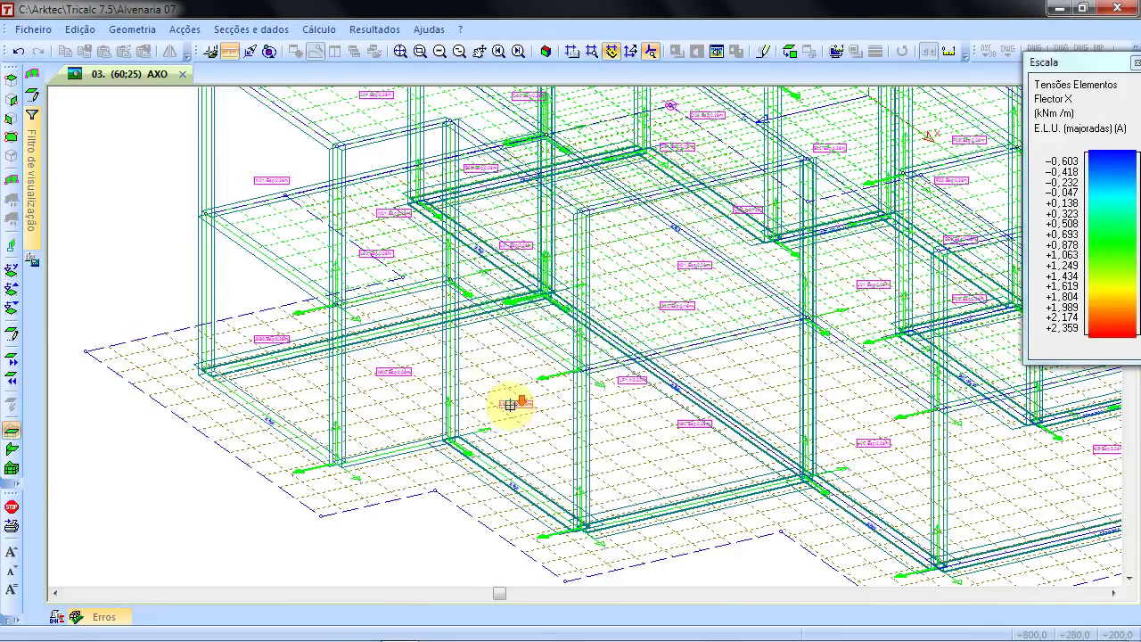
pyautogui.scroll(-5, 509, 474)
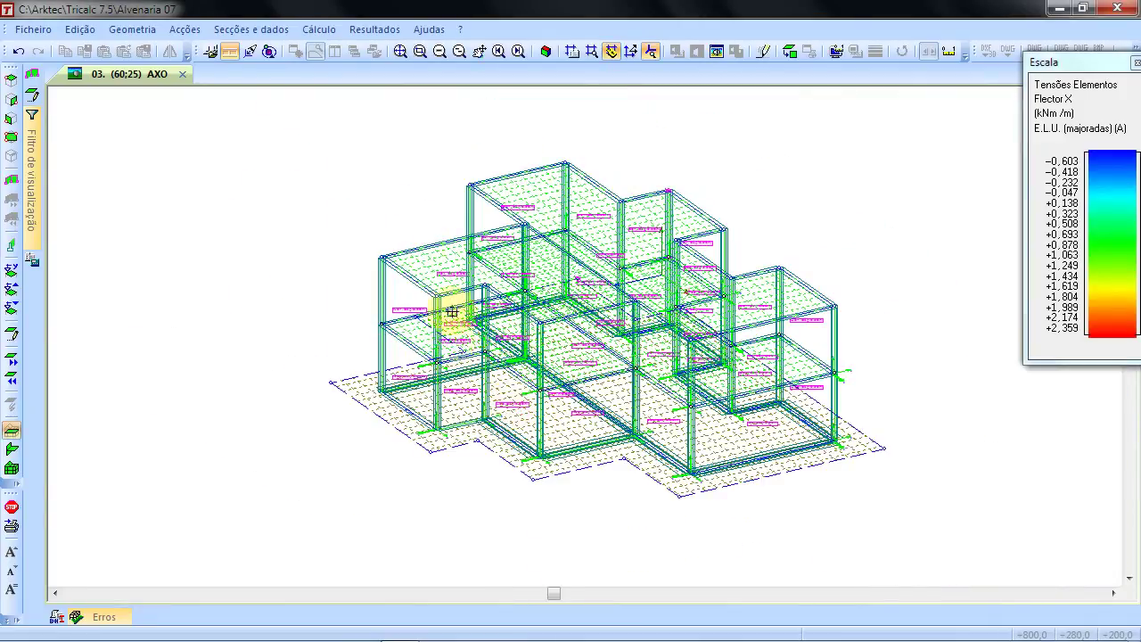
pyautogui.rightClick(397, 218)
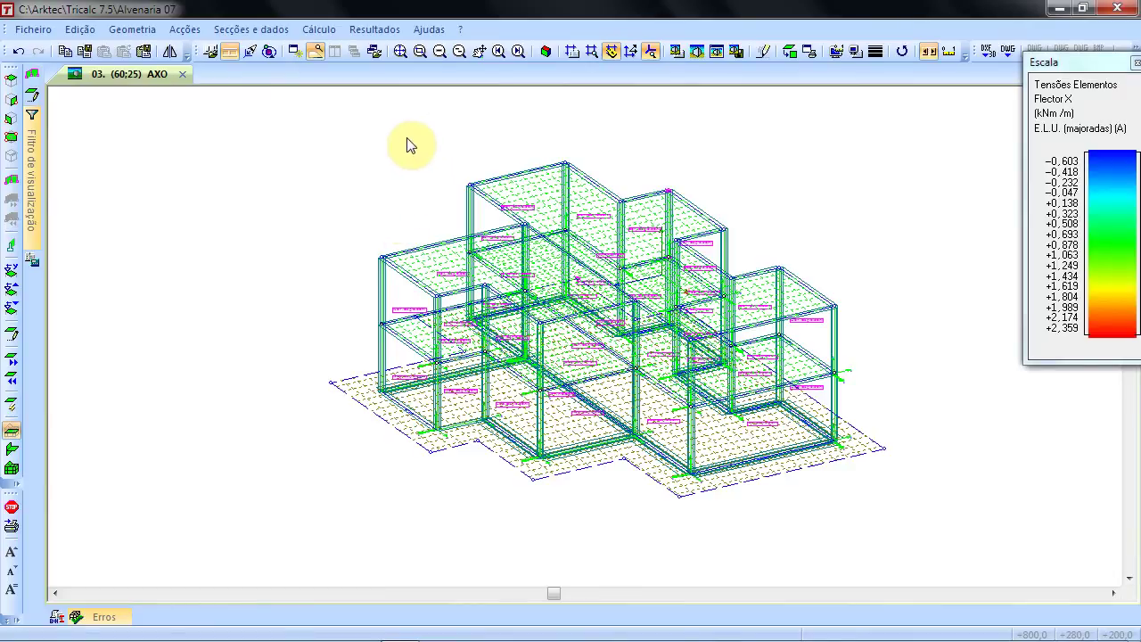
# - Isolate the vertical plane XY001200 containing the front walls and show it in the south elevation
pyautogui.click(406, 400)
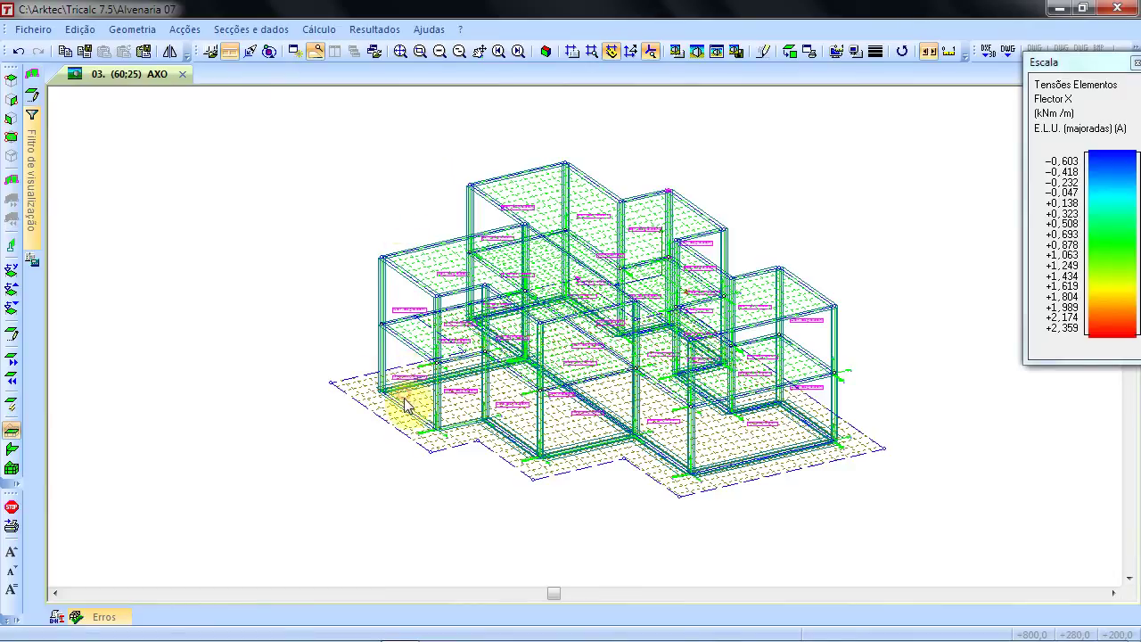
pyautogui.scroll(2, 406, 399)
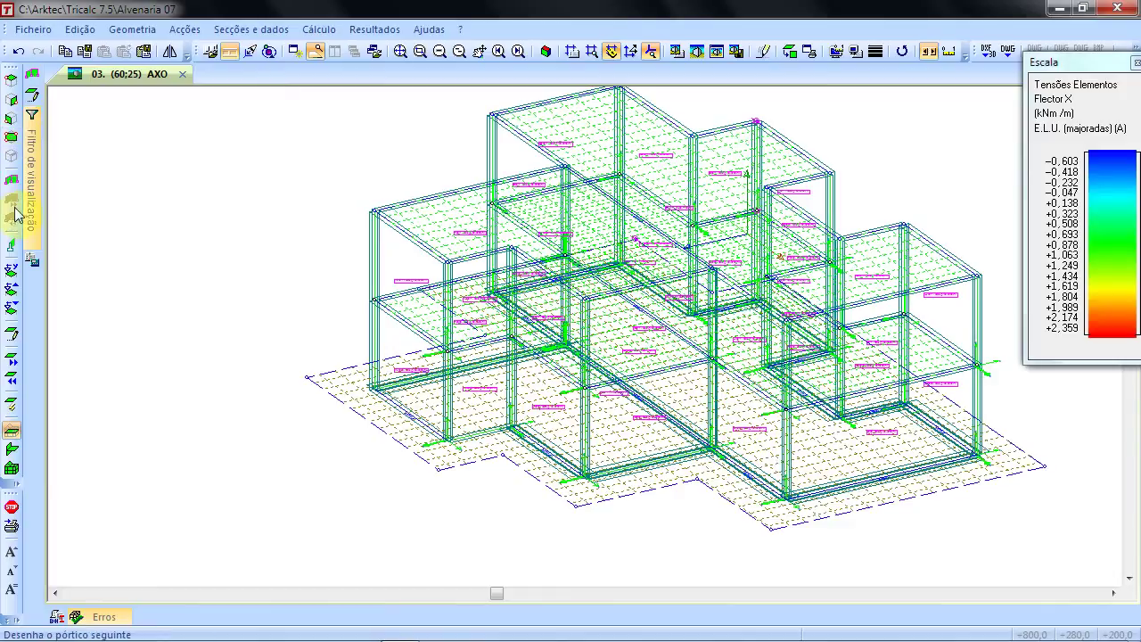
pyautogui.click(11, 246)
pyautogui.click(463, 400)
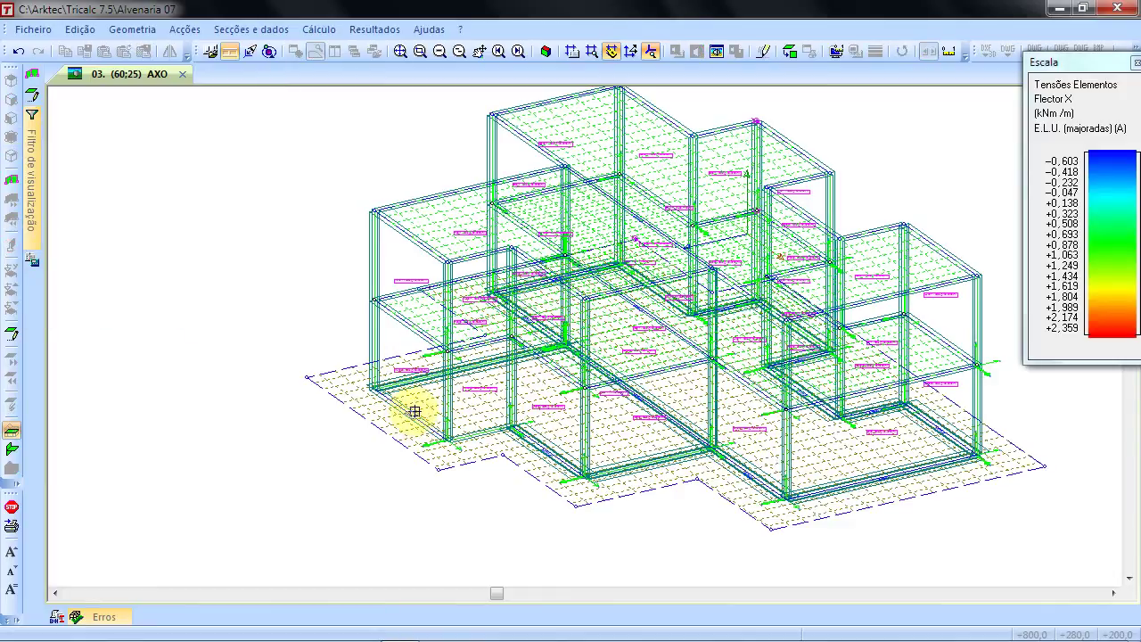
pyautogui.click(541, 442)
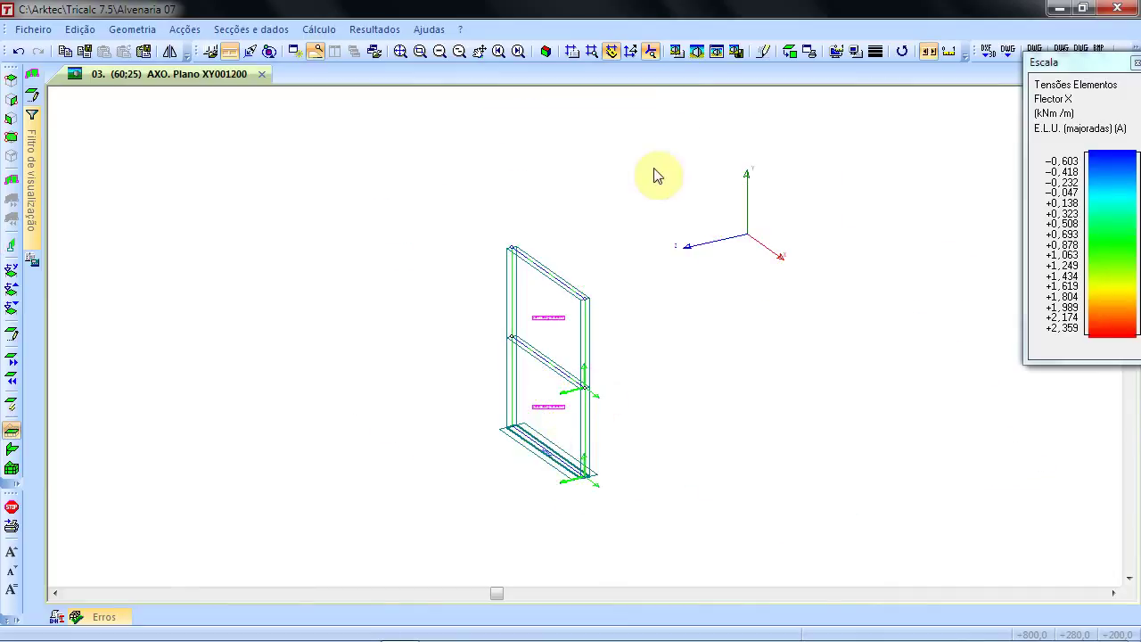
pyautogui.click(789, 57)
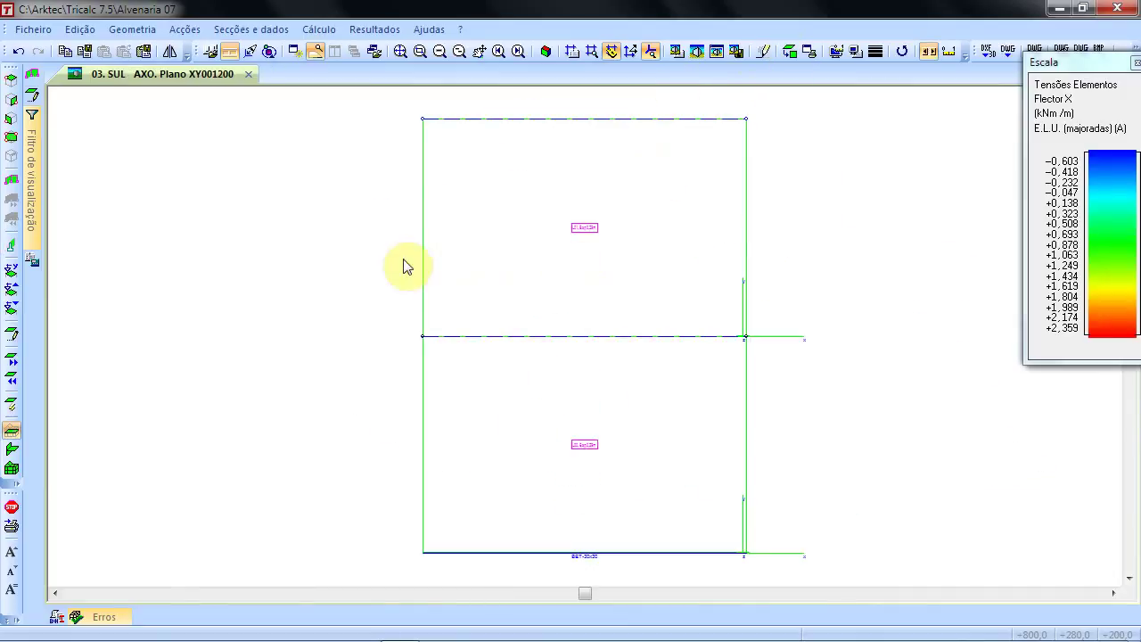
# - Introduce a door opening 120 cm wide and 220 cm high in the lower resistant wall, from X 940 to 1060 and reaching the base
pyautogui.click(142, 30)
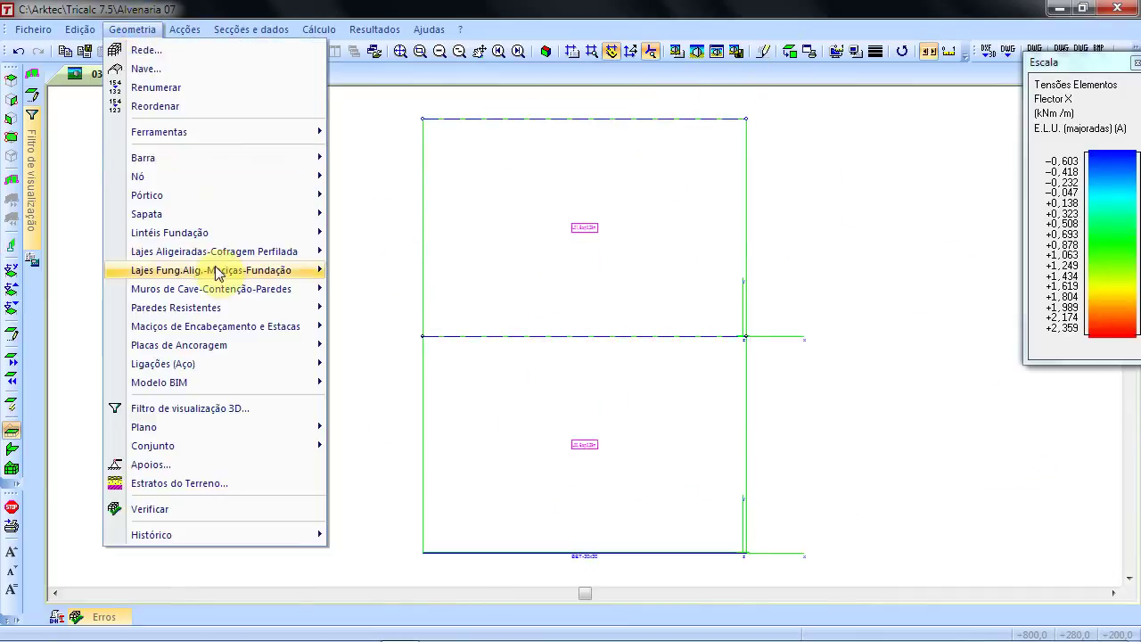
pyautogui.moveTo(223, 308)
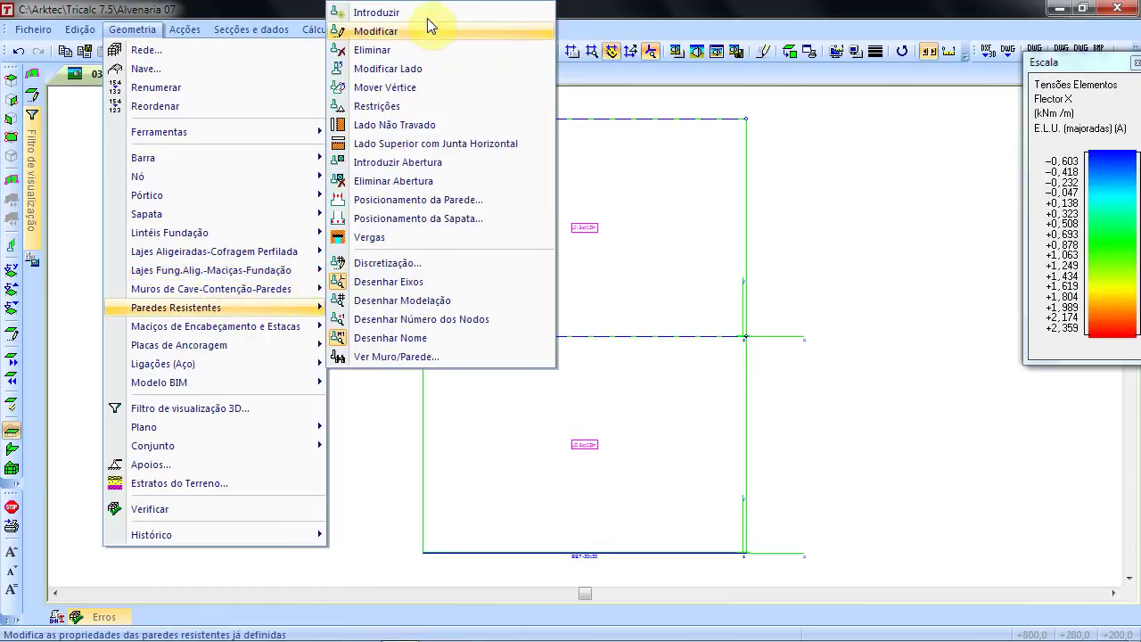
pyautogui.click(442, 164)
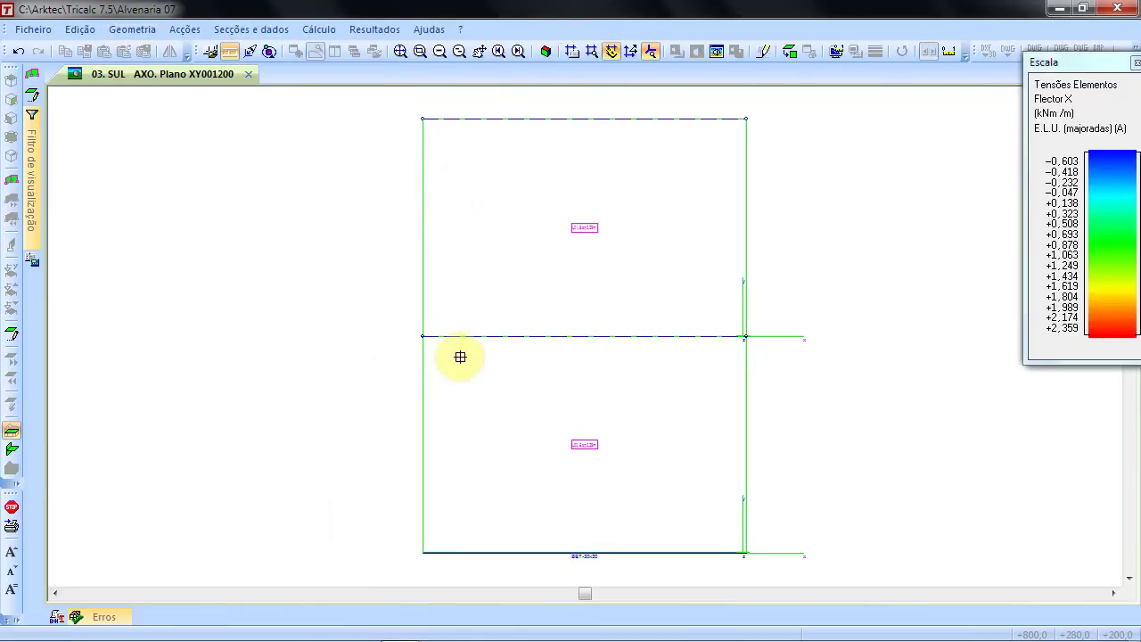
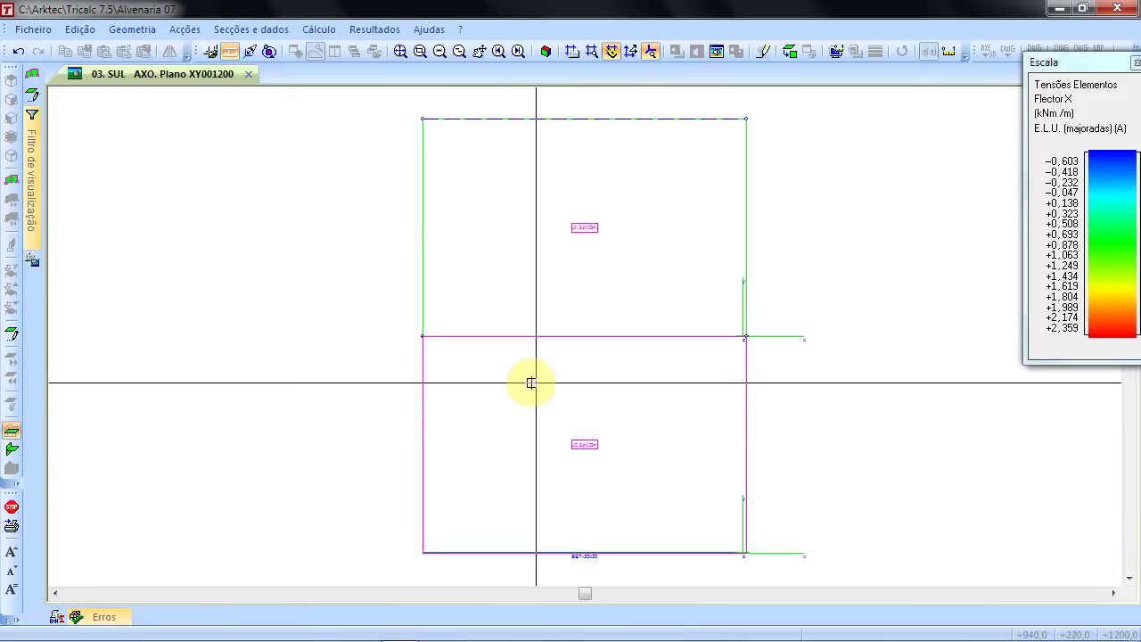
pyautogui.click(536, 382)
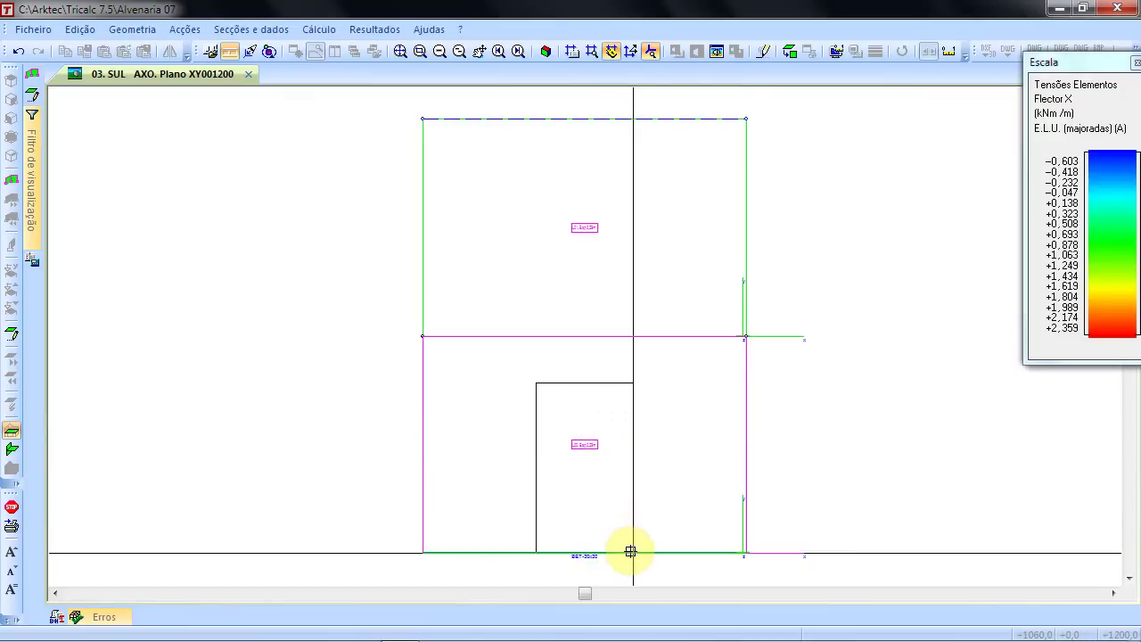
pyautogui.click(631, 552)
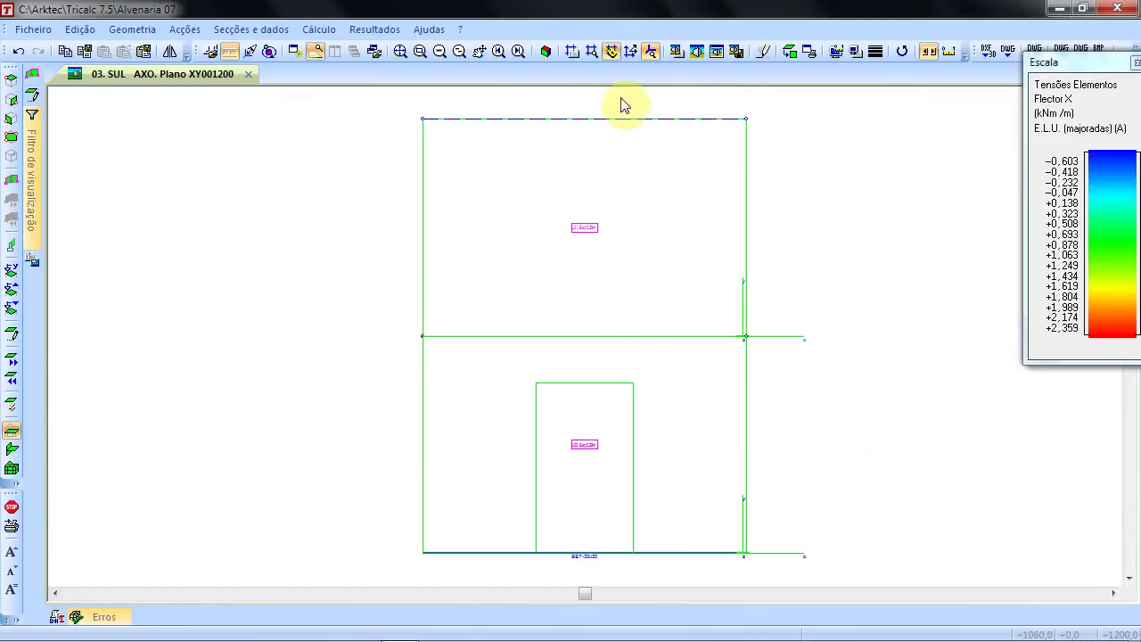
# - Show the isolated wall plane as a rendered axonometric view
pyautogui.click(704, 52)
pyautogui.click(617, 478)
pyautogui.click(548, 51)
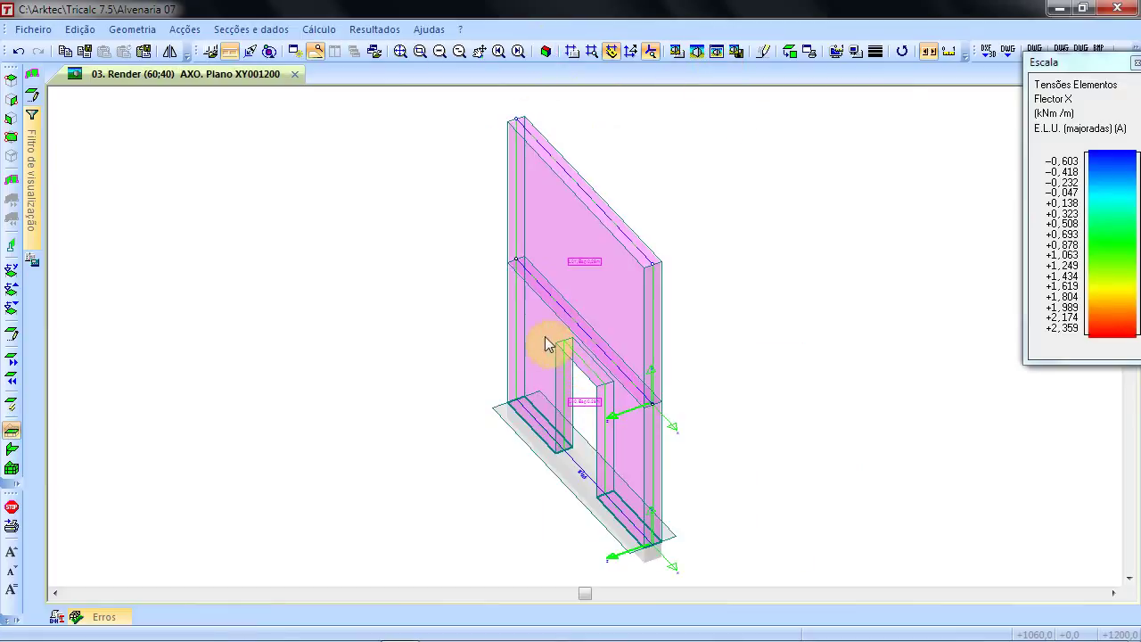
# - Assign a steel (Aço) lintel named V1 of the IPE series to the door opening in the lower wall
pyautogui.click(138, 29)
pyautogui.moveTo(218, 308)
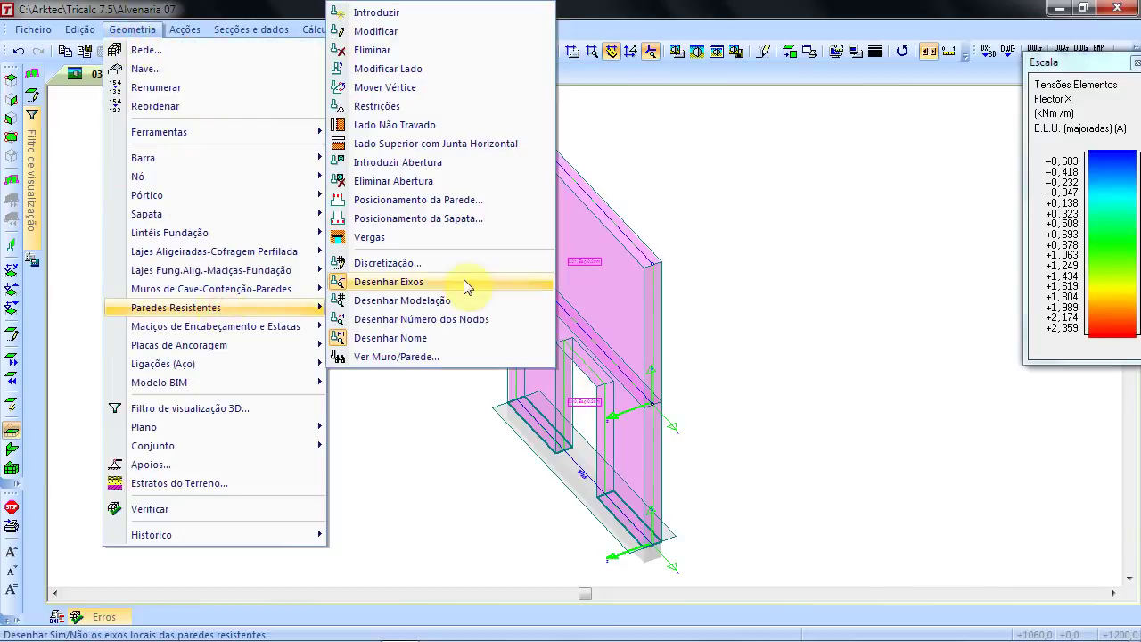
pyautogui.click(451, 238)
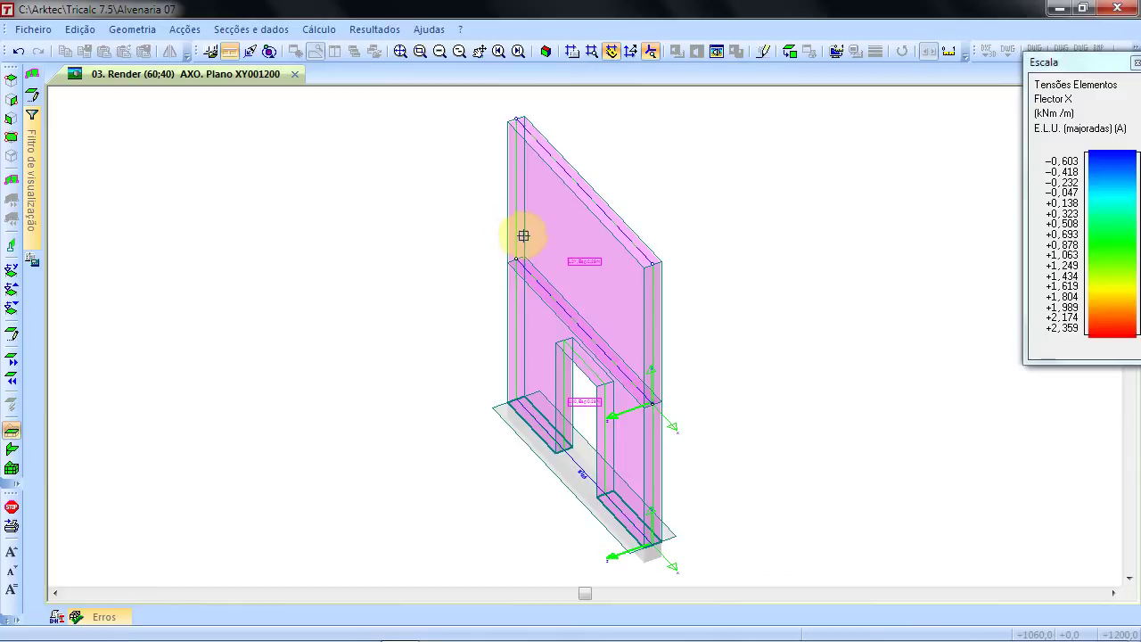
pyautogui.click(578, 373)
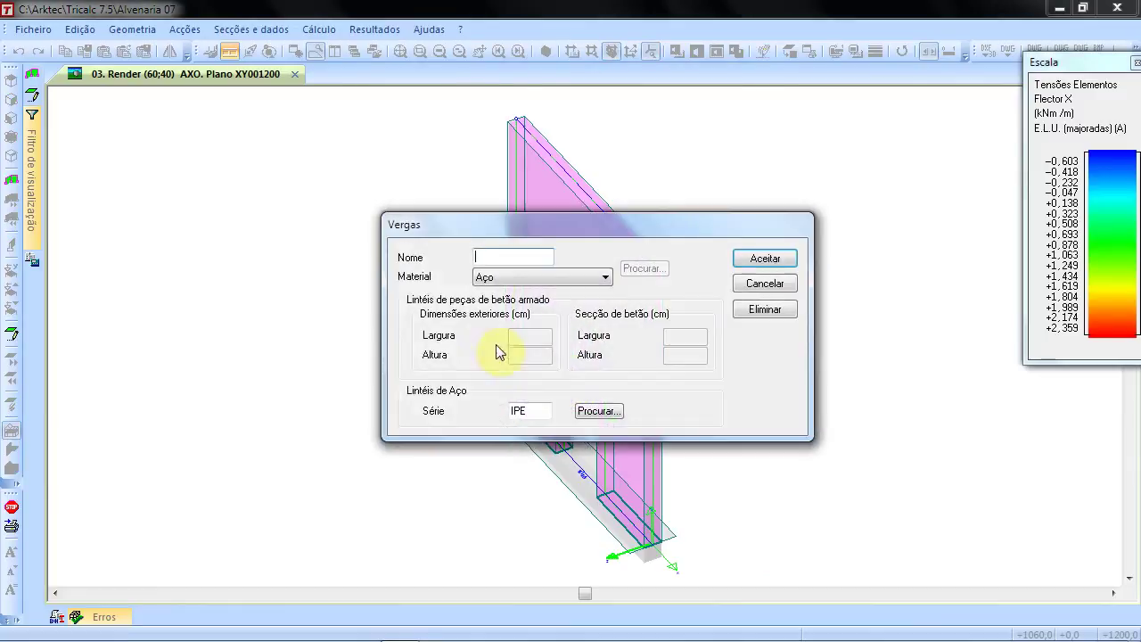
pyautogui.click(506, 276)
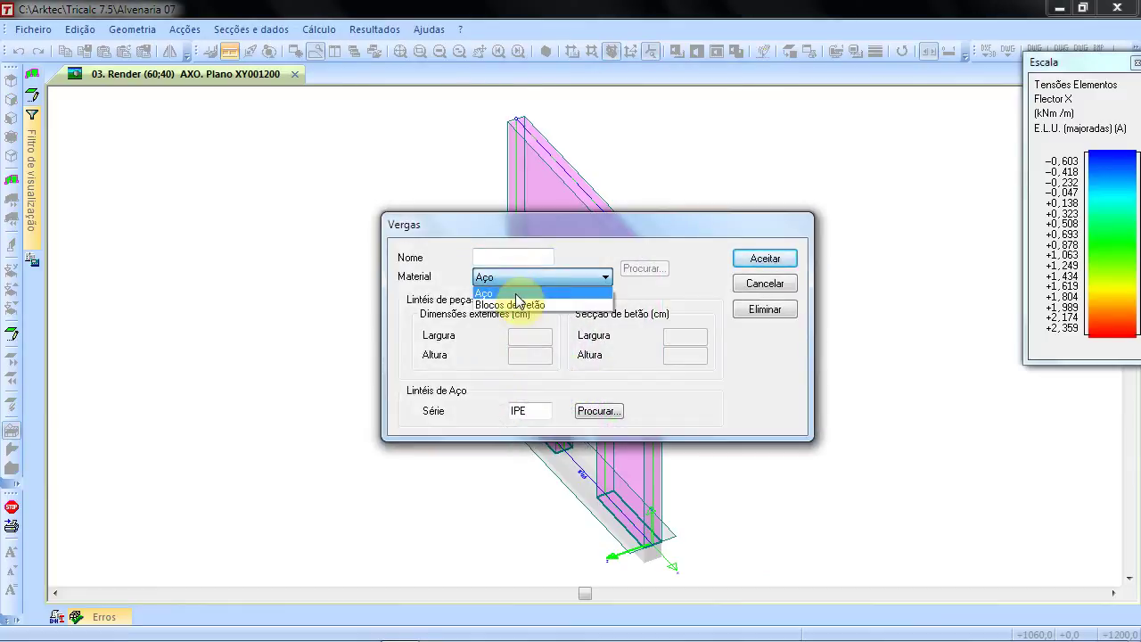
pyautogui.click(515, 293)
pyautogui.write('V1')
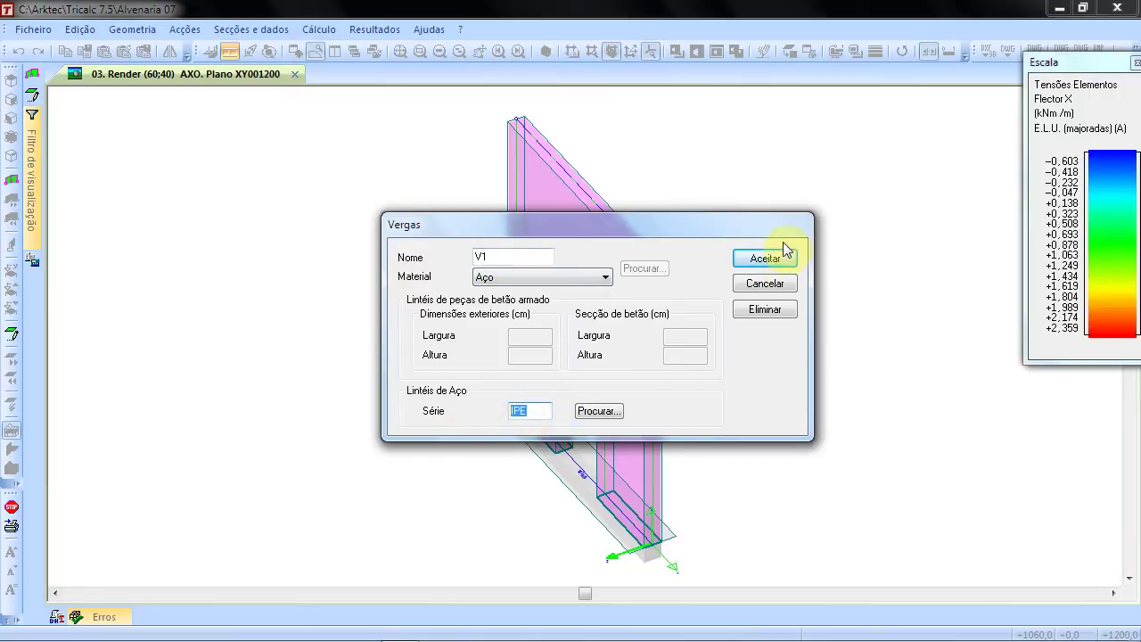
pyautogui.click(767, 259)
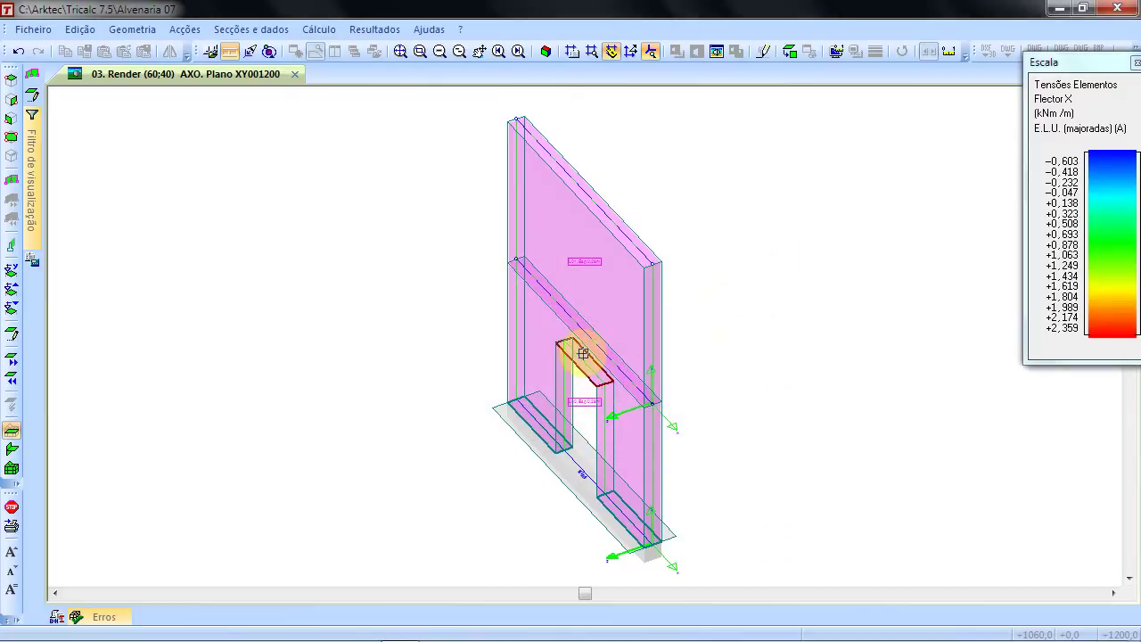
pyautogui.scroll(3, 588, 366)
pyautogui.scroll(-3, 583, 358)
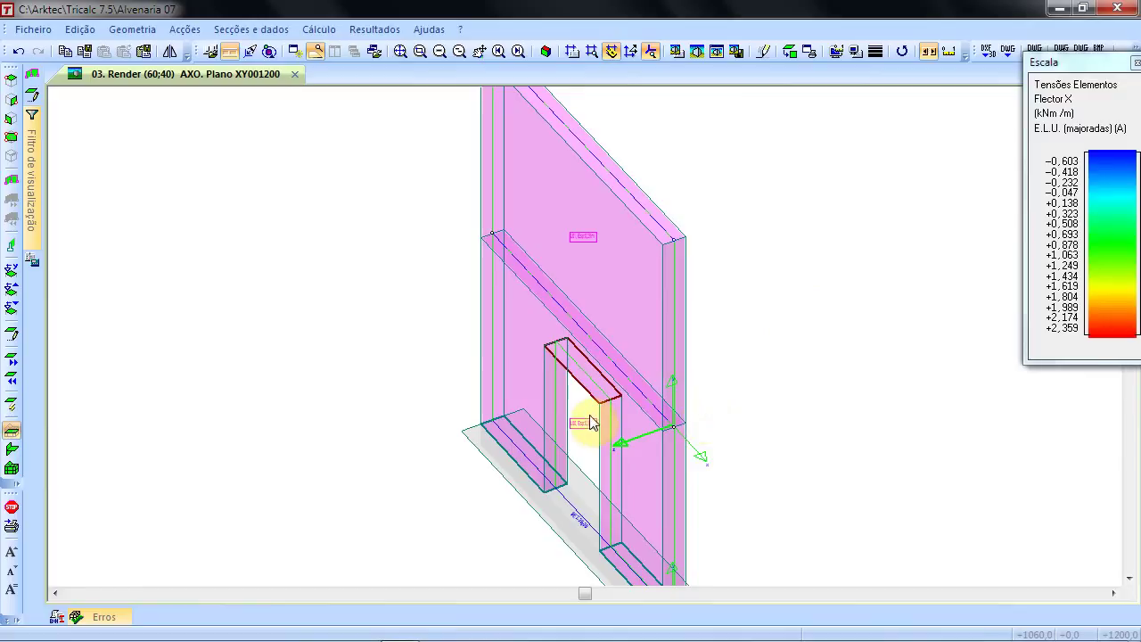
# - Set the base supports of the lower wall with the door opening to LIVRE XYZ and display the whole structure again
pyautogui.click(132, 30)
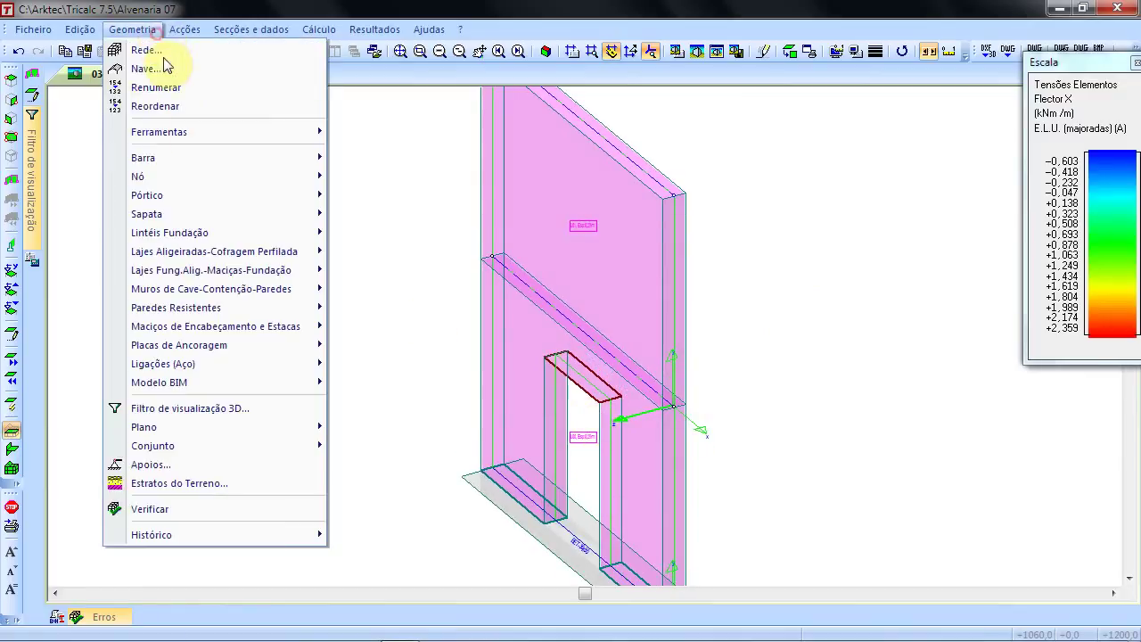
pyautogui.moveTo(231, 308)
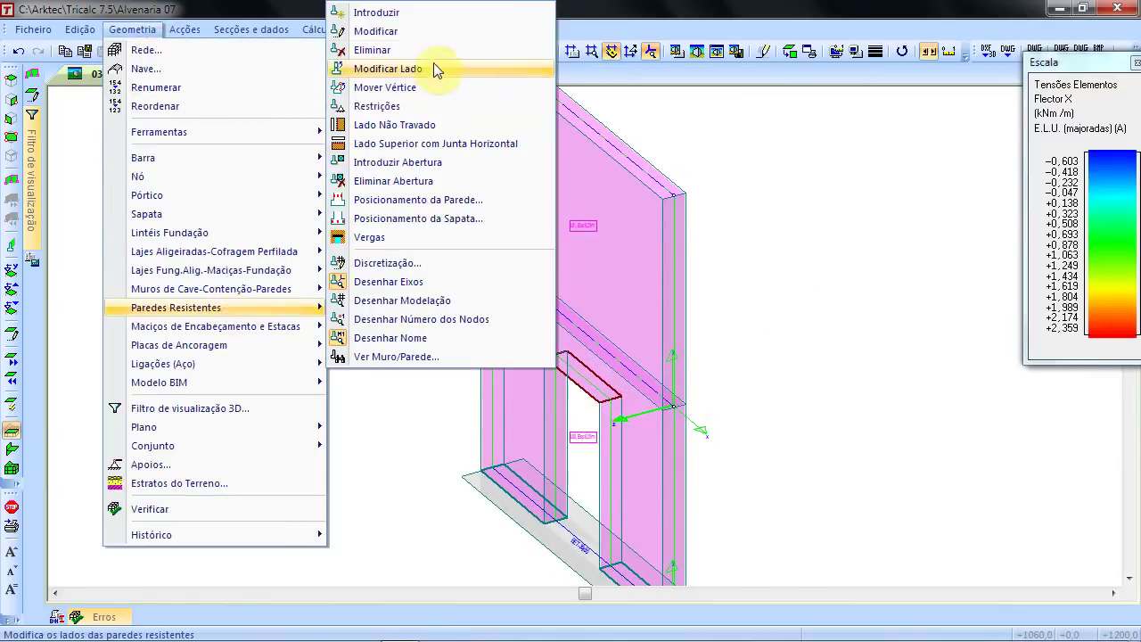
pyautogui.click(437, 36)
pyautogui.click(485, 315)
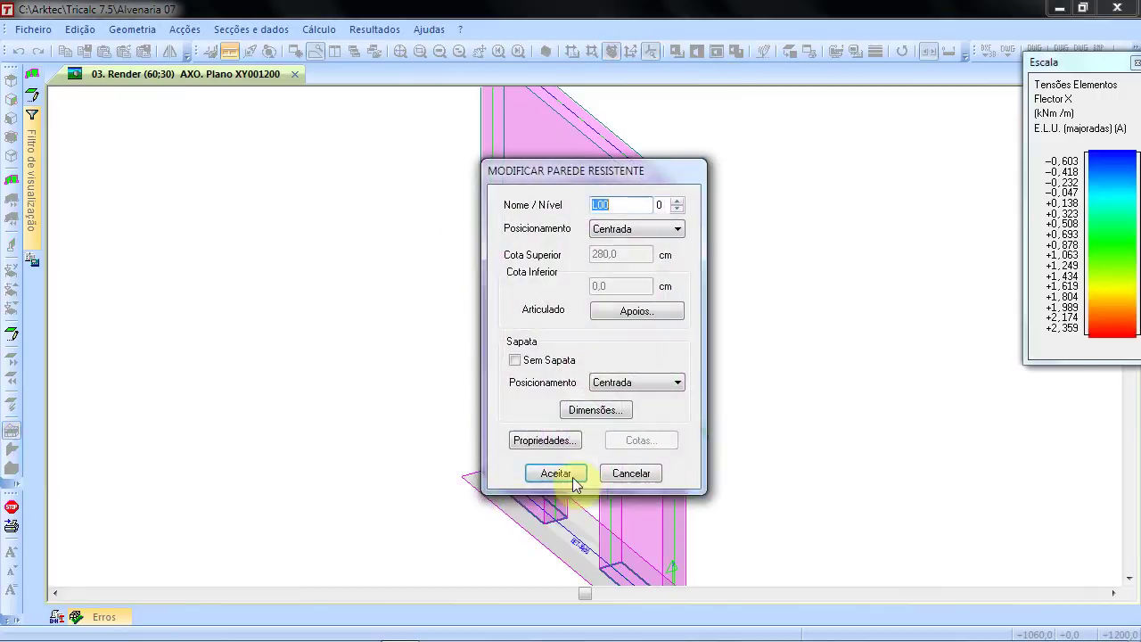
pyautogui.click(606, 310)
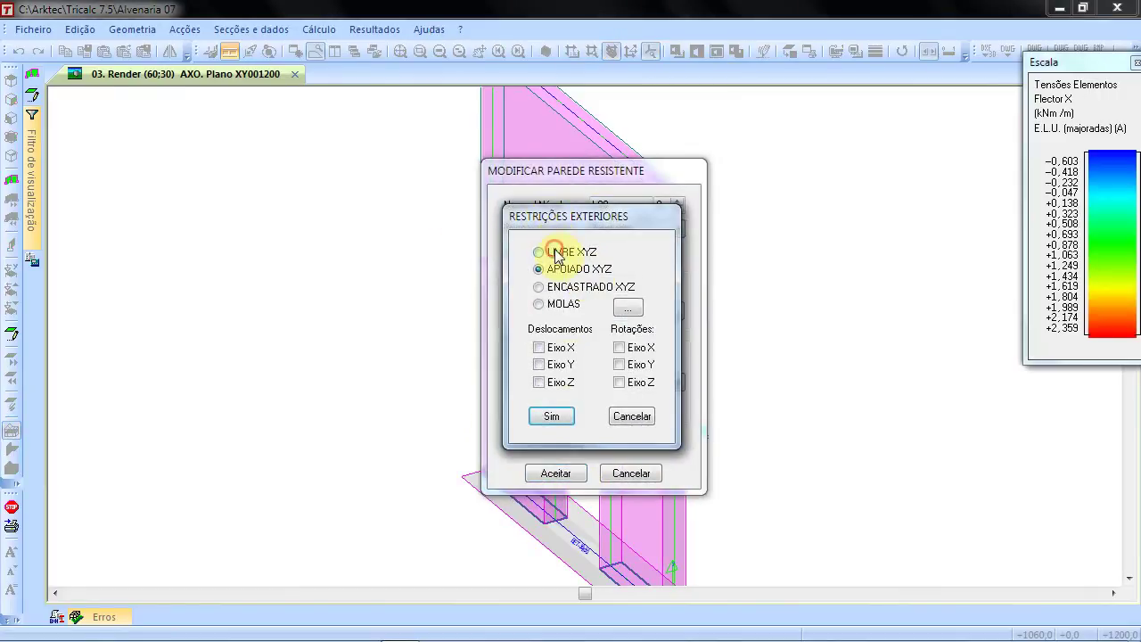
pyautogui.click(553, 416)
pyautogui.click(555, 473)
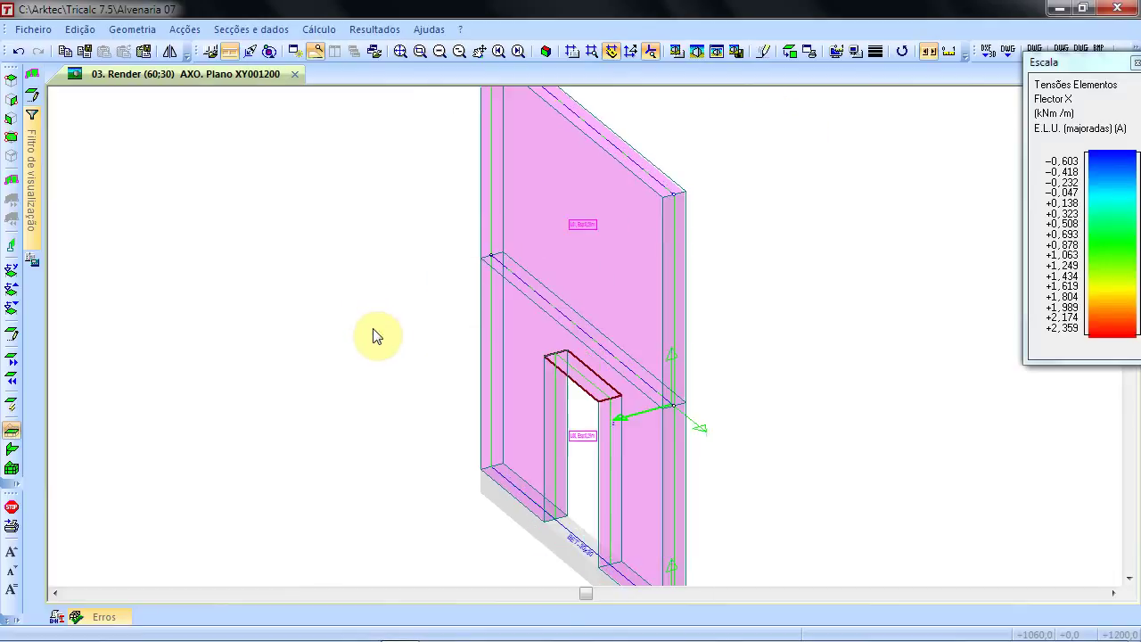
pyautogui.press('Escape')
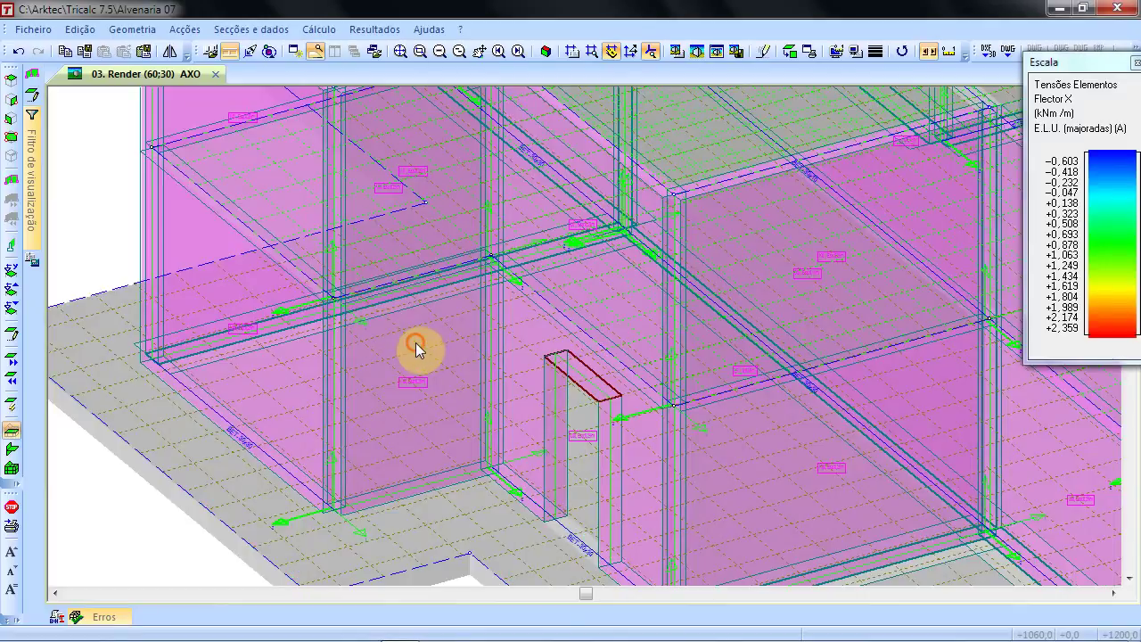
pyautogui.click(402, 54)
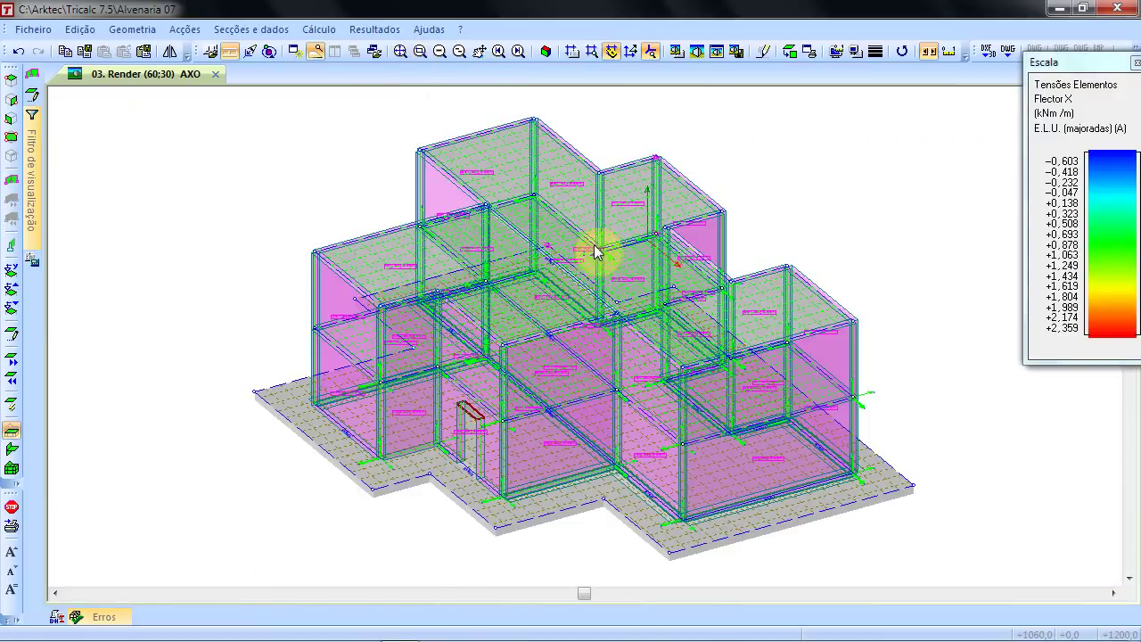
# - Examine the rendered structure from several viewing angles, checking the walls, slabs, supports and the new door opening with its lintel
pyautogui.moveTo(761, 367)
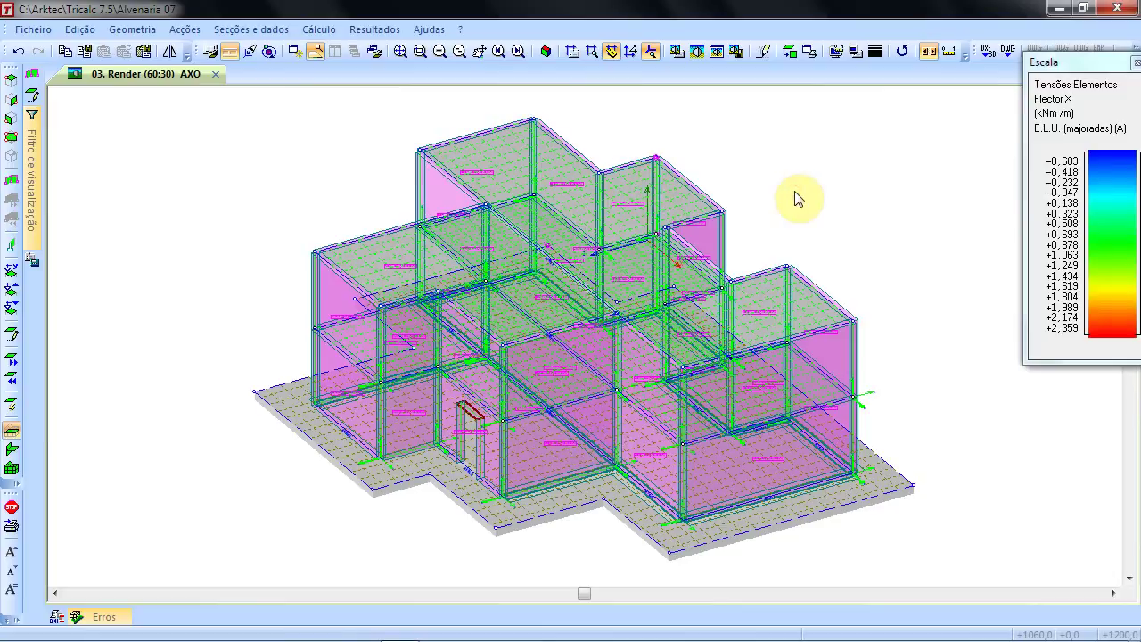
pyautogui.keyDown('ctrl'); pyautogui.scroll(-2, 795, 198); pyautogui.keyUp('ctrl')
pyautogui.keyDown('ctrl'); pyautogui.scroll(1, 796, 198); pyautogui.keyUp('ctrl')
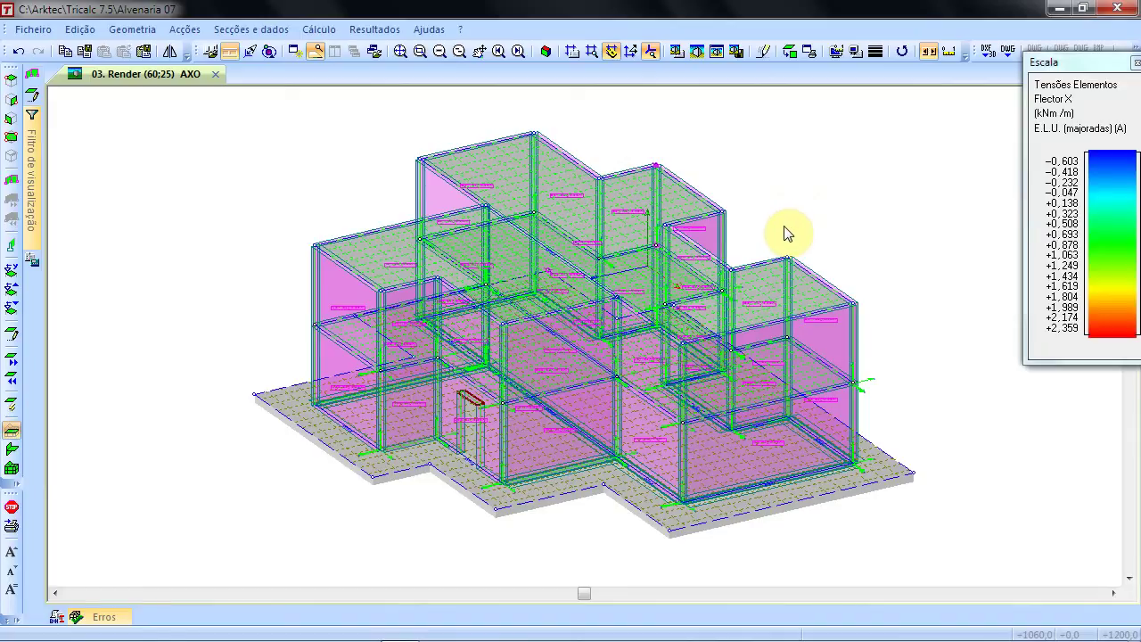
pyautogui.keyDown('shift'); pyautogui.scroll(2, 788, 234); pyautogui.keyUp('shift')
pyautogui.keyDown('shift'); pyautogui.scroll(12, 787, 233); pyautogui.keyUp('shift')
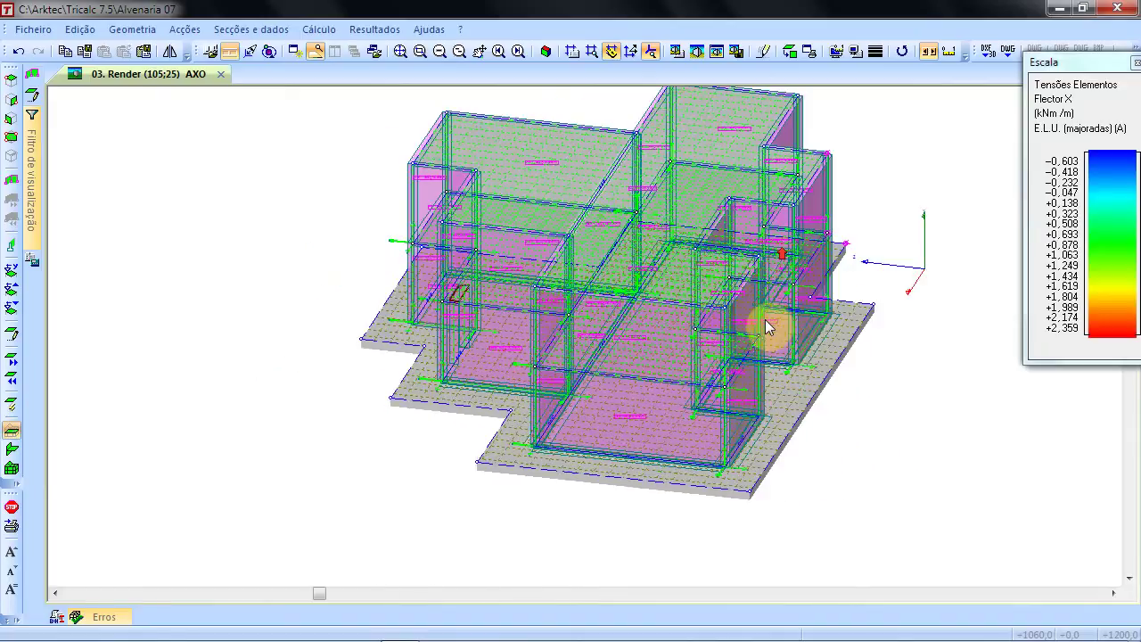
pyautogui.keyDown('ctrl'); pyautogui.scroll(-3, 704, 203); pyautogui.keyUp('ctrl')
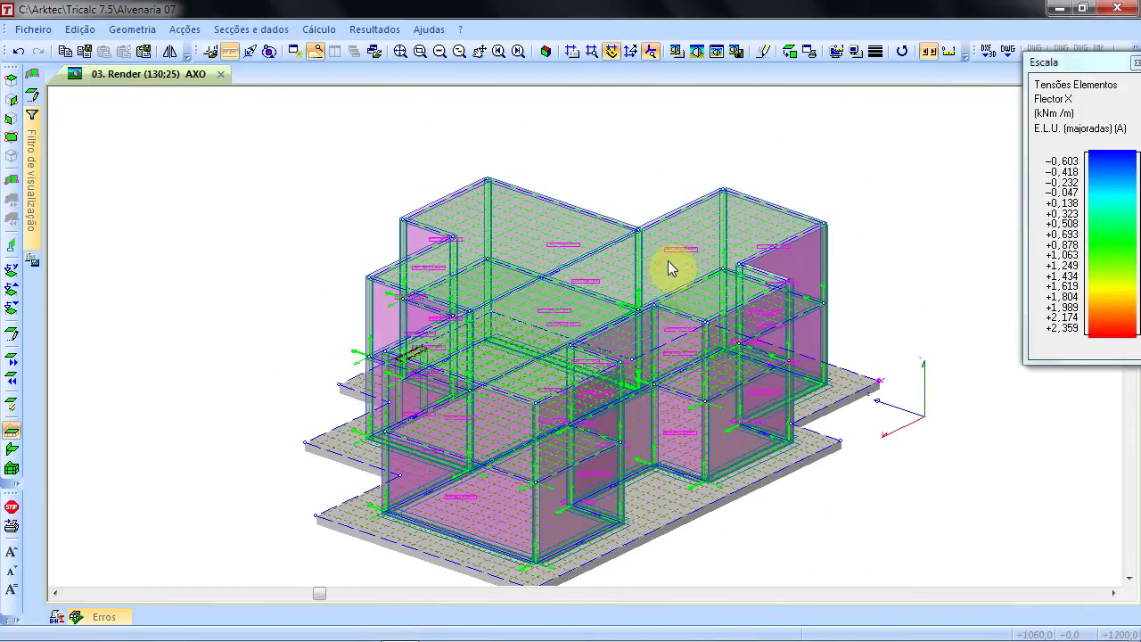
pyautogui.keyDown('ctrl'); pyautogui.scroll(5, 657, 294); pyautogui.keyUp('ctrl')
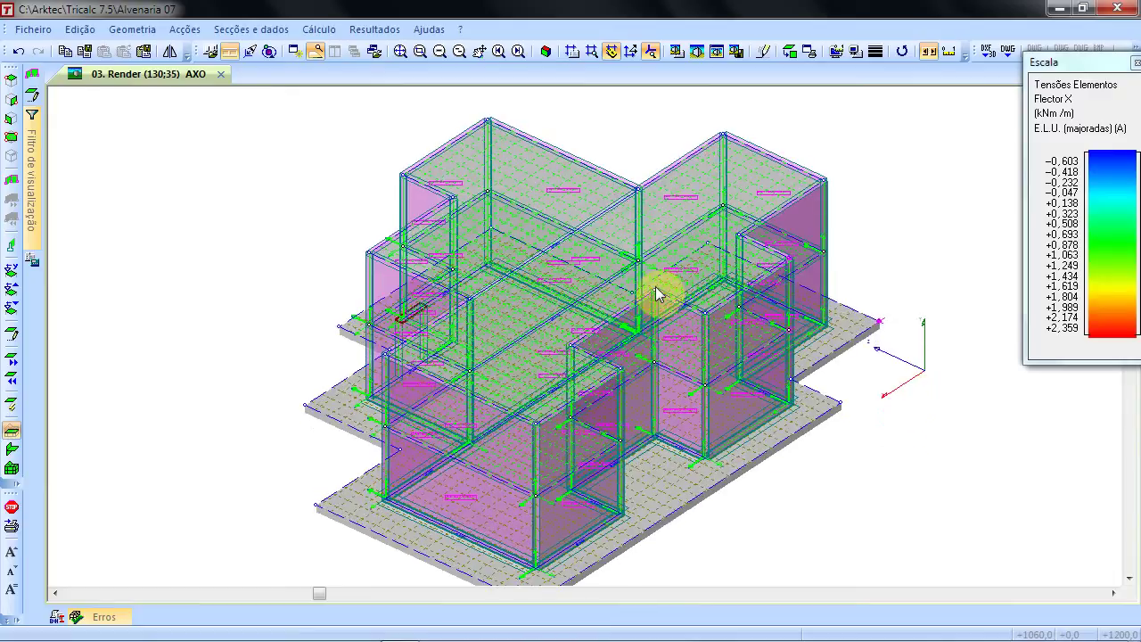
pyautogui.keyDown('shift'); pyautogui.scroll(-16, 657, 295); pyautogui.keyUp('shift')
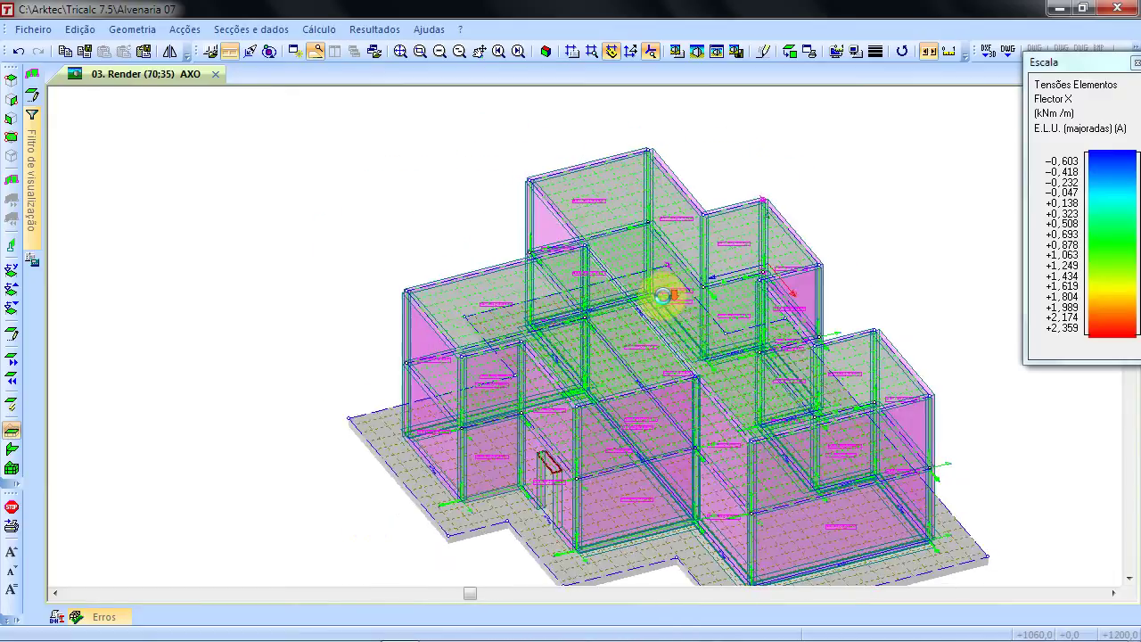
pyautogui.moveTo(754, 315); pyautogui.dragTo(608, 280, button='middle')
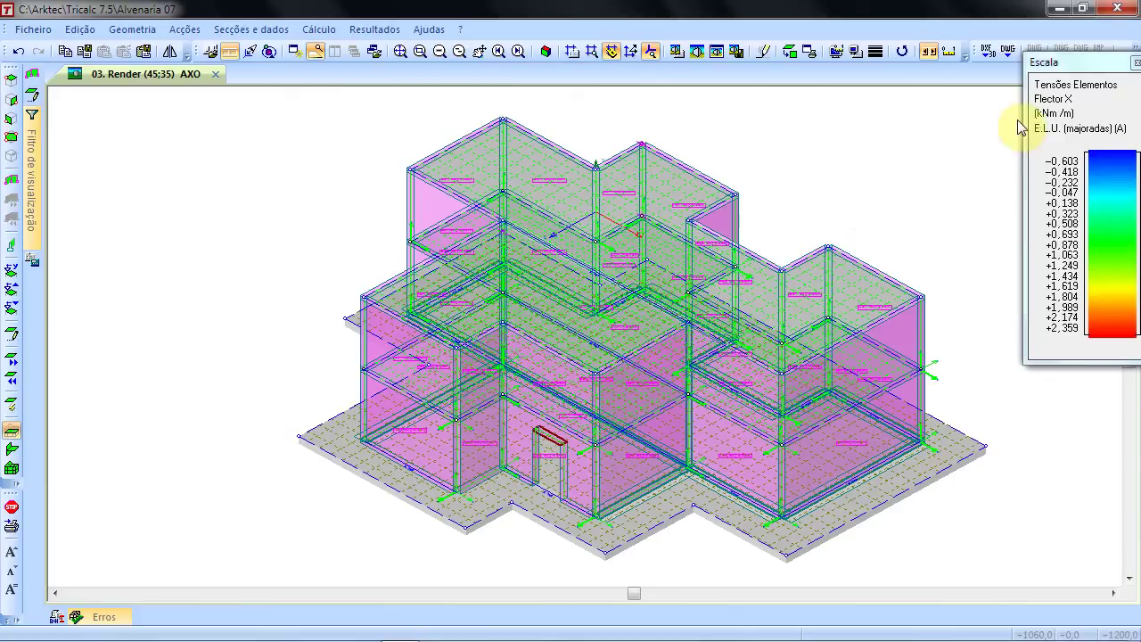
# - Move the Tensões Elementos Flector X colour scale off the one behind it and close it
pyautogui.moveTo(1094, 67); pyautogui.dragTo(1011, 116)
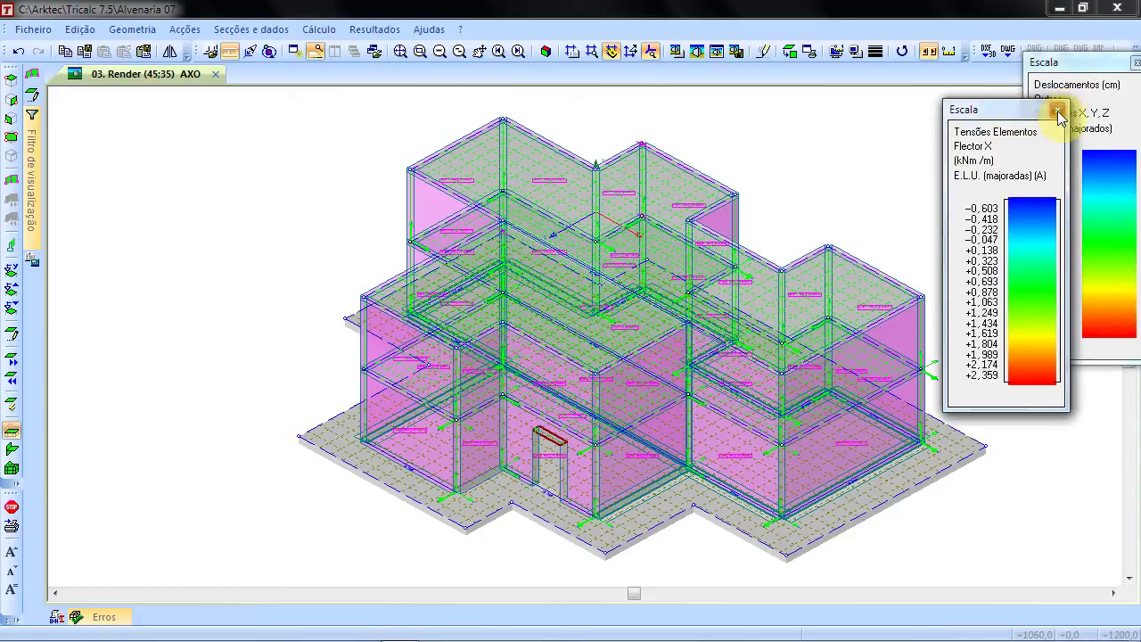
pyautogui.click(1058, 111)
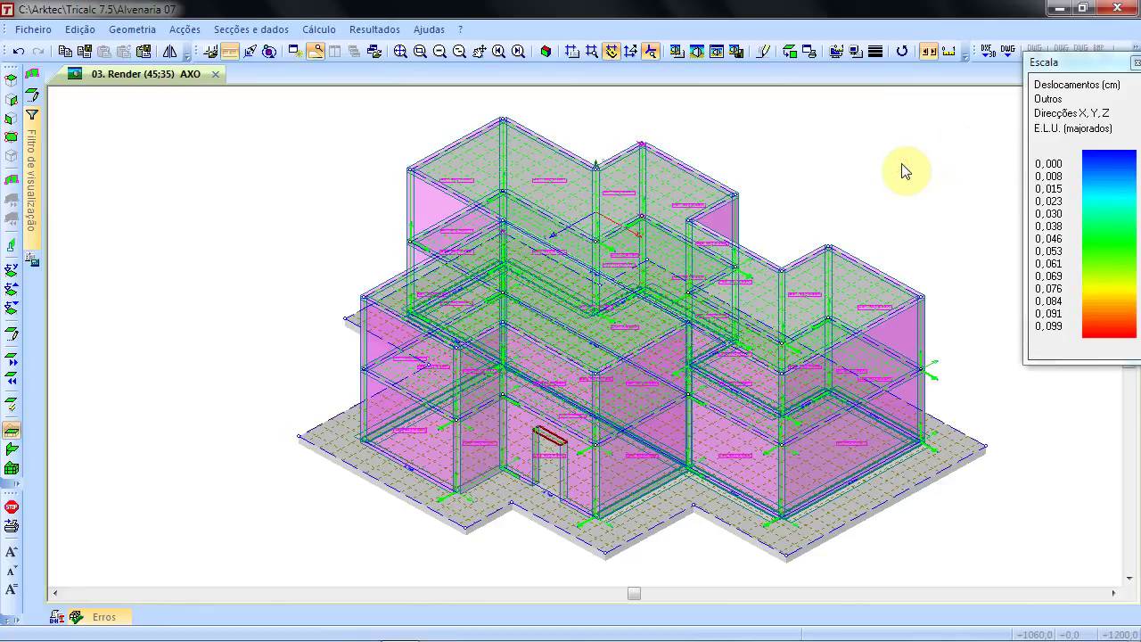